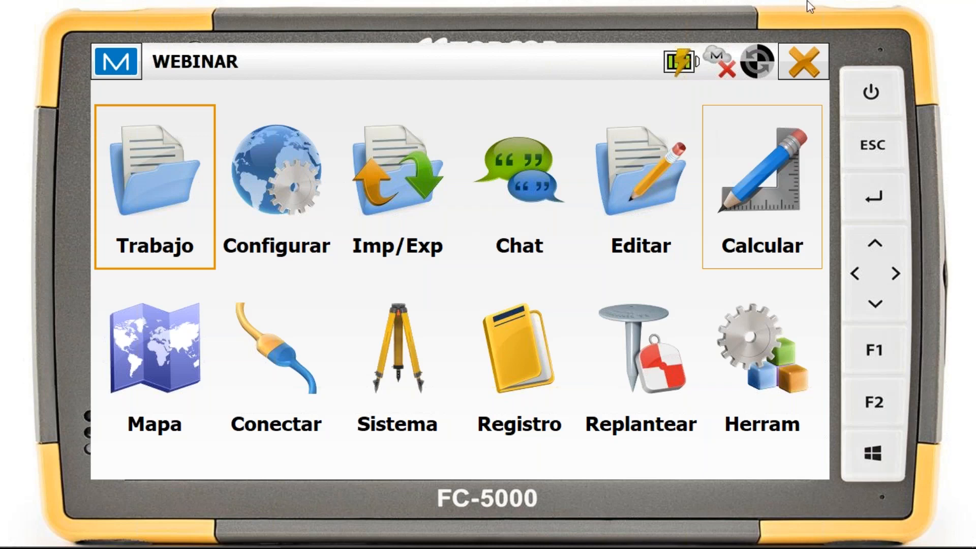
Set up a point-to-point inverse calculation, picking point 2 as the start and point 3 as the end on the map
{"action": "left_click", "coordinate": [759, 160]}
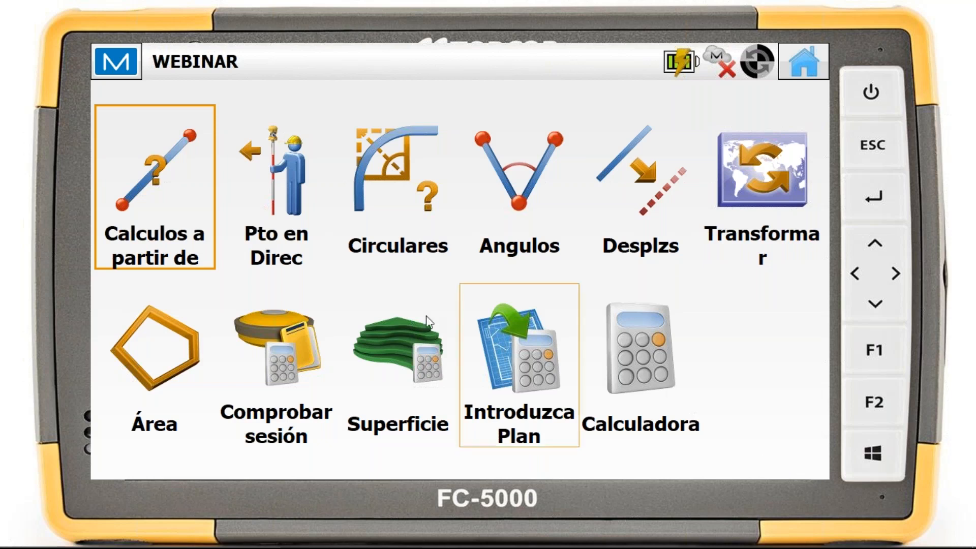
{"action": "left_click", "coordinate": [168, 177]}
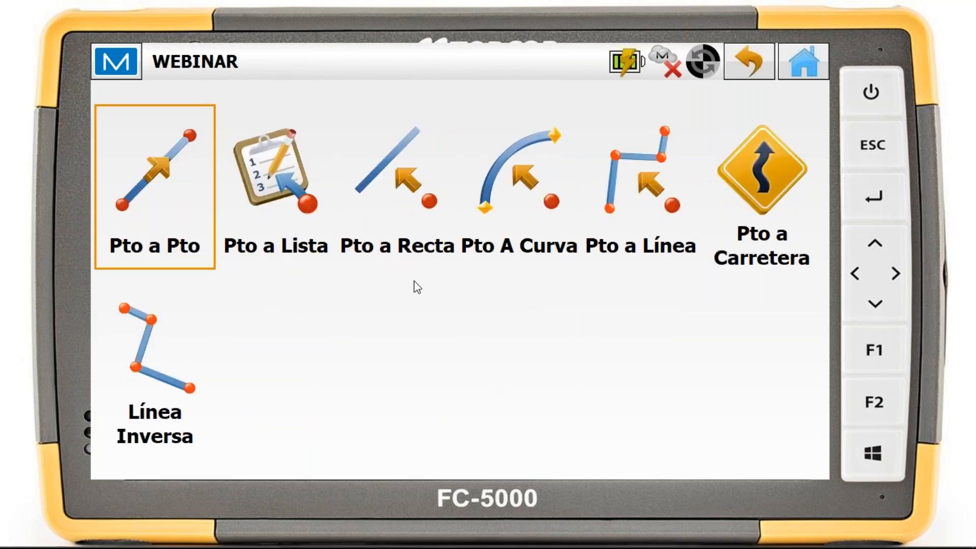
{"action": "left_click", "coordinate": [187, 201]}
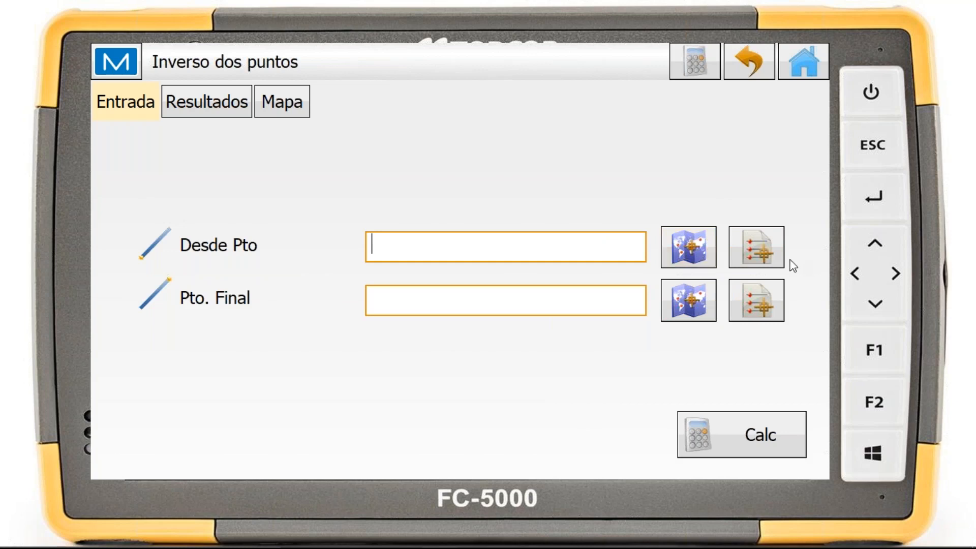
{"action": "left_click", "coordinate": [704, 255]}
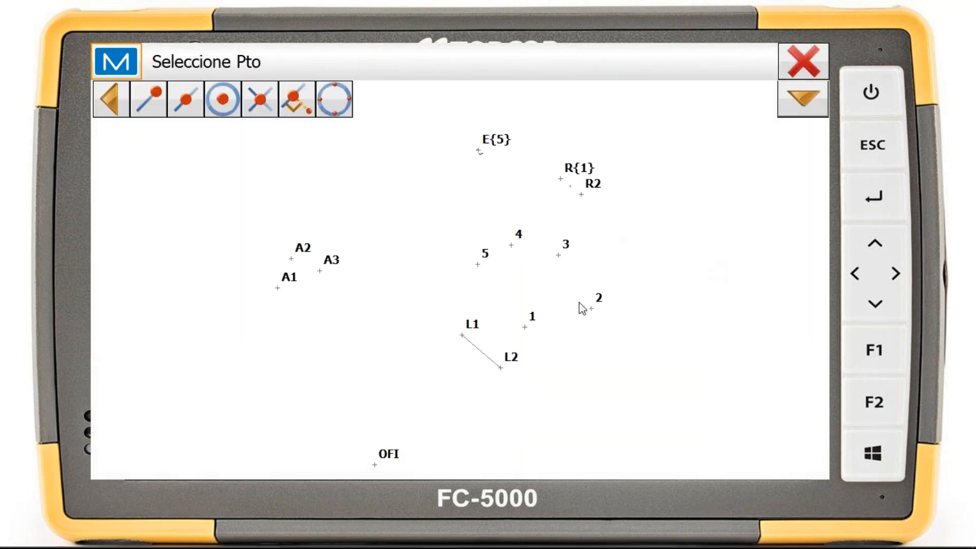
{"action": "left_click", "coordinate": [593, 311]}
{"action": "left_click", "coordinate": [676, 294]}
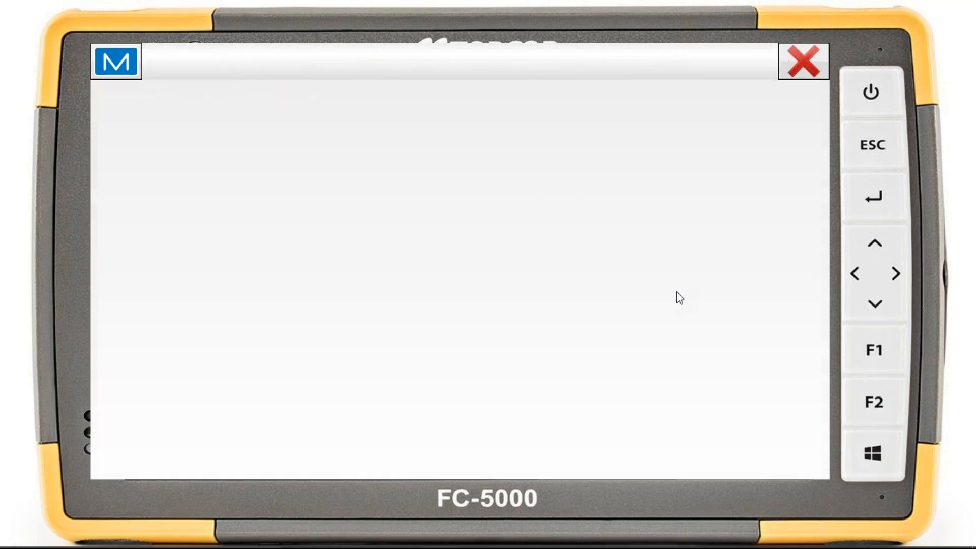
{"action": "left_click", "coordinate": [559, 255]}
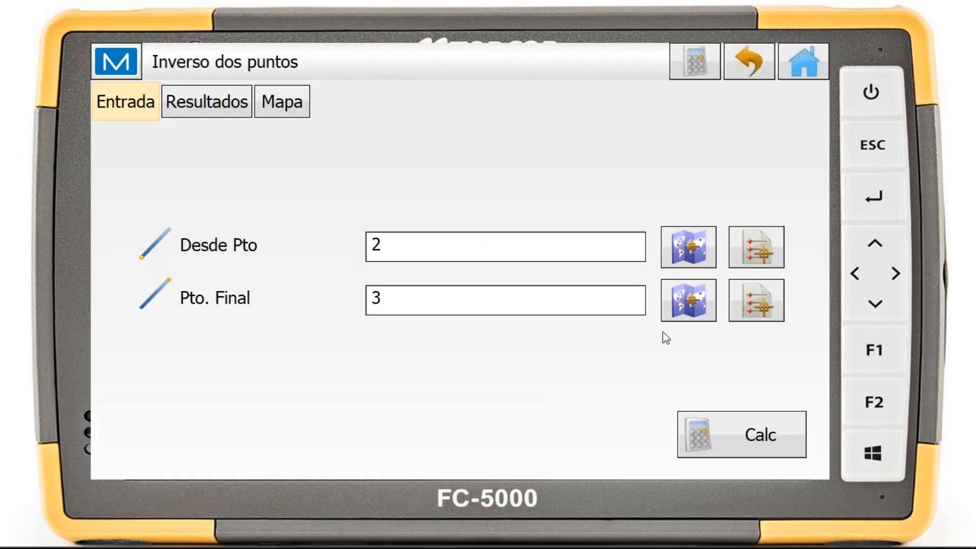
Calculate the inverse between the two points, review the complete results and the map, and return to the inverse tools
{"action": "left_click", "coordinate": [781, 450]}
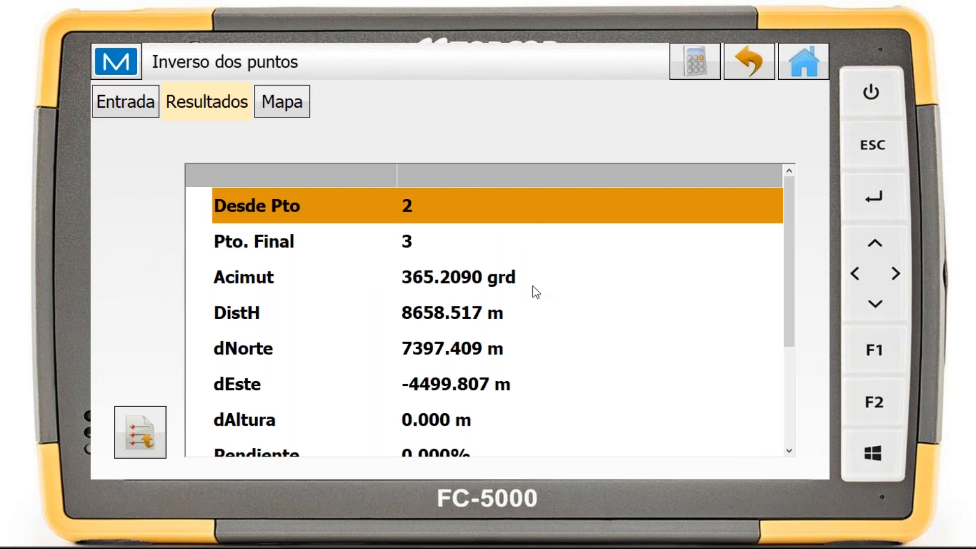
{"action": "scroll", "coordinate": [511, 288], "scroll_direction": "down", "scroll_amount": 3}
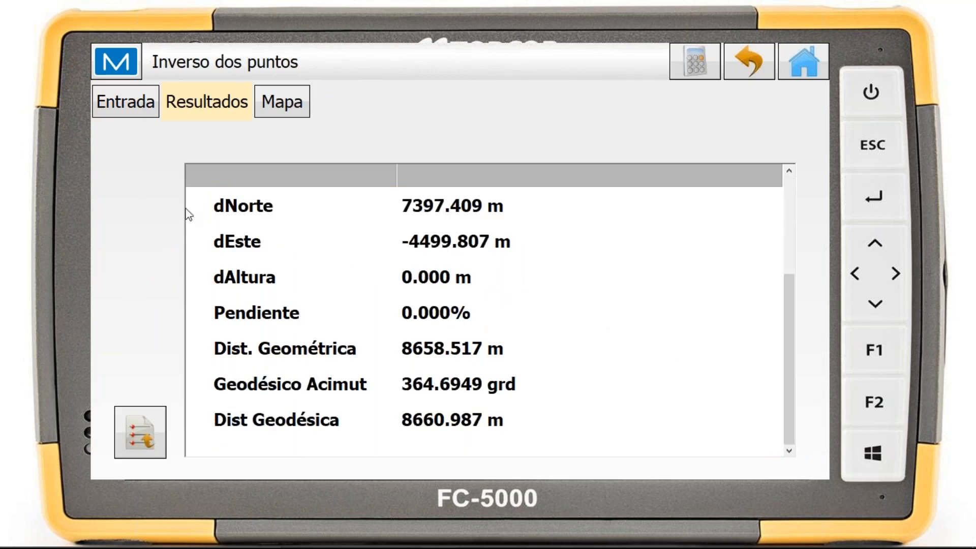
{"action": "left_click", "coordinate": [144, 426]}
{"action": "left_click", "coordinate": [291, 113]}
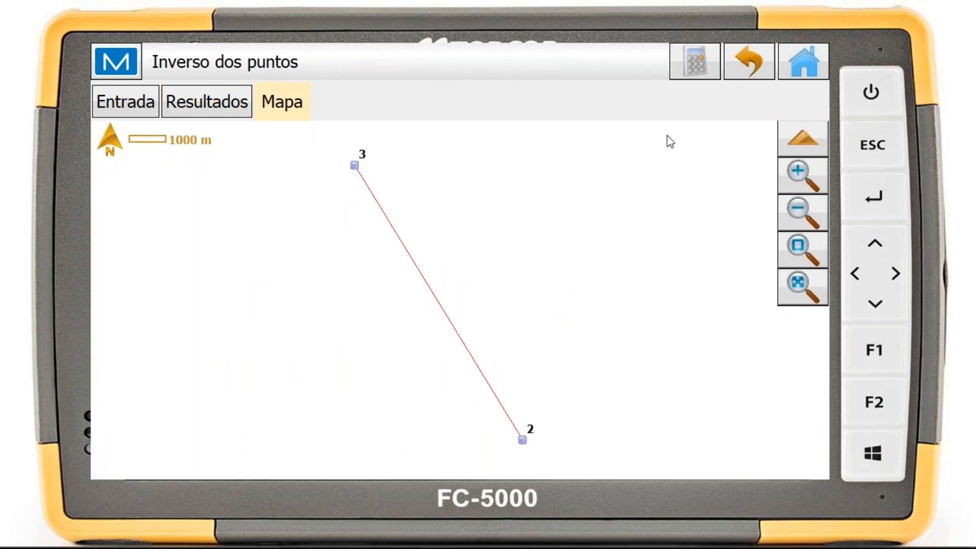
{"action": "left_click", "coordinate": [748, 63]}
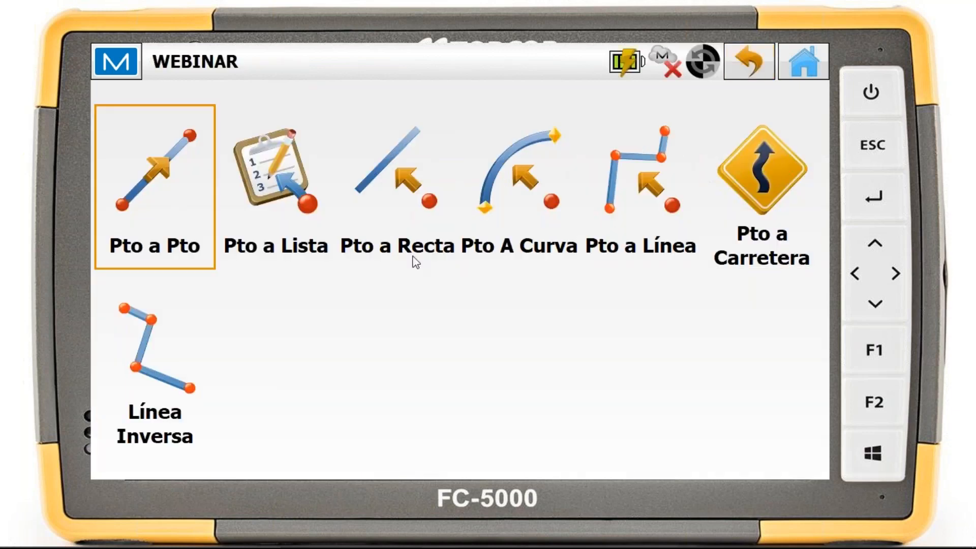
Examine the point-to-list inverse inputs and the available methods for adding points to a new point list, without saving a list
{"action": "left_click", "coordinate": [307, 209]}
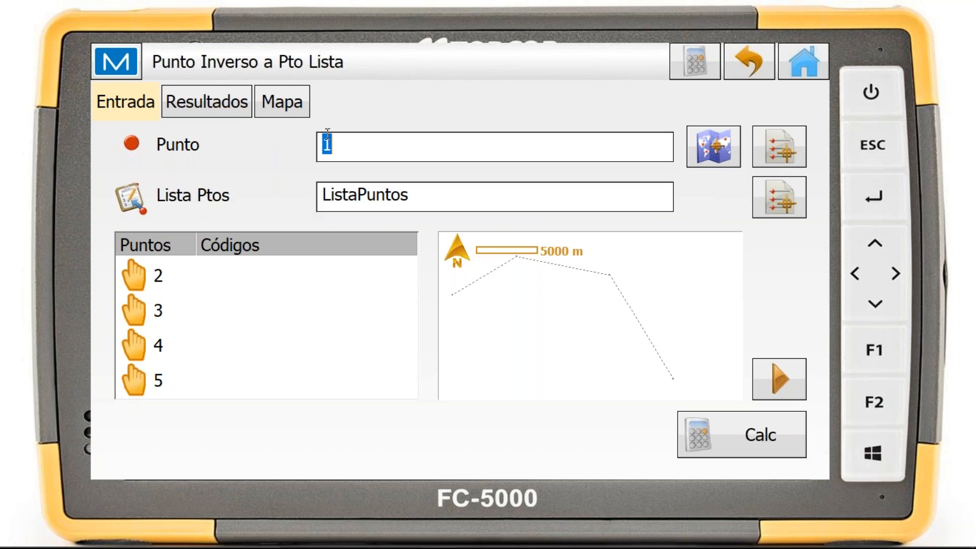
{"action": "left_click", "coordinate": [356, 142]}
{"action": "left_click", "coordinate": [804, 61]}
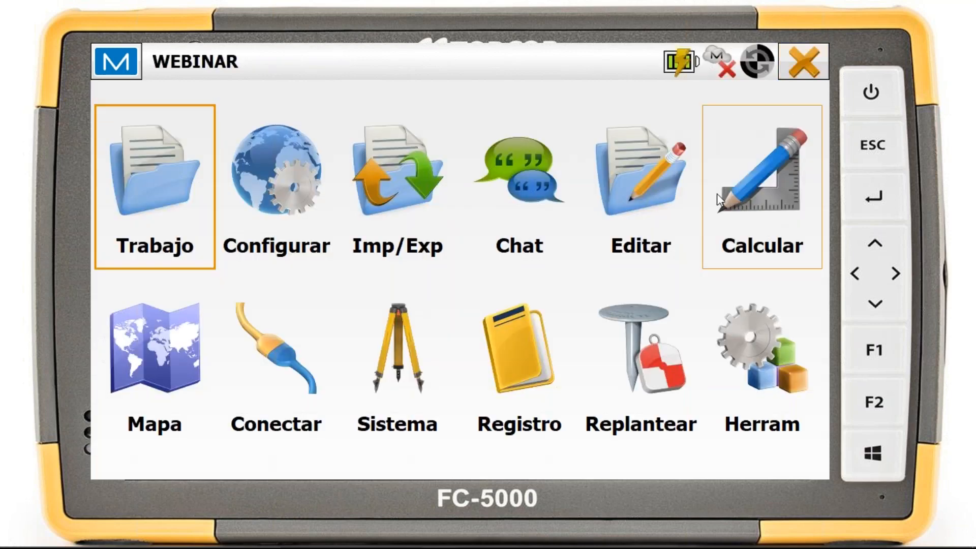
{"action": "left_click", "coordinate": [672, 189]}
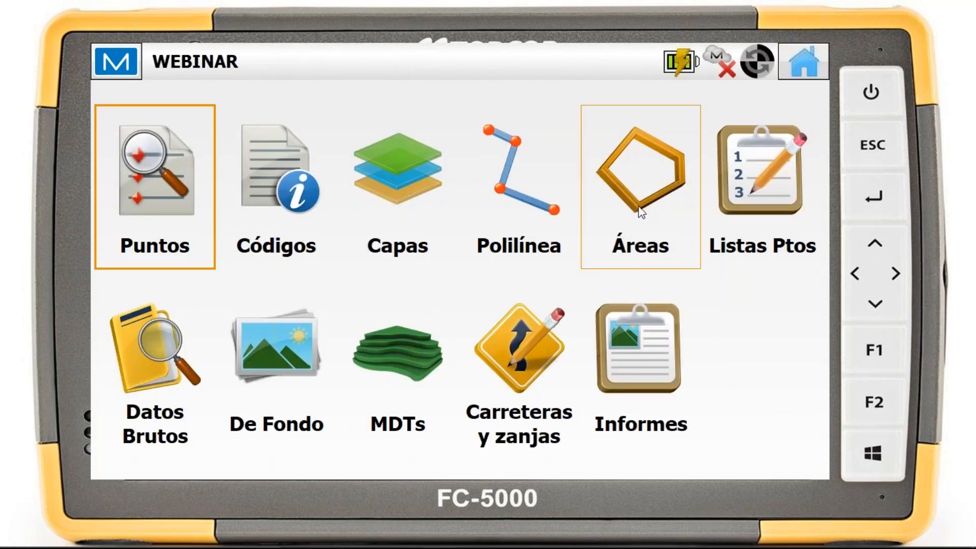
{"action": "left_click", "coordinate": [765, 190]}
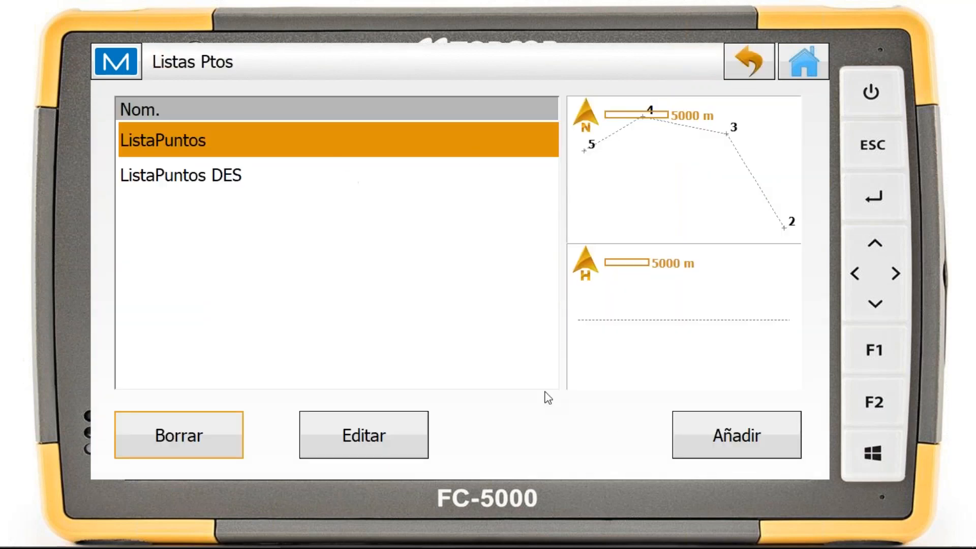
{"action": "left_click", "coordinate": [788, 438]}
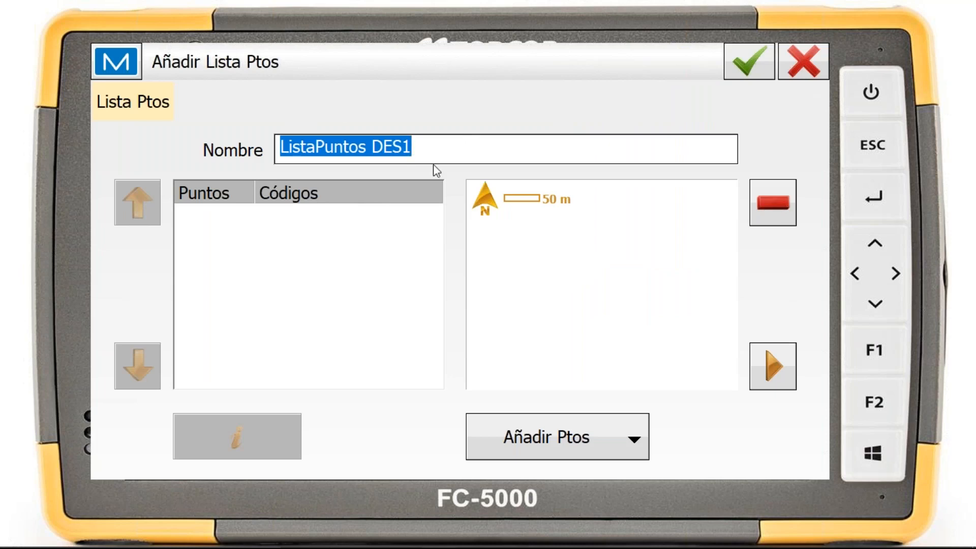
{"action": "left_click", "coordinate": [608, 437]}
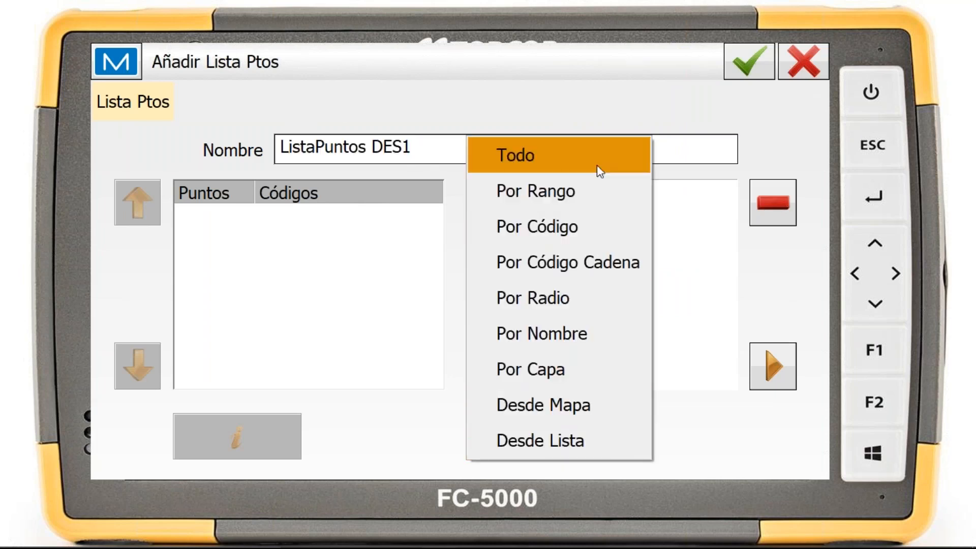
{"action": "left_click", "coordinate": [679, 447]}
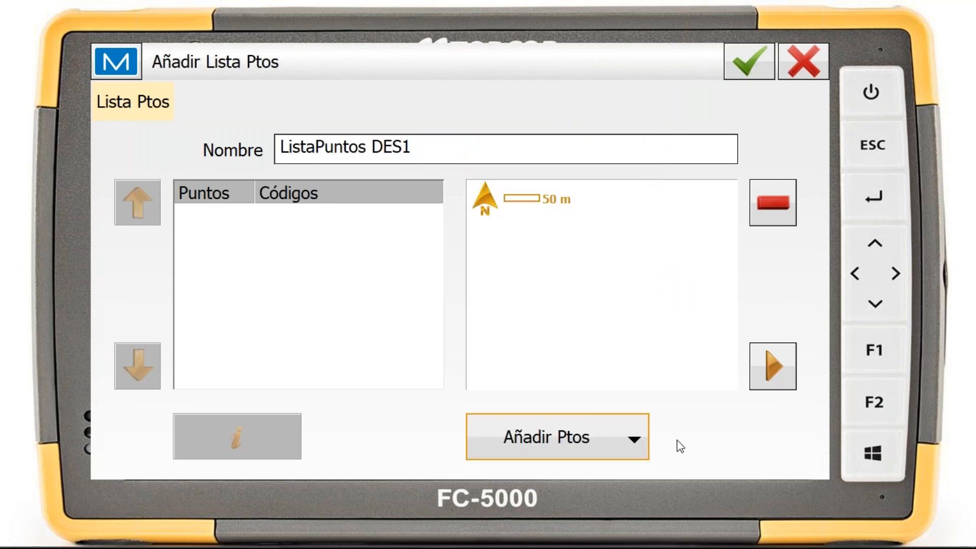
{"action": "left_click", "coordinate": [802, 60]}
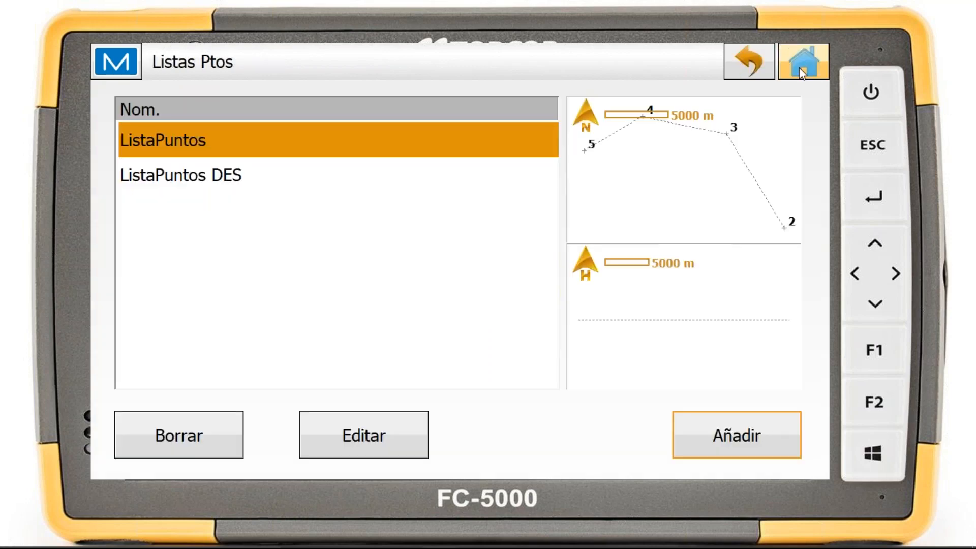
{"action": "left_click", "coordinate": [800, 66]}
Set up a point-to-list inverse with point 1 picked on the map and ListaPuntos as the point list
{"action": "left_click", "coordinate": [780, 181]}
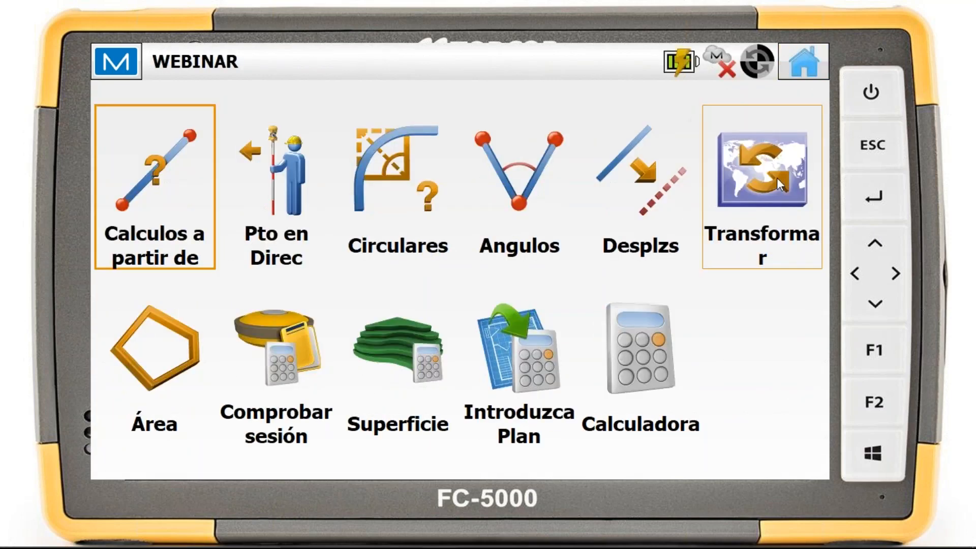
{"action": "left_click", "coordinate": [167, 167]}
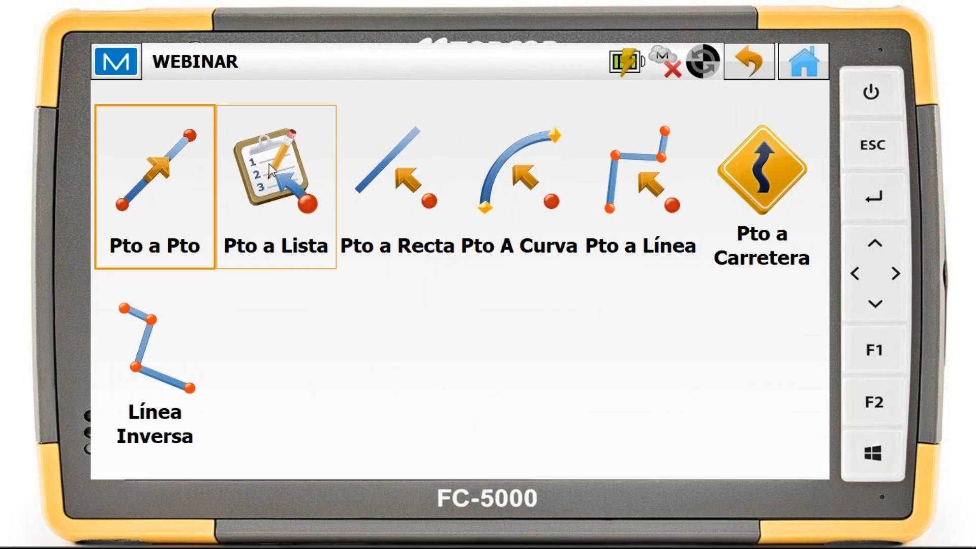
{"action": "left_click", "coordinate": [280, 191]}
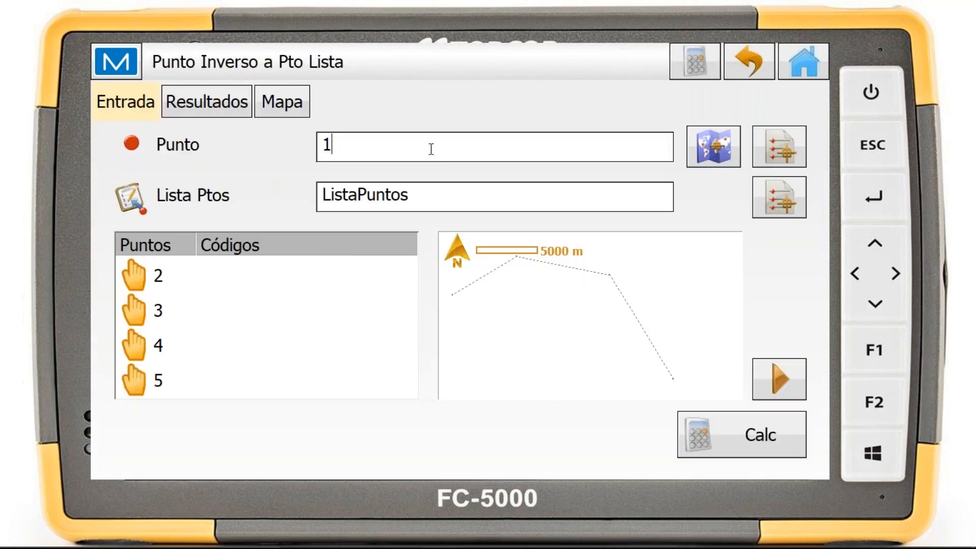
{"action": "left_click", "coordinate": [706, 153]}
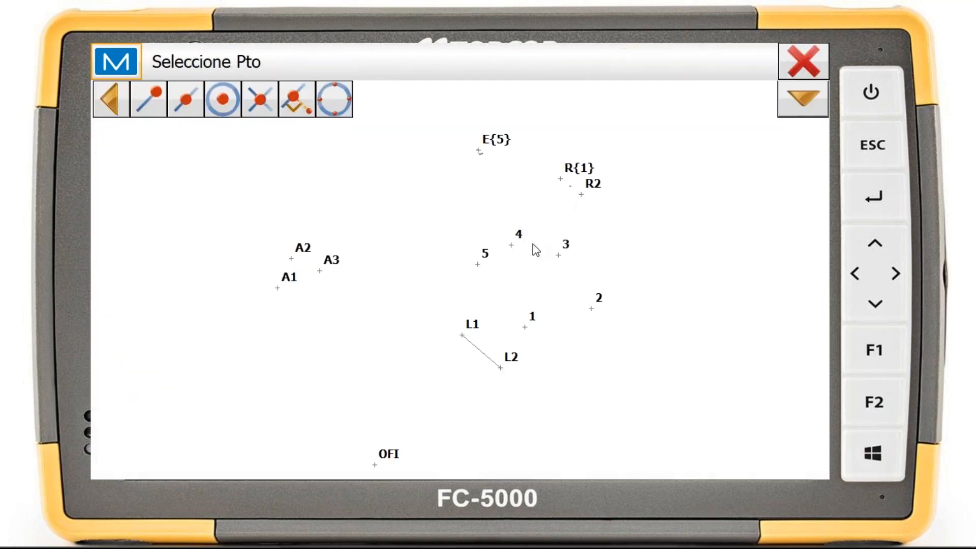
{"action": "left_click", "coordinate": [526, 328]}
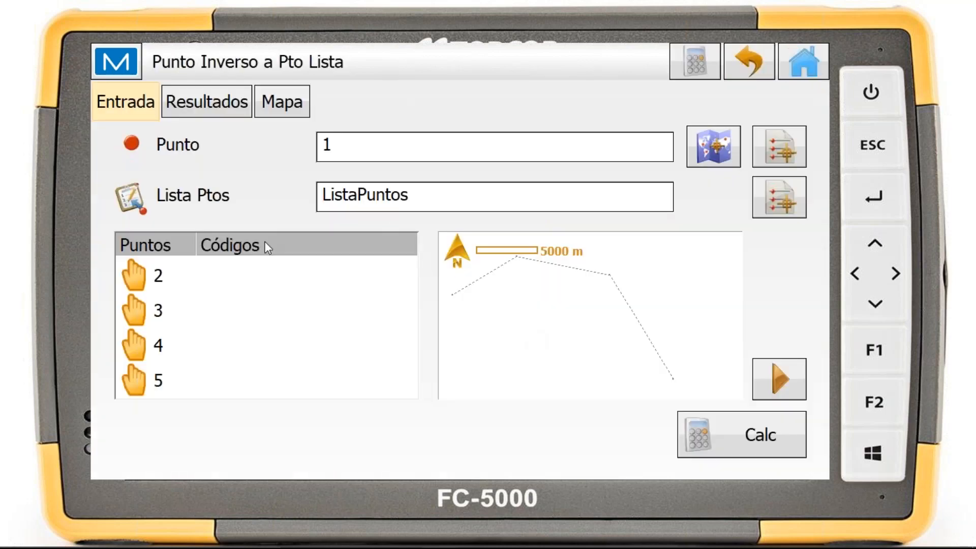
{"action": "left_click", "coordinate": [780, 198]}
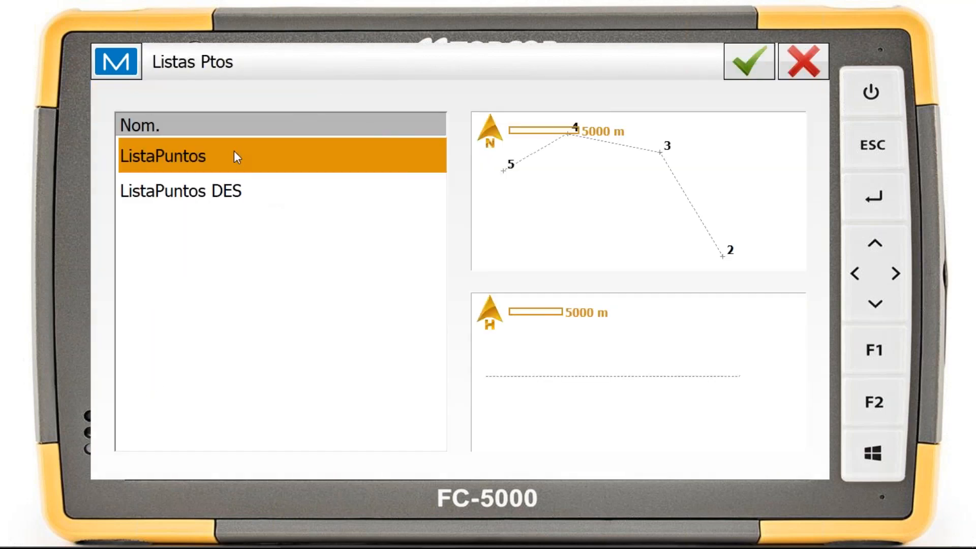
{"action": "left_click", "coordinate": [761, 65]}
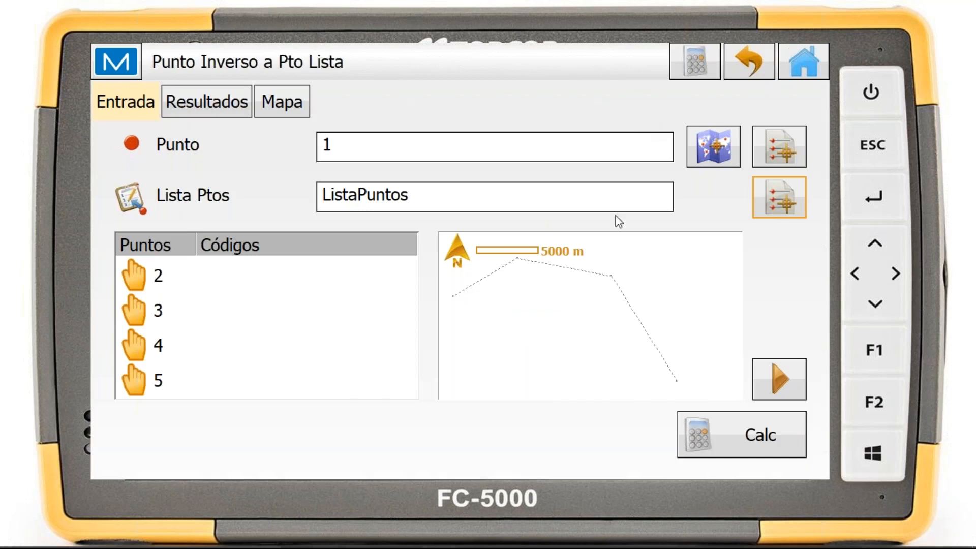
Calculate the inverse from the point to the list, review the results for each end point and the map, and leave the calculation
{"action": "left_click", "coordinate": [725, 435]}
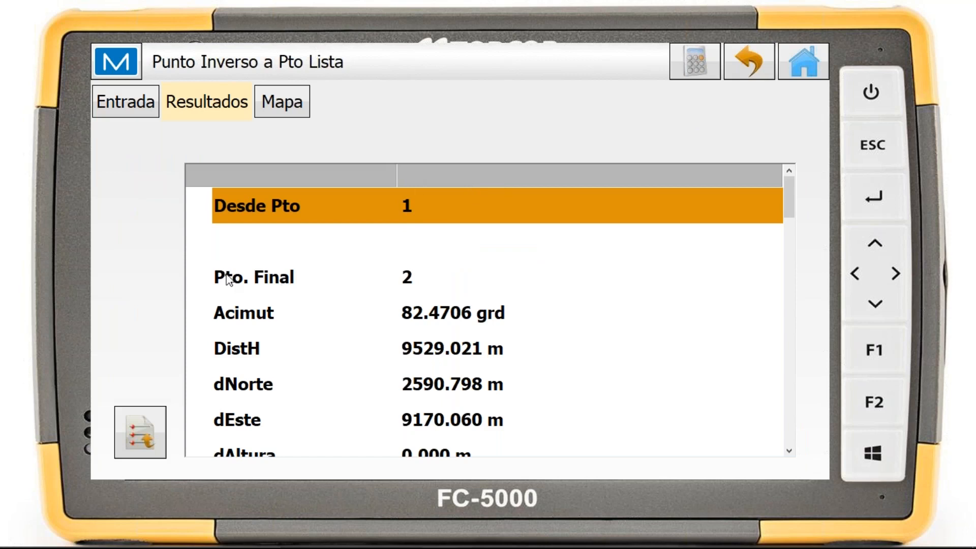
{"action": "scroll", "coordinate": [381, 280], "scroll_direction": "down", "scroll_amount": 3}
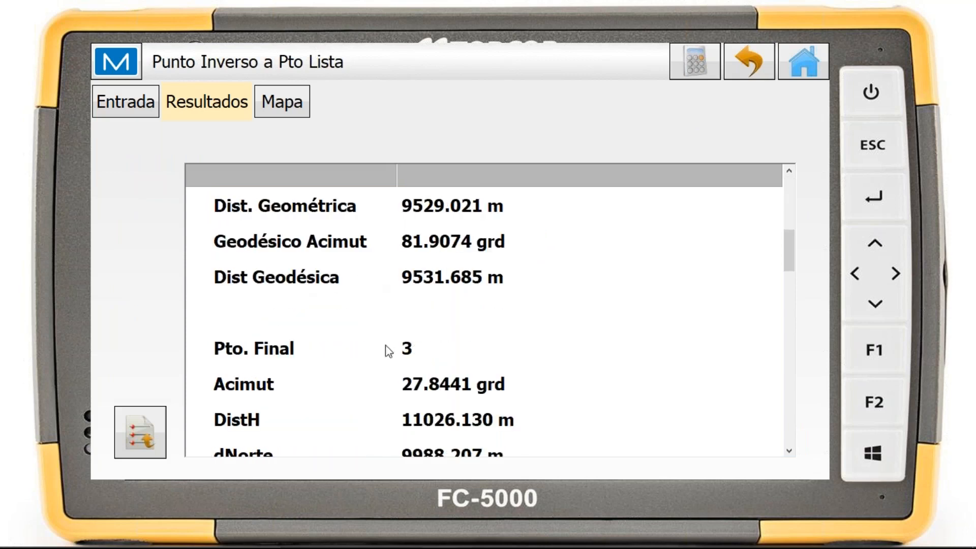
{"action": "scroll", "coordinate": [389, 350], "scroll_direction": "down", "scroll_amount": 2}
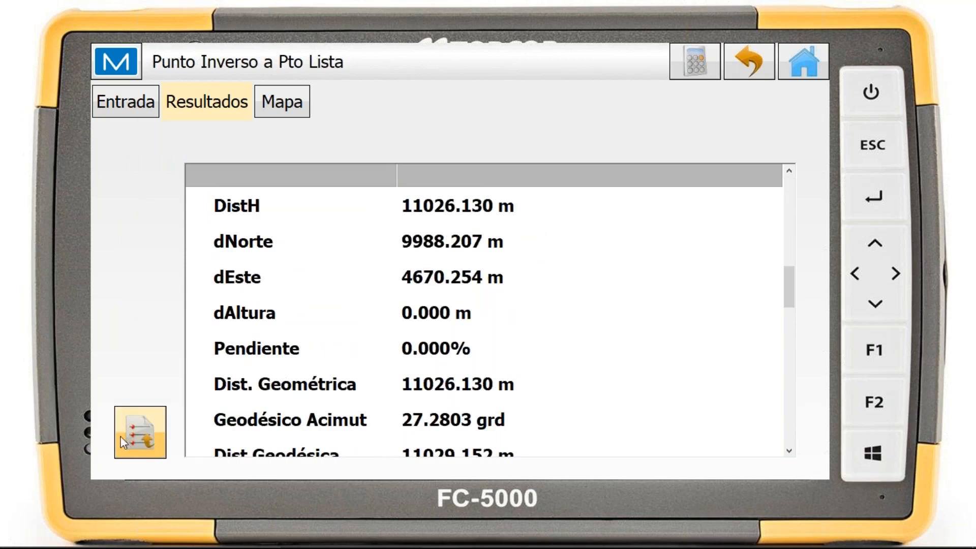
{"action": "left_click", "coordinate": [304, 103]}
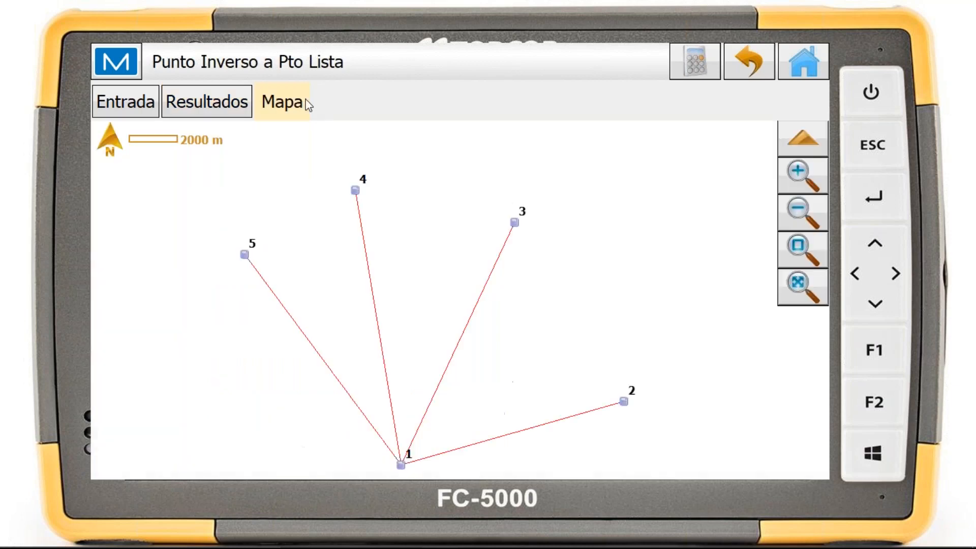
{"action": "left_click_drag", "start_coordinate": [595, 246], "coordinate": [599, 227]}
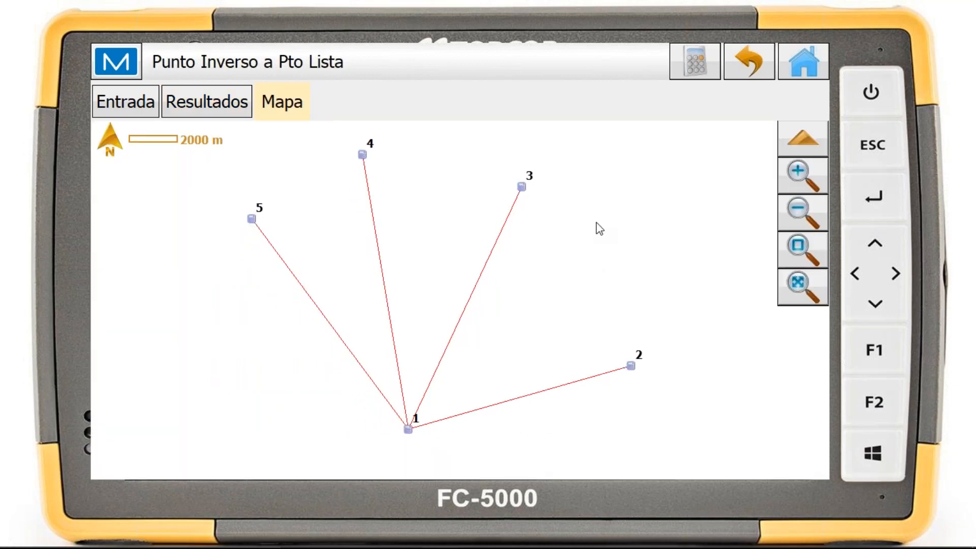
{"action": "left_click", "coordinate": [749, 61]}
Set up a point-to-straight-line inverse from point 1, with start point 2 and end point 4 picked on the map
{"action": "left_click", "coordinate": [381, 223]}
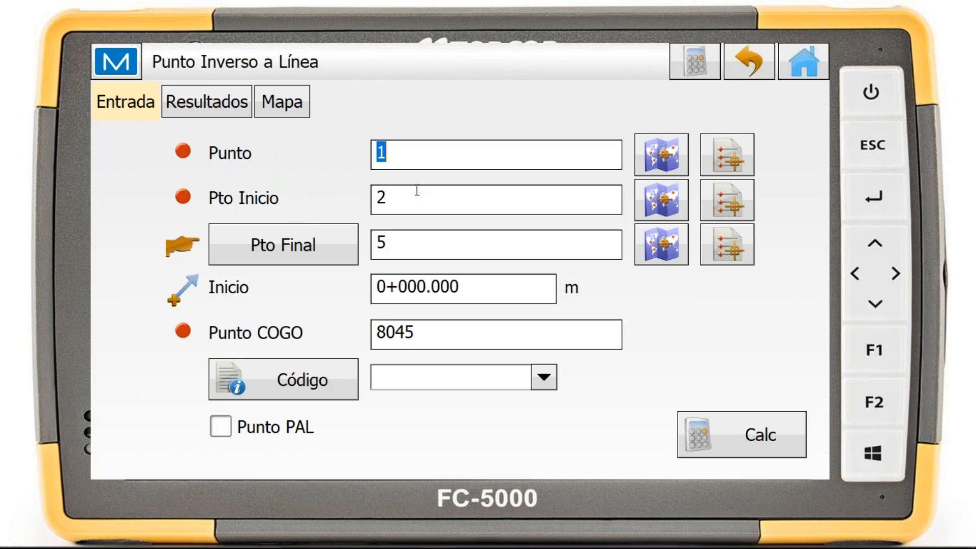
{"action": "left_click", "coordinate": [483, 158]}
{"action": "left_click", "coordinate": [653, 211]}
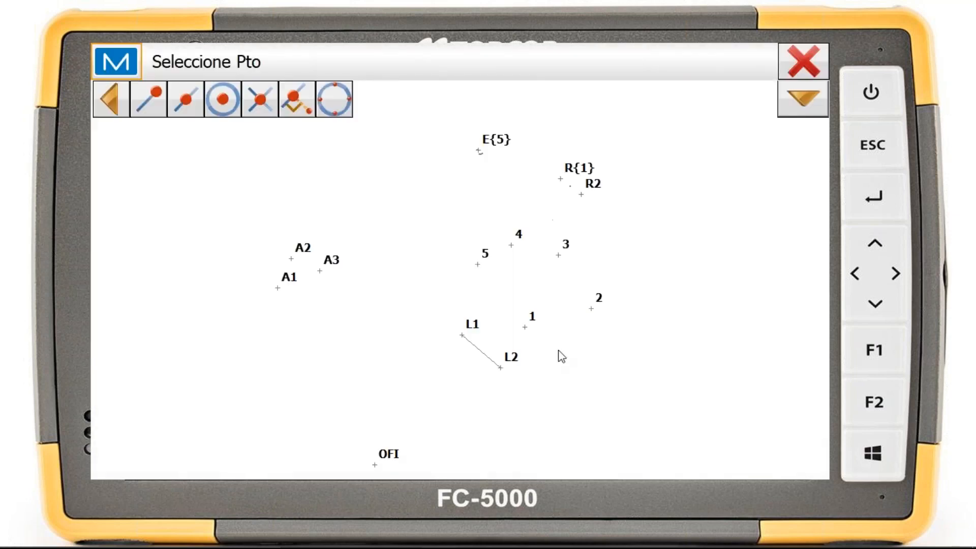
{"action": "left_click", "coordinate": [593, 310]}
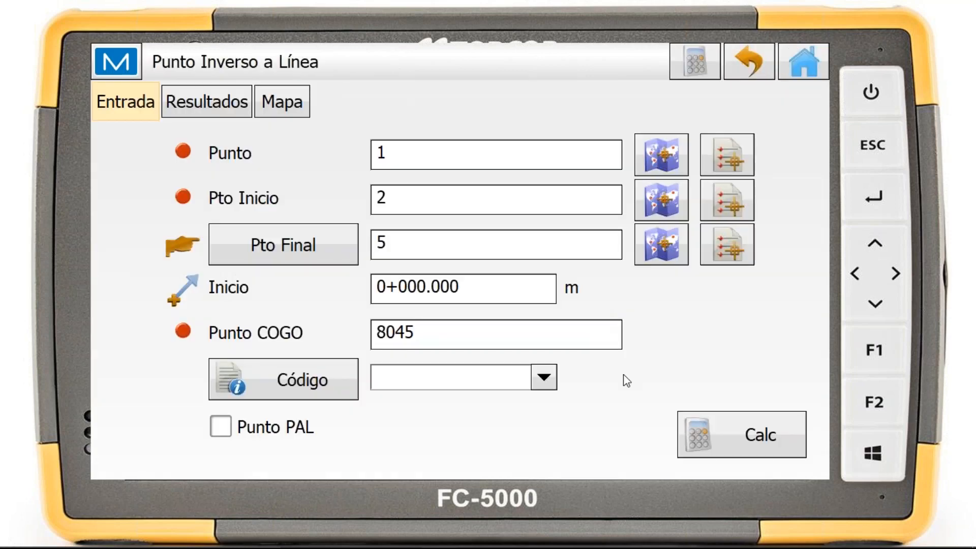
{"action": "left_click", "coordinate": [322, 251]}
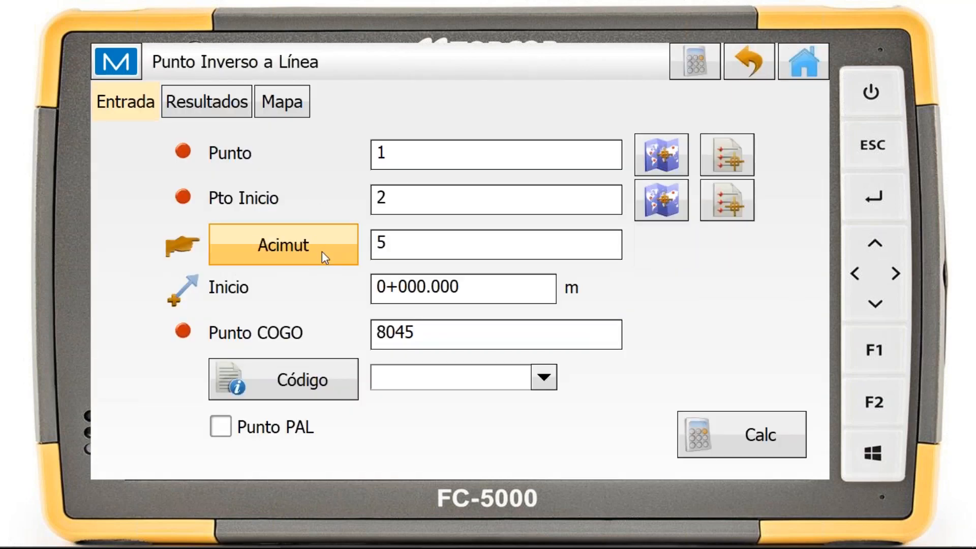
{"action": "left_click", "coordinate": [312, 245]}
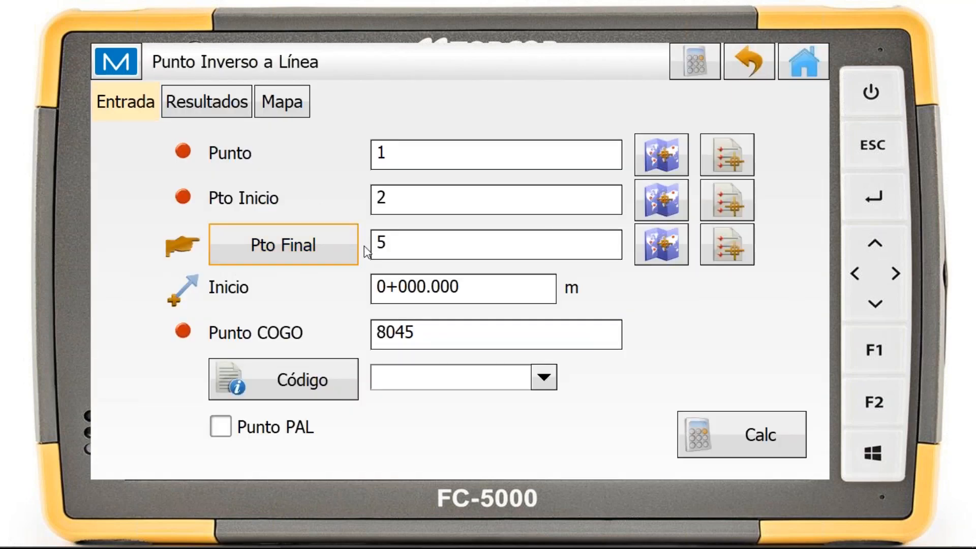
{"action": "left_click", "coordinate": [656, 251]}
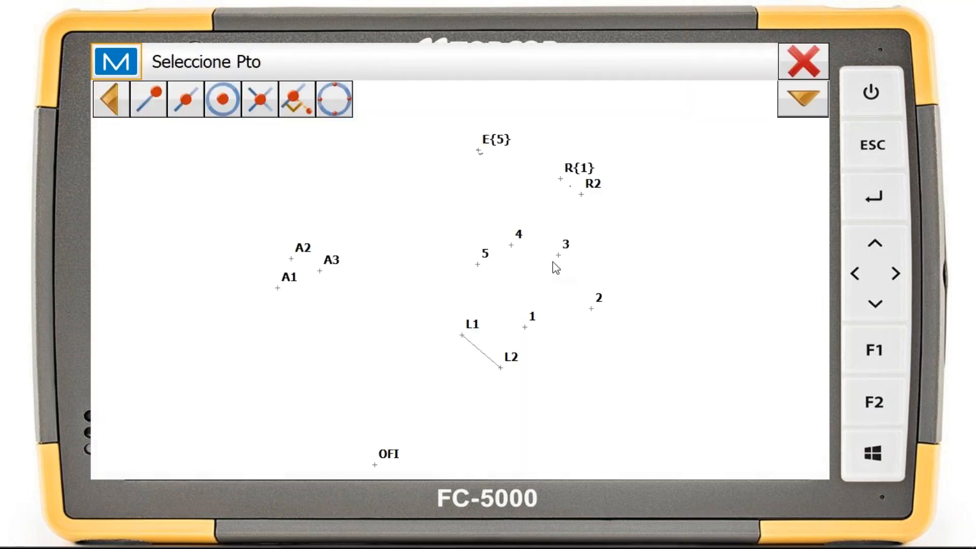
{"action": "left_click", "coordinate": [512, 247]}
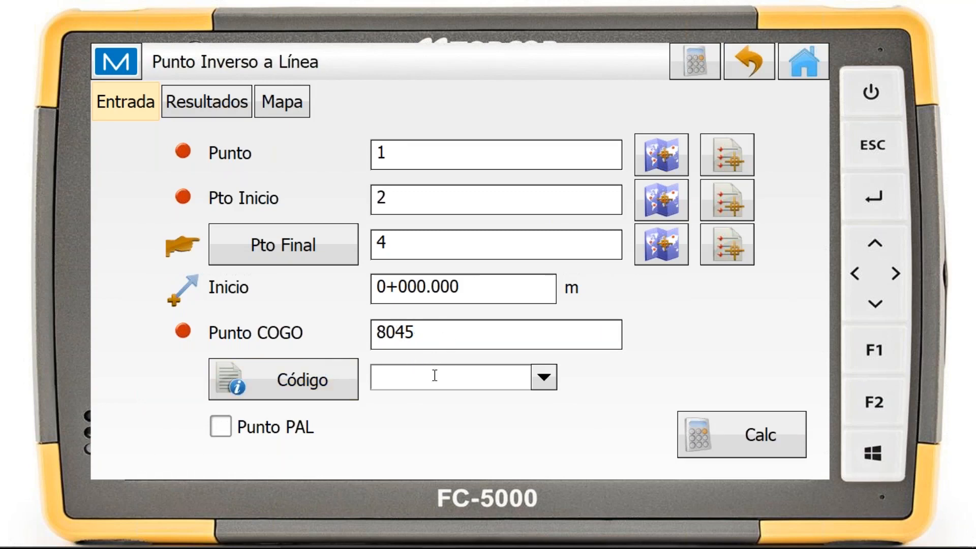
Calculate the inverse from the point to the straight line, review the complete results and the map, and leave the calculation
{"action": "left_click", "coordinate": [762, 433]}
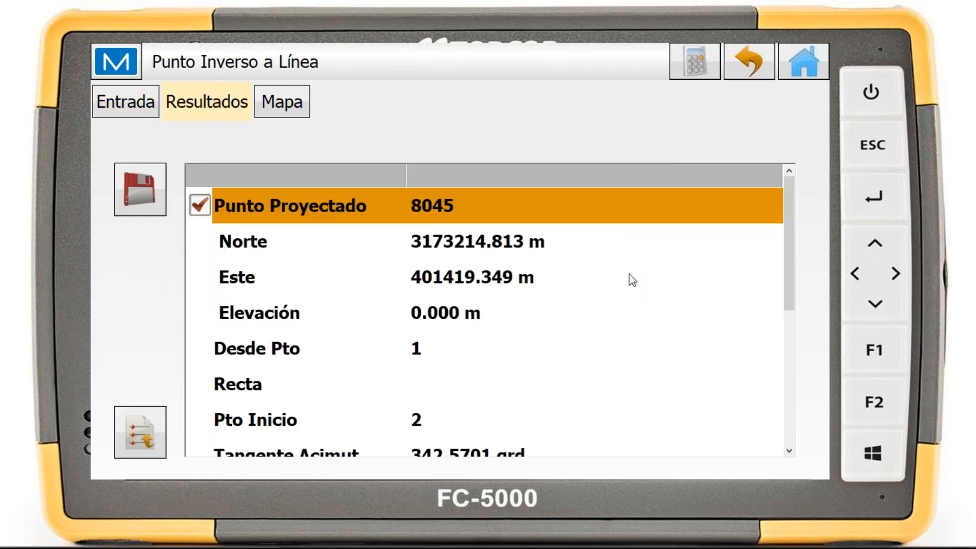
{"action": "scroll", "coordinate": [581, 251], "scroll_direction": "down", "scroll_amount": 3}
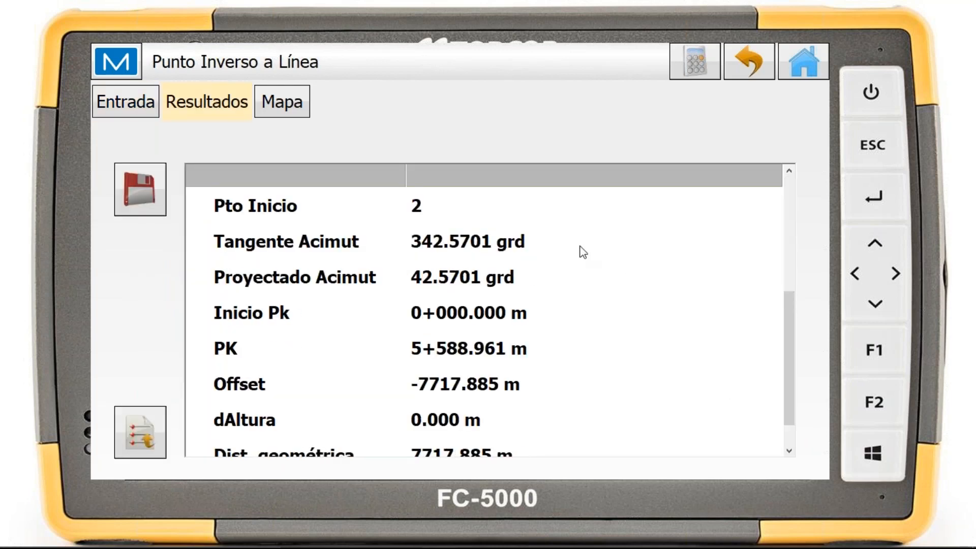
{"action": "scroll", "coordinate": [580, 248], "scroll_direction": "up", "scroll_amount": 3}
{"action": "scroll", "coordinate": [579, 249], "scroll_direction": "down", "scroll_amount": 1}
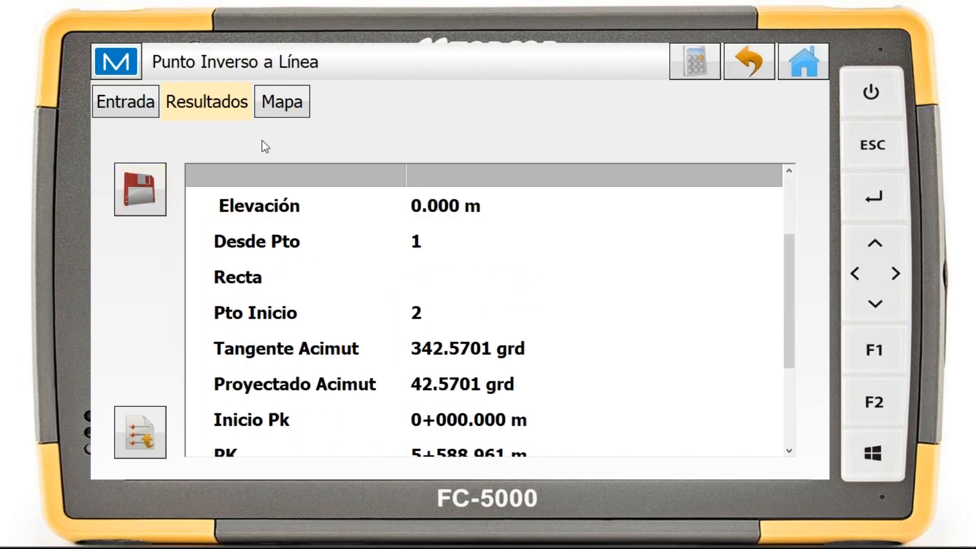
{"action": "left_click", "coordinate": [283, 102]}
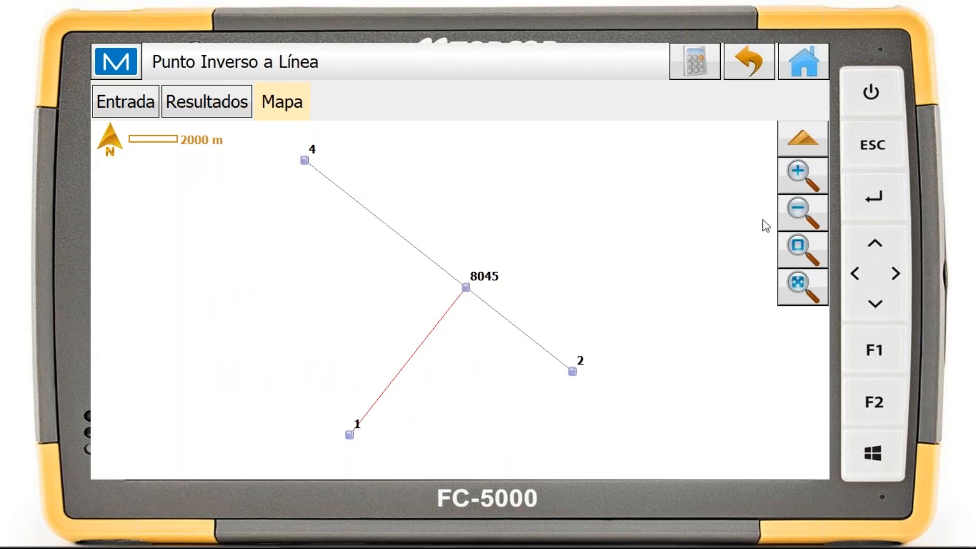
{"action": "left_click", "coordinate": [750, 63]}
Set up a point-to-curve inverse from point 1, picking PC point 3, circular point 4 and end point 5 on the map
{"action": "left_click", "coordinate": [563, 181]}
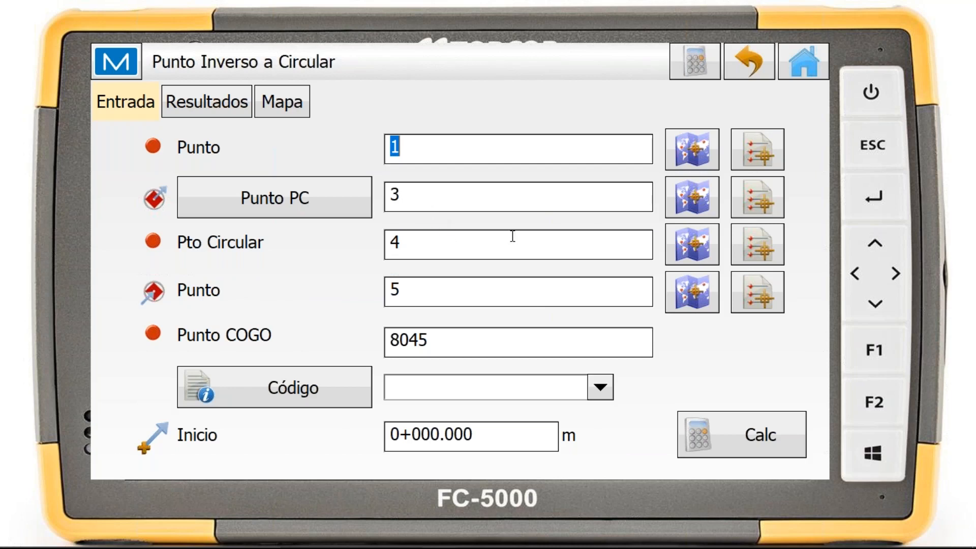
{"action": "left_click", "coordinate": [506, 156]}
{"action": "left_click", "coordinate": [707, 199]}
{"action": "left_click", "coordinate": [557, 257]}
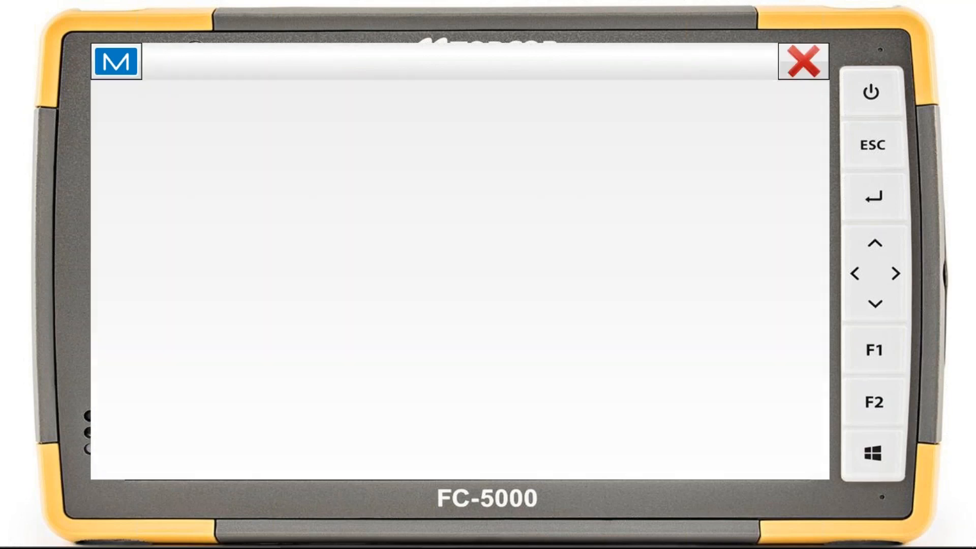
{"action": "left_click", "coordinate": [690, 247]}
{"action": "left_click", "coordinate": [513, 247]}
{"action": "left_click", "coordinate": [691, 294]}
{"action": "left_click", "coordinate": [478, 266]}
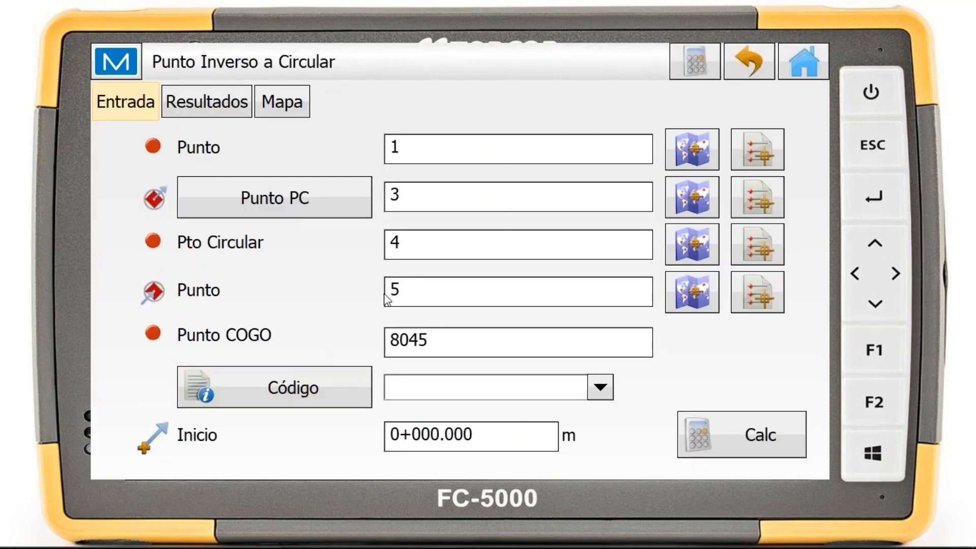
Calculate the inverse from the point to the curve, review the projected point on the map, and return to the inverse tools
{"action": "left_click", "coordinate": [792, 428]}
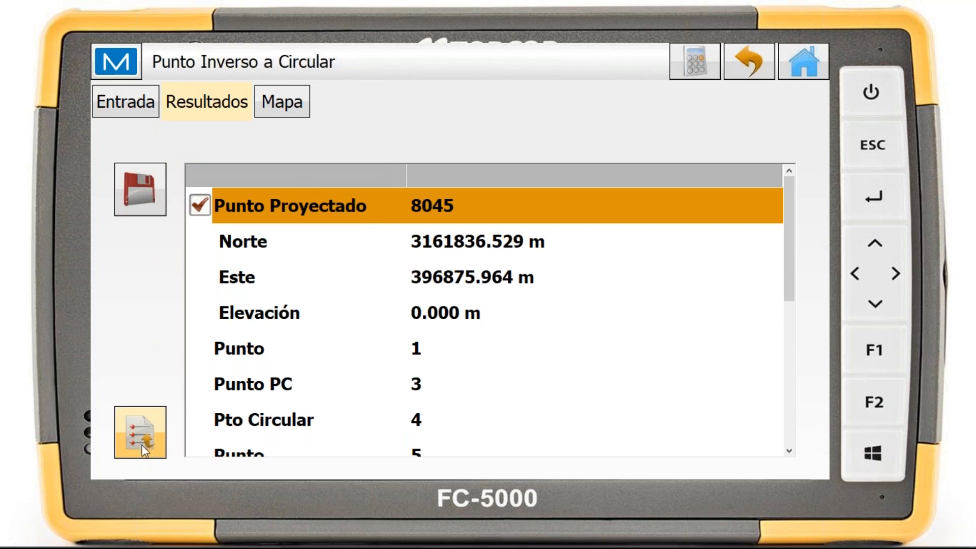
{"action": "left_click", "coordinate": [304, 104]}
{"action": "left_click_drag", "start_coordinate": [518, 279], "coordinate": [522, 253]}
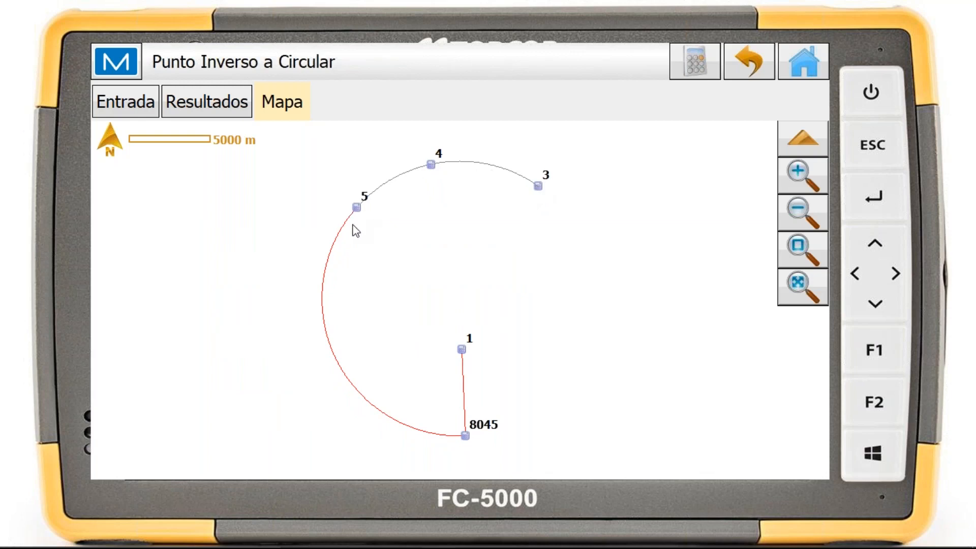
{"action": "left_click", "coordinate": [750, 65]}
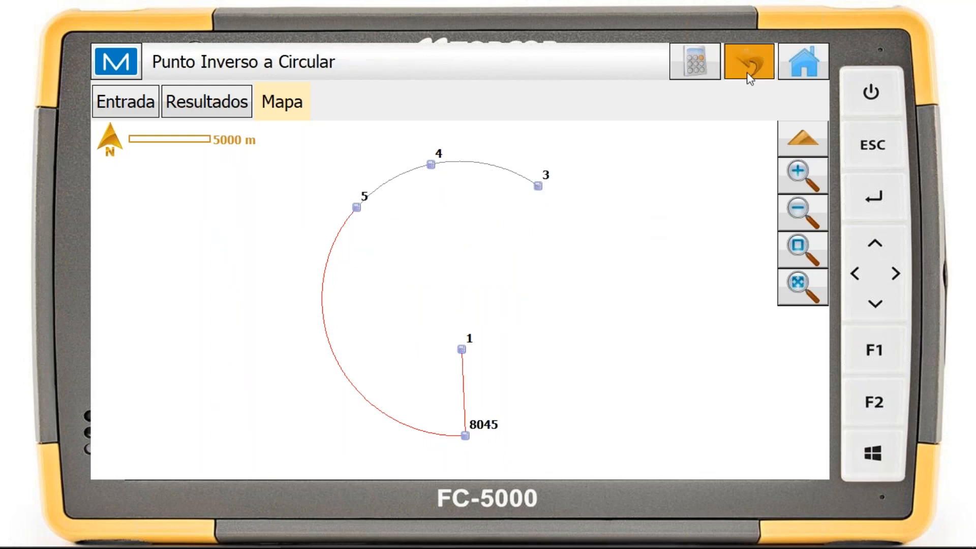
Set up a point-to-polyline inverse with point 1 and polyline 1
{"action": "left_click", "coordinate": [660, 170]}
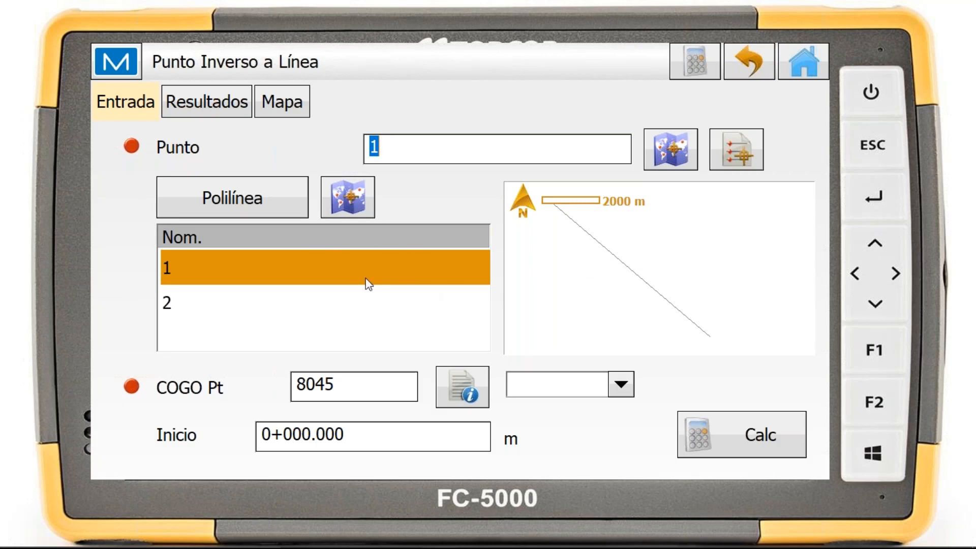
{"action": "left_click", "coordinate": [407, 145]}
{"action": "left_click", "coordinate": [359, 307]}
{"action": "left_click", "coordinate": [434, 281]}
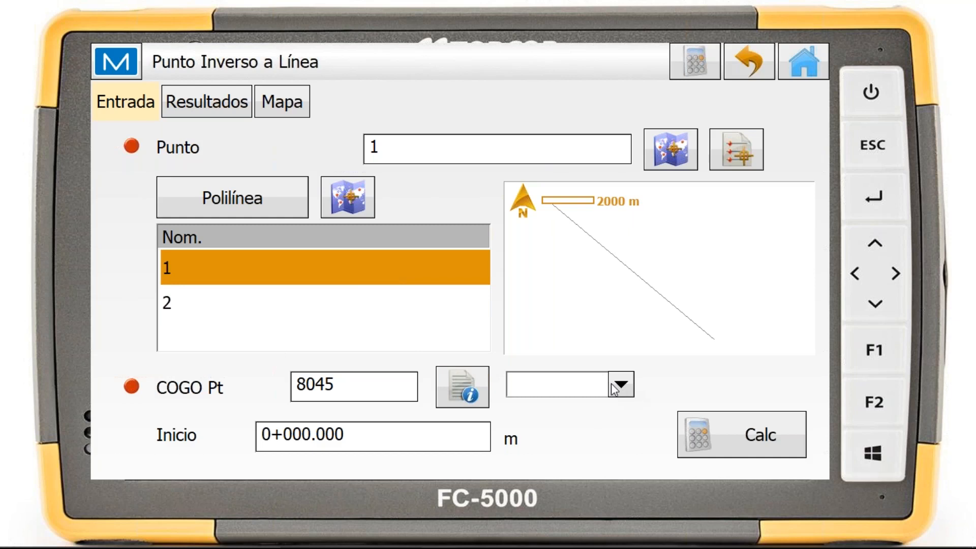
Calculate the inverse from the point to the polyline, review all results and the map, and leave the calculation
{"action": "left_click", "coordinate": [759, 441]}
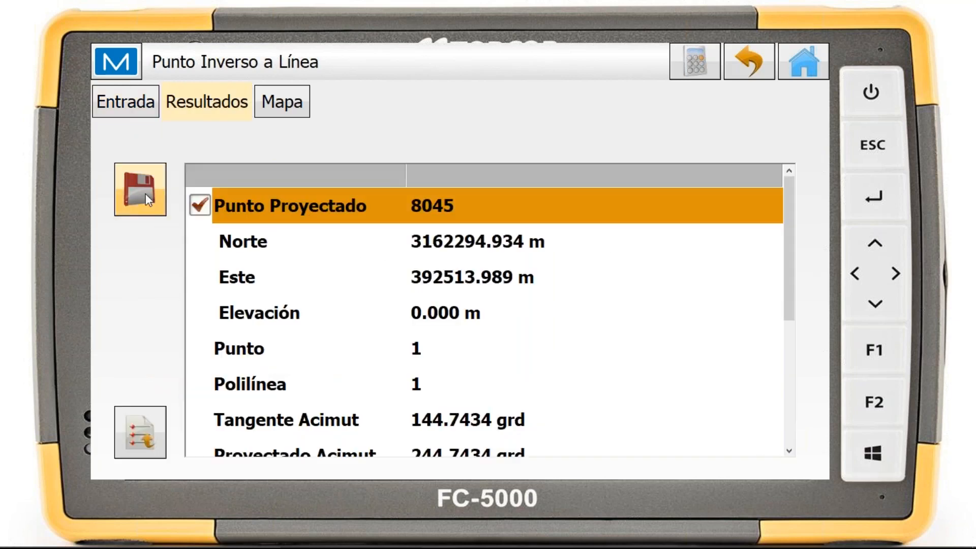
{"action": "scroll", "coordinate": [458, 255], "scroll_direction": "down", "scroll_amount": 3}
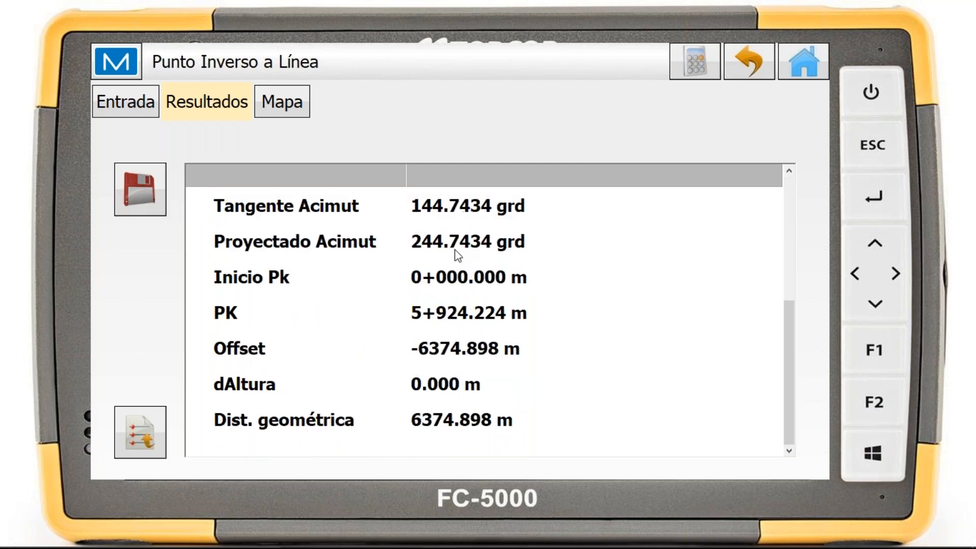
{"action": "scroll", "coordinate": [511, 305], "scroll_direction": "up", "scroll_amount": 3}
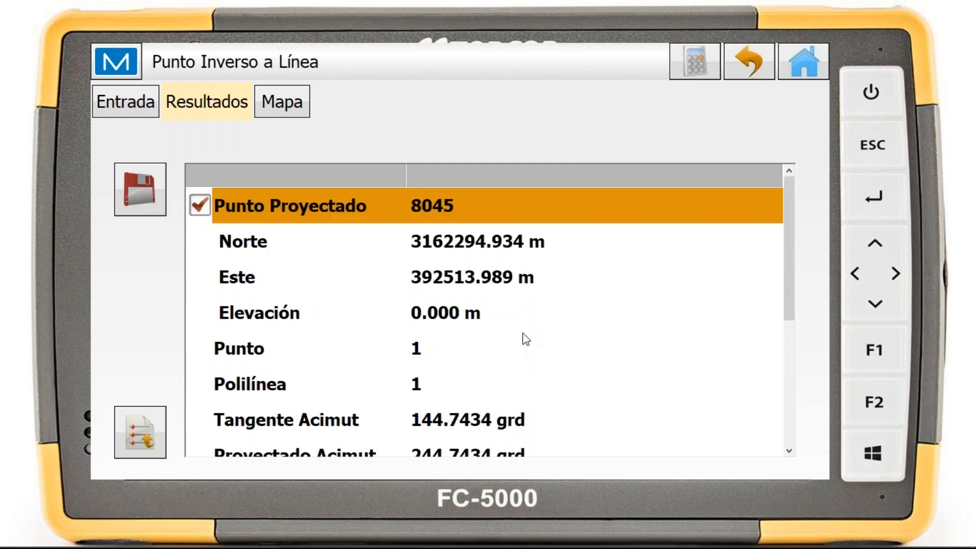
{"action": "left_click", "coordinate": [307, 111]}
{"action": "left_click_drag", "start_coordinate": [667, 307], "coordinate": [649, 275]}
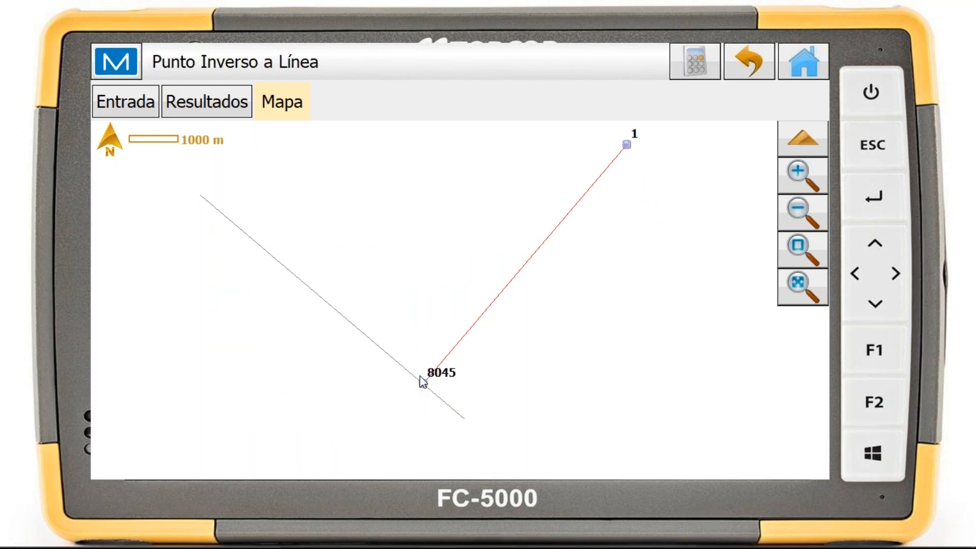
{"action": "left_click", "coordinate": [750, 64]}
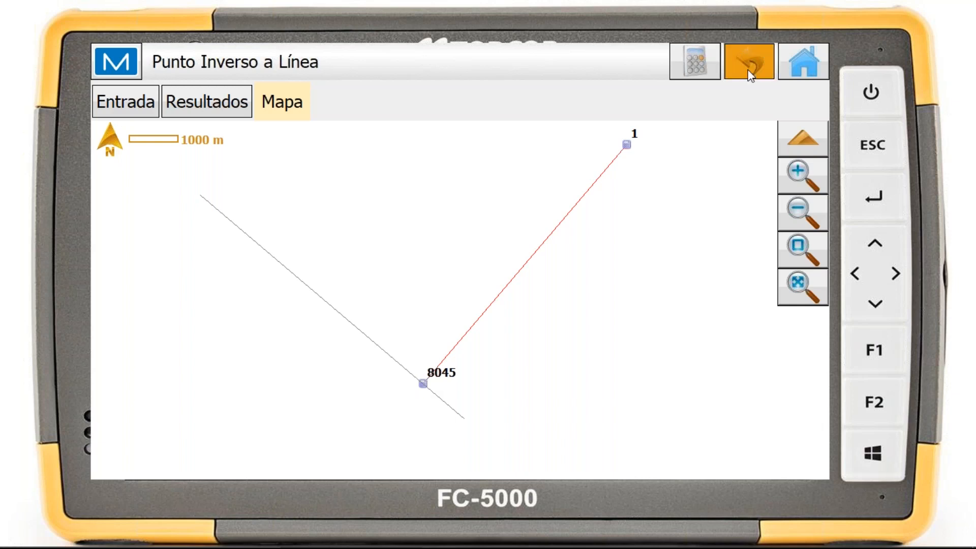
Examine the point-to-road inverse inputs and the available alignment types, and return to the inverse tools without calculating
{"action": "left_click", "coordinate": [786, 214]}
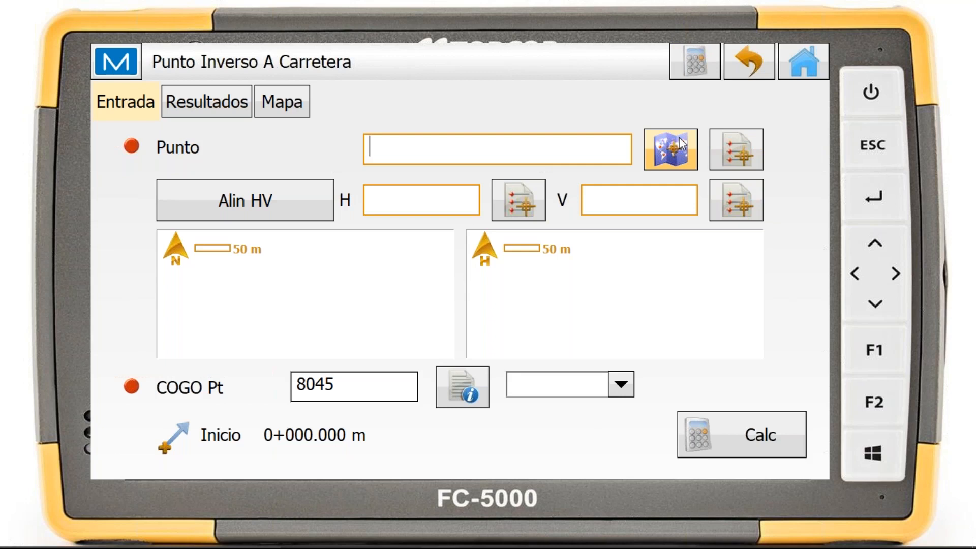
{"action": "left_click", "coordinate": [274, 216]}
{"action": "left_click", "coordinate": [289, 208]}
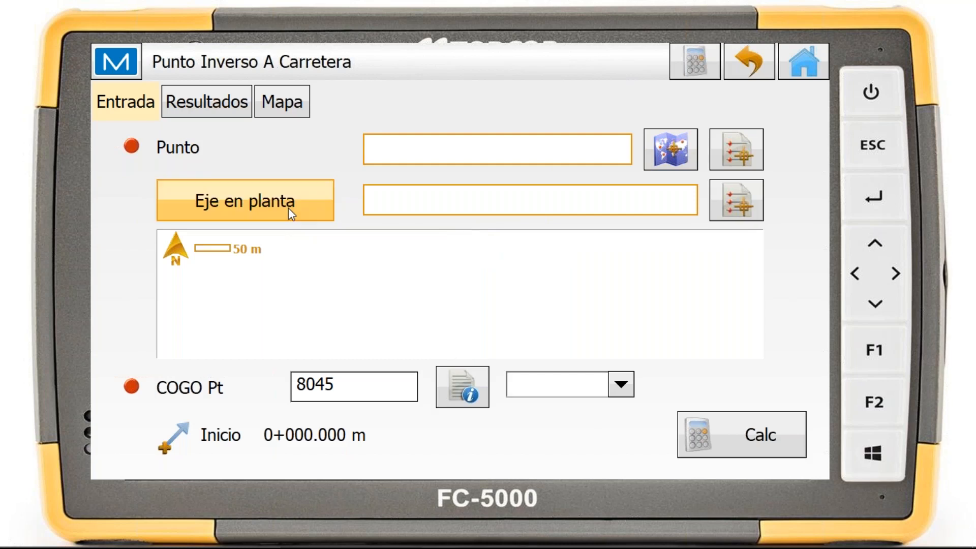
{"action": "left_click", "coordinate": [288, 208]}
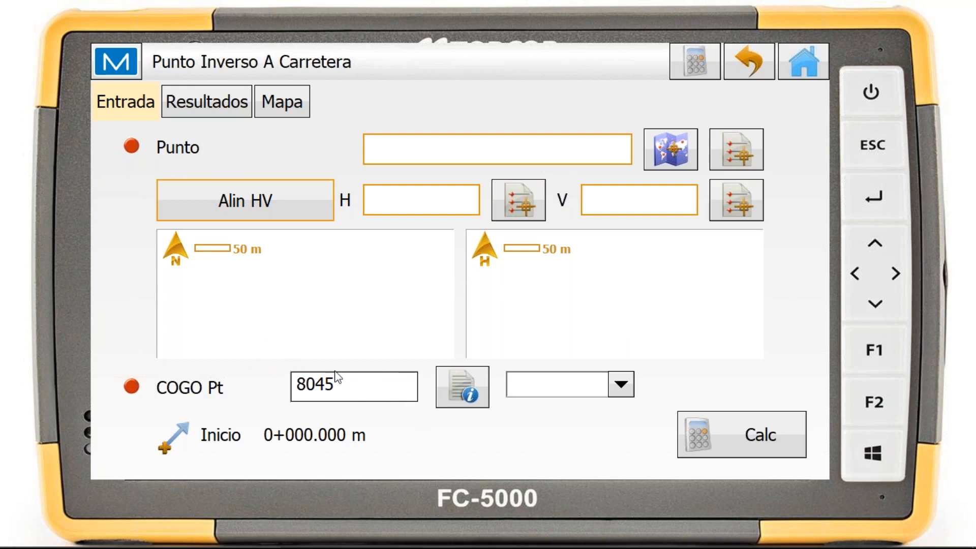
{"action": "left_click", "coordinate": [471, 381]}
{"action": "left_click", "coordinate": [747, 63]}
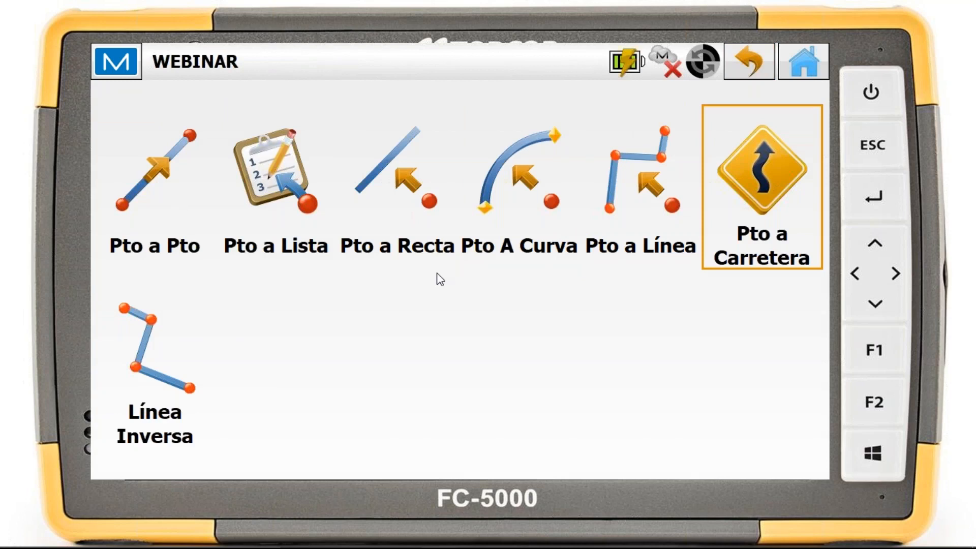
Set up a line inverse (Línea Inversa) for polyline 2
{"action": "left_click", "coordinate": [181, 370]}
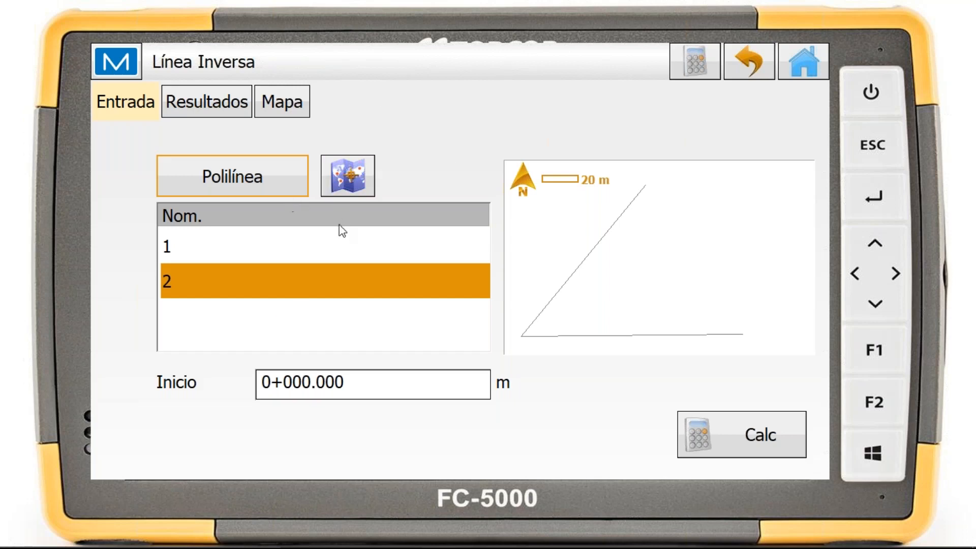
{"action": "left_click", "coordinate": [316, 242]}
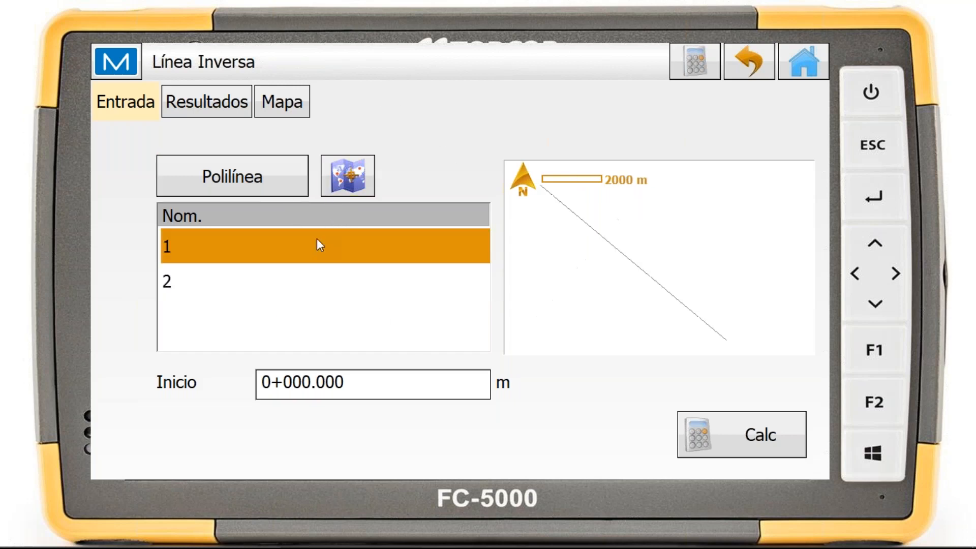
{"action": "left_click", "coordinate": [378, 274]}
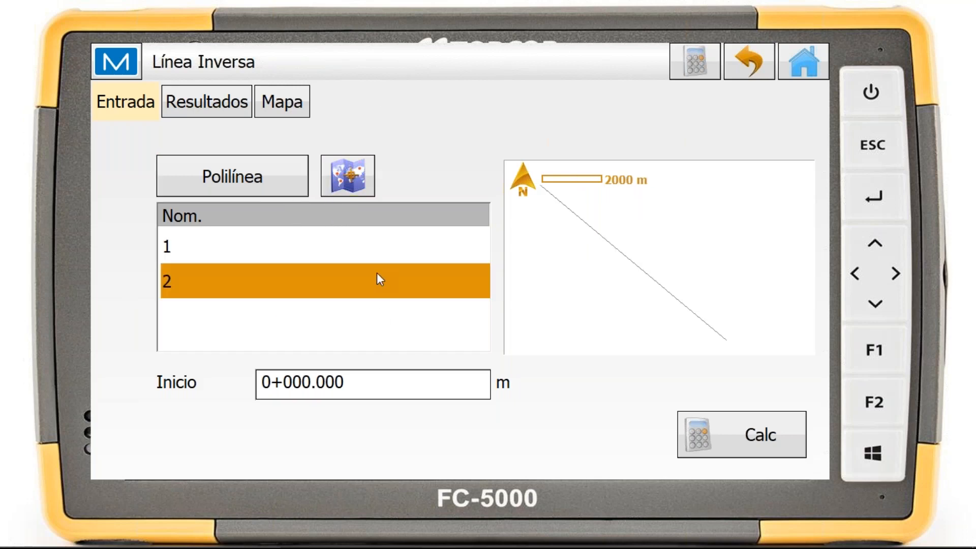
Calculate the polyline's inverse, review the results for each segment and the map, and return to the inverse tools
{"action": "left_click", "coordinate": [755, 429]}
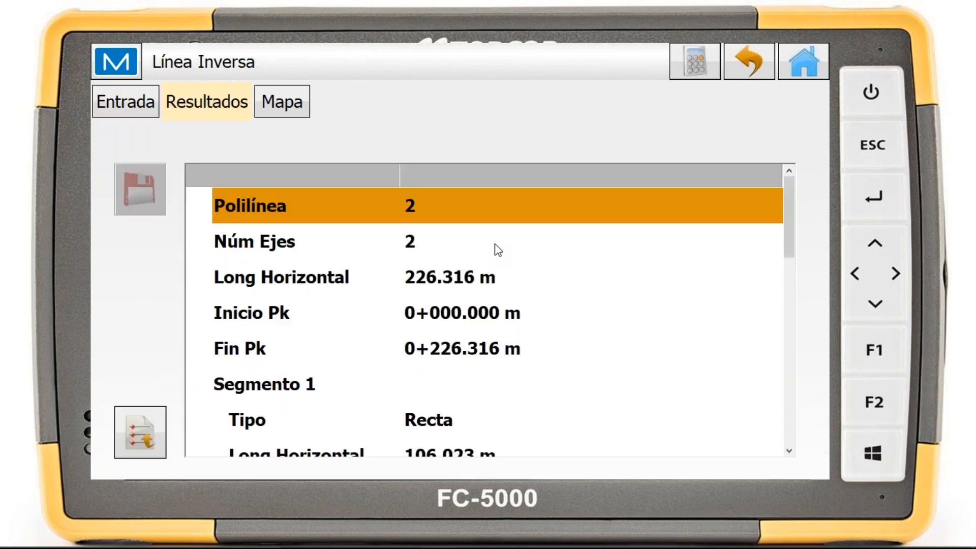
{"action": "scroll", "coordinate": [496, 243], "scroll_direction": "down", "scroll_amount": 5}
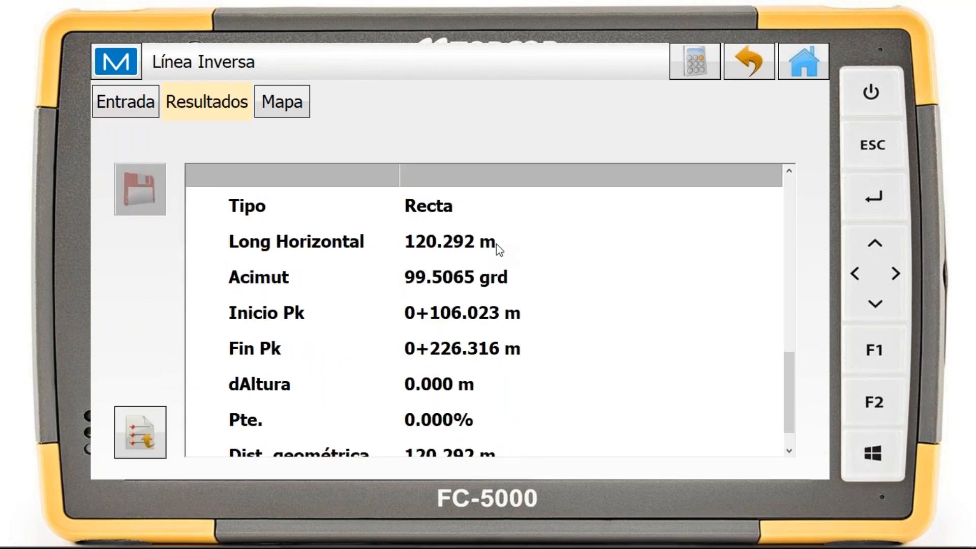
{"action": "left_click", "coordinate": [291, 97]}
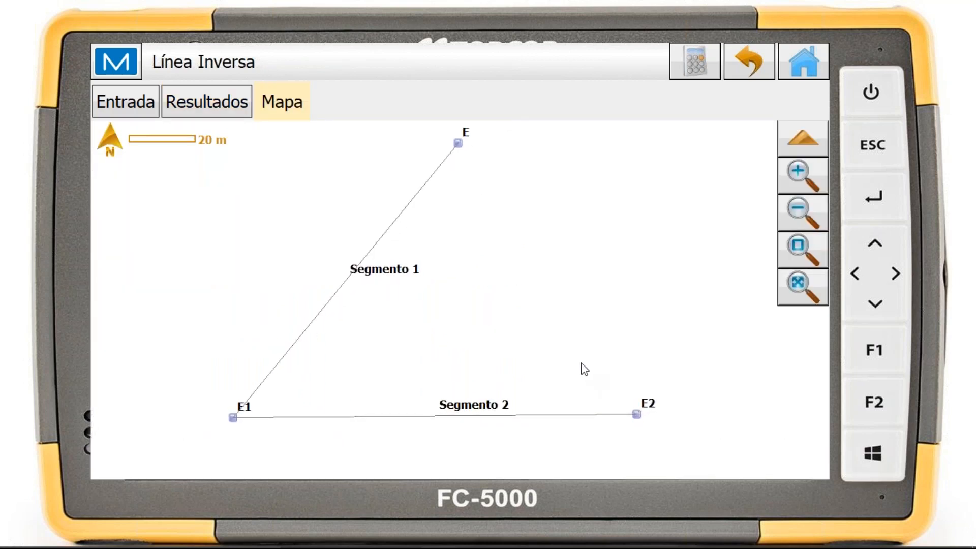
{"action": "left_click", "coordinate": [758, 69]}
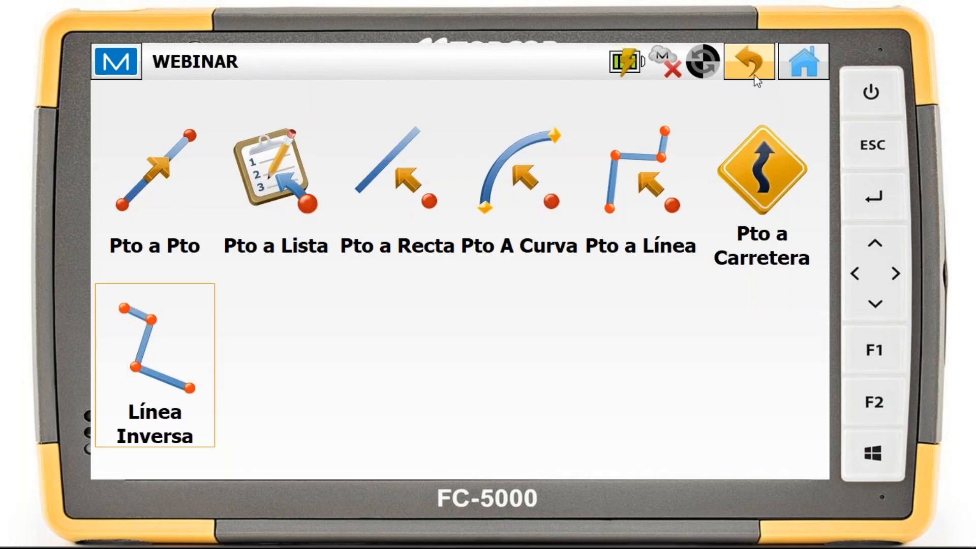
Start a point-in-direction calculation (Punto en Dirección) and pick point 2 on the map as the starting point
{"action": "left_click", "coordinate": [753, 74]}
{"action": "left_click", "coordinate": [301, 175]}
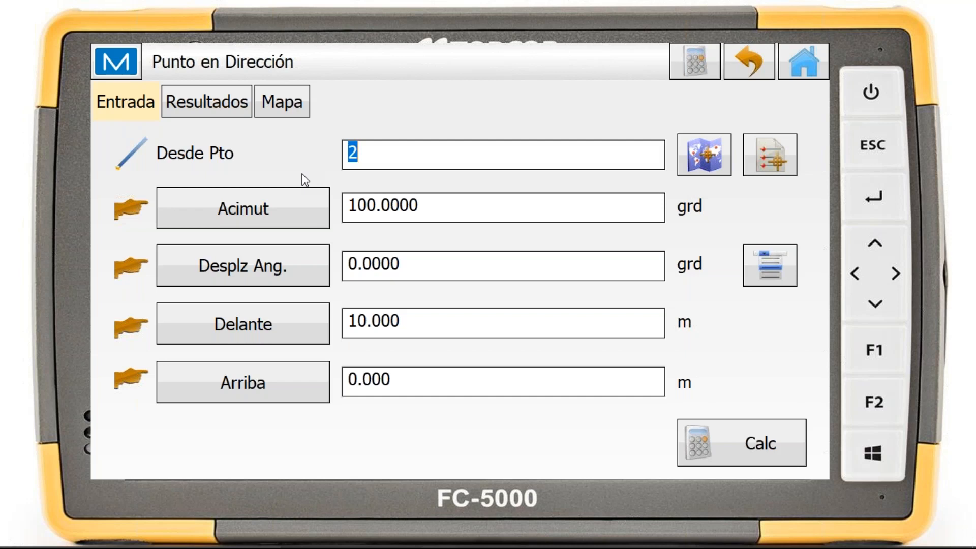
{"action": "left_click", "coordinate": [405, 154]}
{"action": "left_click", "coordinate": [700, 159]}
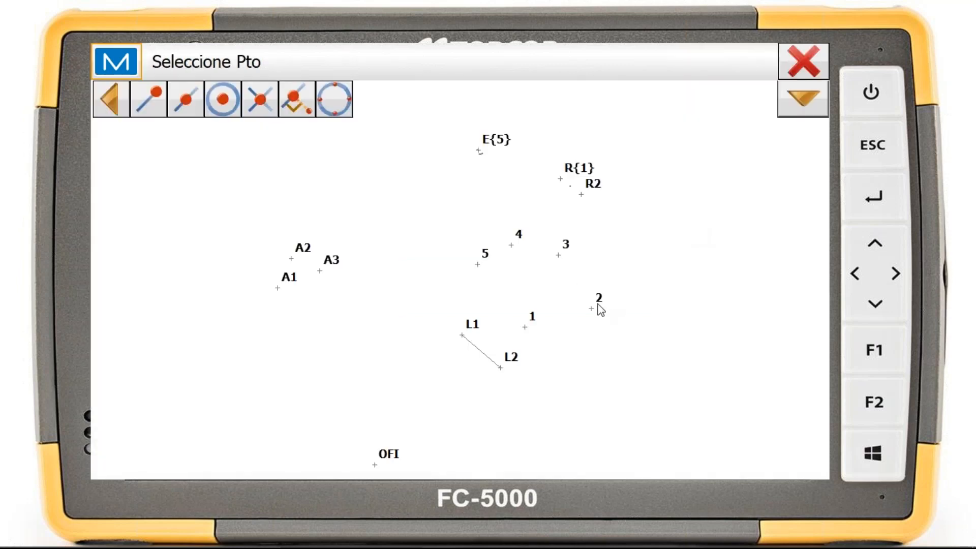
{"action": "left_click", "coordinate": [590, 310]}
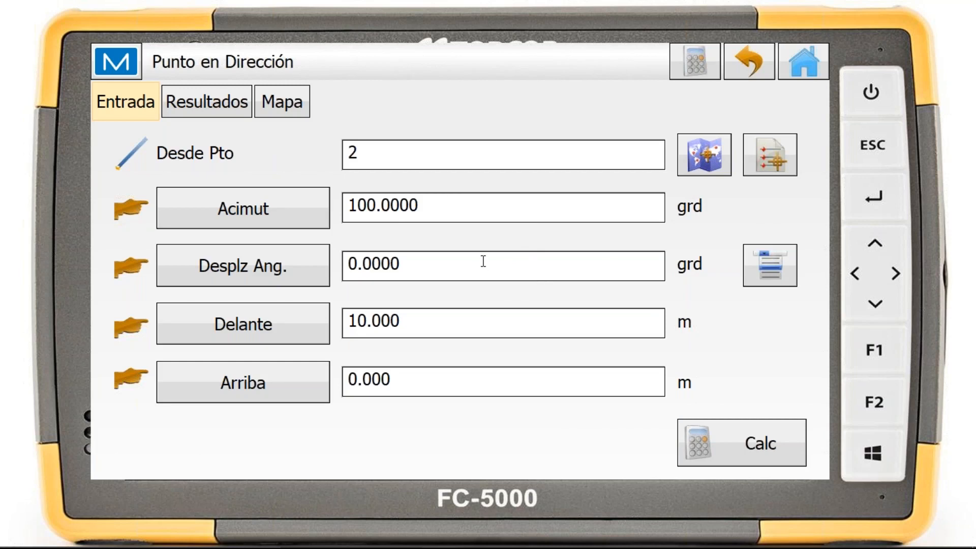
Examine the alternative types for the angular offset, forward distance and height, plus the preset angle additions and subtractions, keeping the original settings
{"action": "left_click", "coordinate": [322, 283]}
{"action": "left_click", "coordinate": [319, 277]}
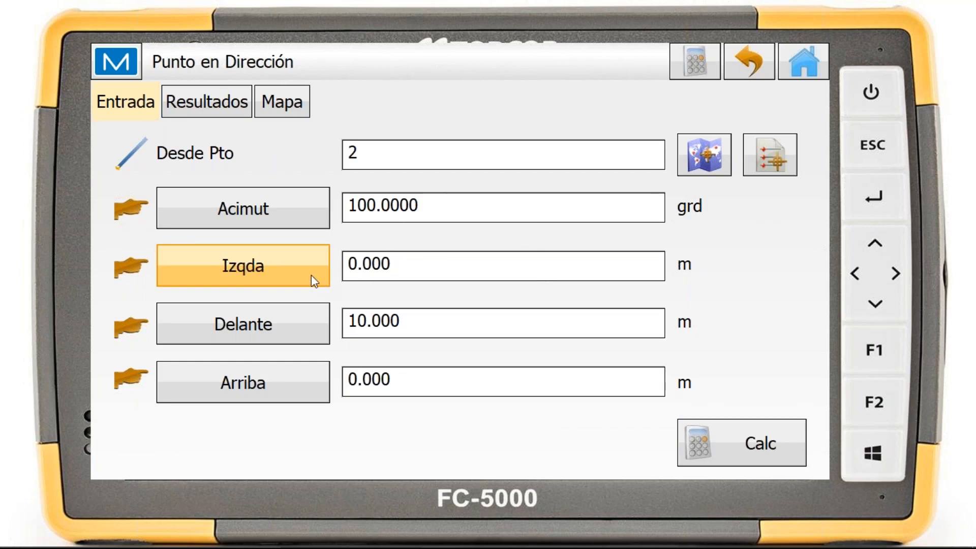
{"action": "left_click", "coordinate": [312, 277]}
{"action": "left_click", "coordinate": [317, 331]}
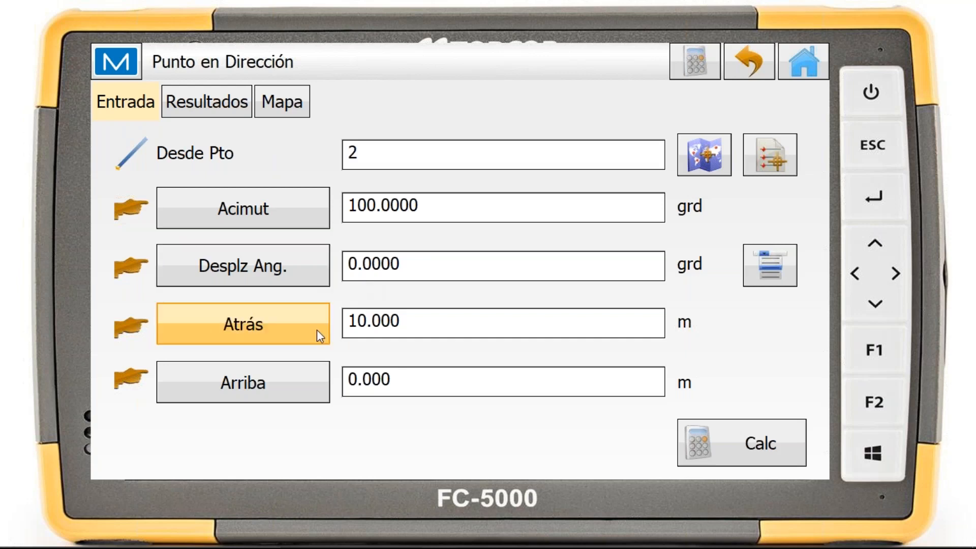
{"action": "left_click", "coordinate": [313, 328]}
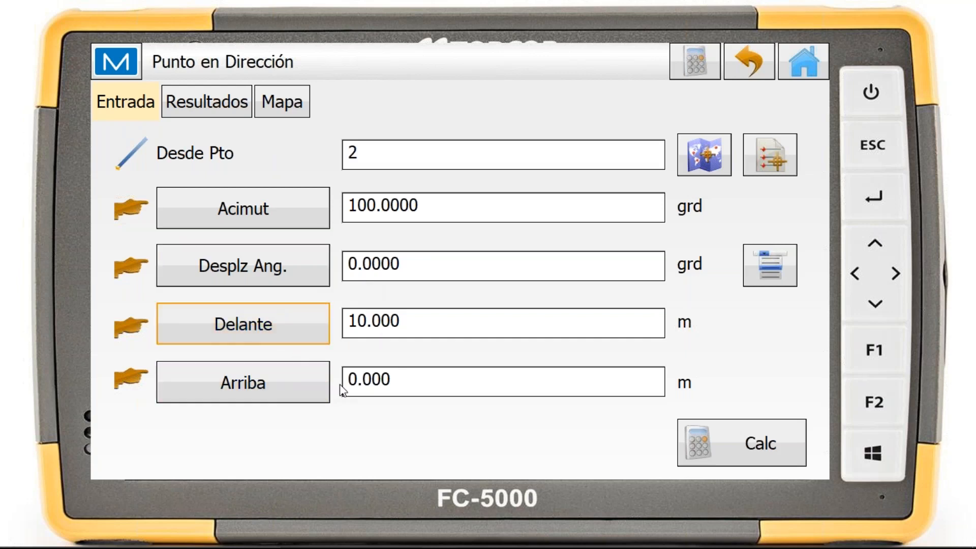
{"action": "left_click", "coordinate": [303, 385]}
{"action": "left_click", "coordinate": [281, 390]}
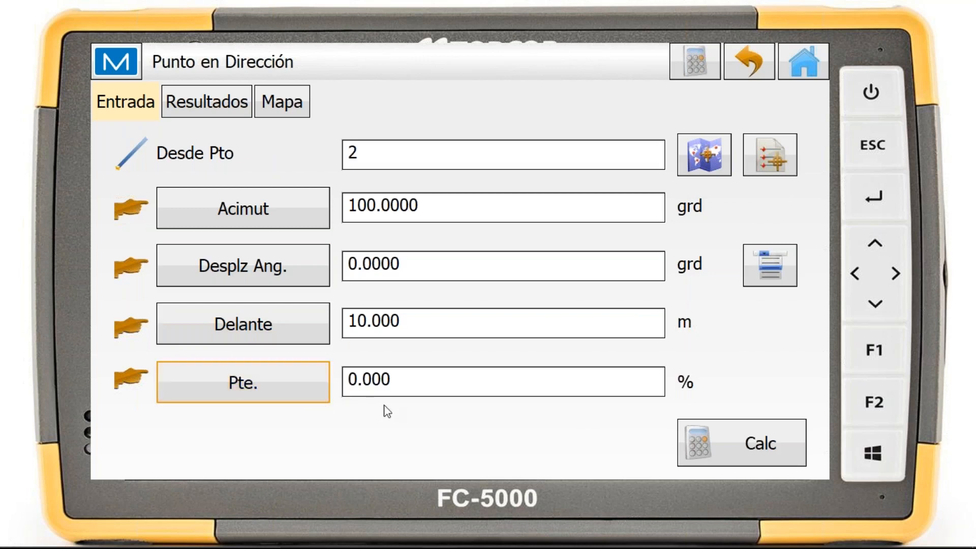
{"action": "left_click", "coordinate": [327, 394]}
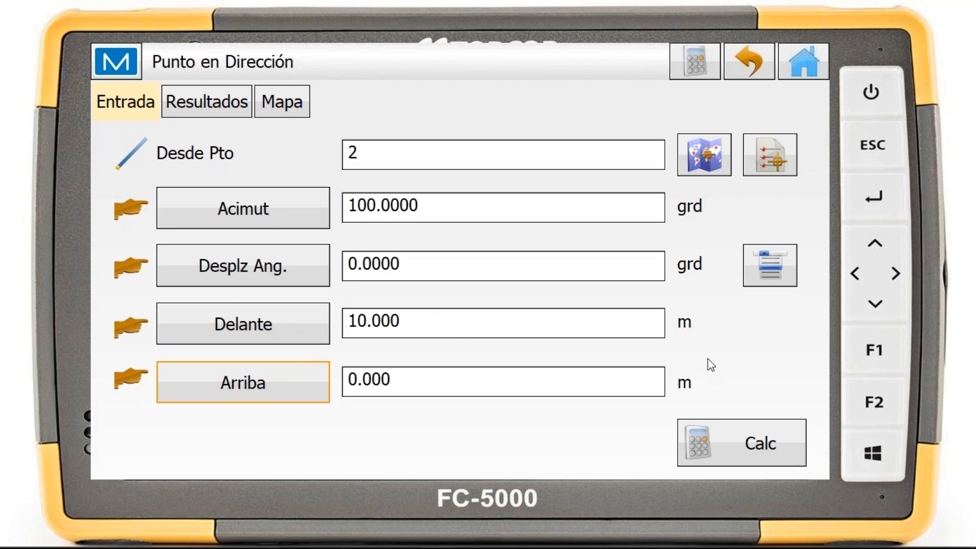
{"action": "left_click", "coordinate": [782, 271]}
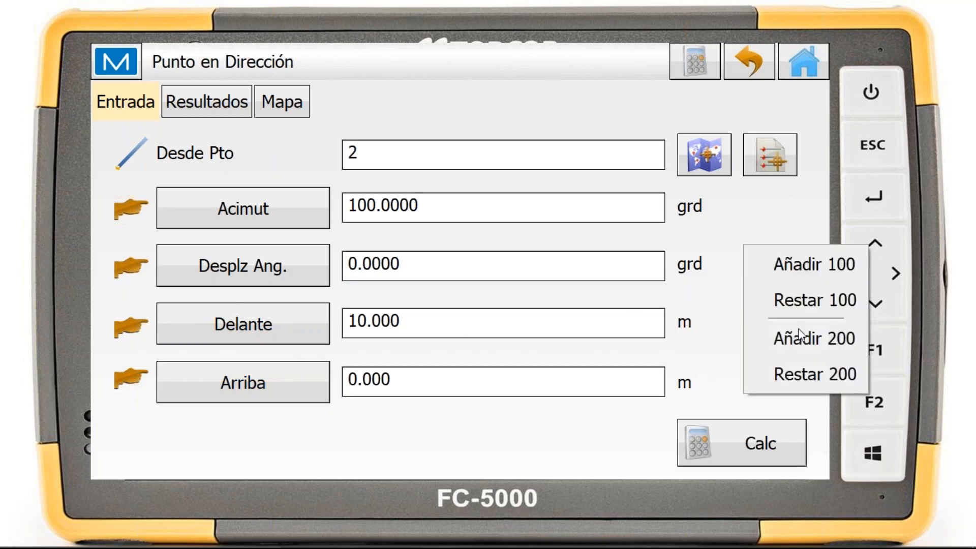
{"action": "left_click", "coordinate": [783, 214]}
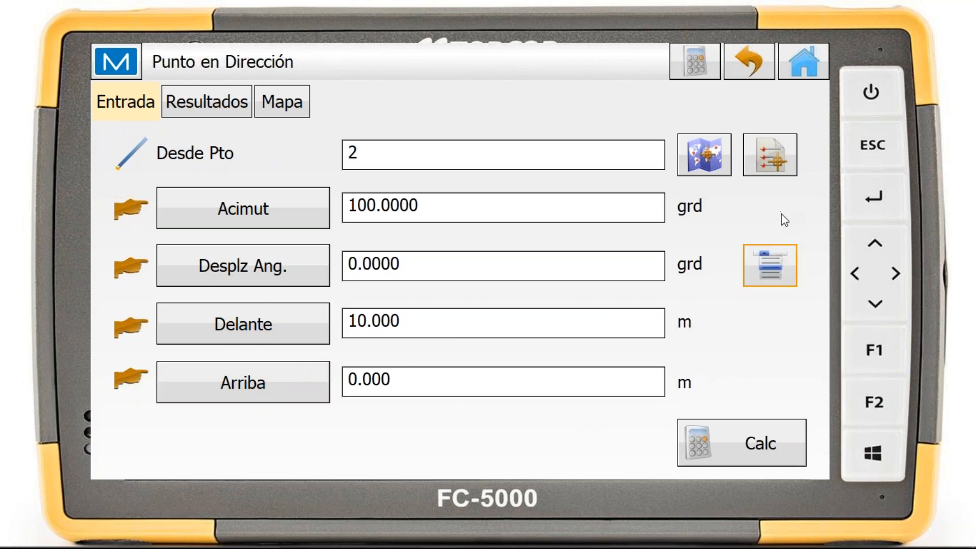
Calculate the point 10 m forward of point 2 at azimuth 100 grd, review its results, naming options and map, and leave the calculation
{"action": "left_click", "coordinate": [765, 433]}
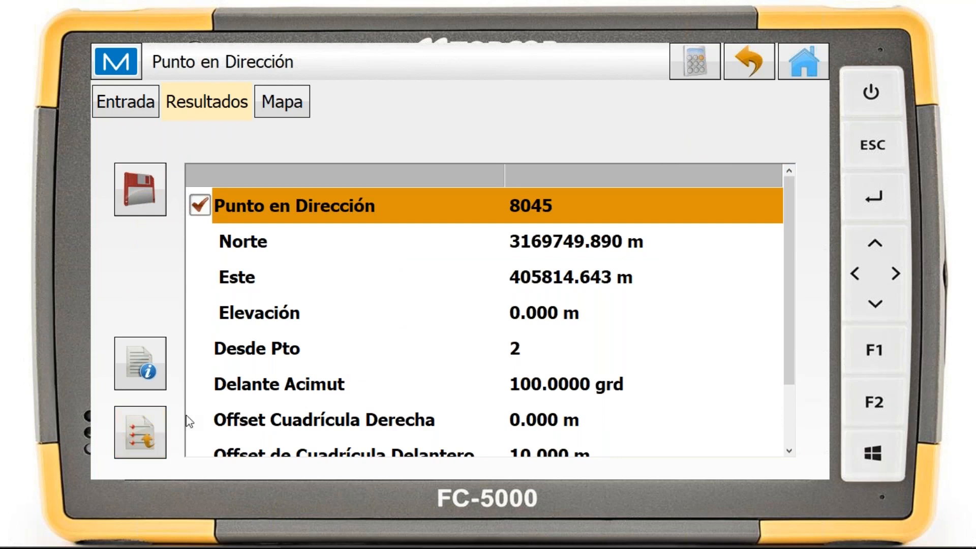
{"action": "left_click", "coordinate": [147, 374]}
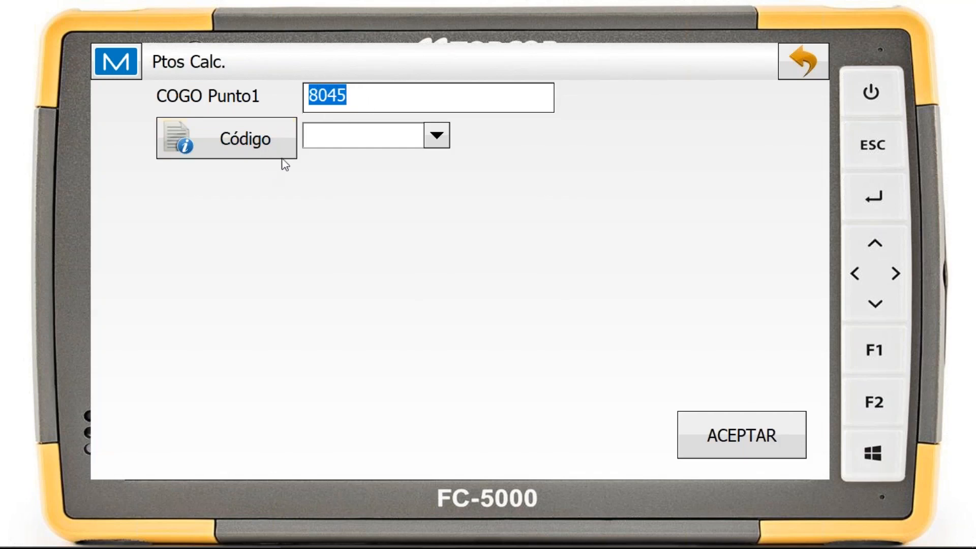
{"action": "left_click", "coordinate": [799, 59]}
{"action": "left_click", "coordinate": [298, 111]}
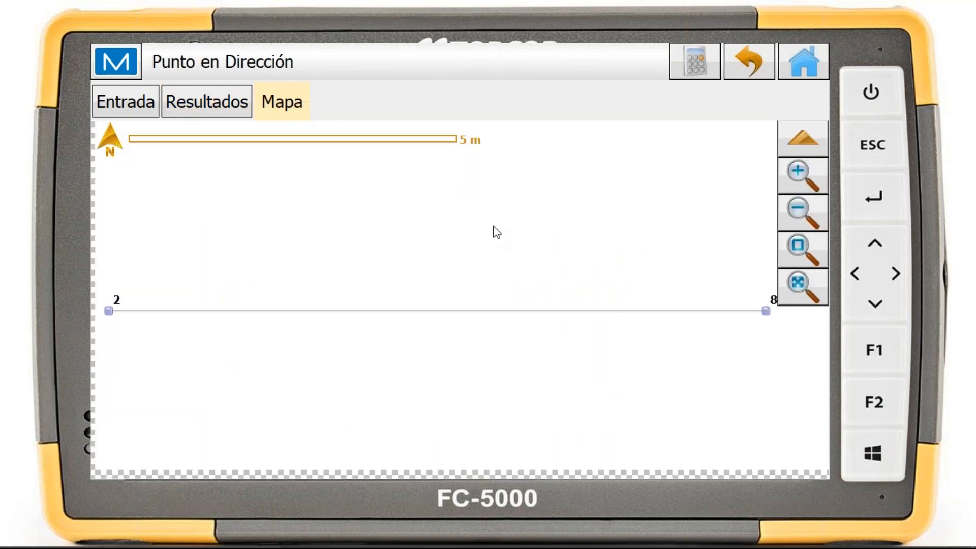
{"action": "scroll", "coordinate": [483, 251], "scroll_direction": "down", "scroll_amount": 1}
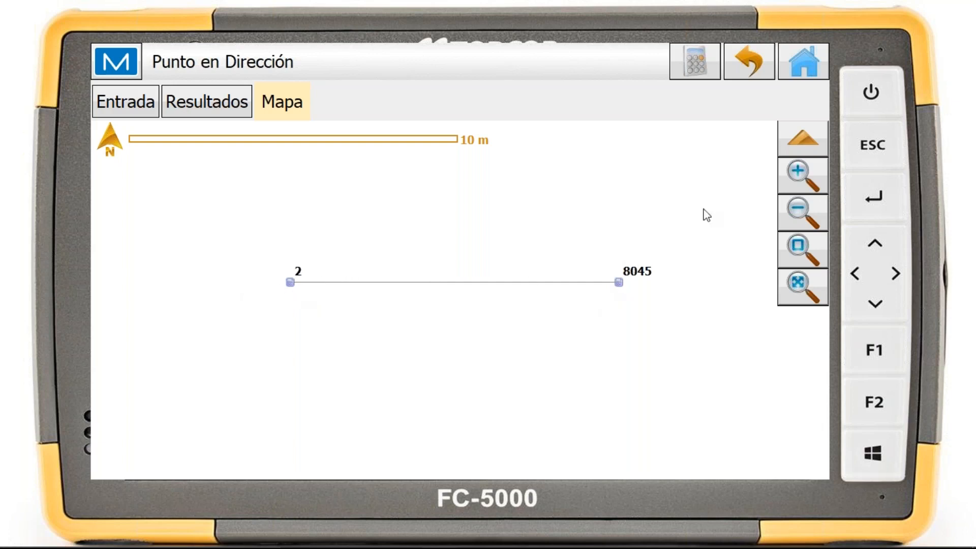
{"action": "left_click", "coordinate": [755, 66]}
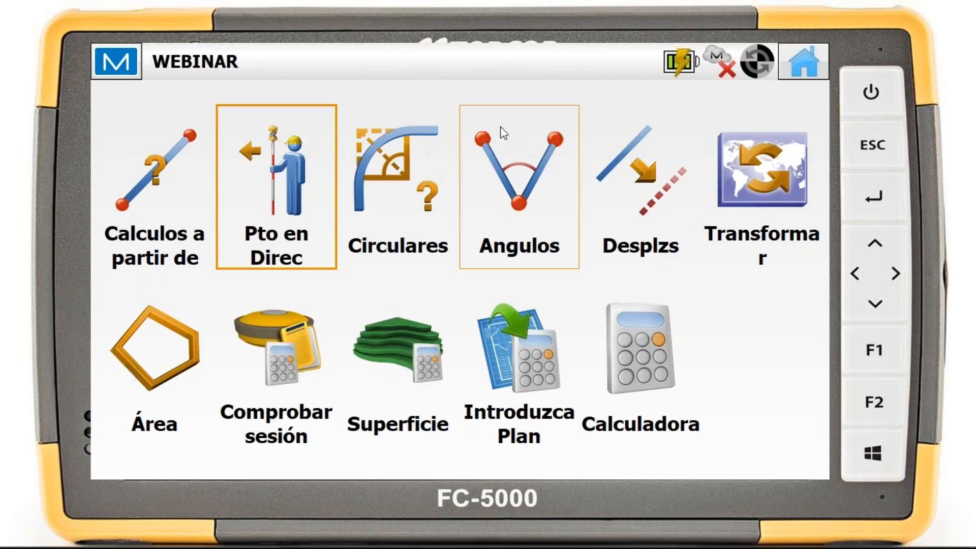
Examine the start, middle and end point inputs of the angle calculation (Ángulo) and return to the angle tools without calculating
{"action": "left_click", "coordinate": [509, 167]}
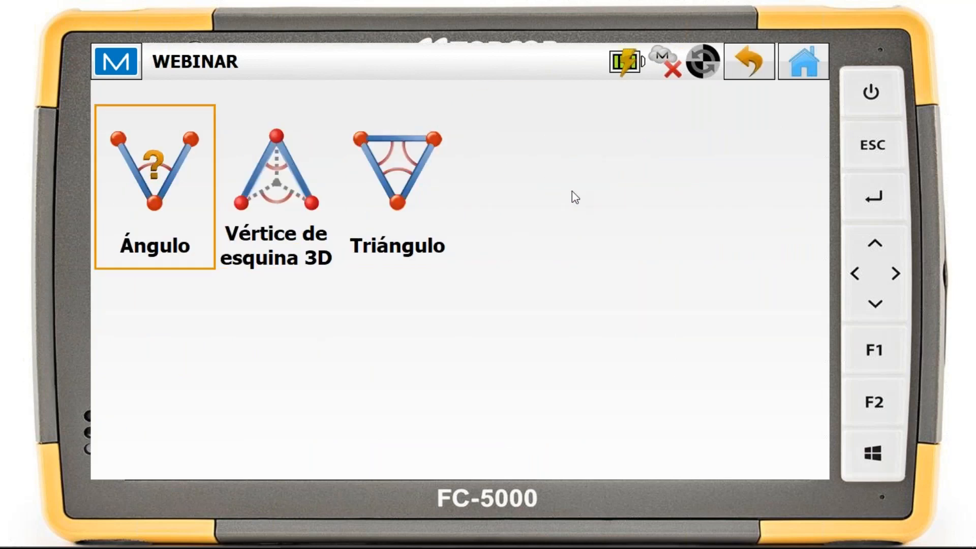
{"action": "left_click", "coordinate": [151, 171]}
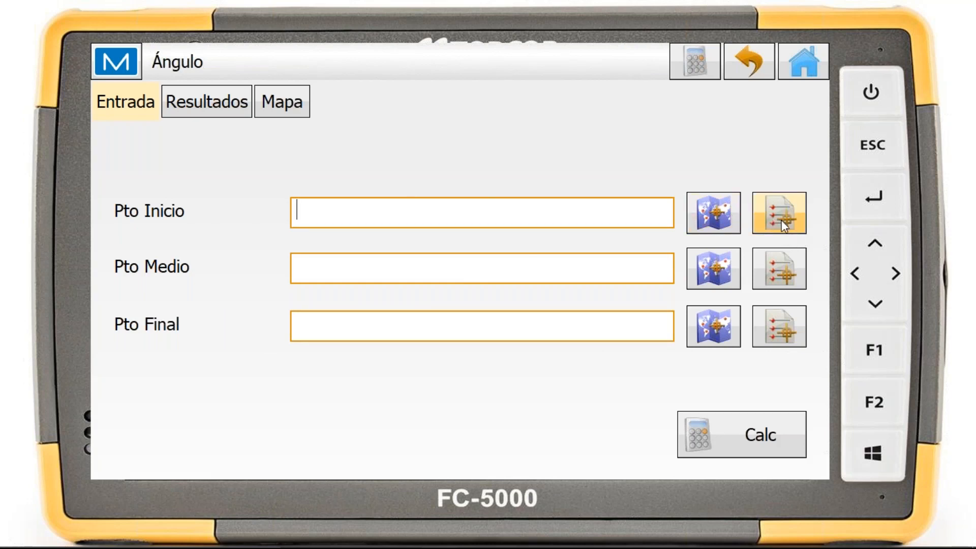
{"action": "left_click", "coordinate": [758, 71]}
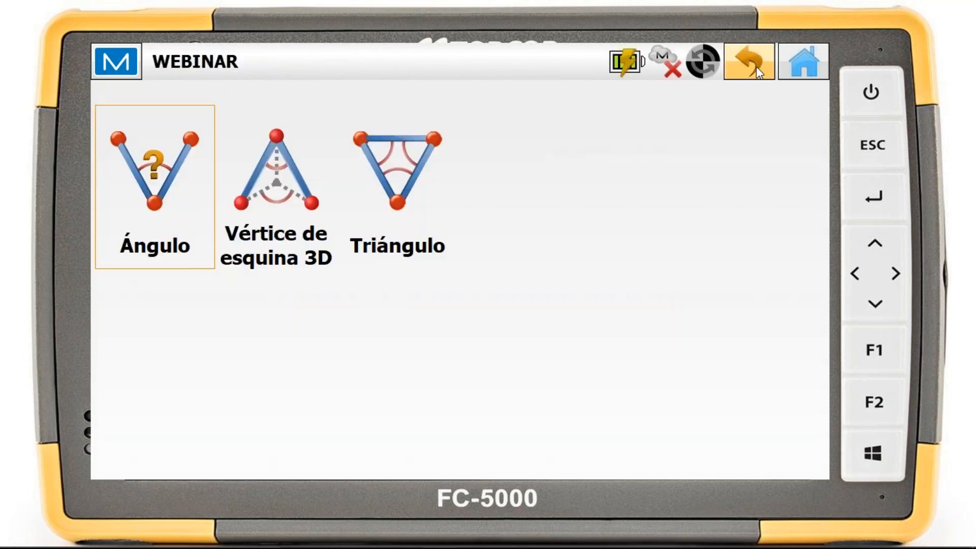
Set up a 3D corner angle (Vértice de esquina 3D) with start point A1, middle point A2 and end point A3
{"action": "left_click", "coordinate": [305, 202]}
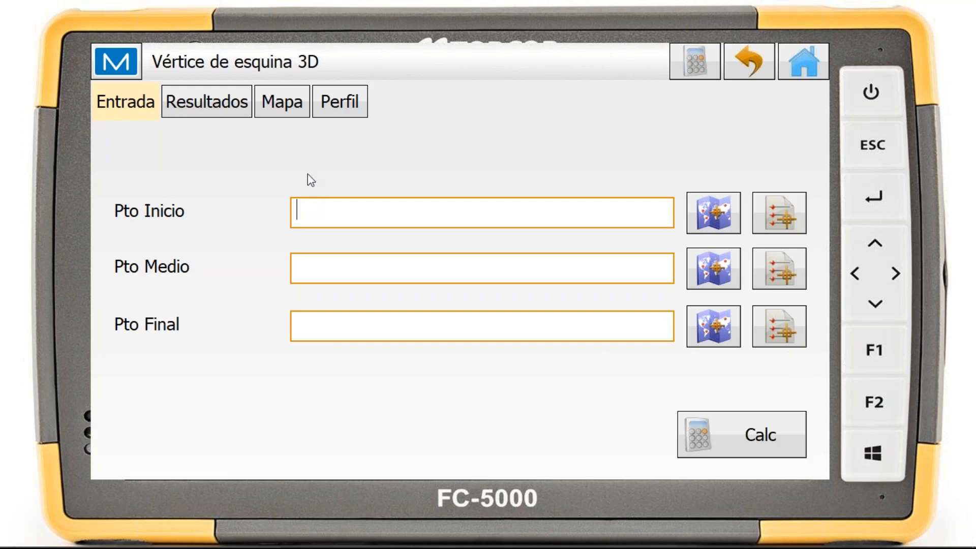
{"action": "left_click", "coordinate": [714, 212]}
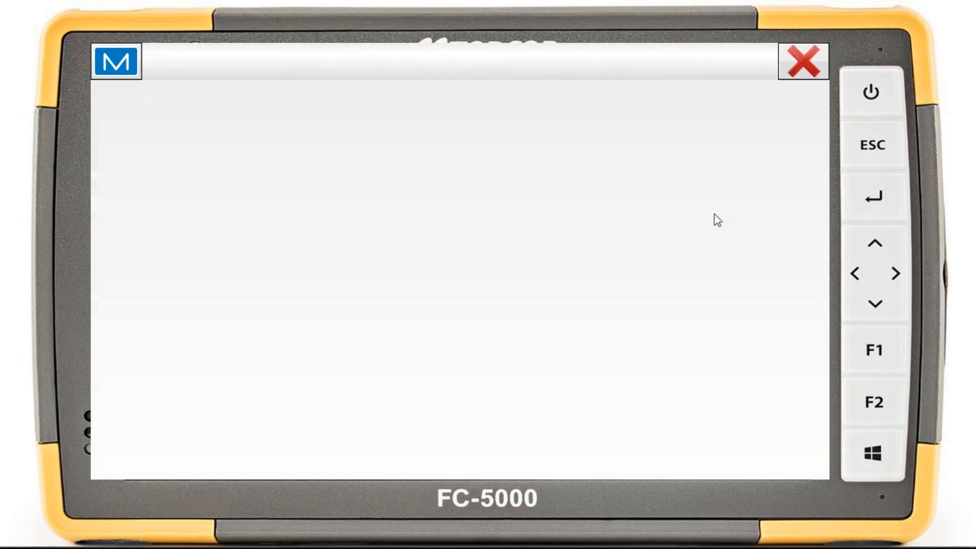
{"action": "left_click", "coordinate": [796, 73]}
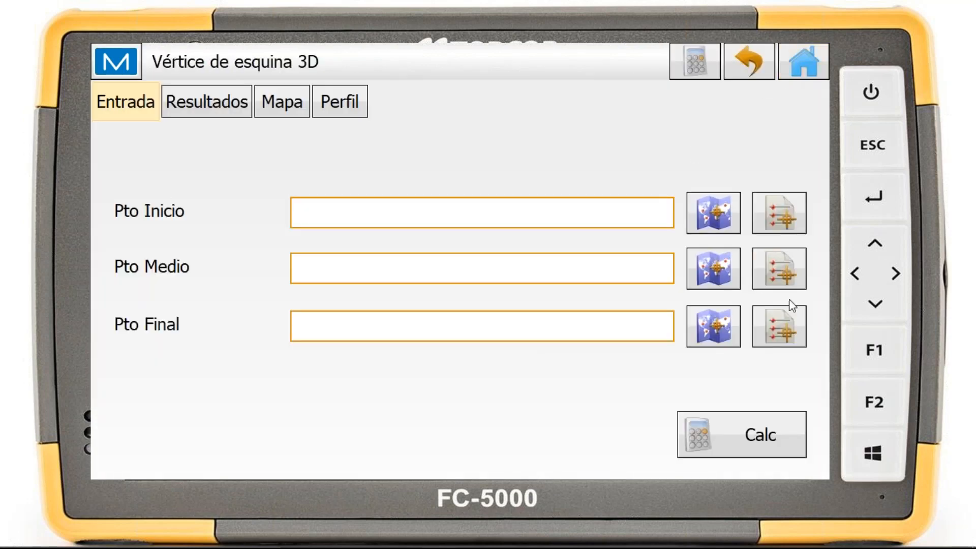
{"action": "left_click", "coordinate": [778, 210]}
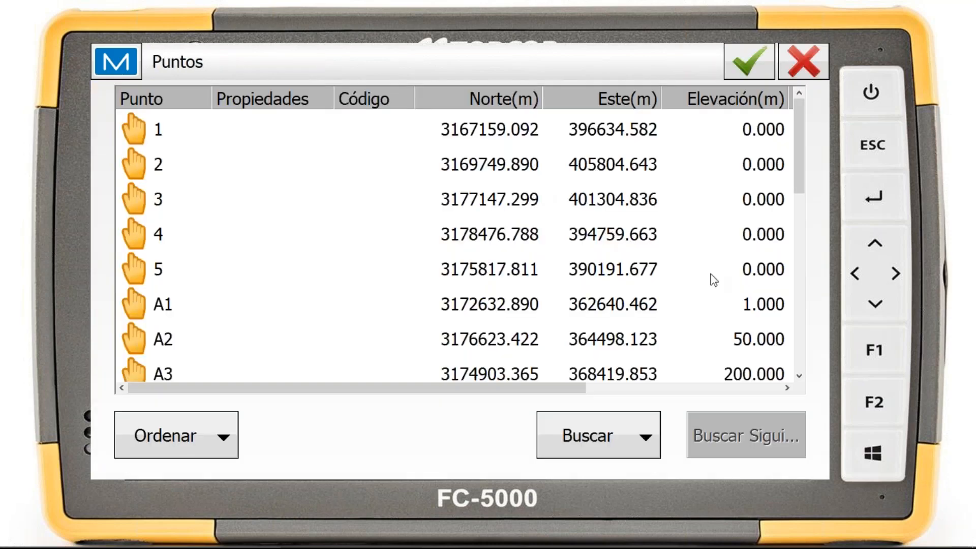
{"action": "left_click", "coordinate": [233, 308]}
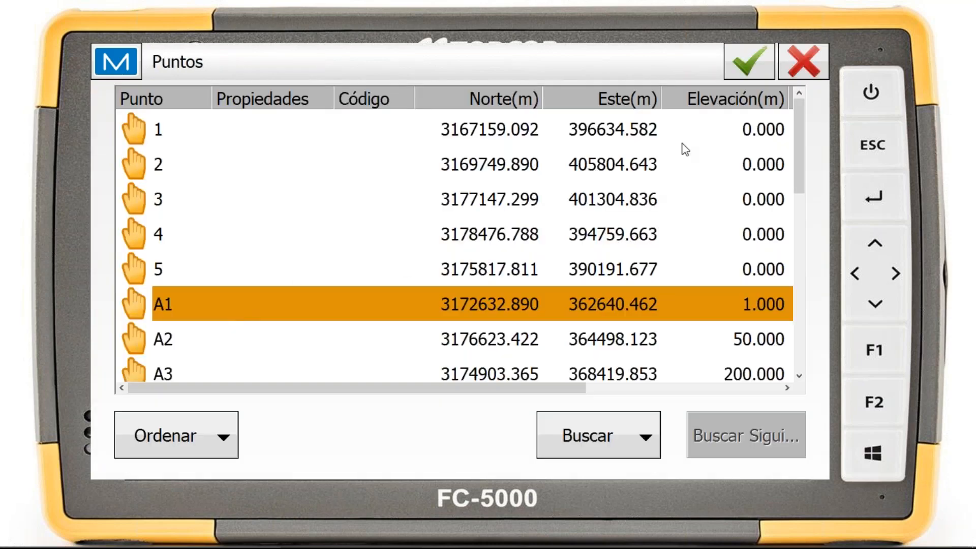
{"action": "left_click", "coordinate": [749, 61]}
{"action": "left_click", "coordinate": [706, 265]}
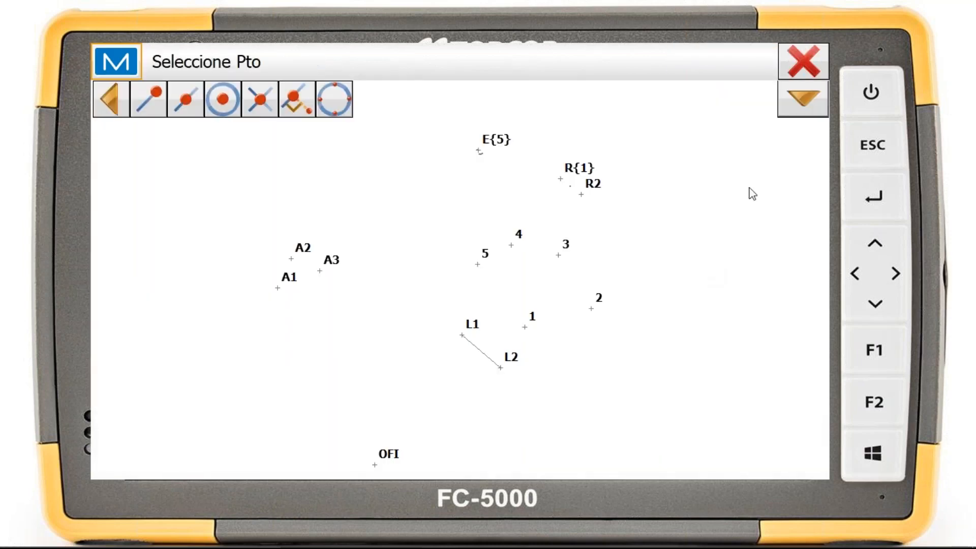
{"action": "left_click", "coordinate": [295, 261]}
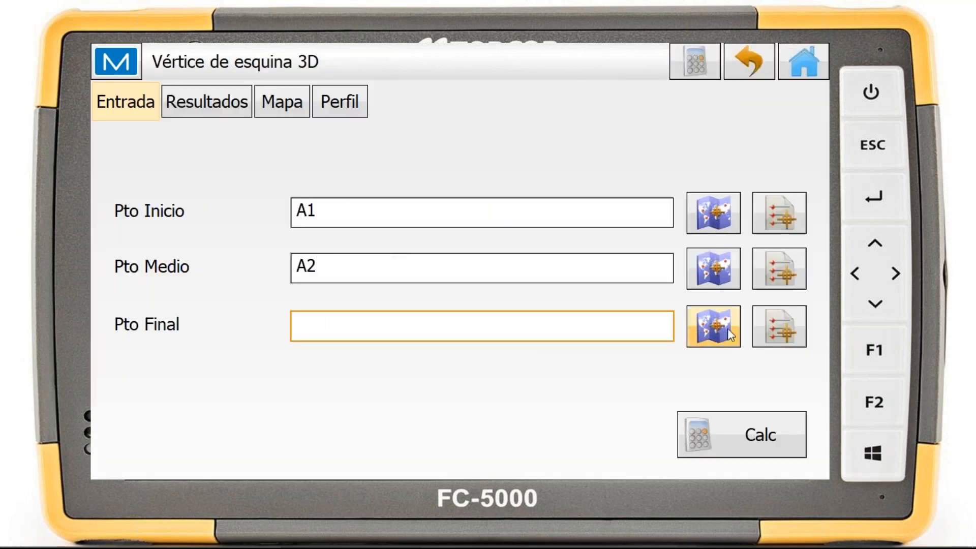
{"action": "left_click", "coordinate": [788, 326]}
{"action": "left_click", "coordinate": [233, 366]}
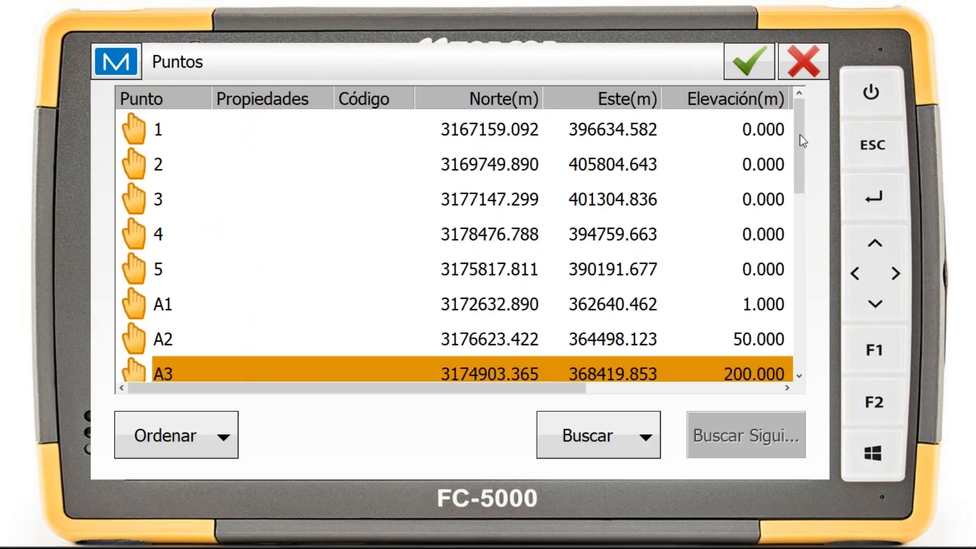
{"action": "left_click", "coordinate": [749, 62]}
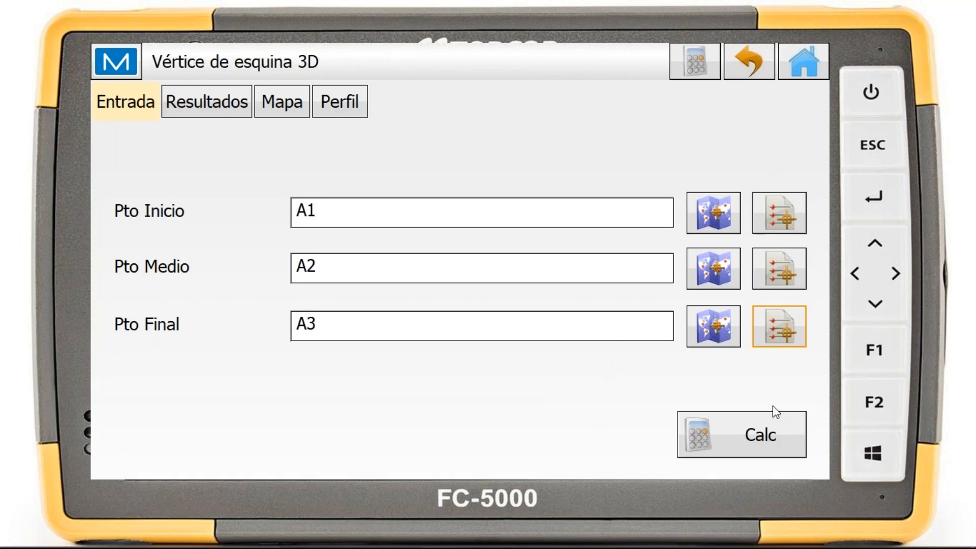
Calculate the 3D corner angle and review its results, map and profile view
{"action": "left_click", "coordinate": [772, 432]}
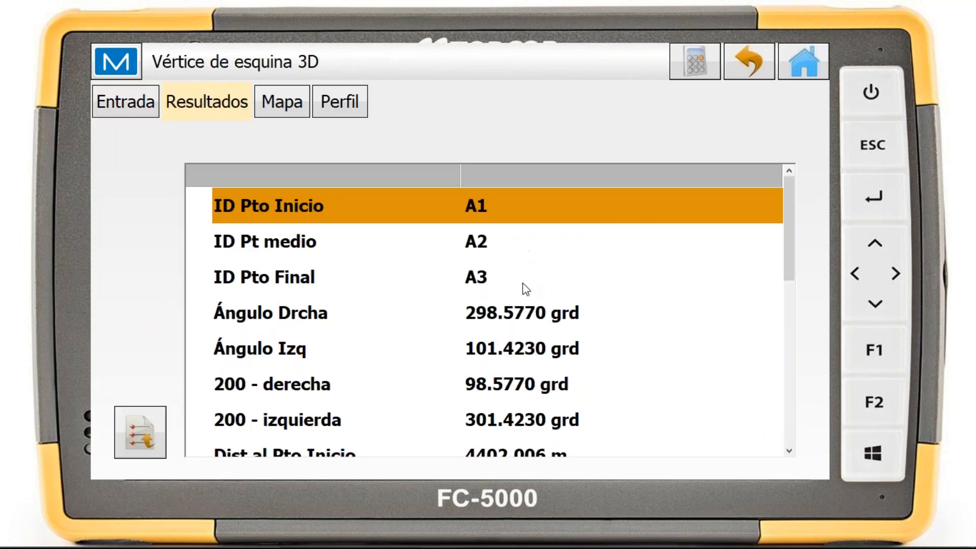
{"action": "scroll", "coordinate": [561, 272], "scroll_direction": "down", "scroll_amount": 5}
{"action": "scroll", "coordinate": [561, 272], "scroll_direction": "up", "scroll_amount": 5}
{"action": "left_click", "coordinate": [303, 118]}
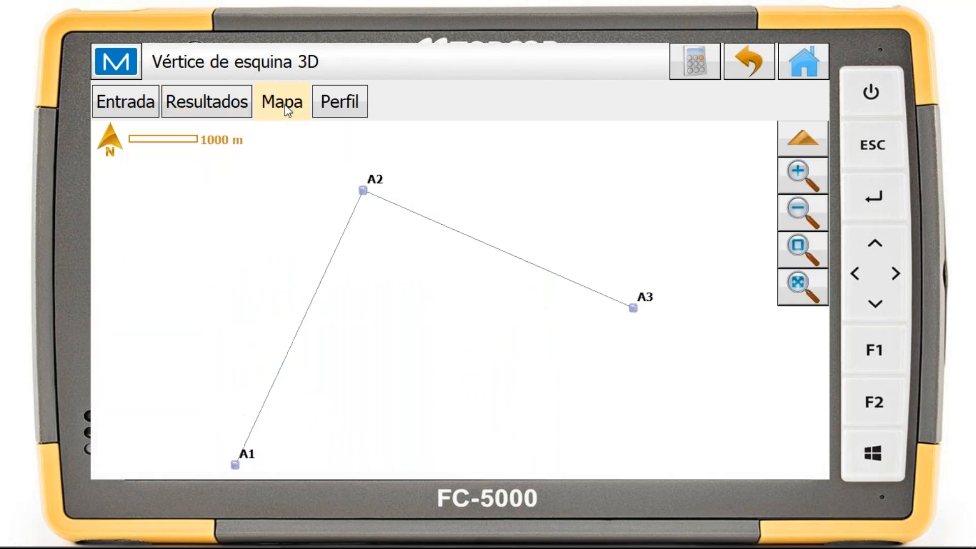
{"action": "left_click_drag", "start_coordinate": [460, 266], "coordinate": [464, 234]}
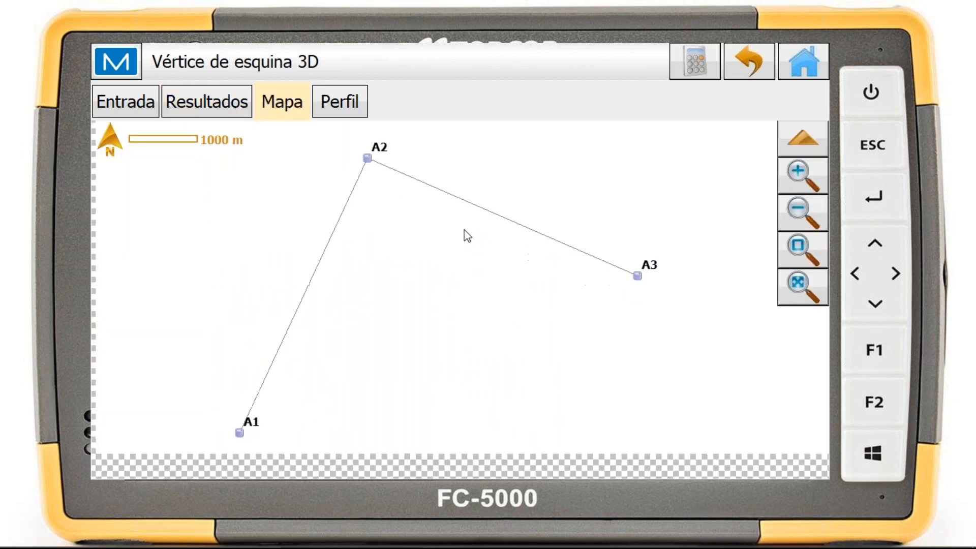
{"action": "left_click", "coordinate": [340, 99]}
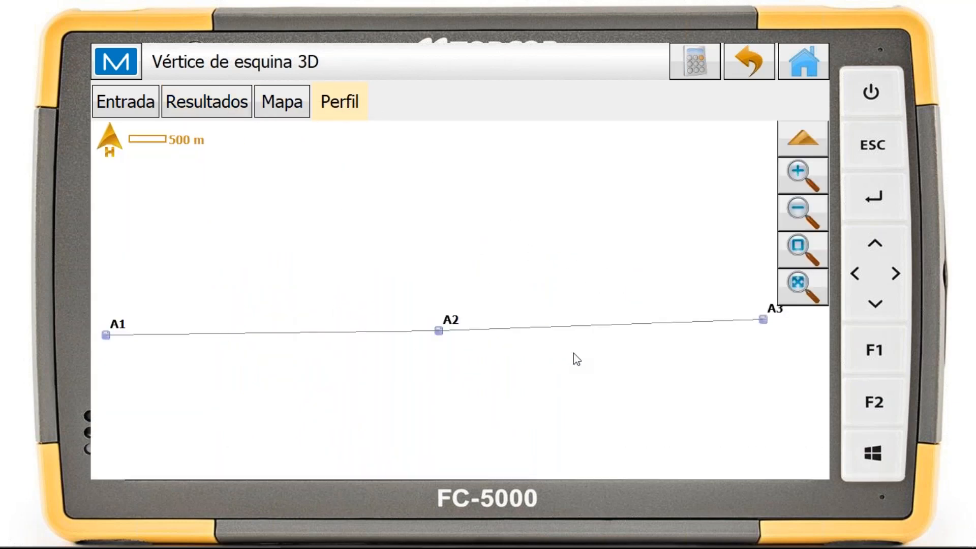
Review the distances, azimuths, slopes and angles in the 3D corner results and return to the angle tools
{"action": "left_click", "coordinate": [229, 118]}
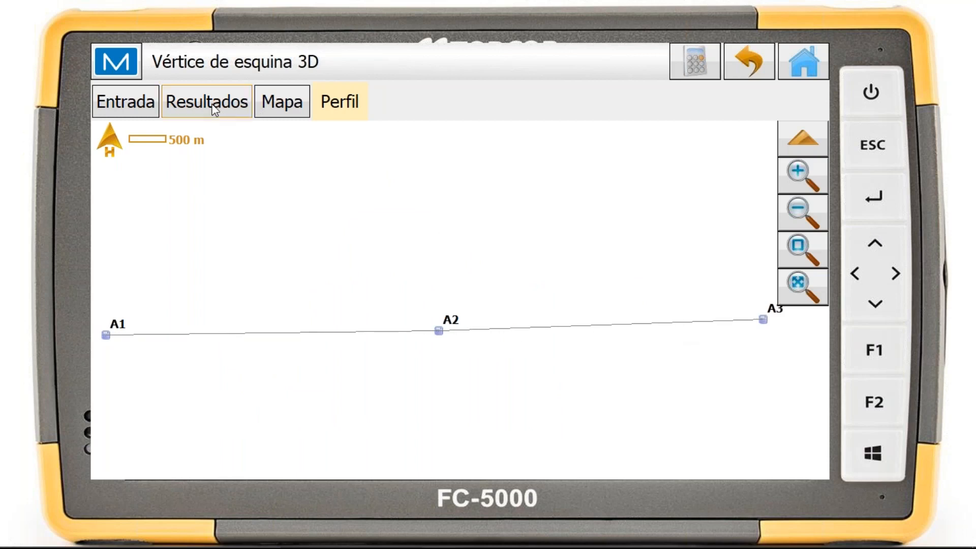
{"action": "left_click_drag", "start_coordinate": [792, 213], "coordinate": [801, 306]}
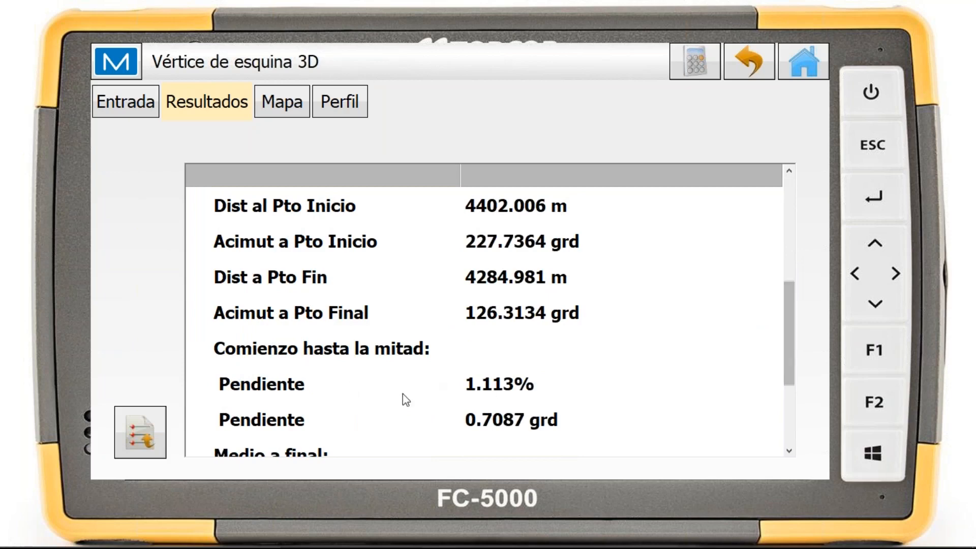
{"action": "scroll", "coordinate": [540, 371], "scroll_direction": "up", "scroll_amount": 5}
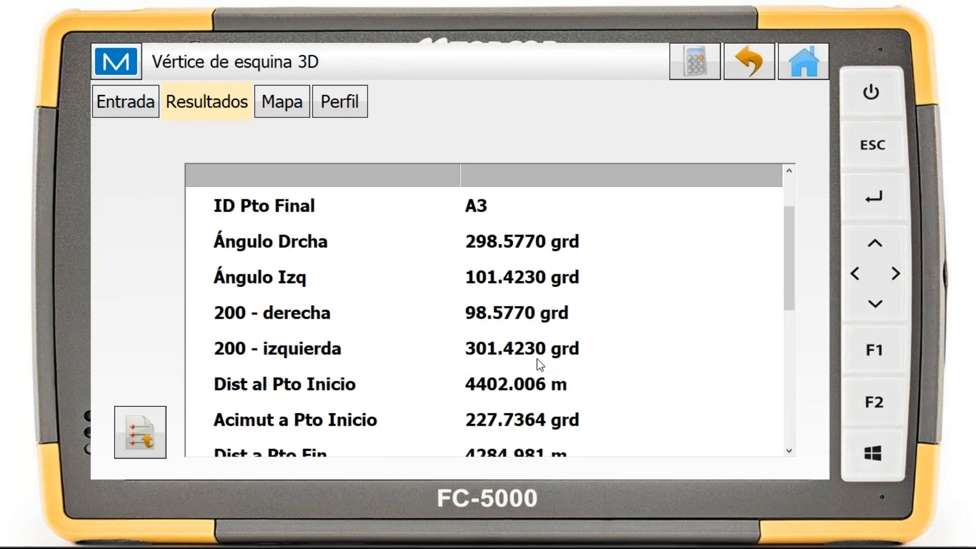
{"action": "left_click", "coordinate": [750, 66]}
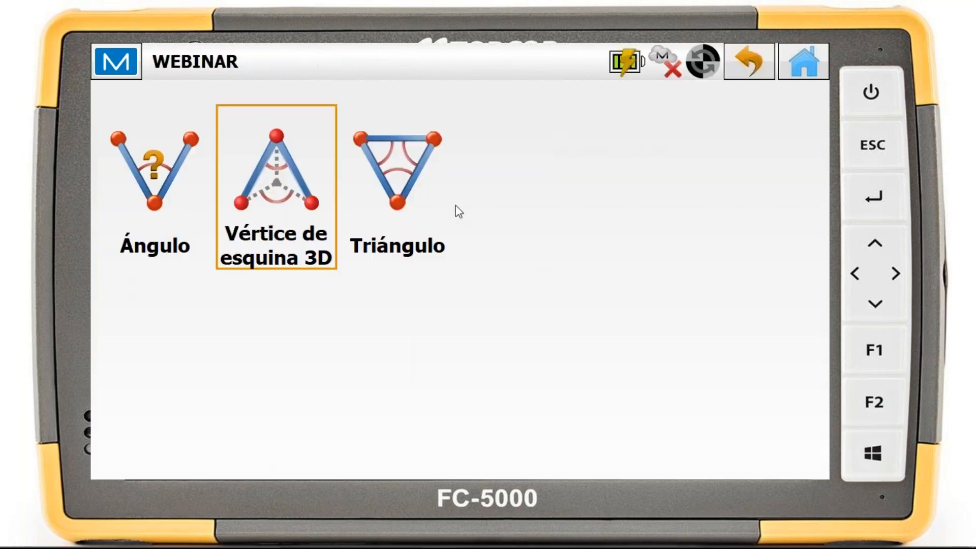
Examine the triangle solution (Triángulo) inputs with the Angulo-Angulo-Lado method and return to the calculation tools without calculating
{"action": "left_click", "coordinate": [402, 189]}
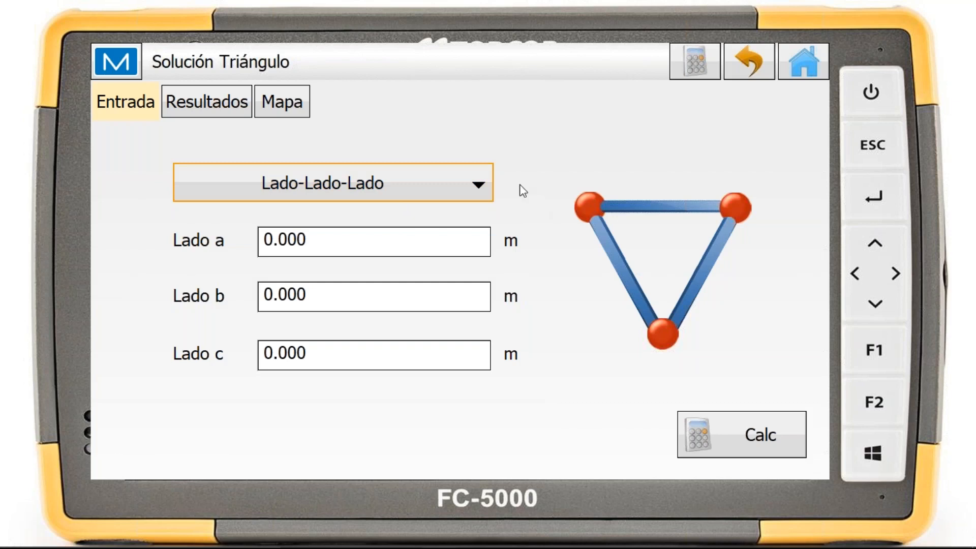
{"action": "left_click", "coordinate": [468, 185]}
{"action": "left_click", "coordinate": [332, 326]}
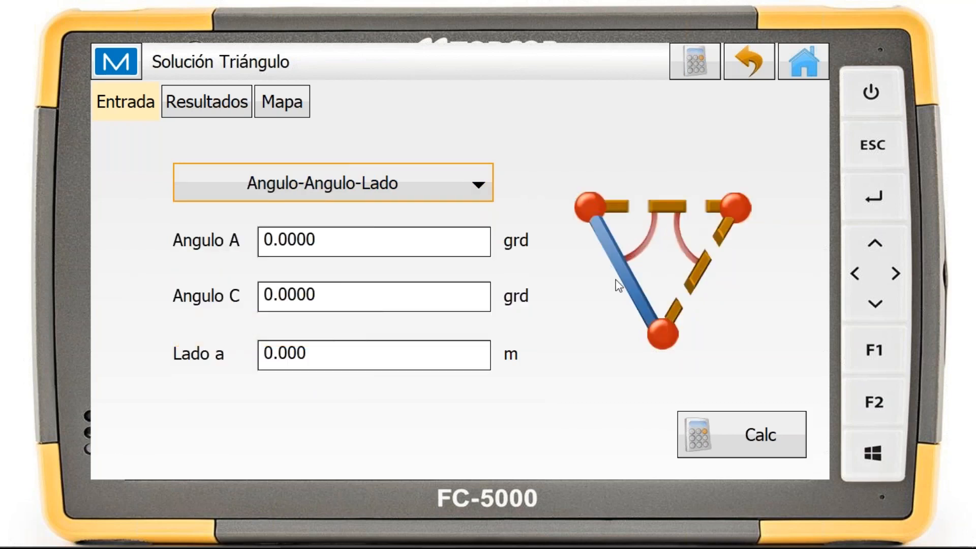
{"action": "left_click", "coordinate": [756, 76]}
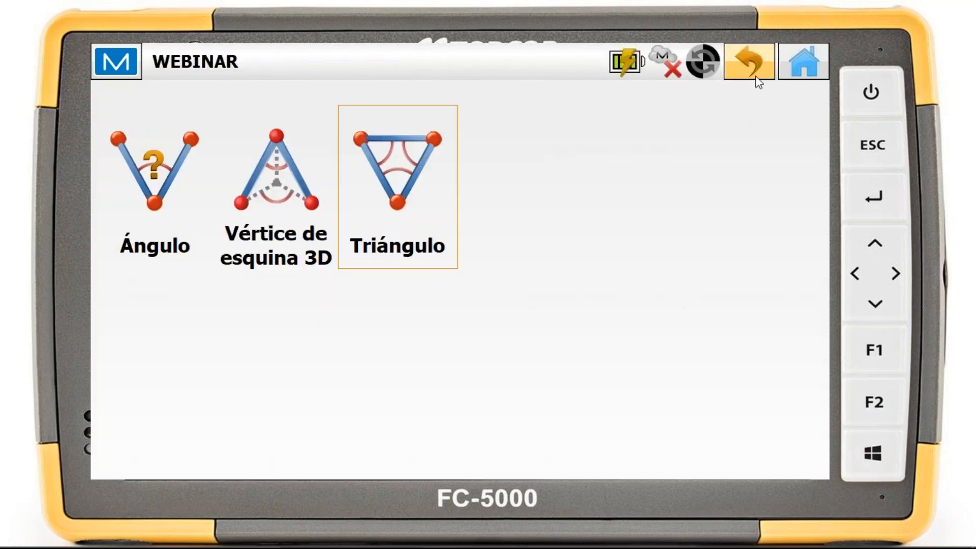
{"action": "left_click", "coordinate": [755, 75]}
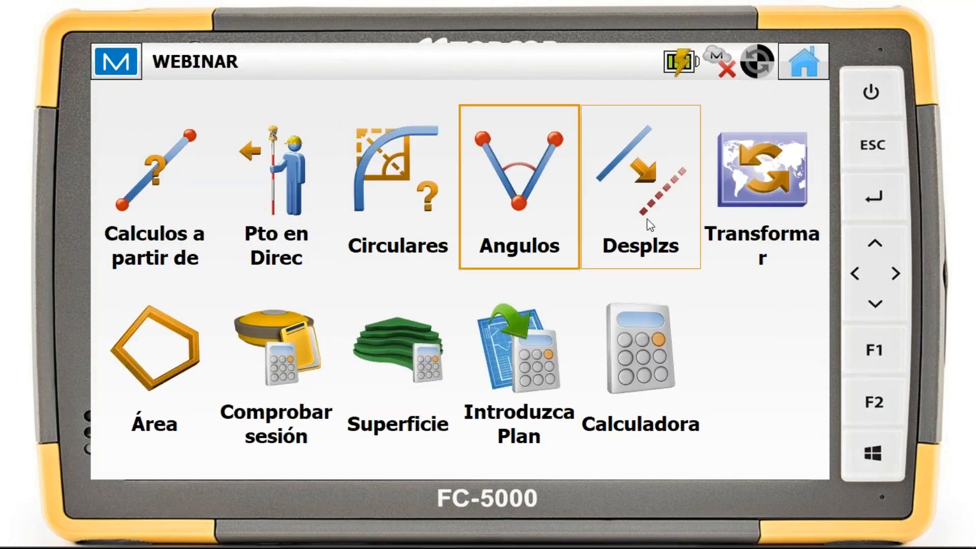
Open the Inversa offset calculation, try the Ac a Pt option for Punto 1, and restore it to Distancia
{"action": "left_click", "coordinate": [660, 206]}
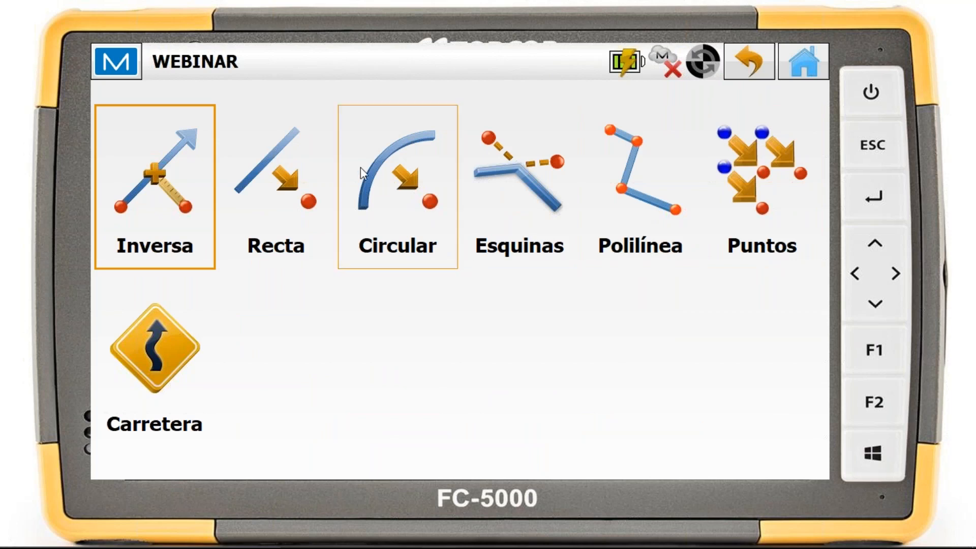
{"action": "left_click", "coordinate": [172, 178]}
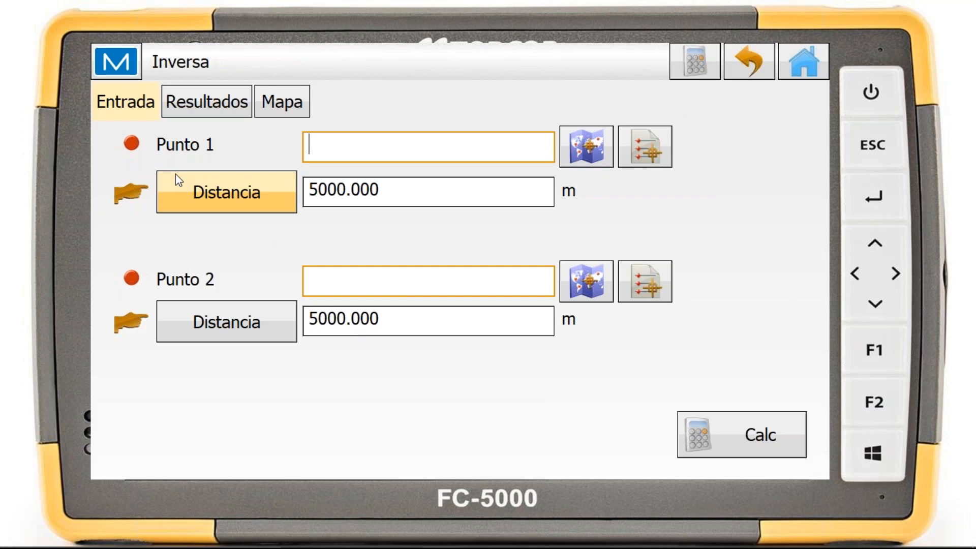
{"action": "left_click", "coordinate": [260, 208]}
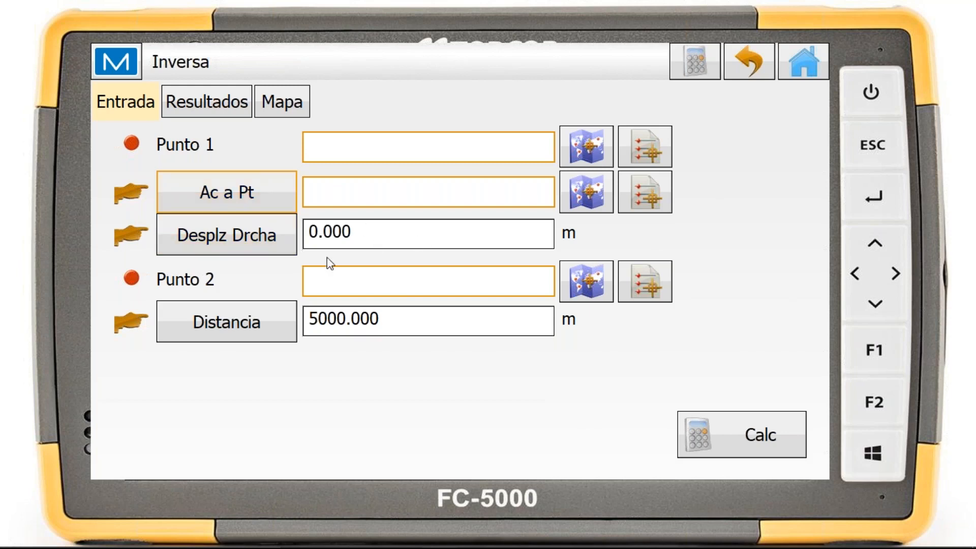
{"action": "left_click", "coordinate": [285, 205]}
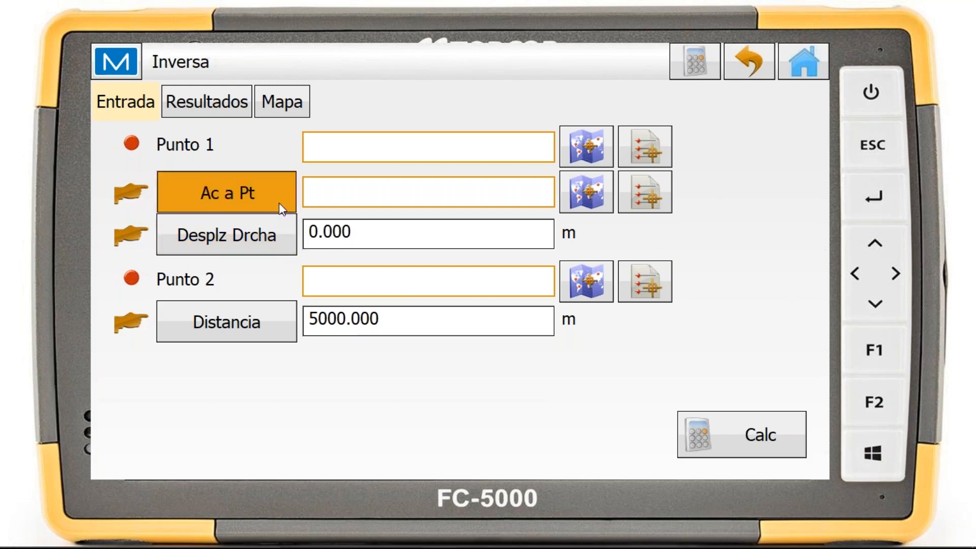
{"action": "left_click", "coordinate": [285, 202]}
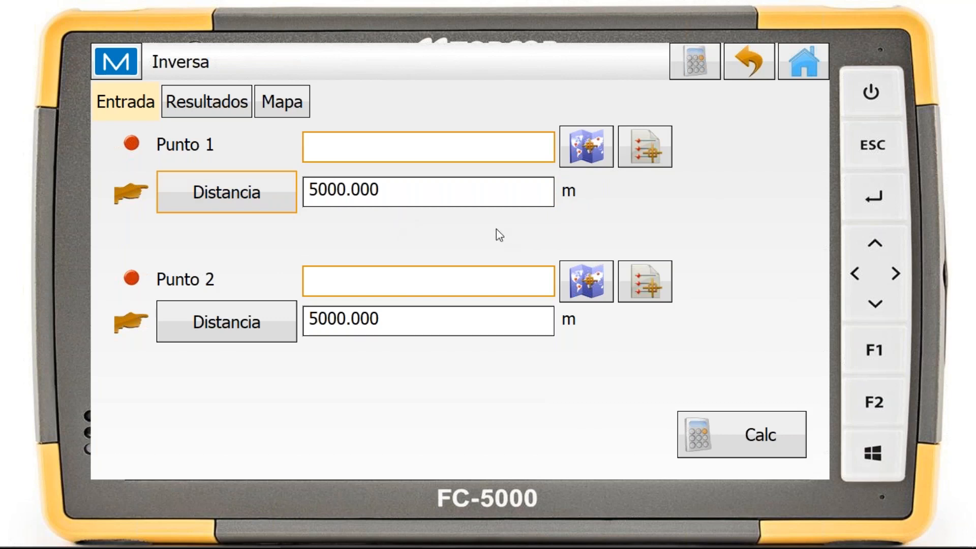
Pick point 2 as Punto 1 and point 3 as Punto 2 from the map for the distance intersection
{"action": "left_click", "coordinate": [605, 156]}
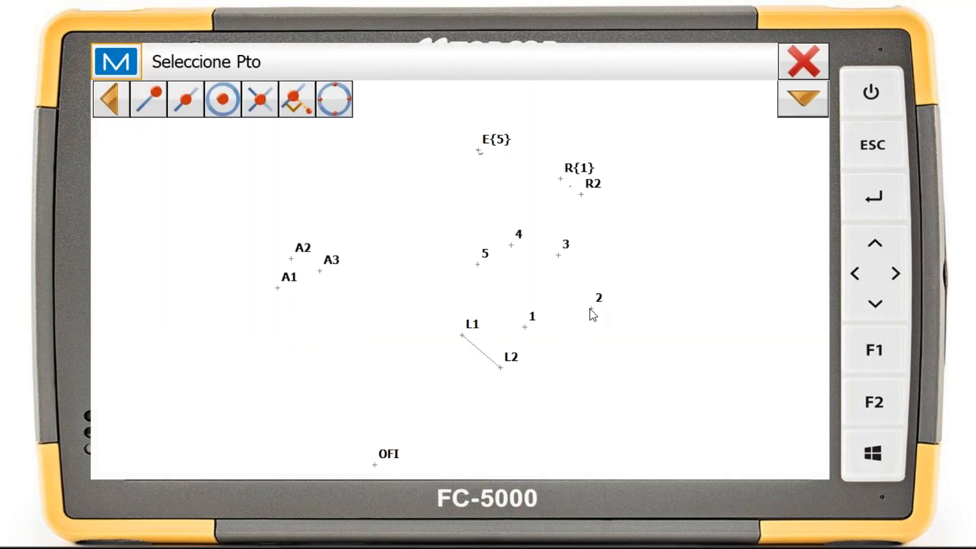
{"action": "left_click", "coordinate": [590, 308]}
{"action": "left_click", "coordinate": [460, 198]}
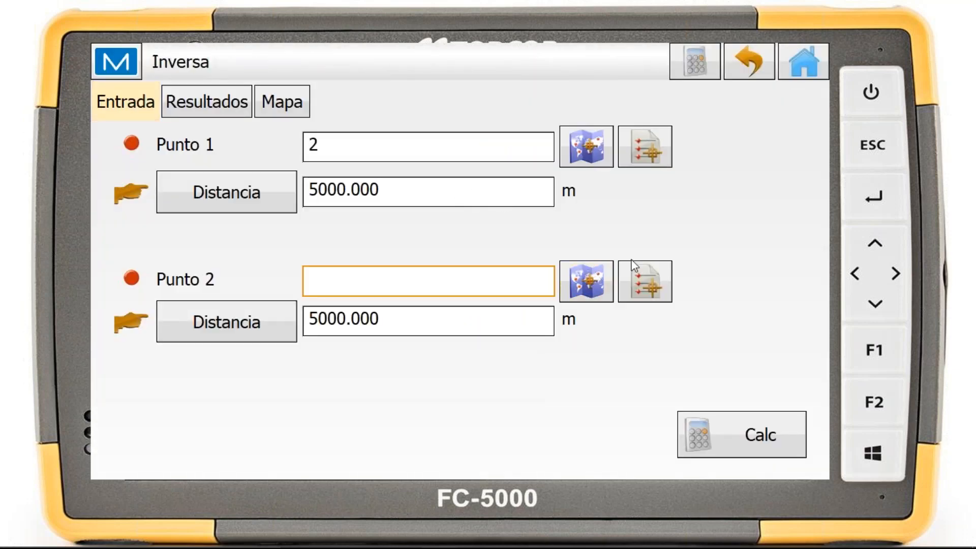
{"action": "left_click", "coordinate": [659, 283]}
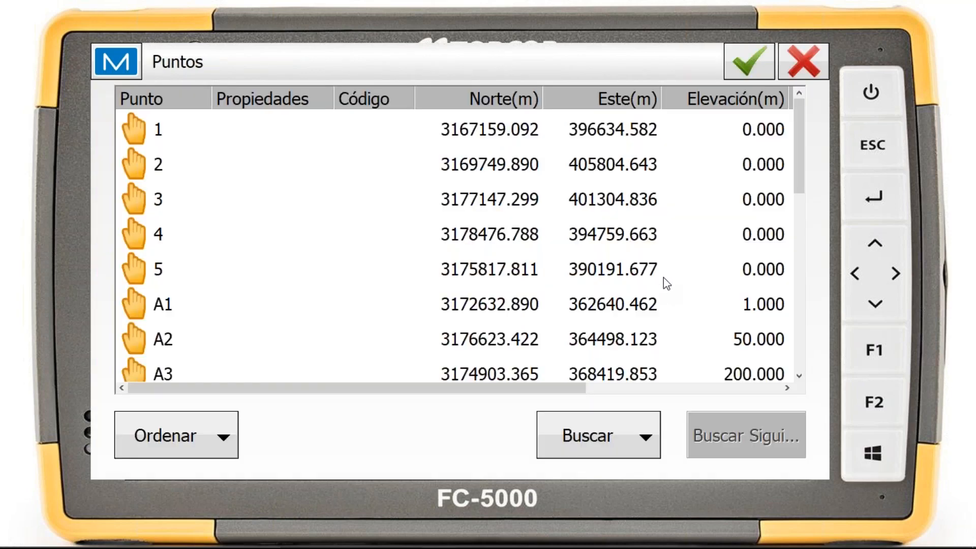
{"action": "left_click", "coordinate": [796, 79]}
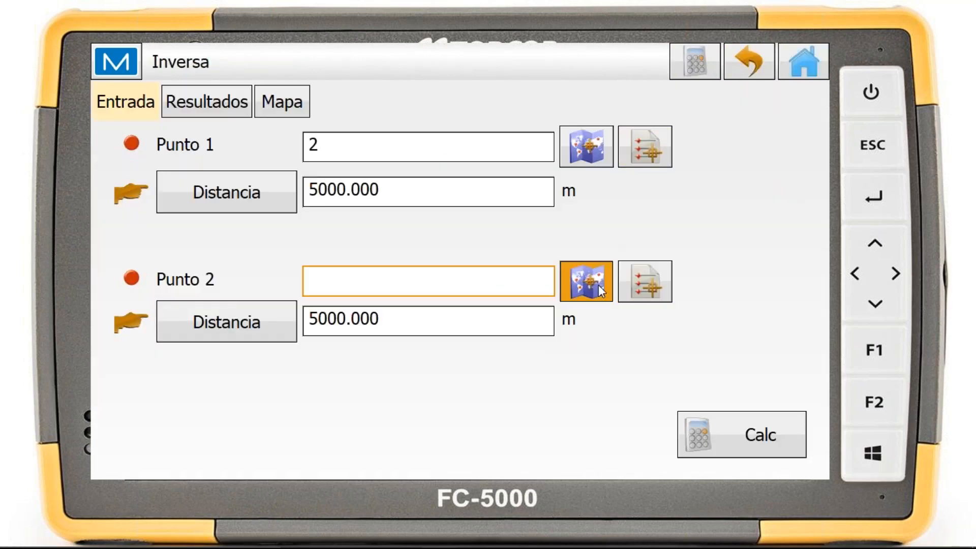
{"action": "left_click", "coordinate": [595, 283]}
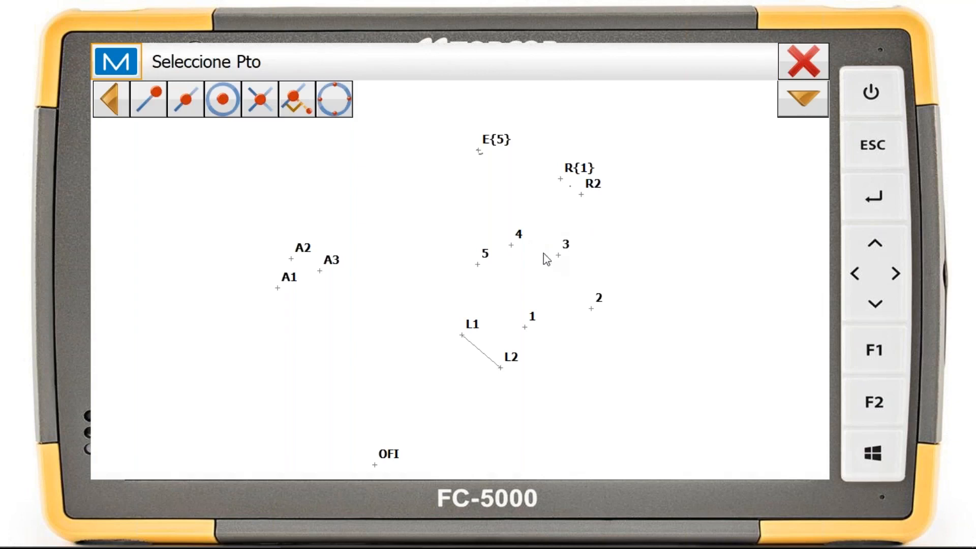
{"action": "left_click", "coordinate": [561, 257]}
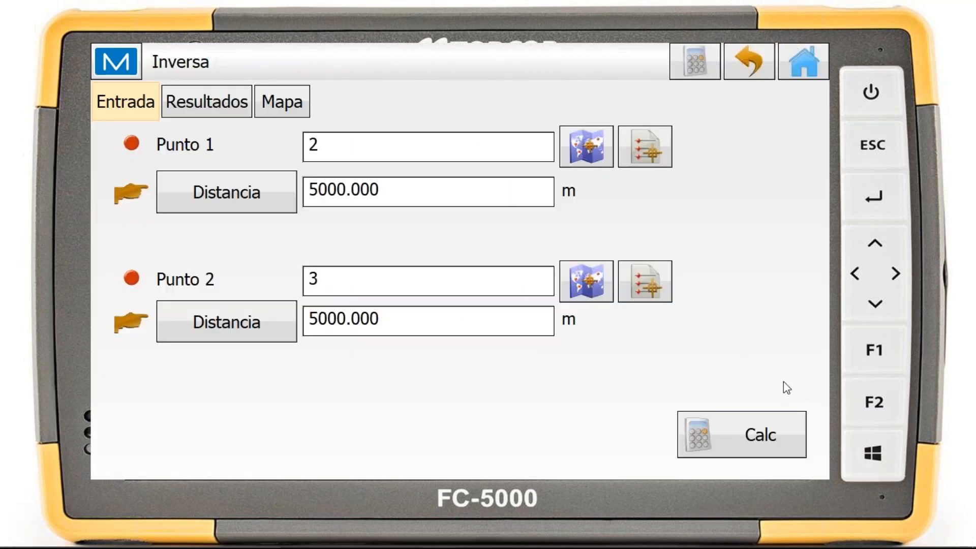
Calculate the distance intersection, review its point results, saving form and map, and return to the offset tools without saving
{"action": "left_click", "coordinate": [776, 433]}
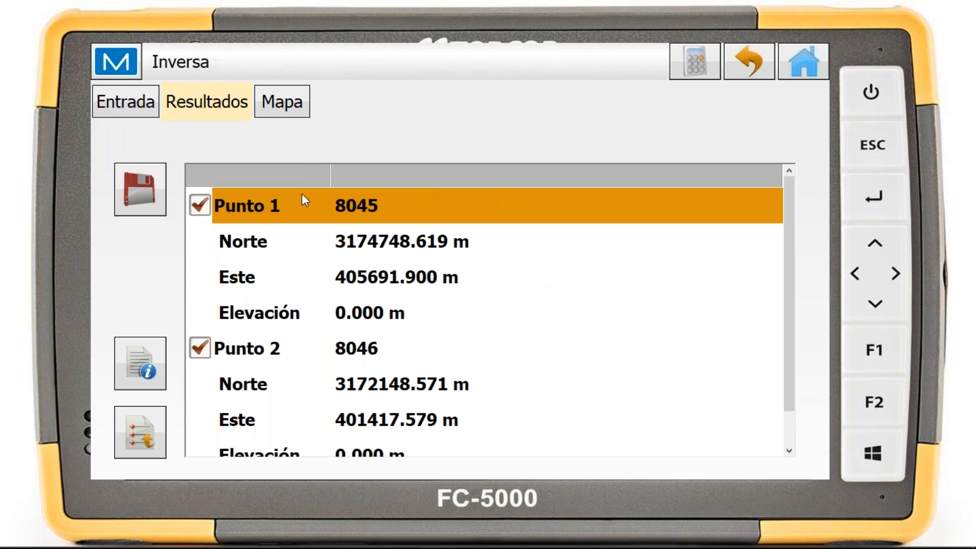
{"action": "left_click", "coordinate": [146, 189]}
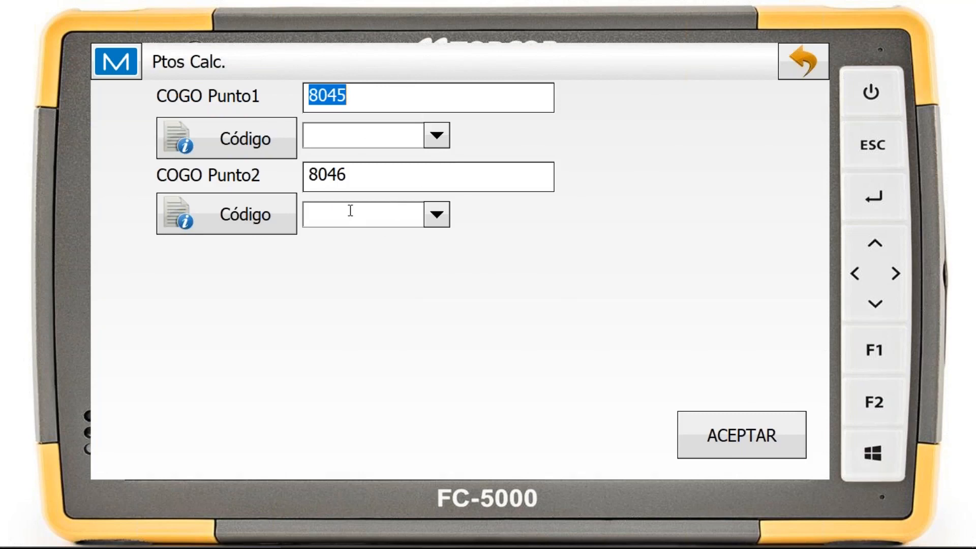
{"action": "left_click", "coordinate": [819, 64]}
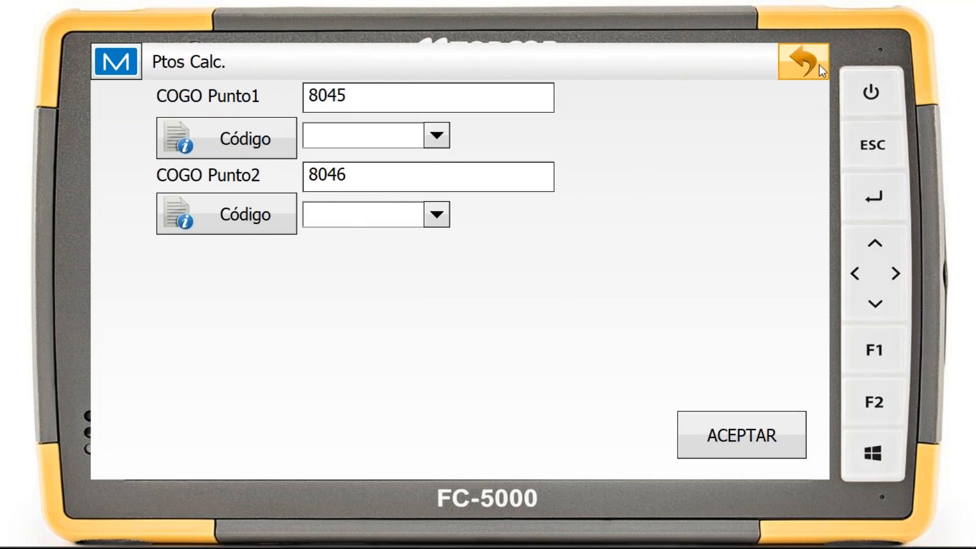
{"action": "left_click", "coordinate": [301, 105]}
{"action": "left_click_drag", "start_coordinate": [537, 271], "coordinate": [542, 211]}
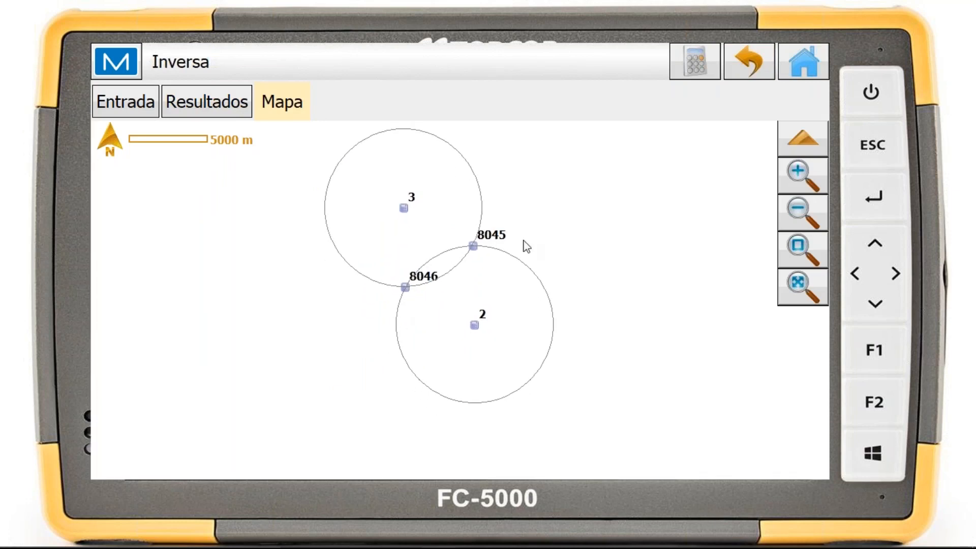
{"action": "left_click", "coordinate": [751, 71]}
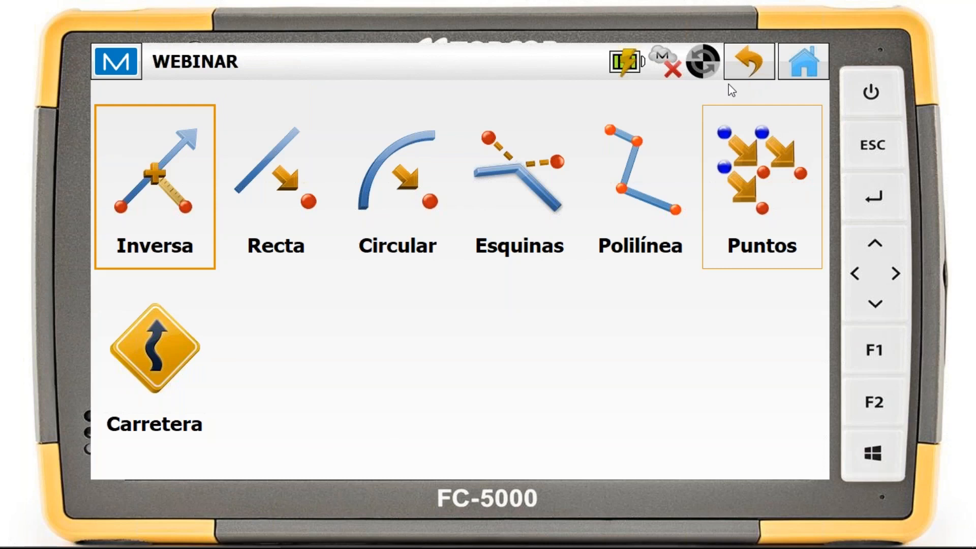
Set up a straight-line offset (Recta) with start point L1 and end point 5 picked from the map
{"action": "left_click", "coordinate": [291, 209]}
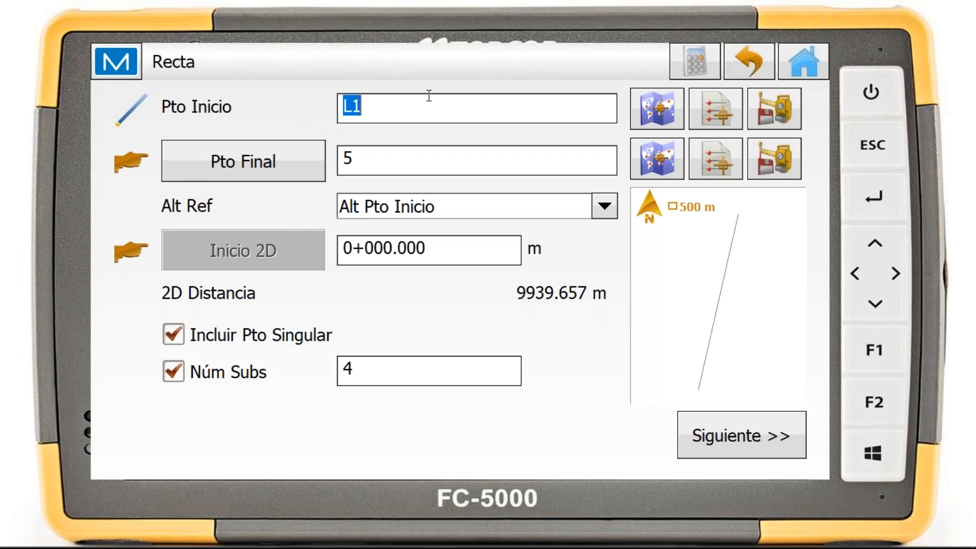
{"action": "left_click", "coordinate": [643, 106]}
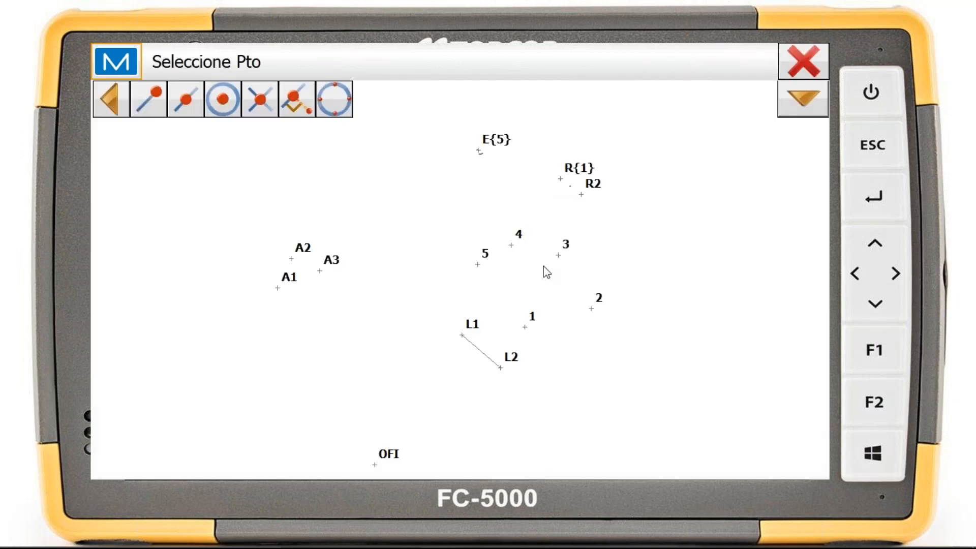
{"action": "left_click", "coordinate": [461, 336]}
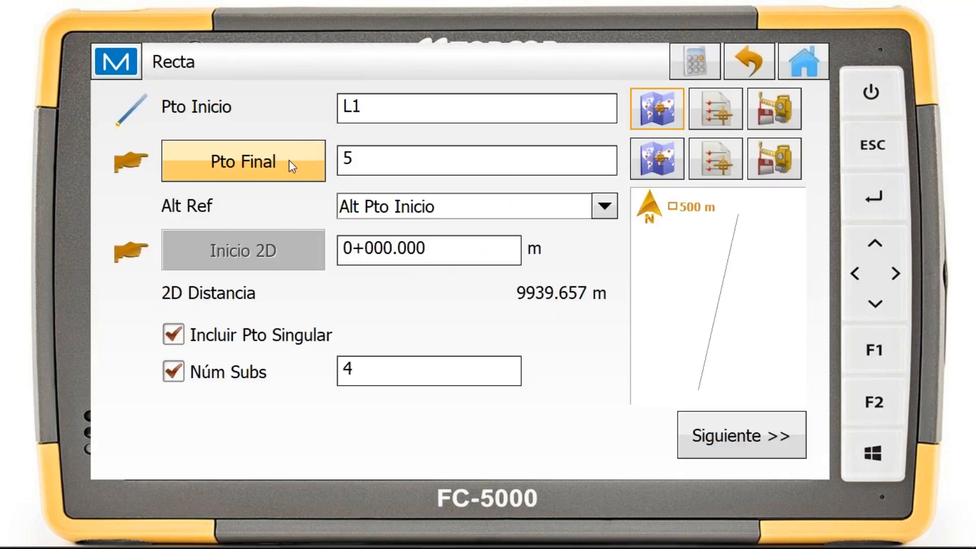
{"action": "left_click", "coordinate": [642, 160]}
{"action": "left_click", "coordinate": [478, 268]}
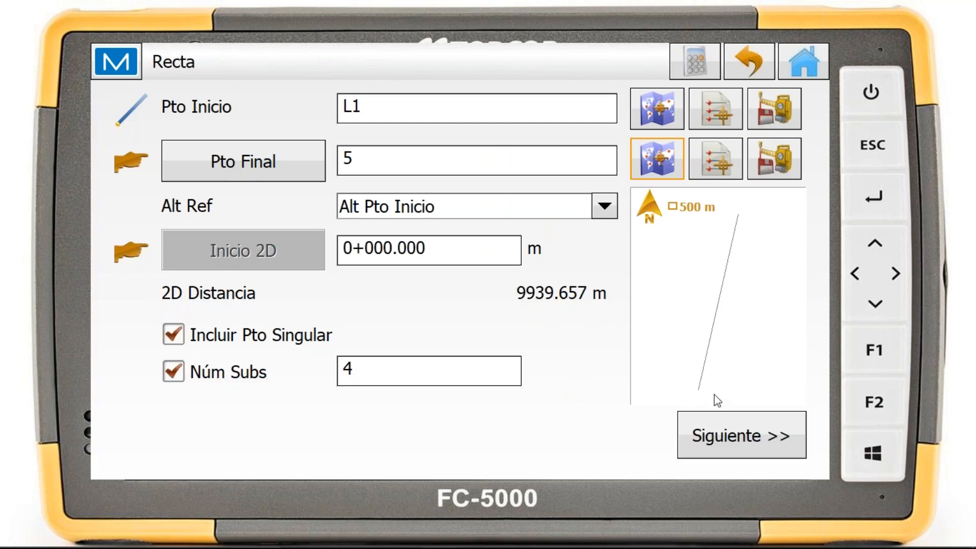
Calculate and save the line's offset points with the default stations and zero offsets, and return to the home screen
{"action": "left_click", "coordinate": [738, 420]}
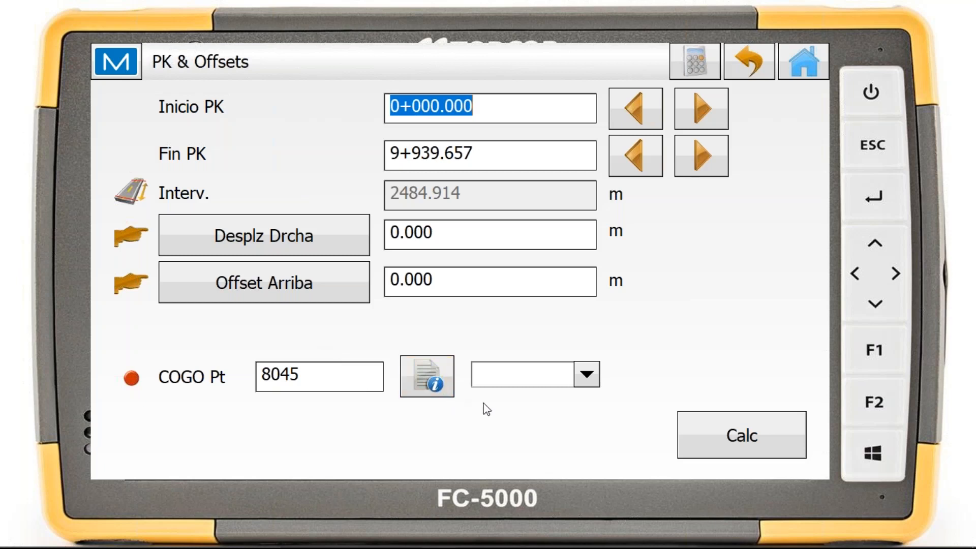
{"action": "left_click", "coordinate": [759, 433]}
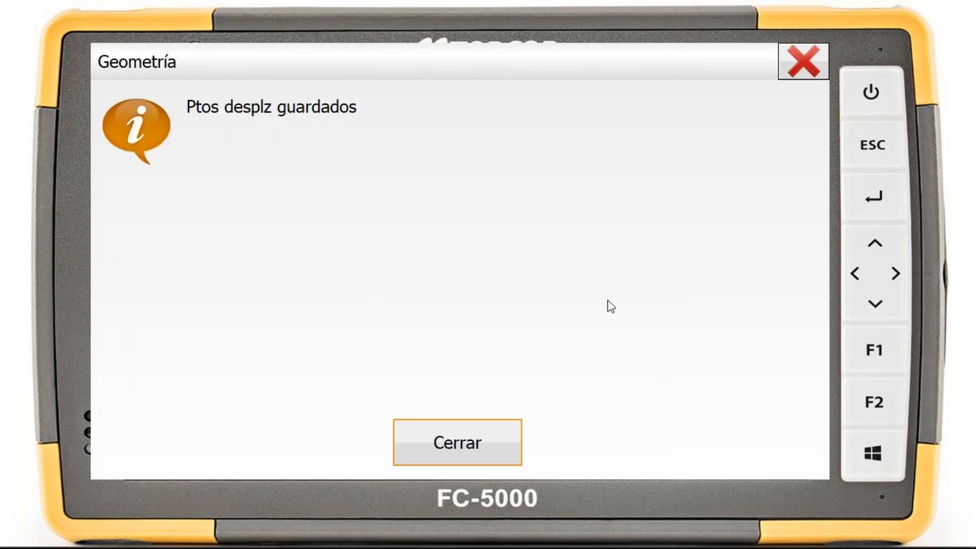
{"action": "left_click", "coordinate": [502, 437]}
{"action": "left_click", "coordinate": [811, 66]}
{"action": "left_click", "coordinate": [799, 63]}
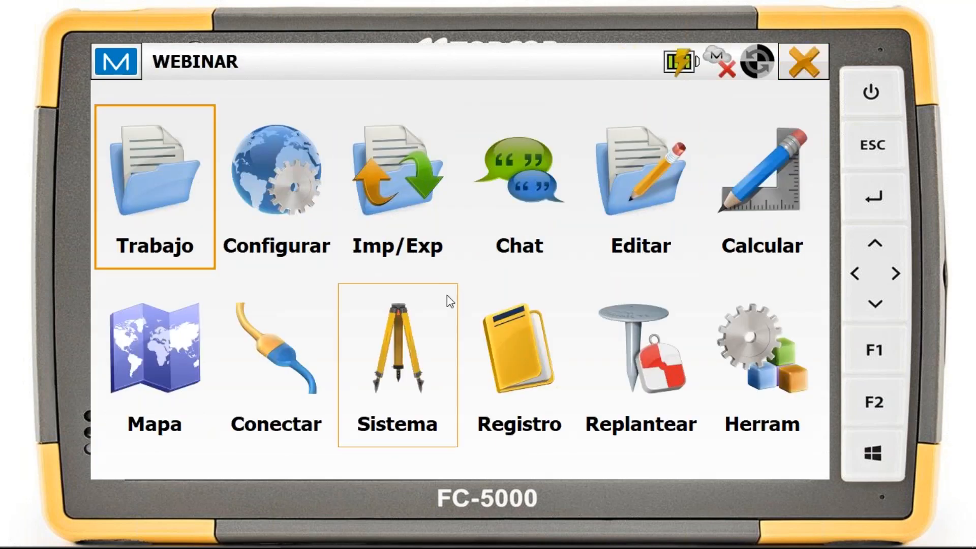
Inspect the new points along the line between L1 and 5 on the job map
{"action": "left_click", "coordinate": [172, 364]}
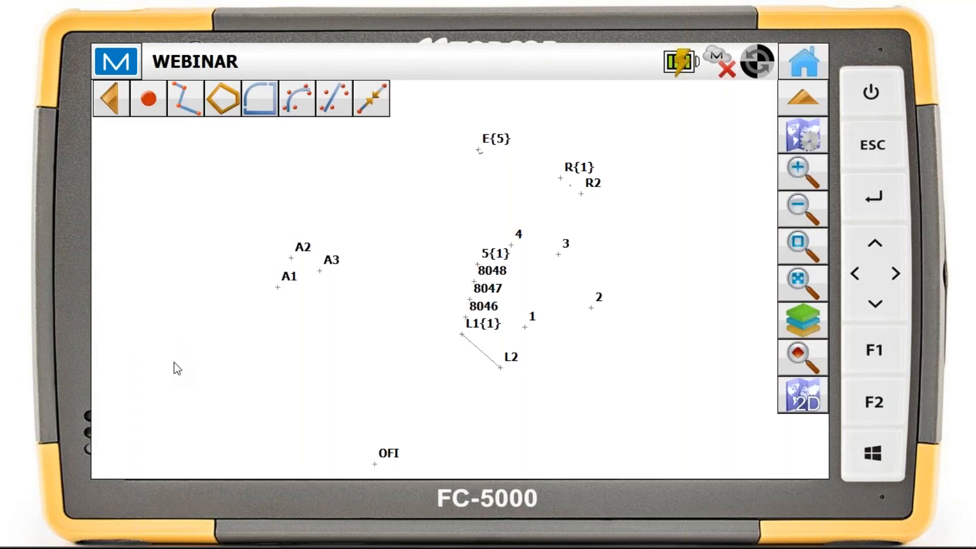
{"action": "scroll", "coordinate": [462, 303], "scroll_direction": "up", "scroll_amount": 1}
{"action": "left_click_drag", "start_coordinate": [462, 304], "coordinate": [327, 259]}
{"action": "left_click_drag", "start_coordinate": [395, 304], "coordinate": [413, 327]}
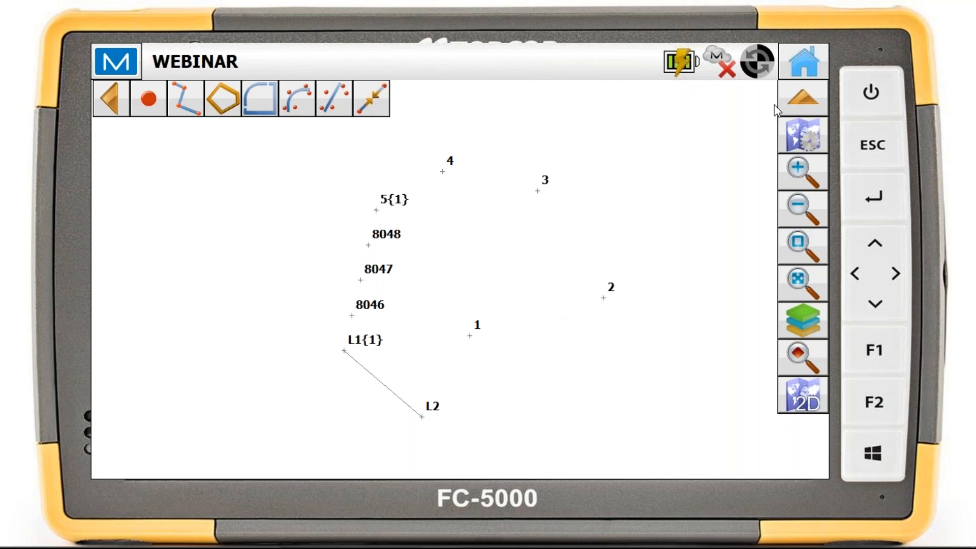
Examine the Circular offset inputs, including the subdivision number option (Núm Subs), and return to the offset tools without calculating
{"action": "left_click", "coordinate": [789, 73]}
{"action": "left_click", "coordinate": [772, 185]}
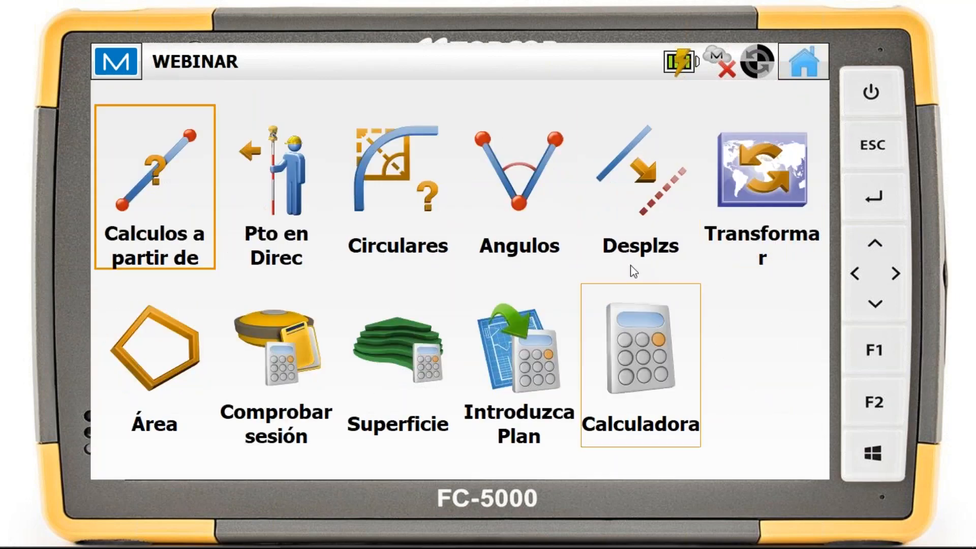
{"action": "left_click", "coordinate": [629, 229]}
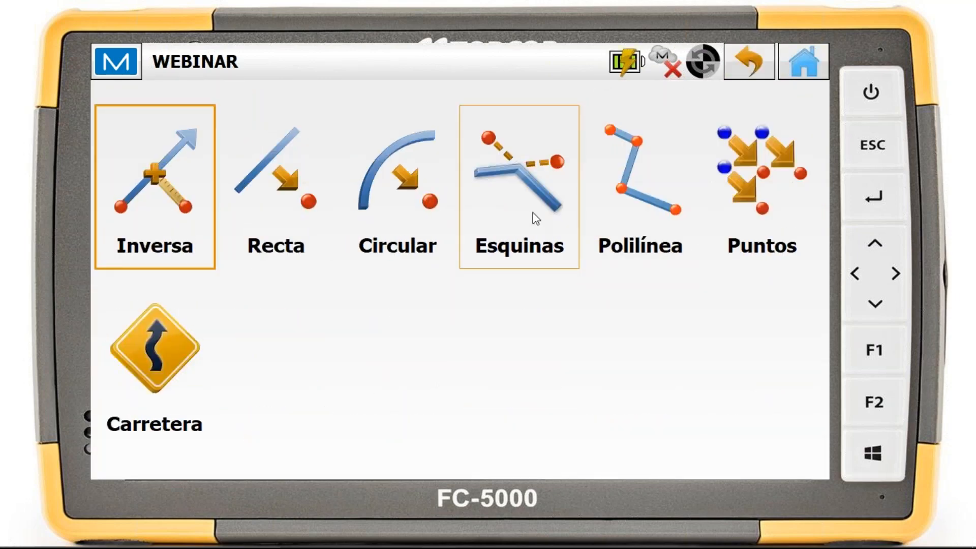
{"action": "left_click", "coordinate": [435, 210]}
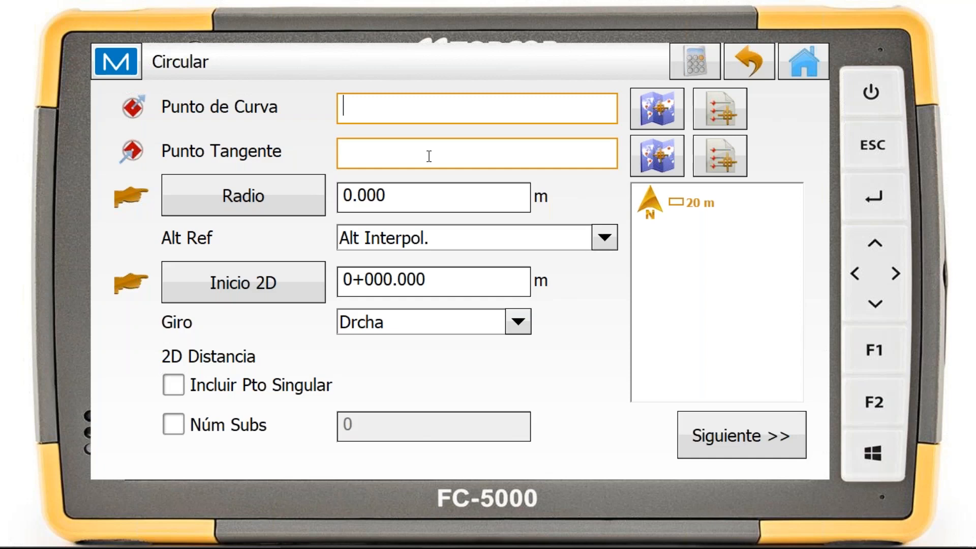
{"action": "left_click", "coordinate": [174, 425]}
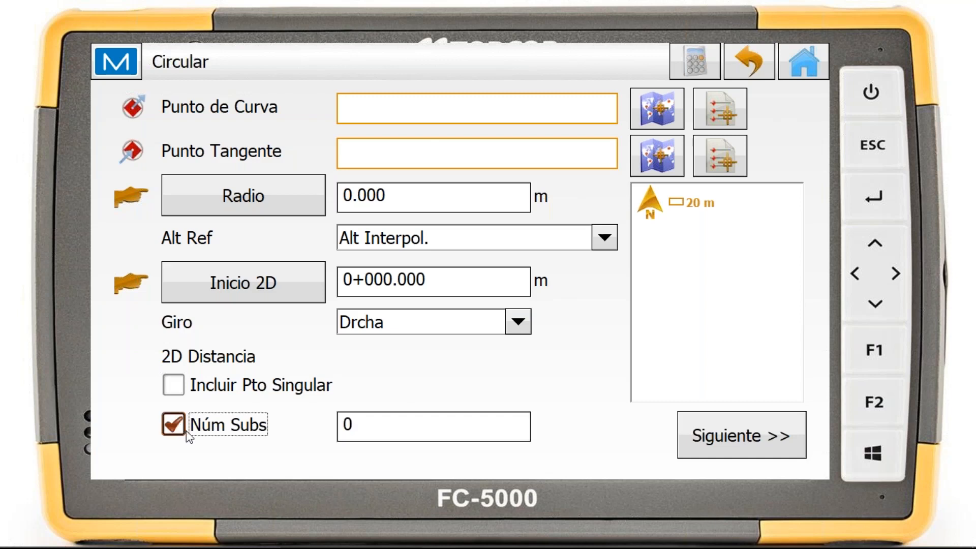
{"action": "left_click", "coordinate": [176, 427]}
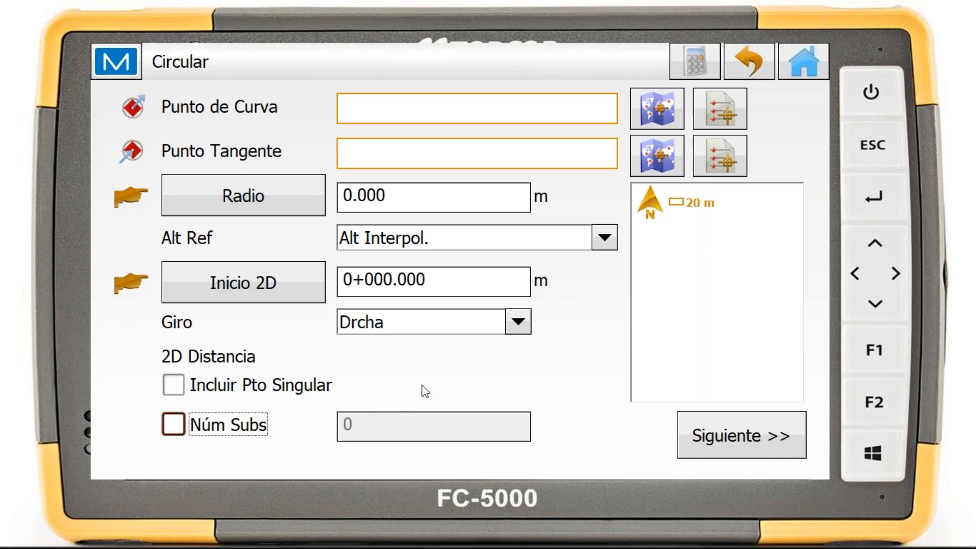
{"action": "left_click", "coordinate": [754, 51]}
Create and save a corner offset point (Esquinas) for polyline 2 with a 10 m Bisector distance on the Izqda side, and return home
{"action": "left_click", "coordinate": [541, 201]}
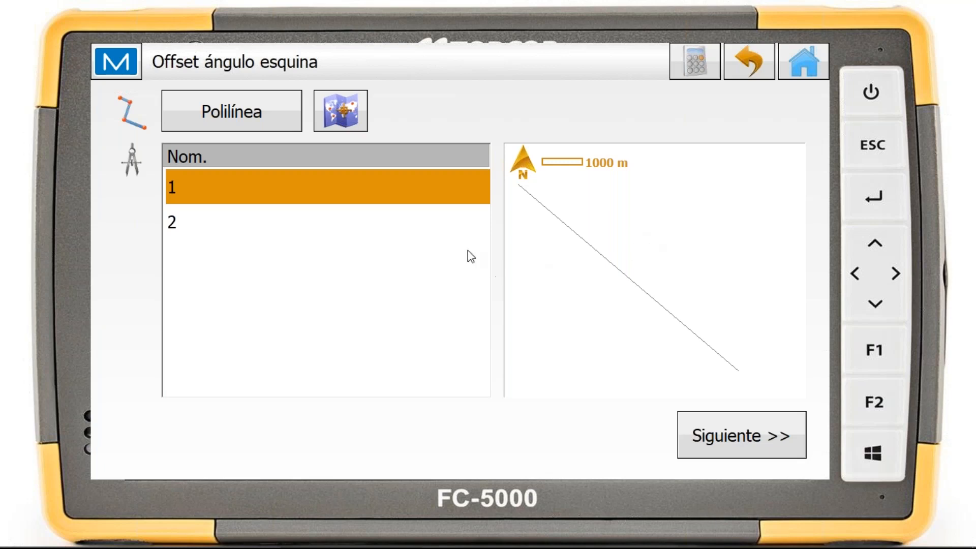
{"action": "left_click", "coordinate": [216, 228]}
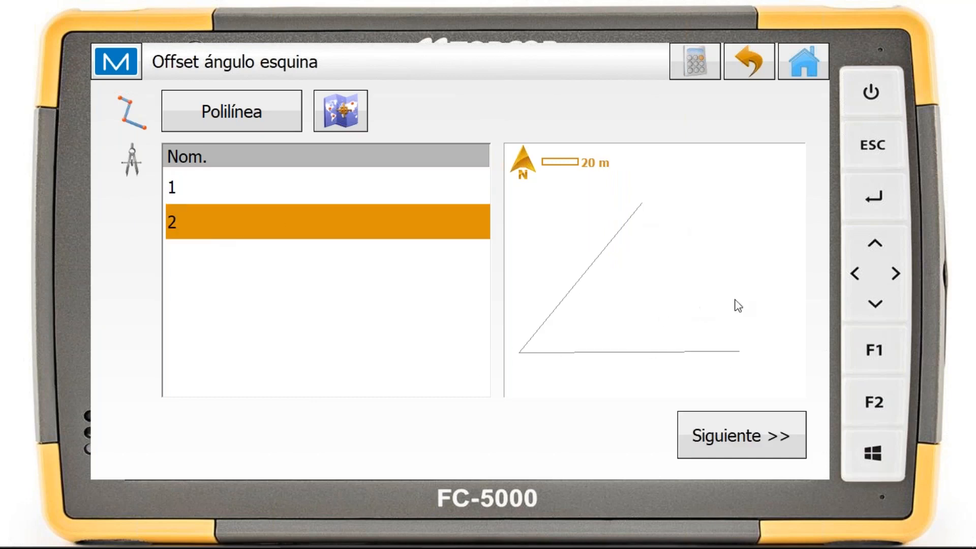
{"action": "left_click", "coordinate": [762, 430]}
{"action": "left_click", "coordinate": [773, 442]}
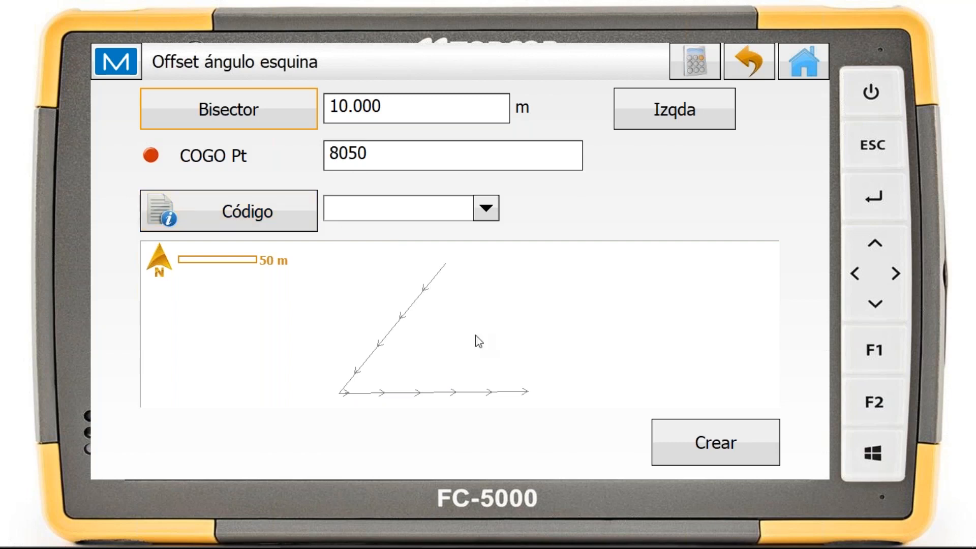
{"action": "left_click", "coordinate": [752, 445]}
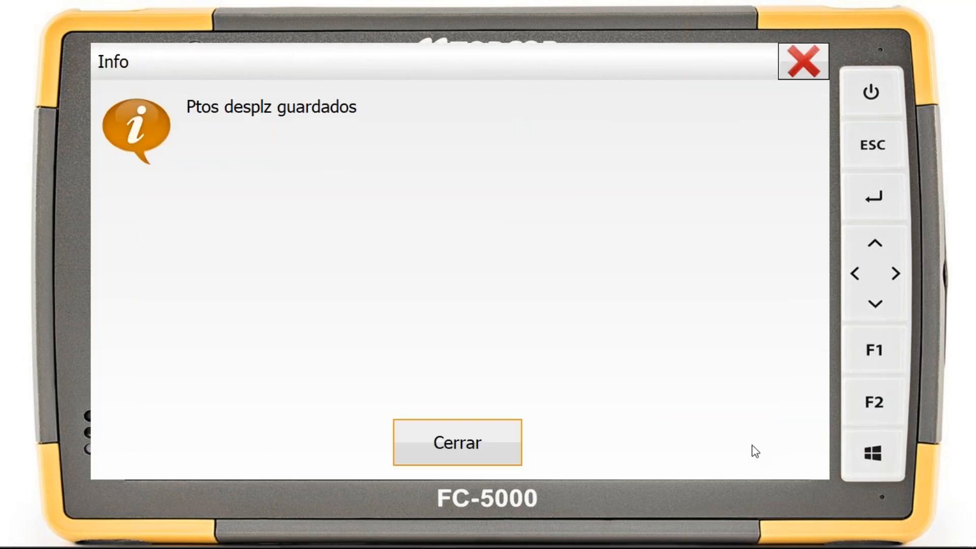
{"action": "left_click", "coordinate": [499, 442]}
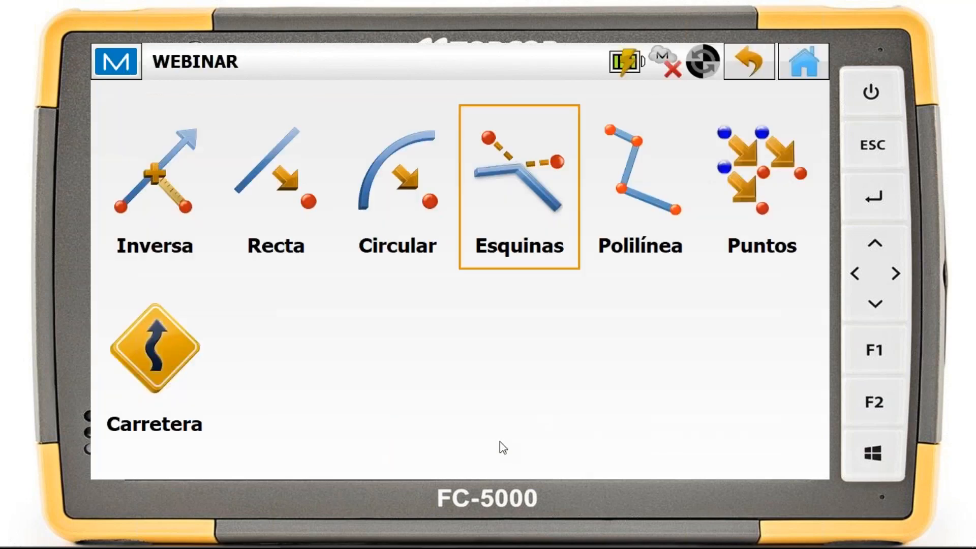
{"action": "left_click", "coordinate": [804, 61]}
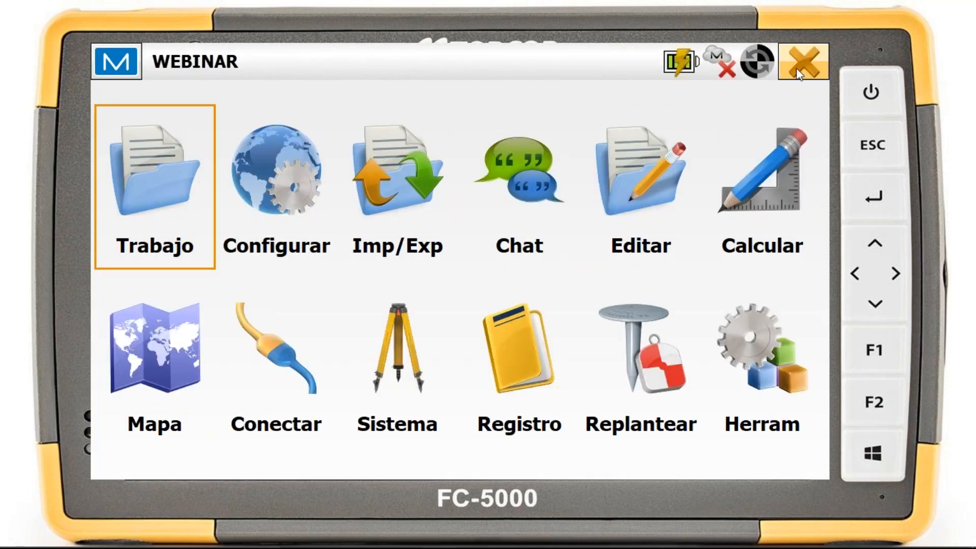
Inspect the new corner offset point 8050 between lines E1-E and E1-E2 on the job map
{"action": "left_click", "coordinate": [193, 351]}
{"action": "left_click_drag", "start_coordinate": [386, 127], "coordinate": [405, 245]}
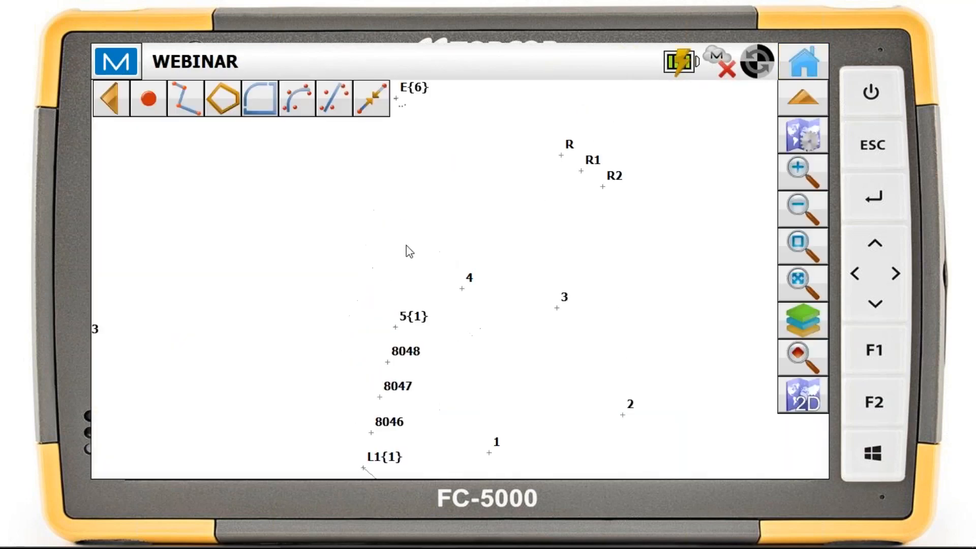
{"action": "scroll", "coordinate": [405, 245], "scroll_direction": "down", "scroll_amount": 1}
{"action": "scroll", "coordinate": [438, 232], "scroll_direction": "up", "scroll_amount": 1}
{"action": "left_click_drag", "start_coordinate": [402, 180], "coordinate": [451, 253]}
{"action": "scroll", "coordinate": [442, 229], "scroll_direction": "up", "scroll_amount": 2}
{"action": "scroll", "coordinate": [446, 251], "scroll_direction": "up", "scroll_amount": 1}
{"action": "scroll", "coordinate": [462, 244], "scroll_direction": "up", "scroll_amount": 1}
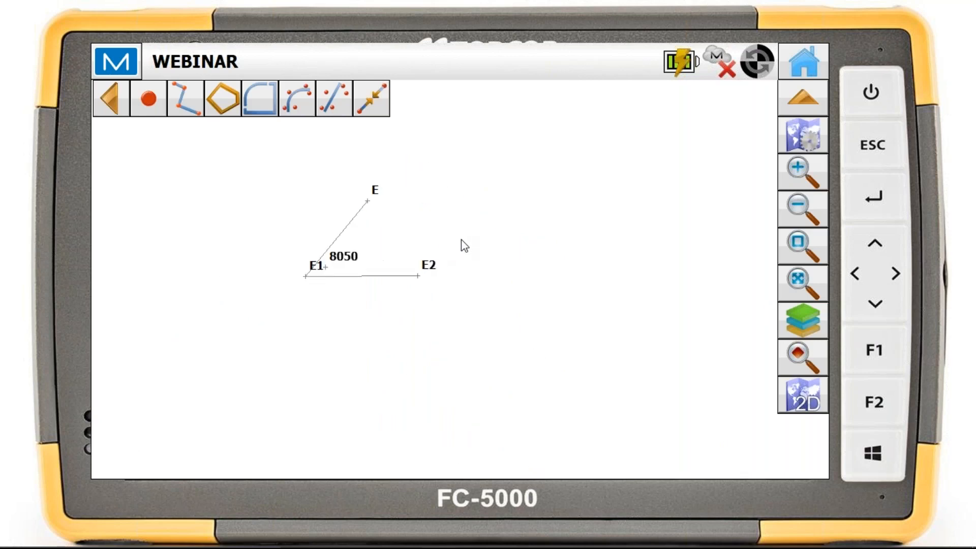
{"action": "scroll", "coordinate": [400, 273], "scroll_direction": "up", "scroll_amount": 2}
{"action": "left_click_drag", "start_coordinate": [370, 240], "coordinate": [588, 290]}
{"action": "left_click", "coordinate": [344, 307]}
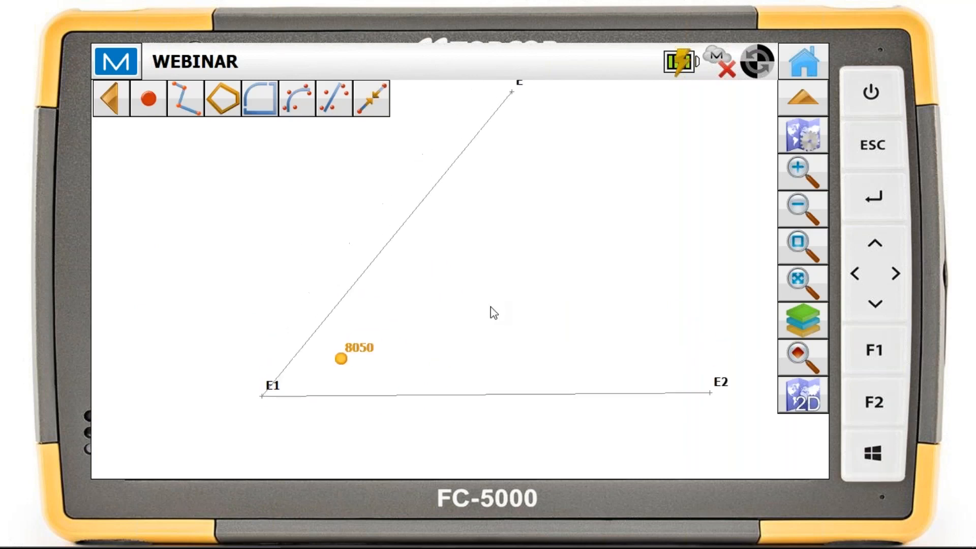
{"action": "scroll", "coordinate": [481, 316], "scroll_direction": "down", "scroll_amount": 1}
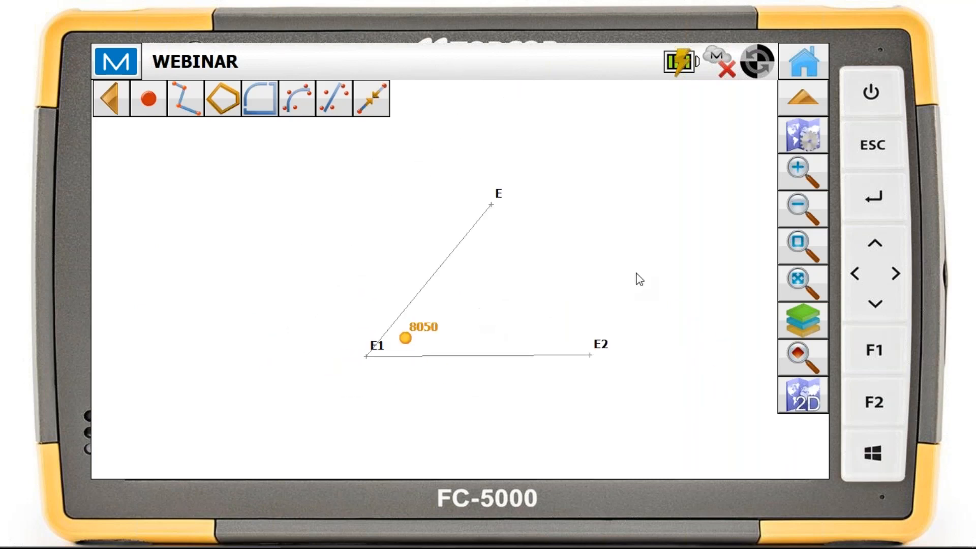
Open the polyline offset tool (Polilínea) and choose Desplazamiento Línea as the offset type
{"action": "left_click", "coordinate": [792, 64]}
{"action": "left_click", "coordinate": [782, 167]}
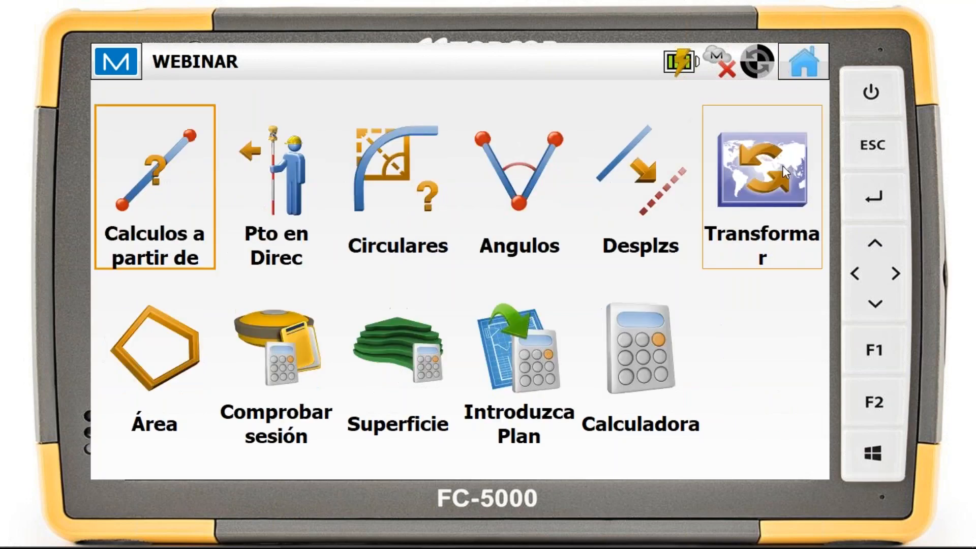
{"action": "left_click", "coordinate": [674, 181]}
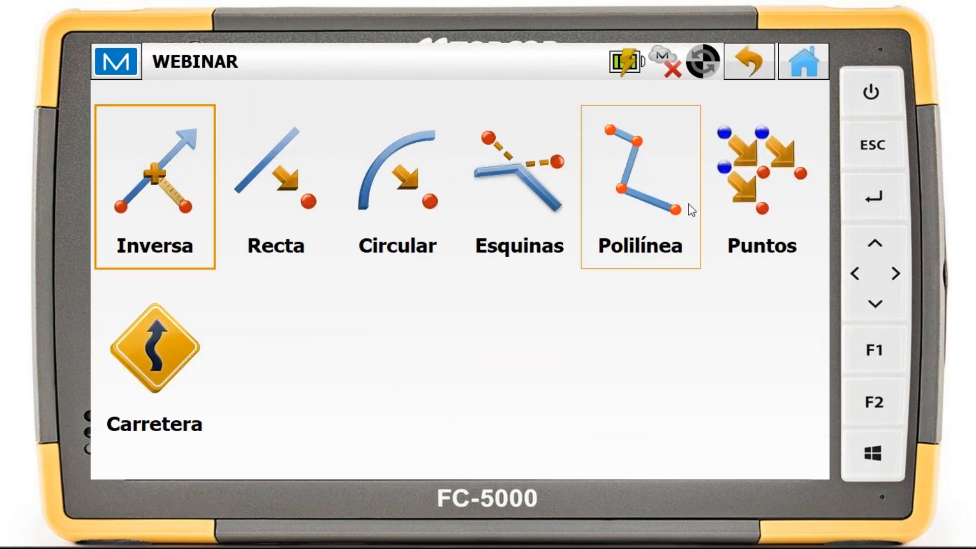
{"action": "left_click", "coordinate": [651, 207]}
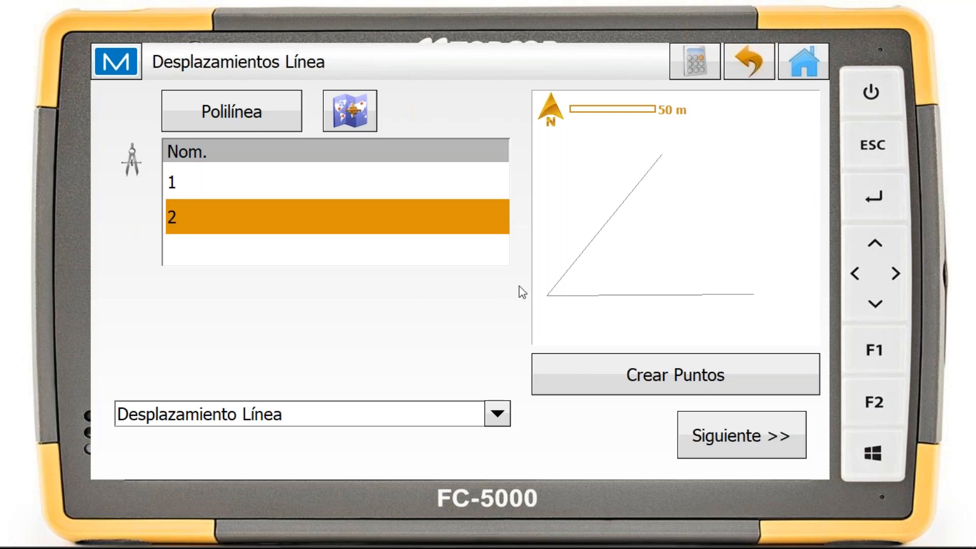
{"action": "left_click", "coordinate": [424, 413]}
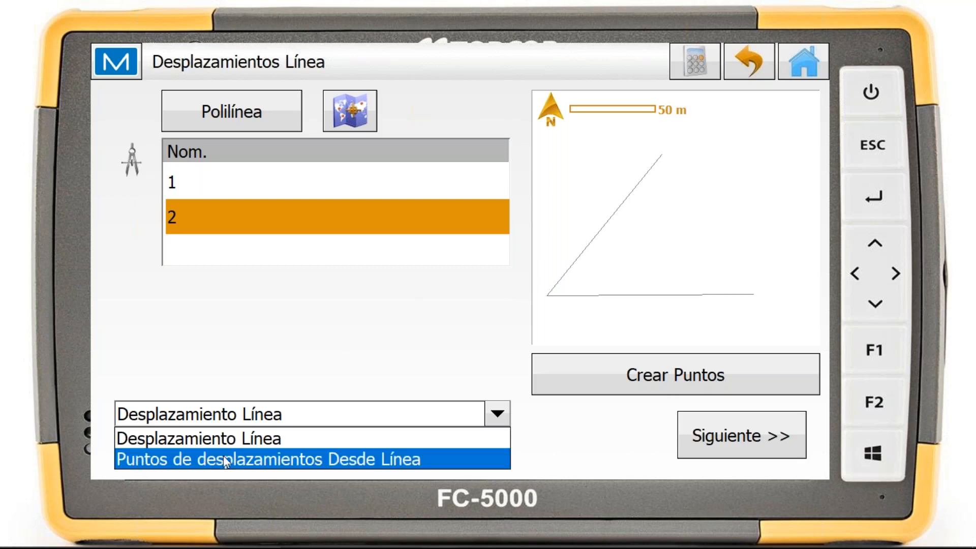
{"action": "left_click", "coordinate": [237, 447]}
{"action": "left_click", "coordinate": [301, 411]}
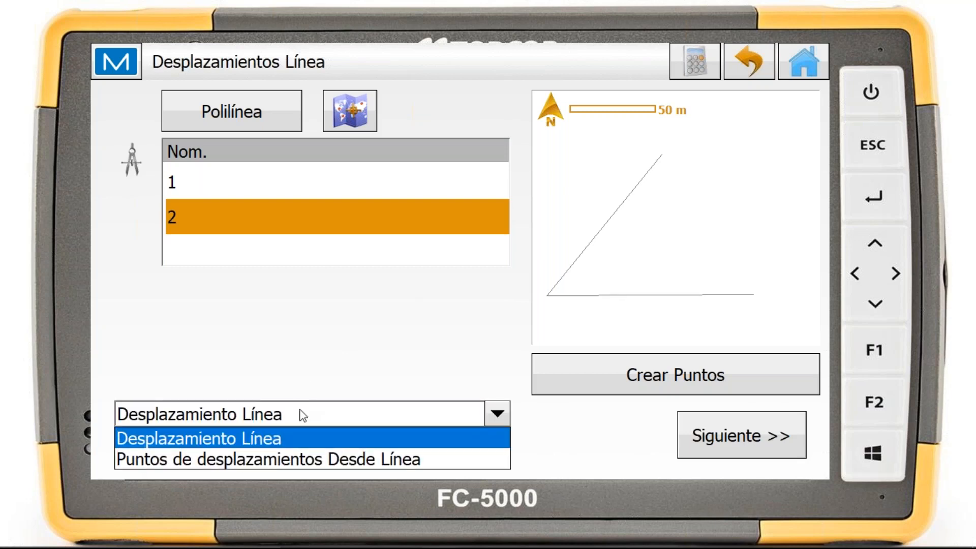
{"action": "left_click", "coordinate": [254, 439]}
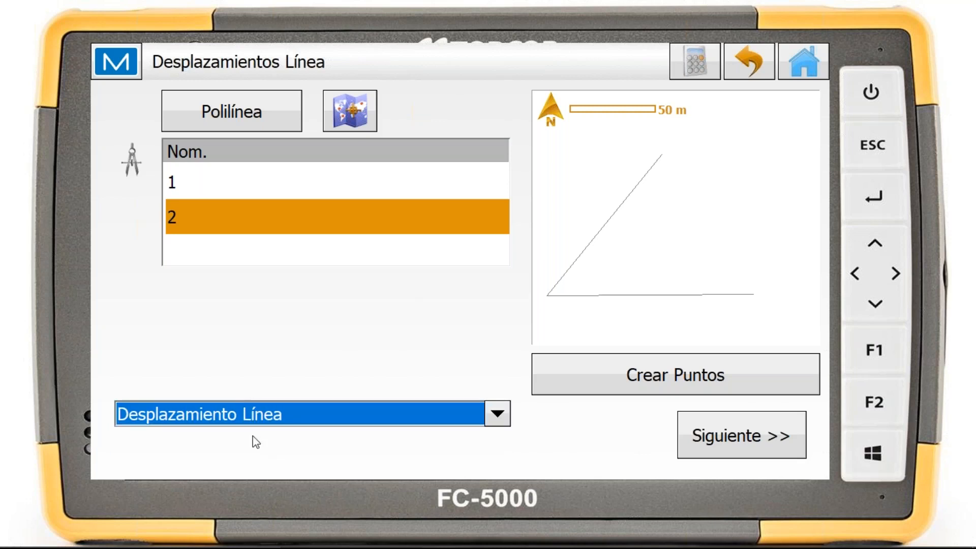
Select polyline 1 for the offset and set it to 500 m on the Izqda side with 0 m Delante
{"action": "left_click", "coordinate": [266, 183]}
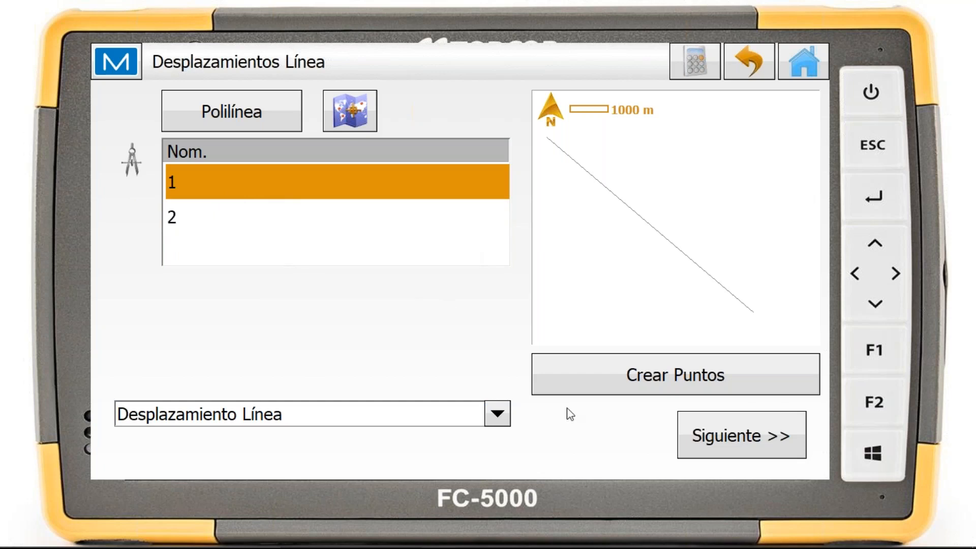
{"action": "left_click", "coordinate": [774, 440]}
{"action": "left_click", "coordinate": [770, 437]}
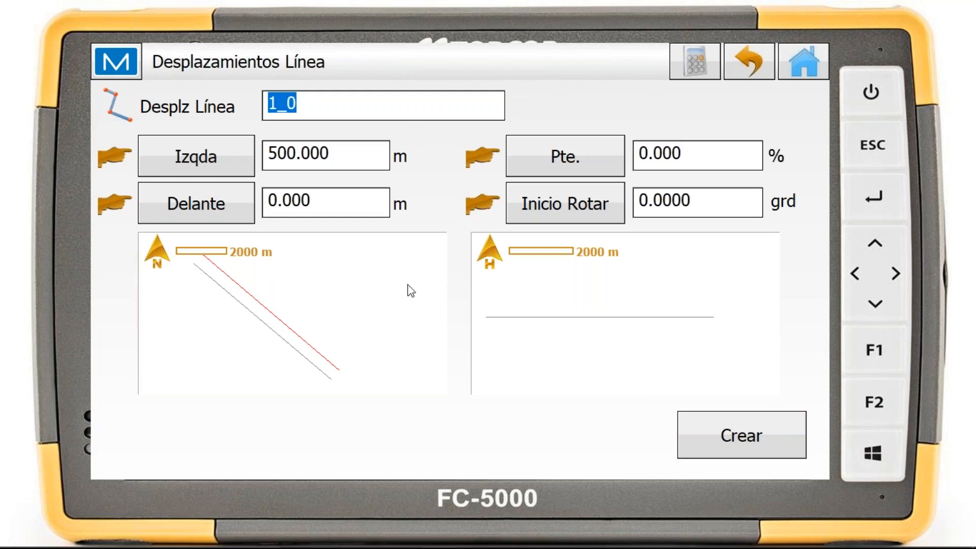
{"action": "left_click", "coordinate": [196, 164]}
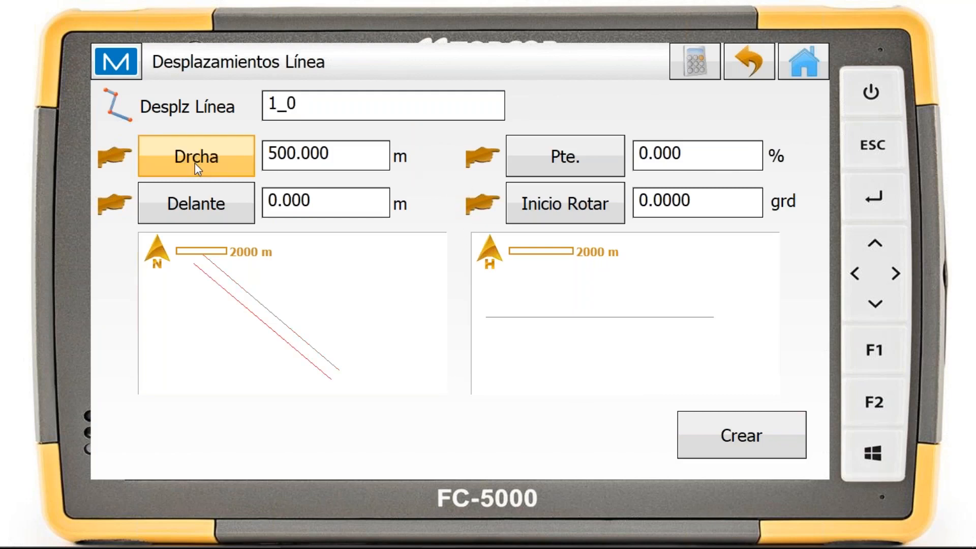
{"action": "left_click", "coordinate": [218, 160]}
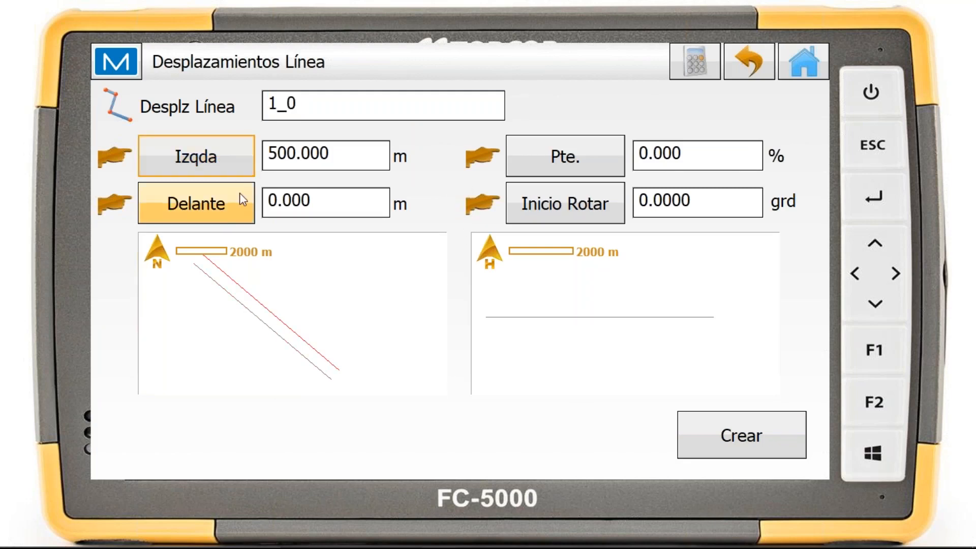
{"action": "left_click", "coordinate": [225, 203]}
{"action": "left_click", "coordinate": [225, 204]}
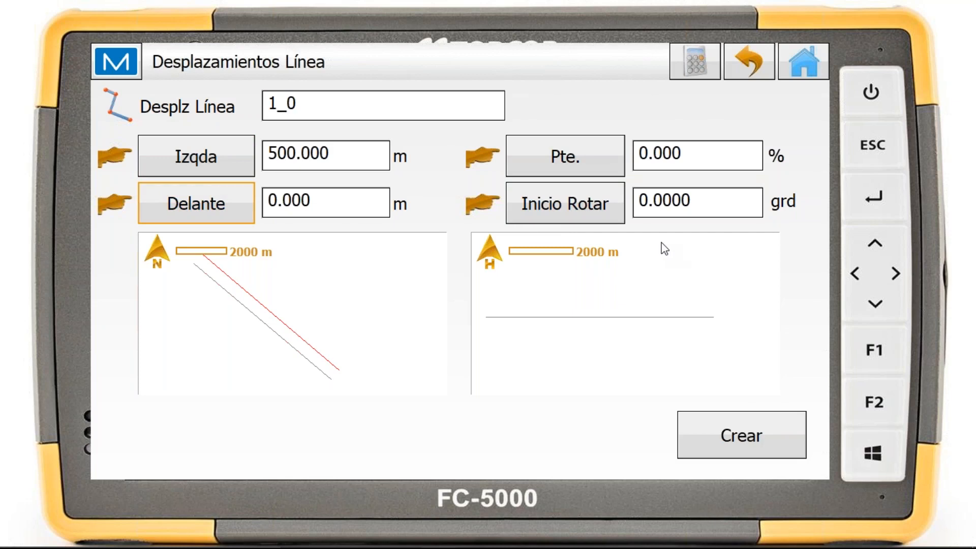
Switch the slope entry (Pte.) to a 0 m Arriba vertical offset and create the offset line
{"action": "left_click", "coordinate": [584, 161]}
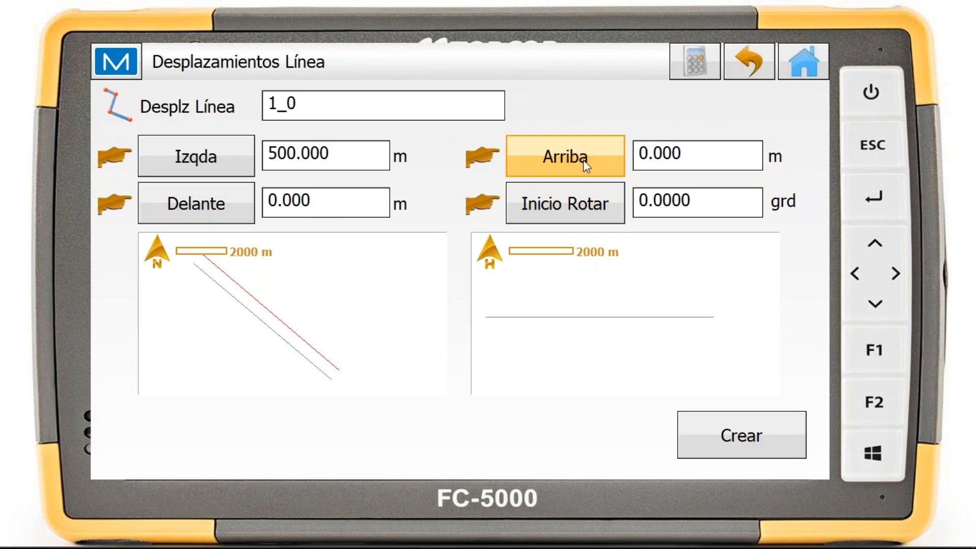
{"action": "left_click", "coordinate": [577, 161]}
{"action": "left_click", "coordinate": [603, 163]}
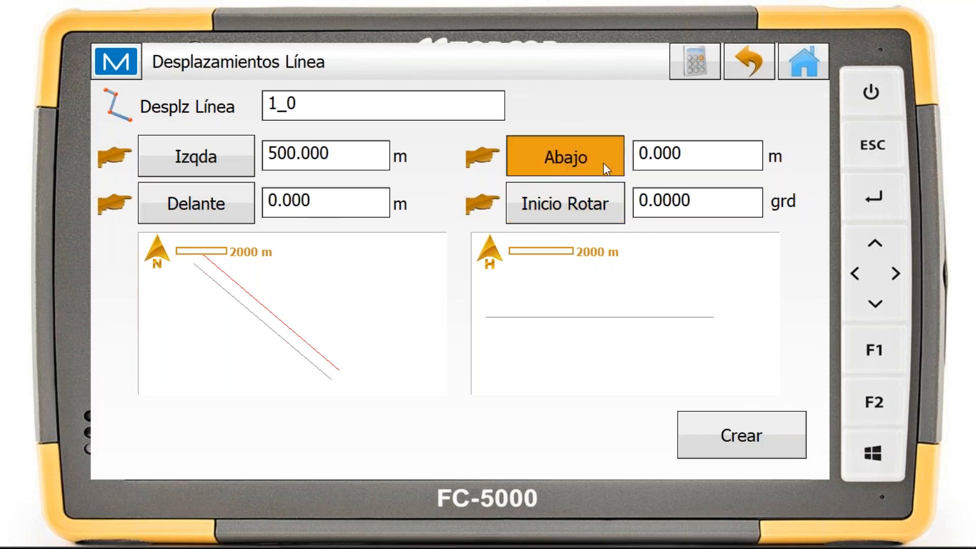
{"action": "left_click", "coordinate": [603, 162]}
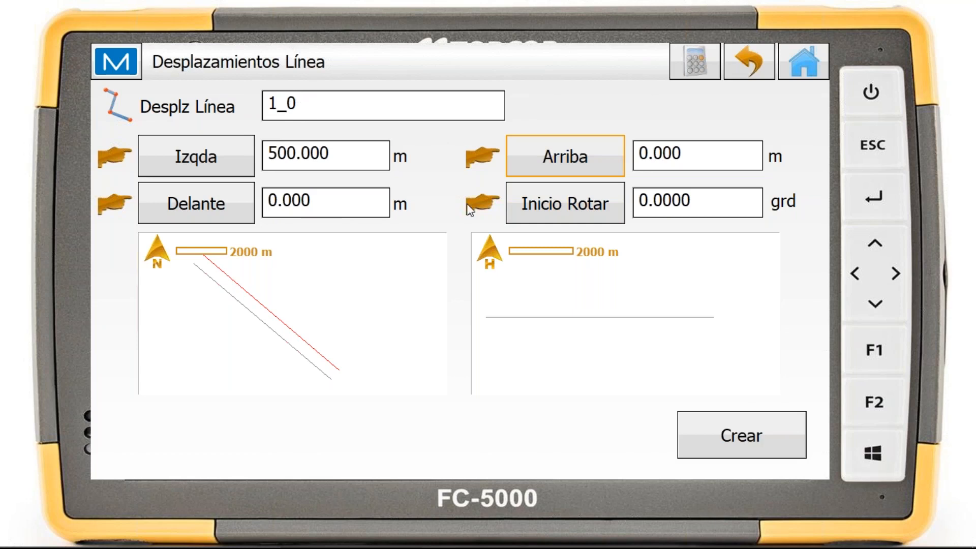
{"action": "left_click", "coordinate": [772, 442]}
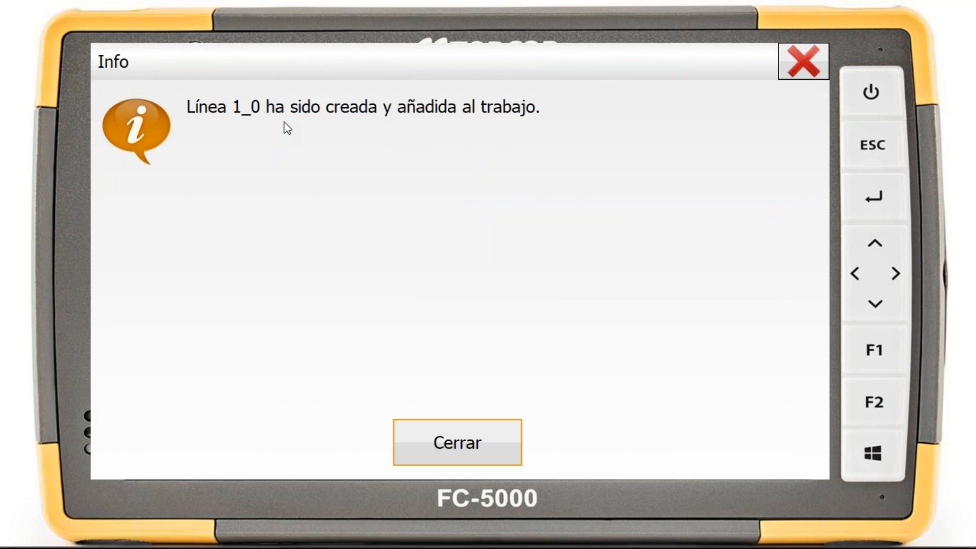
{"action": "left_click", "coordinate": [489, 443]}
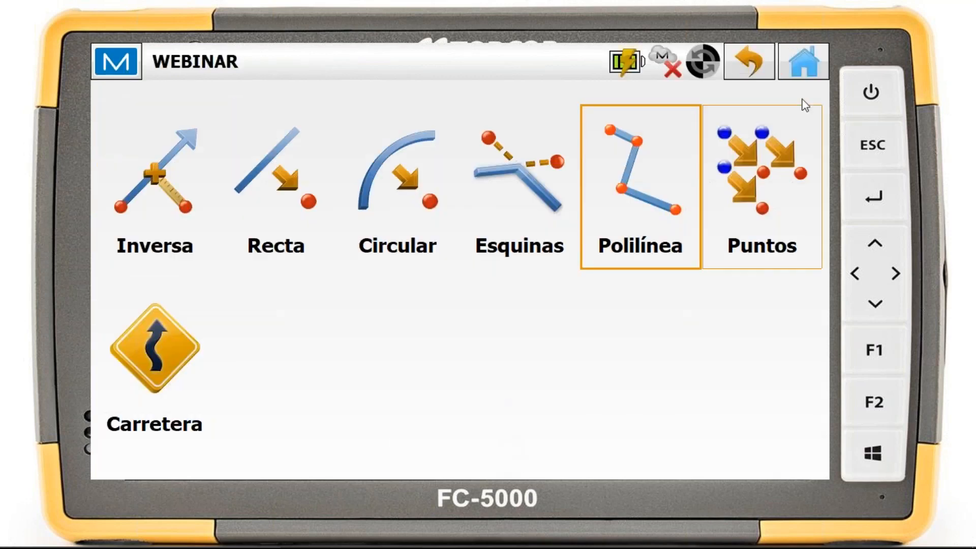
Inspect the new offset line parallel to line L1-L2 on the job map
{"action": "left_click", "coordinate": [804, 64]}
{"action": "left_click", "coordinate": [221, 373]}
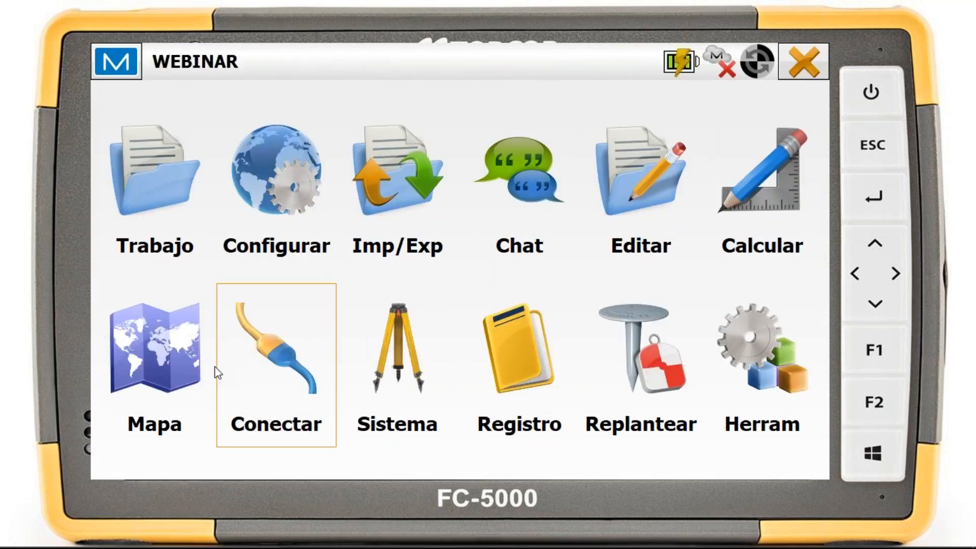
{"action": "left_click", "coordinate": [804, 64]}
{"action": "left_click", "coordinate": [114, 388]}
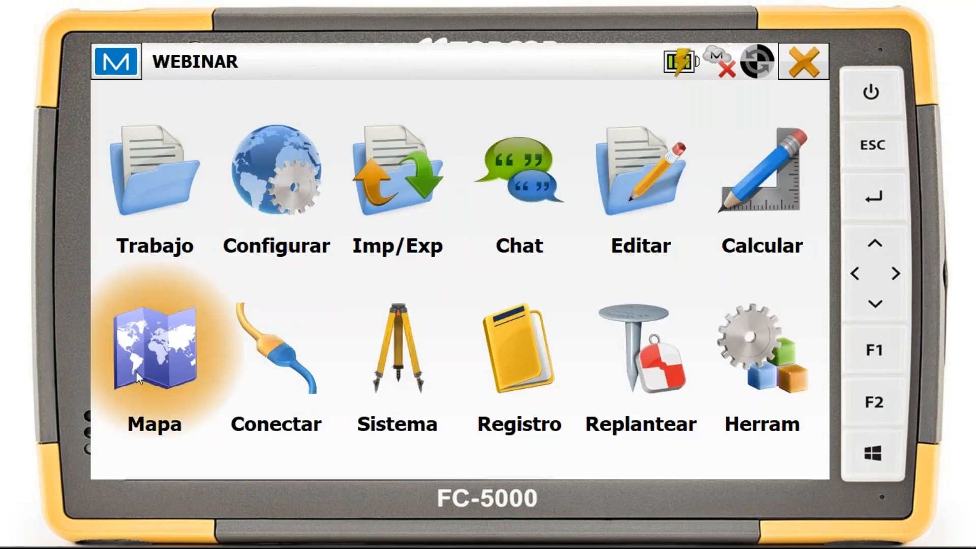
{"action": "scroll", "coordinate": [496, 351], "scroll_direction": "down", "scroll_amount": 3}
{"action": "left_click_drag", "start_coordinate": [508, 355], "coordinate": [501, 204]}
{"action": "scroll", "coordinate": [499, 221], "scroll_direction": "down", "scroll_amount": 2}
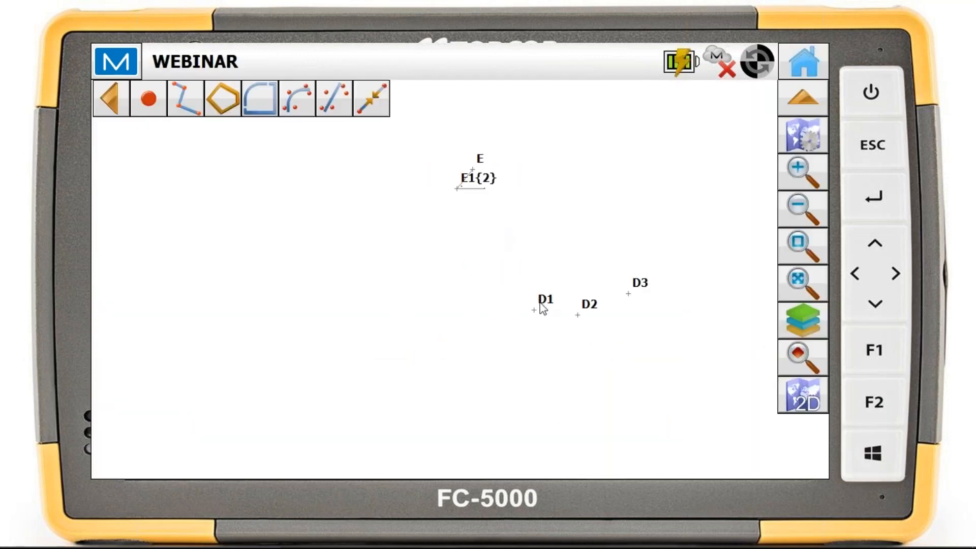
{"action": "left_click_drag", "start_coordinate": [541, 305], "coordinate": [476, 104]}
{"action": "scroll", "coordinate": [477, 110], "scroll_direction": "down", "scroll_amount": 2}
{"action": "scroll", "coordinate": [517, 321], "scroll_direction": "down", "scroll_amount": 3}
{"action": "left_click_drag", "start_coordinate": [556, 339], "coordinate": [525, 181]}
{"action": "scroll", "coordinate": [481, 354], "scroll_direction": "up", "scroll_amount": 2}
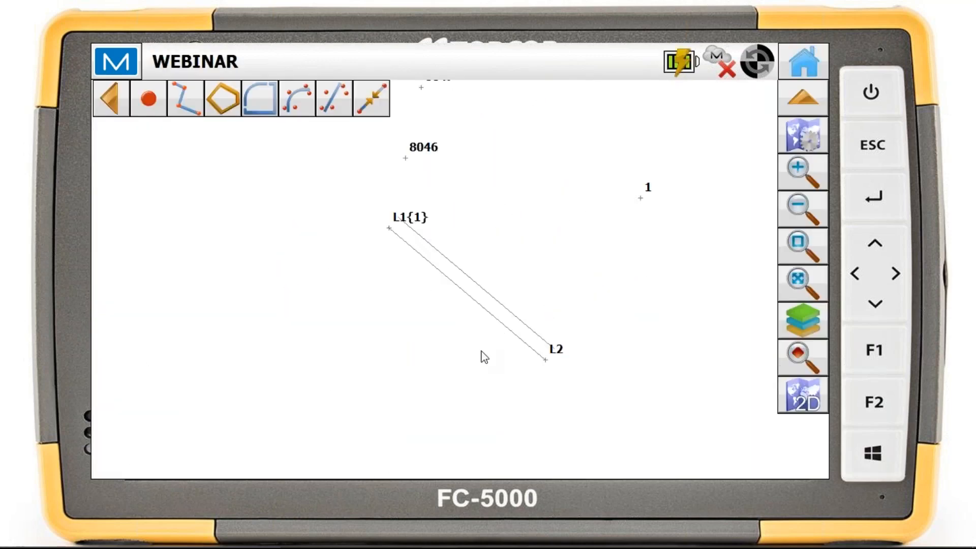
{"action": "scroll", "coordinate": [453, 371], "scroll_direction": "up", "scroll_amount": 1}
{"action": "left_click_drag", "start_coordinate": [437, 361], "coordinate": [411, 431]}
{"action": "left_click", "coordinate": [397, 329]}
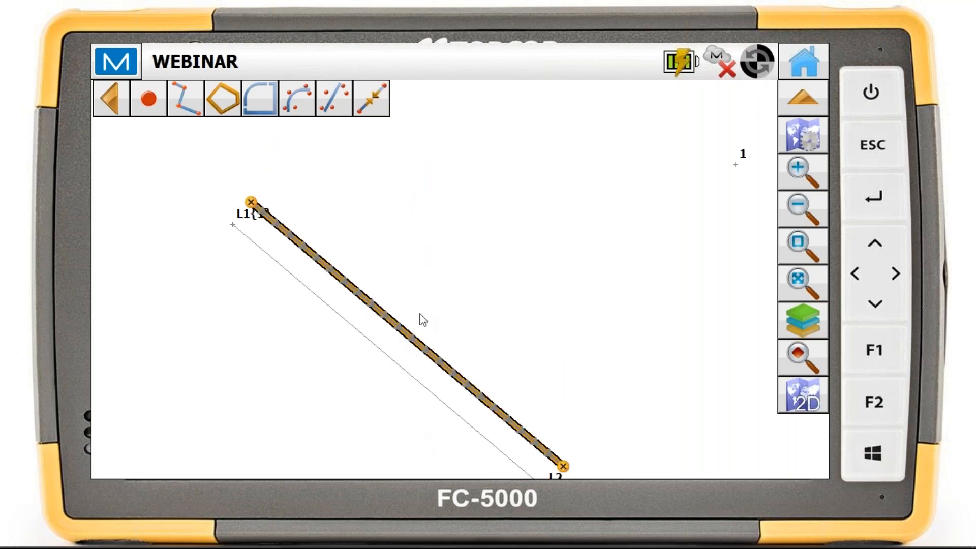
Open the points offset tool (Puntos) and examine the available methods for adding points to the selection
{"action": "left_click", "coordinate": [819, 62]}
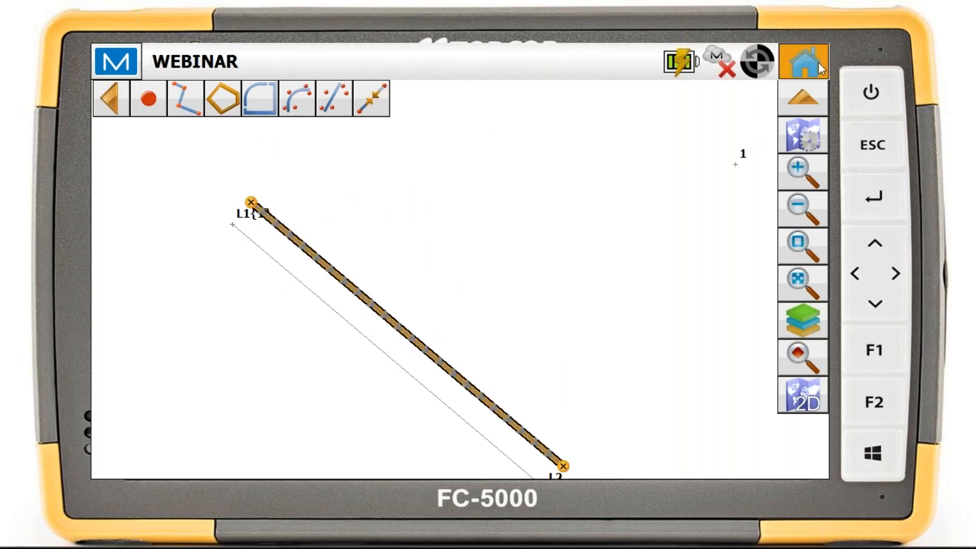
{"action": "left_click", "coordinate": [775, 142]}
{"action": "left_click", "coordinate": [666, 174]}
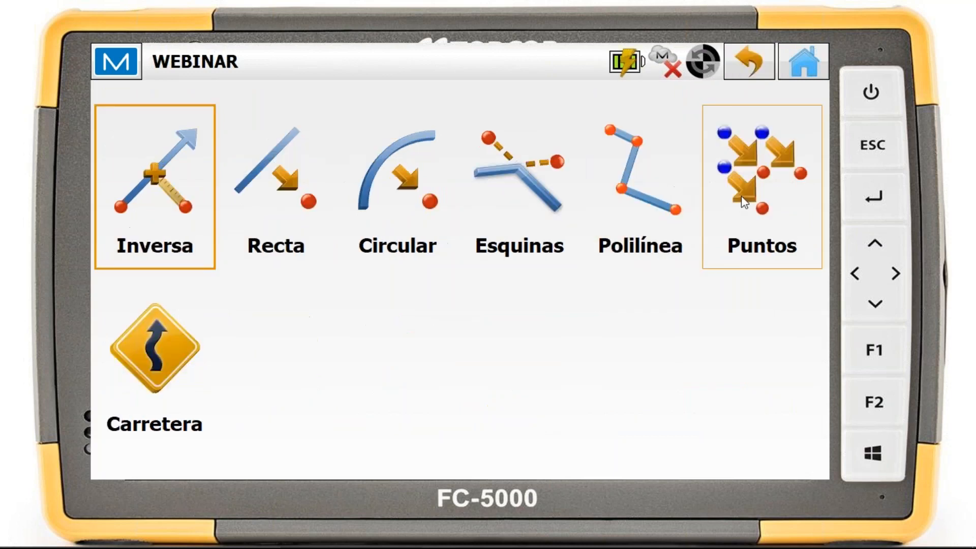
{"action": "left_click", "coordinate": [752, 197]}
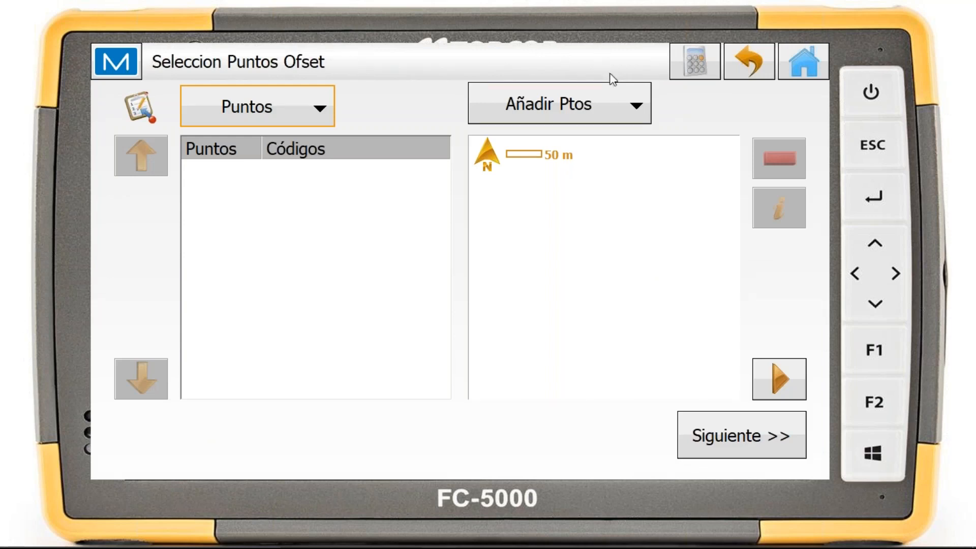
{"action": "left_click", "coordinate": [613, 89]}
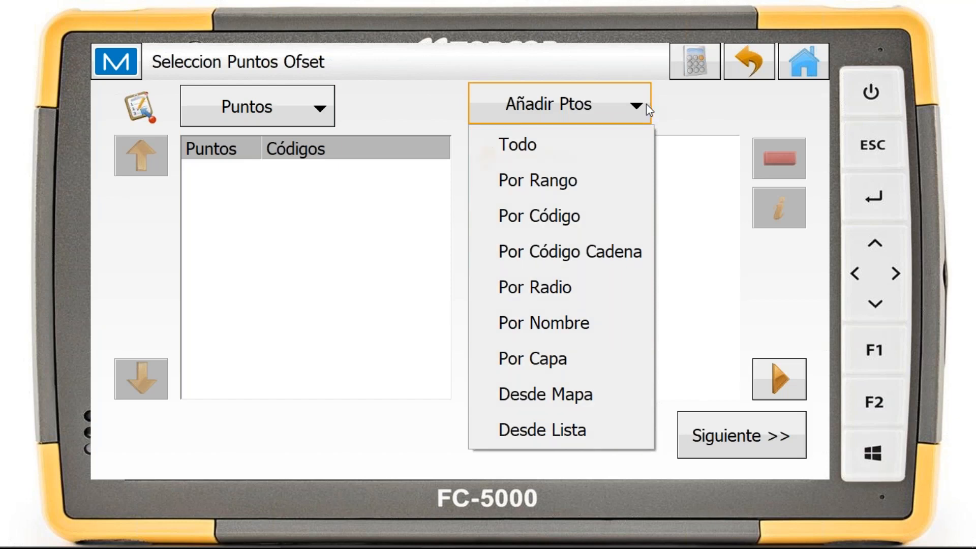
{"action": "left_click", "coordinate": [694, 110]}
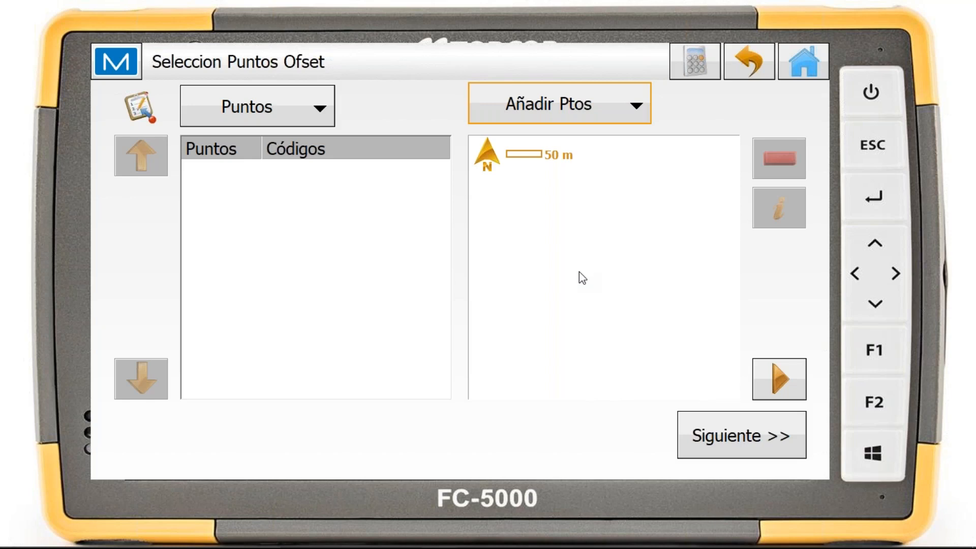
{"action": "left_click", "coordinate": [754, 77]}
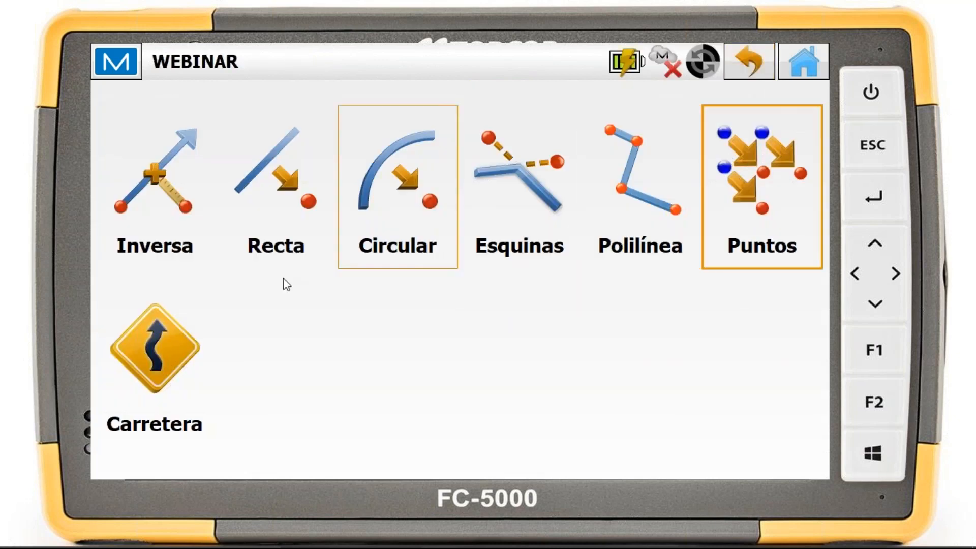
Look over the road alignment offset tool (Carretera) with its Alin HV inputs, and leave the offset tools
{"action": "left_click", "coordinate": [131, 333]}
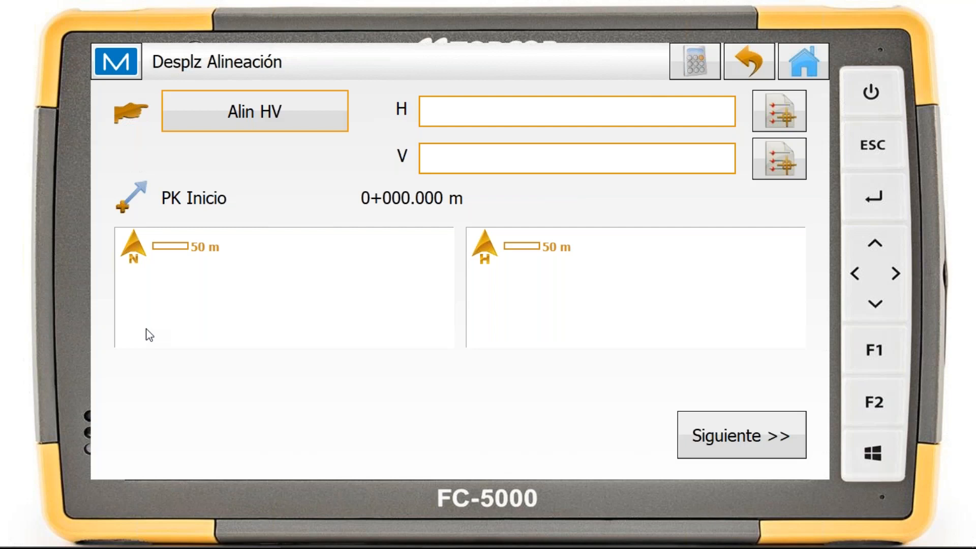
{"action": "left_click", "coordinate": [285, 130]}
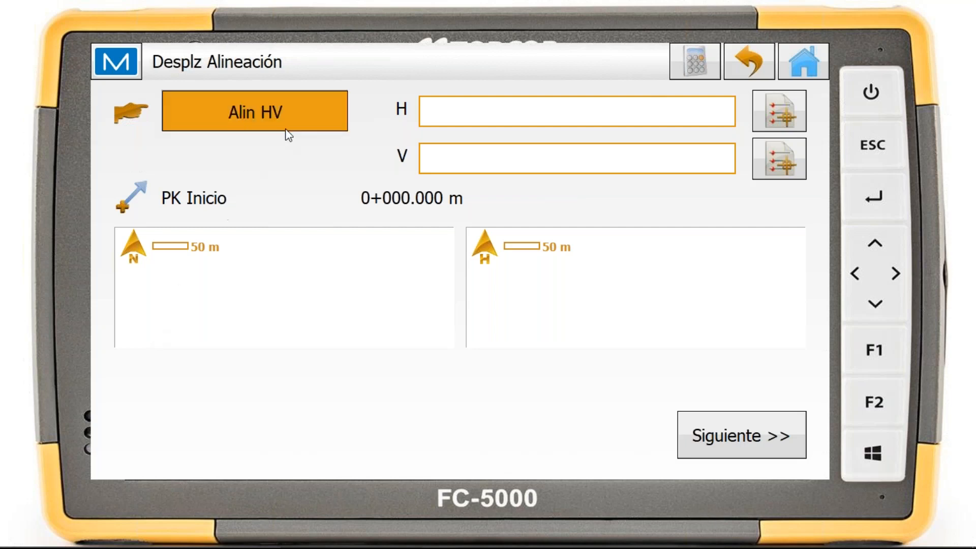
{"action": "left_click", "coordinate": [288, 133]}
{"action": "left_click", "coordinate": [287, 131]}
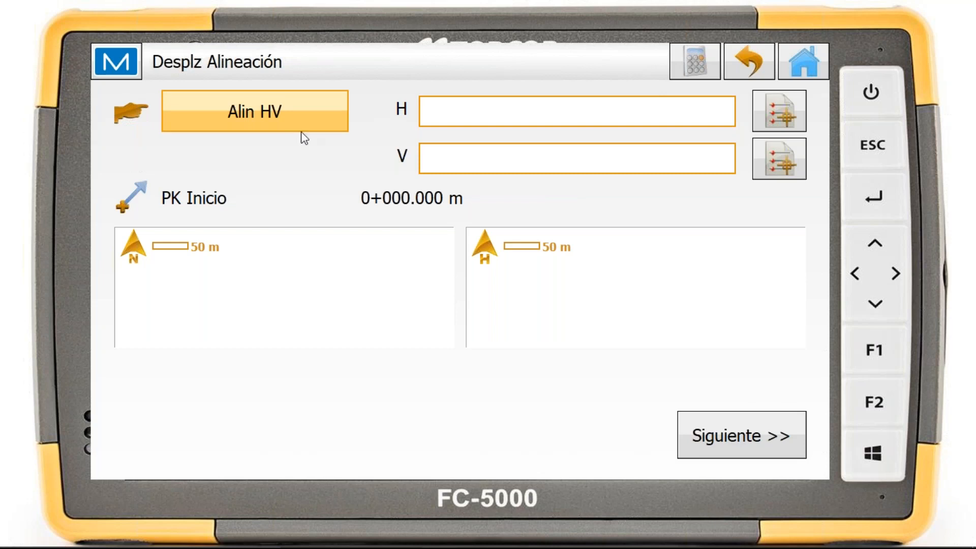
{"action": "left_click", "coordinate": [745, 73]}
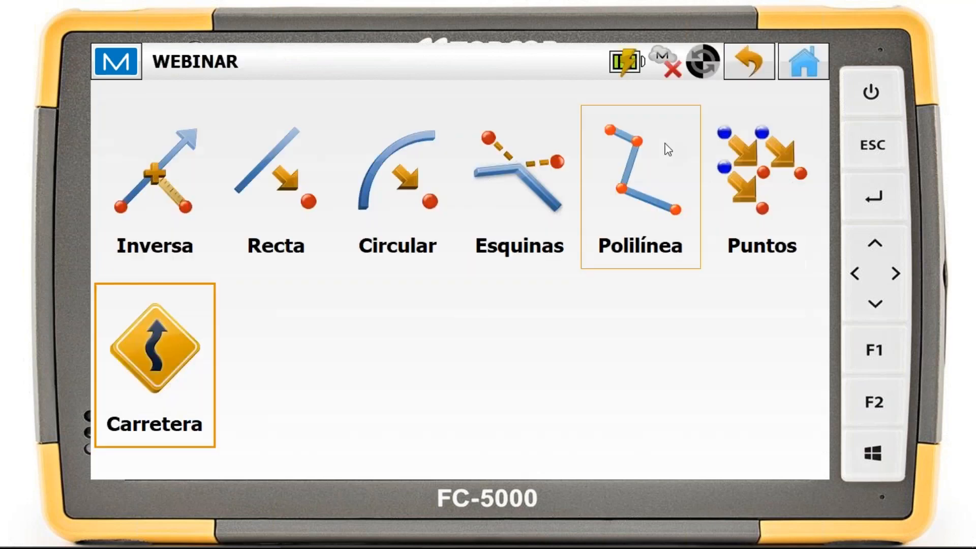
{"action": "left_click", "coordinate": [754, 66]}
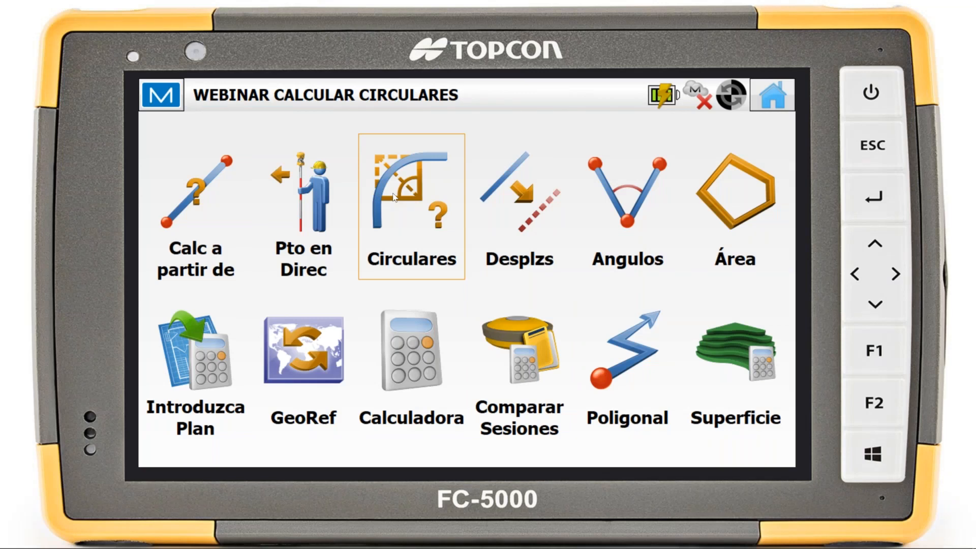
Open the Circular curve solution under Circulares and define the curve by a 50 m Radio and a 50 m Longitud
{"action": "left_click", "coordinate": [417, 223]}
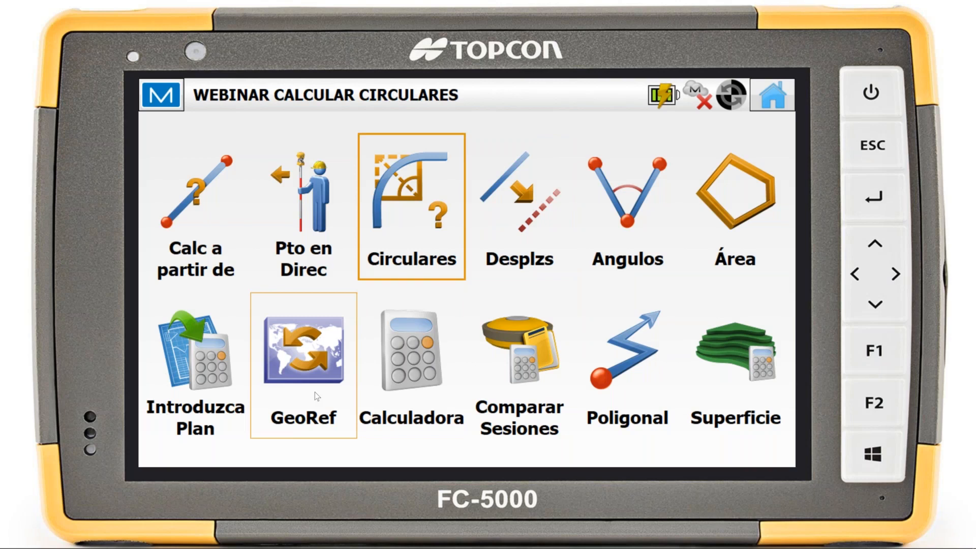
{"action": "left_click", "coordinate": [411, 208]}
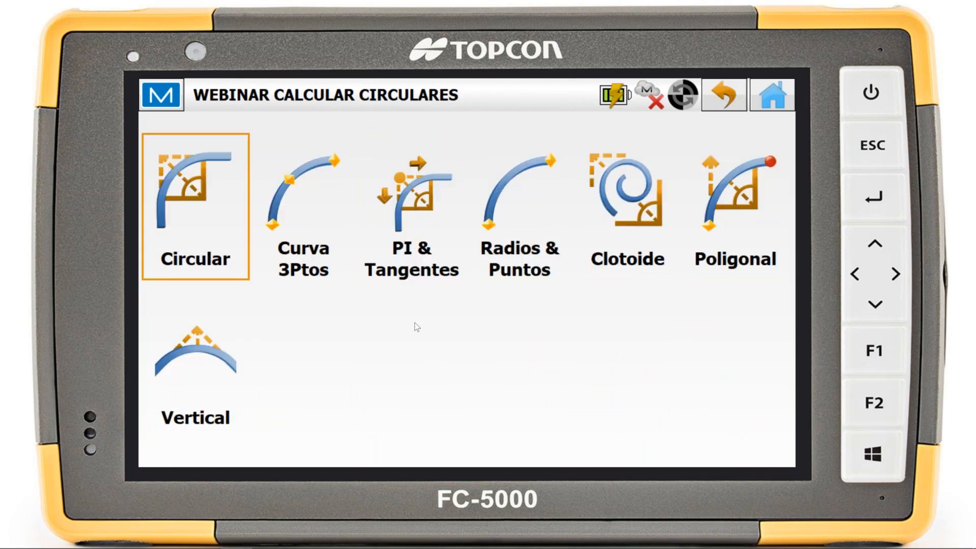
{"action": "left_click", "coordinate": [176, 212]}
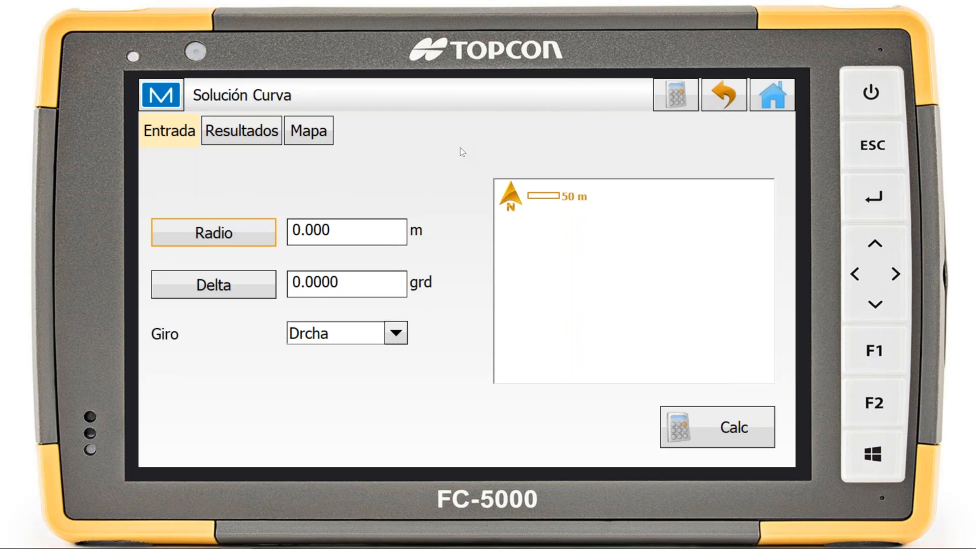
{"action": "left_click", "coordinate": [333, 230]}
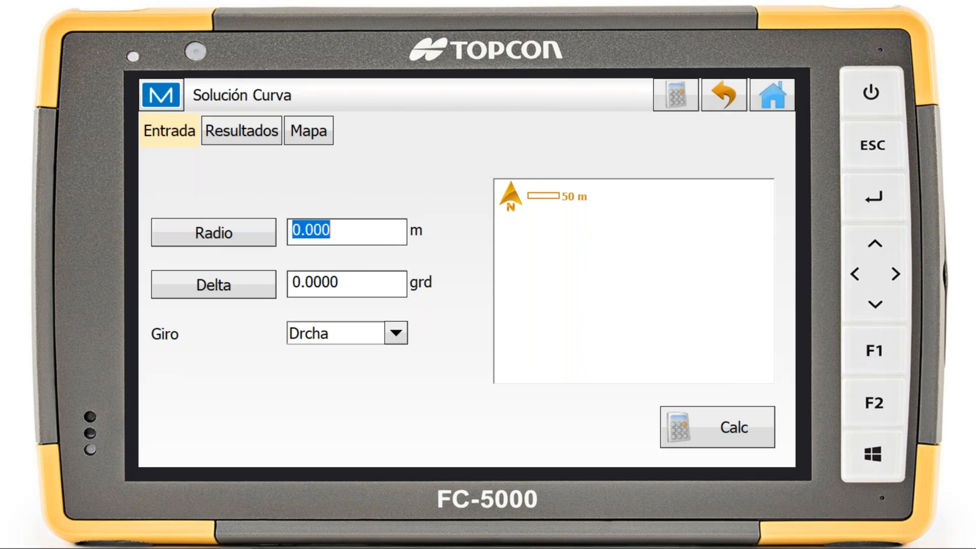
{"action": "type", "text": "50"}
{"action": "left_click", "coordinate": [366, 280]}
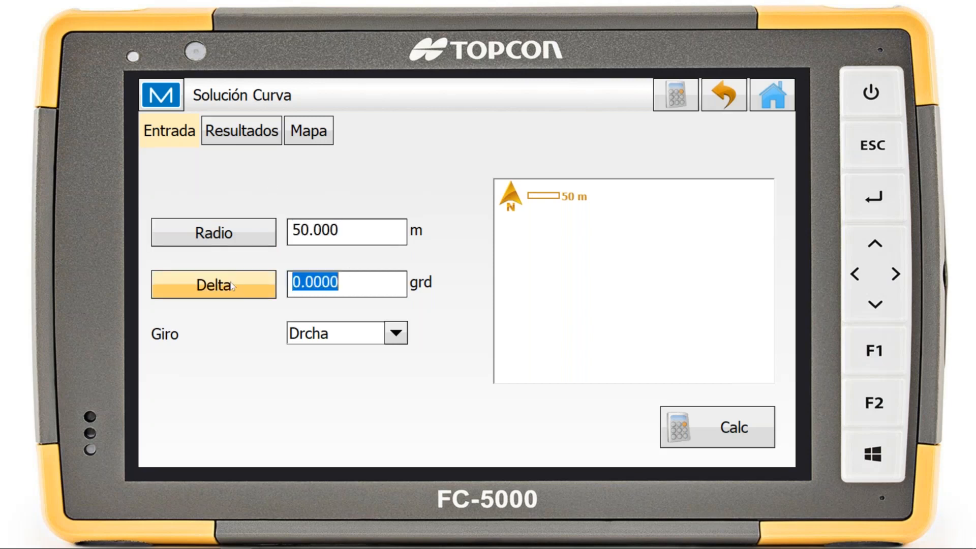
{"action": "left_click", "coordinate": [214, 297]}
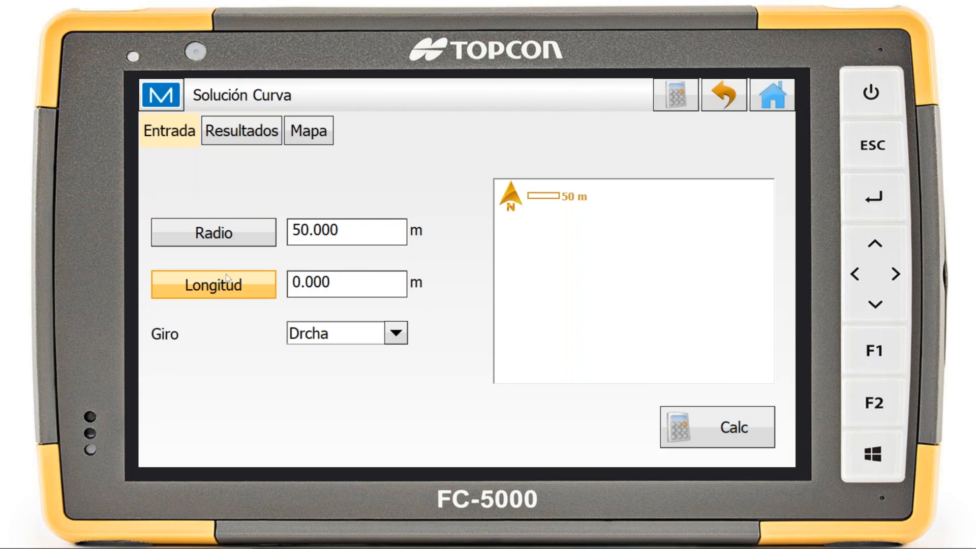
{"action": "left_click", "coordinate": [360, 282]}
{"action": "type", "text": "50"}
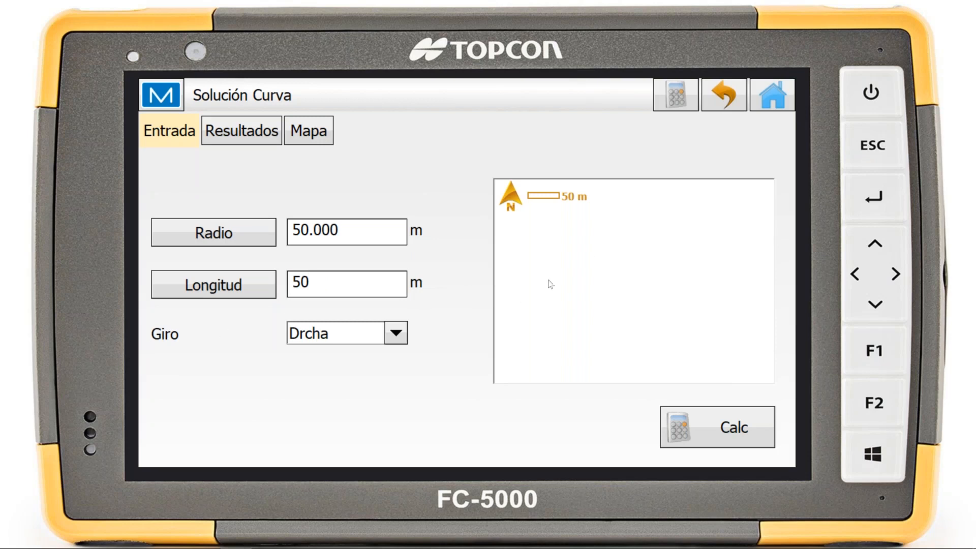
Set the curve's Giro to Izqda and calculate the curve solution
{"action": "left_click", "coordinate": [340, 333]}
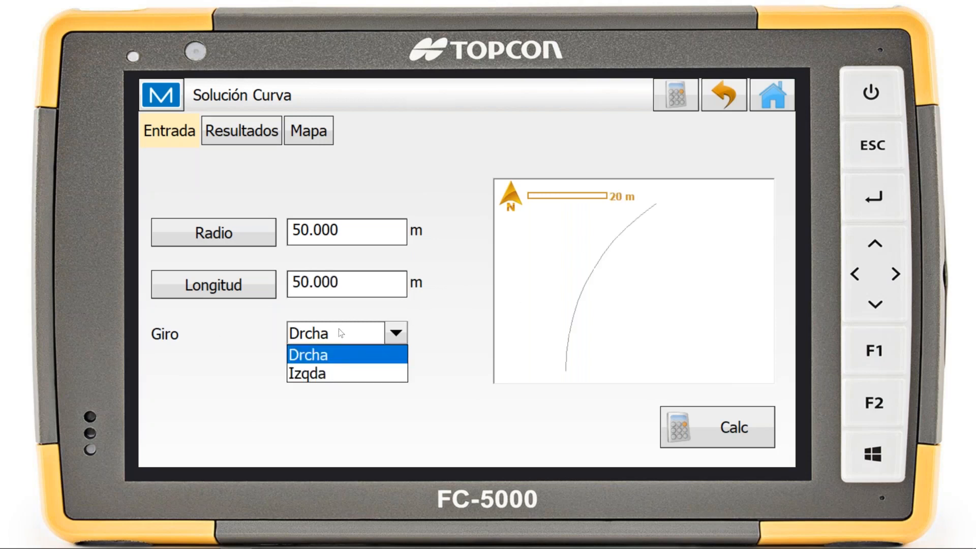
{"action": "left_click", "coordinate": [327, 355]}
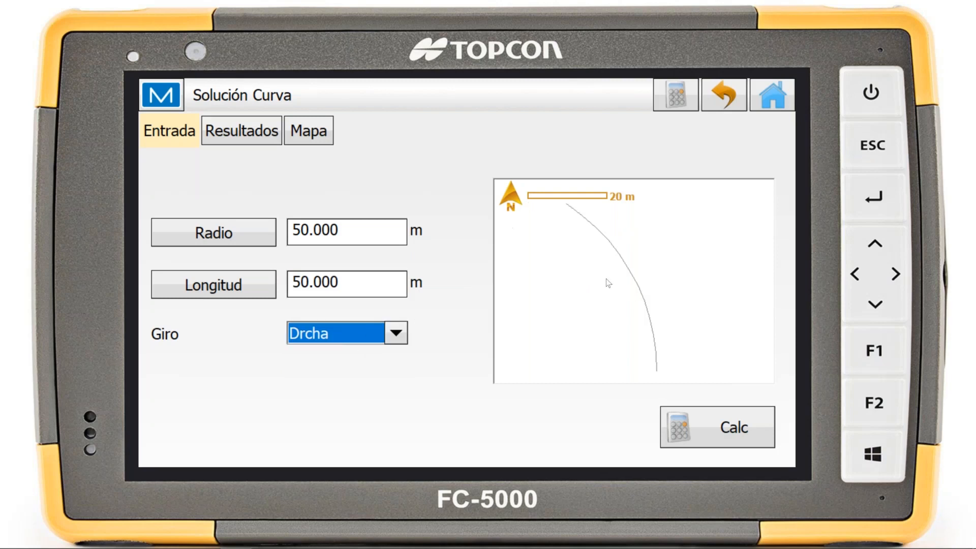
{"action": "left_click", "coordinate": [337, 338]}
{"action": "left_click", "coordinate": [332, 366]}
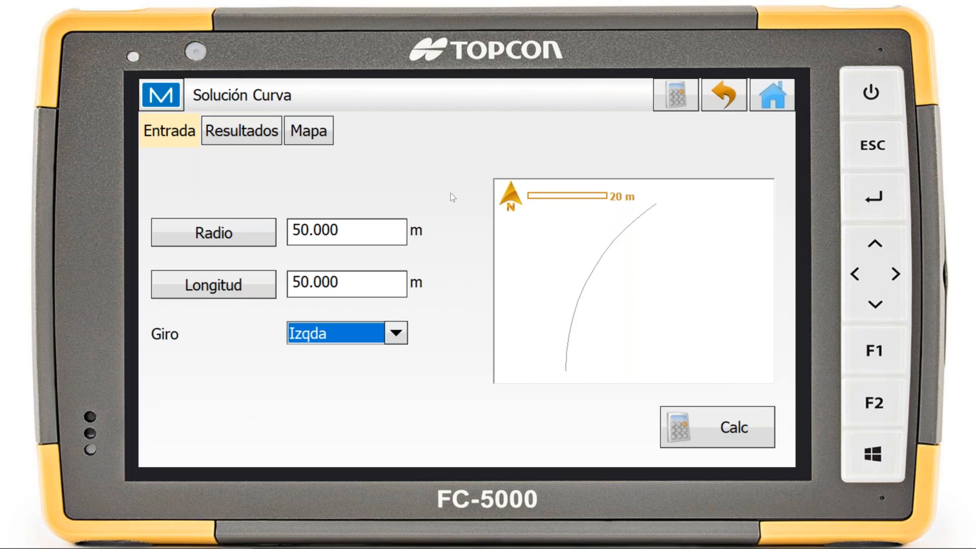
{"action": "left_click", "coordinate": [696, 430]}
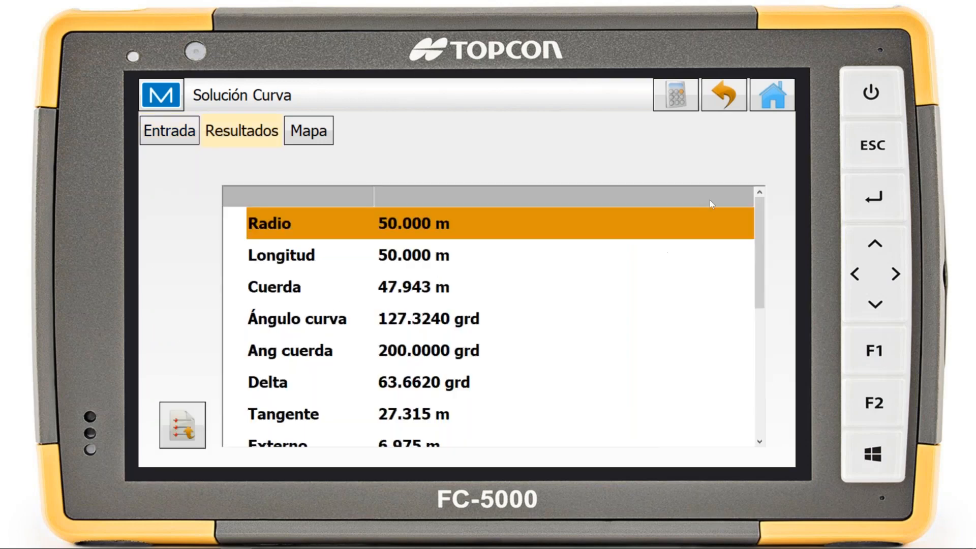
Review the calculated curve elements and the curve's geometry on the map, and return to the input data
{"action": "left_click_drag", "start_coordinate": [760, 209], "coordinate": [756, 176]}
{"action": "left_click", "coordinate": [325, 132]}
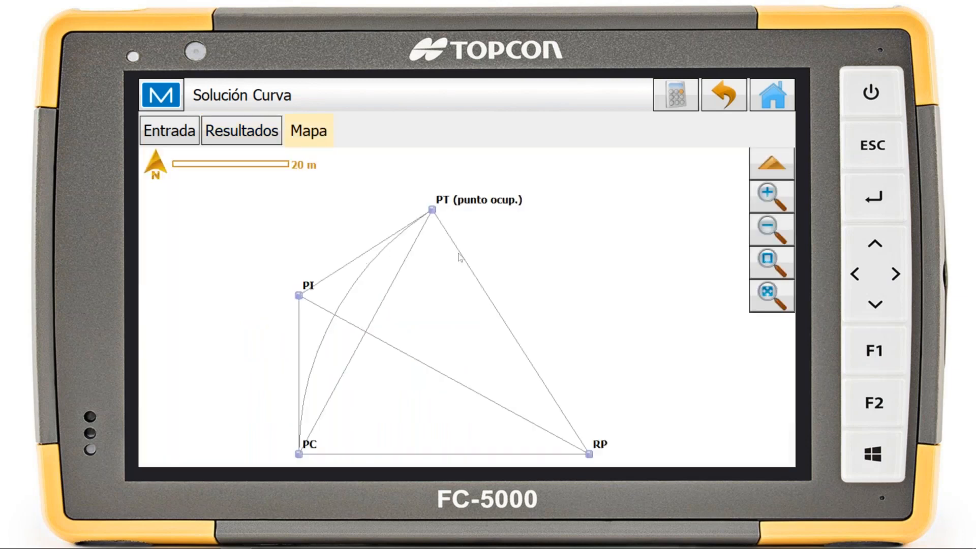
{"action": "left_click", "coordinate": [257, 131]}
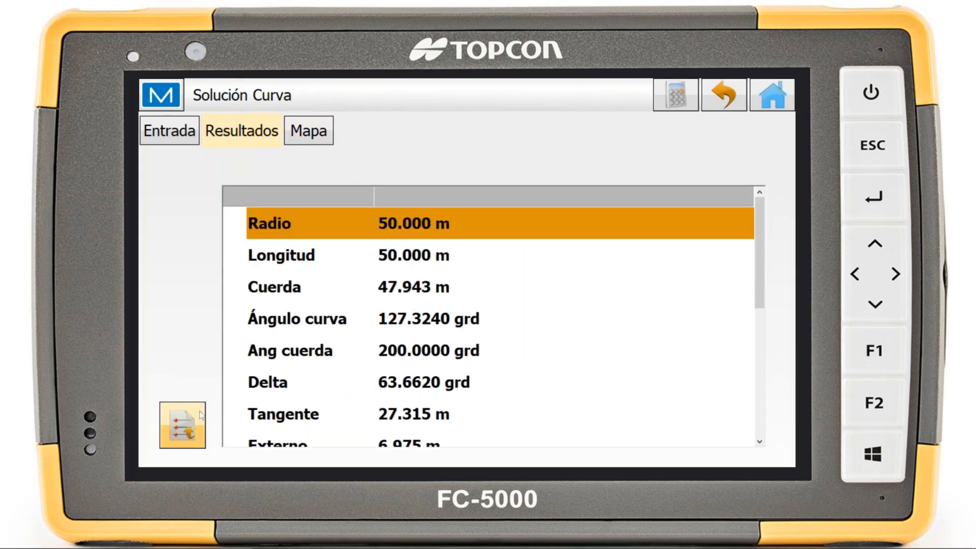
{"action": "left_click", "coordinate": [160, 139]}
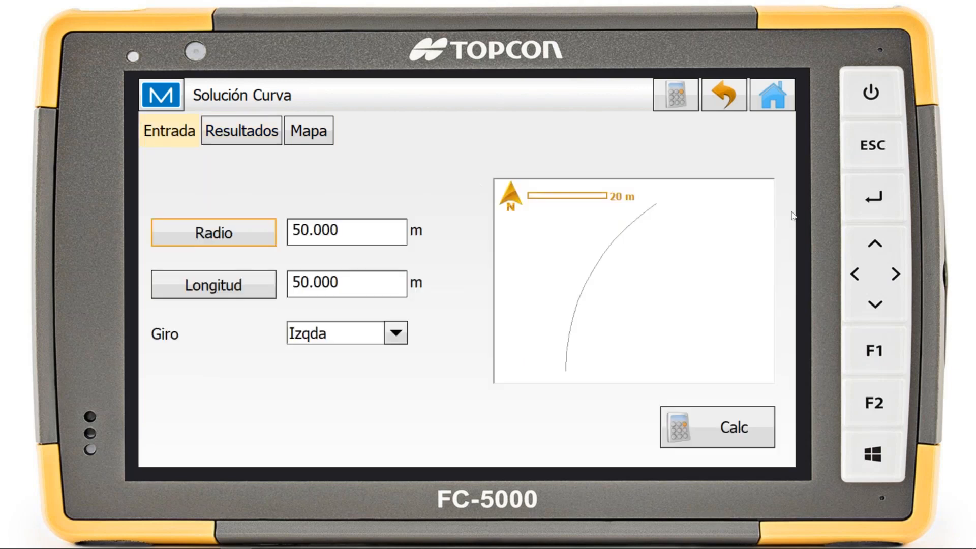
Open the Curva 3Ptos calculation and switch its method from Punto RP to Punto PC with a Pto Circular
{"action": "left_click", "coordinate": [712, 95]}
{"action": "left_click", "coordinate": [297, 202]}
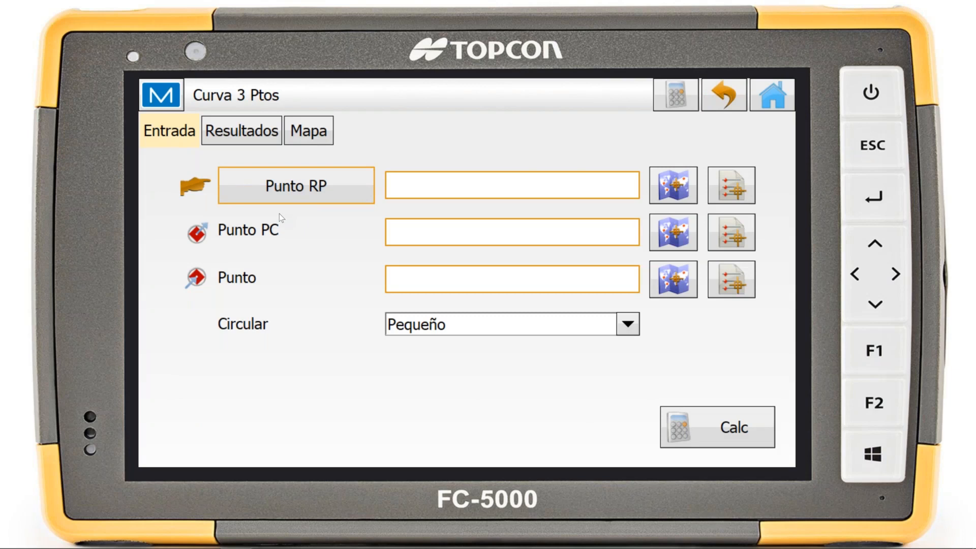
{"action": "left_click", "coordinate": [306, 202]}
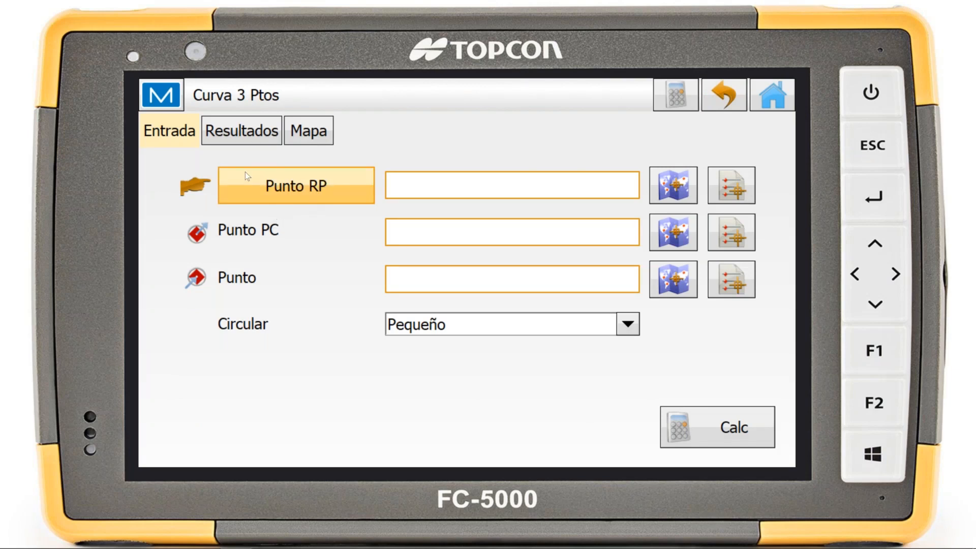
{"action": "left_click", "coordinate": [308, 181]}
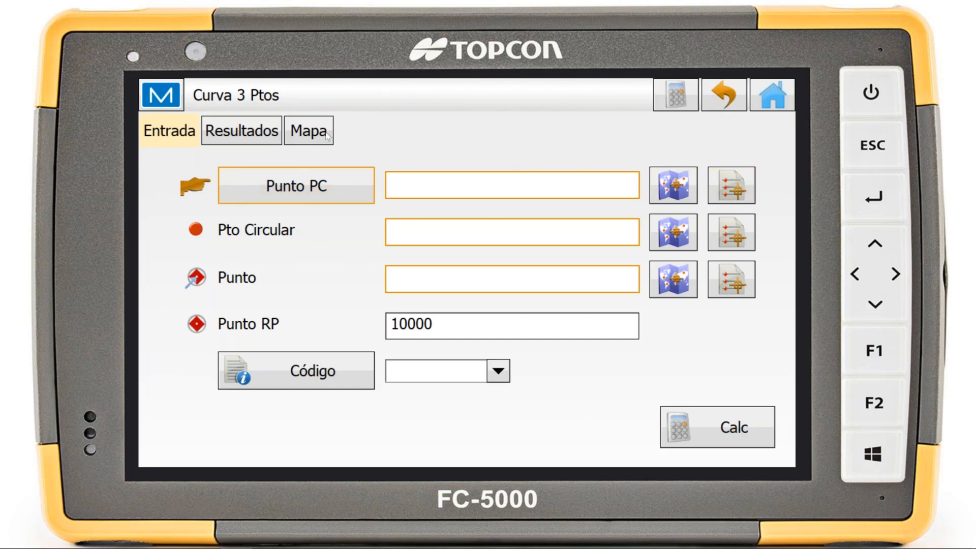
Pick point 1002 as Punto PC, 1001 as Pto Circular and 100 as the end Punto from the map, and select the Punto RP name
{"action": "left_click", "coordinate": [673, 184]}
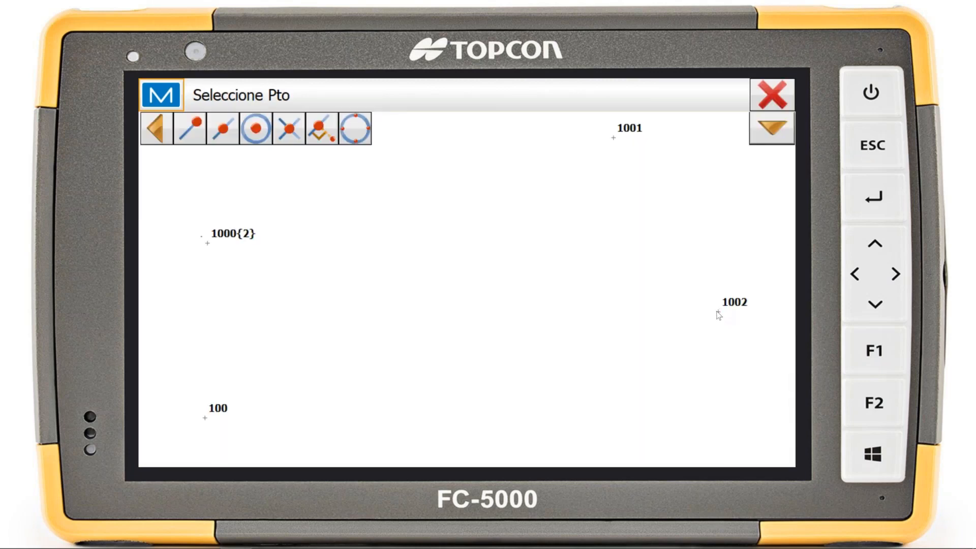
{"action": "left_click", "coordinate": [718, 312]}
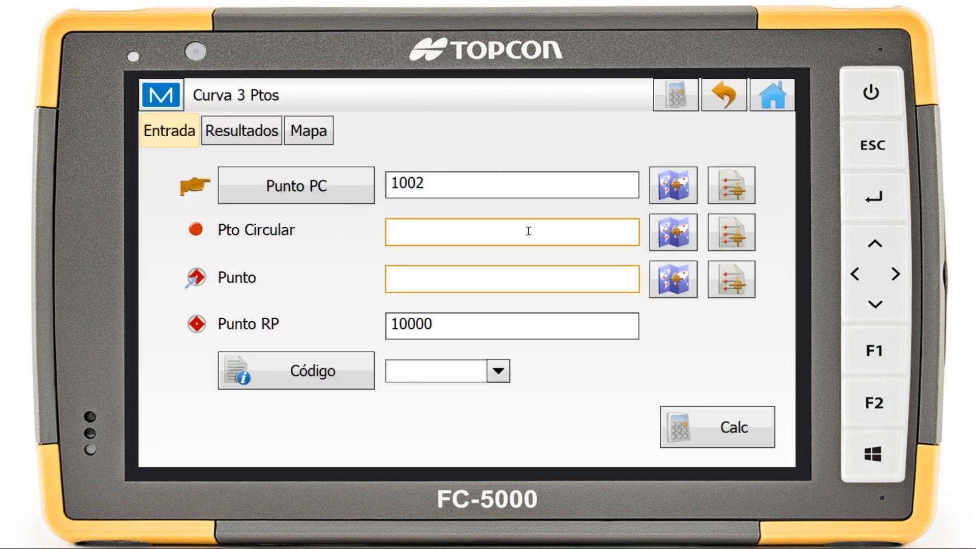
{"action": "left_click", "coordinate": [672, 242]}
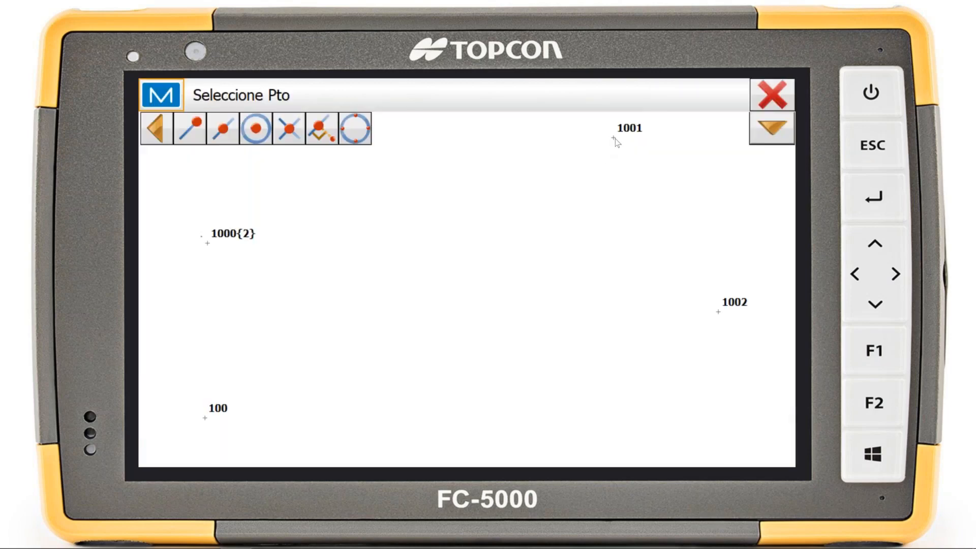
{"action": "left_click", "coordinate": [614, 139]}
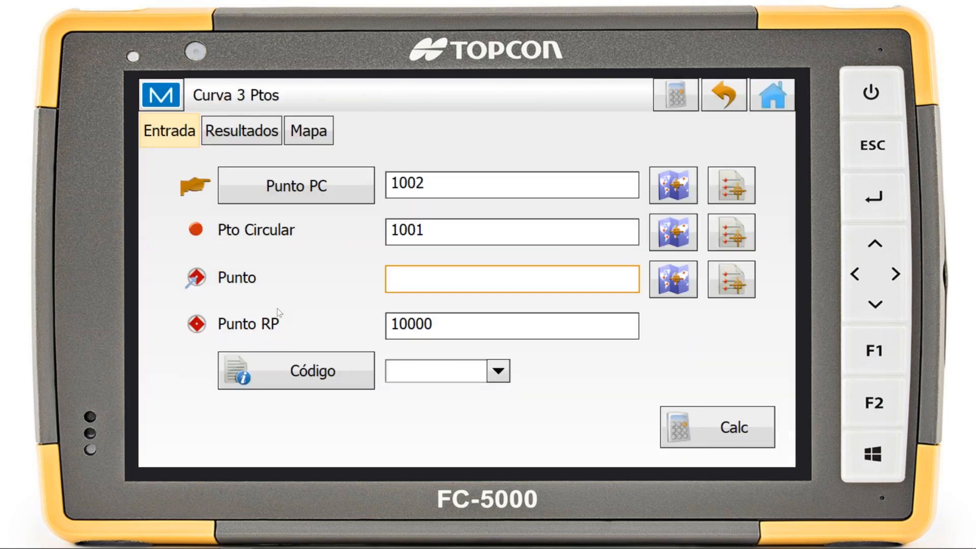
{"action": "left_click", "coordinate": [673, 279]}
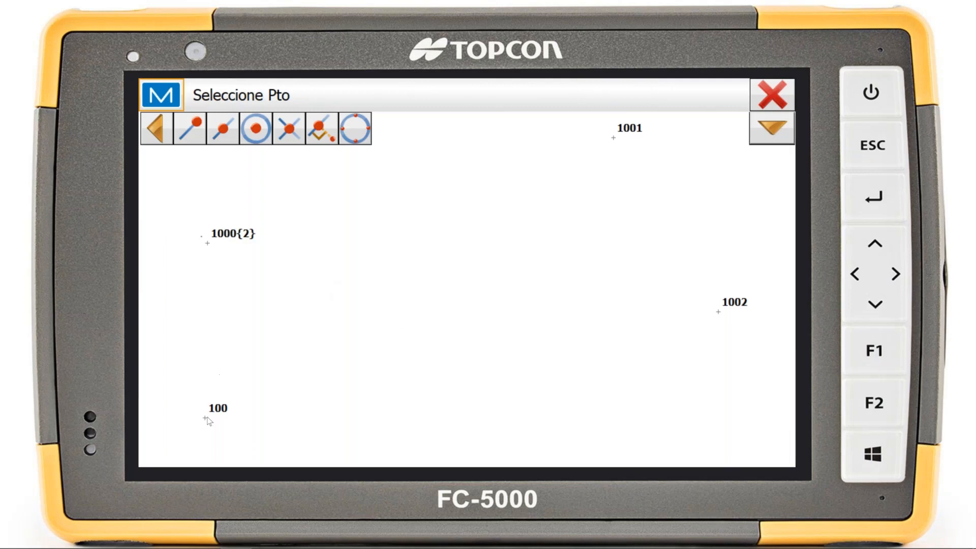
{"action": "left_click", "coordinate": [203, 419]}
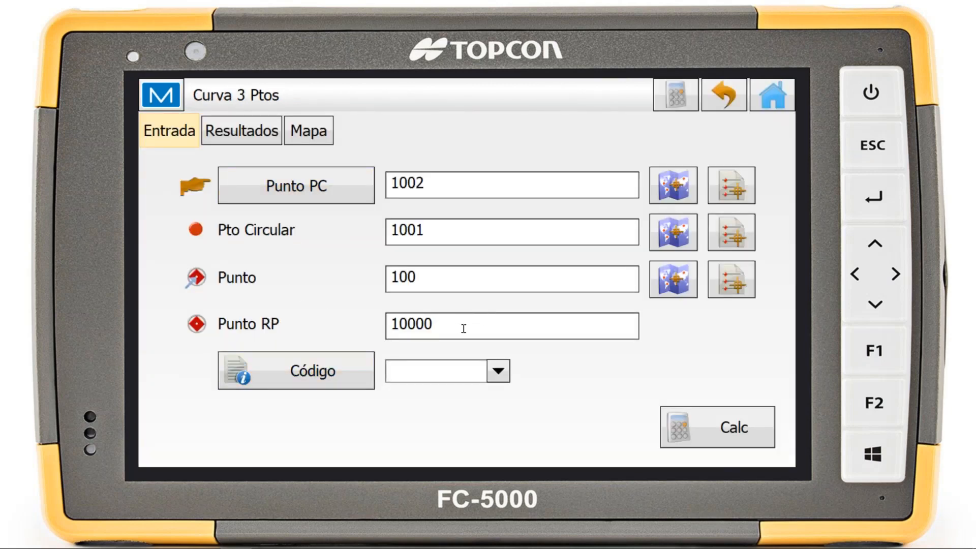
{"action": "left_click_drag", "start_coordinate": [392, 327], "coordinate": [467, 328]}
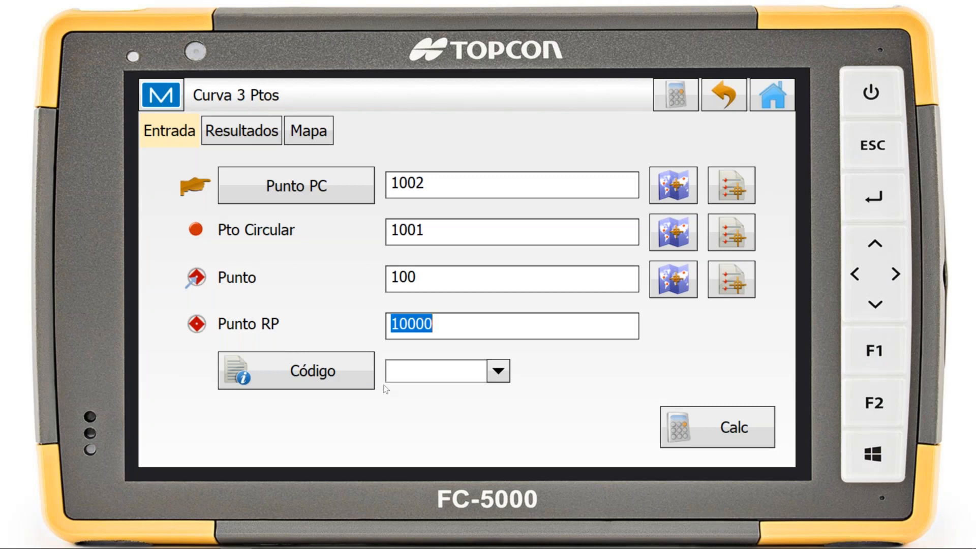
Calculate the three-point curve, then review its results and its geometry on the map before closing the calculation
{"action": "left_click", "coordinate": [703, 429]}
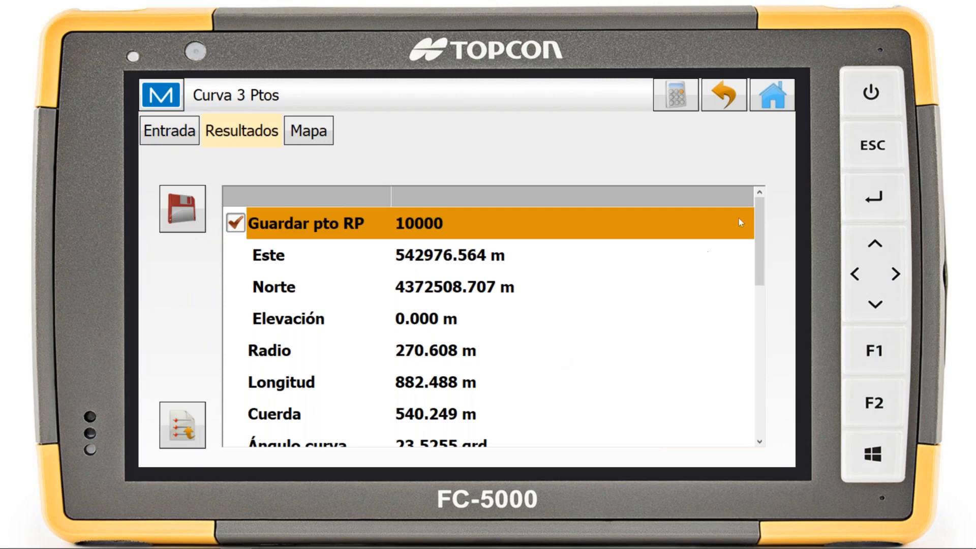
{"action": "left_click_drag", "start_coordinate": [760, 222], "coordinate": [736, 219]}
{"action": "left_click", "coordinate": [309, 131]}
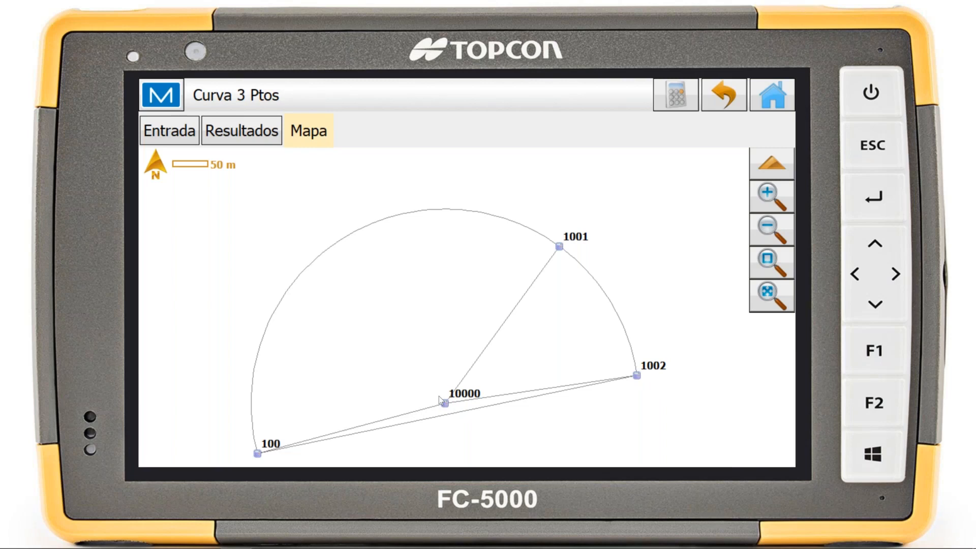
{"action": "left_click", "coordinate": [731, 96]}
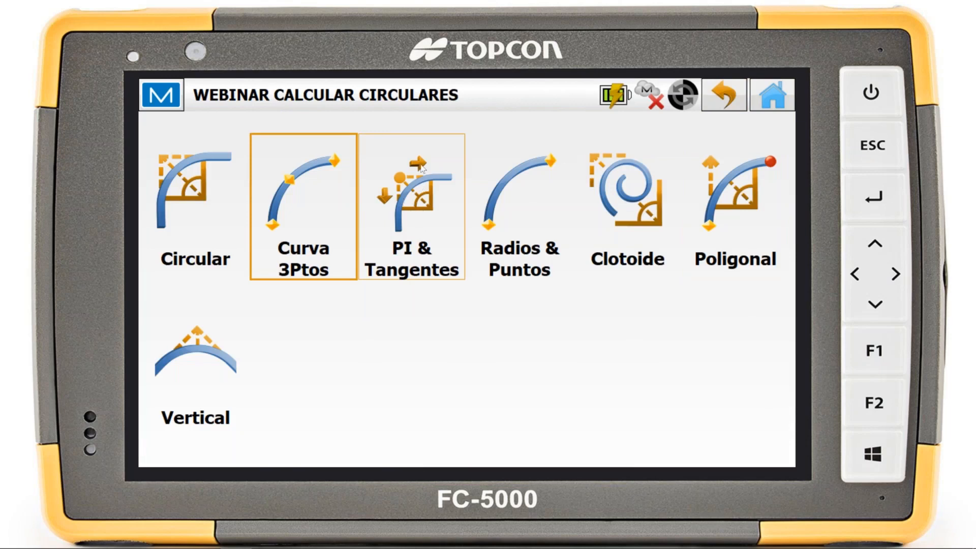
Open the PI & Tangentes calculation and examine the alternative ways of defining the curve besides Radio, then leave it
{"action": "left_click", "coordinate": [414, 214]}
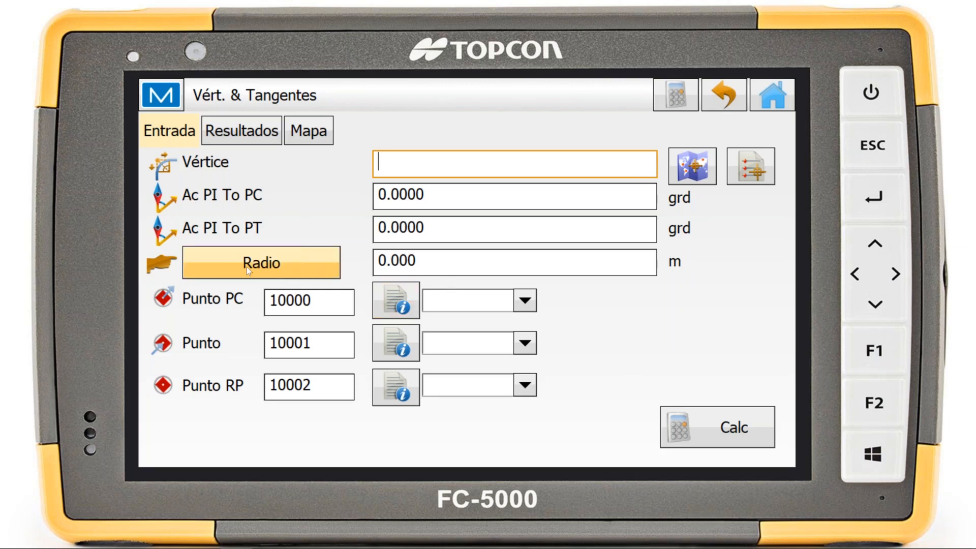
{"action": "left_click", "coordinate": [268, 264]}
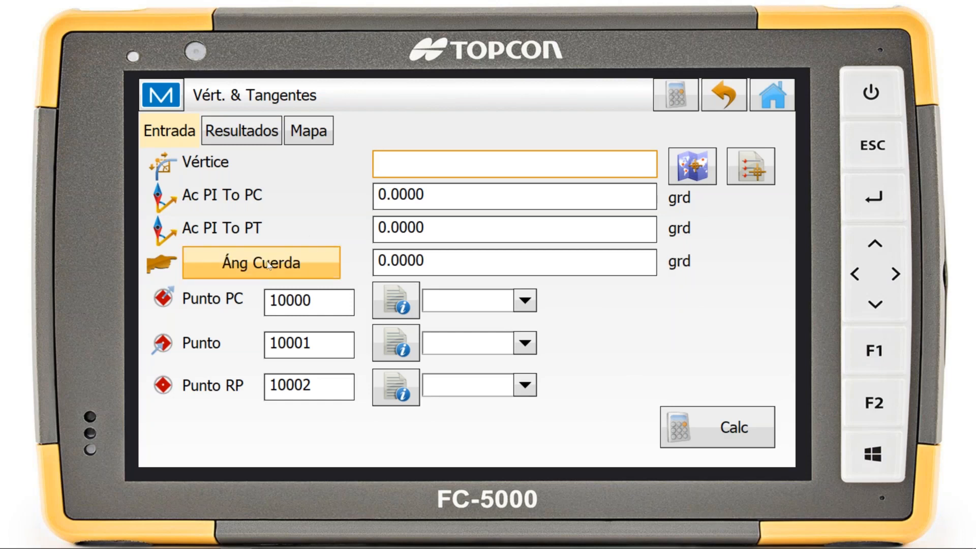
{"action": "left_click", "coordinate": [268, 265]}
{"action": "left_click", "coordinate": [280, 266]}
{"action": "left_click", "coordinate": [290, 267]}
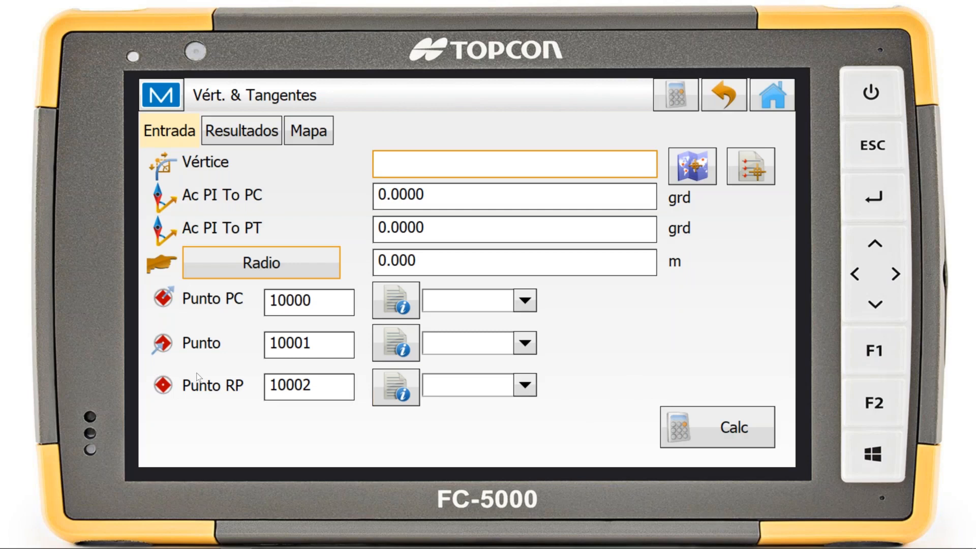
{"action": "left_click", "coordinate": [734, 87]}
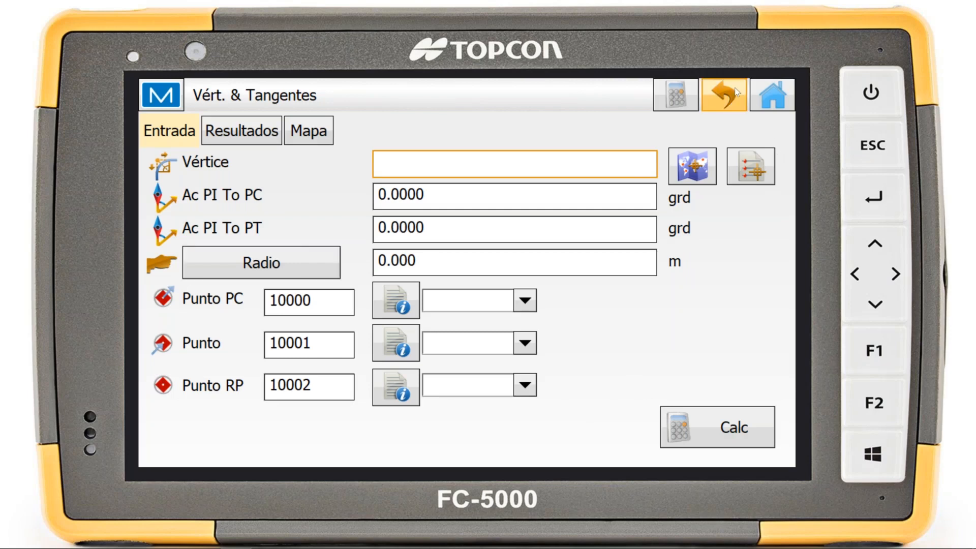
Open the Radios & Puntos calculation and pick point 1001 as Punto PC and 1002 as the end Punto from the map
{"action": "left_click", "coordinate": [502, 228]}
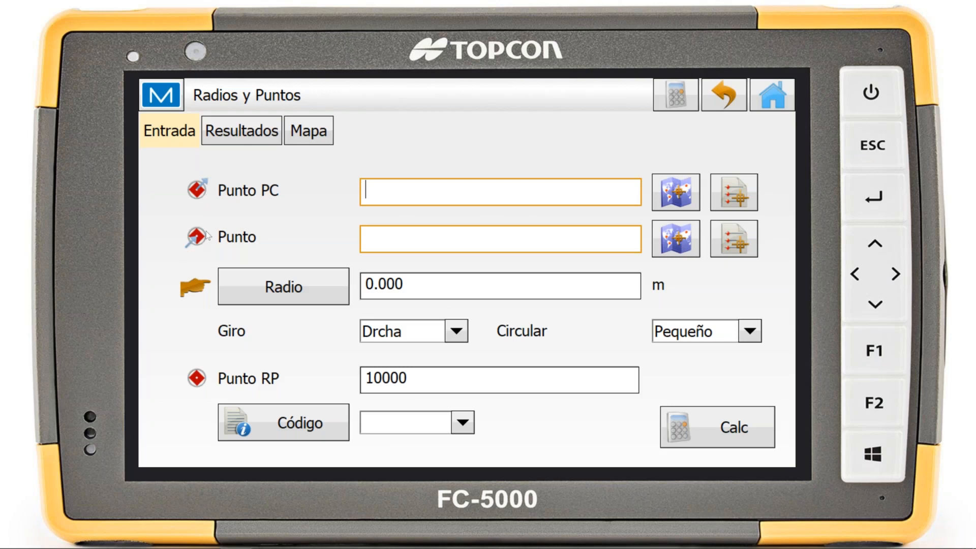
{"action": "left_click", "coordinate": [684, 198]}
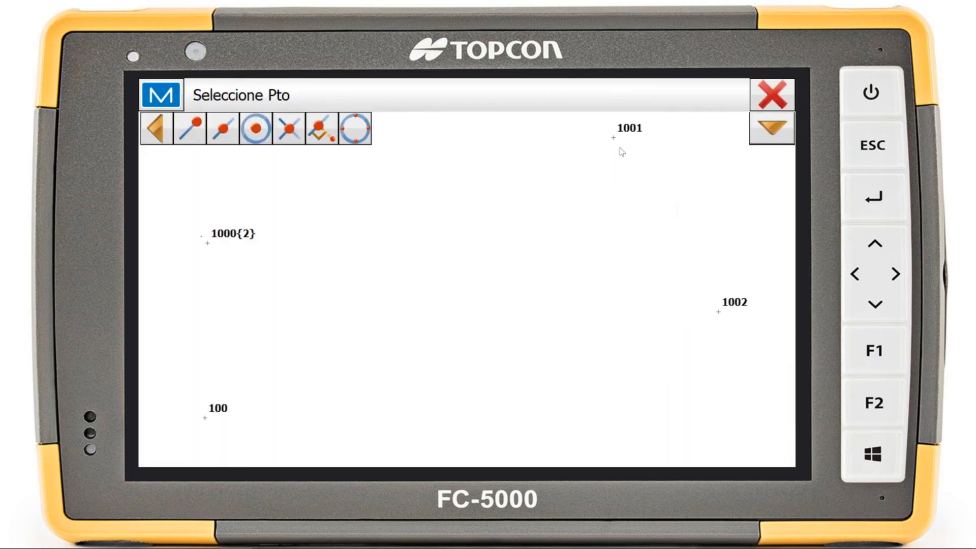
{"action": "left_click", "coordinate": [620, 147]}
{"action": "left_click", "coordinate": [668, 247]}
{"action": "left_click", "coordinate": [716, 304]}
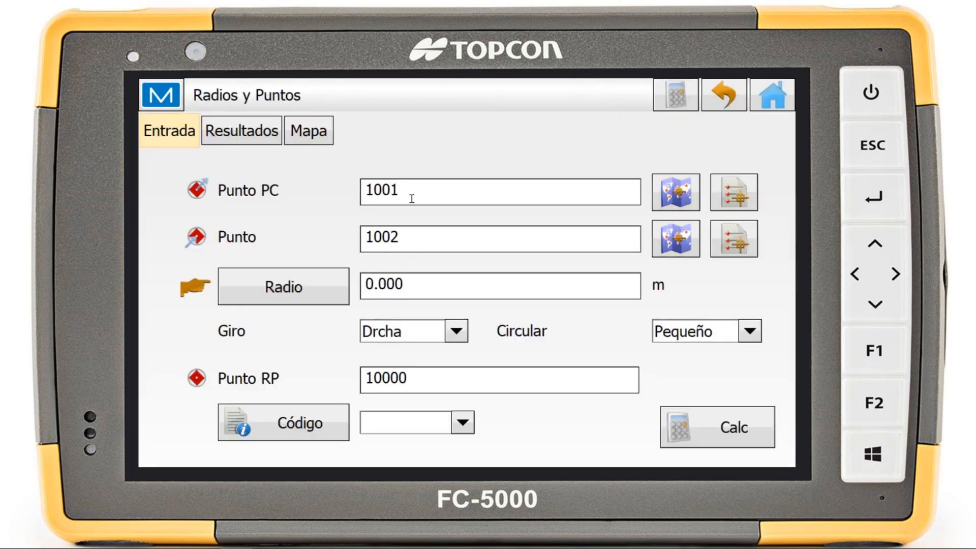
Set the curve's Radio to 500 m and keep its Giro as Drcha
{"action": "left_click", "coordinate": [418, 284]}
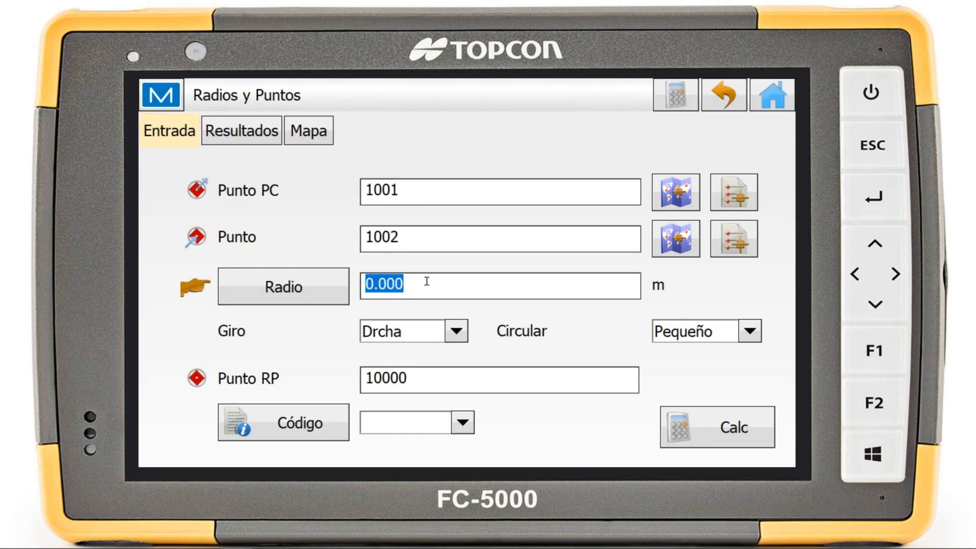
{"action": "type", "text": "500"}
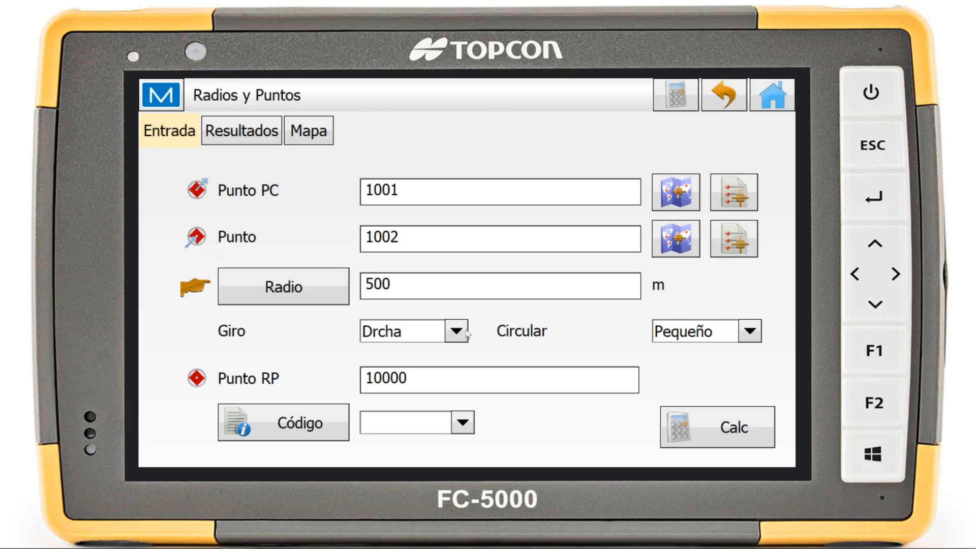
{"action": "left_click", "coordinate": [436, 379]}
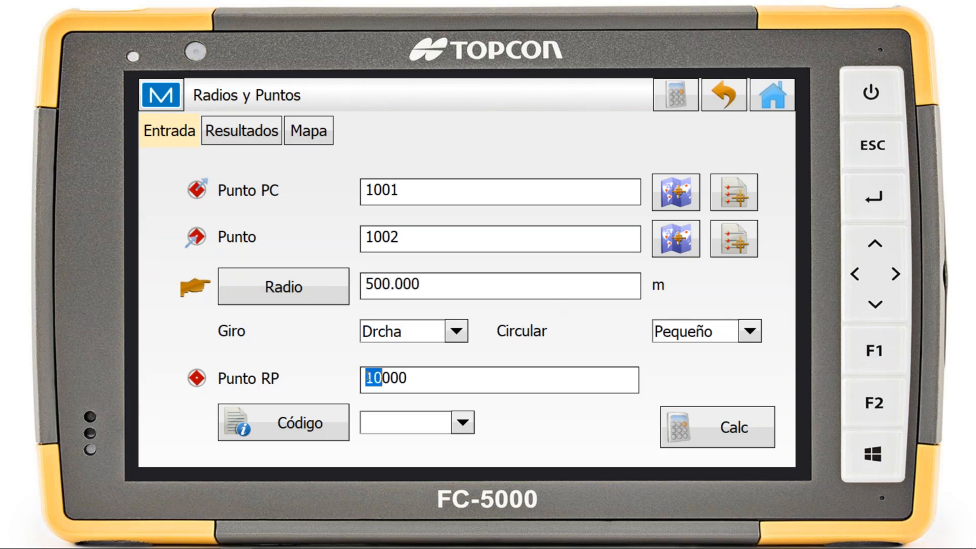
{"action": "double_click", "coordinate": [418, 382]}
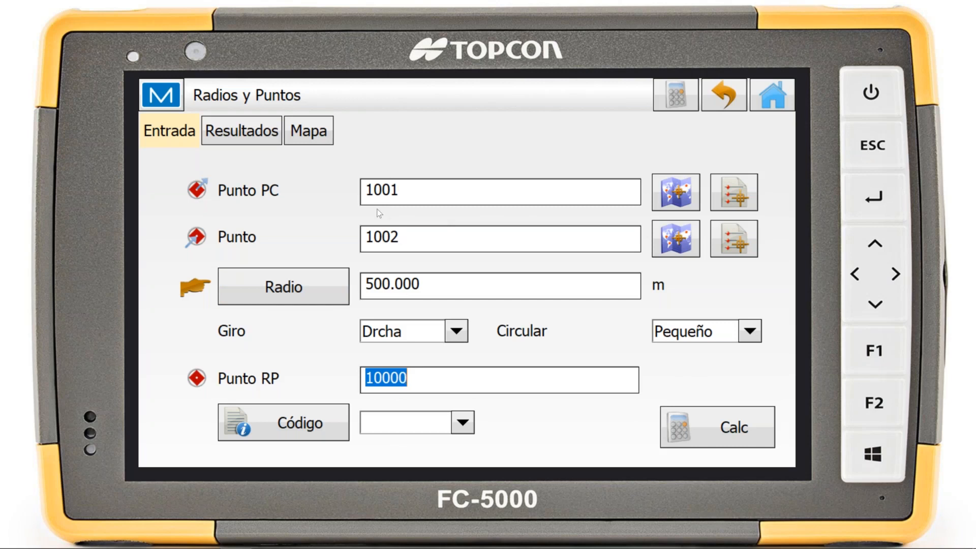
{"action": "left_click", "coordinate": [432, 335]}
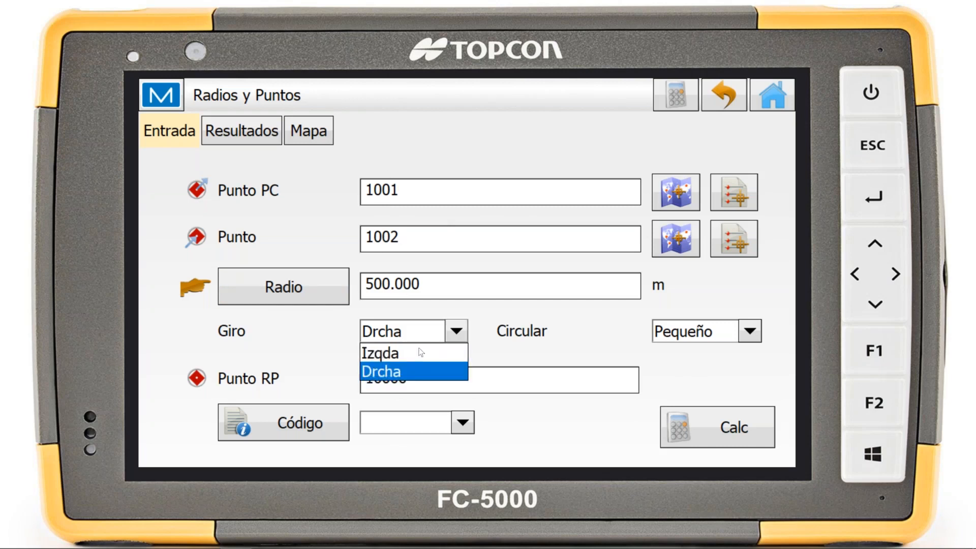
{"action": "left_click", "coordinate": [399, 372]}
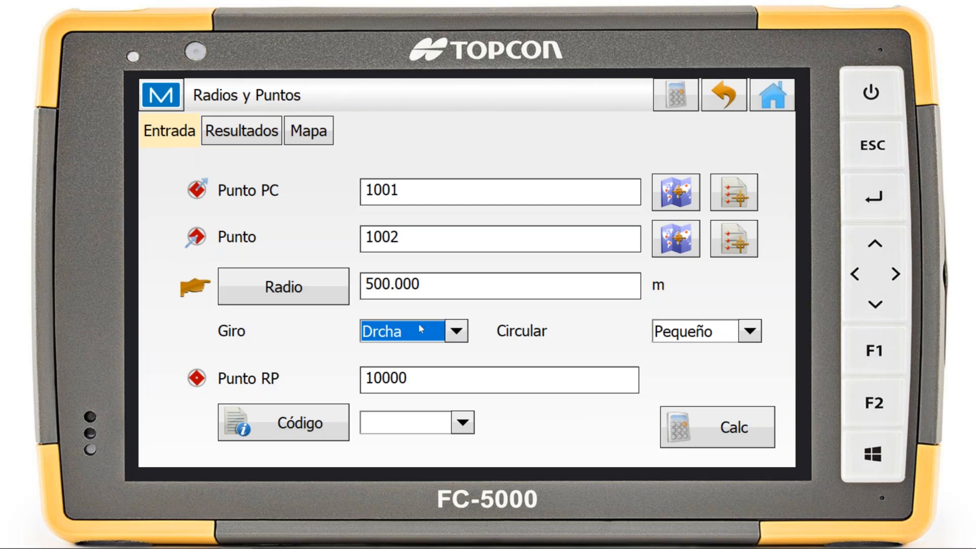
Calculate the Radios y Puntos curve, review its elements and its geometry on the map, and close the calculation
{"action": "left_click", "coordinate": [725, 436]}
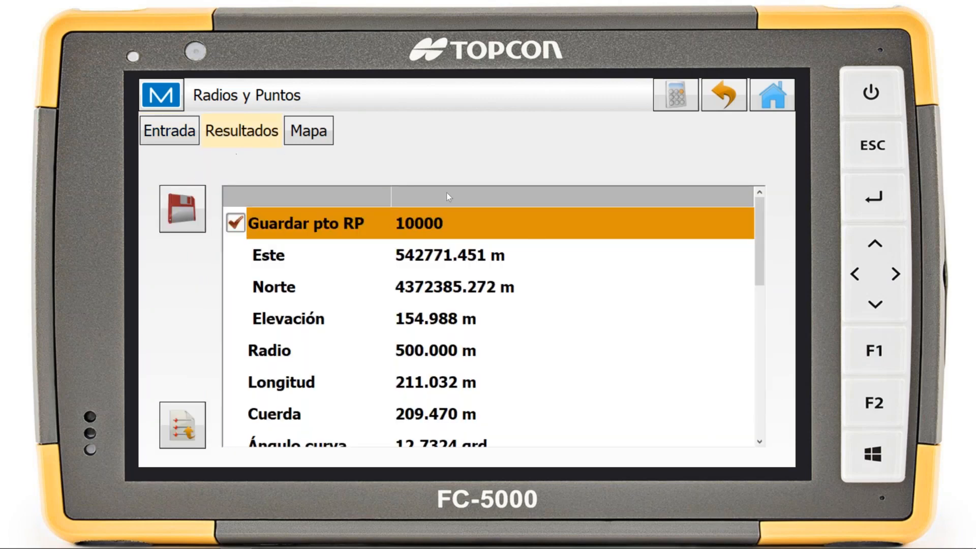
{"action": "scroll", "coordinate": [440, 245], "scroll_direction": "down", "scroll_amount": 6}
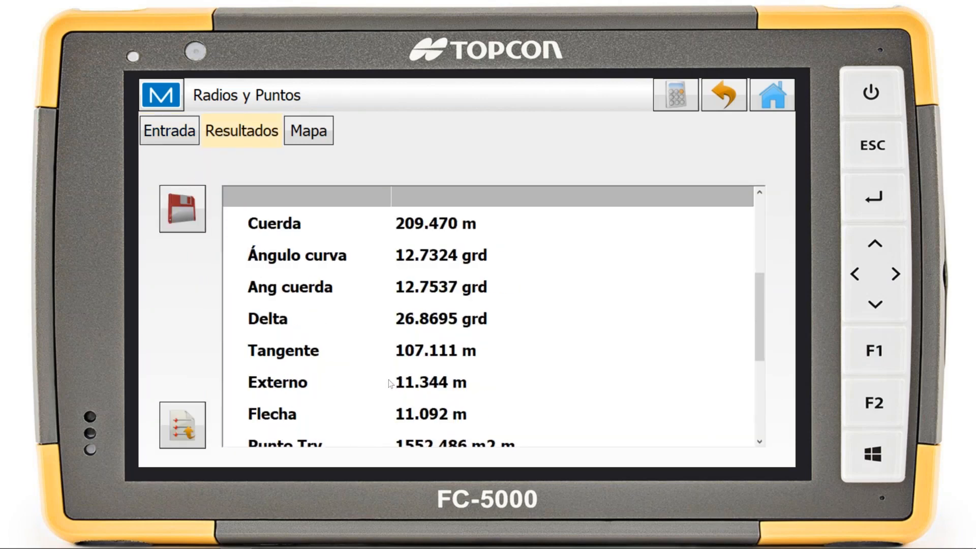
{"action": "left_click", "coordinate": [312, 132]}
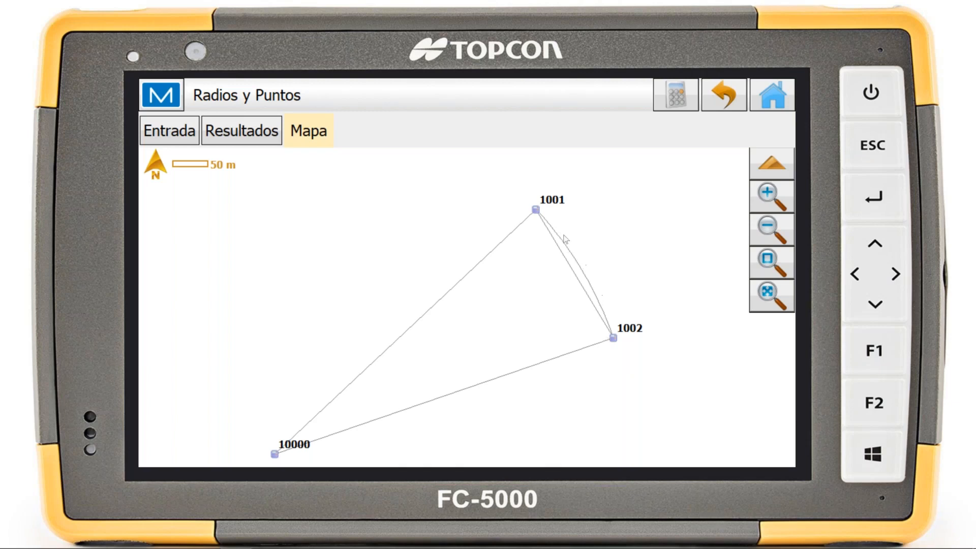
{"action": "left_click", "coordinate": [722, 100]}
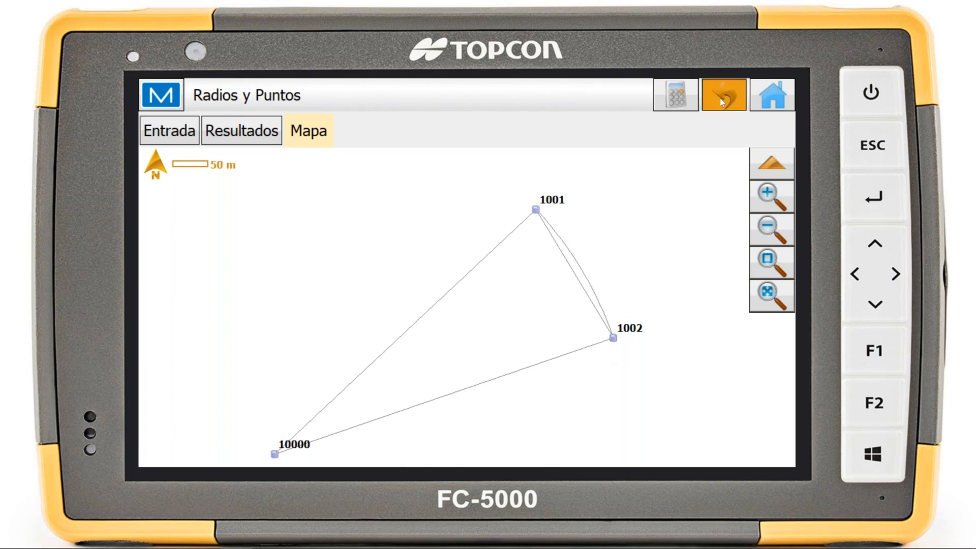
Open the Clotoide calculation and, for the Clot. Ent. type, set the Fin Radio to 50 m
{"action": "left_click", "coordinate": [627, 209]}
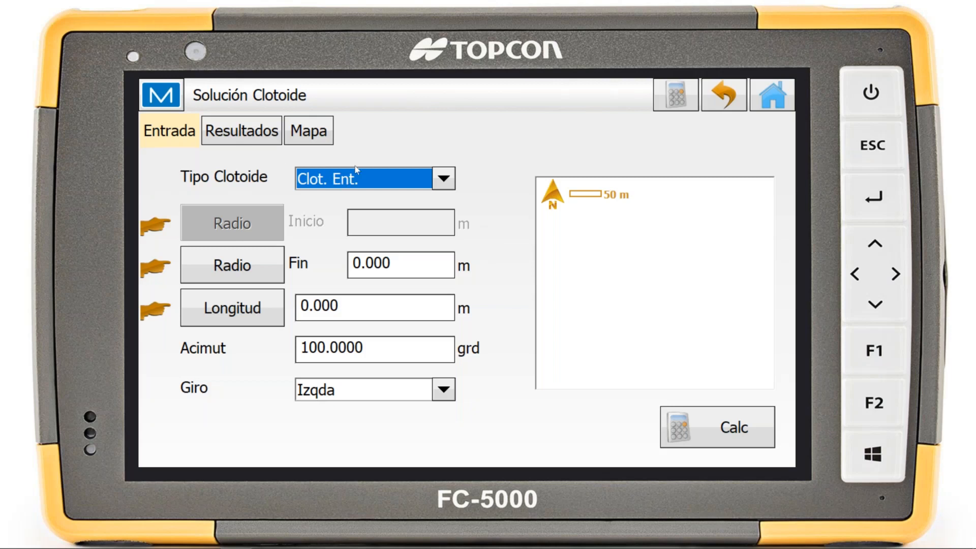
{"action": "left_click", "coordinate": [349, 185]}
{"action": "left_click", "coordinate": [349, 185]}
{"action": "left_click", "coordinate": [264, 262]}
{"action": "left_click", "coordinate": [261, 264]}
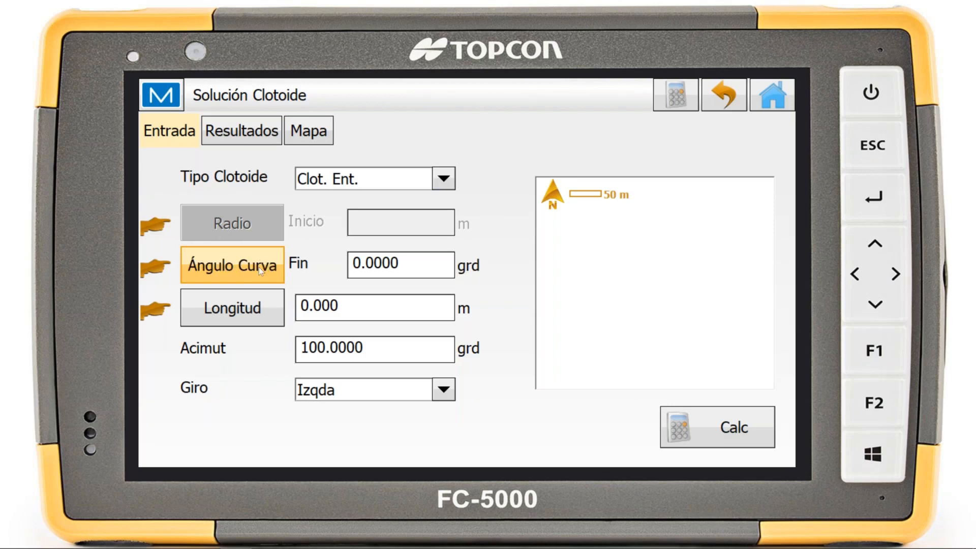
{"action": "left_click", "coordinate": [260, 264]}
{"action": "left_click", "coordinate": [414, 271]}
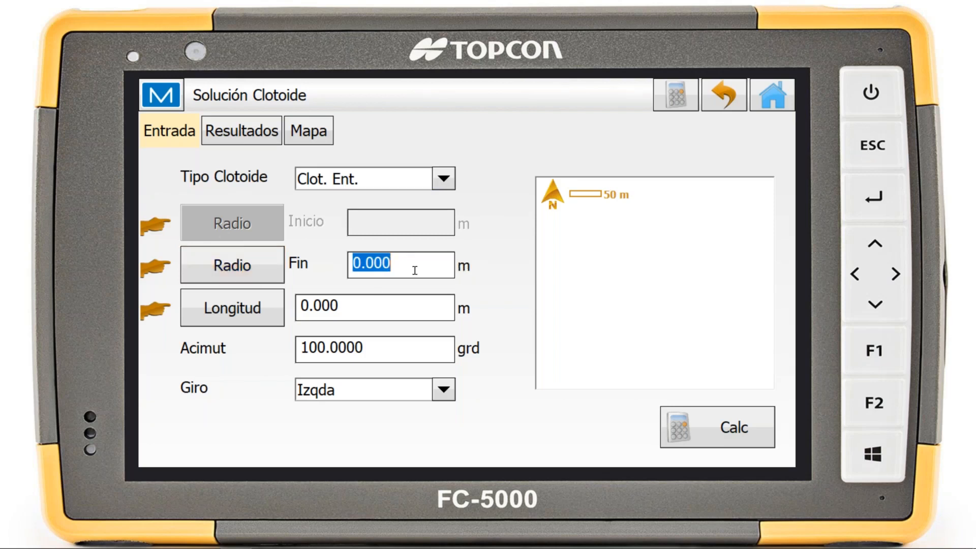
{"action": "type", "text": "50"}
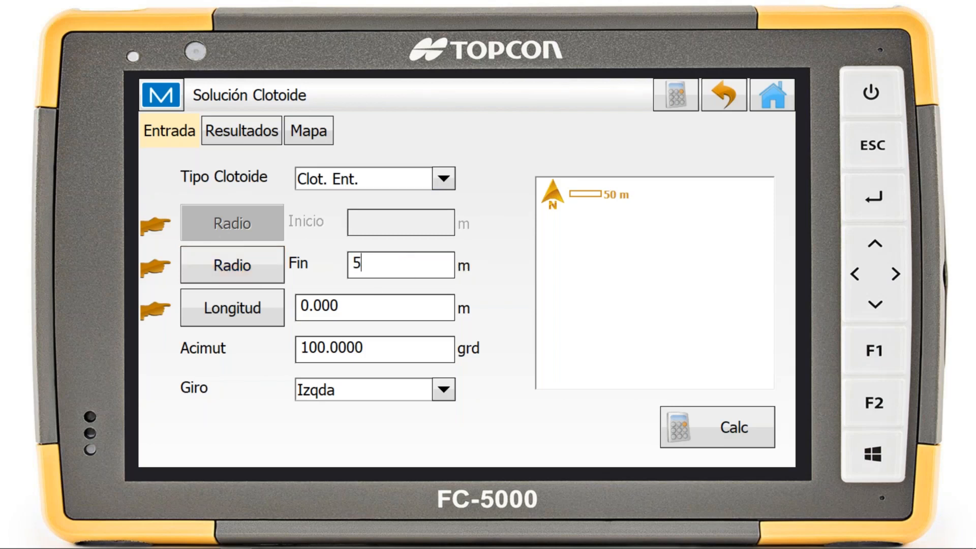
{"action": "left_click", "coordinate": [342, 315]}
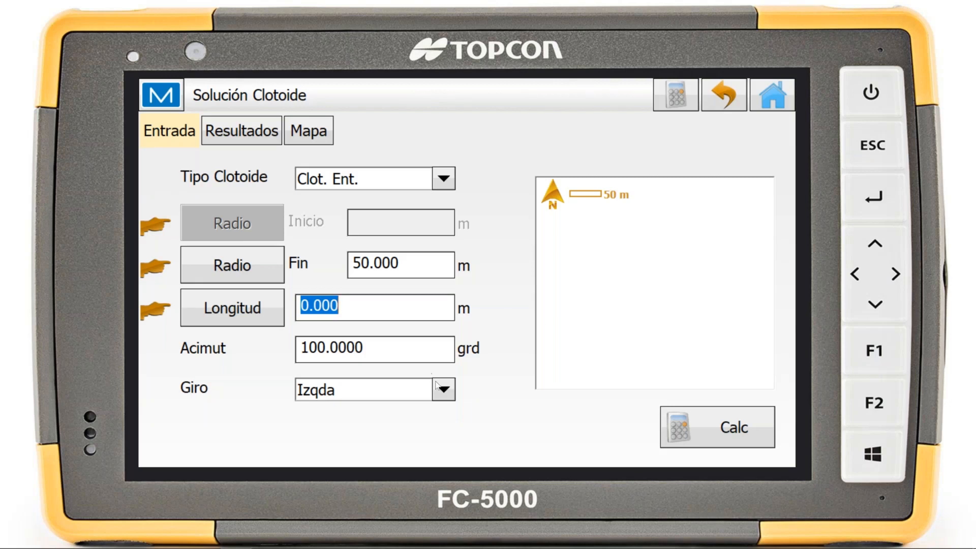
Review the list of elements the clothoid solution reports, then leave the calculation
{"action": "left_click", "coordinate": [247, 133]}
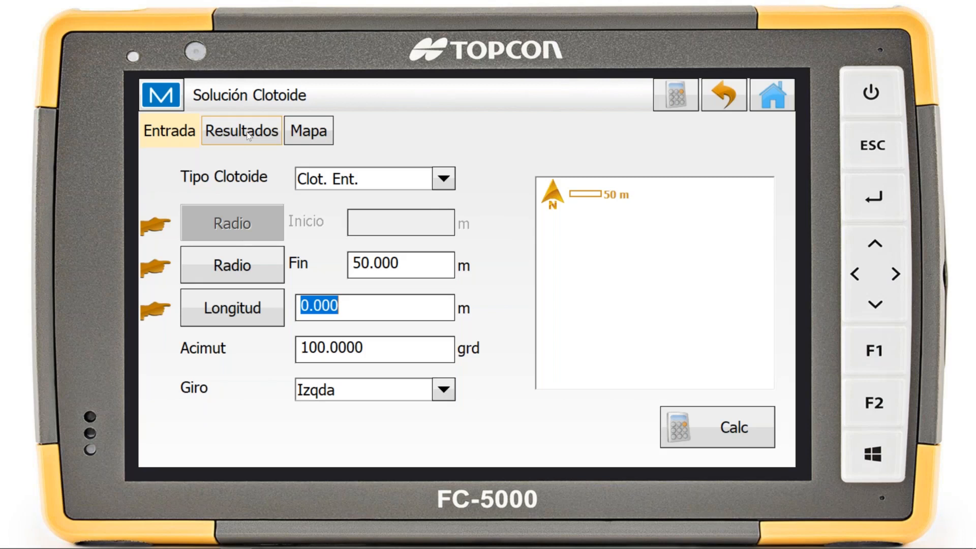
{"action": "scroll", "coordinate": [369, 313], "scroll_direction": "down", "scroll_amount": 3}
{"action": "scroll", "coordinate": [361, 318], "scroll_direction": "up", "scroll_amount": 3}
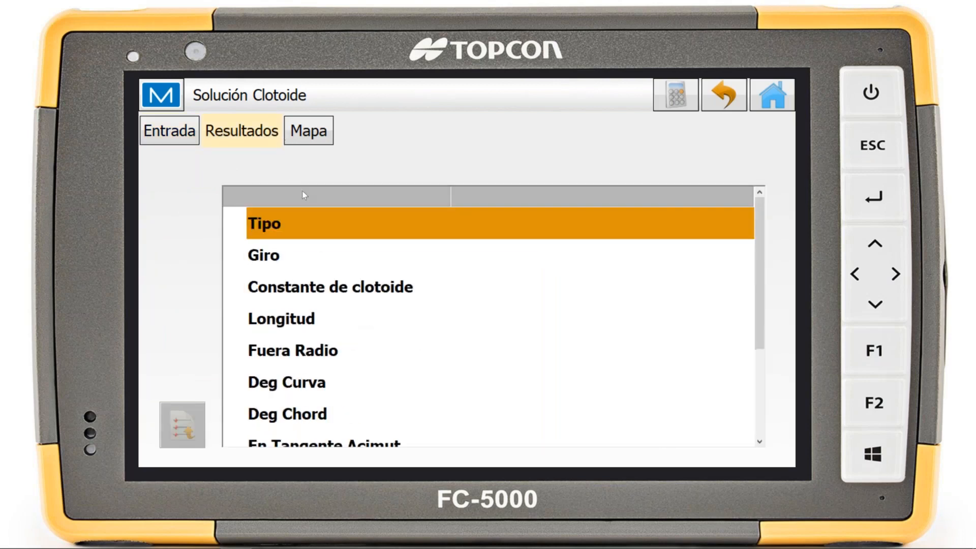
{"action": "left_click", "coordinate": [166, 127]}
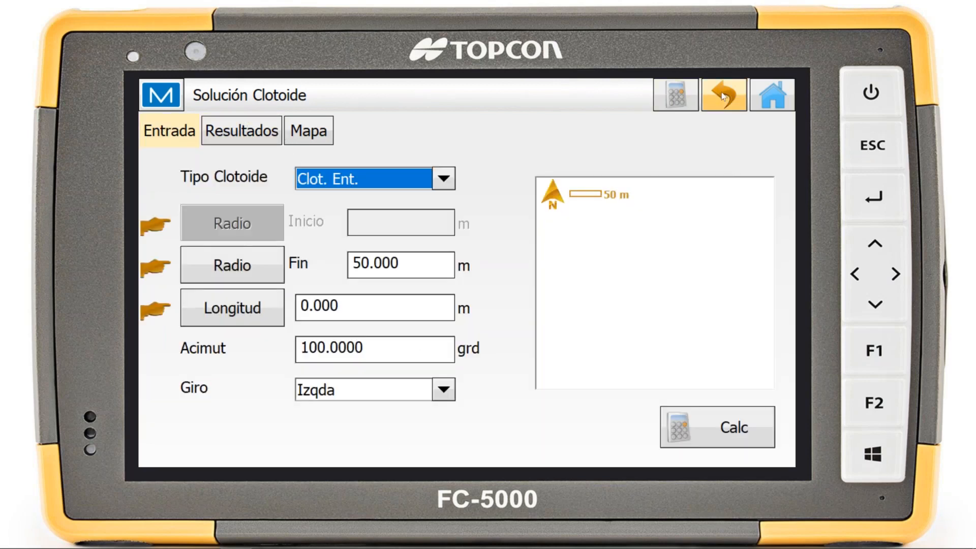
{"action": "left_click", "coordinate": [723, 97]}
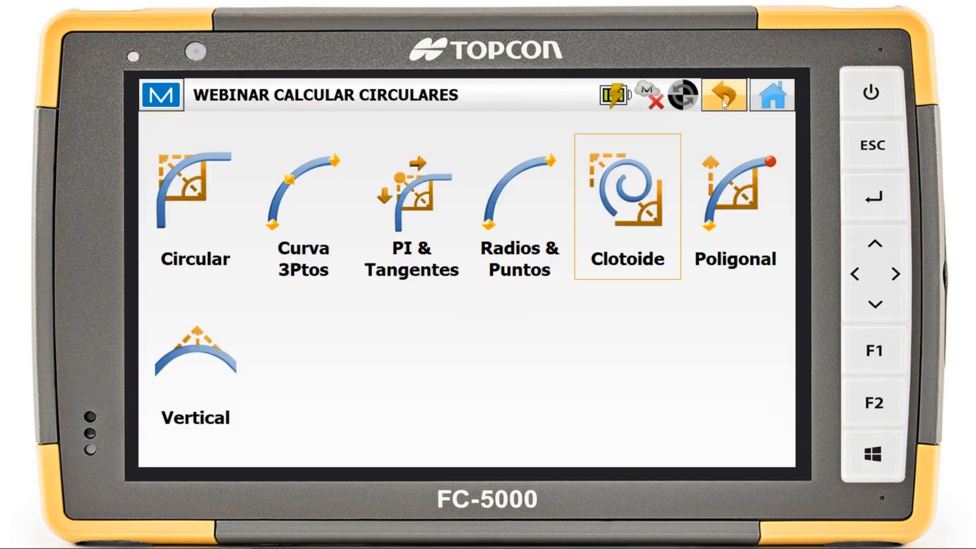
Open the Poligonal curve calculation and pick point 1002 as its Punto PC from the map
{"action": "left_click", "coordinate": [744, 218]}
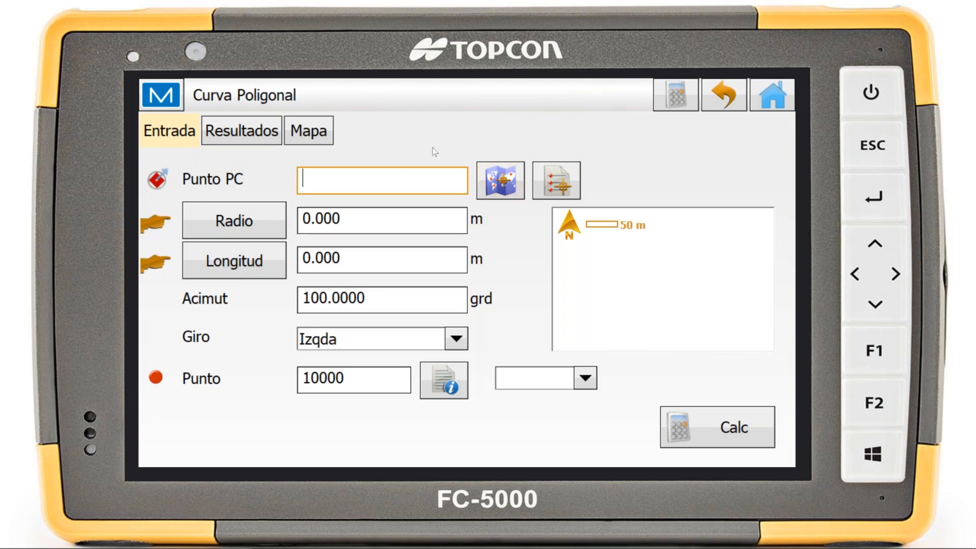
{"action": "left_click", "coordinate": [500, 198]}
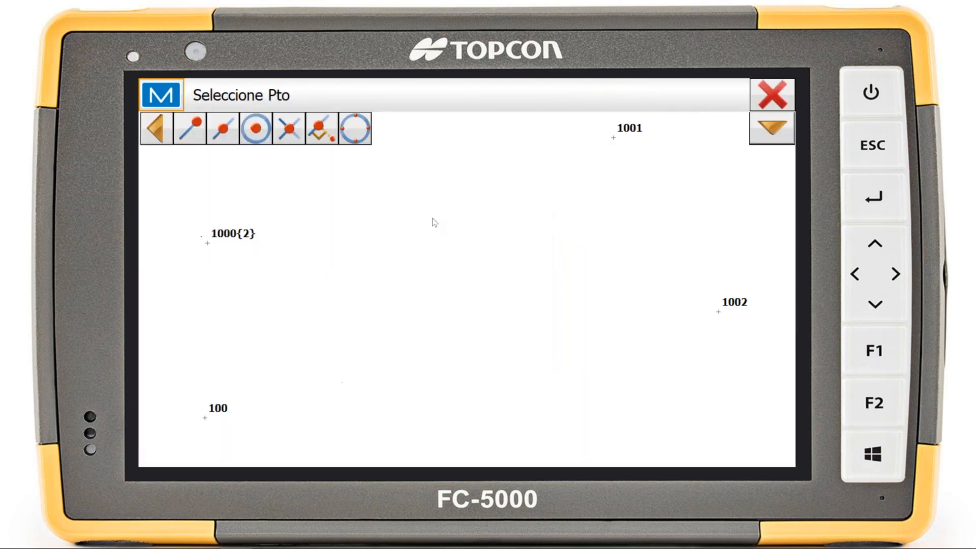
{"action": "left_click", "coordinate": [719, 312]}
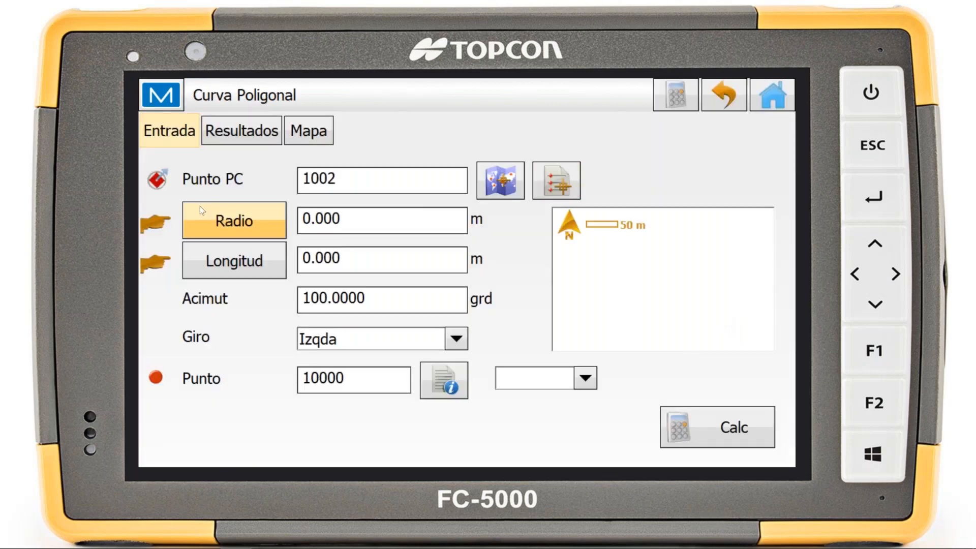
Point out the Punto name of the traverse curve and set its Acimut to 0 grd
{"action": "left_click", "coordinate": [356, 379]}
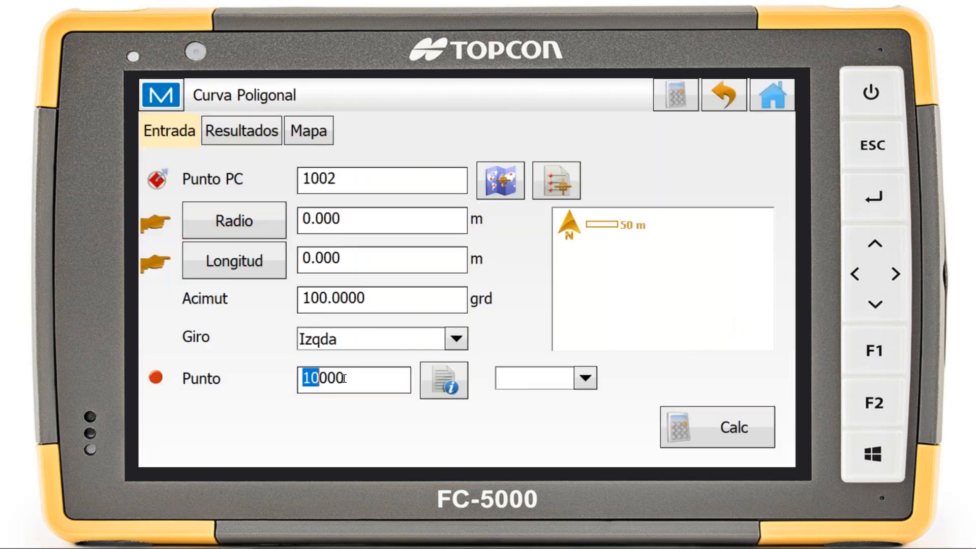
{"action": "left_click_drag", "start_coordinate": [381, 377], "coordinate": [300, 377]}
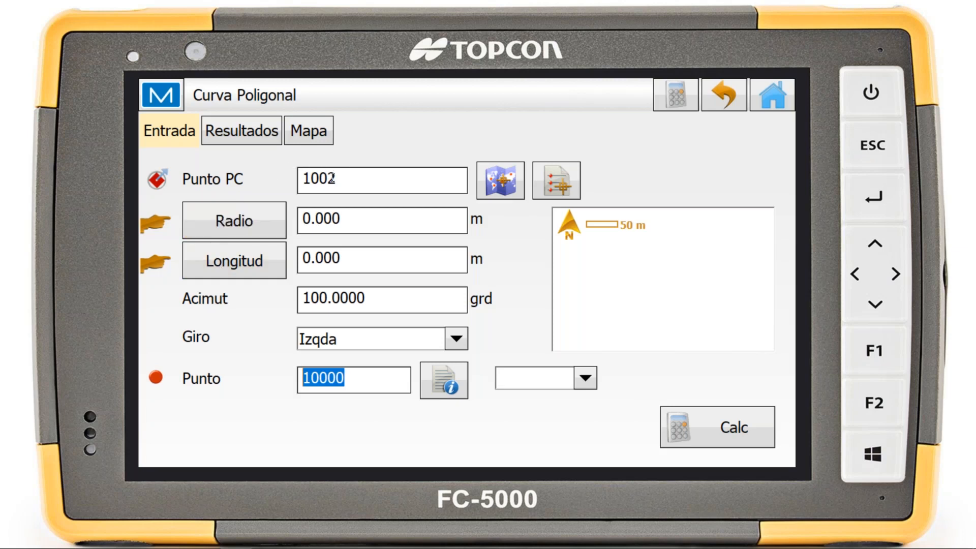
{"action": "left_click", "coordinate": [382, 291]}
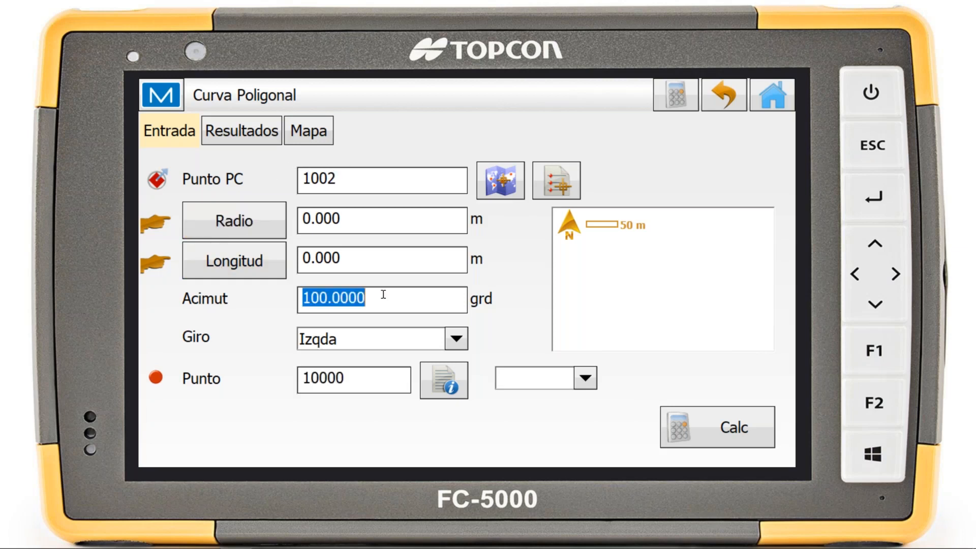
{"action": "type", "text": "0"}
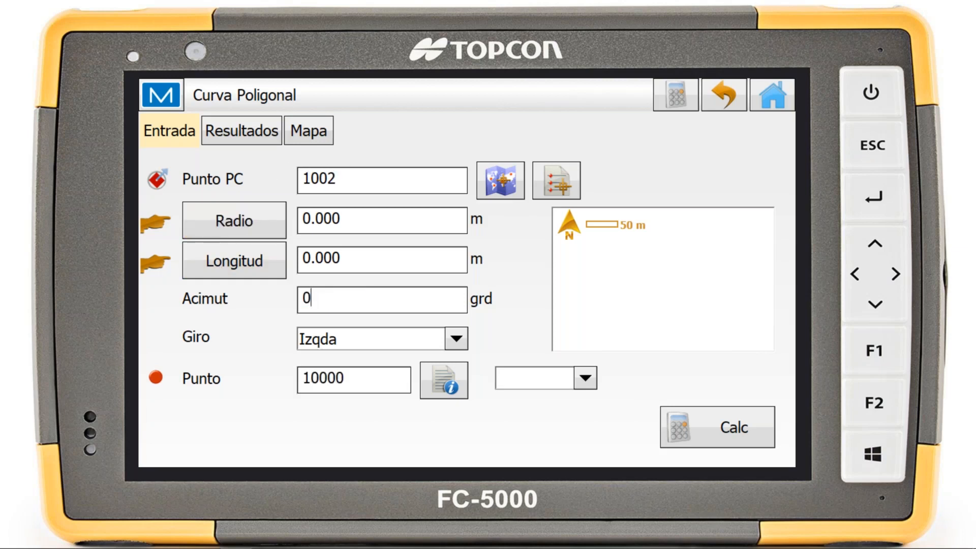
Set the traverse curve's Giro to Drcha and both Radio and Longitud to 50 m, and calculate it
{"action": "left_click", "coordinate": [456, 339]}
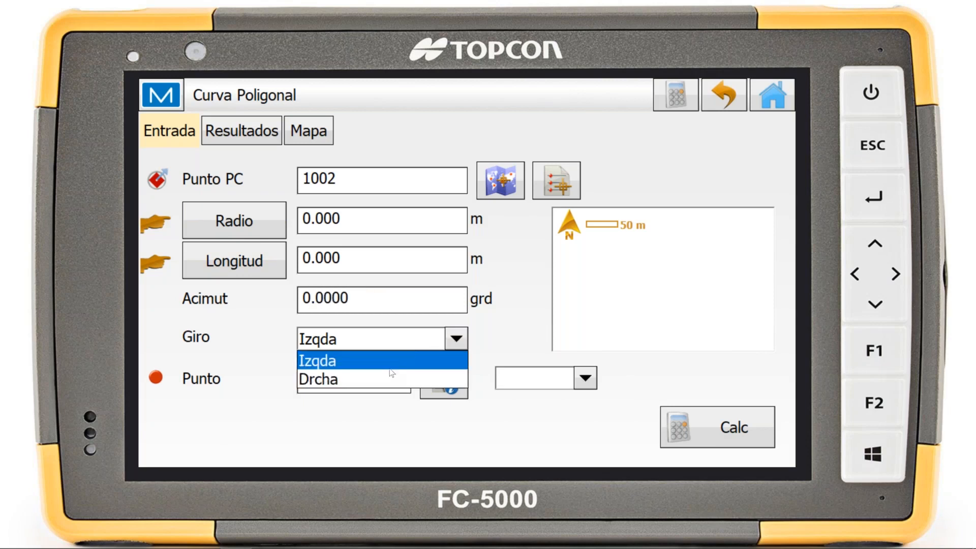
{"action": "left_click", "coordinate": [386, 379]}
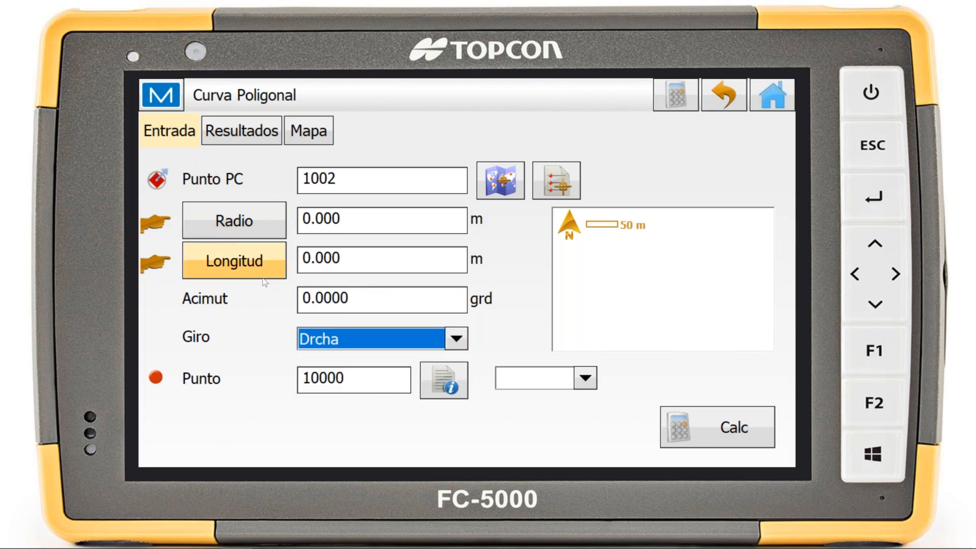
{"action": "left_click", "coordinate": [376, 216]}
{"action": "type", "text": "50"}
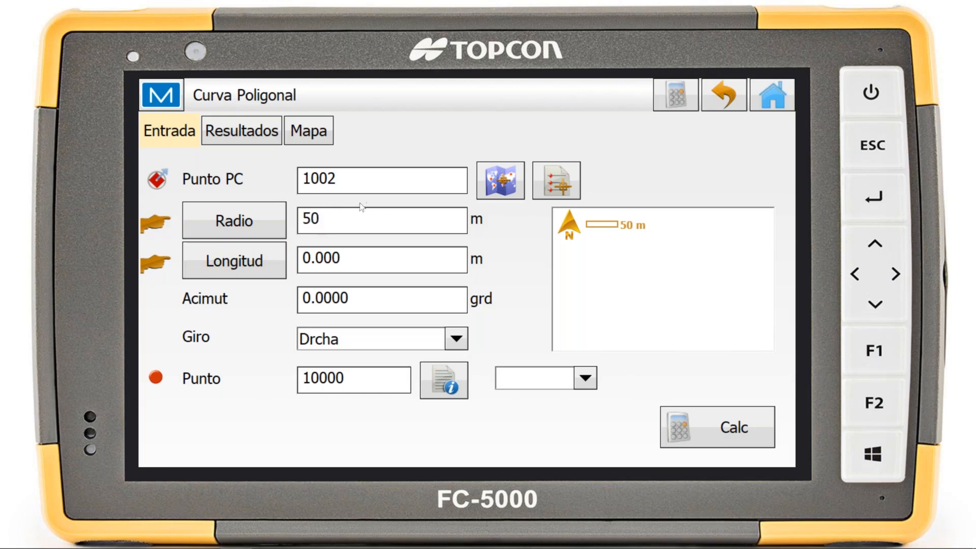
{"action": "left_click", "coordinate": [356, 249]}
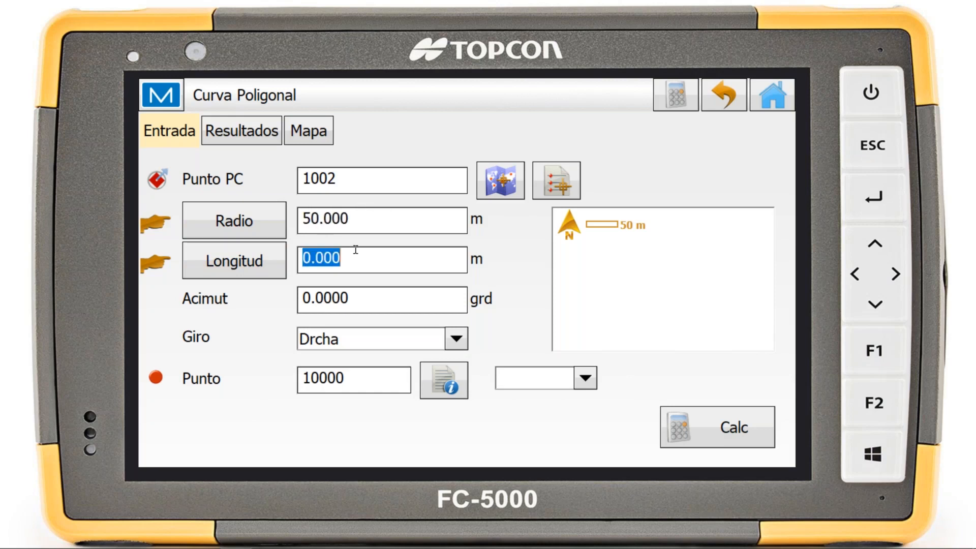
{"action": "type", "text": "50"}
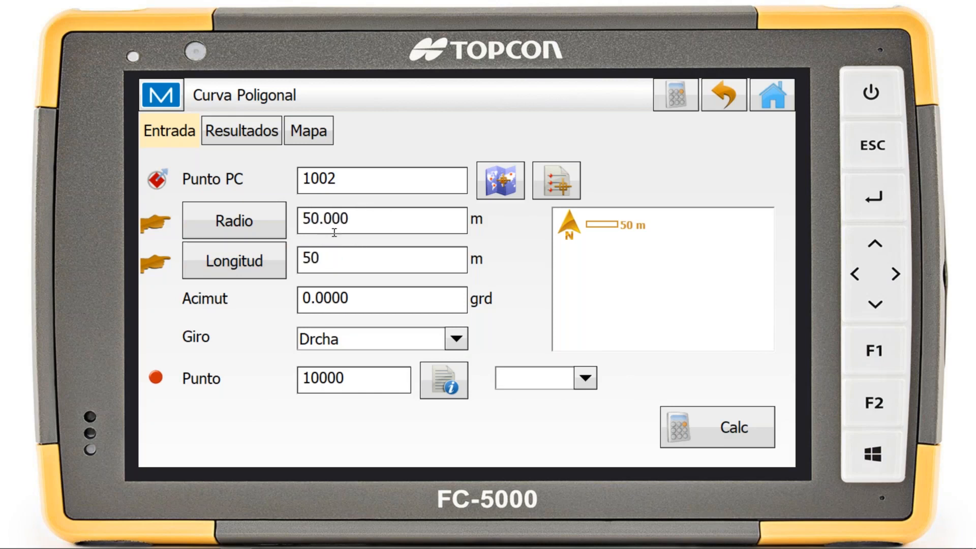
{"action": "left_click", "coordinate": [380, 220]}
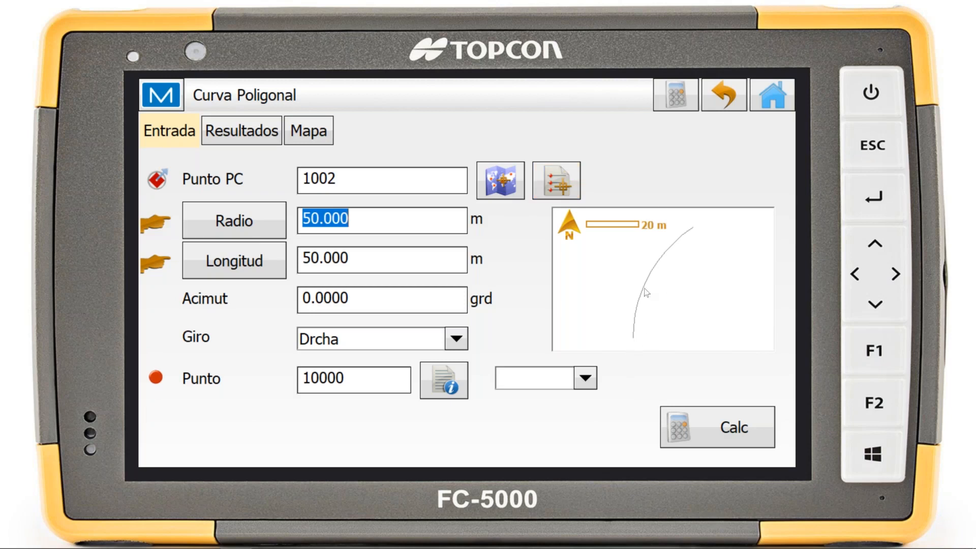
{"action": "left_click", "coordinate": [733, 409]}
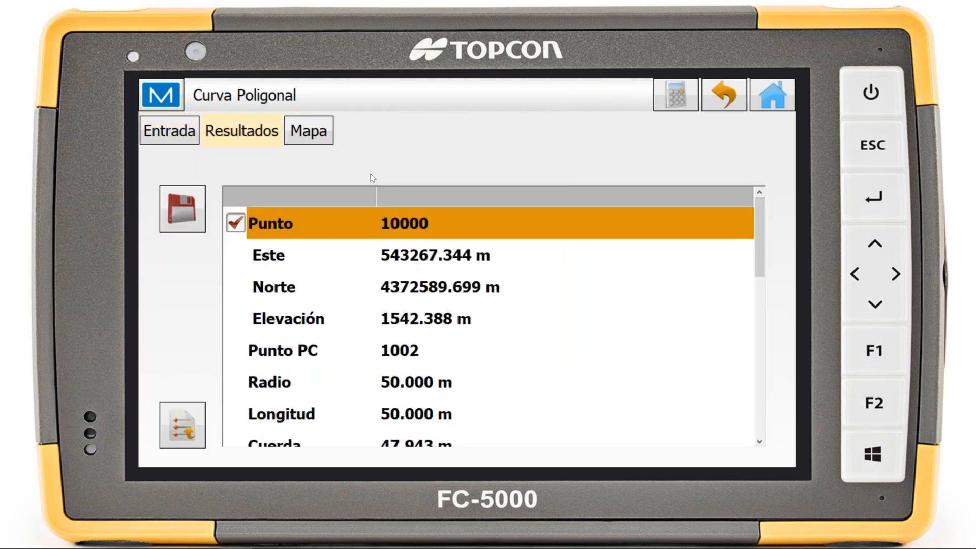
Review the traverse curve's results and its map drawing, and leave the calculation
{"action": "scroll", "coordinate": [334, 291], "scroll_direction": "down", "scroll_amount": 5}
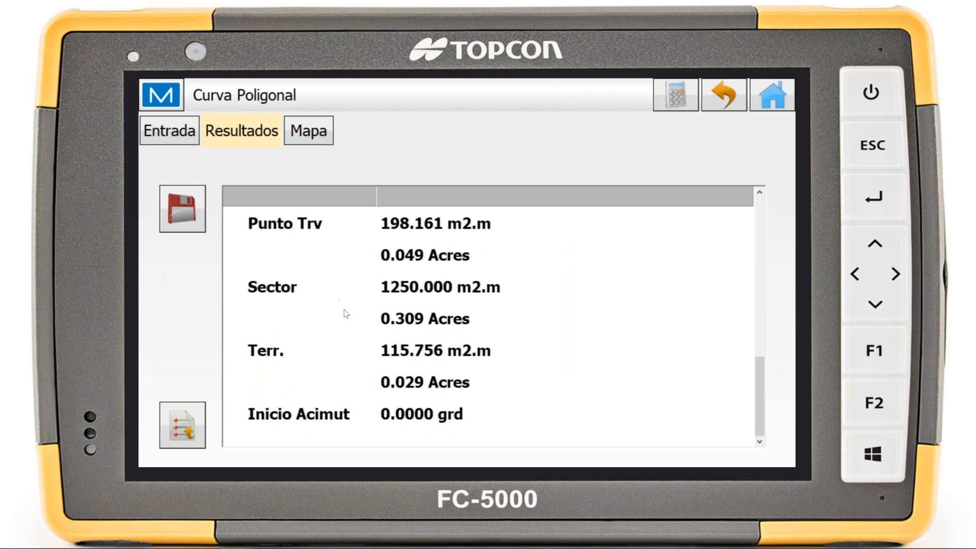
{"action": "scroll", "coordinate": [339, 316], "scroll_direction": "up", "scroll_amount": 5}
{"action": "left_click", "coordinate": [321, 129]}
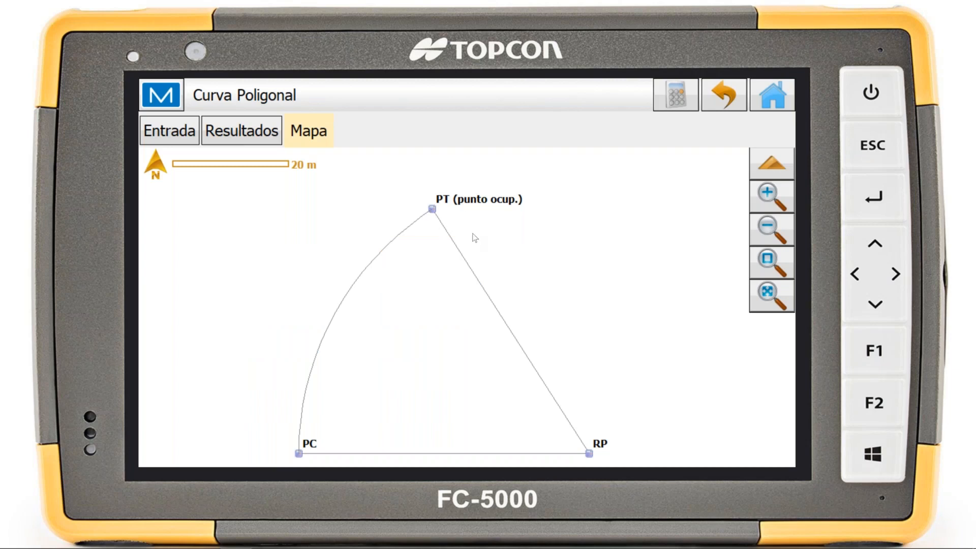
{"action": "left_click", "coordinate": [722, 96]}
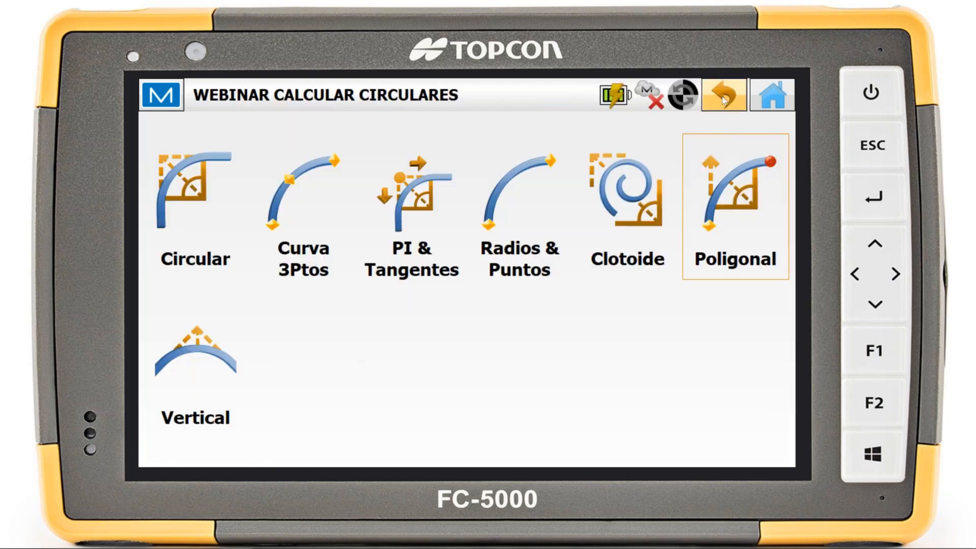
Open the Vertical curve calculation with the Longitud de curva method and set the Elevación PVC to 10 m
{"action": "left_click", "coordinate": [198, 389]}
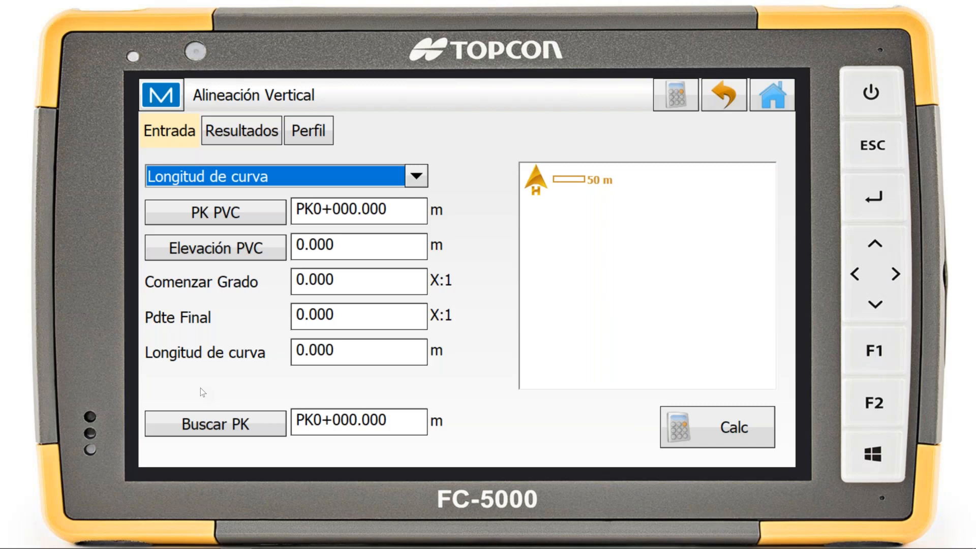
{"action": "left_click", "coordinate": [206, 430]}
{"action": "left_click", "coordinate": [289, 175]}
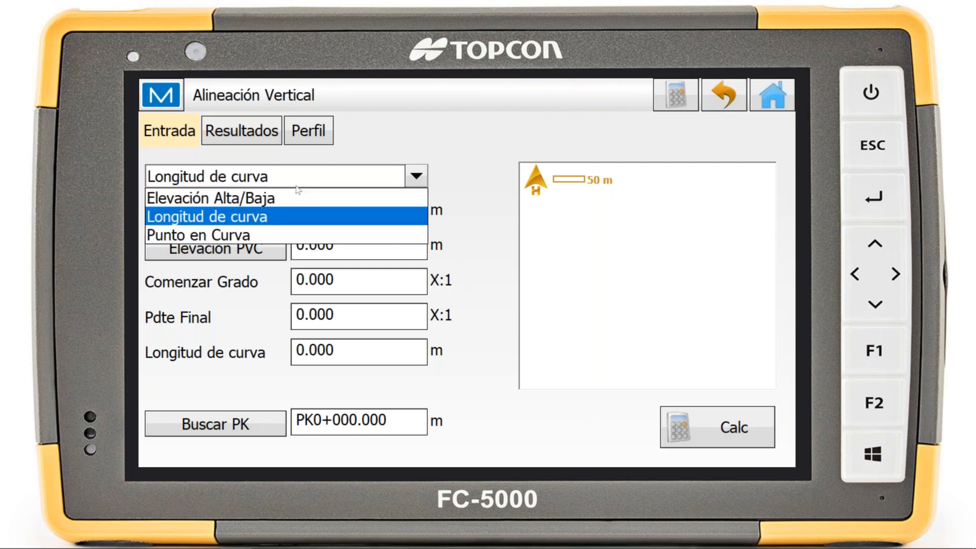
{"action": "left_click", "coordinate": [267, 216]}
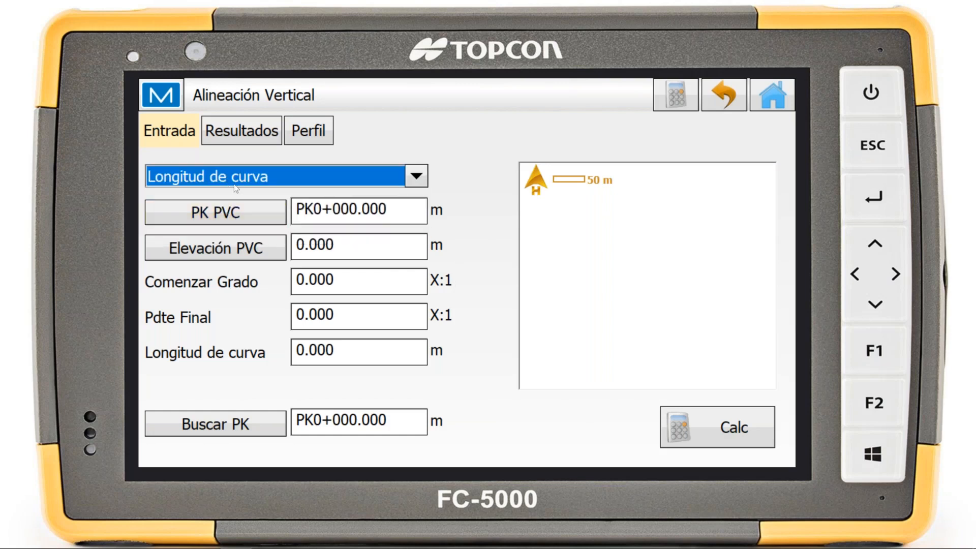
{"action": "left_click", "coordinate": [404, 220]}
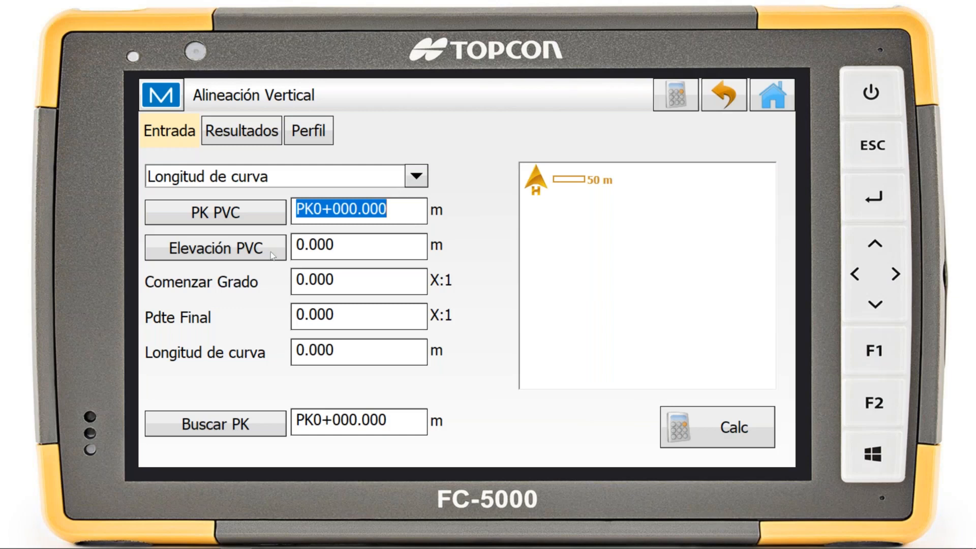
{"action": "left_click", "coordinate": [347, 252]}
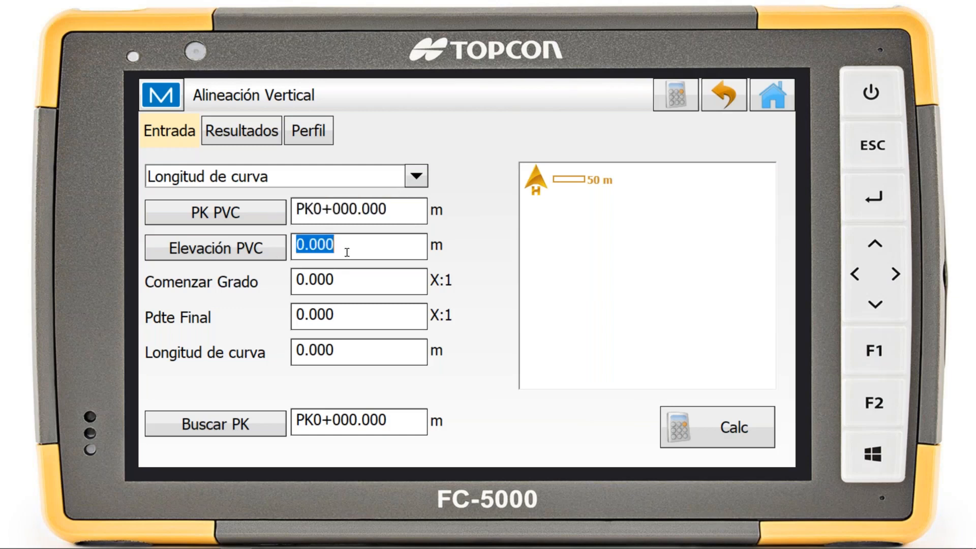
{"action": "type", "text": "10"}
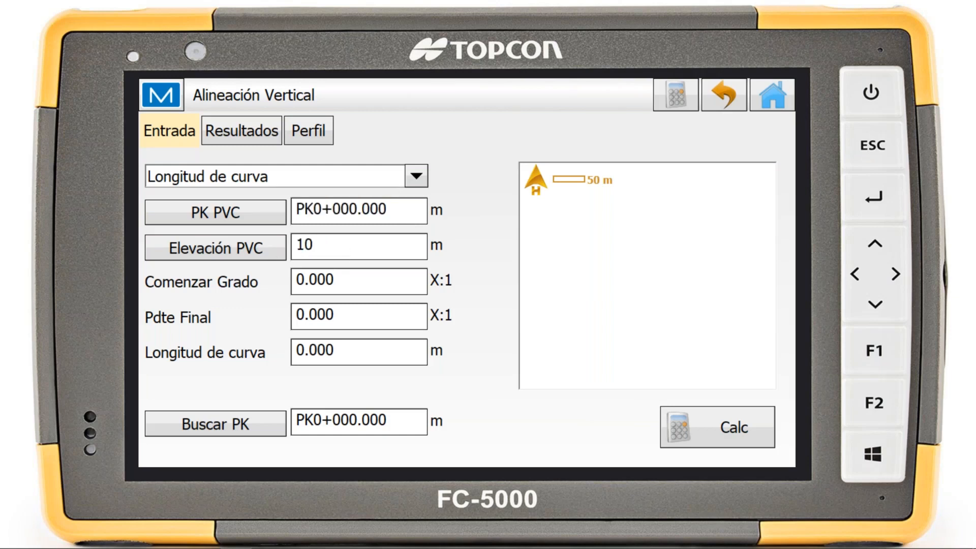
Set the vertical curve's Comenzar Grado to 3 and its Pdte Final to -3
{"action": "left_click", "coordinate": [352, 272]}
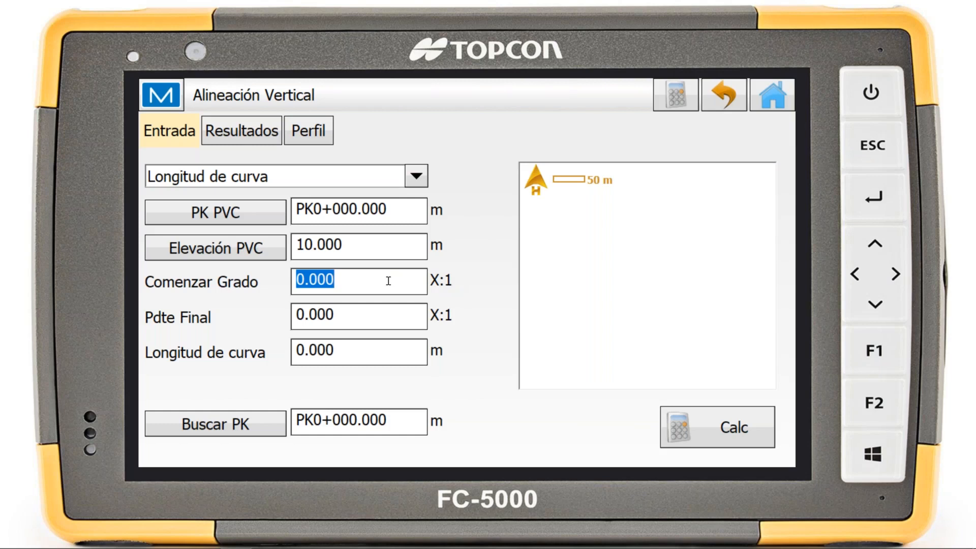
{"action": "type", "text": "3"}
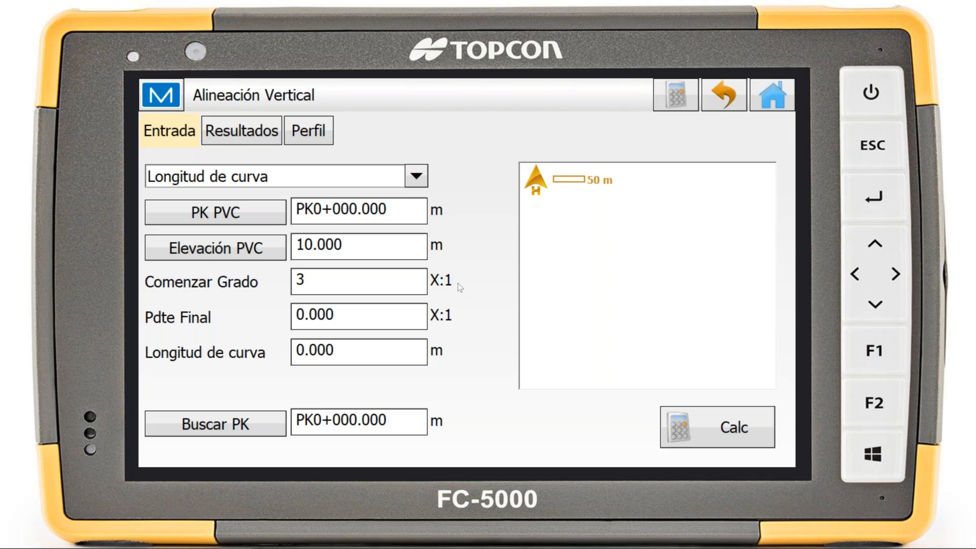
{"action": "left_click", "coordinate": [350, 322]}
{"action": "left_click", "coordinate": [379, 325]}
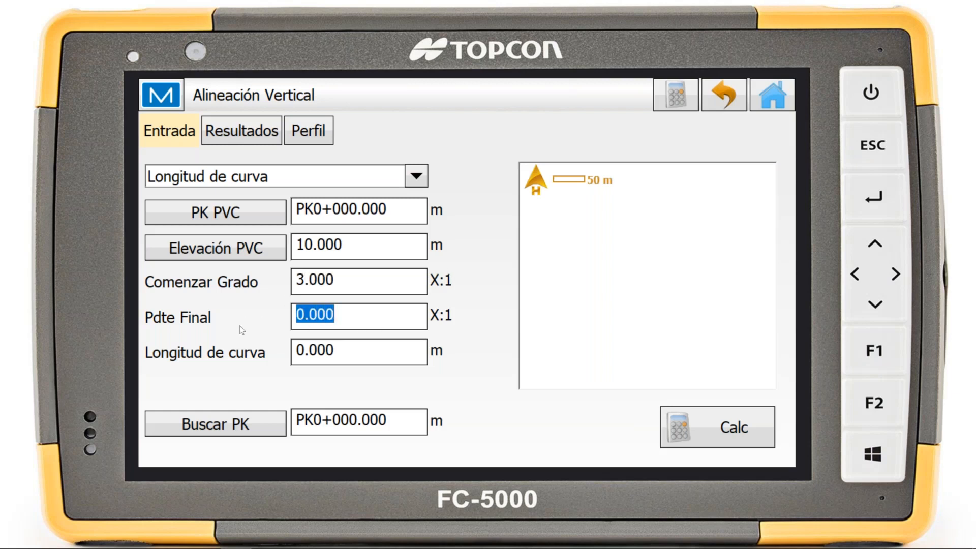
{"action": "type", "text": "-3"}
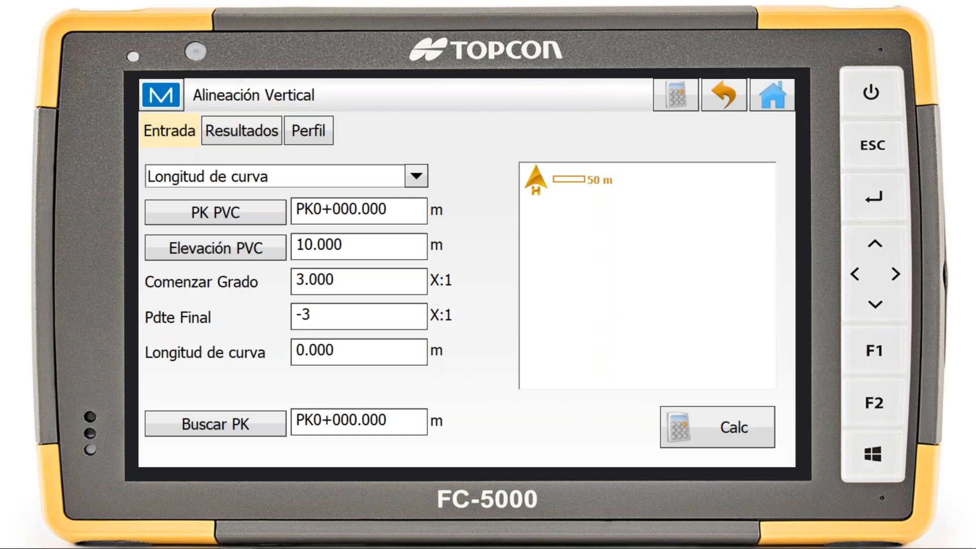
{"action": "left_click", "coordinate": [385, 275]}
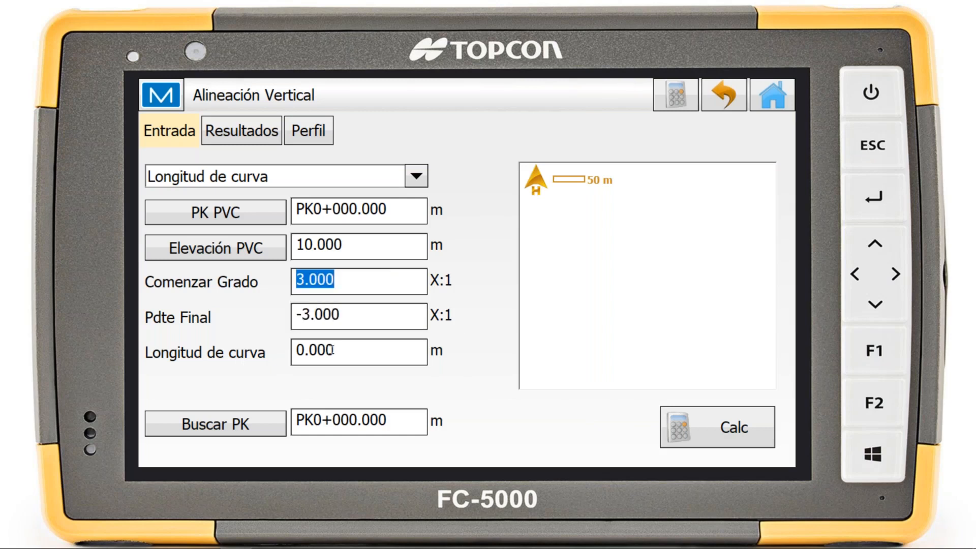
Set the Longitud de curva to 100 m and calculate the vertical alignment
{"action": "left_click", "coordinate": [362, 356]}
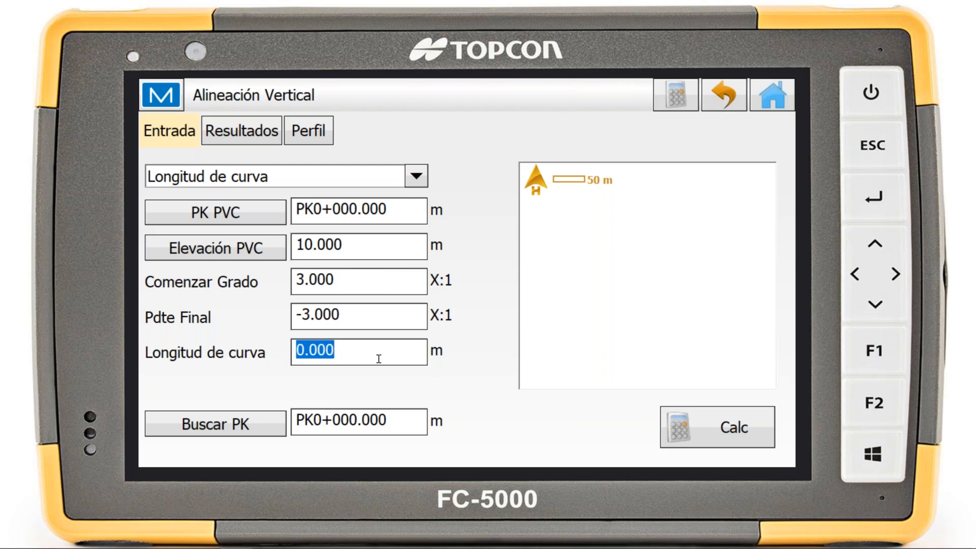
{"action": "type", "text": "100"}
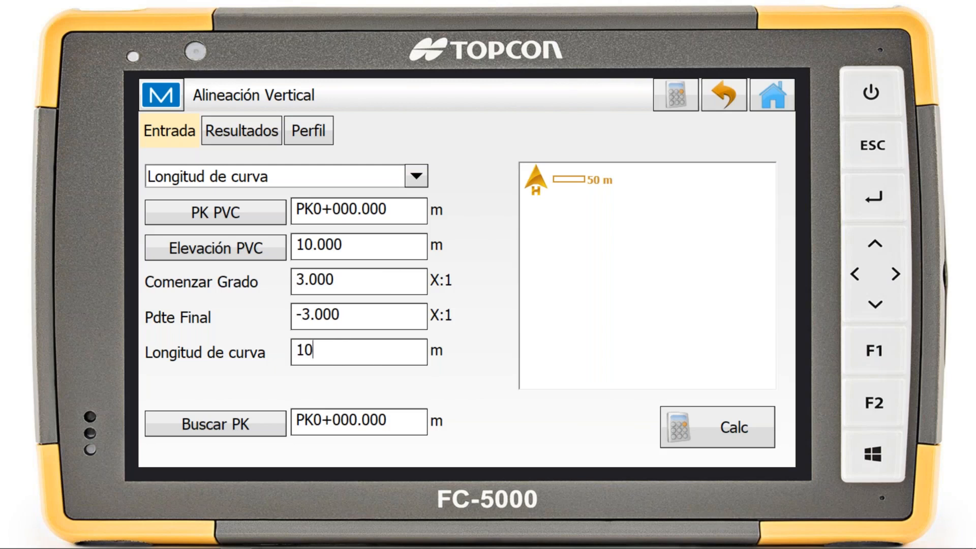
{"action": "left_click", "coordinate": [747, 424]}
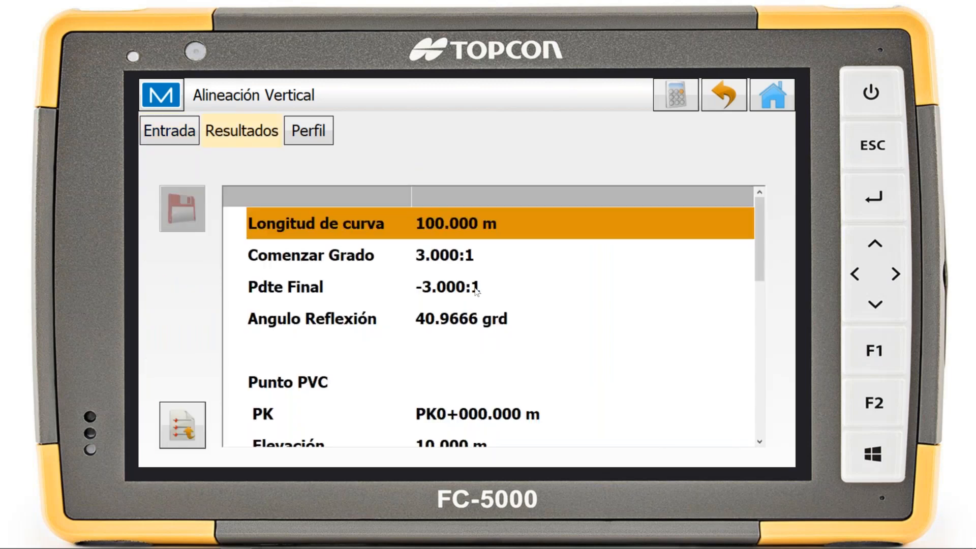
Review the vertical alignment's results and its profile drawing, and leave the calculation
{"action": "scroll", "coordinate": [338, 271], "scroll_direction": "down", "scroll_amount": 5}
{"action": "scroll", "coordinate": [338, 270], "scroll_direction": "up", "scroll_amount": 2}
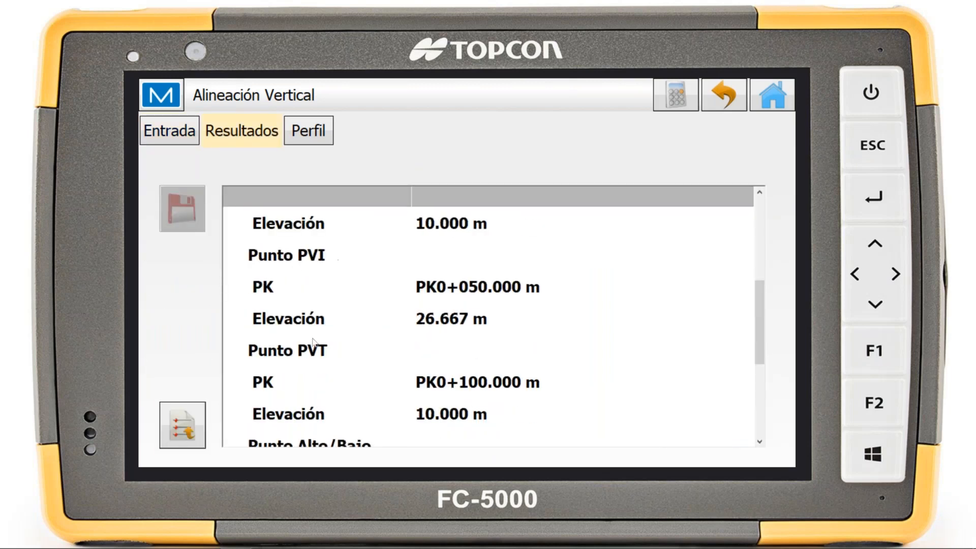
{"action": "scroll", "coordinate": [320, 347], "scroll_direction": "down", "scroll_amount": 1}
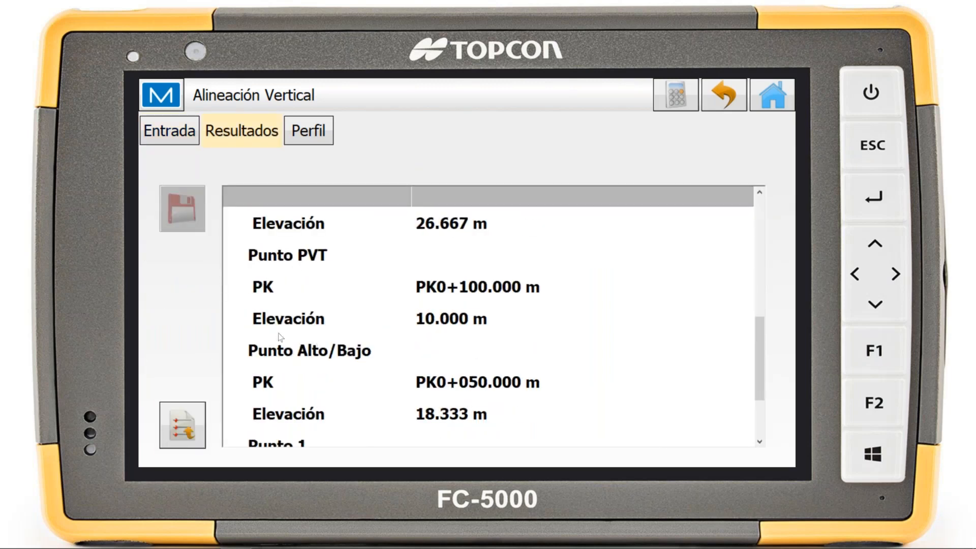
{"action": "left_click", "coordinate": [317, 139]}
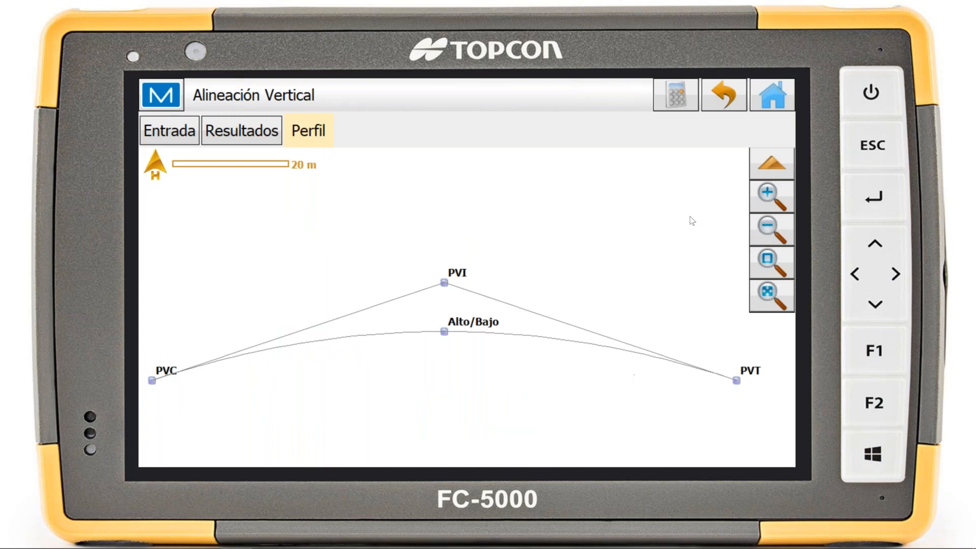
{"action": "left_click", "coordinate": [729, 96]}
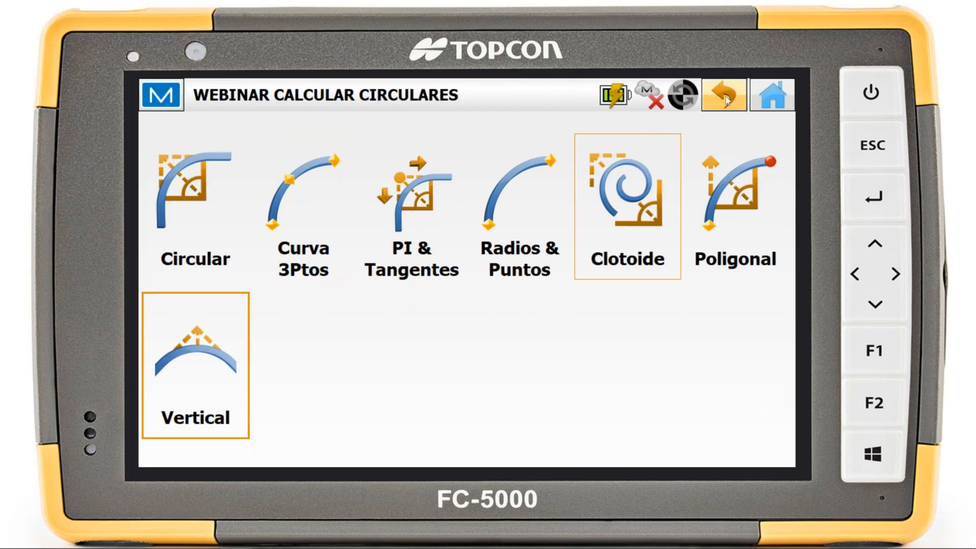
Return from the curve tools to the COGO calculations and open the GeoRef tool Rotar
{"action": "left_click", "coordinate": [725, 96]}
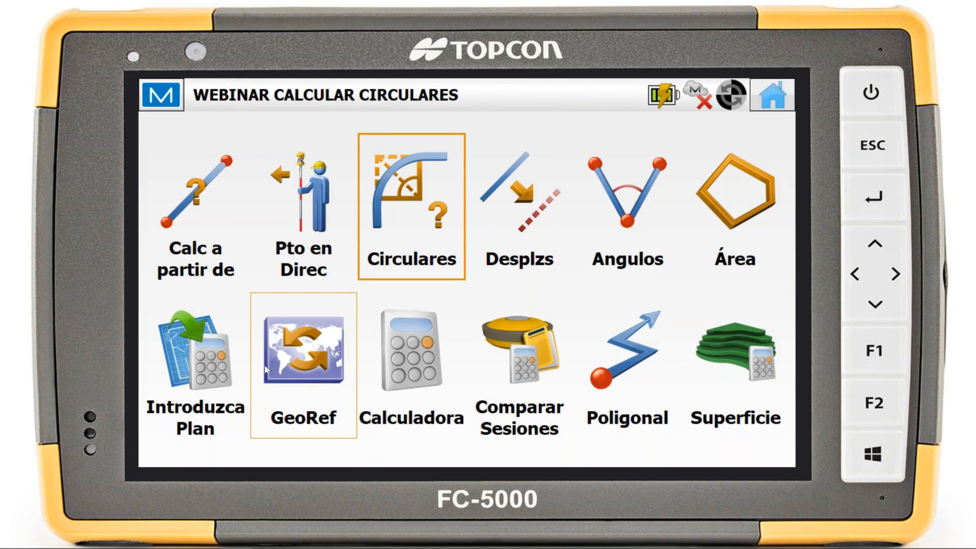
{"action": "left_click", "coordinate": [308, 362]}
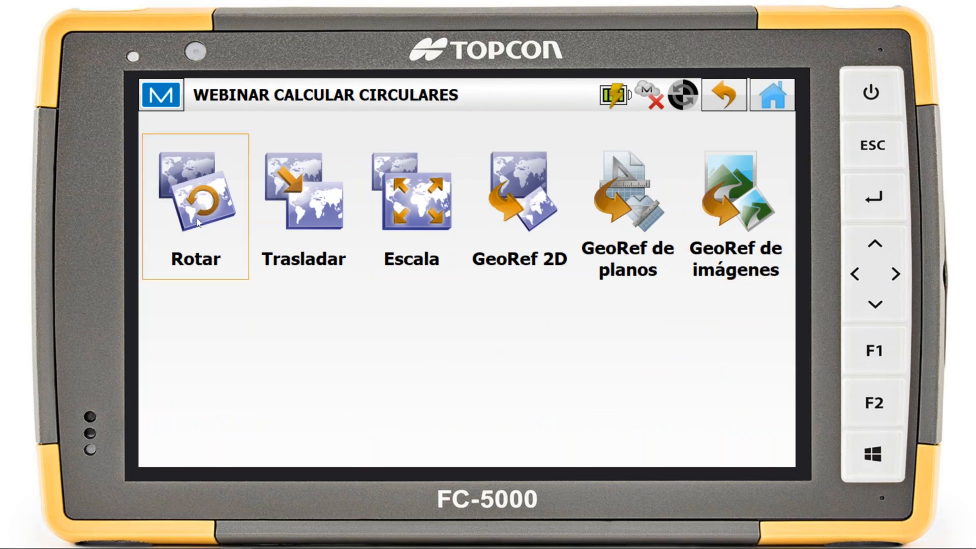
{"action": "left_click", "coordinate": [215, 223]}
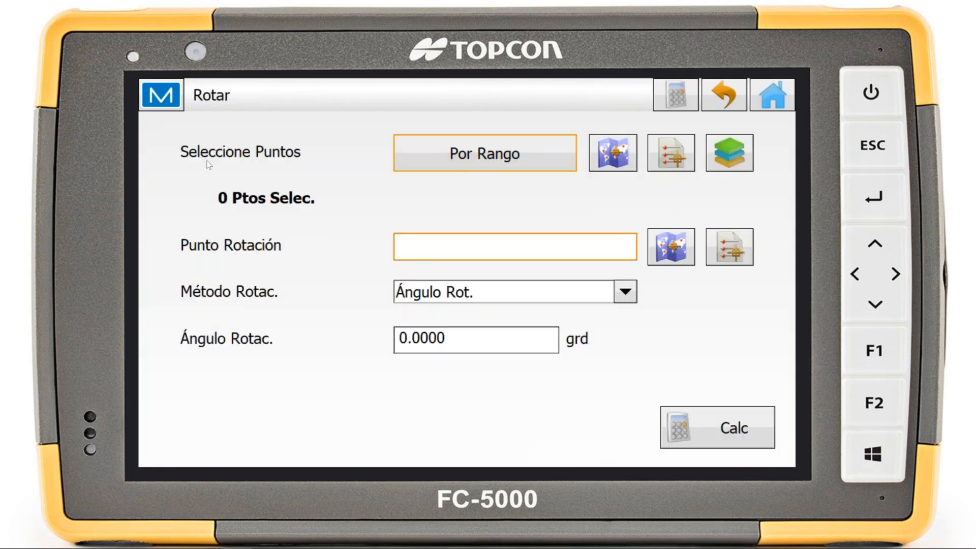
View the Por Rango point selection for the rotation, cancel it, and reopen the Rotar tool
{"action": "left_click", "coordinate": [554, 146]}
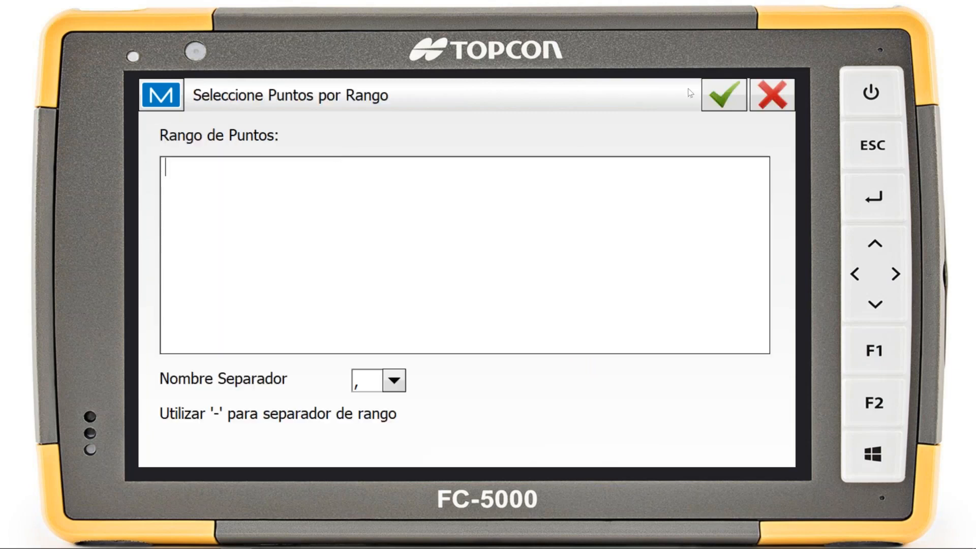
{"action": "left_click", "coordinate": [770, 102]}
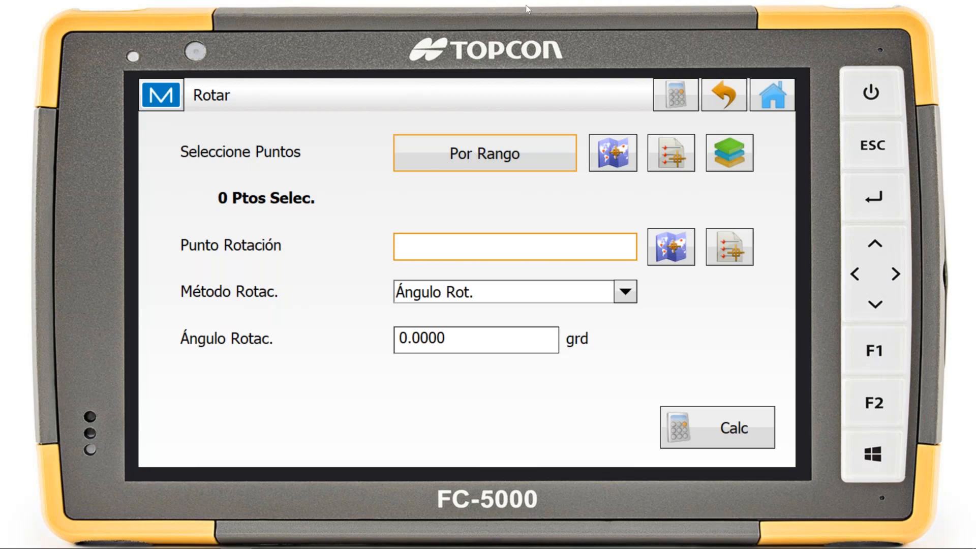
{"action": "left_click", "coordinate": [720, 96]}
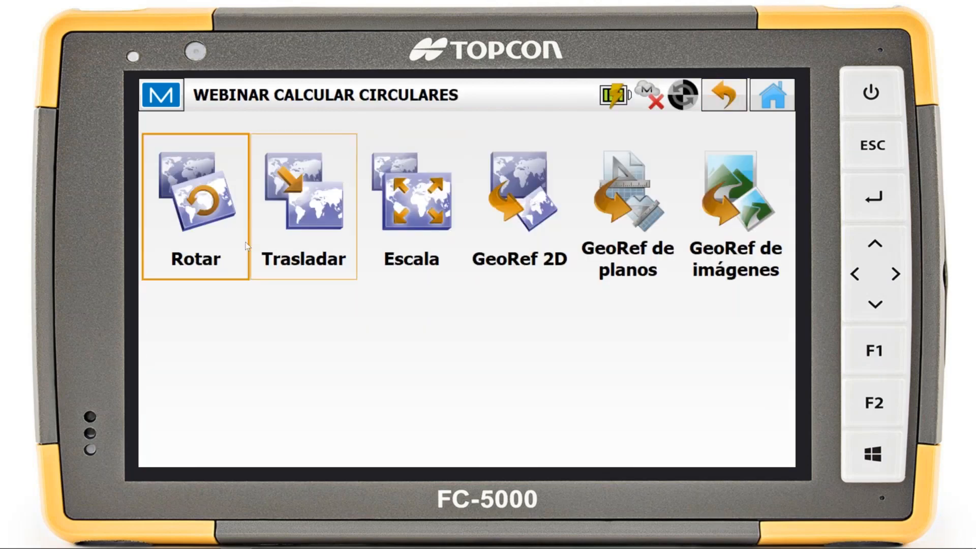
{"action": "left_click", "coordinate": [207, 237]}
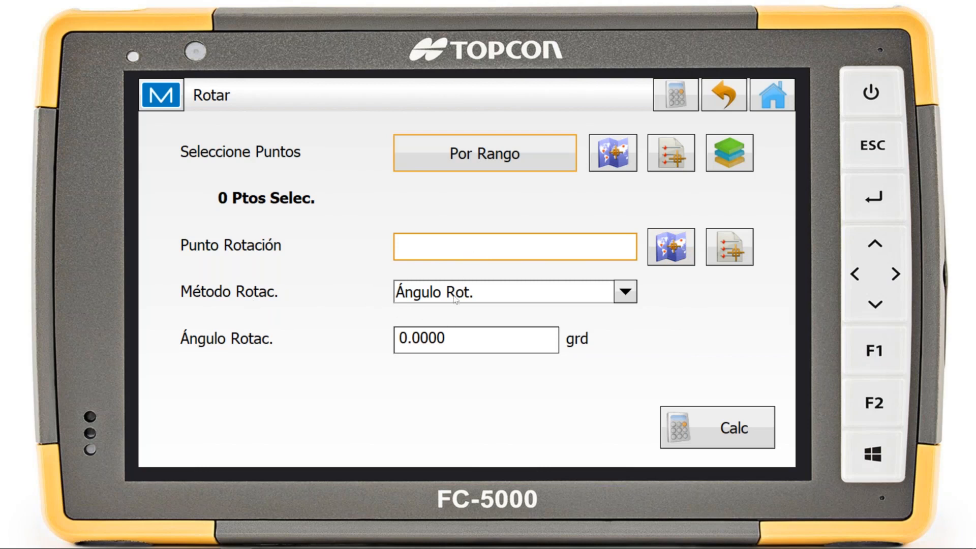
View the Método Rotac. options of the Rotar tool, keep Ángulo Rot., and leave the tool
{"action": "left_click", "coordinate": [433, 293]}
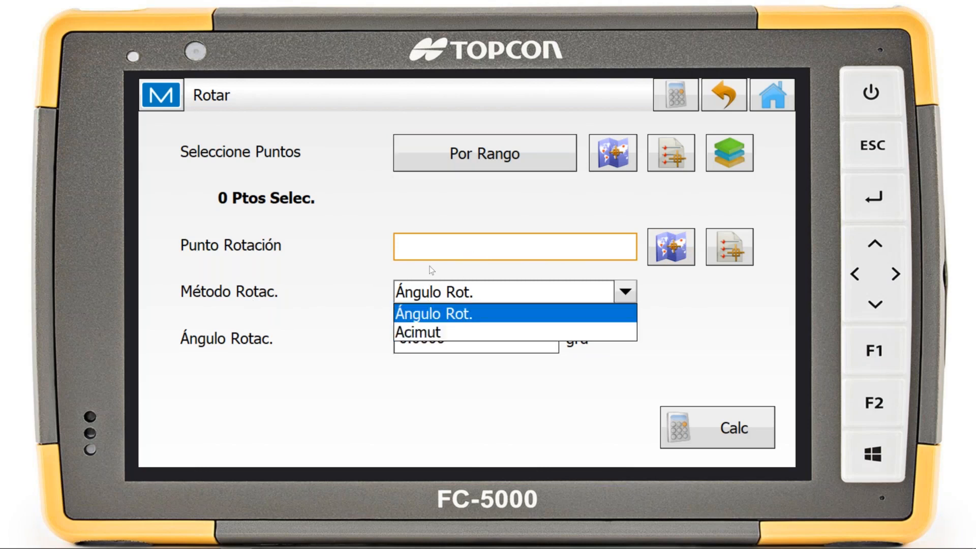
{"action": "left_click", "coordinate": [444, 285]}
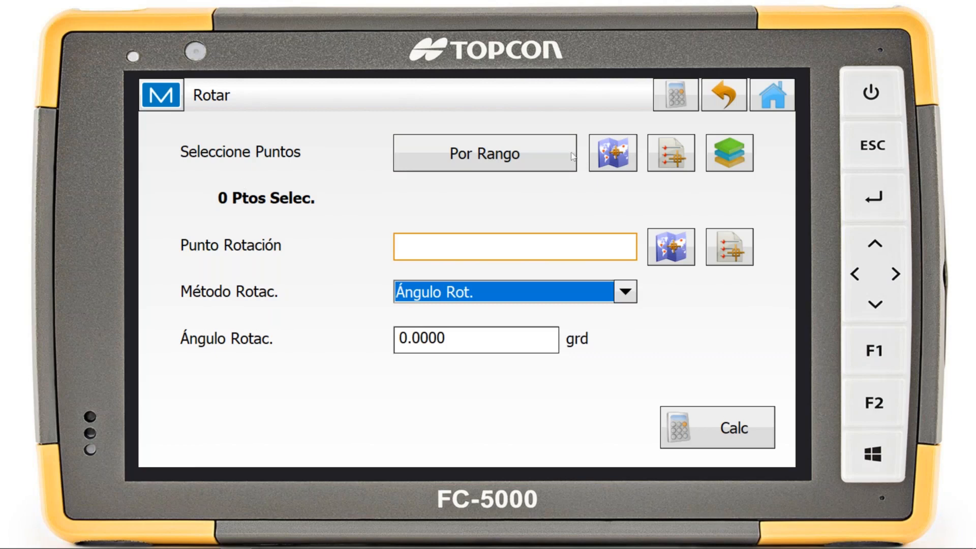
{"action": "left_click", "coordinate": [716, 96]}
Open the Trasladar tool, switch Trasladar por to Coords/Ptos to view its point fields, and leave the tool
{"action": "left_click", "coordinate": [324, 236]}
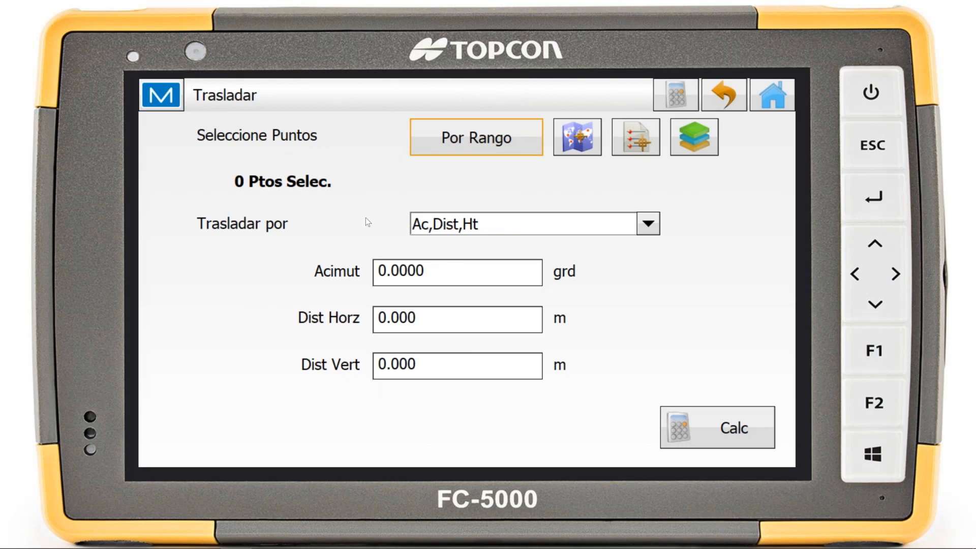
{"action": "left_click", "coordinate": [487, 227]}
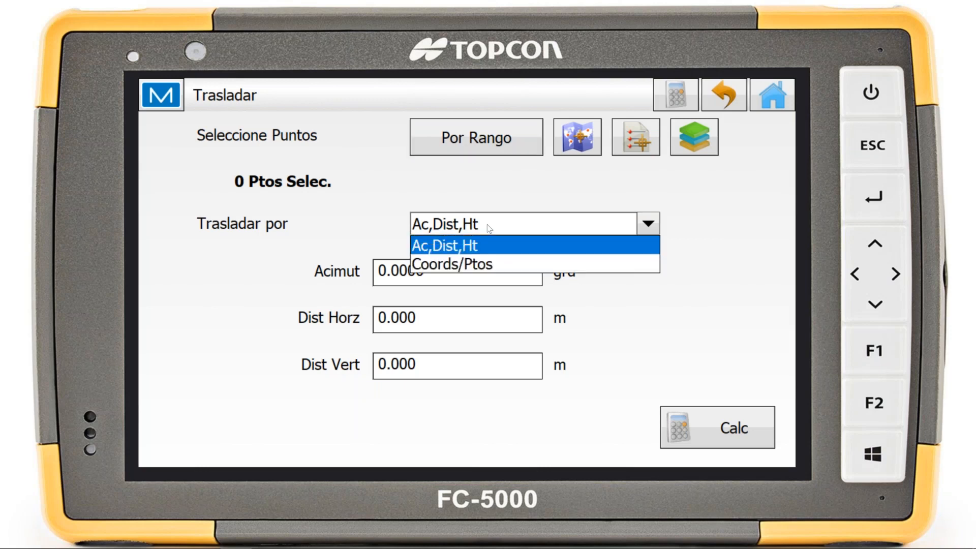
{"action": "left_click", "coordinate": [466, 266]}
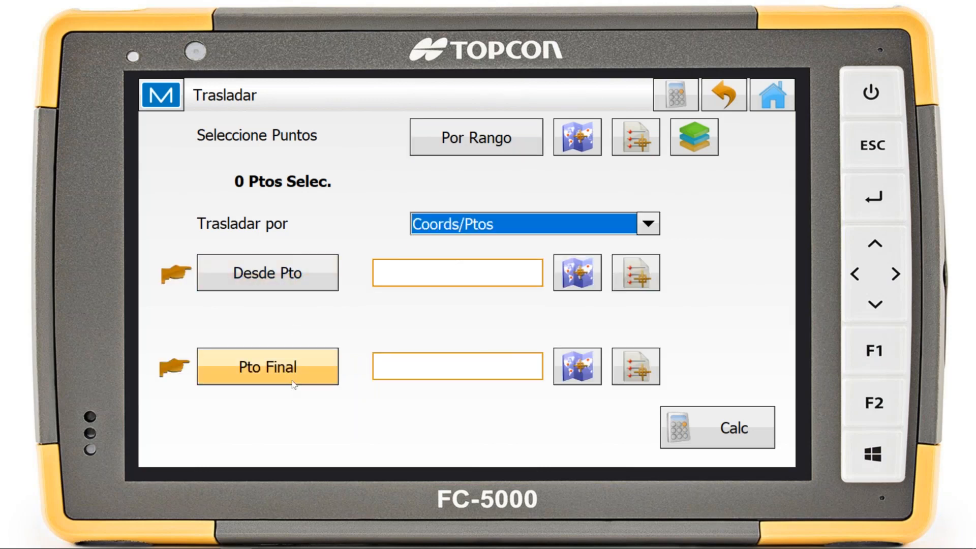
{"action": "left_click", "coordinate": [725, 96]}
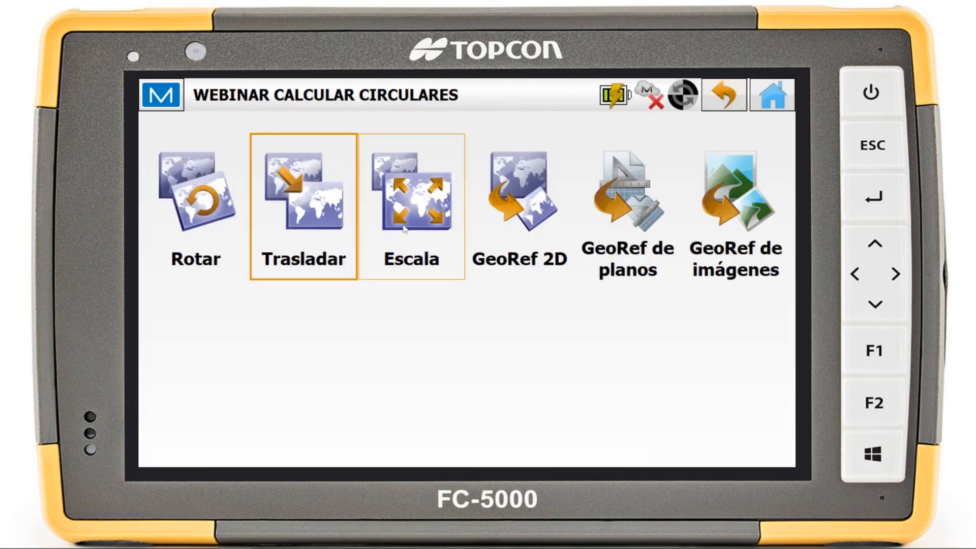
Open the Escala tool, select its Factor escala value for viewing, and leave the tool
{"action": "left_click", "coordinate": [387, 275]}
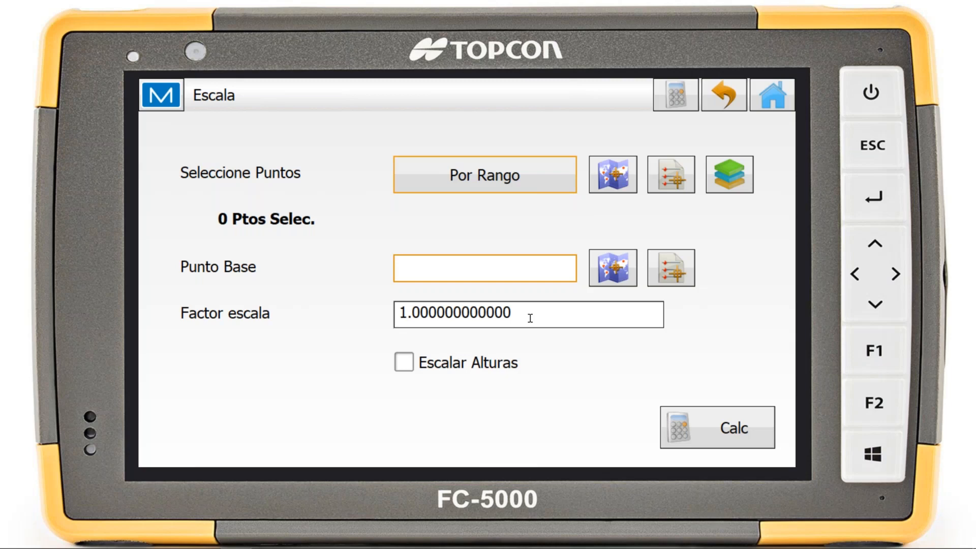
{"action": "double_click", "coordinate": [484, 315]}
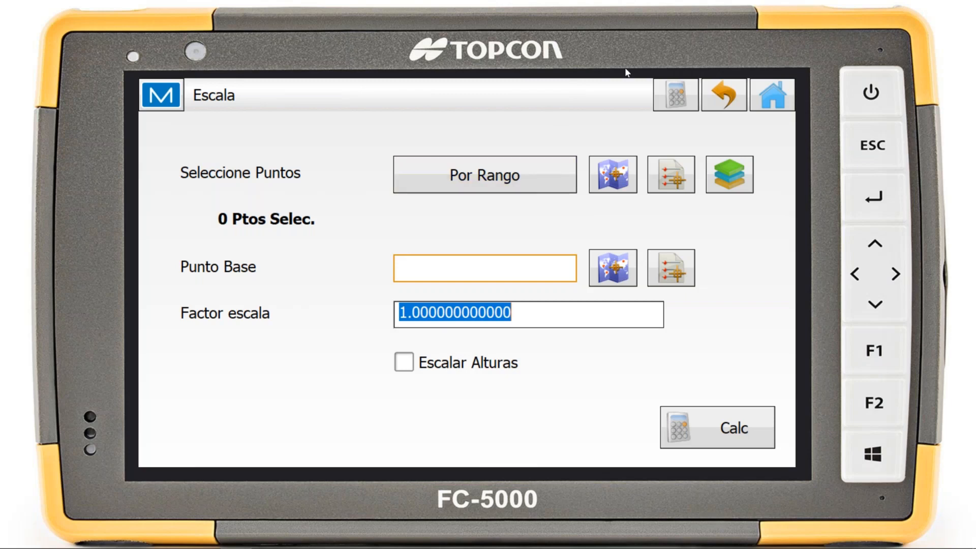
{"action": "left_click", "coordinate": [717, 94]}
Open GeoRef 2D, view the form for adding a point pair, cancel it, and leave the transformation
{"action": "left_click", "coordinate": [550, 213]}
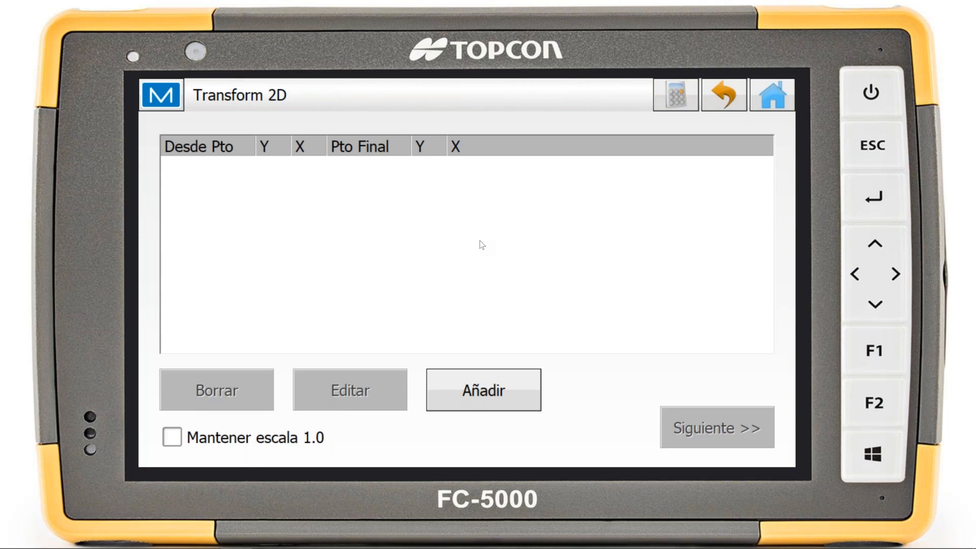
{"action": "left_click", "coordinate": [496, 396]}
{"action": "left_click", "coordinate": [513, 410]}
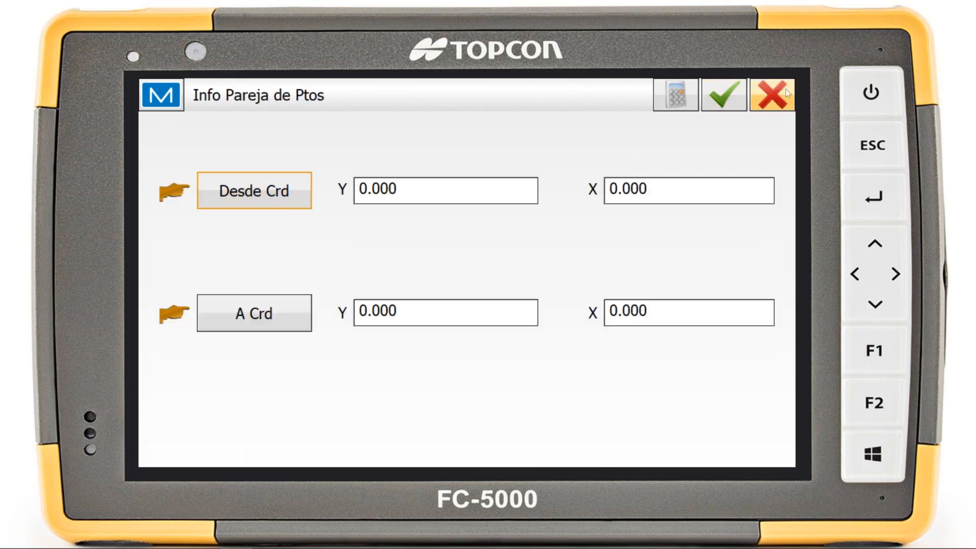
{"action": "left_click", "coordinate": [775, 98]}
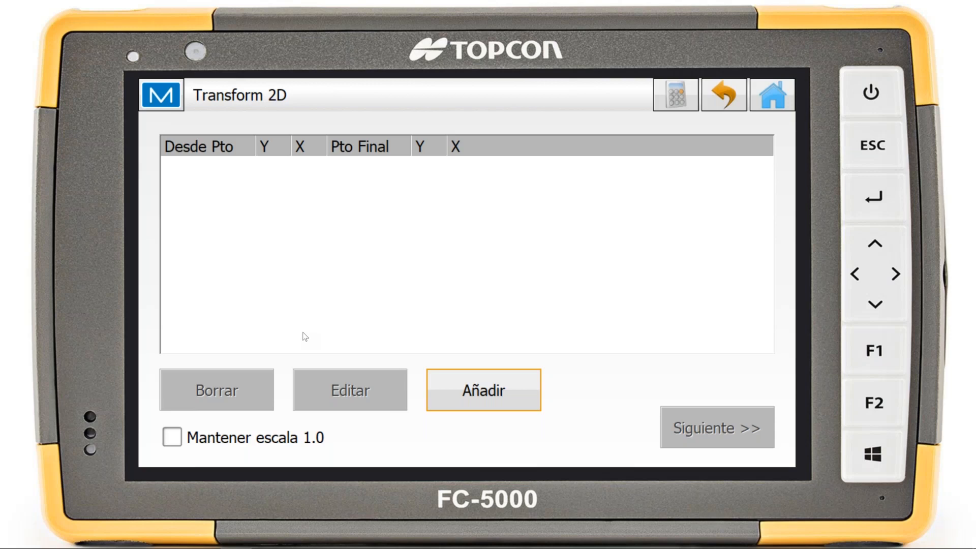
{"action": "left_click", "coordinate": [719, 97]}
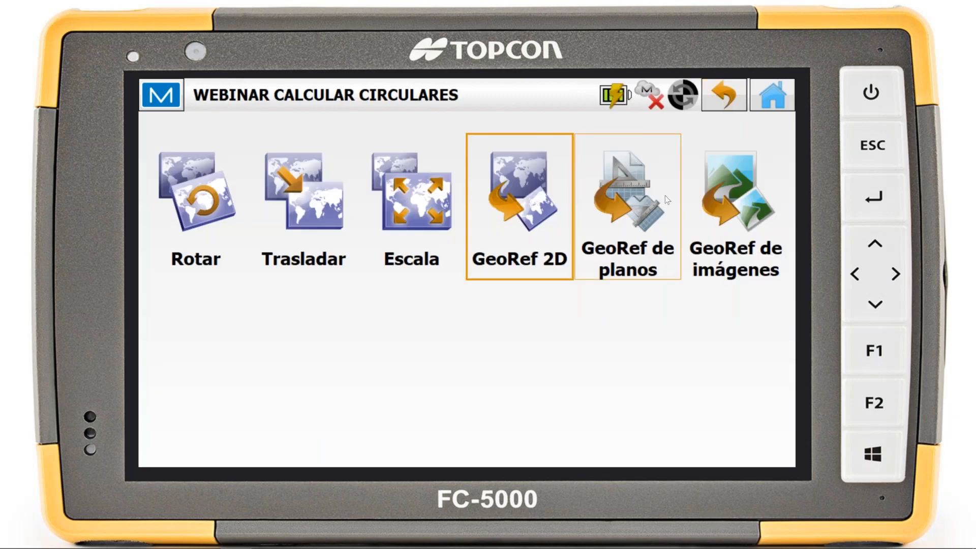
View the GeoRef de planos tool, leave it, and return to the home screen
{"action": "left_click", "coordinate": [647, 235]}
{"action": "left_click", "coordinate": [722, 95]}
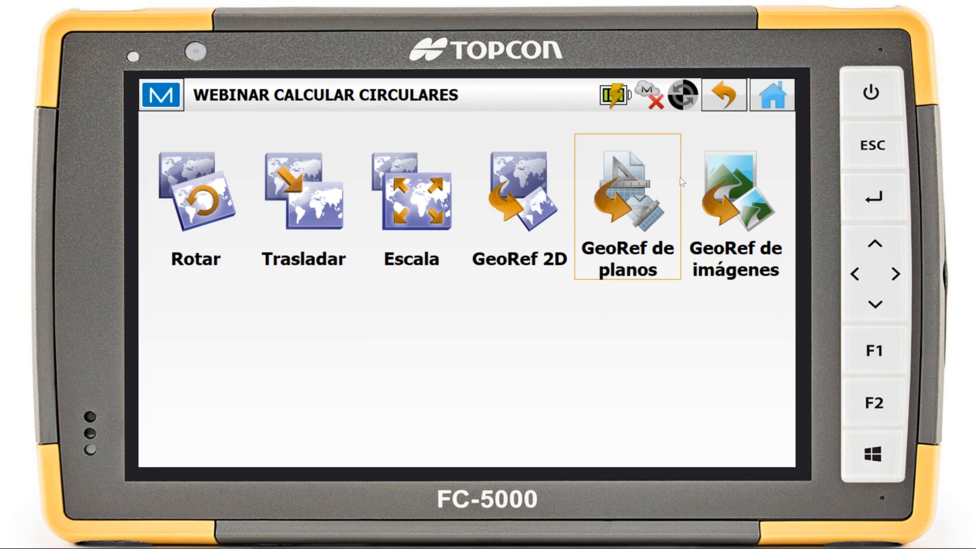
{"action": "left_click", "coordinate": [774, 104]}
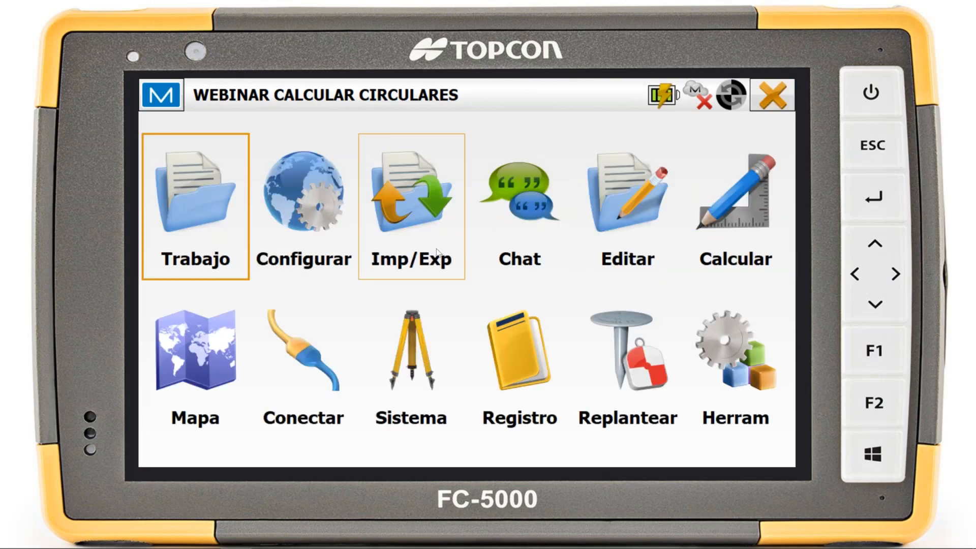
Start a file import with Datos set to Múltiple and Formato set to Plano de AutoCAD (*.dwg)
{"action": "left_click", "coordinate": [438, 251]}
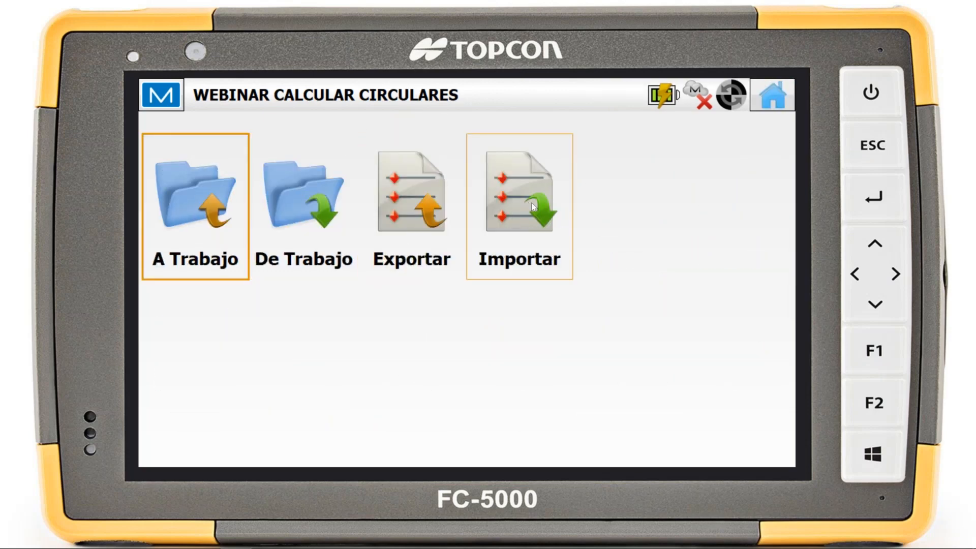
{"action": "left_click", "coordinate": [532, 203]}
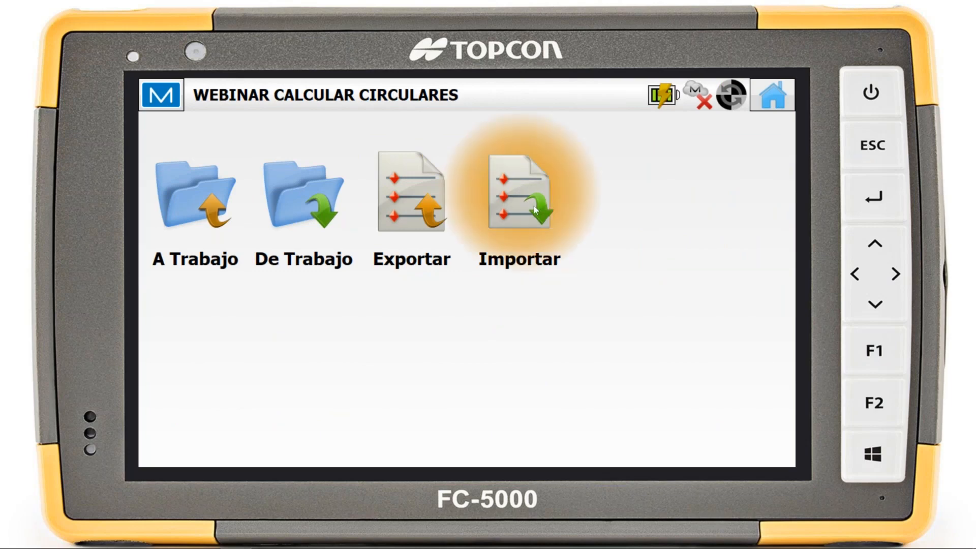
{"action": "left_click", "coordinate": [344, 130]}
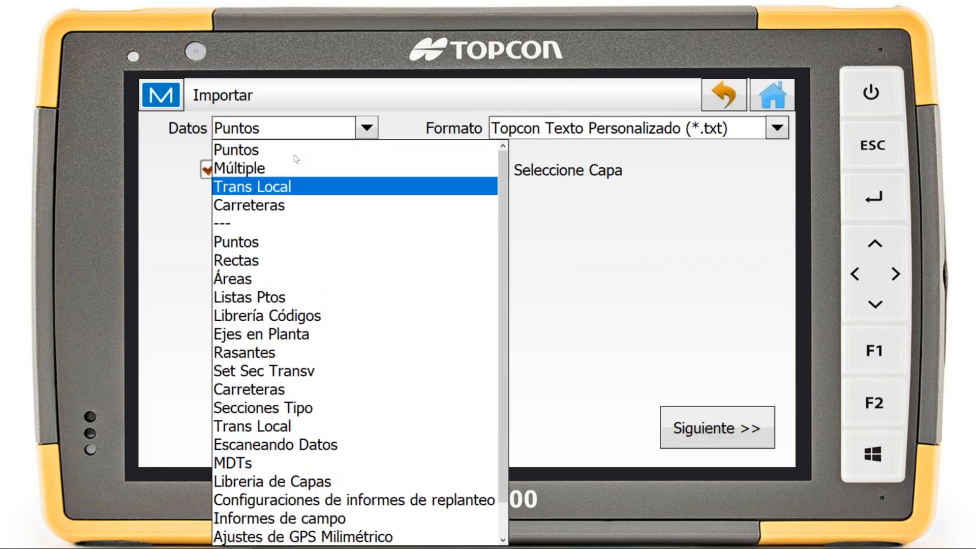
{"action": "left_click", "coordinate": [291, 168]}
{"action": "left_click", "coordinate": [615, 128]}
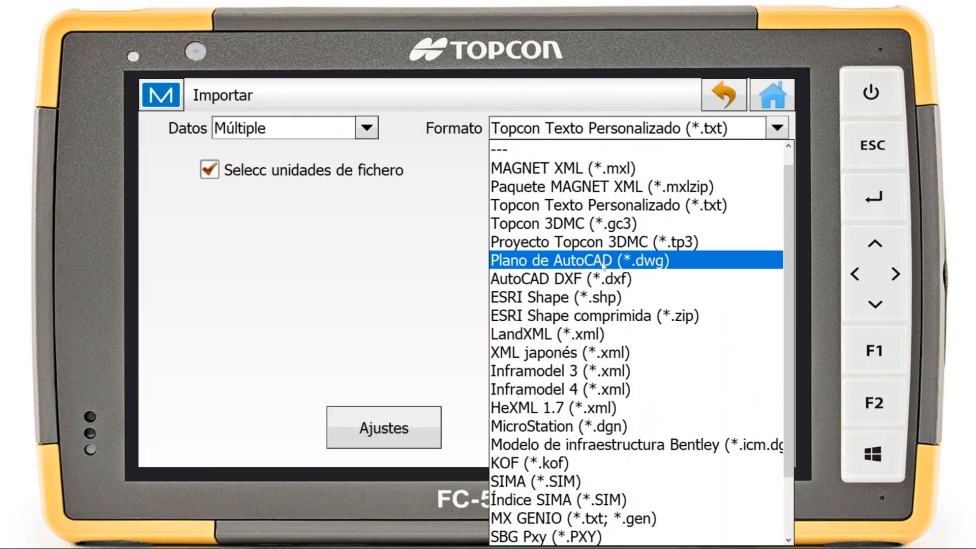
{"action": "left_click", "coordinate": [602, 259]}
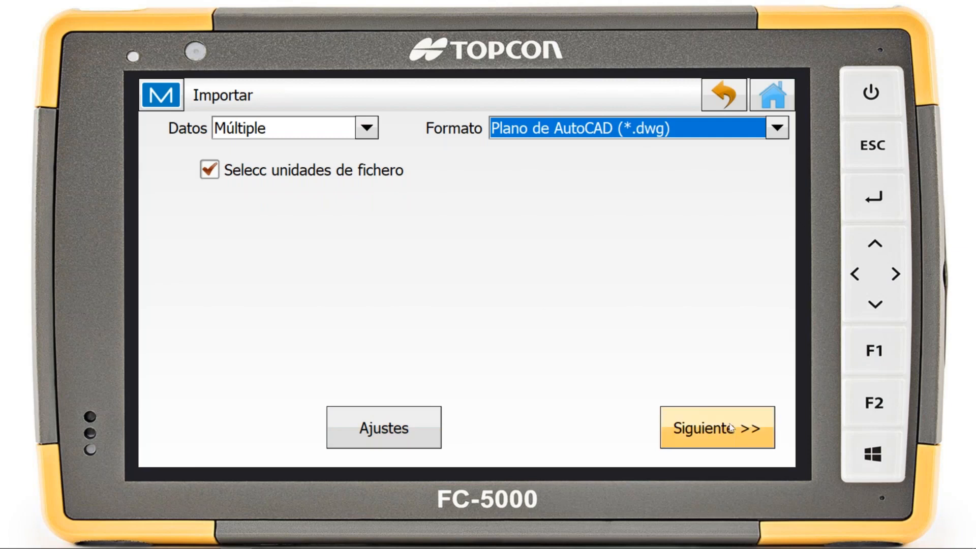
Select Dibujo1.dwg for import with distances in Metros and the ESPAÑA-30 UTM ETRS89 projection
{"action": "left_click", "coordinate": [712, 412]}
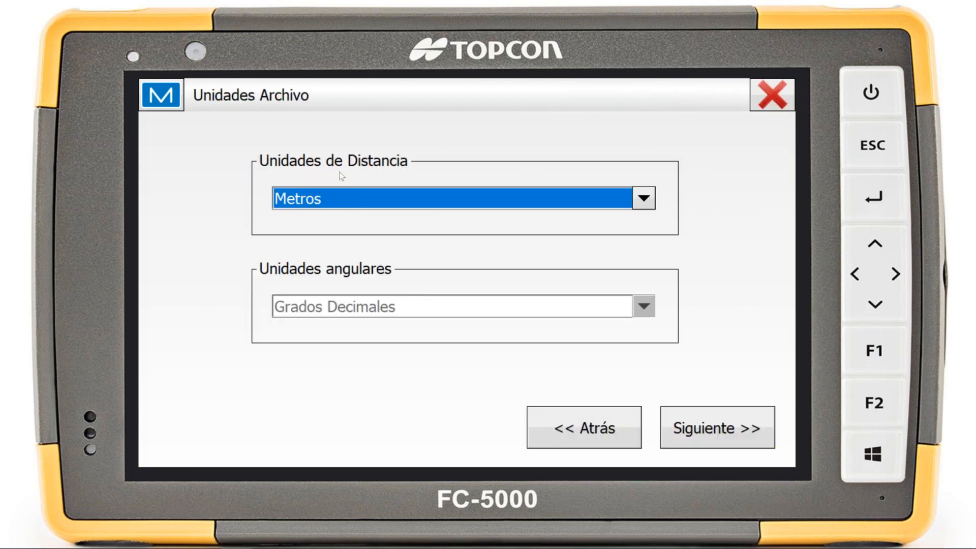
{"action": "left_click", "coordinate": [733, 441]}
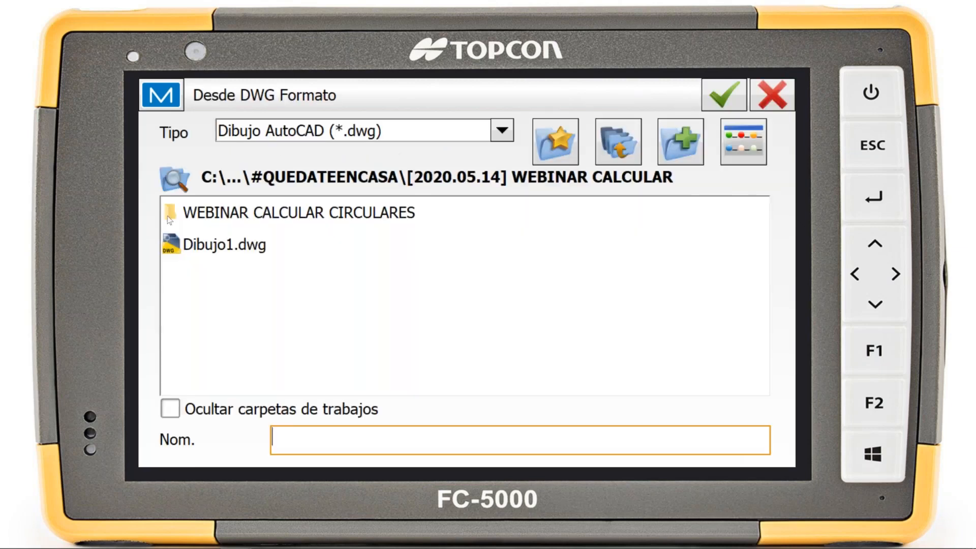
{"action": "left_click", "coordinate": [219, 248]}
{"action": "left_click", "coordinate": [721, 96]}
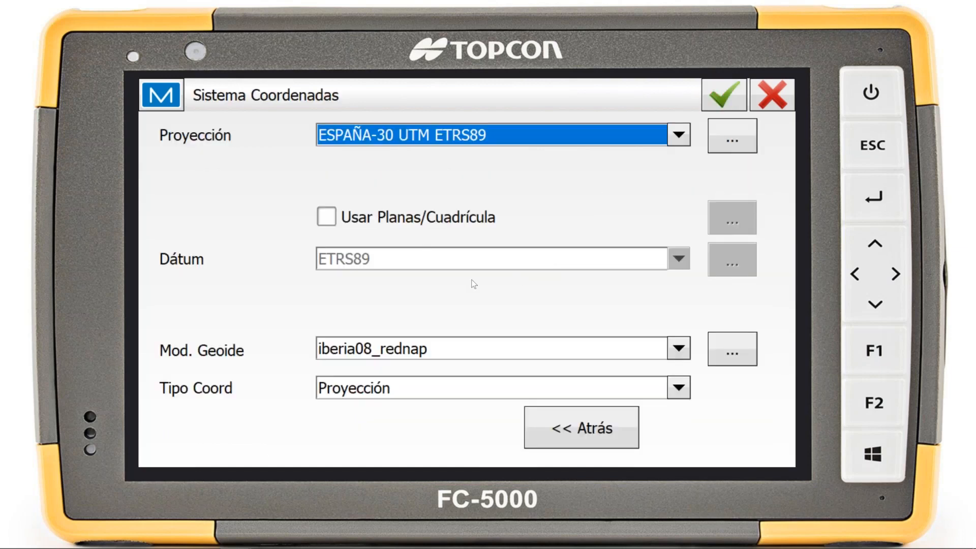
{"action": "left_click", "coordinate": [720, 92]}
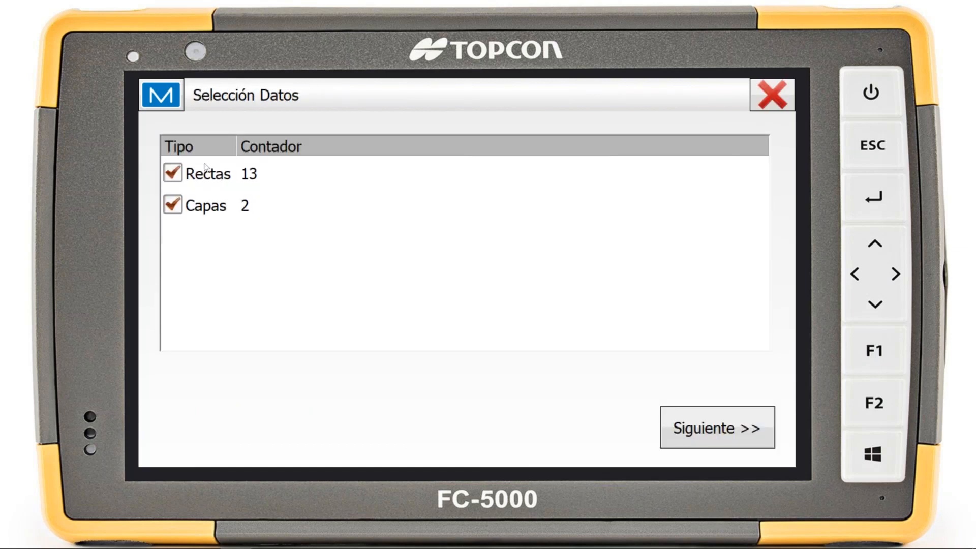
Import the drawing's Rectas and Capas with layers 0 and Default, applying Renombrar to all duplicate layers, and close the import
{"action": "left_click", "coordinate": [707, 427]}
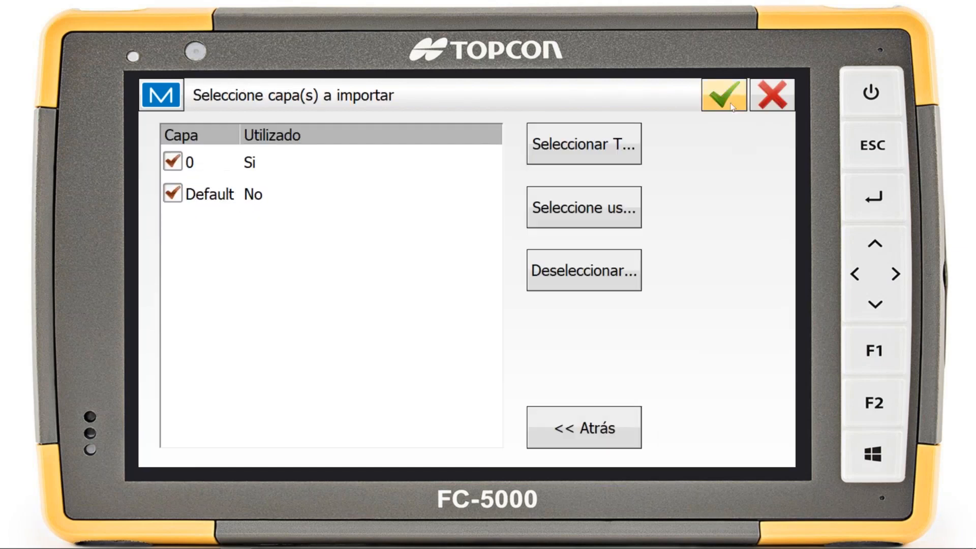
{"action": "left_click", "coordinate": [732, 107]}
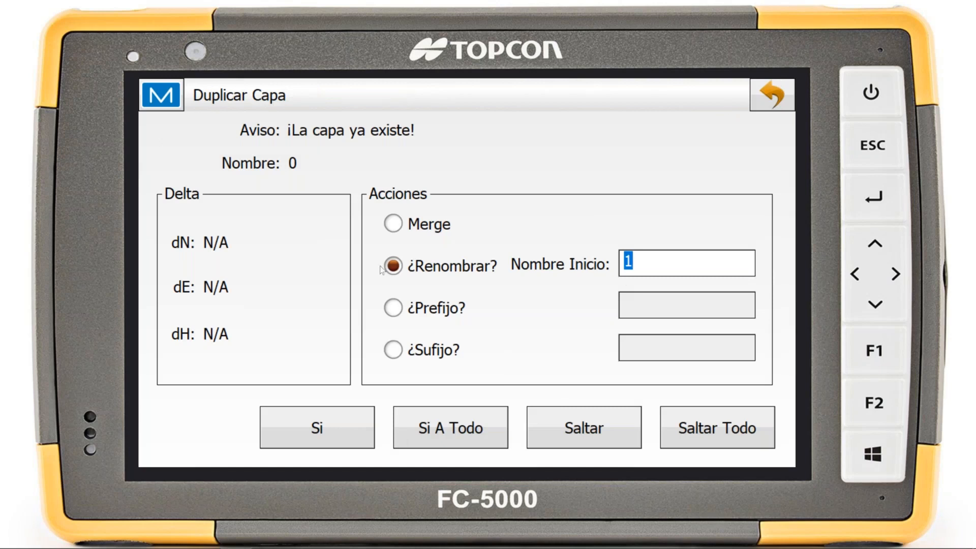
{"action": "left_click", "coordinate": [459, 434]}
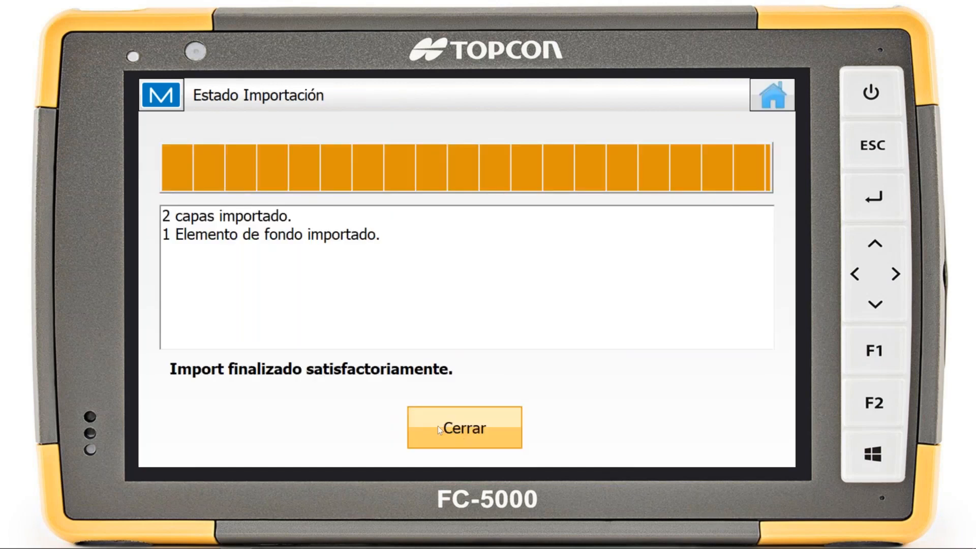
{"action": "left_click", "coordinate": [494, 414]}
Open the map, locate the imported drawing, and examine its outline up close
{"action": "left_click", "coordinate": [772, 95]}
{"action": "left_click", "coordinate": [244, 382]}
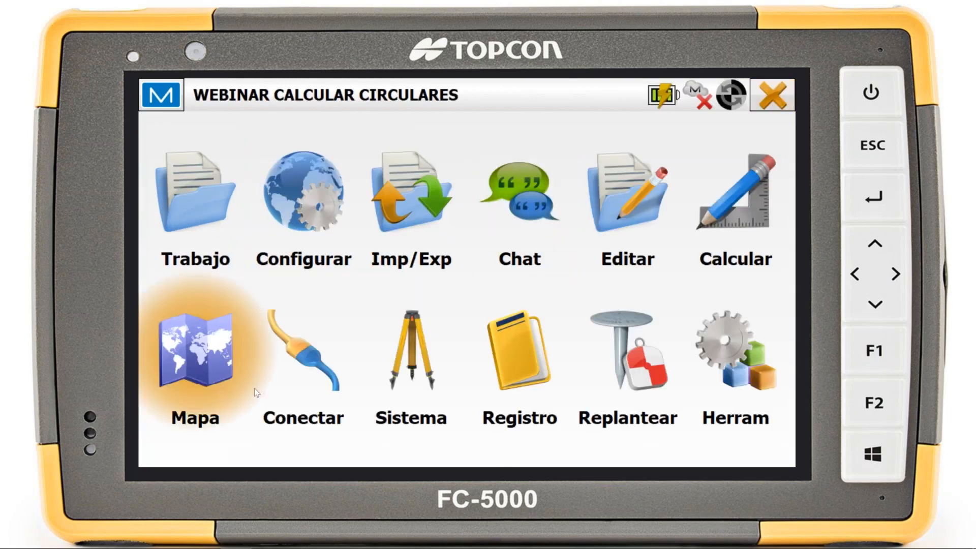
{"action": "left_click", "coordinate": [493, 429]}
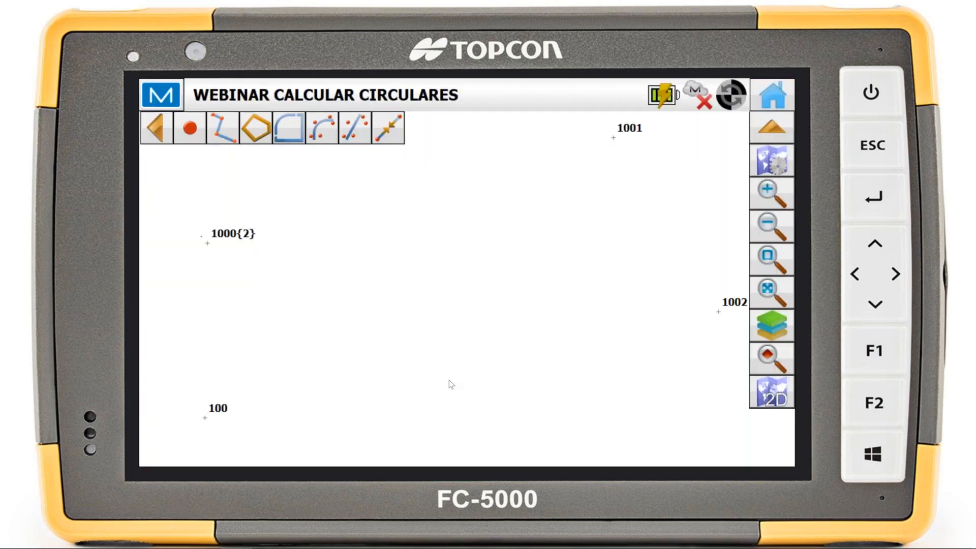
{"action": "left_click", "coordinate": [772, 293]}
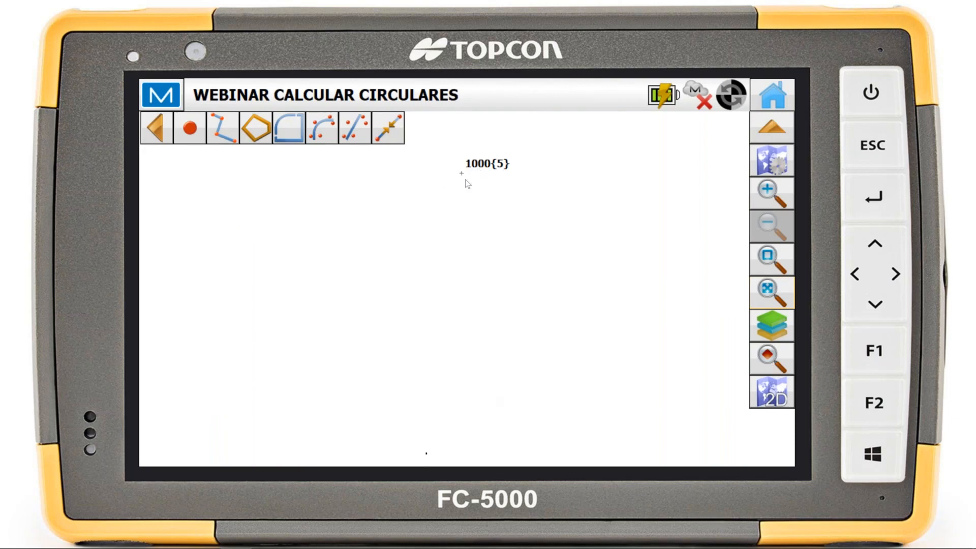
{"action": "scroll", "coordinate": [428, 456], "scroll_direction": "up", "scroll_amount": 5}
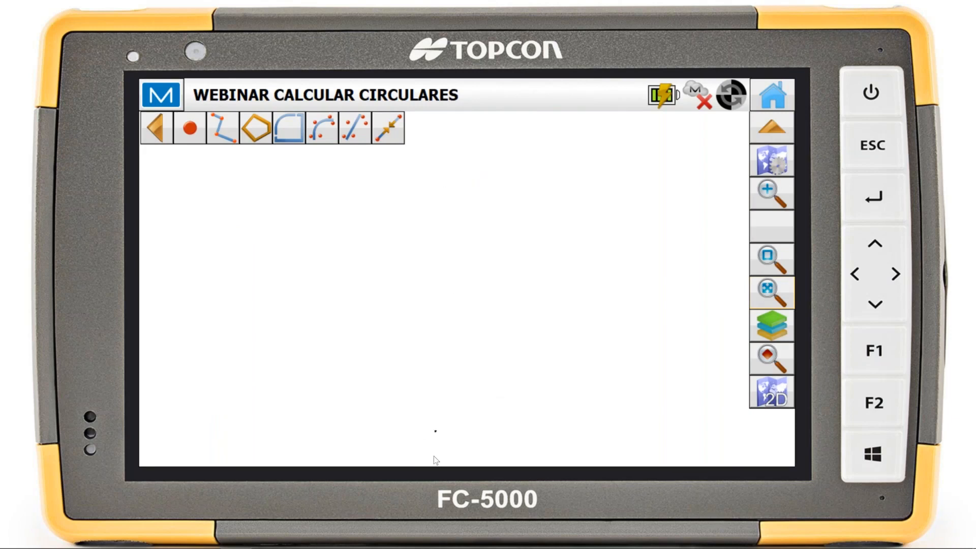
{"action": "scroll", "coordinate": [437, 414], "scroll_direction": "up", "scroll_amount": 4}
{"action": "scroll", "coordinate": [460, 371], "scroll_direction": "up", "scroll_amount": 2}
{"action": "scroll", "coordinate": [460, 358], "scroll_direction": "up", "scroll_amount": 3}
{"action": "left_click_drag", "start_coordinate": [460, 370], "coordinate": [545, 274]}
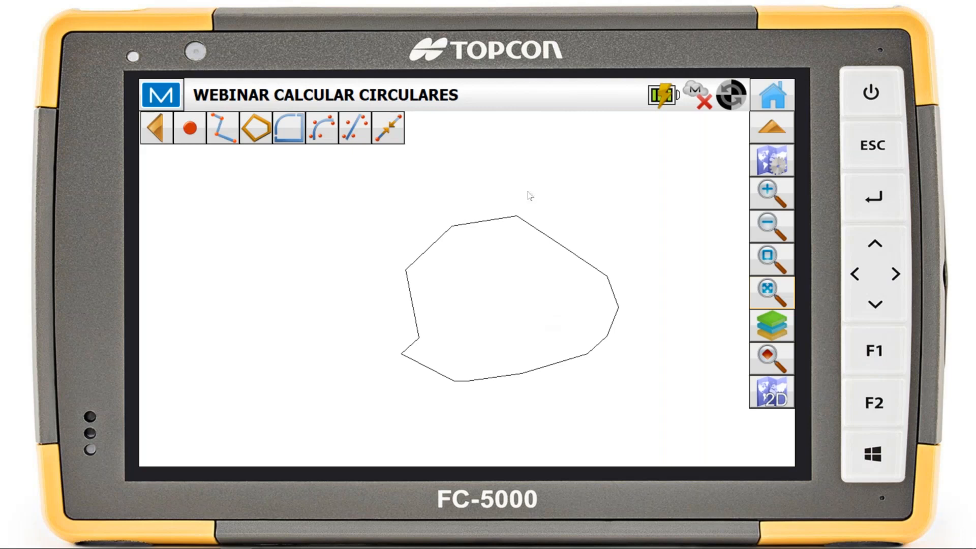
{"action": "left_click_drag", "start_coordinate": [488, 294], "coordinate": [459, 294]}
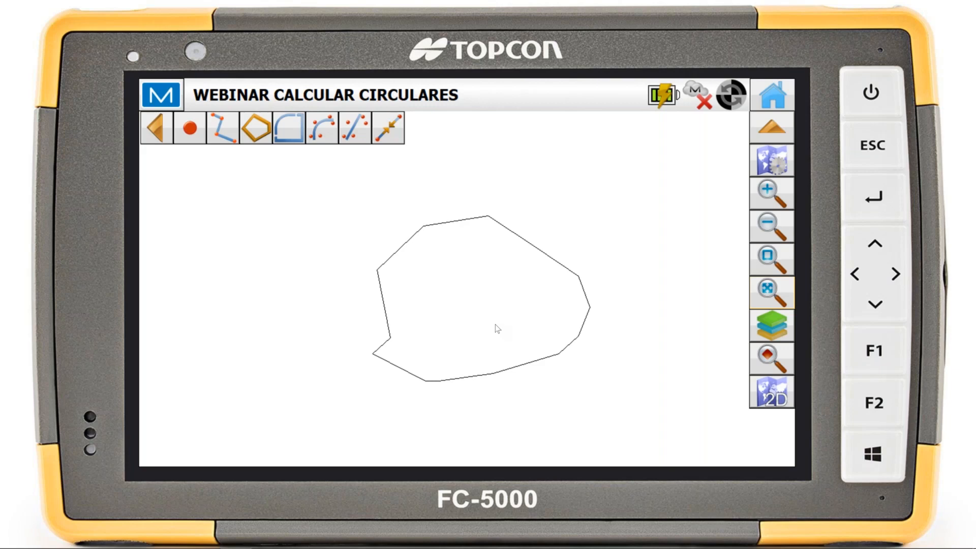
Compare the imported drawing's location with the job points on the full map, and return to the home screen
{"action": "scroll", "coordinate": [495, 324], "scroll_direction": "down", "scroll_amount": 3}
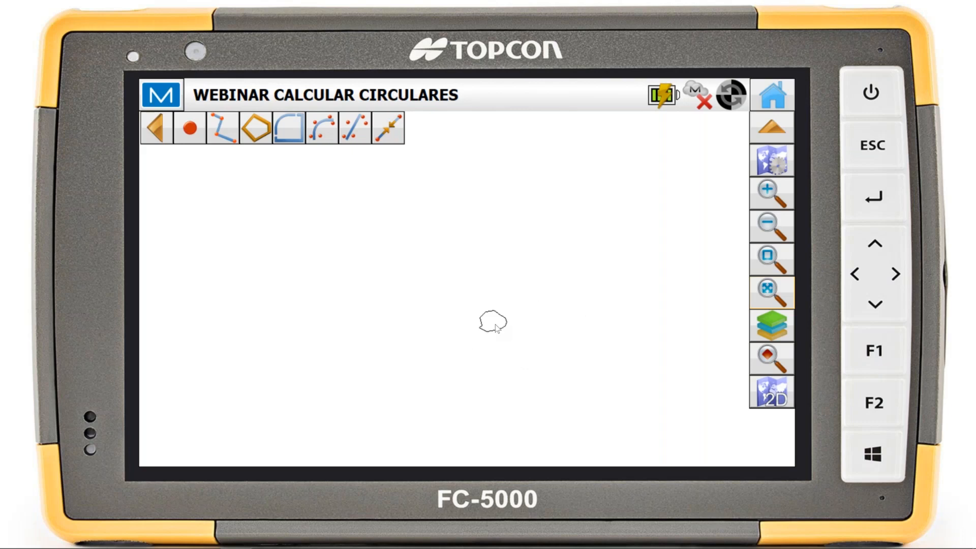
{"action": "left_click_drag", "start_coordinate": [539, 249], "coordinate": [518, 344]}
{"action": "scroll", "coordinate": [518, 344], "scroll_direction": "down", "scroll_amount": 1}
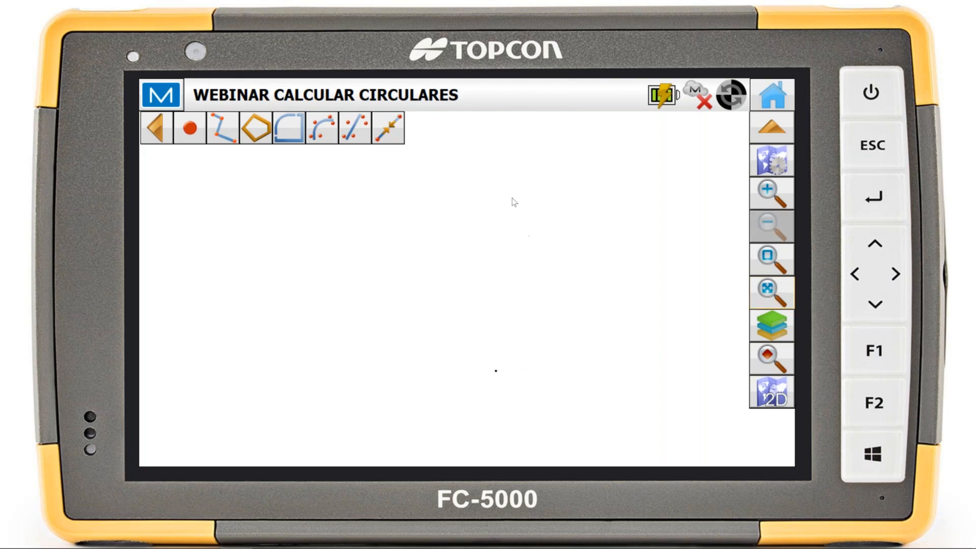
{"action": "left_click_drag", "start_coordinate": [546, 219], "coordinate": [523, 281]}
{"action": "left_click", "coordinate": [769, 287]}
{"action": "left_click", "coordinate": [772, 96]}
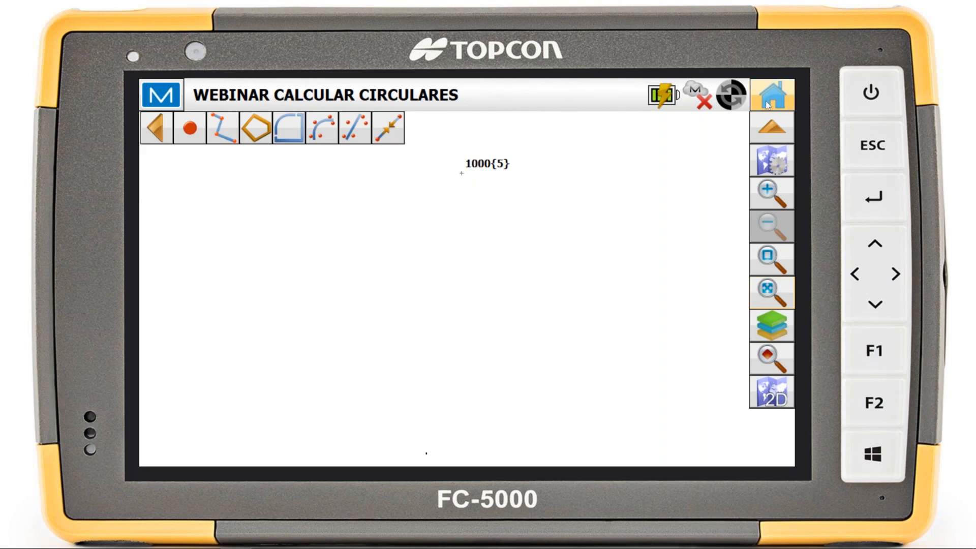
Start transforming the background drawing Dibujo1 using the Por línea coincidente transformation type
{"action": "left_click", "coordinate": [774, 219]}
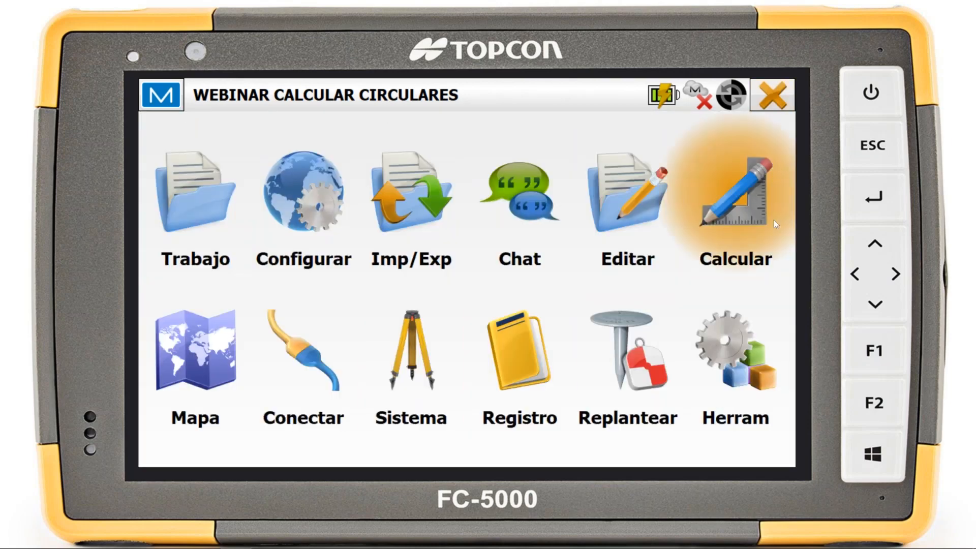
{"action": "left_click", "coordinate": [630, 208]}
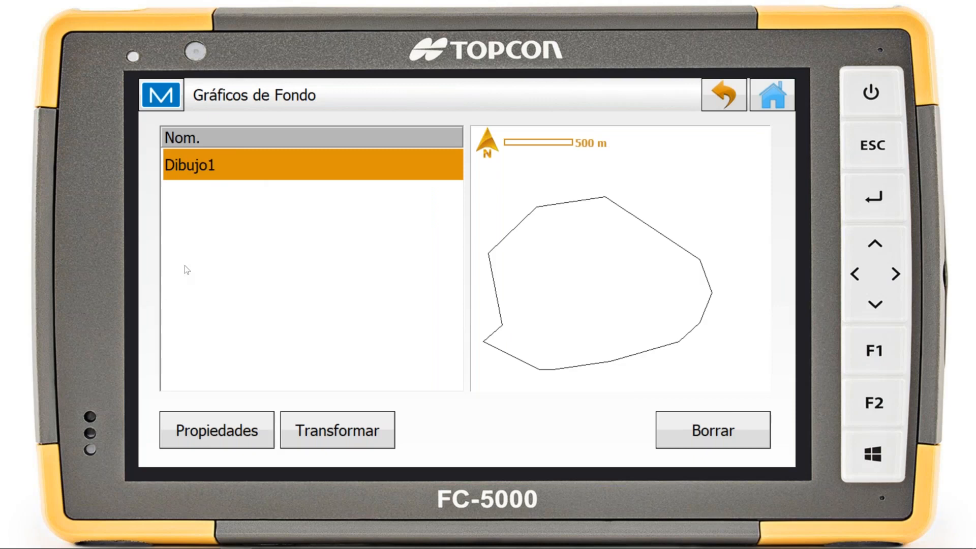
{"action": "left_click", "coordinate": [336, 432]}
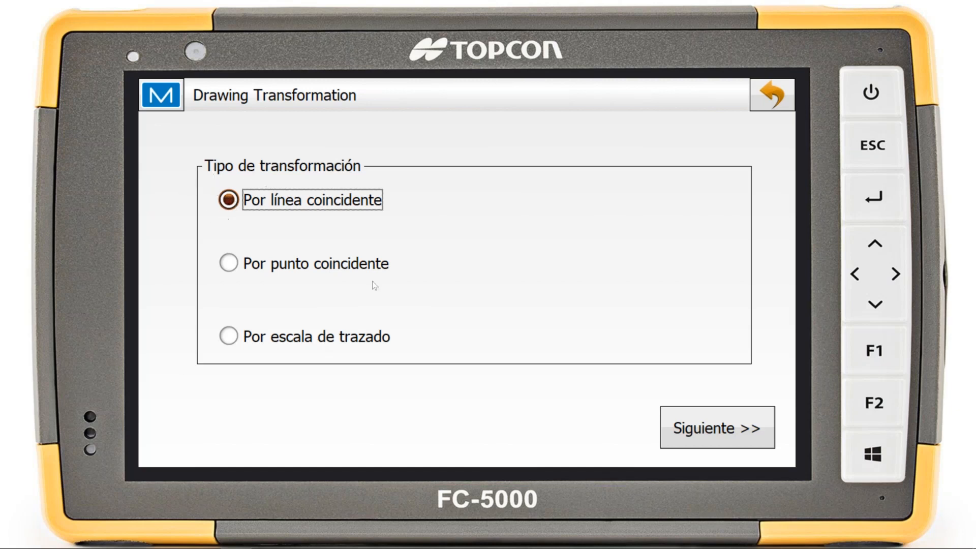
{"action": "left_click", "coordinate": [701, 447]}
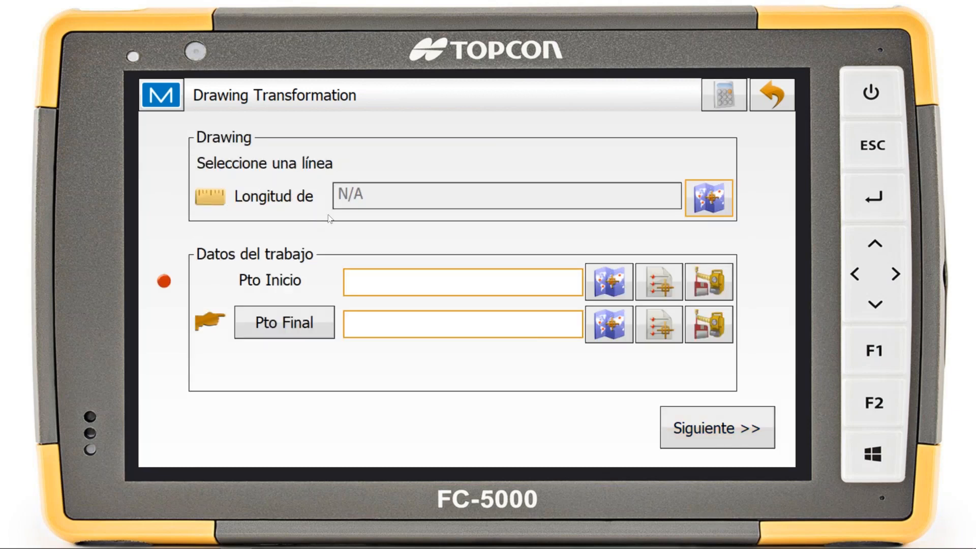
Select the outline's upper-left diagonal edge, directed from its lower to its upper vertex, as the drawing's reference line
{"action": "left_click", "coordinate": [722, 199]}
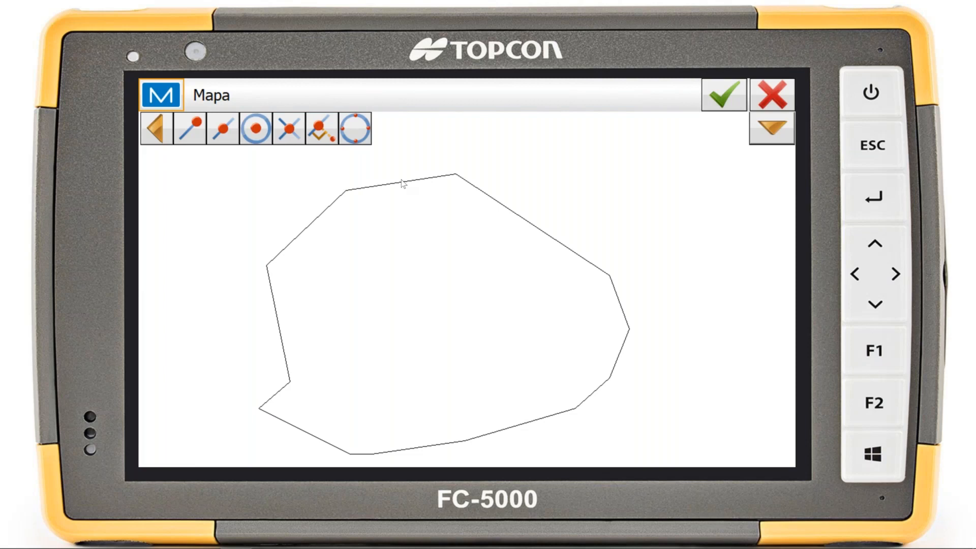
{"action": "left_click", "coordinate": [270, 263]}
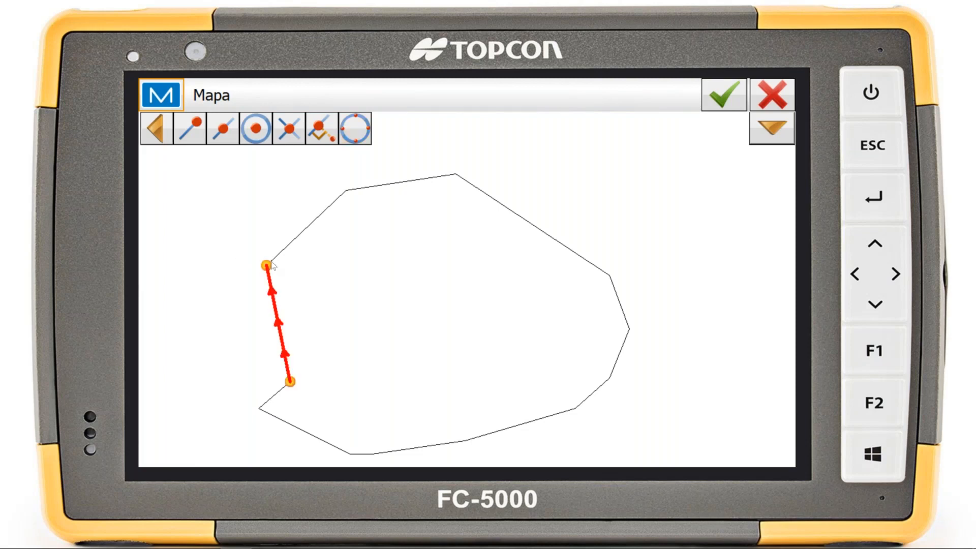
{"action": "left_click", "coordinate": [305, 235]}
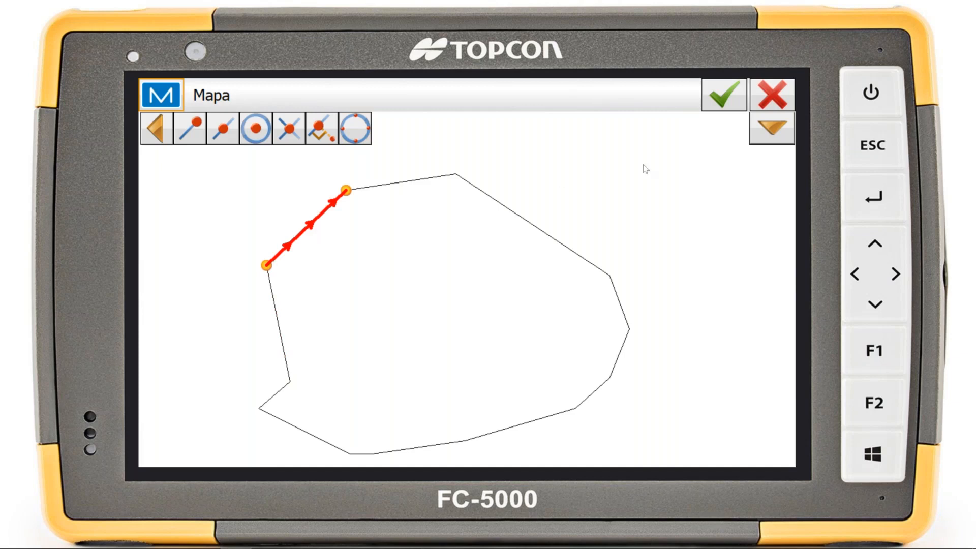
{"action": "left_click", "coordinate": [722, 95]}
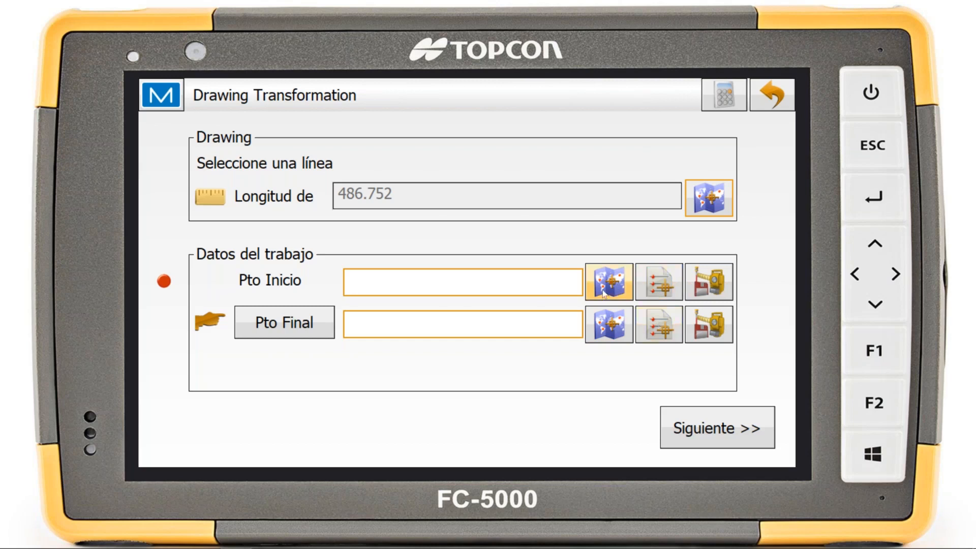
Match the reference line to start point 101 and end point 1001, save the transformation, and return to the home screen
{"action": "left_click", "coordinate": [609, 324]}
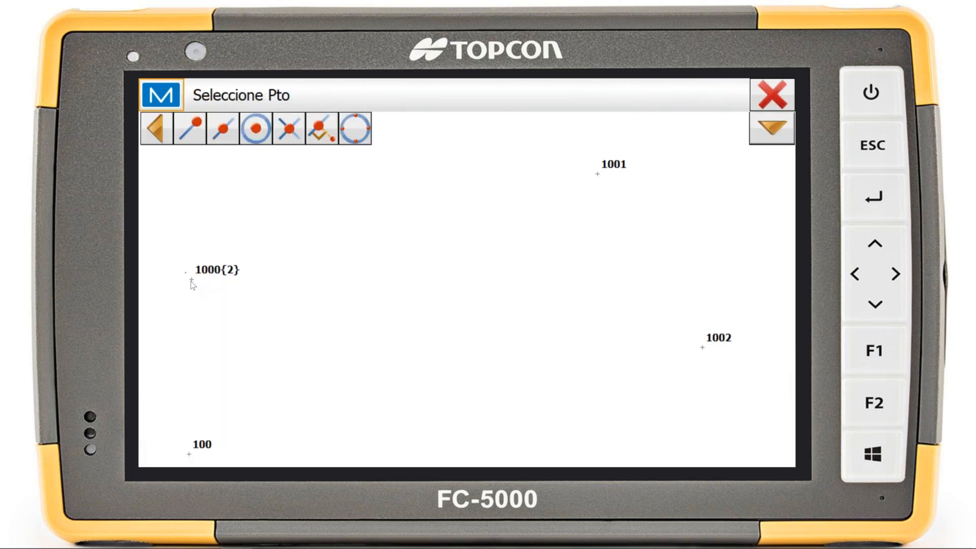
{"action": "left_click", "coordinate": [188, 277]}
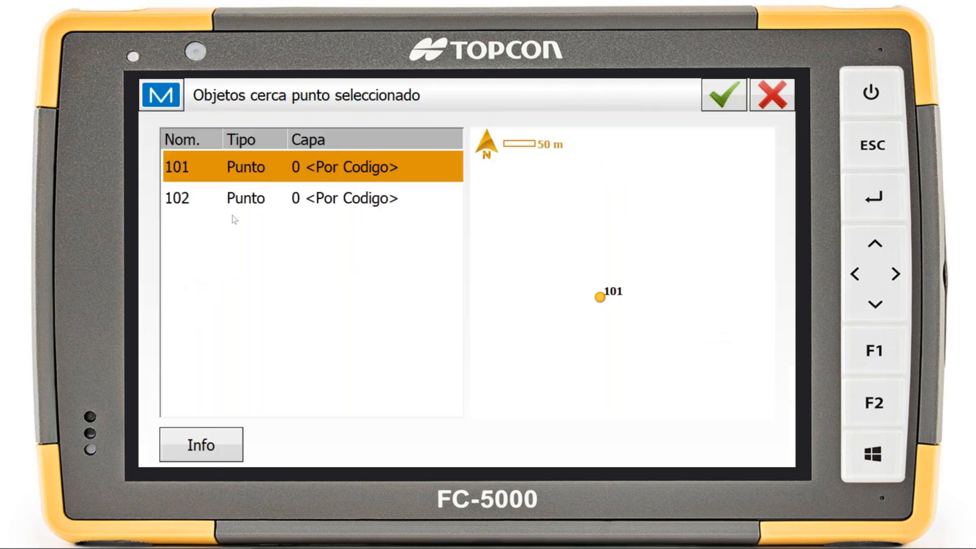
{"action": "left_click", "coordinate": [725, 94]}
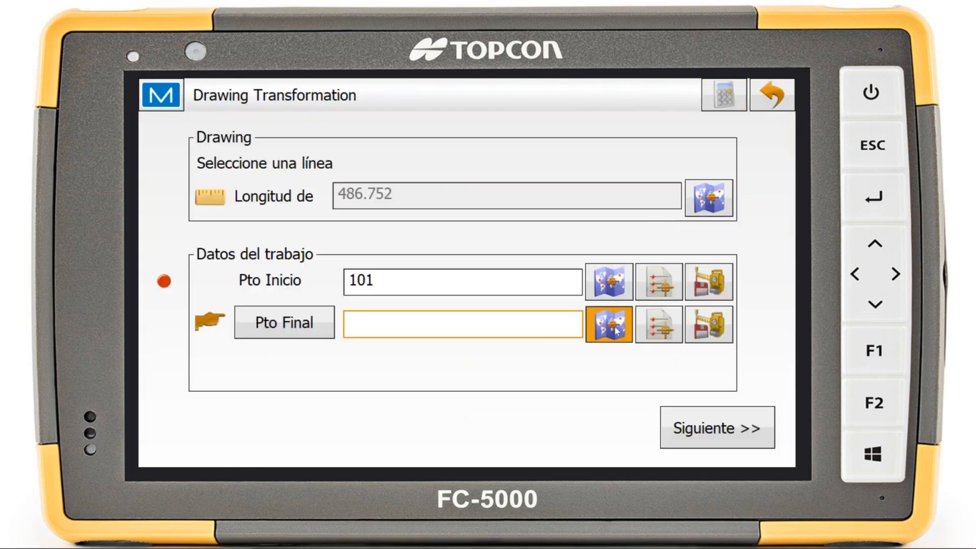
{"action": "left_click", "coordinate": [616, 330]}
{"action": "left_click", "coordinate": [599, 177]}
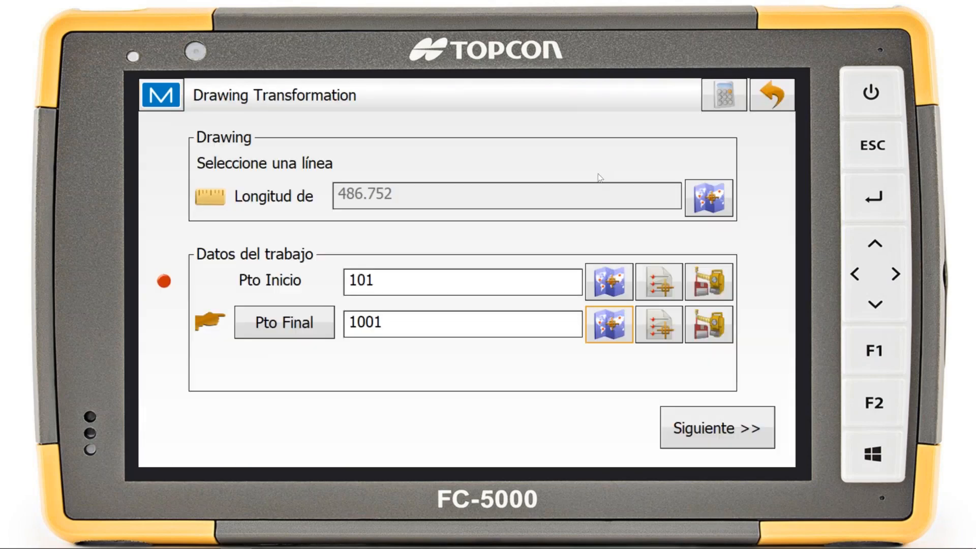
{"action": "left_click", "coordinate": [717, 428]}
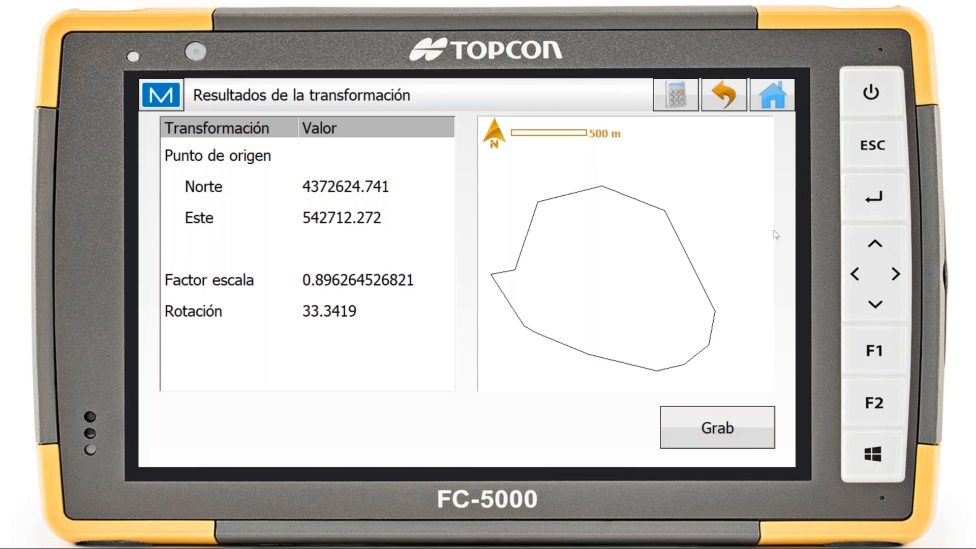
{"action": "left_click", "coordinate": [744, 438]}
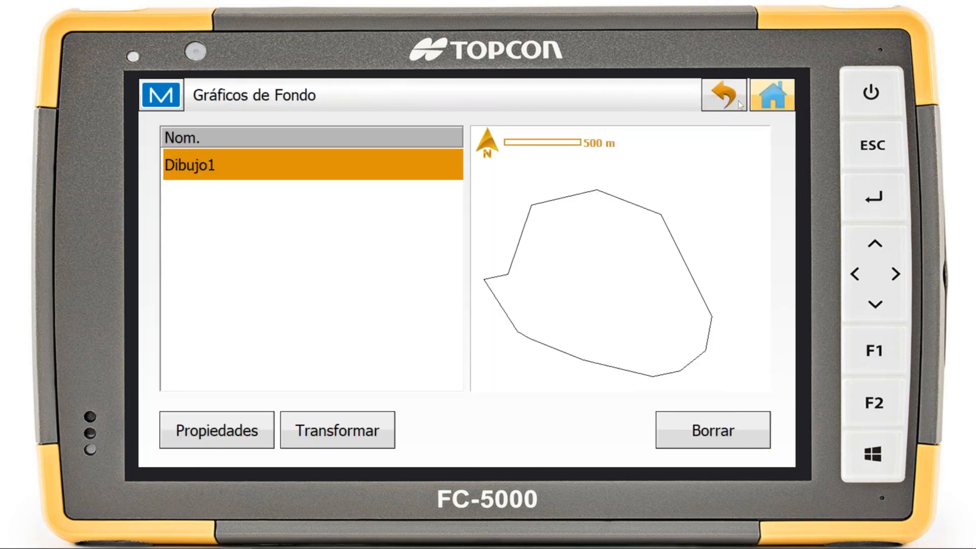
{"action": "left_click", "coordinate": [713, 99]}
{"action": "left_click", "coordinate": [772, 95]}
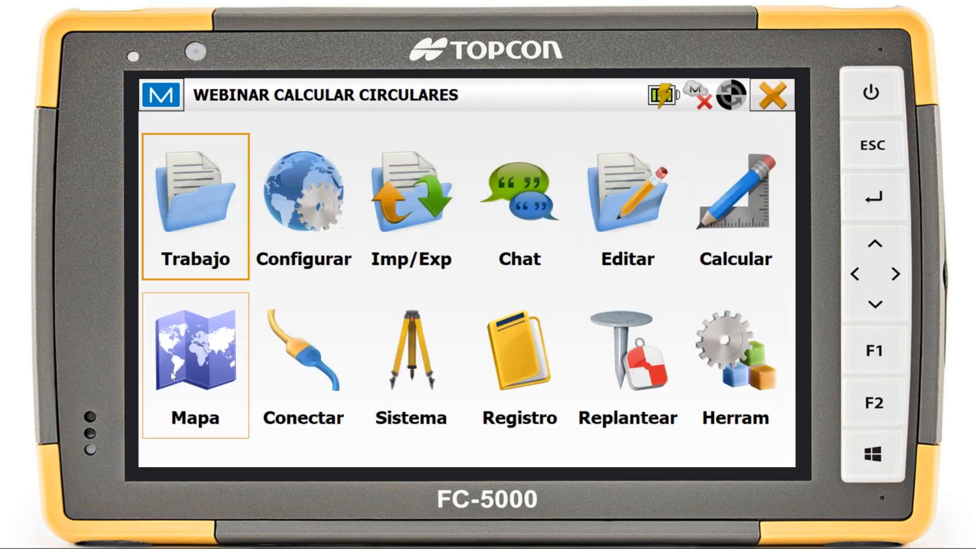
Examine on the map how the transformed drawing fits the job points, and return to the home screen
{"action": "left_click", "coordinate": [198, 353]}
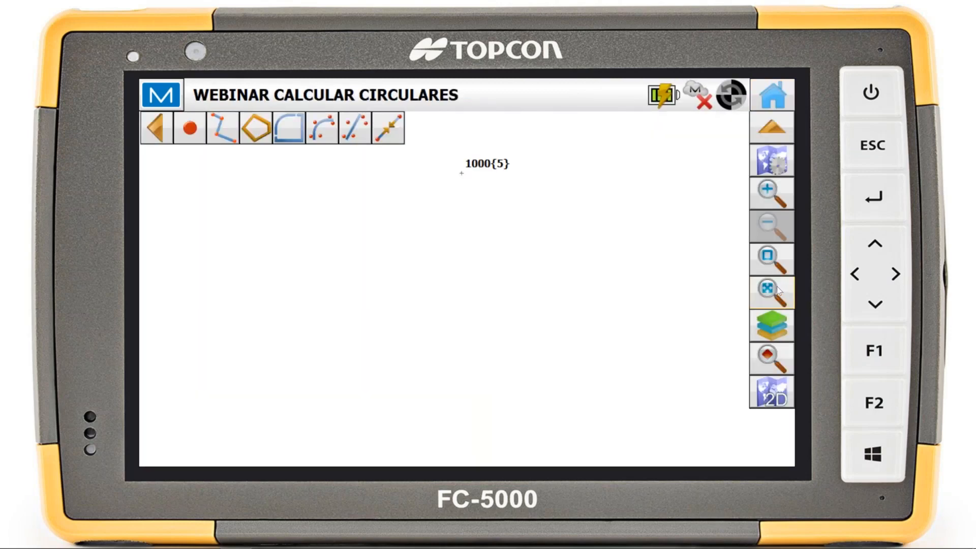
{"action": "scroll", "coordinate": [587, 379], "scroll_direction": "up", "scroll_amount": 1}
{"action": "scroll", "coordinate": [491, 193], "scroll_direction": "down", "scroll_amount": 1}
{"action": "left_click", "coordinate": [764, 284]}
{"action": "left_click_drag", "start_coordinate": [557, 199], "coordinate": [594, 283]}
{"action": "scroll", "coordinate": [485, 260], "scroll_direction": "up", "scroll_amount": 5}
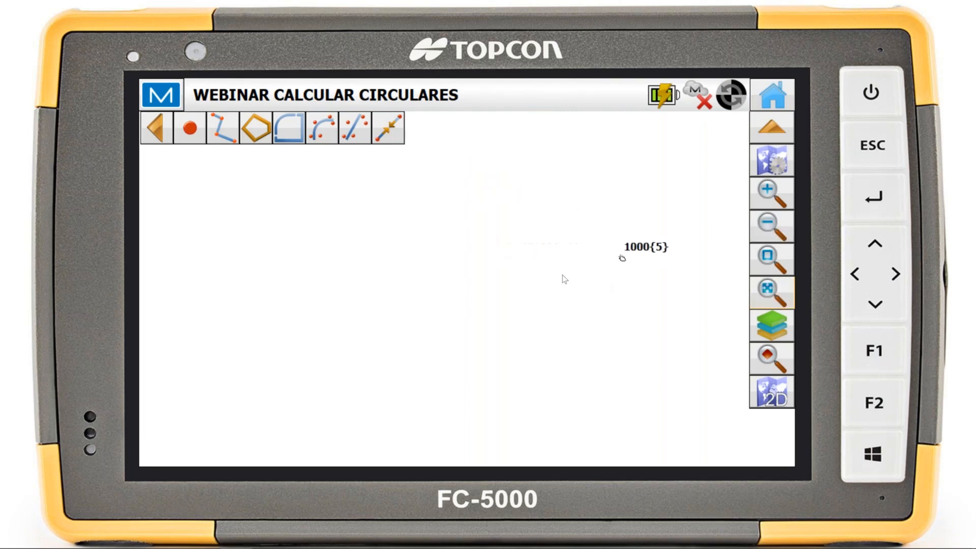
{"action": "scroll", "coordinate": [636, 252], "scroll_direction": "up", "scroll_amount": 5}
{"action": "scroll", "coordinate": [508, 300], "scroll_direction": "up", "scroll_amount": 5}
{"action": "left_click_drag", "start_coordinate": [507, 300], "coordinate": [436, 257]}
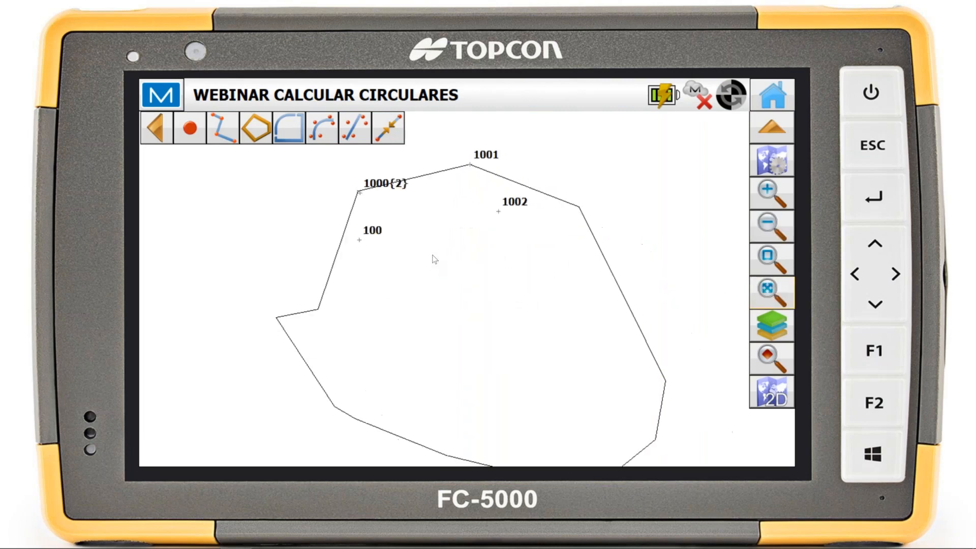
{"action": "scroll", "coordinate": [444, 267], "scroll_direction": "up", "scroll_amount": 3}
{"action": "scroll", "coordinate": [443, 267], "scroll_direction": "down", "scroll_amount": 5}
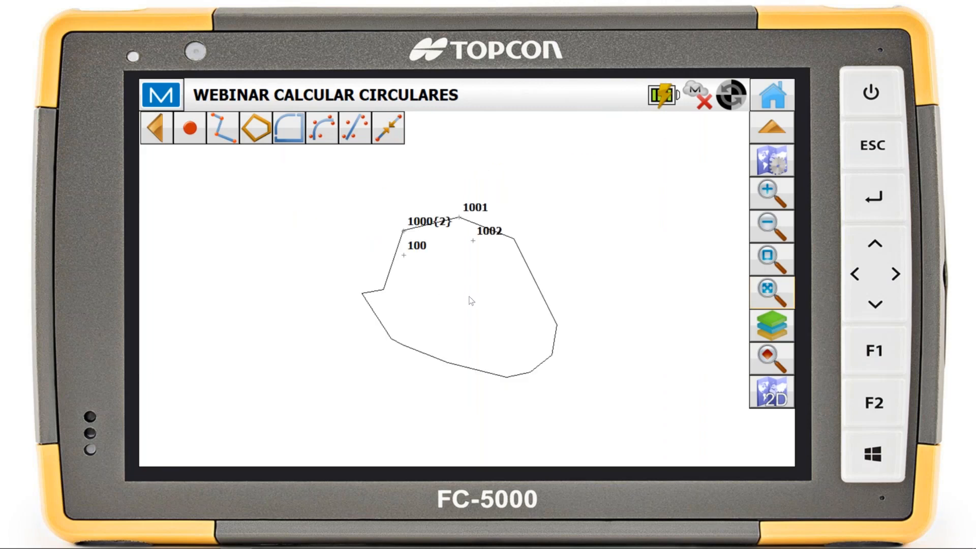
{"action": "scroll", "coordinate": [407, 239], "scroll_direction": "up", "scroll_amount": 2}
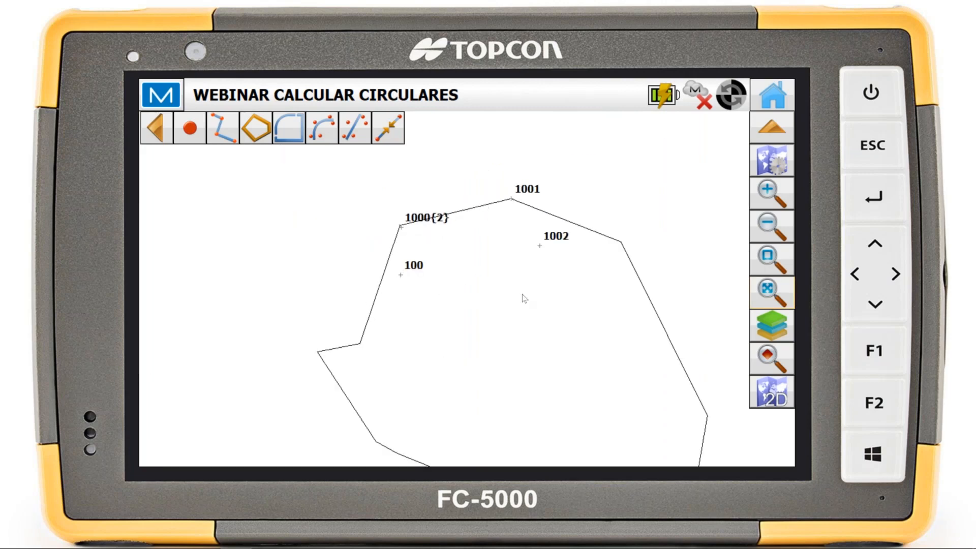
{"action": "scroll", "coordinate": [524, 298], "scroll_direction": "down", "scroll_amount": 2}
{"action": "left_click", "coordinate": [774, 102]}
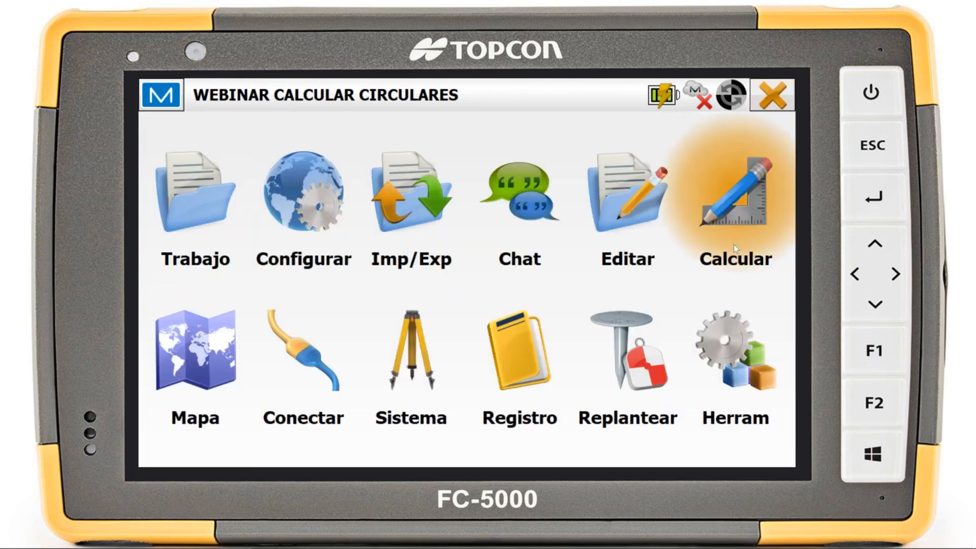
{"action": "left_click", "coordinate": [733, 245]}
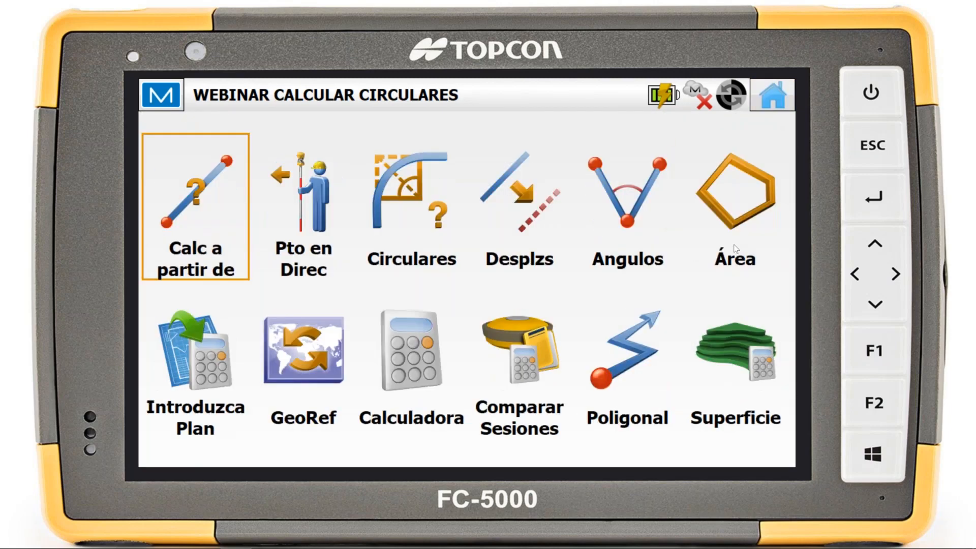
{"action": "left_click", "coordinate": [329, 334]}
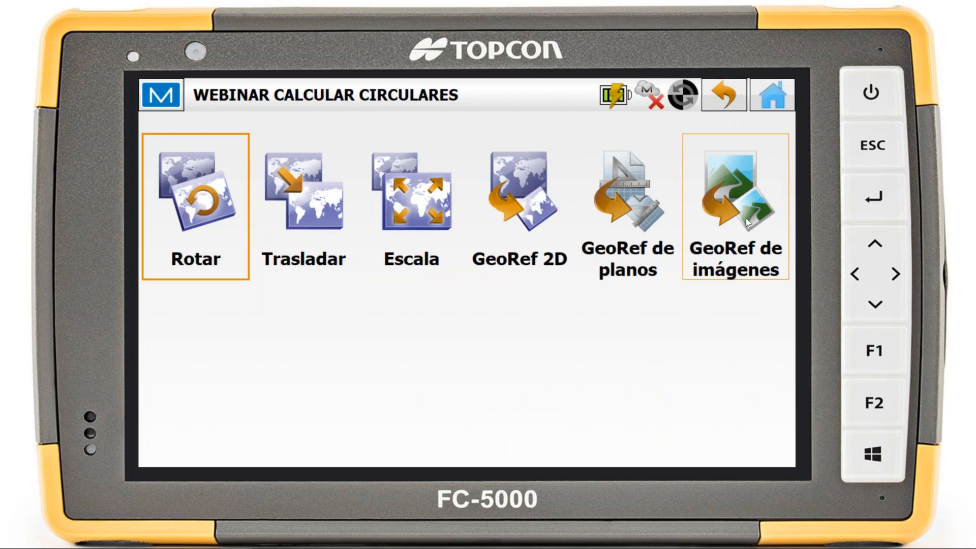
{"action": "left_click", "coordinate": [746, 218]}
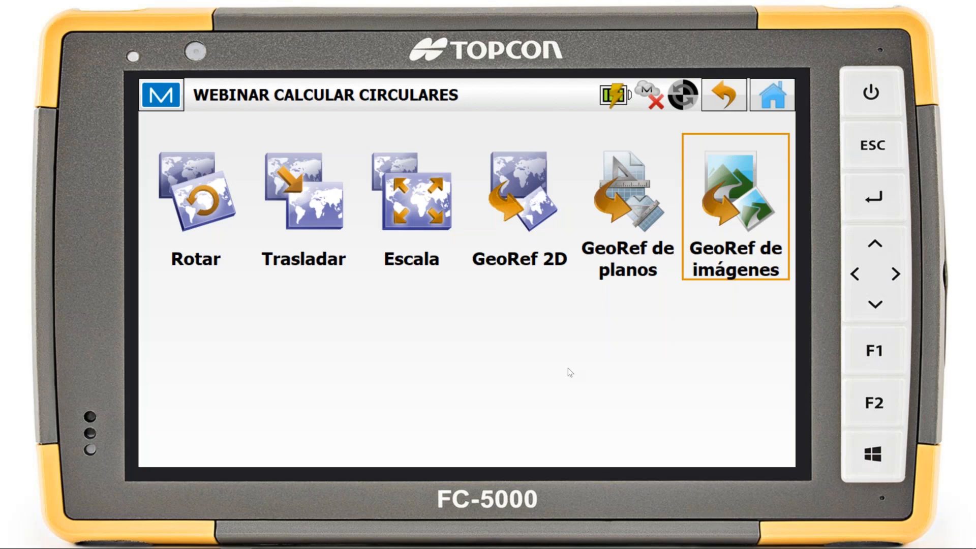
{"action": "left_click", "coordinate": [773, 108]}
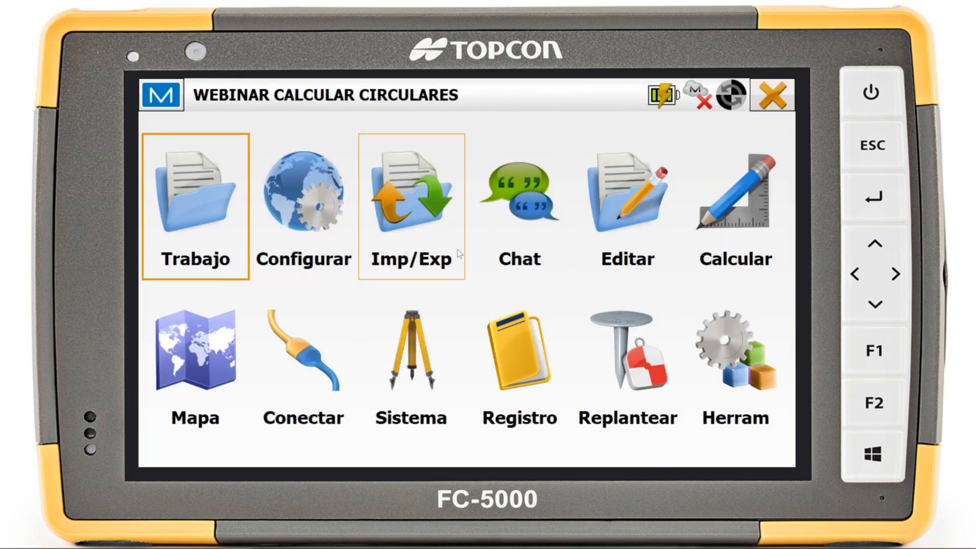
Delete the OFICINA GeoTIFF from the job's background images
{"action": "left_click", "coordinate": [633, 218]}
{"action": "left_click", "coordinate": [298, 372]}
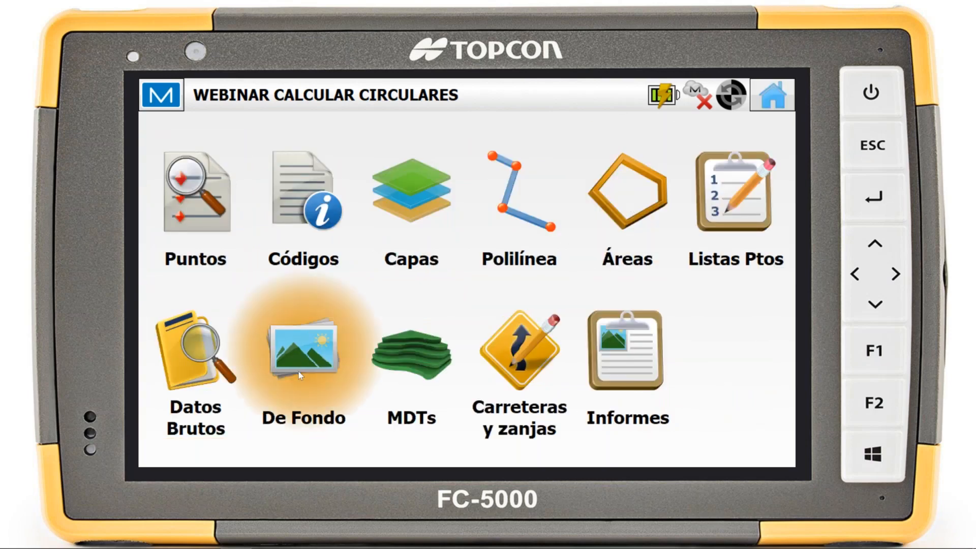
{"action": "left_click", "coordinate": [299, 219]}
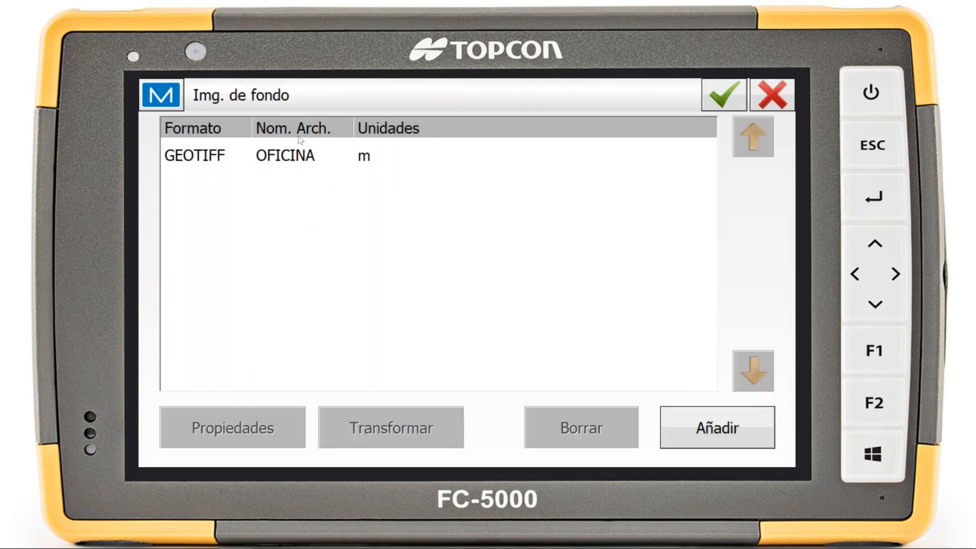
{"action": "left_click", "coordinate": [367, 161]}
{"action": "left_click", "coordinate": [584, 437]}
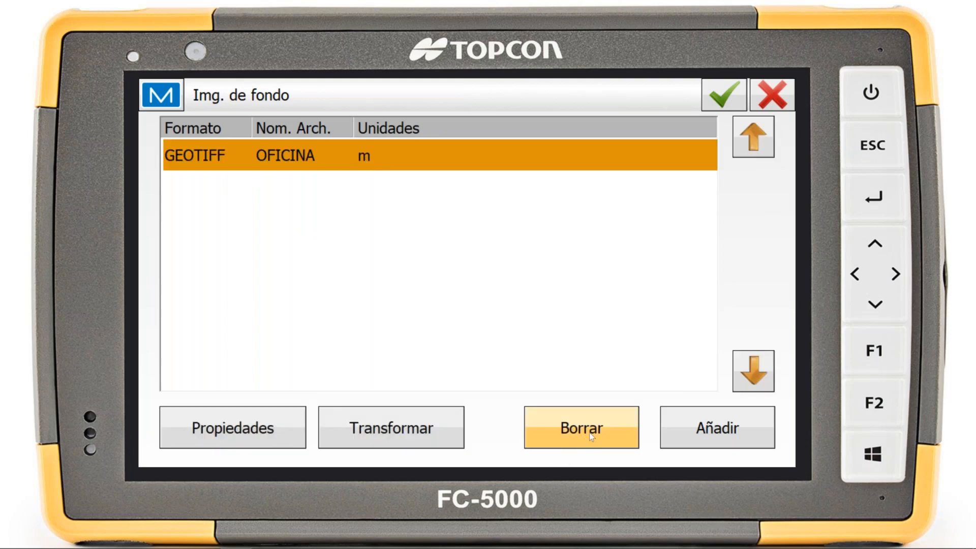
Add OFICINA.tif as a GeoTIFF background image with units in Metros, and confirm the image list
{"action": "left_click", "coordinate": [725, 432]}
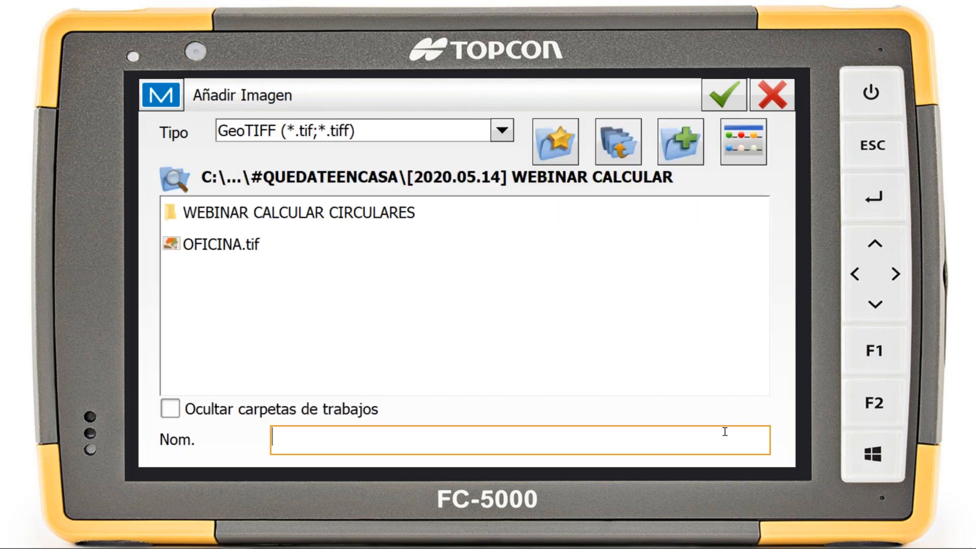
{"action": "left_click", "coordinate": [213, 246]}
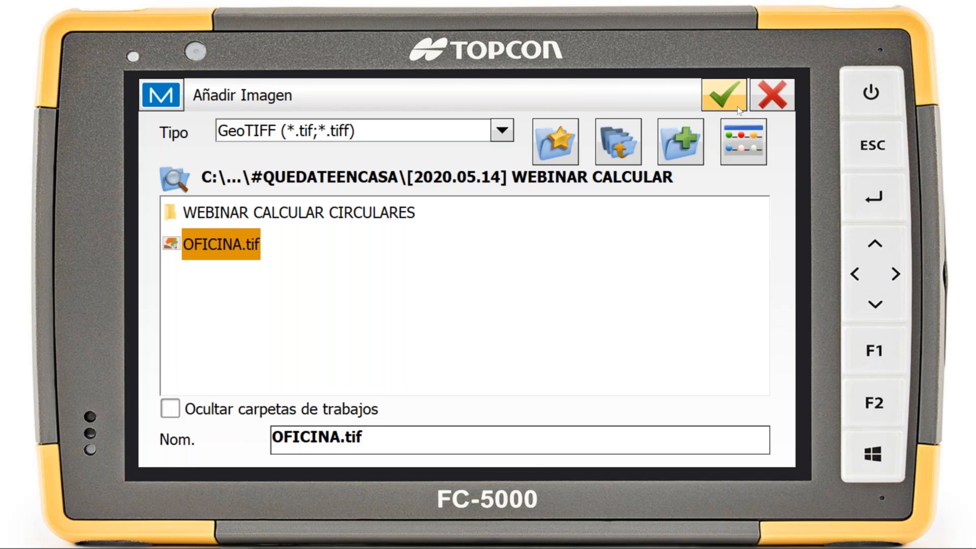
{"action": "left_click", "coordinate": [724, 95]}
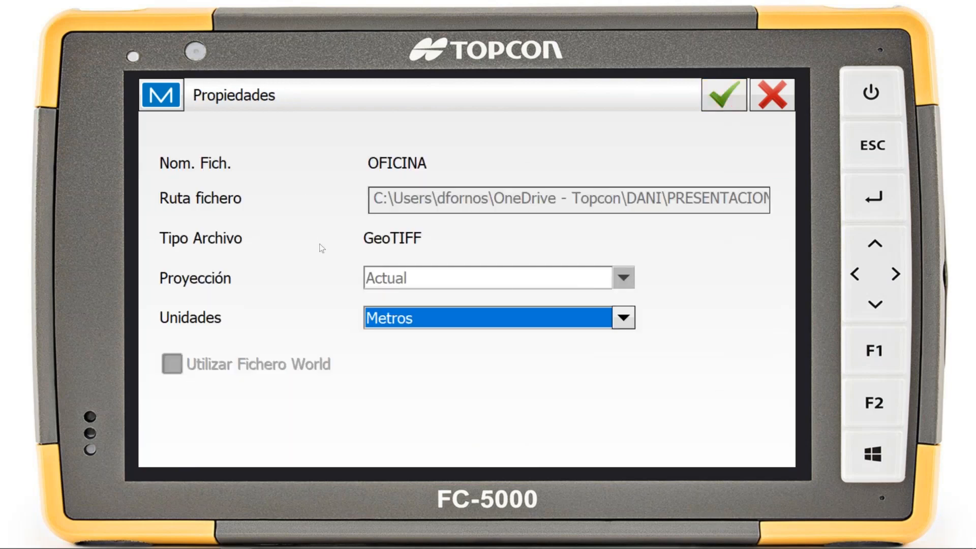
{"action": "left_click", "coordinate": [724, 95]}
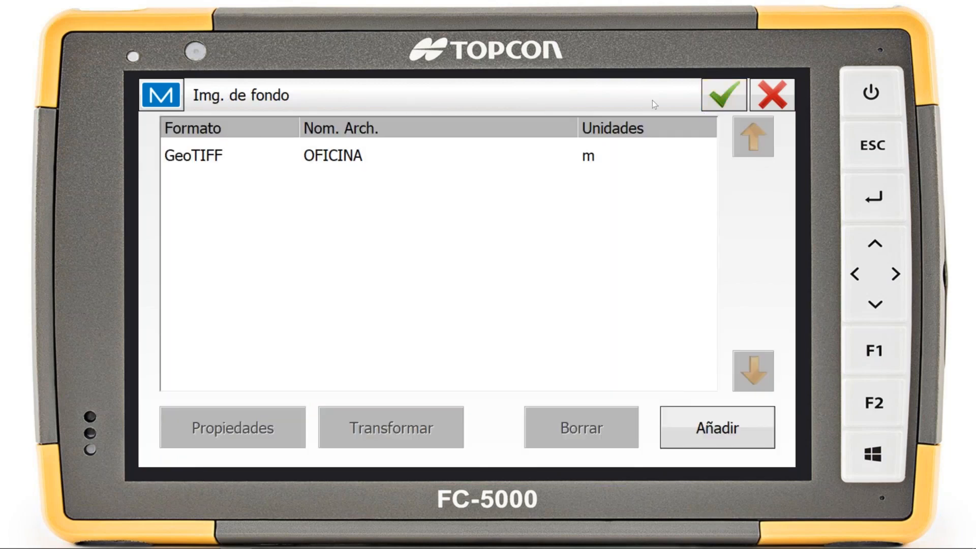
{"action": "left_click", "coordinate": [724, 95]}
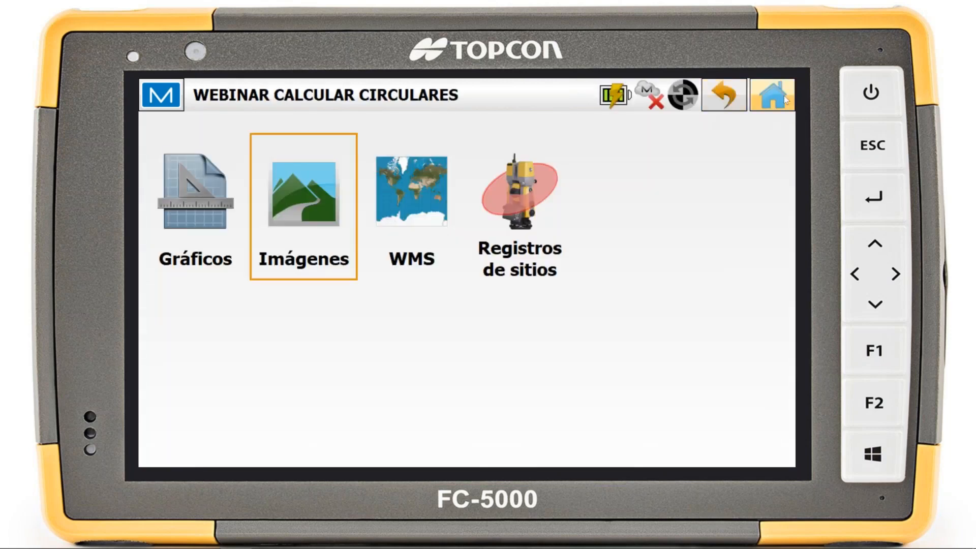
Start an image georeference of OFICINA by coincident line (Por línea coincidente), accepting to overwrite its existing georeference
{"action": "left_click", "coordinate": [784, 96]}
{"action": "left_click", "coordinate": [735, 203]}
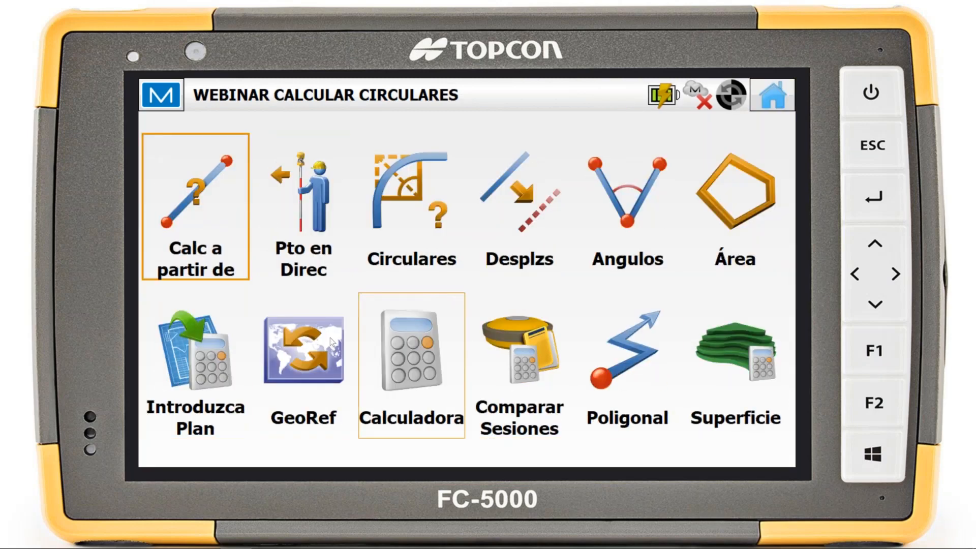
{"action": "left_click", "coordinate": [326, 352]}
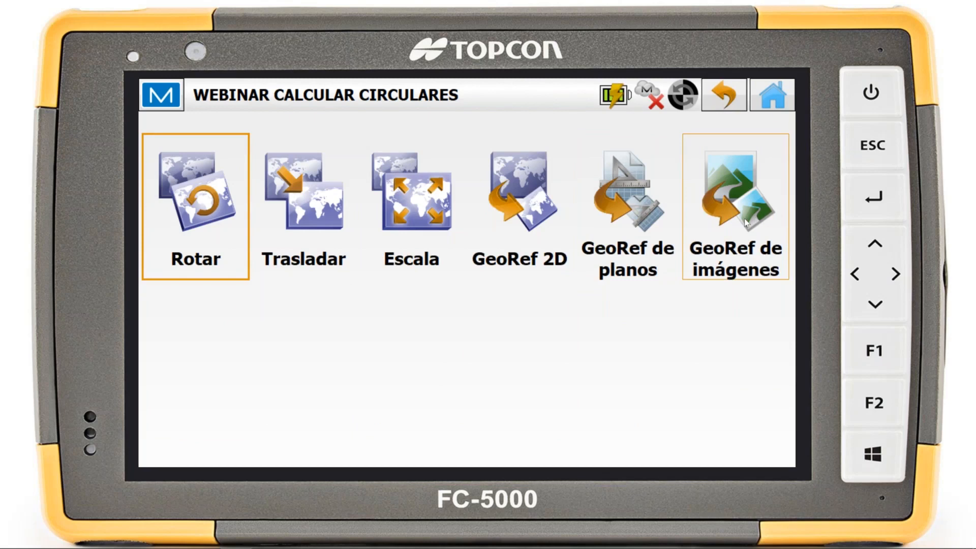
{"action": "left_click", "coordinate": [745, 220]}
{"action": "left_click", "coordinate": [257, 158]}
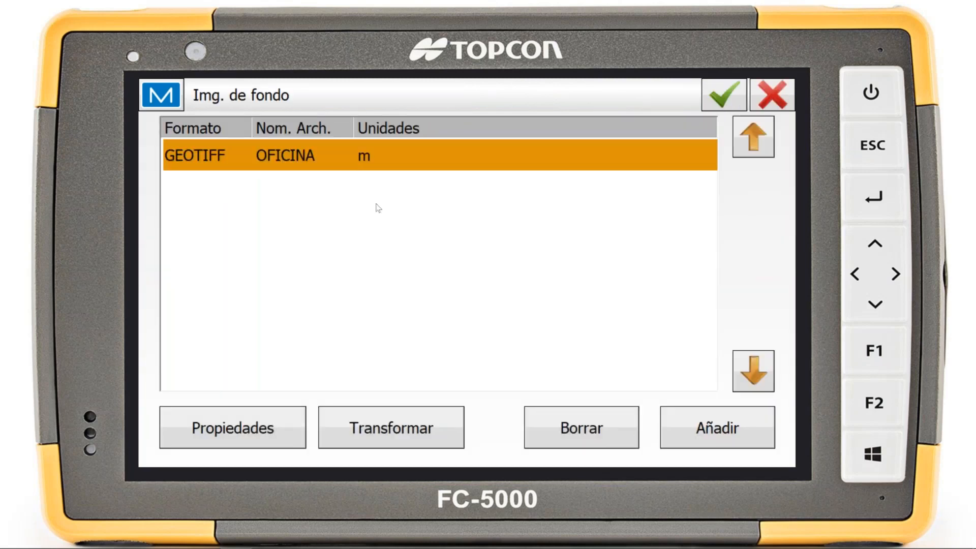
{"action": "left_click", "coordinate": [400, 432]}
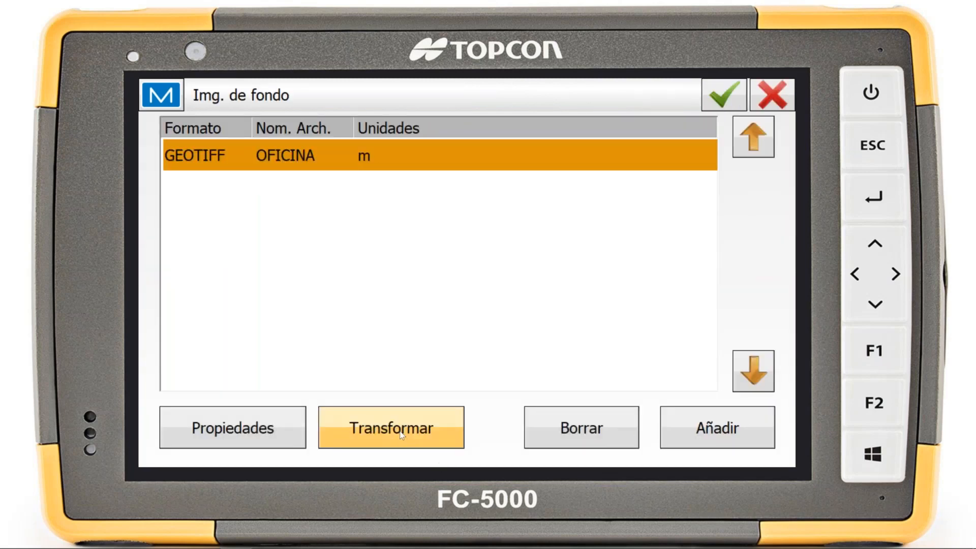
{"action": "left_click", "coordinate": [400, 433]}
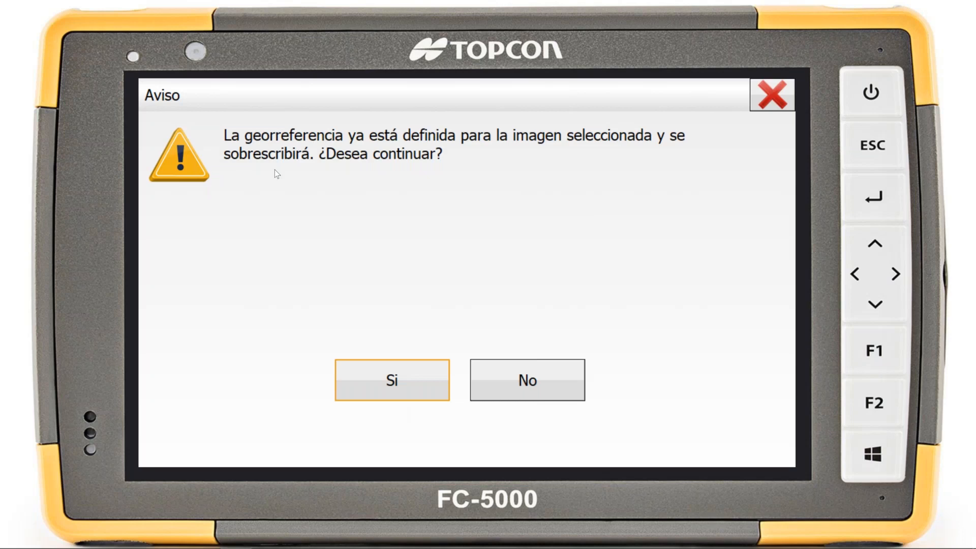
{"action": "left_click", "coordinate": [370, 398]}
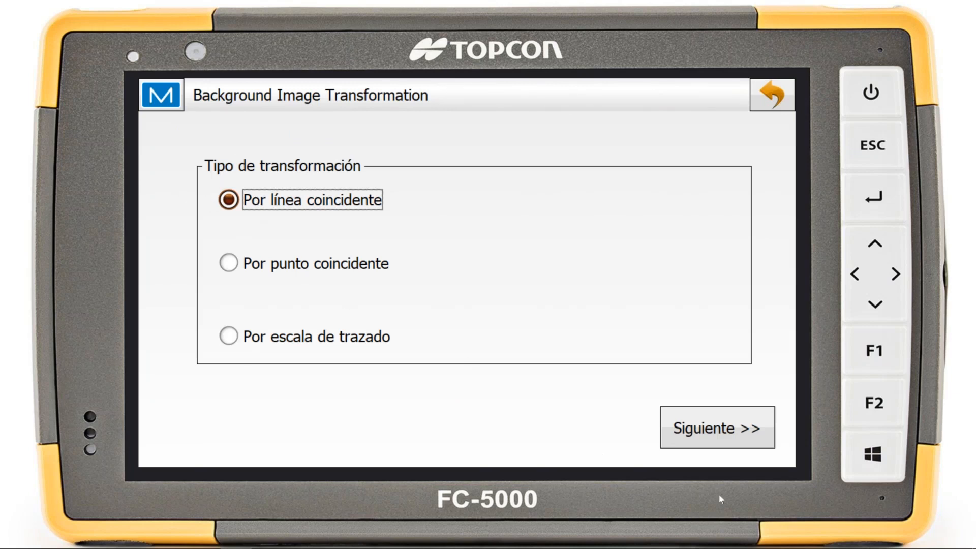
{"action": "left_click", "coordinate": [719, 428]}
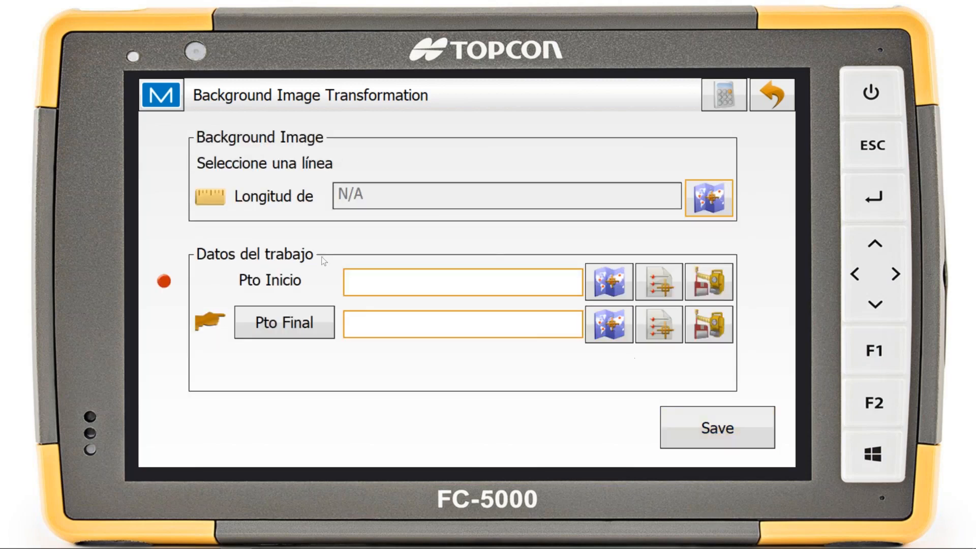
Place the reference line's start point at the upper-left corner of the sports court on the OFICINA image
{"action": "left_click", "coordinate": [708, 202]}
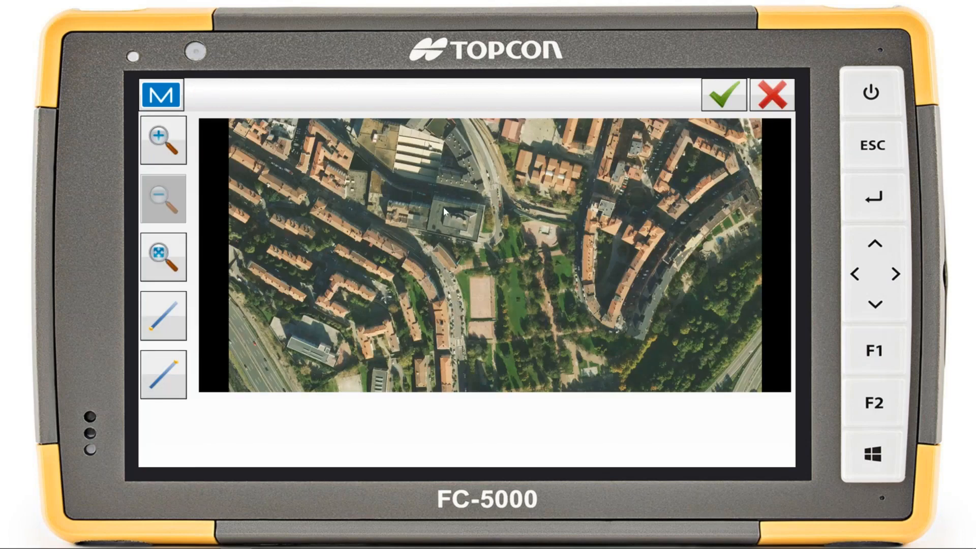
{"action": "scroll", "coordinate": [443, 207], "scroll_direction": "up", "scroll_amount": 4}
{"action": "scroll", "coordinate": [498, 282], "scroll_direction": "down", "scroll_amount": 4}
{"action": "scroll", "coordinate": [495, 291], "scroll_direction": "up", "scroll_amount": 3}
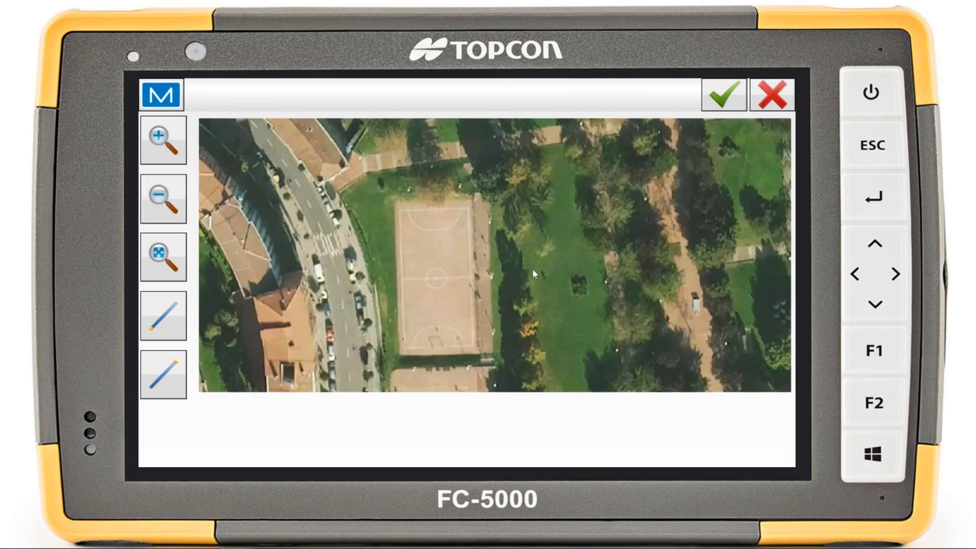
{"action": "left_click", "coordinate": [166, 319]}
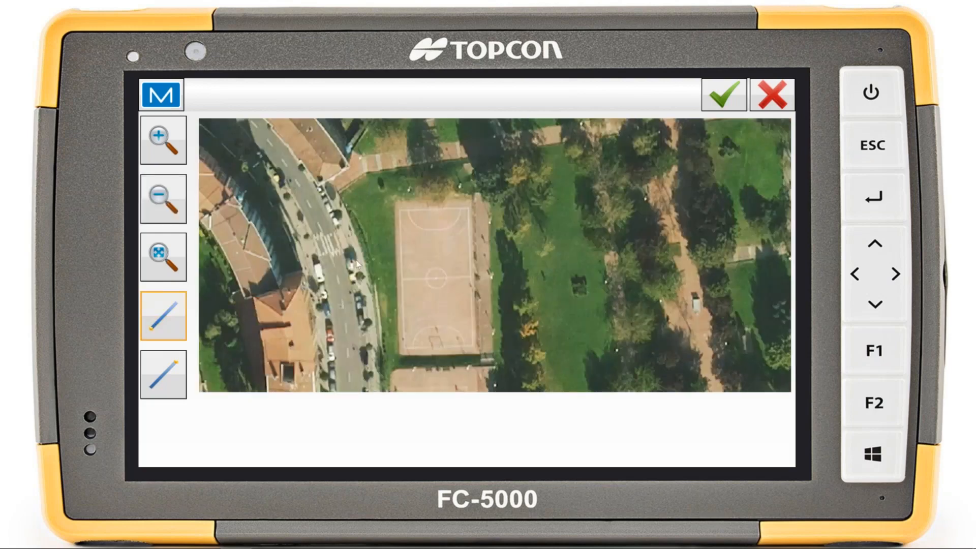
{"action": "left_click", "coordinate": [400, 212]}
Place the reference line's end point at the court's lower-left corner and accept the line
{"action": "left_click", "coordinate": [154, 382]}
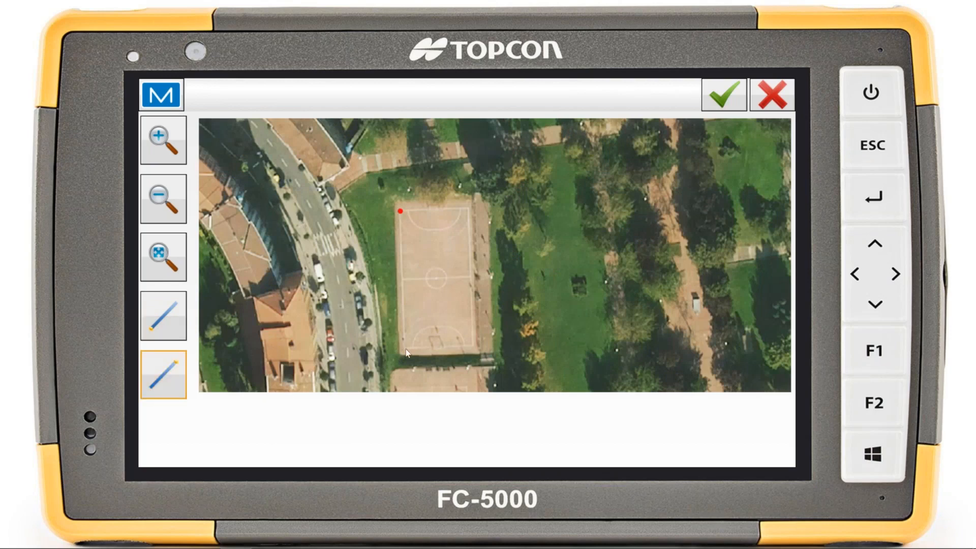
{"action": "scroll", "coordinate": [406, 349], "scroll_direction": "up", "scroll_amount": 3}
{"action": "scroll", "coordinate": [508, 337], "scroll_direction": "down", "scroll_amount": 2}
{"action": "scroll", "coordinate": [611, 255], "scroll_direction": "down", "scroll_amount": 1}
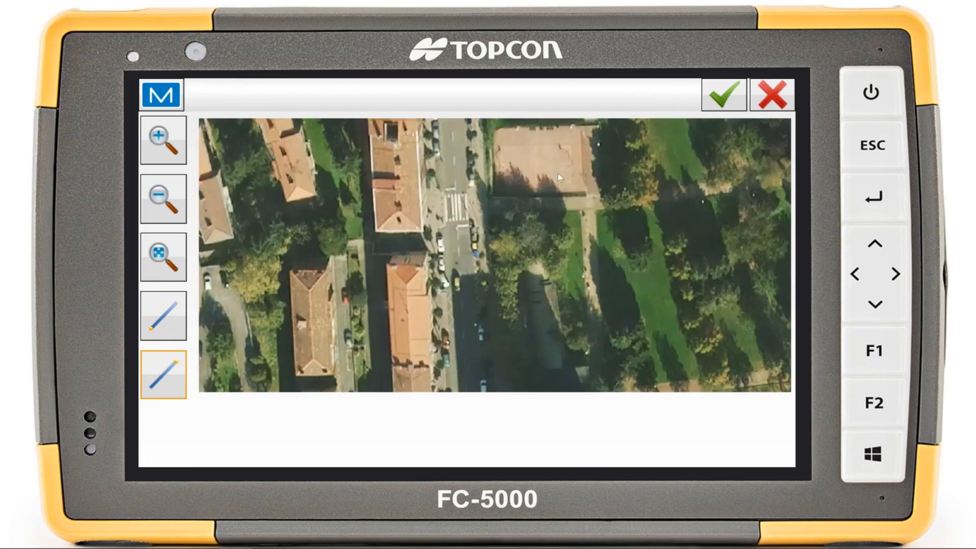
{"action": "scroll", "coordinate": [412, 202], "scroll_direction": "down", "scroll_amount": 3}
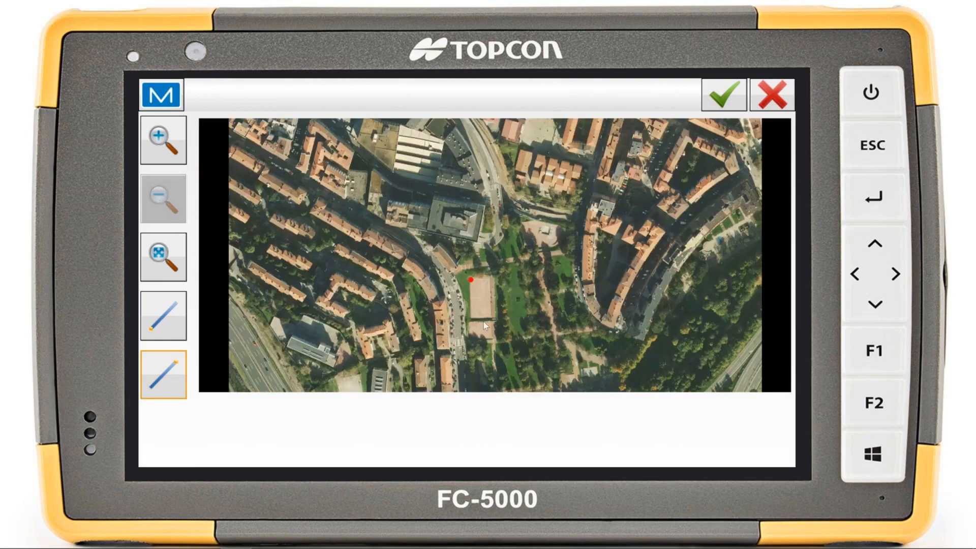
{"action": "scroll", "coordinate": [478, 322], "scroll_direction": "up", "scroll_amount": 5}
{"action": "scroll", "coordinate": [481, 242], "scroll_direction": "up", "scroll_amount": 1}
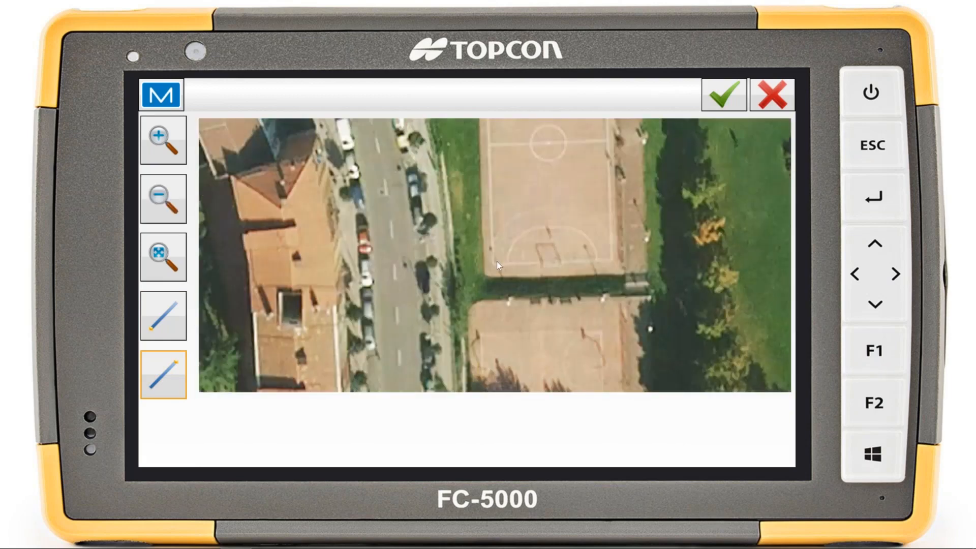
{"action": "left_click", "coordinate": [493, 261]}
{"action": "scroll", "coordinate": [337, 260], "scroll_direction": "down", "scroll_amount": 1}
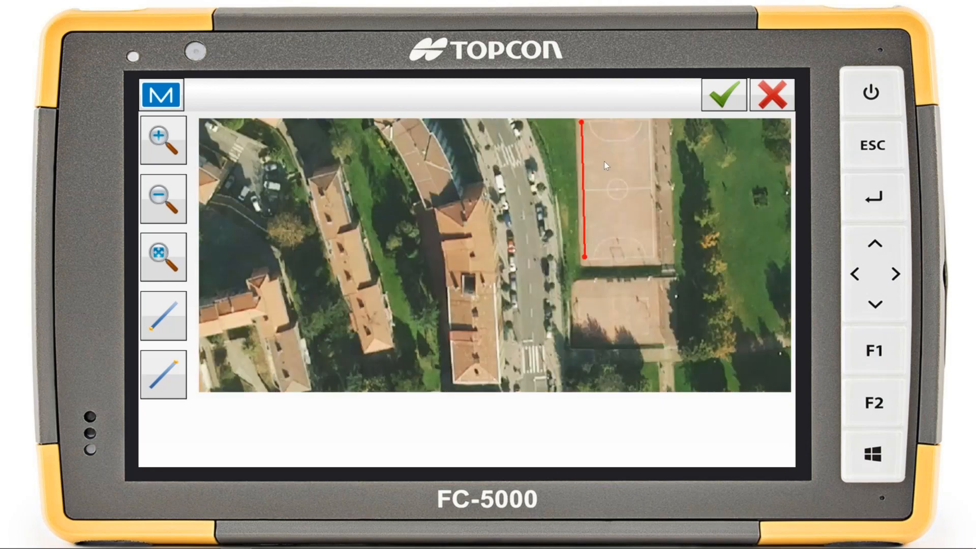
{"action": "left_click", "coordinate": [706, 99]}
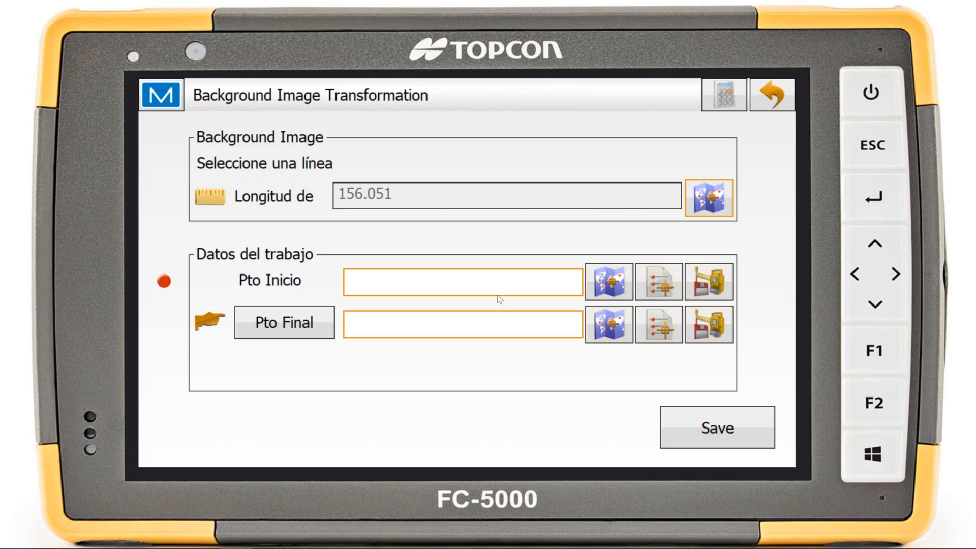
Match the image line to start point 1001 and end point 1002, save the transformation, and return to the home screen
{"action": "left_click", "coordinate": [608, 282]}
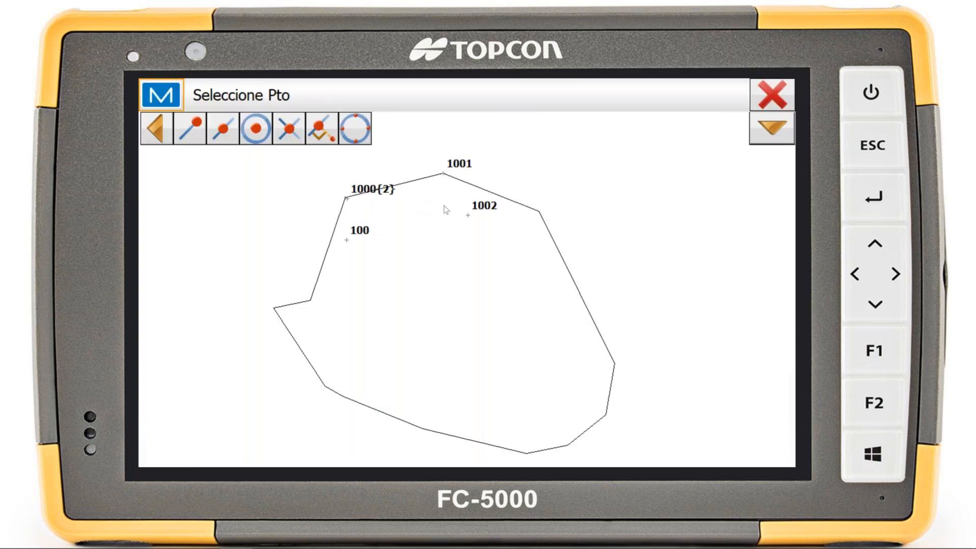
{"action": "left_click", "coordinate": [444, 205]}
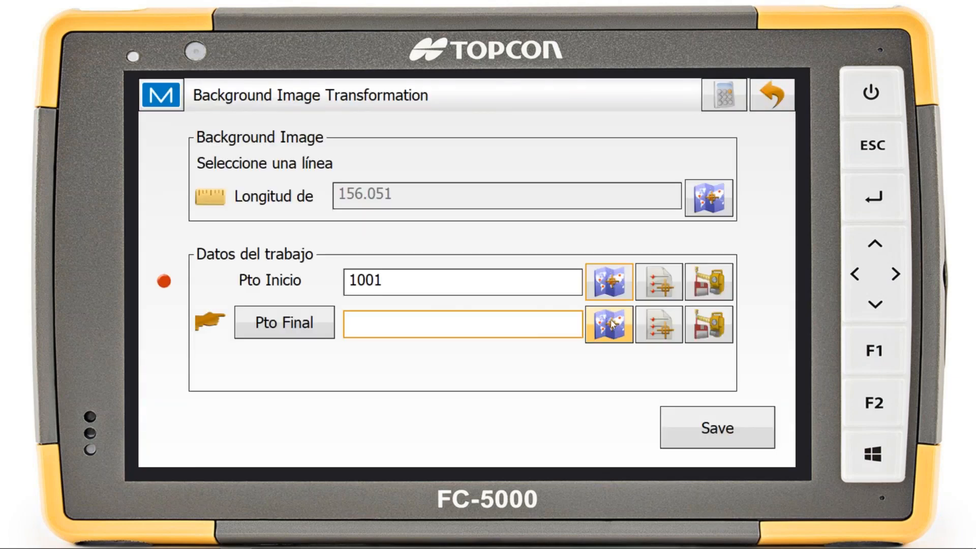
{"action": "left_click", "coordinate": [613, 323]}
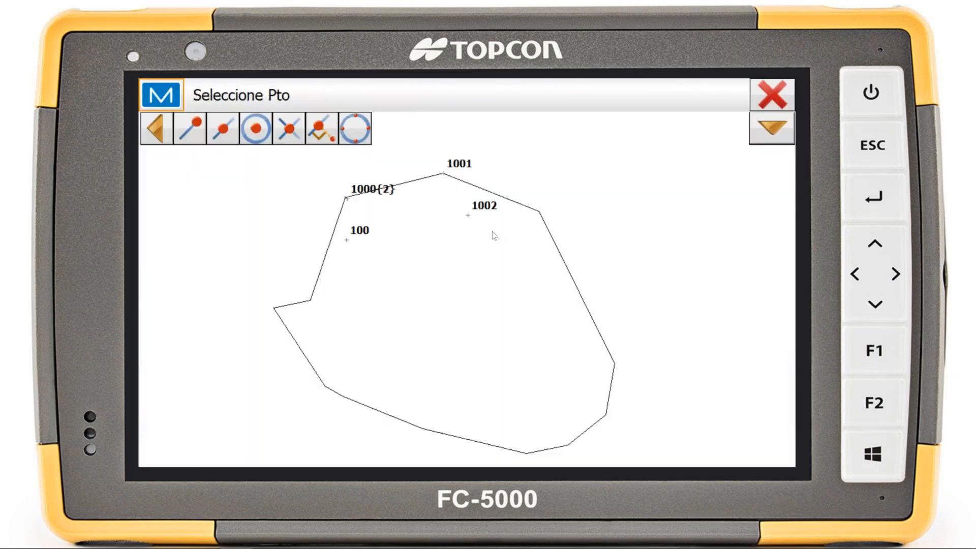
{"action": "left_click", "coordinate": [468, 216]}
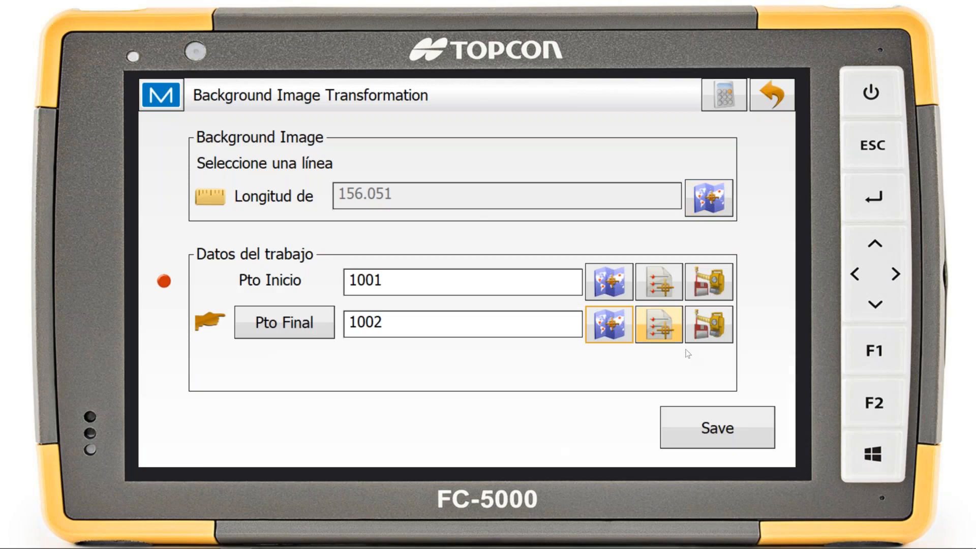
{"action": "left_click", "coordinate": [738, 427]}
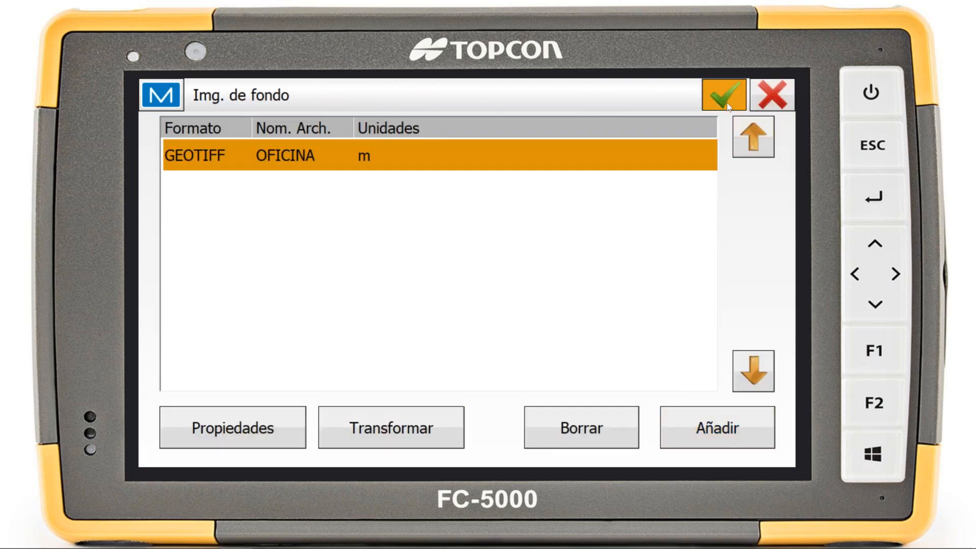
{"action": "left_click", "coordinate": [726, 101]}
{"action": "left_click", "coordinate": [776, 101]}
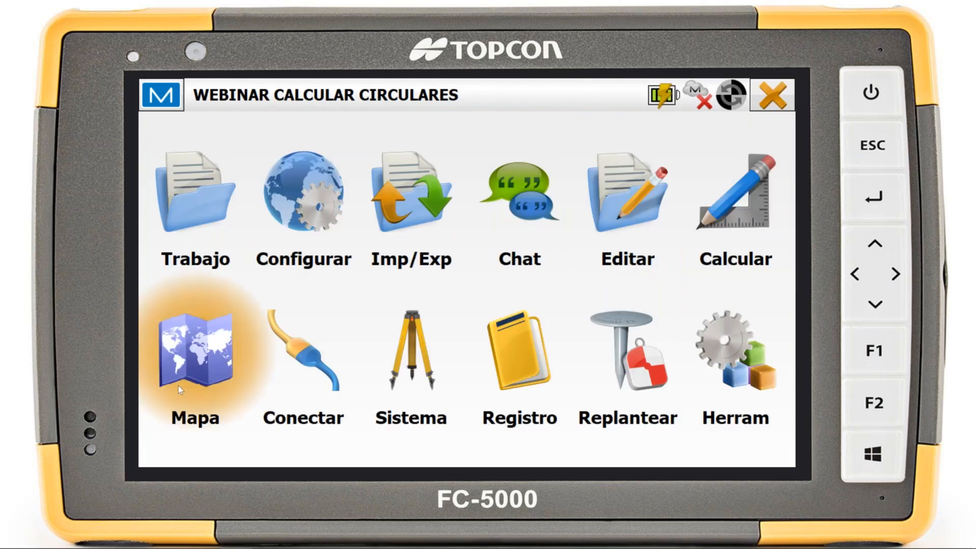
Hide the Dibujo1 drawing and show the OFICINA image as the map background
{"action": "left_click", "coordinate": [196, 369]}
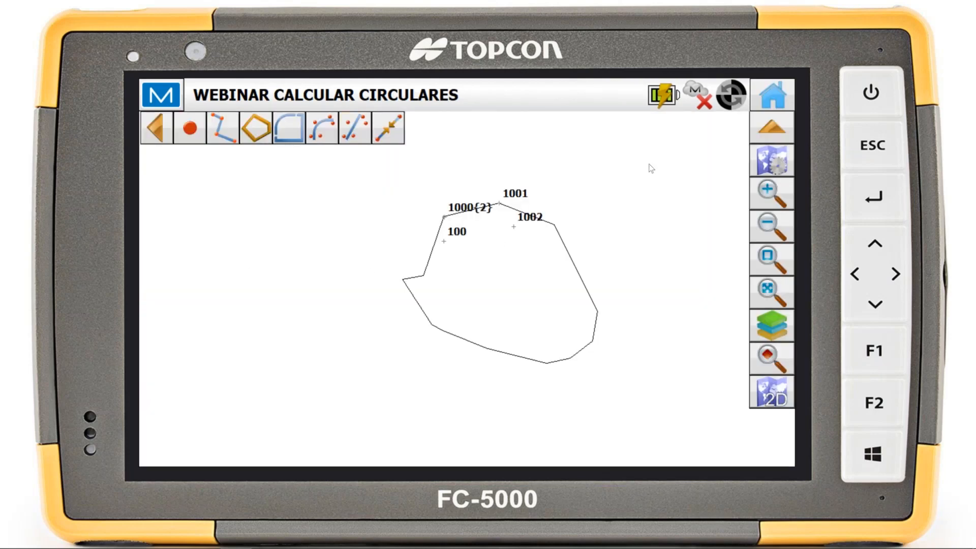
{"action": "left_click", "coordinate": [766, 166]}
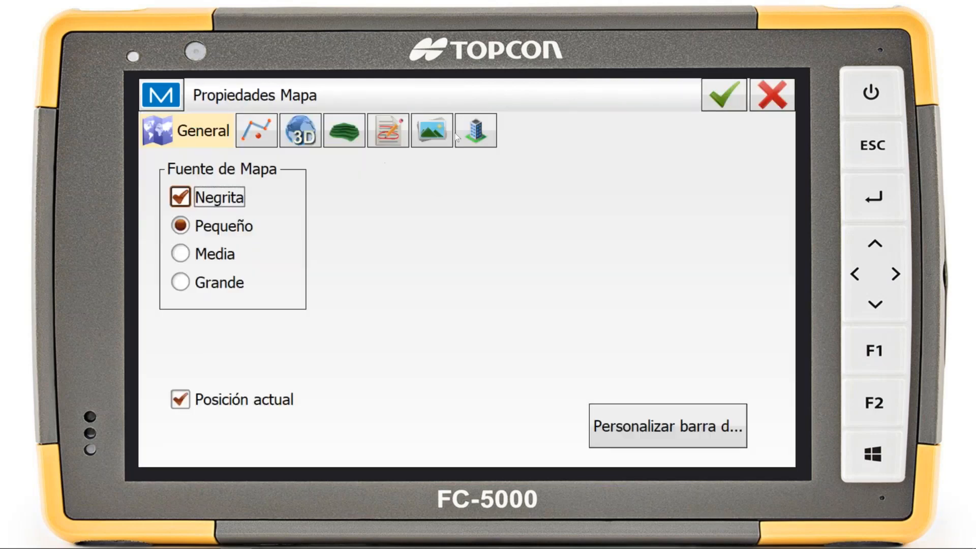
{"action": "left_click", "coordinate": [433, 132]}
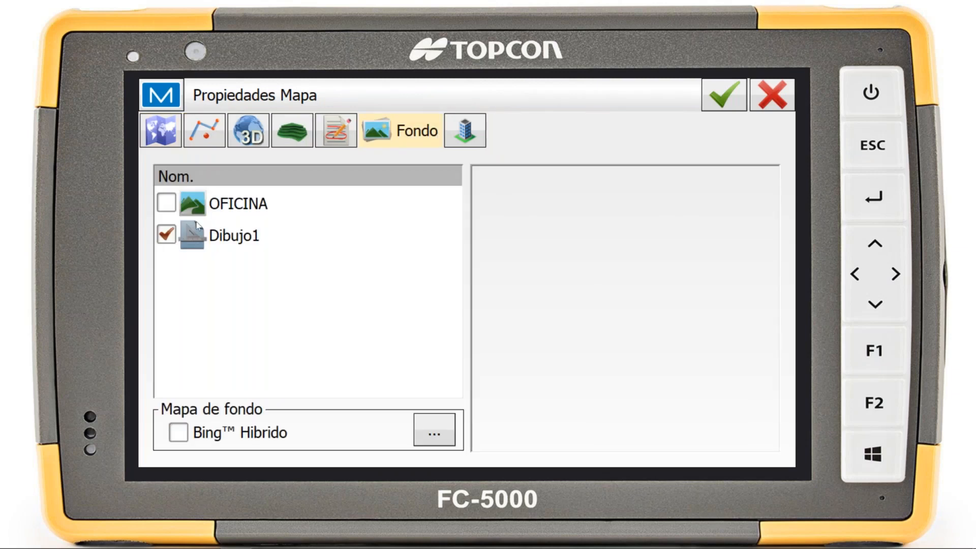
{"action": "left_click", "coordinate": [167, 234]}
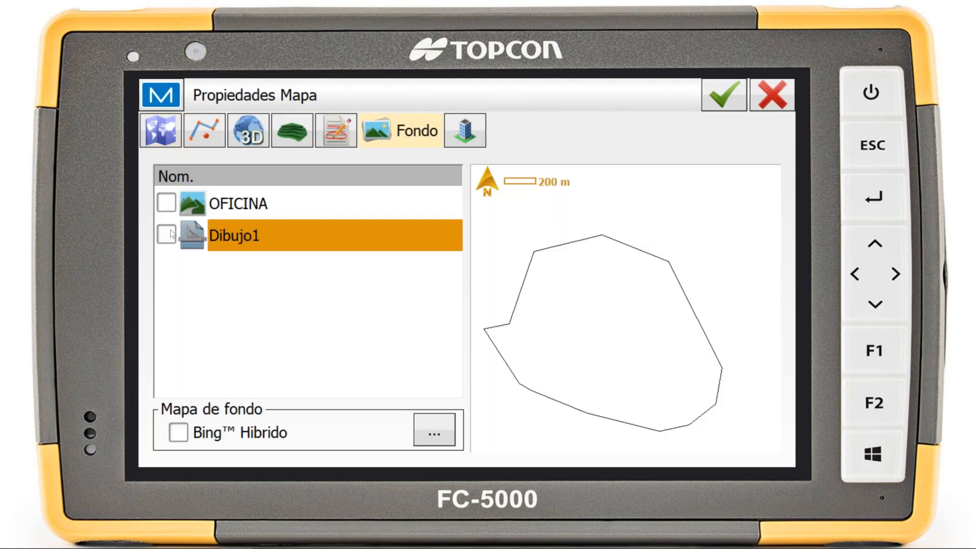
{"action": "left_click", "coordinate": [167, 204]}
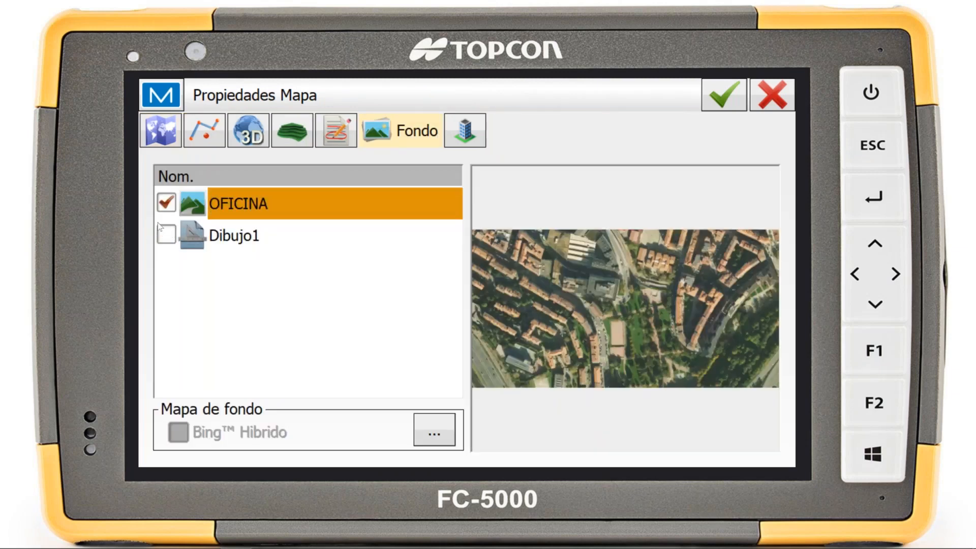
{"action": "left_click", "coordinate": [735, 98]}
Examine how the georeferenced image fits points 1001 and 1002 on the map, and return to the home screen
{"action": "scroll", "coordinate": [504, 225], "scroll_direction": "up", "scroll_amount": 5}
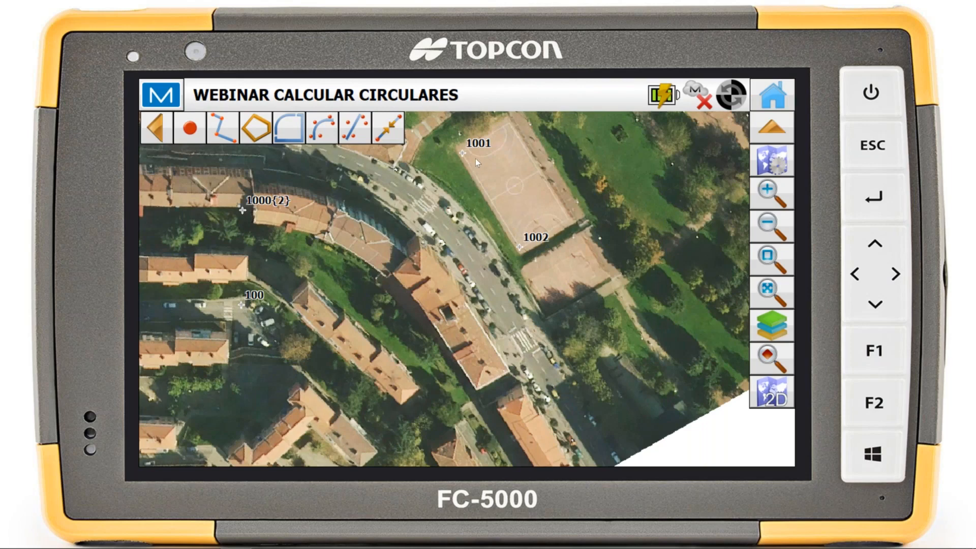
{"action": "scroll", "coordinate": [499, 223], "scroll_direction": "down", "scroll_amount": 7}
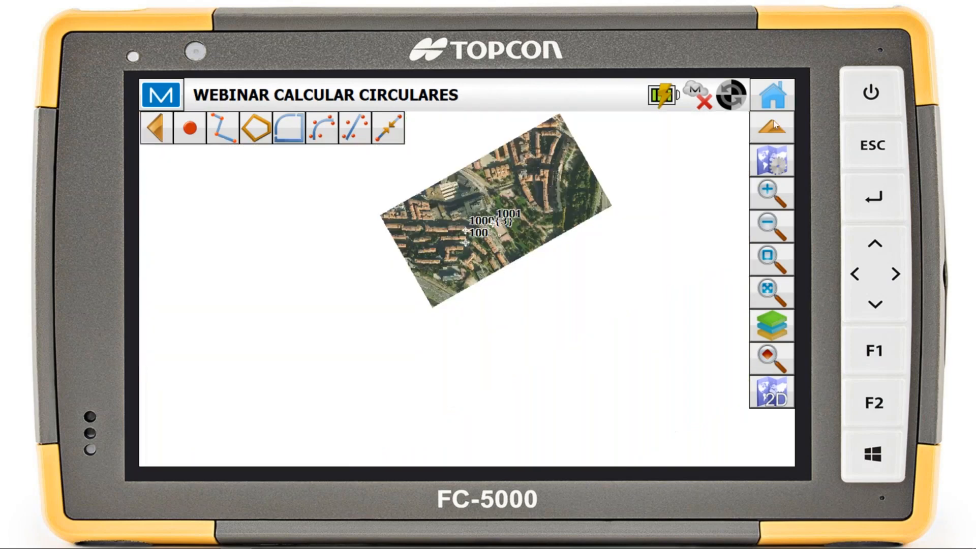
{"action": "left_click", "coordinate": [773, 98]}
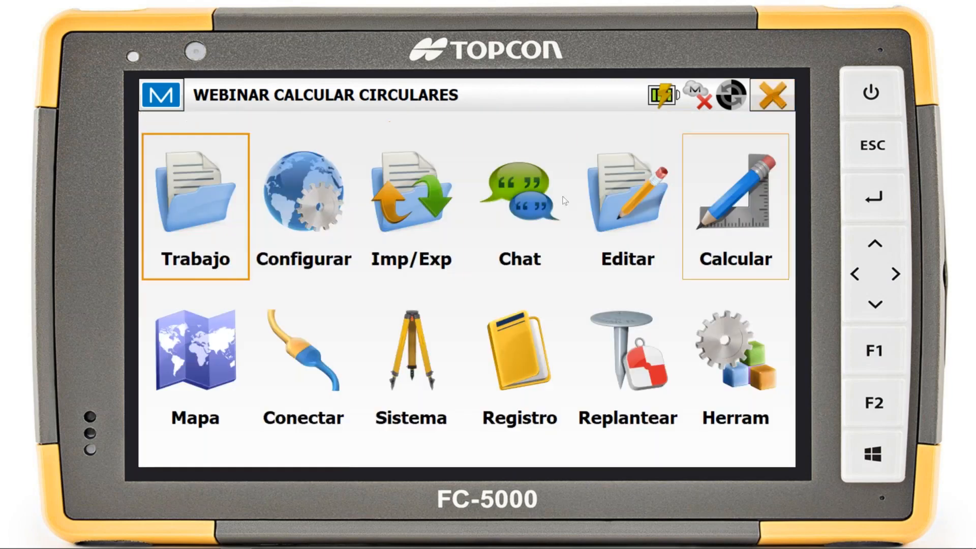
Open the area calculation by points (Por Puntos) and choose the ListaPuntos point list as its input
{"action": "left_click", "coordinate": [724, 190]}
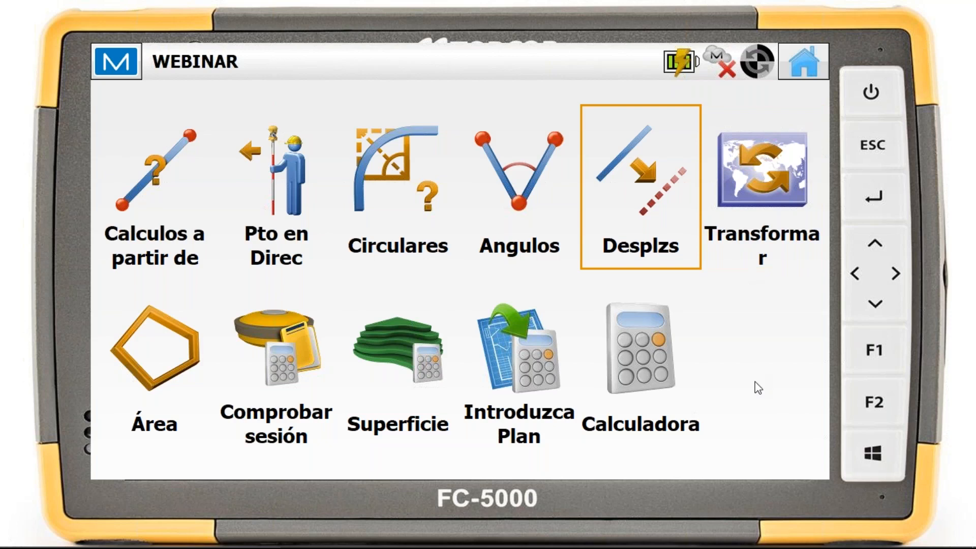
{"action": "left_click", "coordinate": [169, 378]}
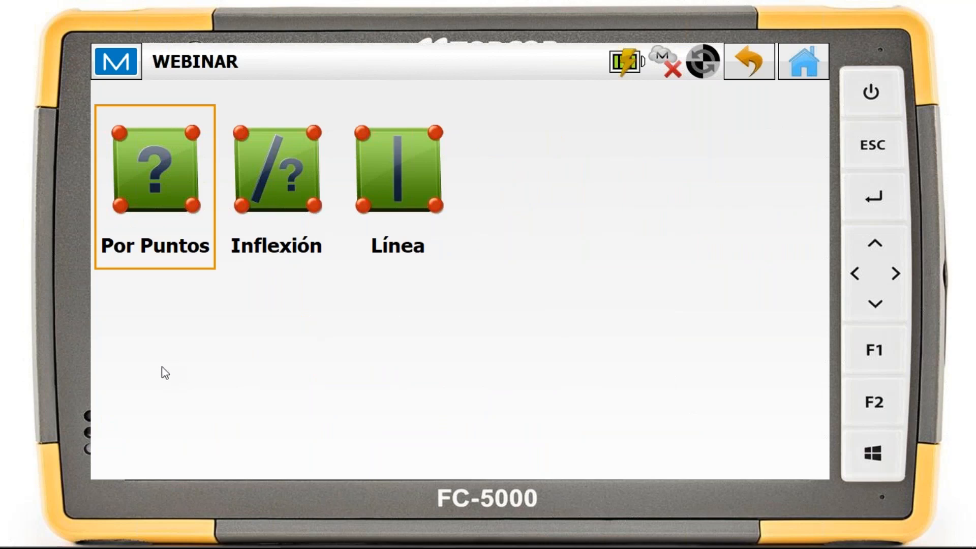
{"action": "left_click", "coordinate": [182, 245]}
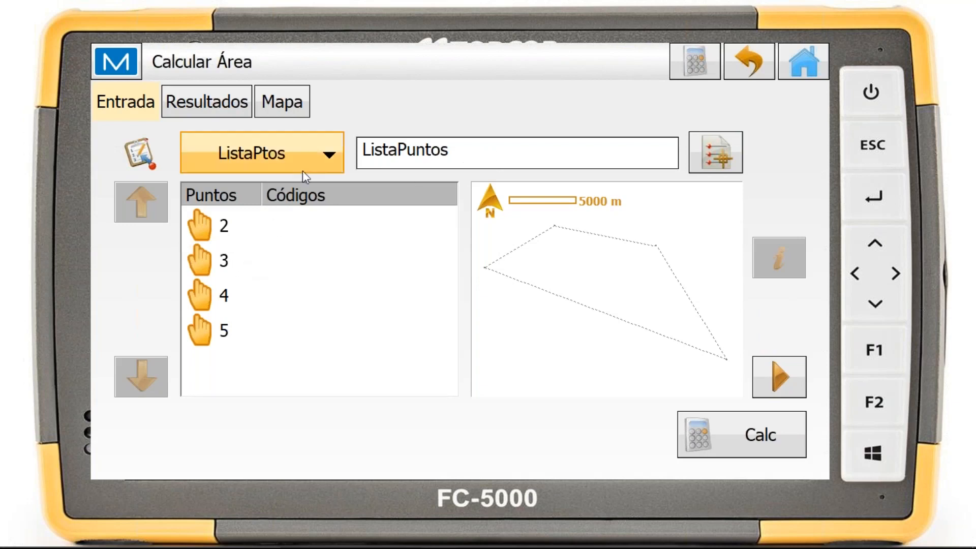
{"action": "left_click", "coordinate": [316, 154]}
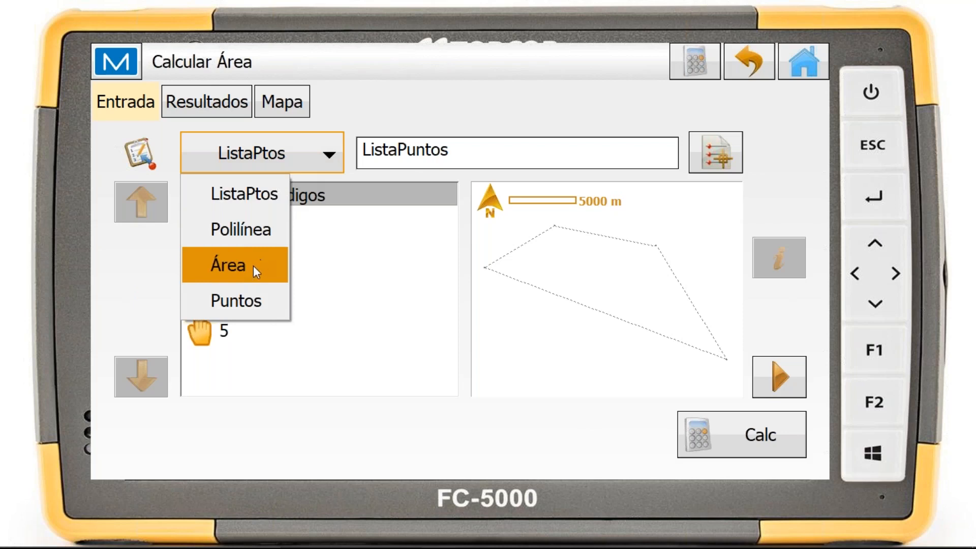
{"action": "left_click", "coordinate": [324, 158]}
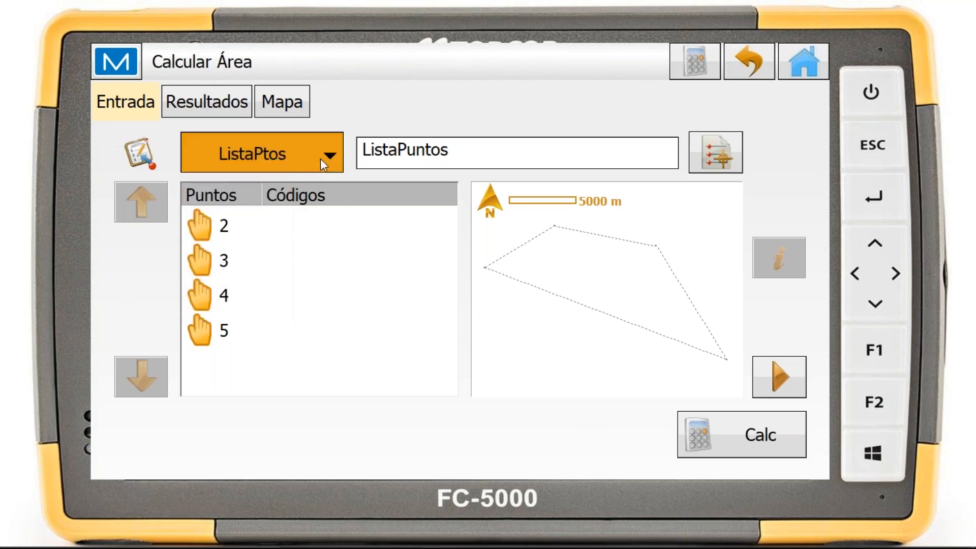
{"action": "left_click", "coordinate": [234, 152]}
{"action": "left_click", "coordinate": [370, 102]}
{"action": "left_click", "coordinate": [713, 141]}
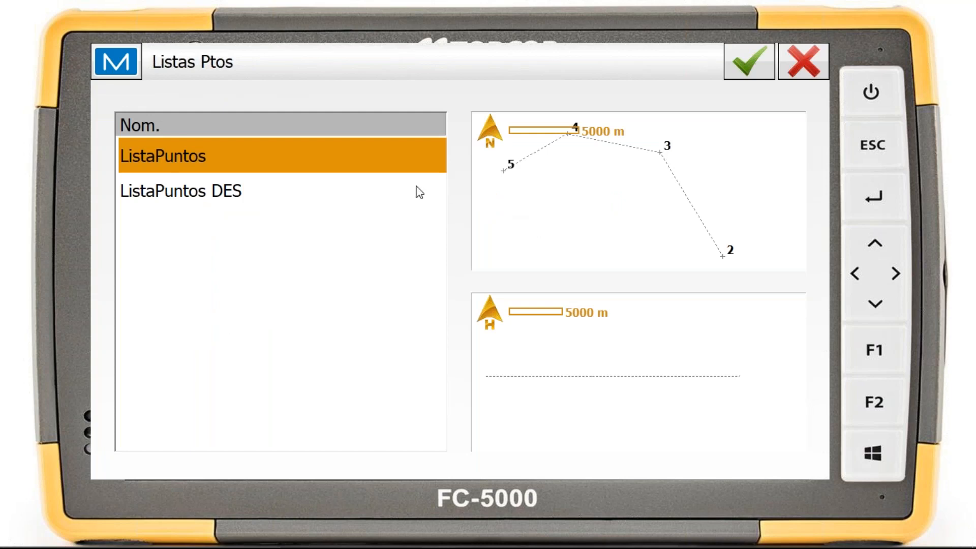
{"action": "left_click", "coordinate": [745, 71]}
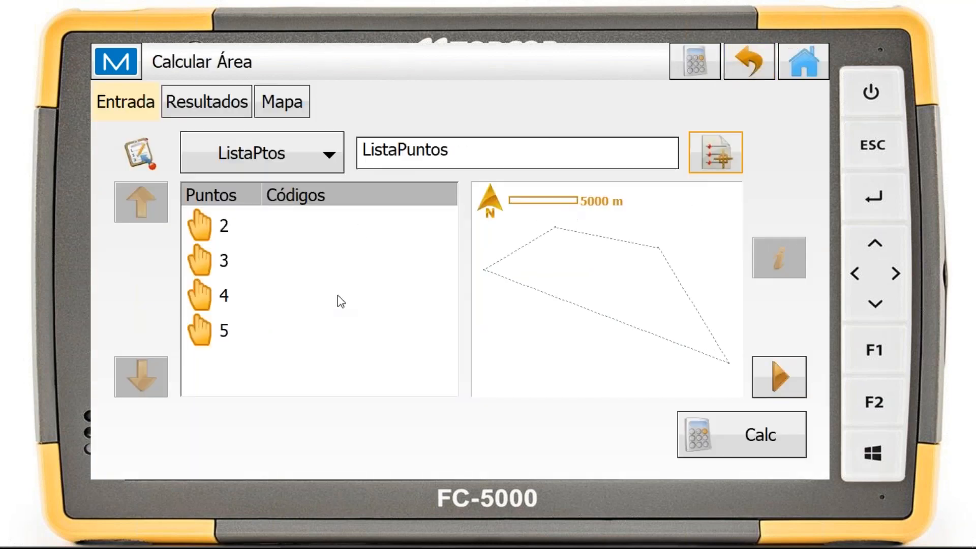
Calculate the area of ListaPuntos, review its results and its shape on the map, and return to the area tools
{"action": "left_click", "coordinate": [755, 435]}
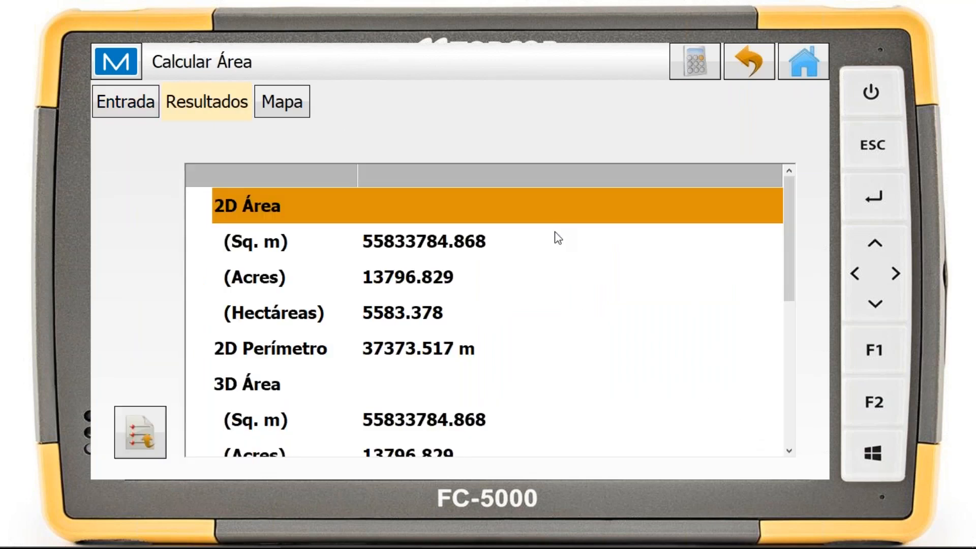
{"action": "scroll", "coordinate": [445, 244], "scroll_direction": "down", "scroll_amount": 2}
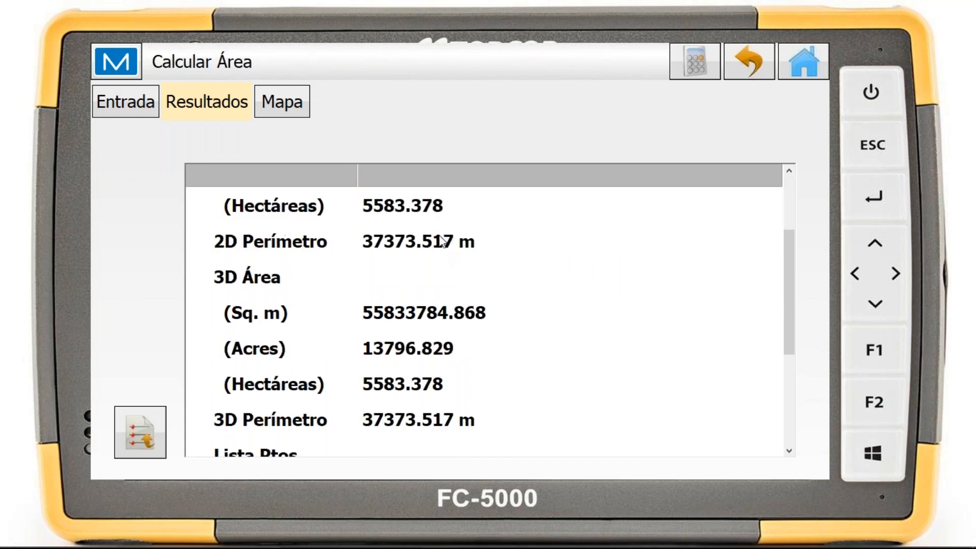
{"action": "scroll", "coordinate": [441, 243], "scroll_direction": "down", "scroll_amount": 1}
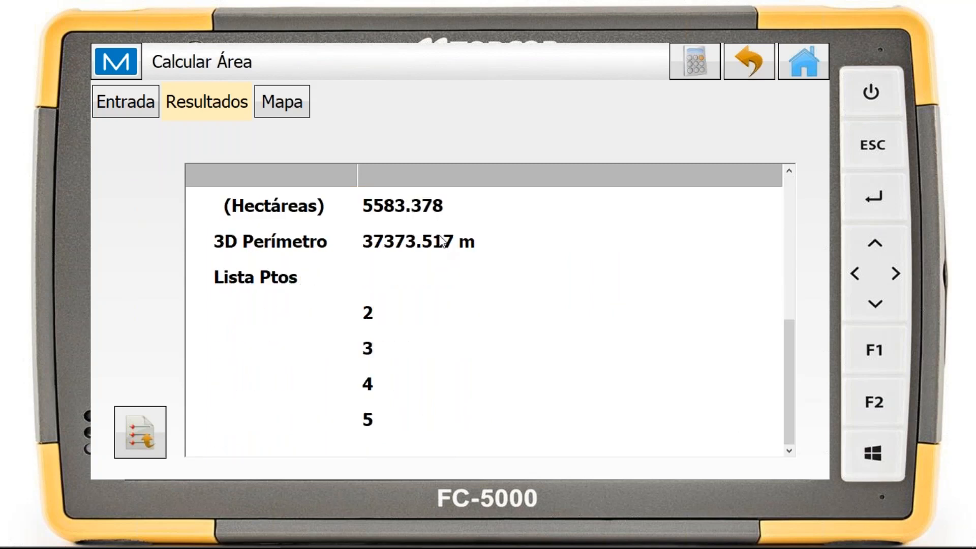
{"action": "left_click", "coordinate": [306, 113]}
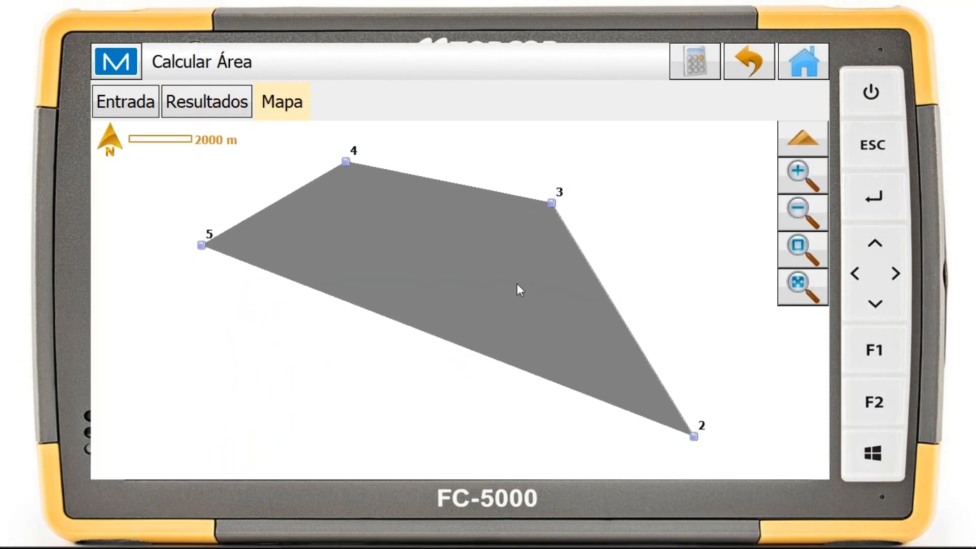
{"action": "left_click", "coordinate": [745, 69]}
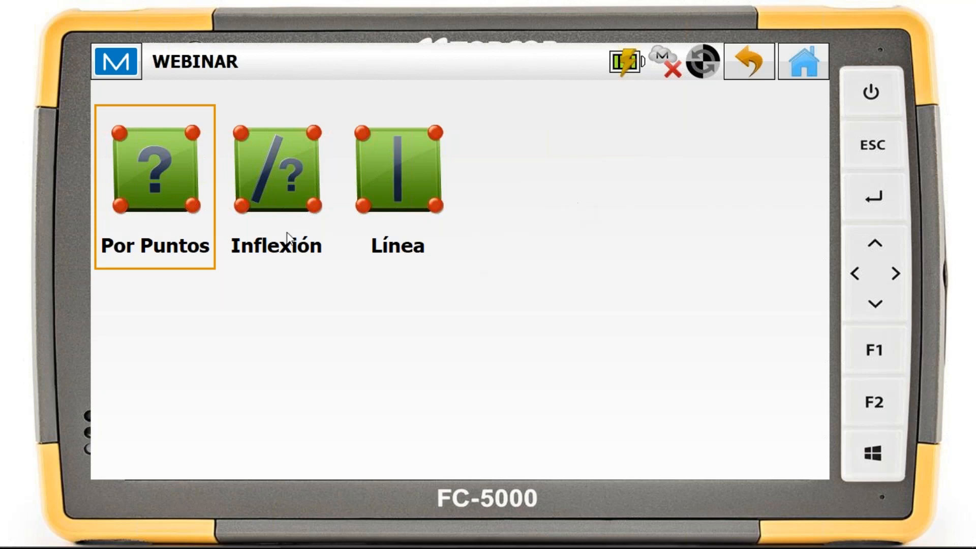
Set up the Inflexión known-area calculation for ListaPuntos with point 2 as the rotation point and Dextrosum as the direction
{"action": "left_click", "coordinate": [272, 172]}
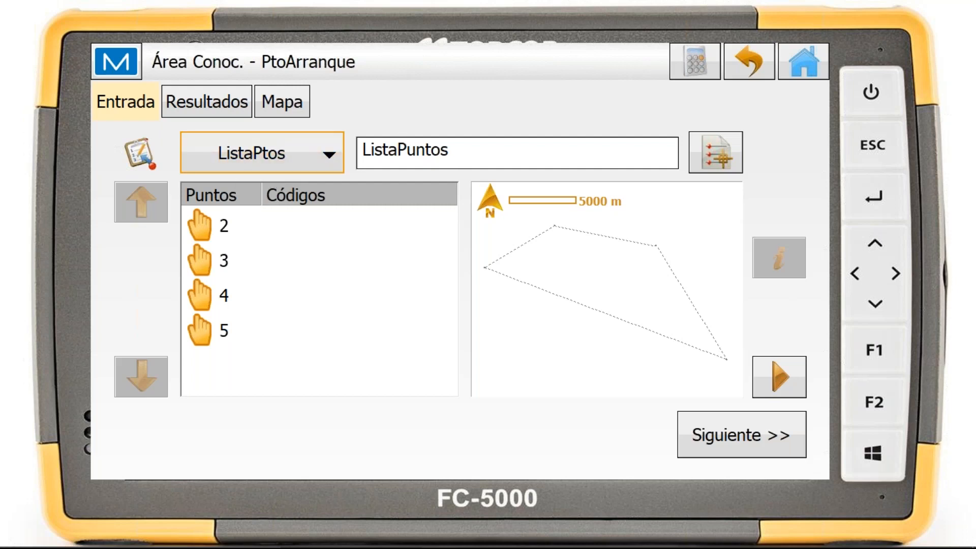
{"action": "left_click", "coordinate": [330, 154]}
{"action": "left_click", "coordinate": [437, 112]}
{"action": "left_click", "coordinate": [724, 435]}
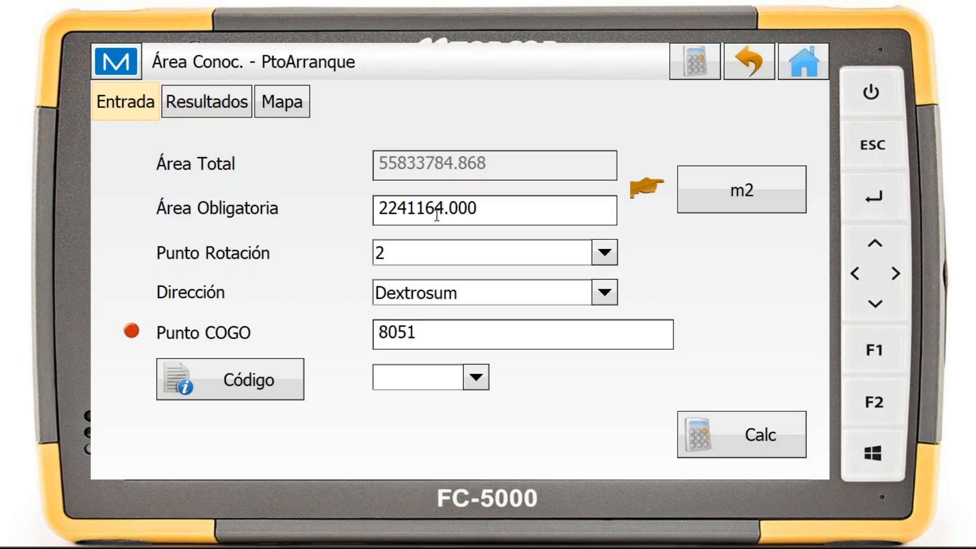
{"action": "left_click", "coordinate": [605, 252]}
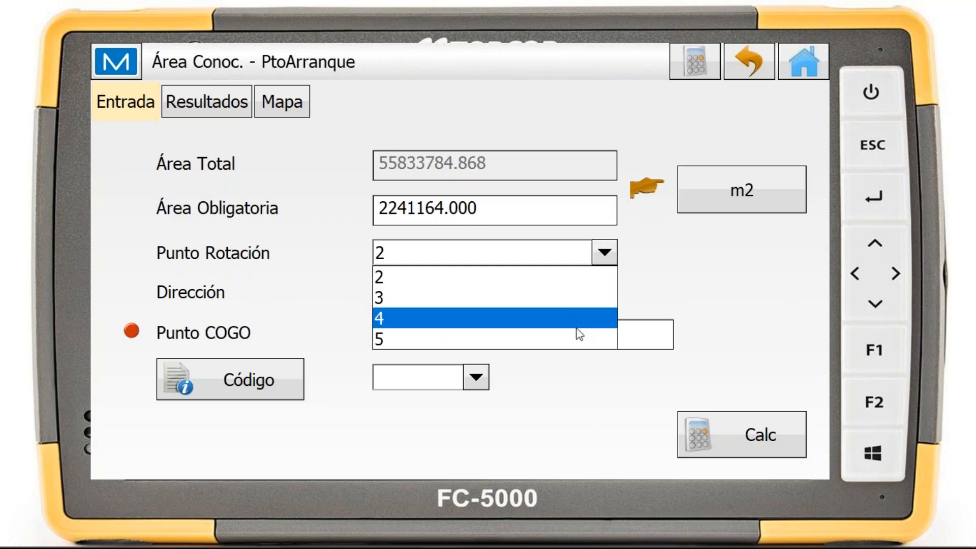
{"action": "left_click", "coordinate": [559, 276]}
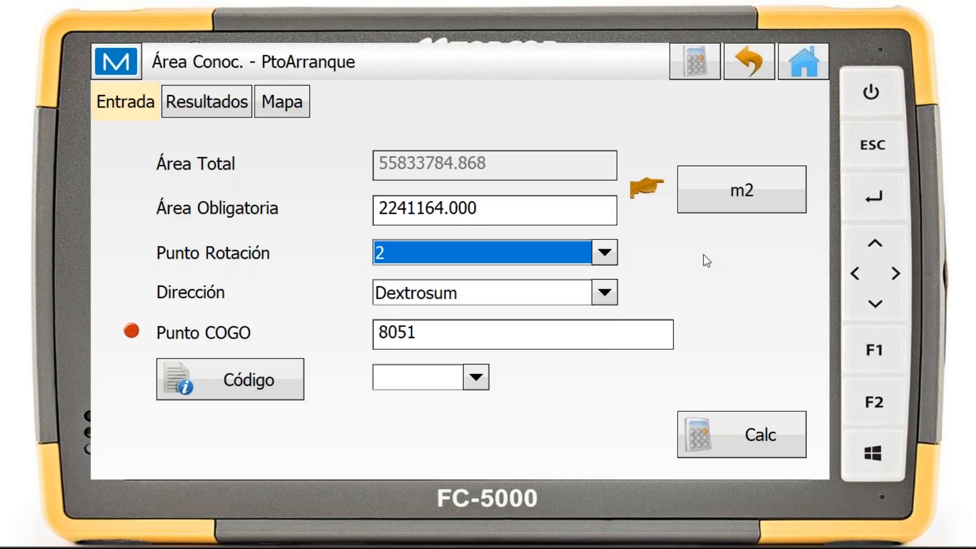
{"action": "left_click", "coordinate": [606, 295]}
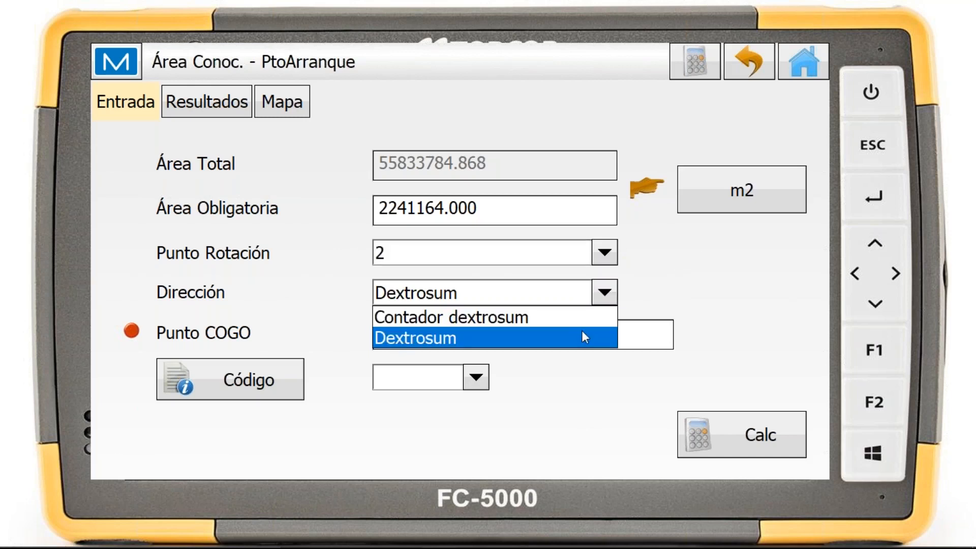
{"action": "left_click", "coordinate": [700, 269]}
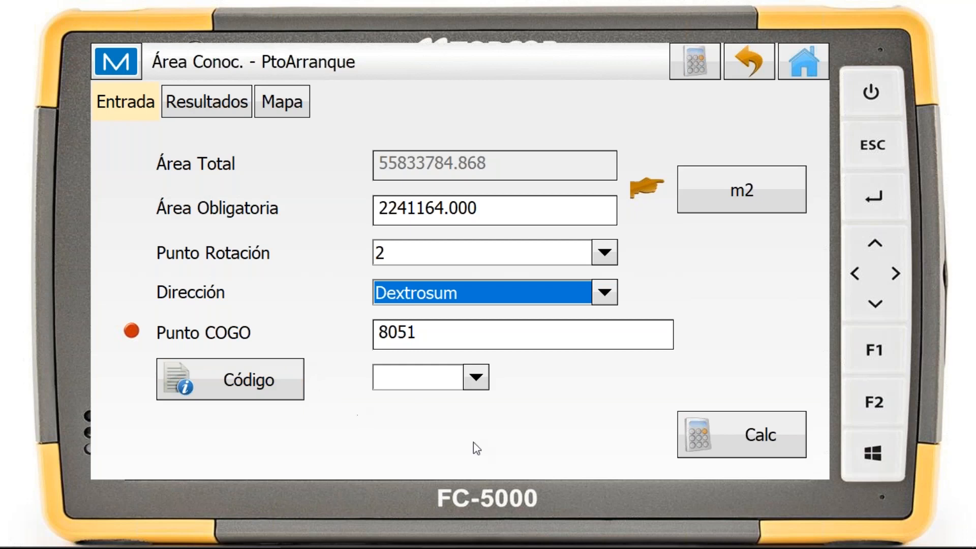
Calculate the Inflexión division, examine its results and the resulting area on the map, and return to the area tools
{"action": "left_click", "coordinate": [774, 424]}
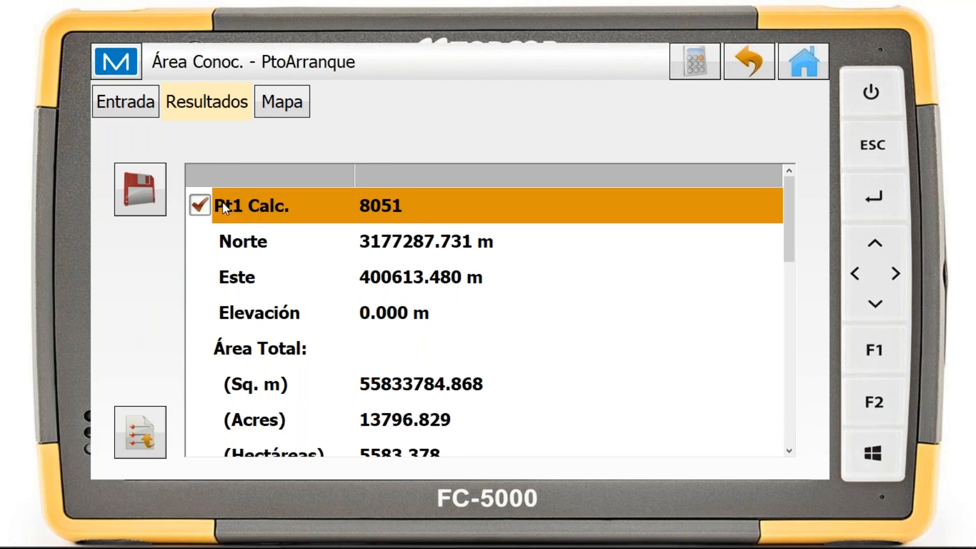
{"action": "scroll", "coordinate": [460, 262], "scroll_direction": "down", "scroll_amount": 5}
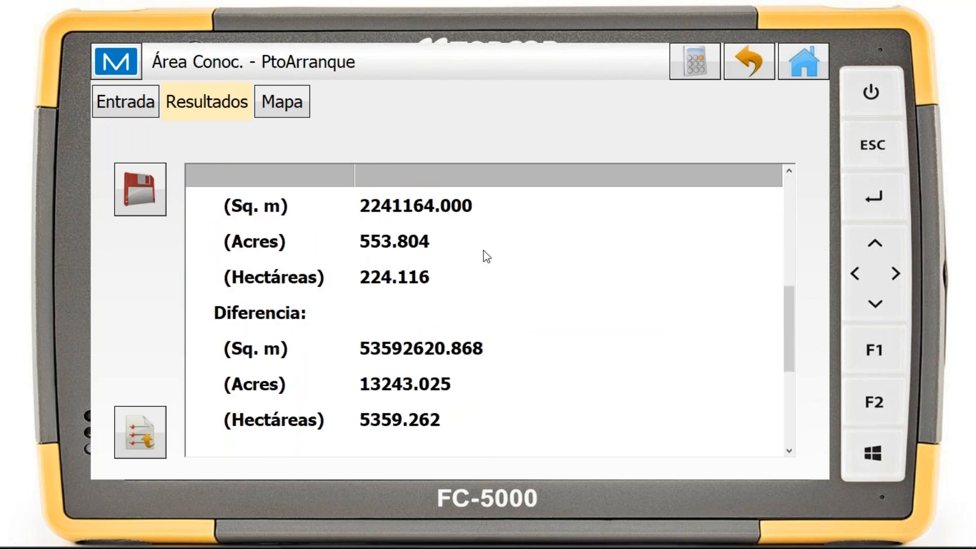
{"action": "left_click", "coordinate": [281, 109]}
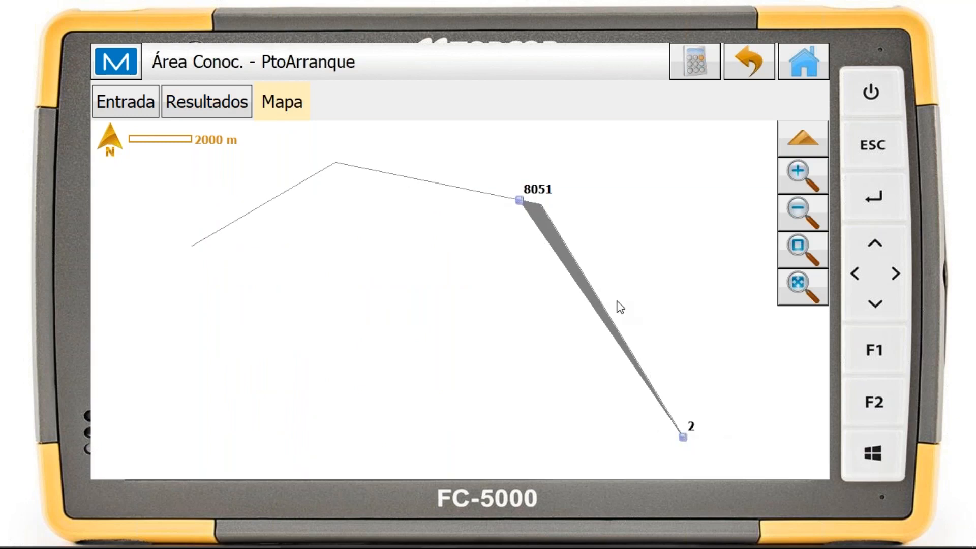
{"action": "left_click_drag", "start_coordinate": [571, 242], "coordinate": [513, 209]}
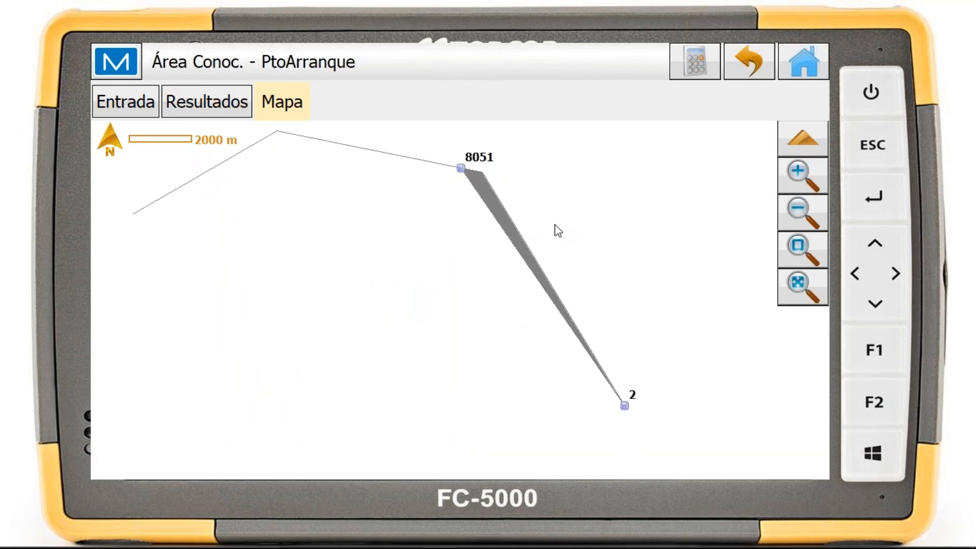
{"action": "left_click", "coordinate": [751, 69]}
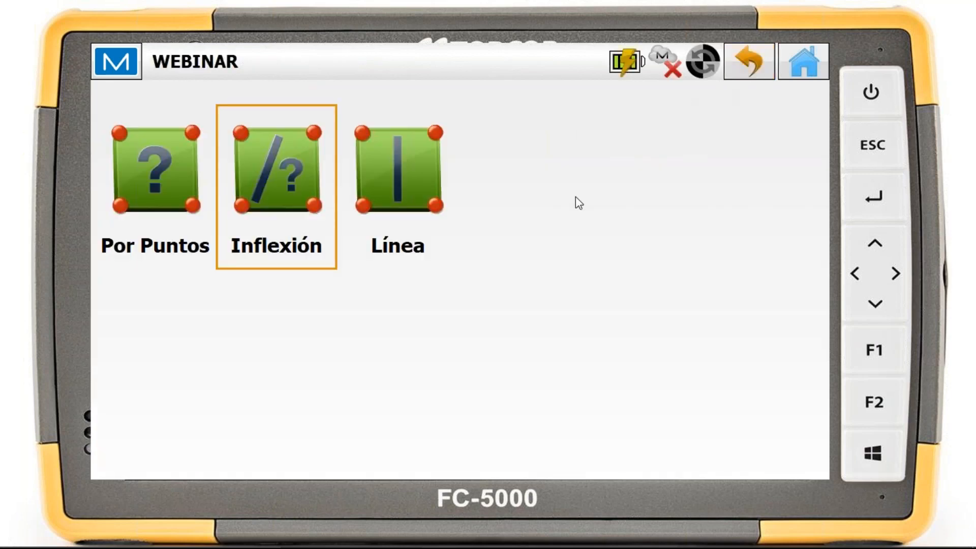
Set up the Línea known-area calculation for ListaPuntos with points 2 and 5 as the edge points
{"action": "left_click", "coordinate": [419, 160]}
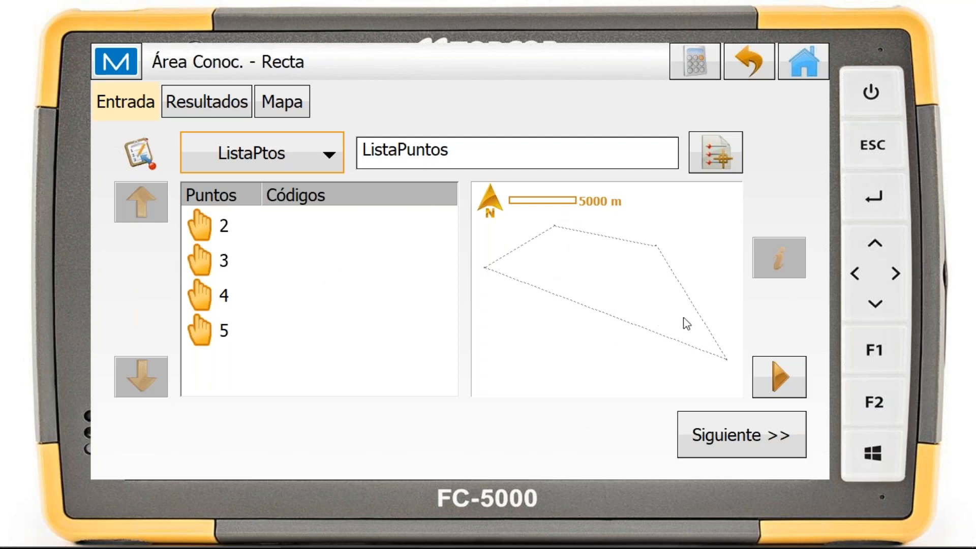
{"action": "left_click", "coordinate": [761, 442]}
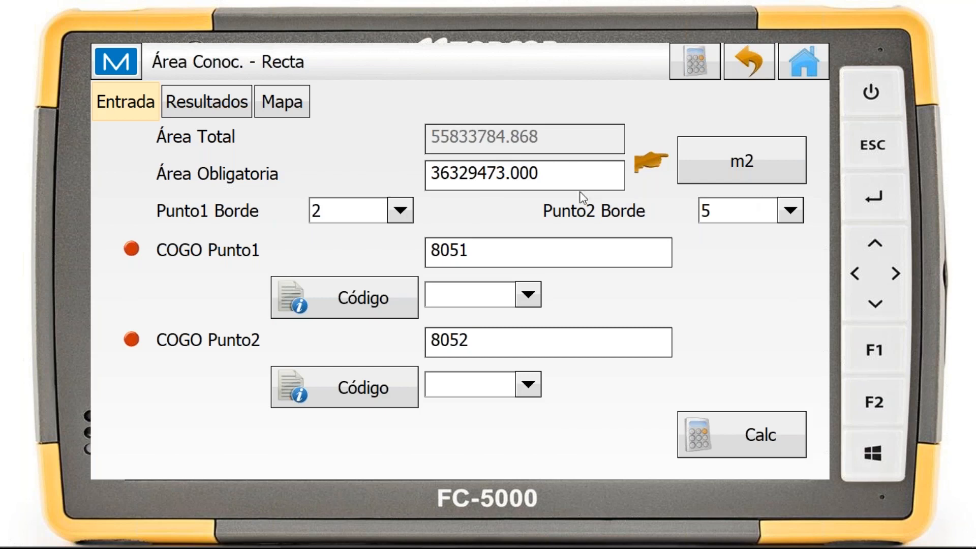
{"action": "left_click", "coordinate": [400, 212]}
{"action": "left_click", "coordinate": [401, 219]}
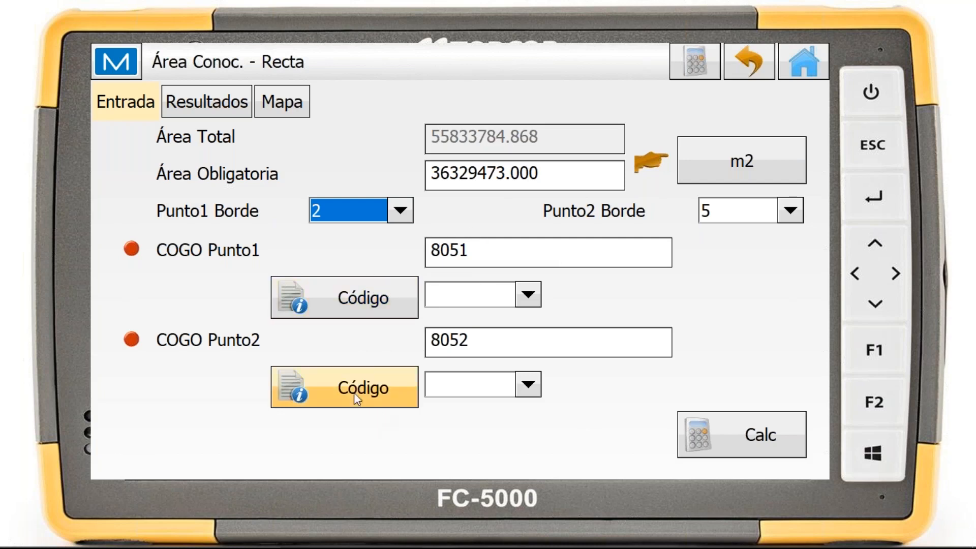
Calculate the Línea division, examine its results and the resulting area on the map, and return to the area tools
{"action": "left_click", "coordinate": [779, 438]}
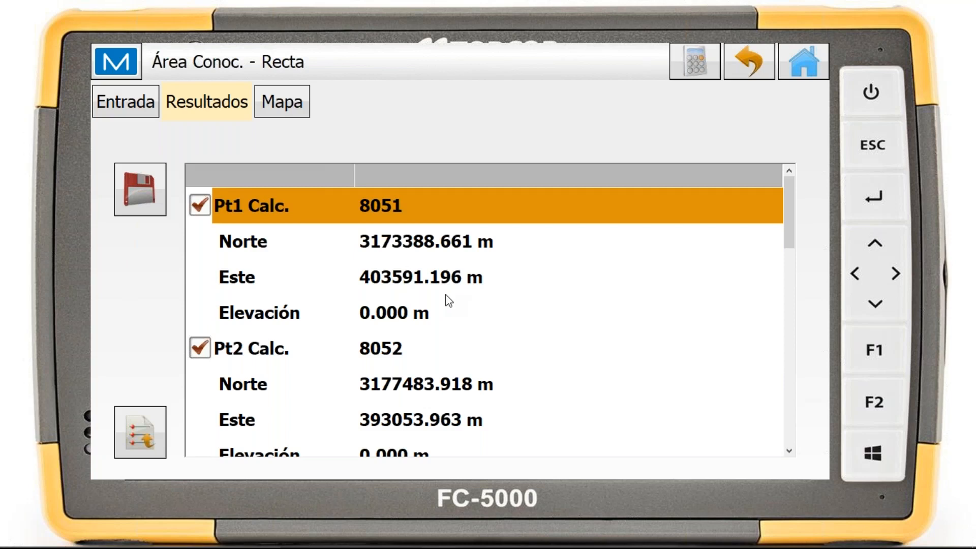
{"action": "scroll", "coordinate": [442, 300], "scroll_direction": "down", "scroll_amount": 3}
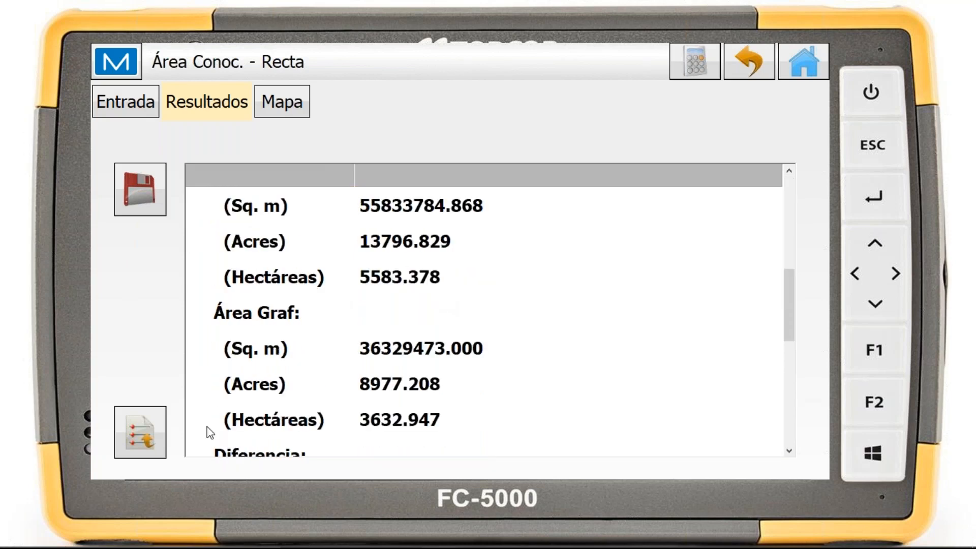
{"action": "left_click", "coordinate": [300, 108]}
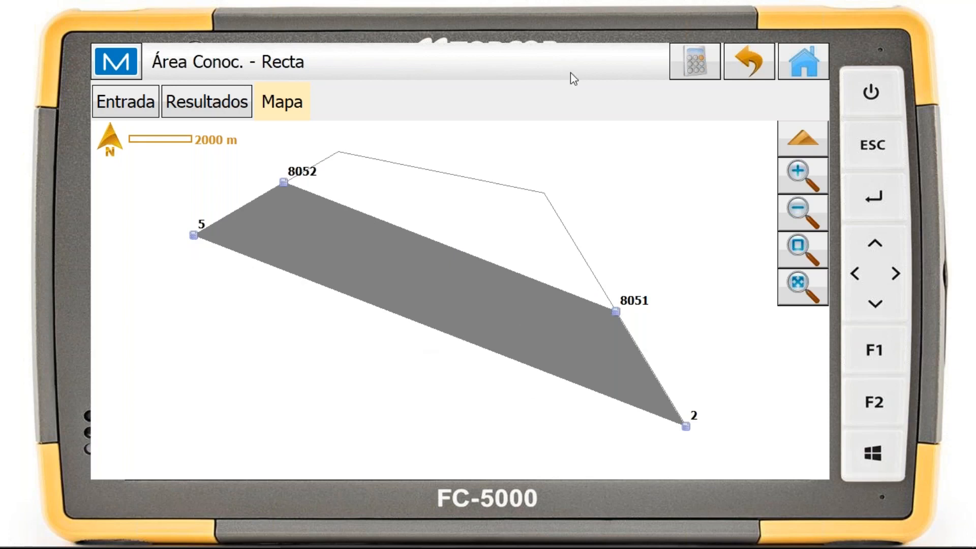
{"action": "left_click", "coordinate": [746, 56]}
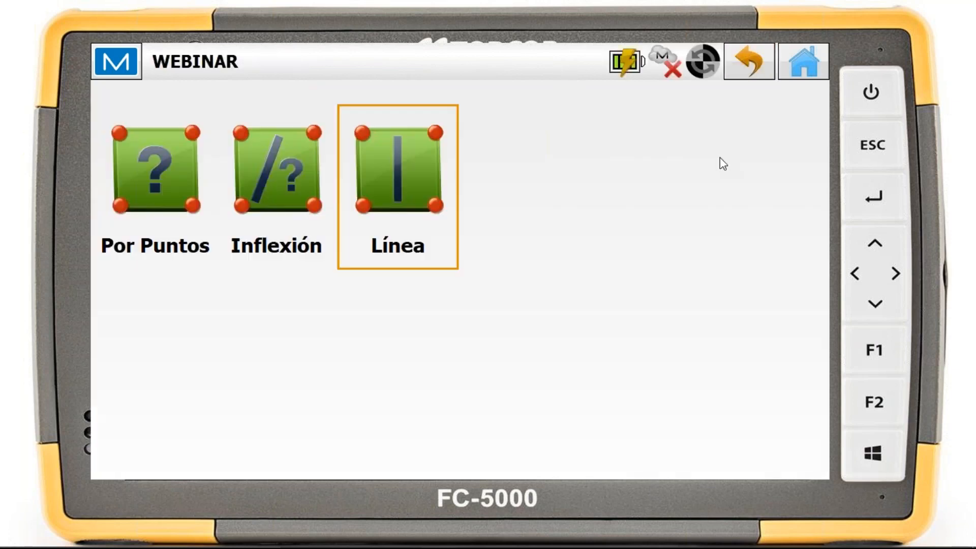
Leave the area tools and open Introduzca Plan with the map centred around the existing points
{"action": "left_click", "coordinate": [754, 63]}
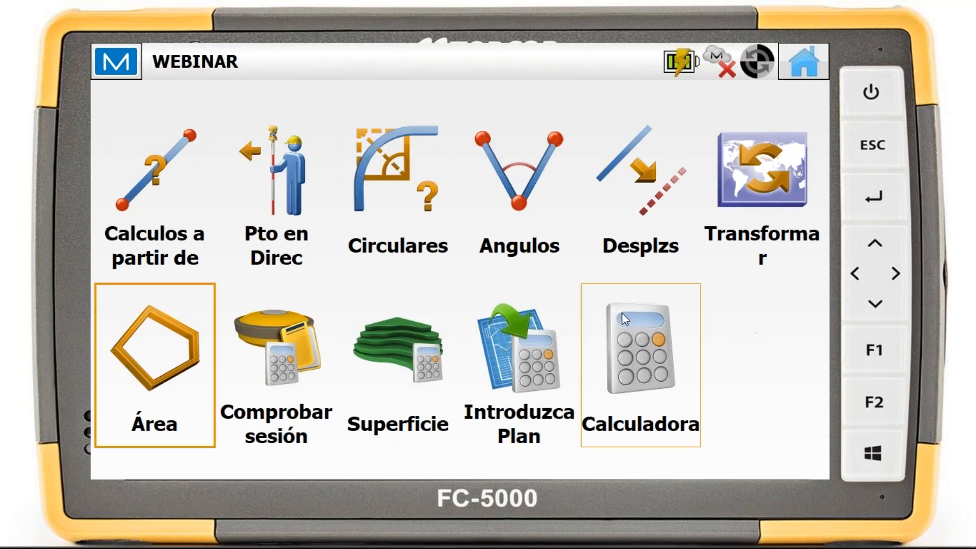
{"action": "left_click", "coordinate": [535, 355]}
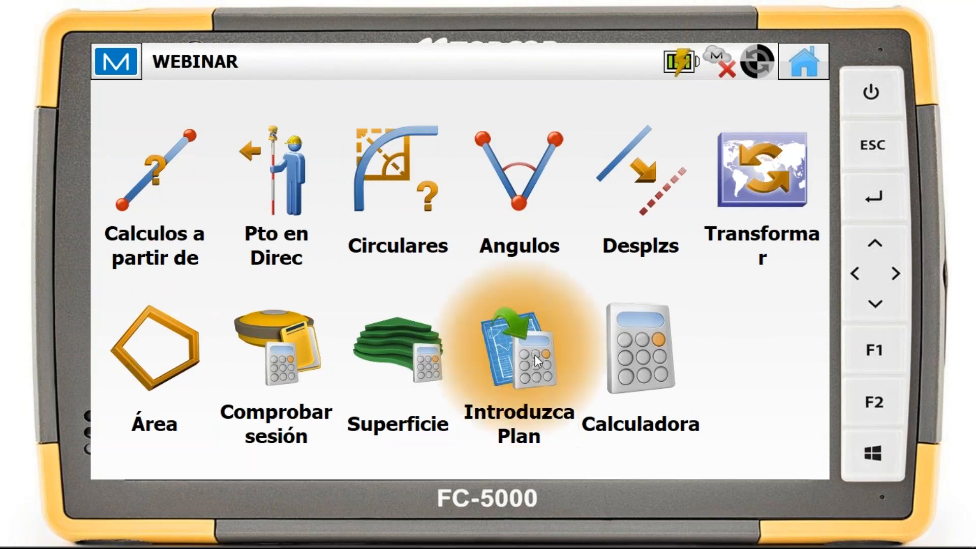
{"action": "left_click_drag", "start_coordinate": [591, 293], "coordinate": [527, 292]}
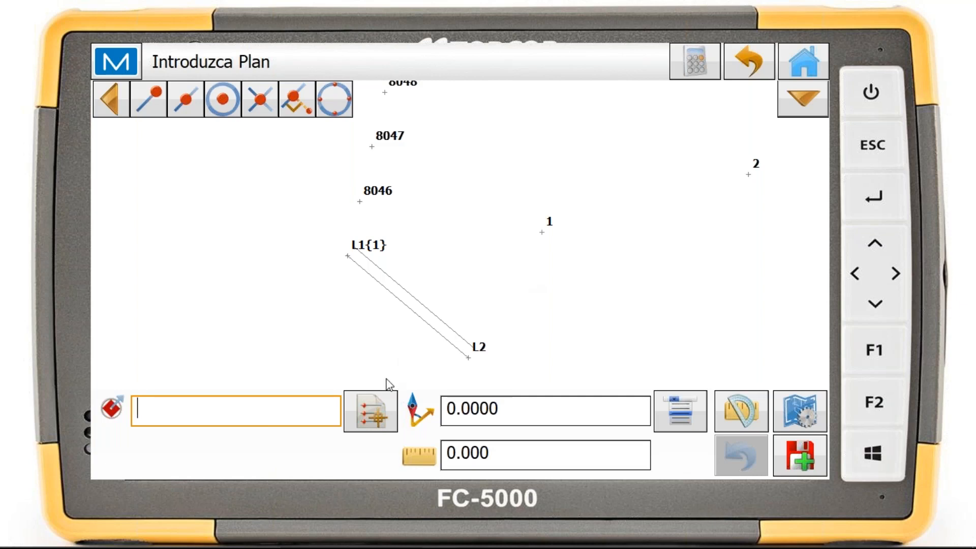
Examine the available drawing types, the azimuth and length measuring options, and the azimuth increments without choosing any
{"action": "left_click", "coordinate": [810, 417]}
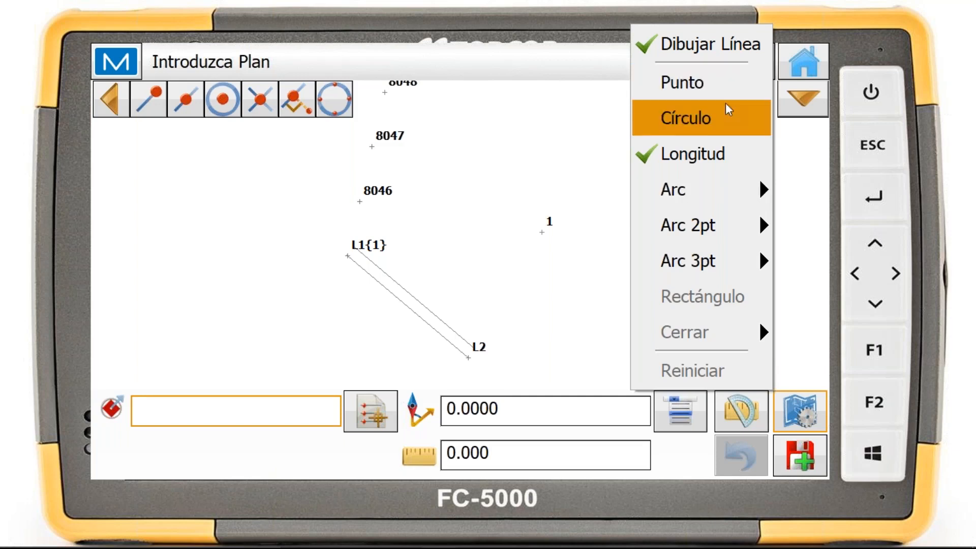
{"action": "left_click", "coordinate": [802, 233]}
{"action": "left_click", "coordinate": [743, 416]}
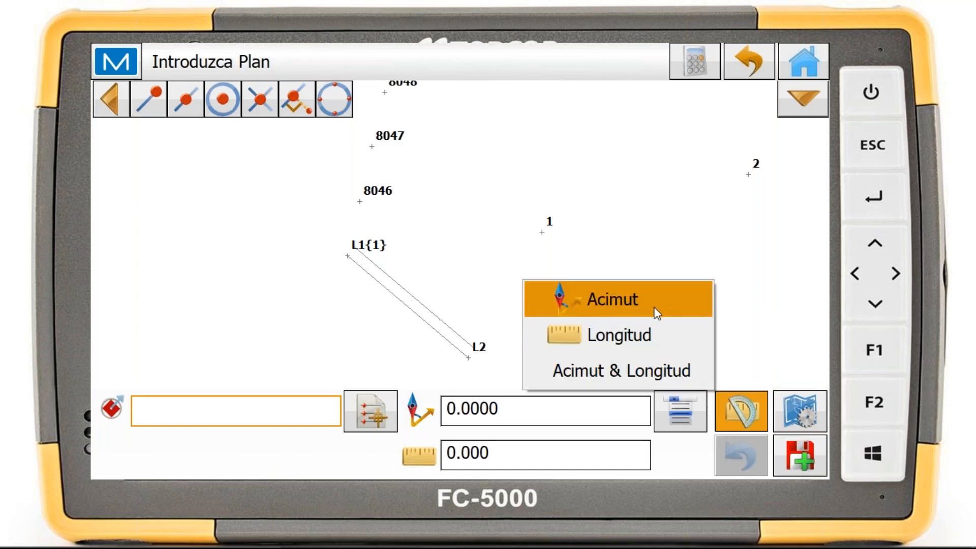
{"action": "left_click", "coordinate": [684, 462]}
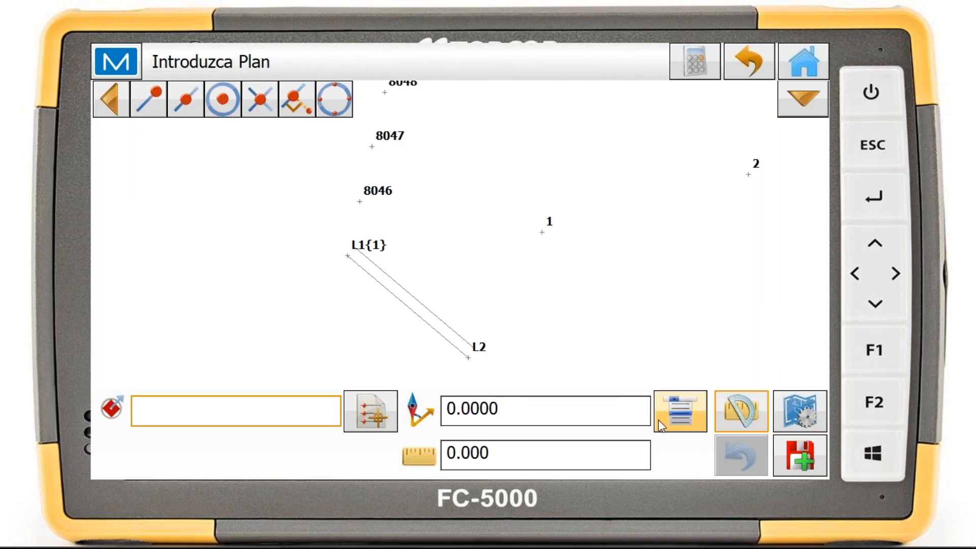
{"action": "left_click", "coordinate": [691, 415]}
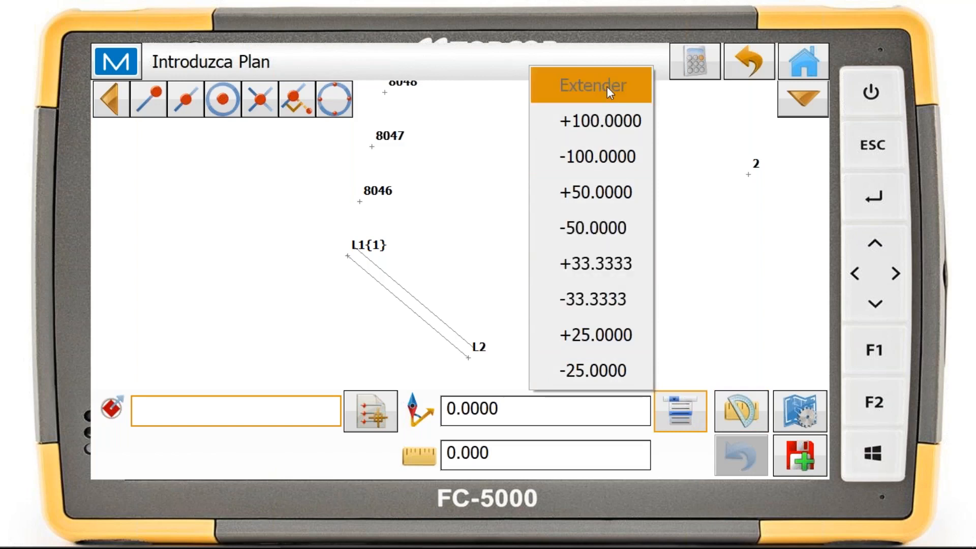
{"action": "left_click", "coordinate": [686, 457]}
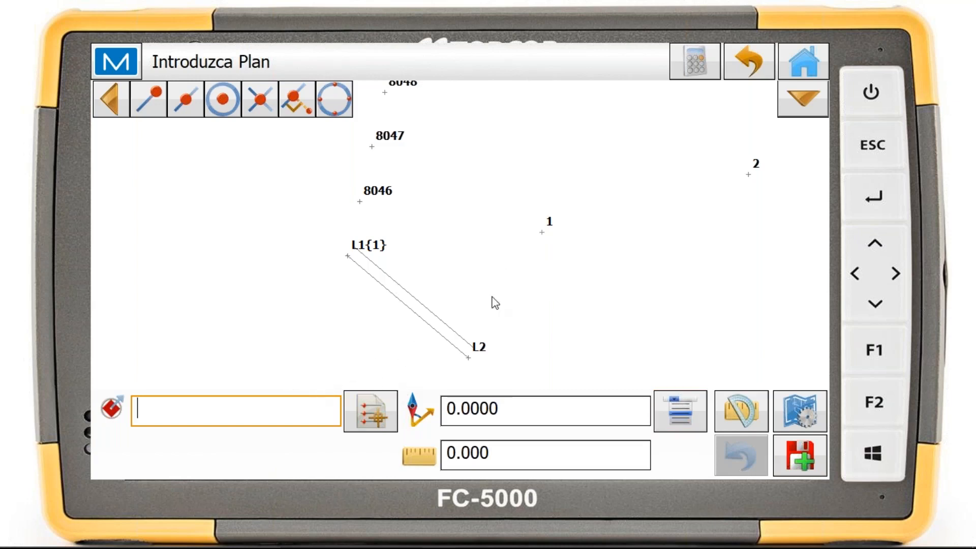
Draw and save a circle centred on point 1, entering 5 as its length value
{"action": "type", "text": "1"}
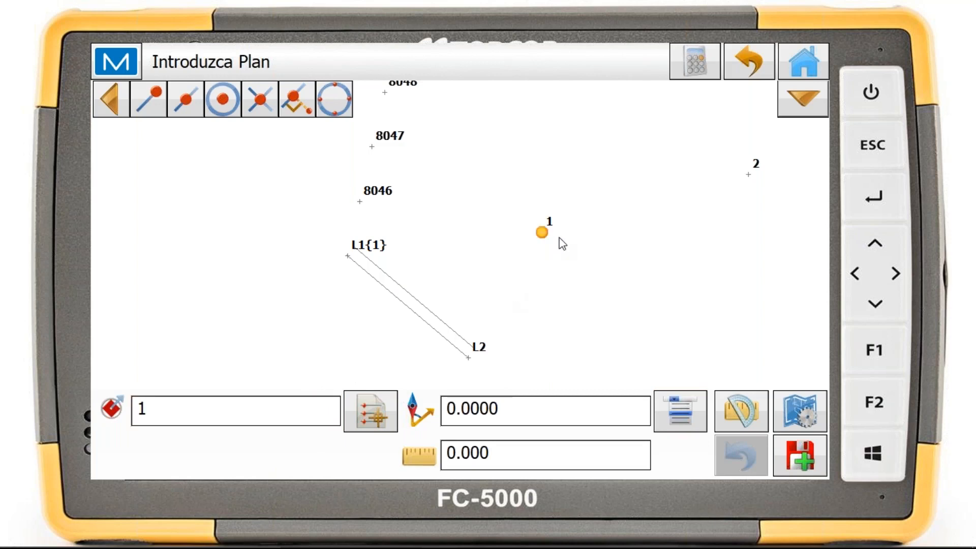
{"action": "left_click", "coordinate": [799, 411]}
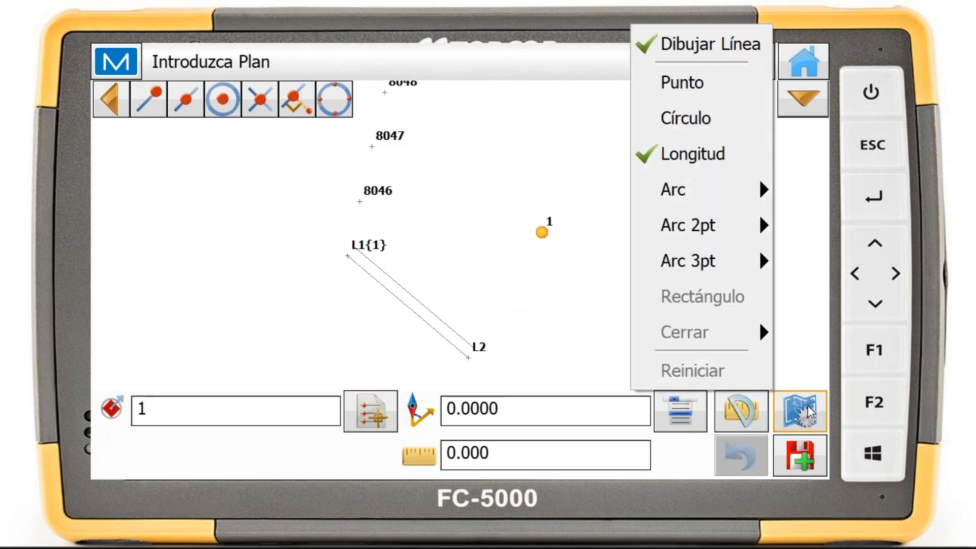
{"action": "left_click", "coordinate": [726, 128]}
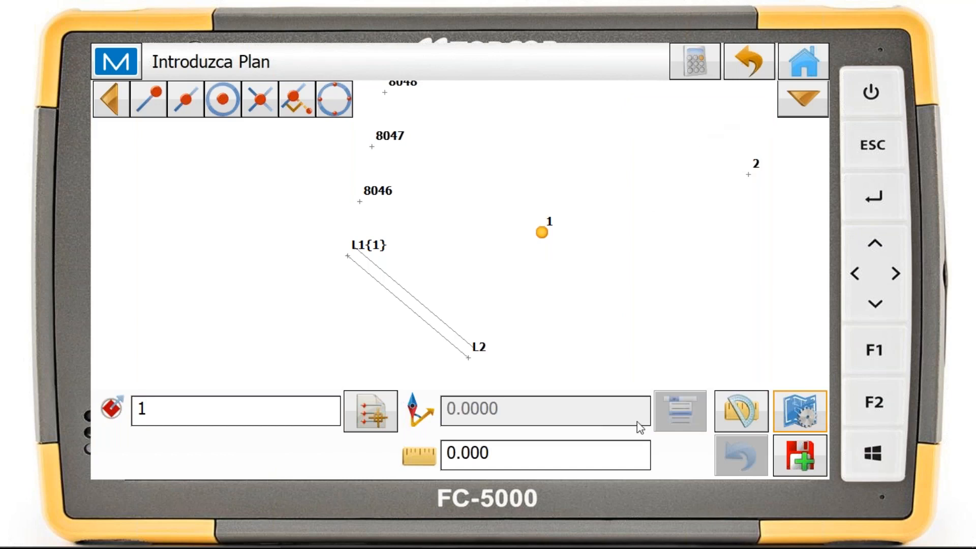
{"action": "left_click", "coordinate": [583, 454]}
{"action": "type", "text": "5"}
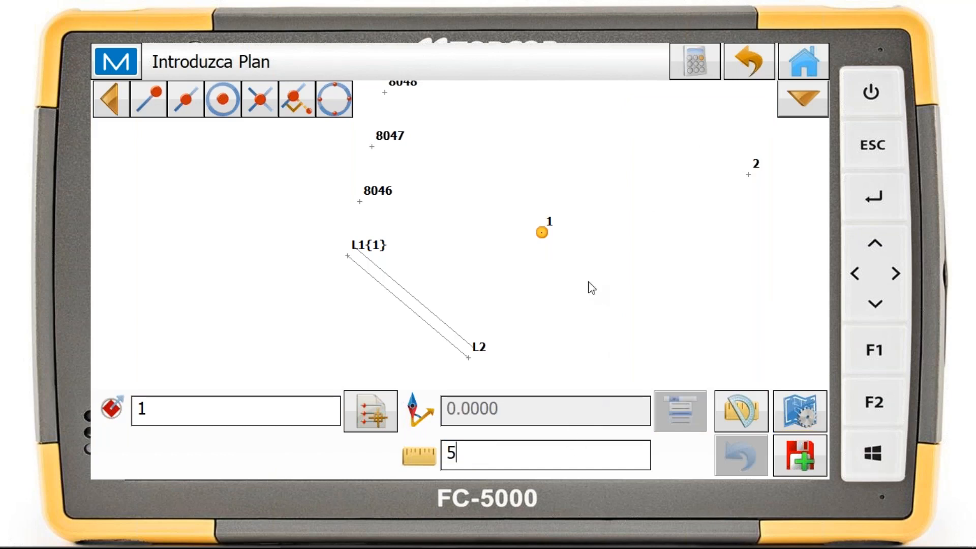
{"action": "scroll", "coordinate": [553, 229], "scroll_direction": "up", "scroll_amount": 4}
{"action": "scroll", "coordinate": [559, 210], "scroll_direction": "up", "scroll_amount": 5}
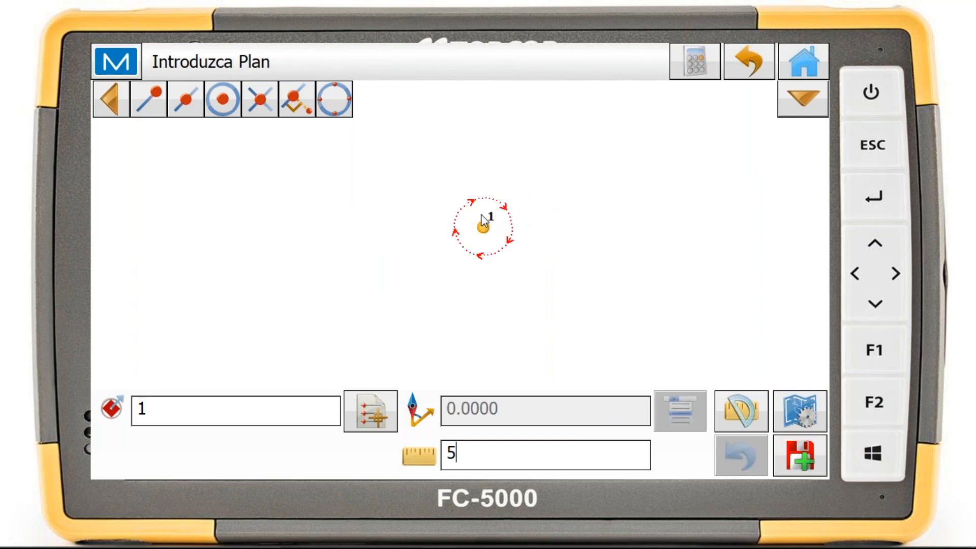
{"action": "left_click_drag", "start_coordinate": [622, 239], "coordinate": [548, 225]}
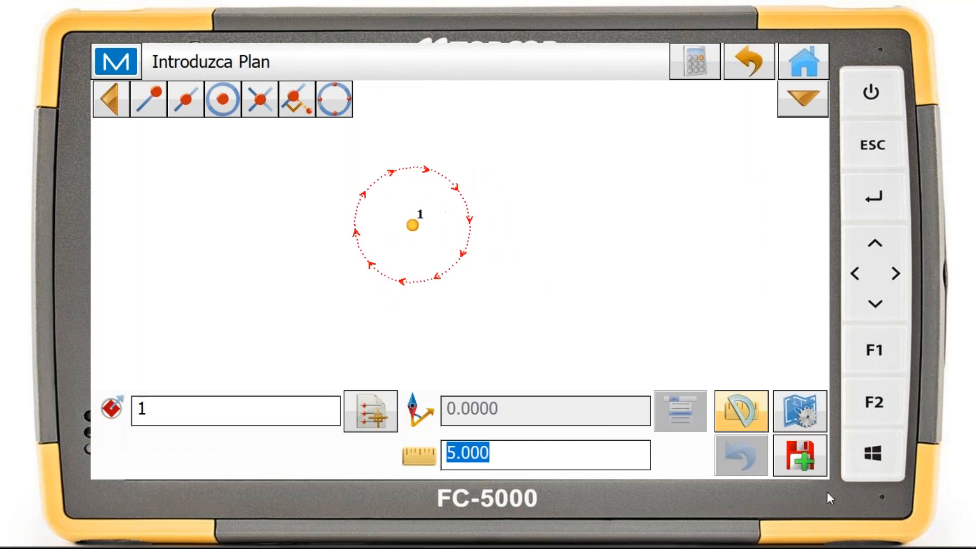
{"action": "left_click", "coordinate": [802, 461]}
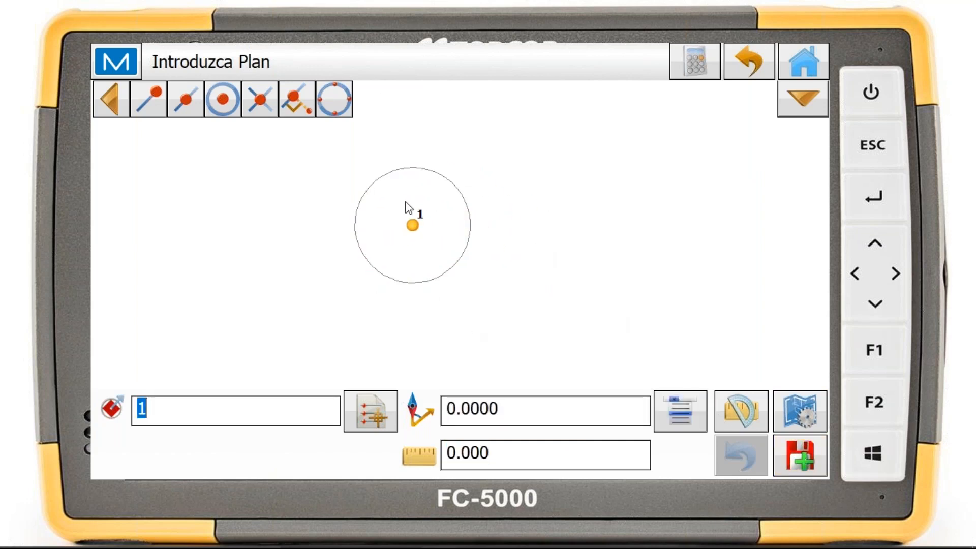
Leave Introduzca Plan and connect to the Simulador Robótica total station (ET)
{"action": "left_click", "coordinate": [785, 60]}
{"action": "left_click", "coordinate": [775, 163]}
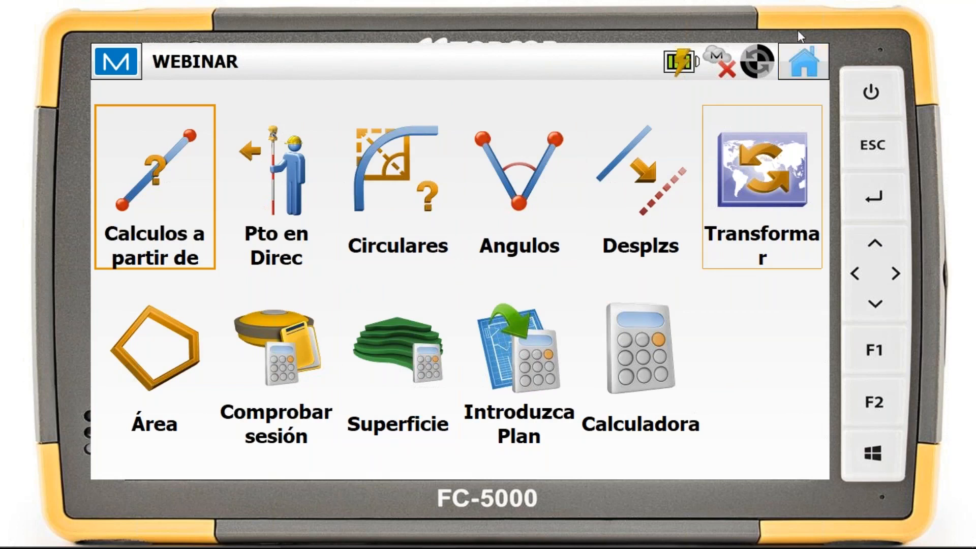
{"action": "left_click", "coordinate": [796, 71]}
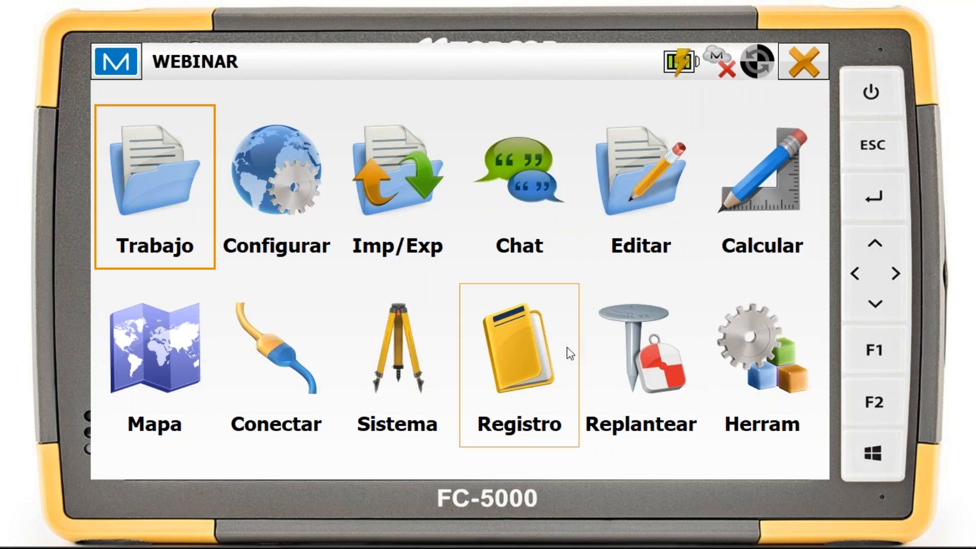
{"action": "left_click", "coordinate": [288, 343]}
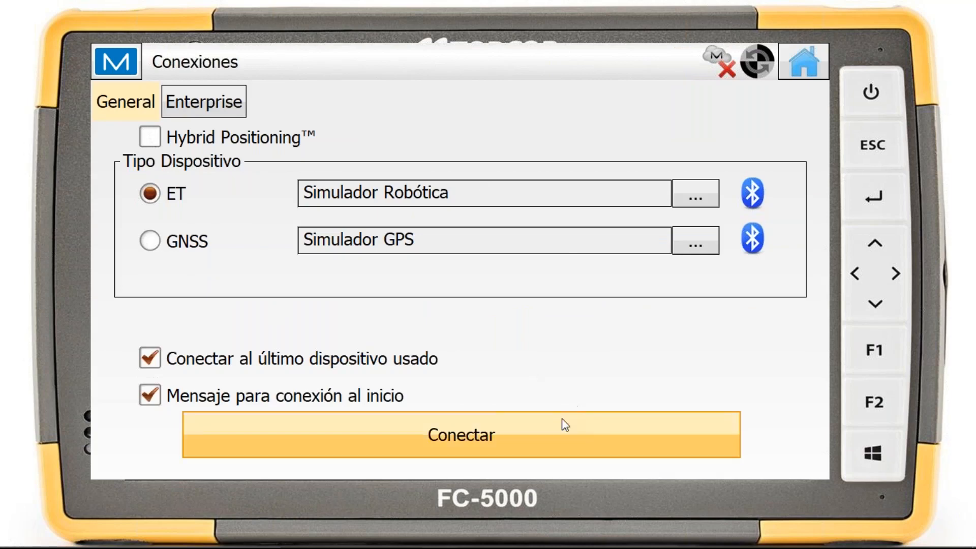
{"action": "left_click", "coordinate": [573, 427]}
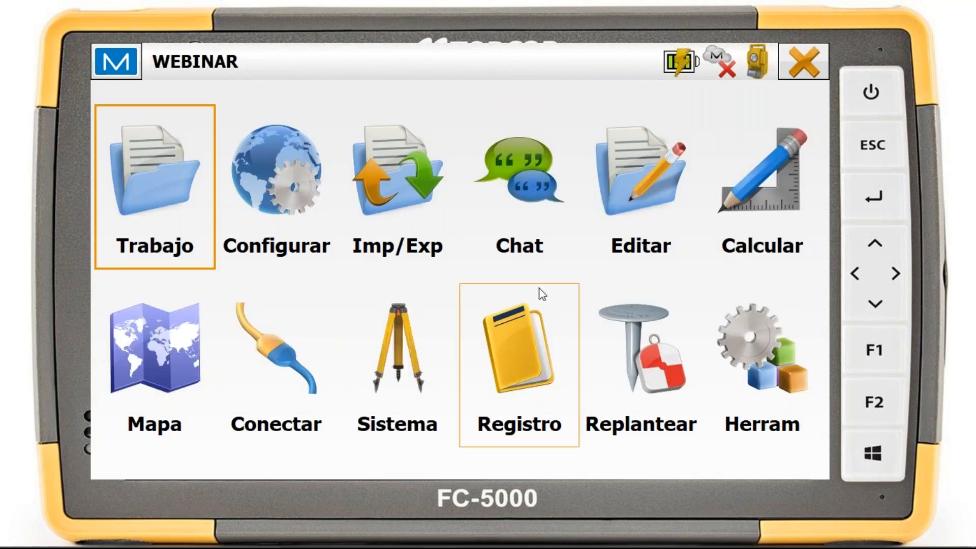
Open the Monitor survey tool for ListaPuntos and bring up its monitor options
{"action": "left_click", "coordinate": [559, 338]}
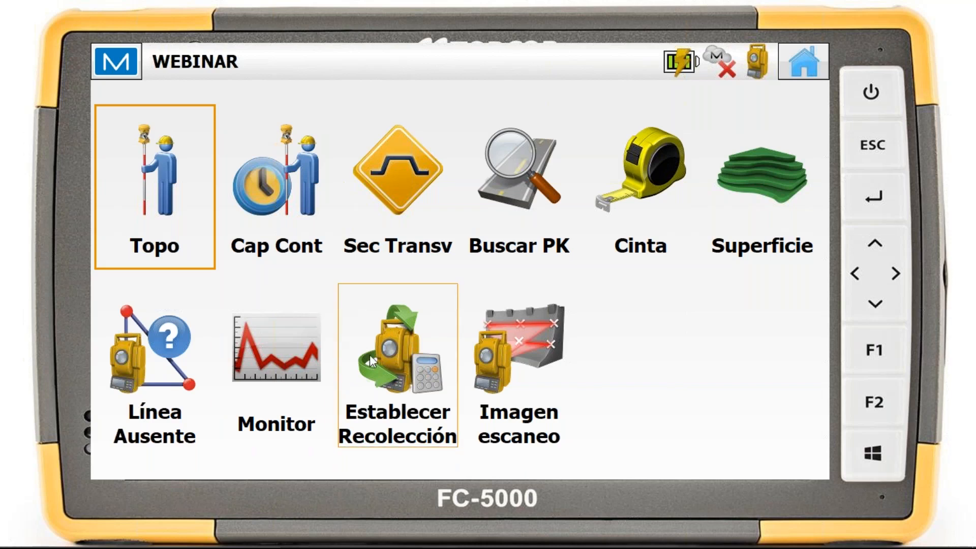
{"action": "left_click", "coordinate": [295, 341]}
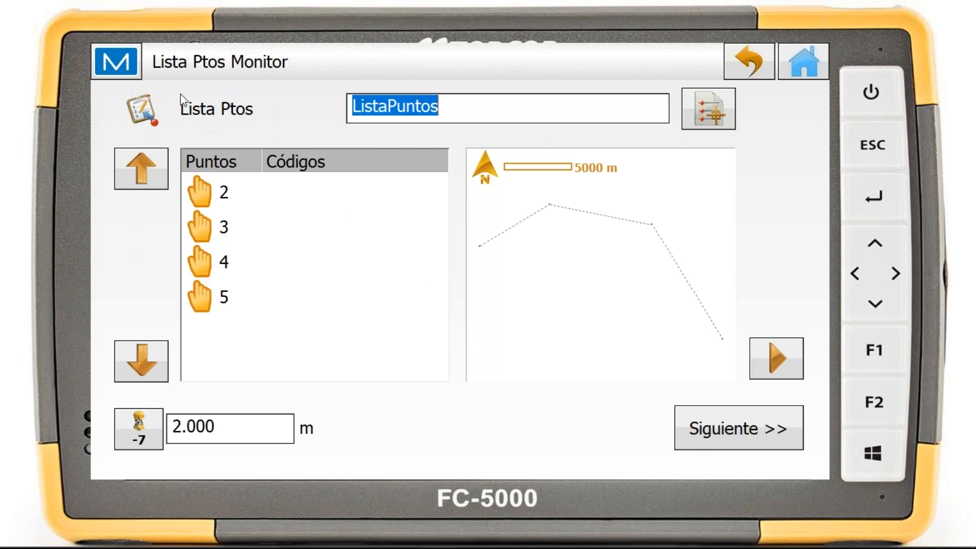
{"action": "left_click", "coordinate": [131, 63]}
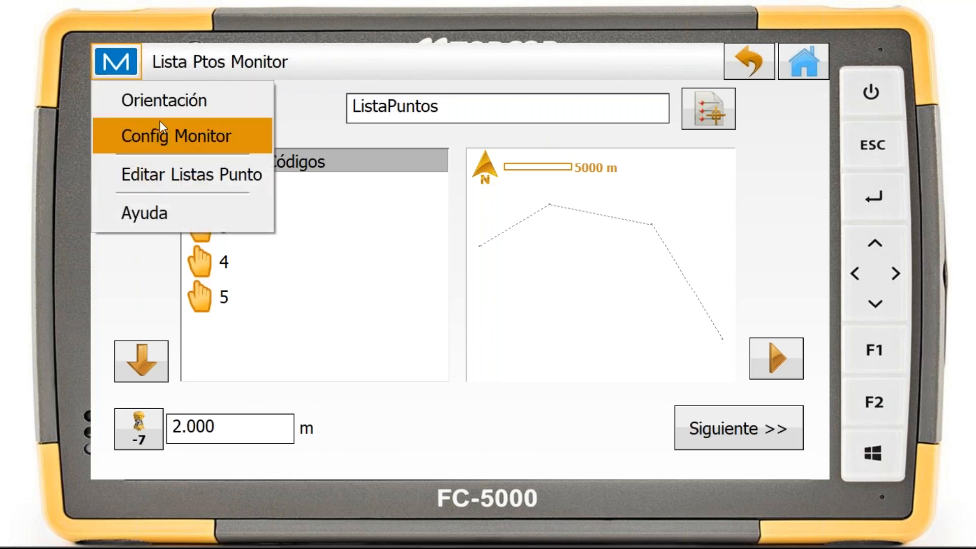
{"action": "left_click", "coordinate": [177, 141]}
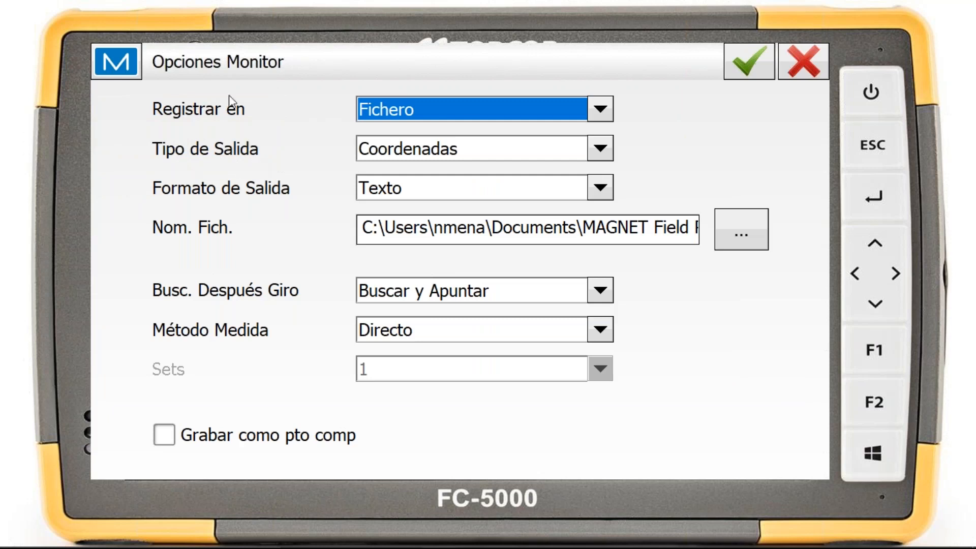
Examine the available choices for recording destination, output type, output format, search after turning and measuring method, keeping the current settings
{"action": "left_click", "coordinate": [610, 117]}
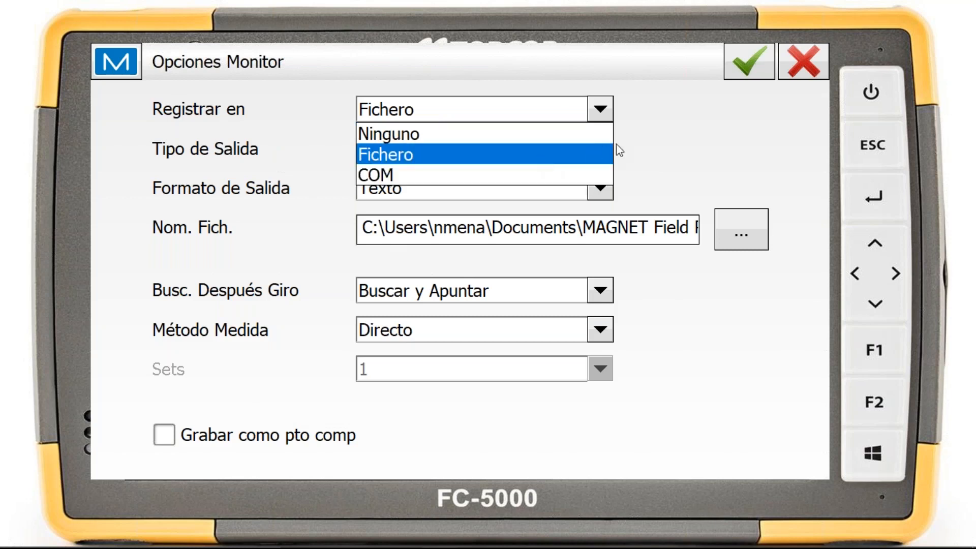
{"action": "left_click", "coordinate": [640, 142]}
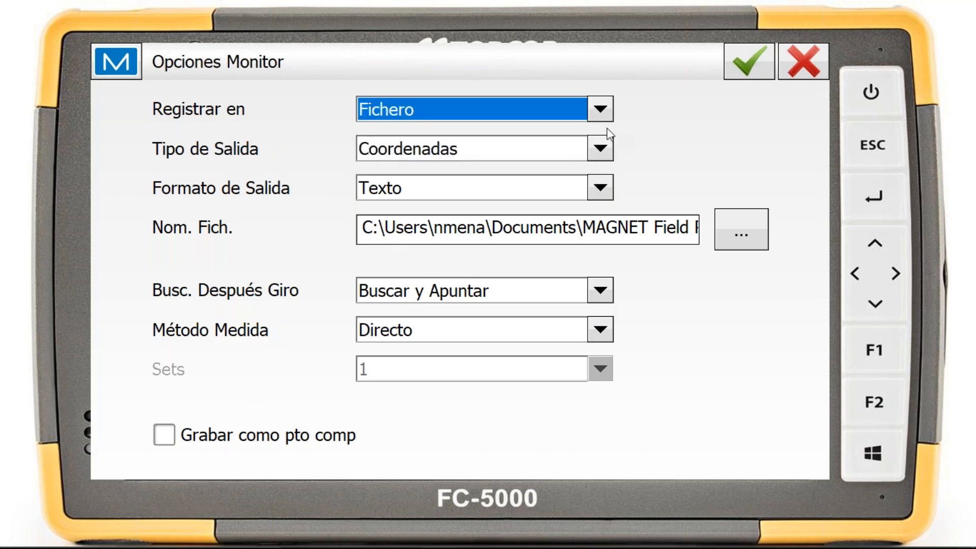
{"action": "left_click", "coordinate": [595, 150]}
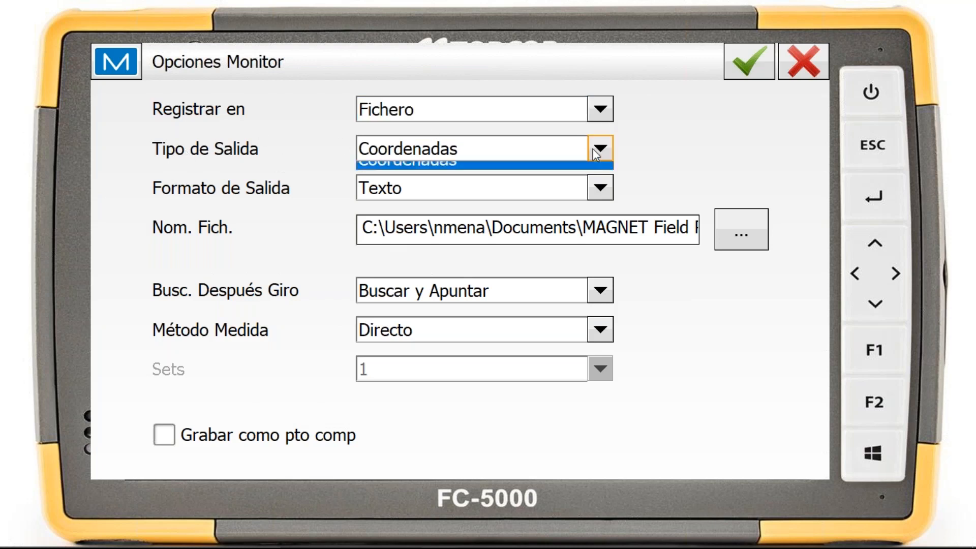
{"action": "left_click", "coordinate": [600, 153]}
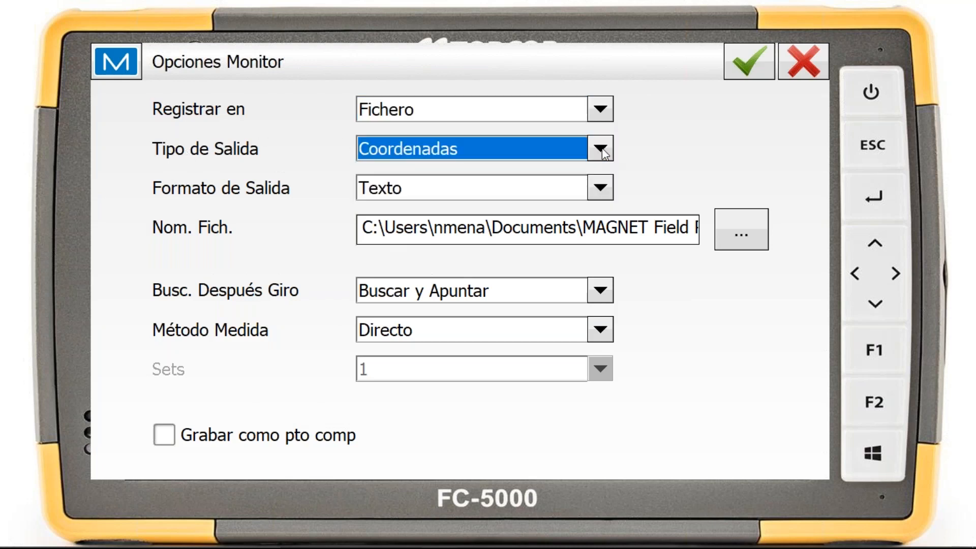
{"action": "left_click", "coordinate": [603, 186]}
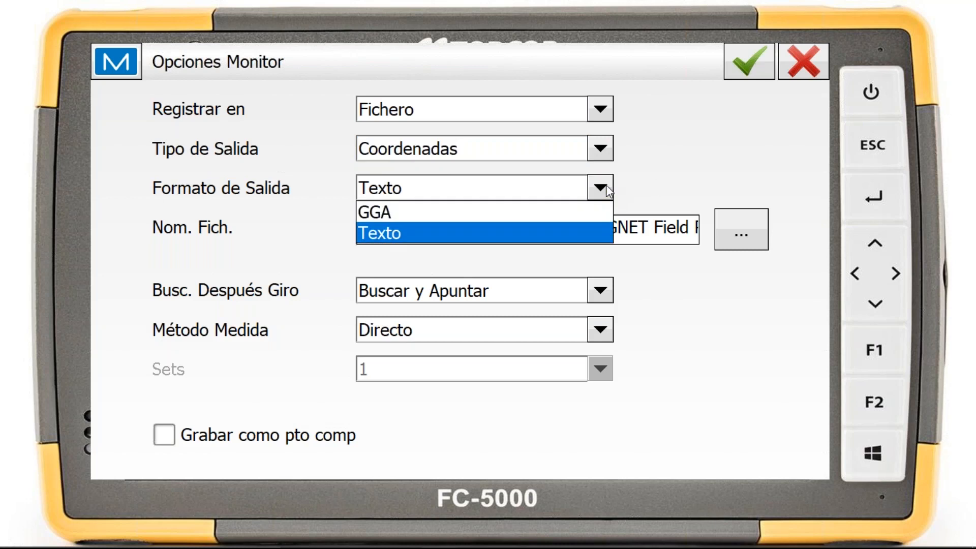
{"action": "left_click", "coordinate": [597, 233]}
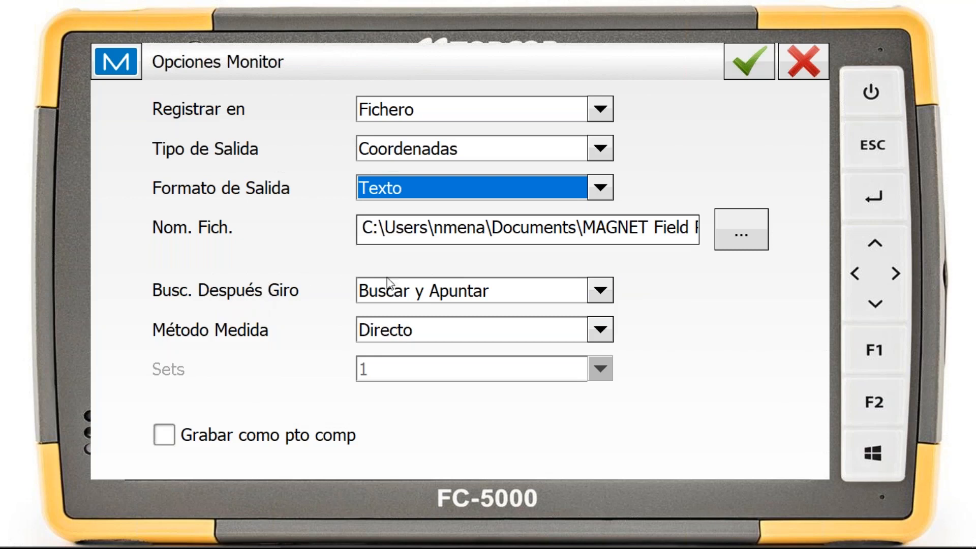
{"action": "left_click", "coordinate": [601, 297]}
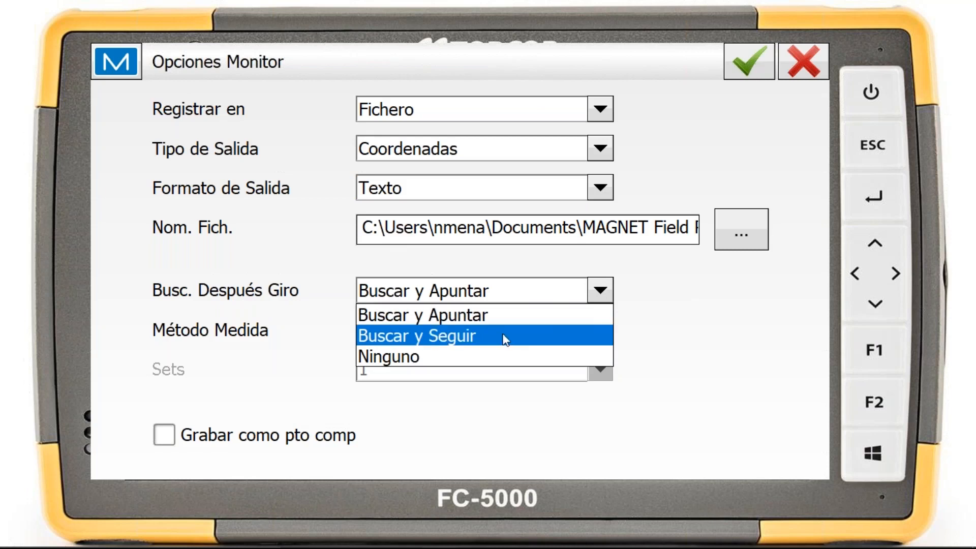
{"action": "left_click", "coordinate": [666, 341]}
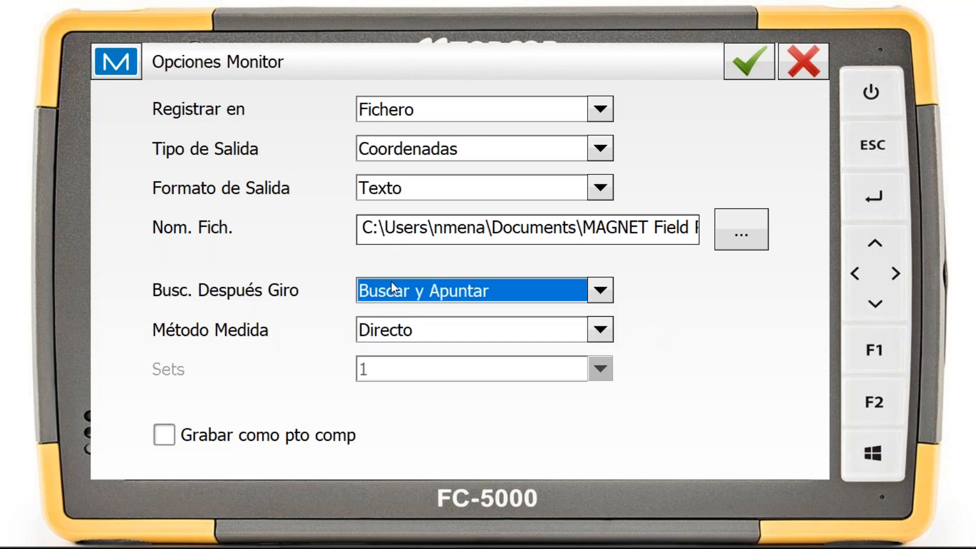
{"action": "left_click", "coordinate": [603, 331]}
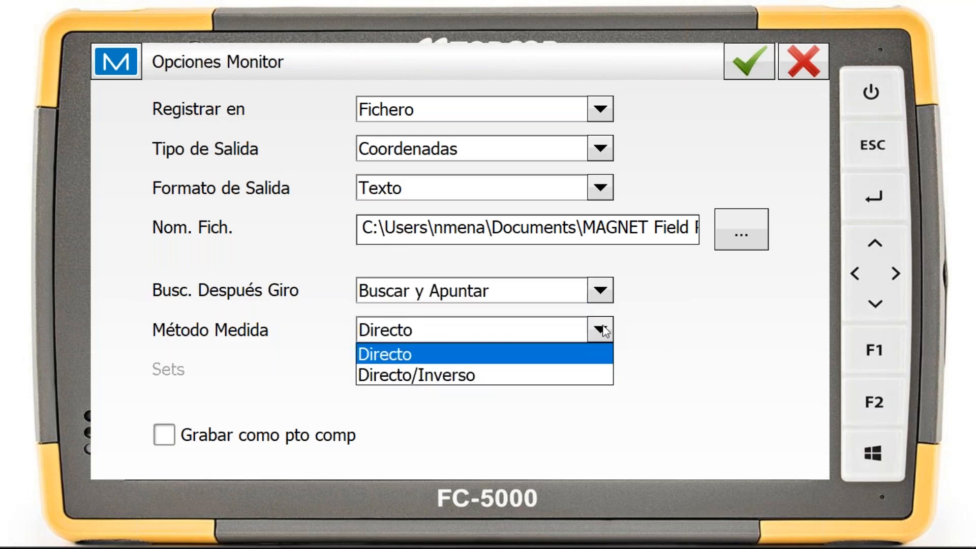
{"action": "left_click", "coordinate": [603, 333]}
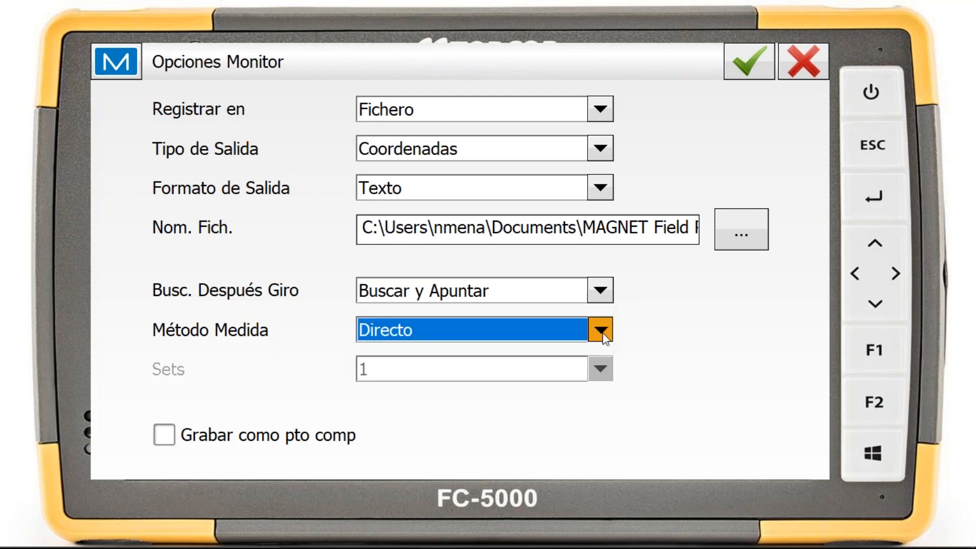
Try the Directo/Inverso measuring method with its Sets option, set the method back to Directo and accept the monitor options
{"action": "left_click", "coordinate": [602, 332]}
{"action": "left_click", "coordinate": [425, 373]}
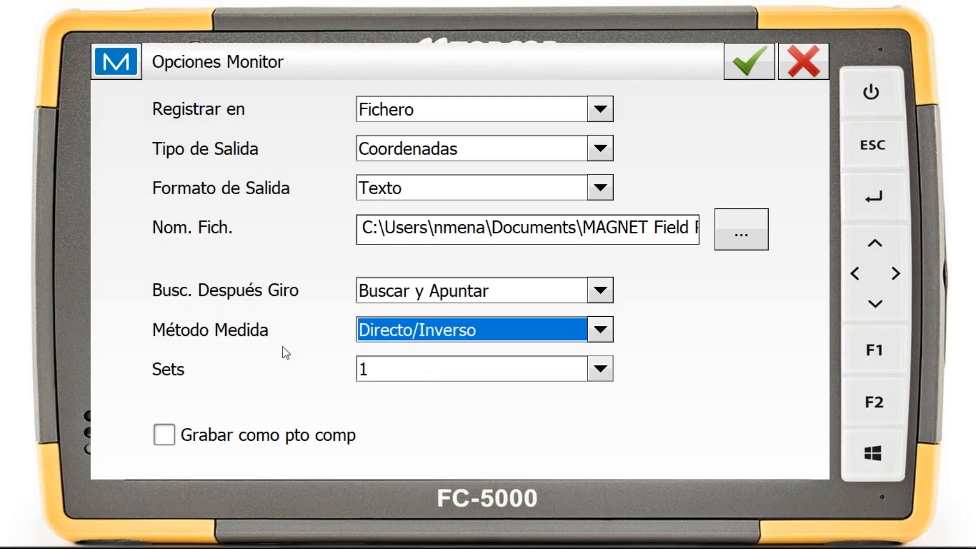
{"action": "left_click", "coordinate": [598, 378]}
{"action": "left_click", "coordinate": [599, 378]}
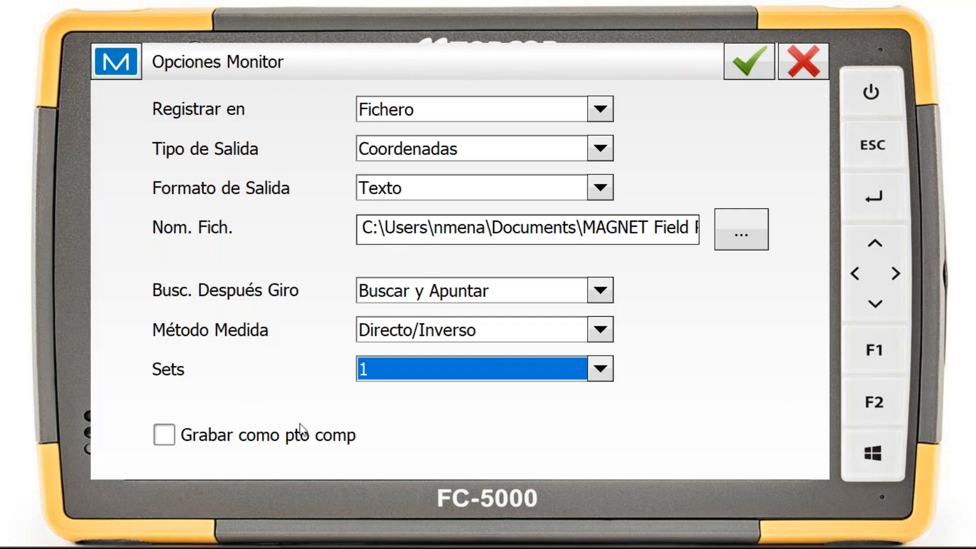
{"action": "left_click", "coordinate": [594, 335]}
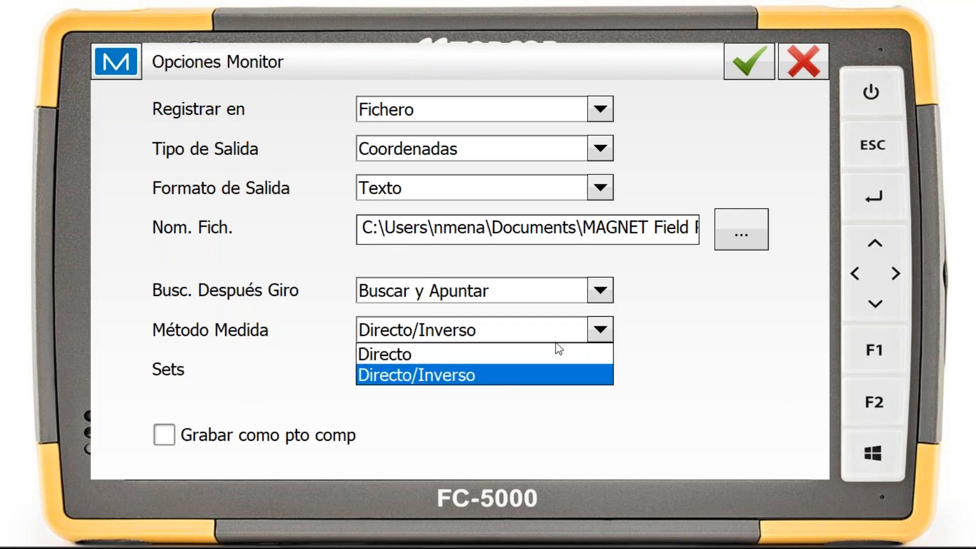
{"action": "left_click", "coordinate": [471, 351]}
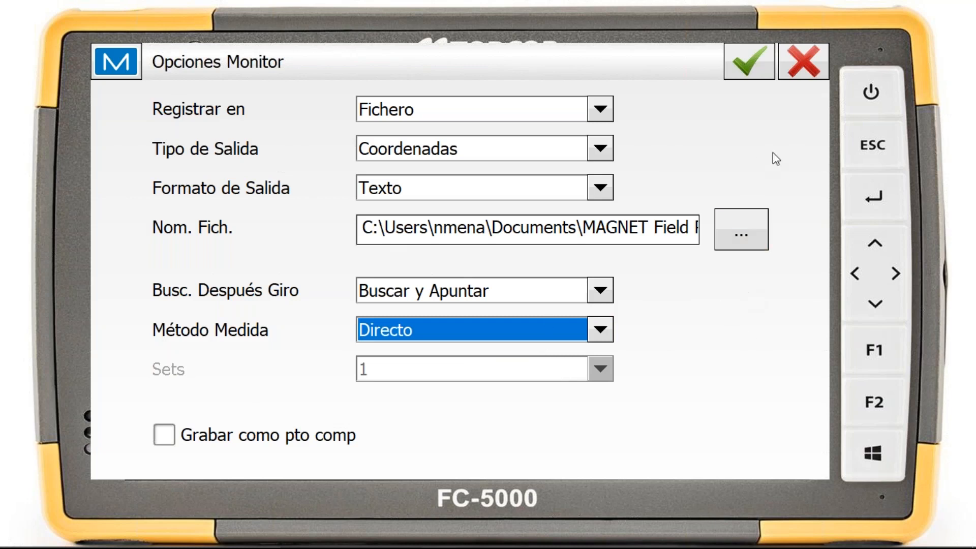
{"action": "left_click", "coordinate": [734, 69]}
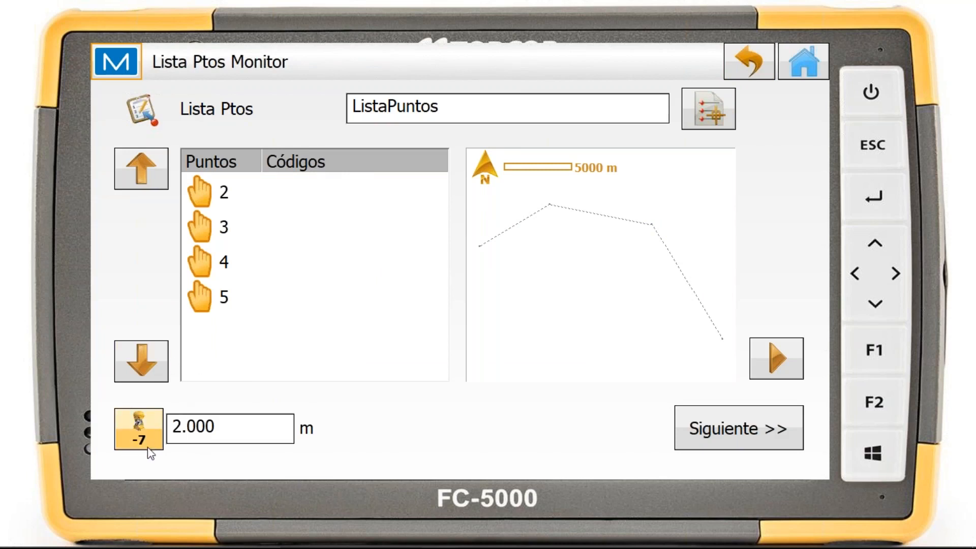
Set the prism in use to -30 Offset and continue to the monitoring screen for ListaPuntos
{"action": "left_click", "coordinate": [141, 430]}
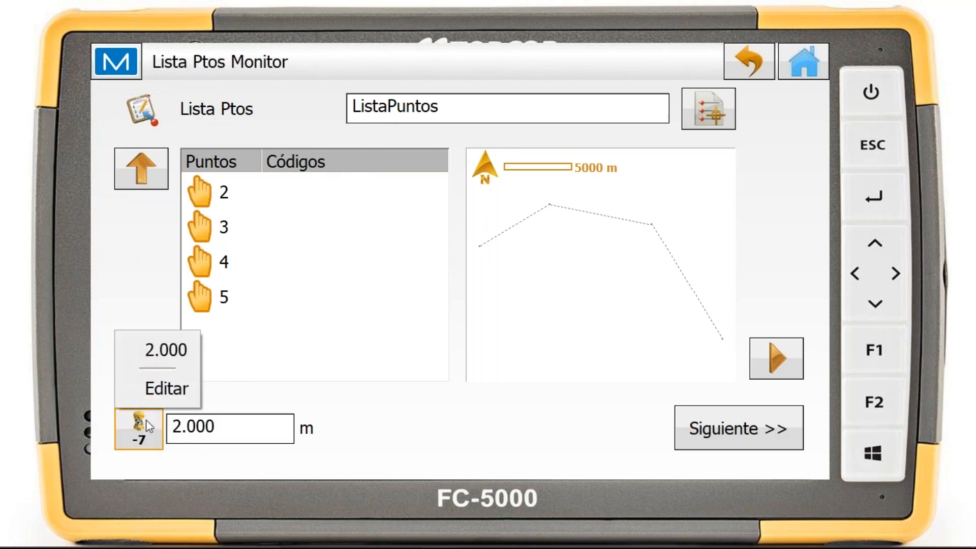
{"action": "left_click", "coordinate": [163, 396]}
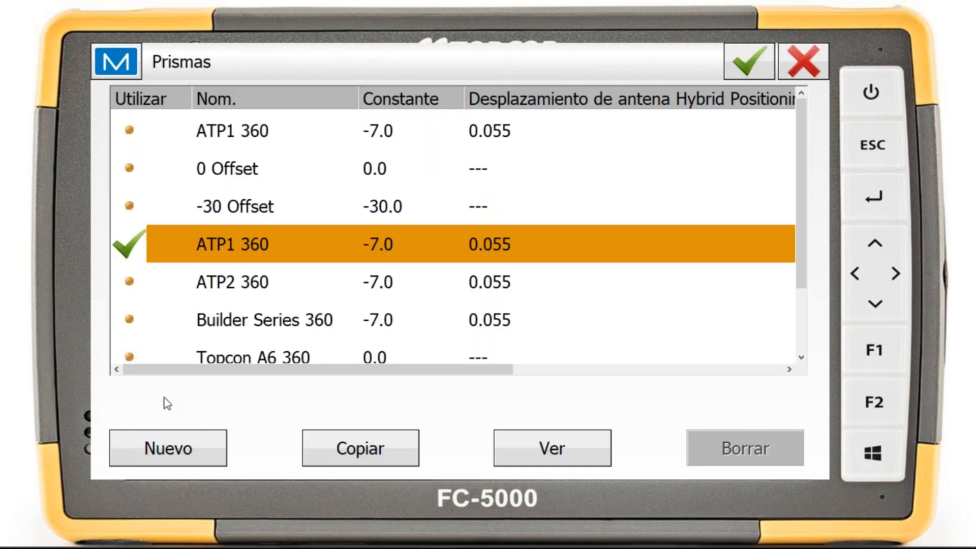
{"action": "scroll", "coordinate": [300, 202], "scroll_direction": "down", "scroll_amount": 2}
{"action": "scroll", "coordinate": [303, 211], "scroll_direction": "up", "scroll_amount": 2}
{"action": "left_click", "coordinate": [131, 207]}
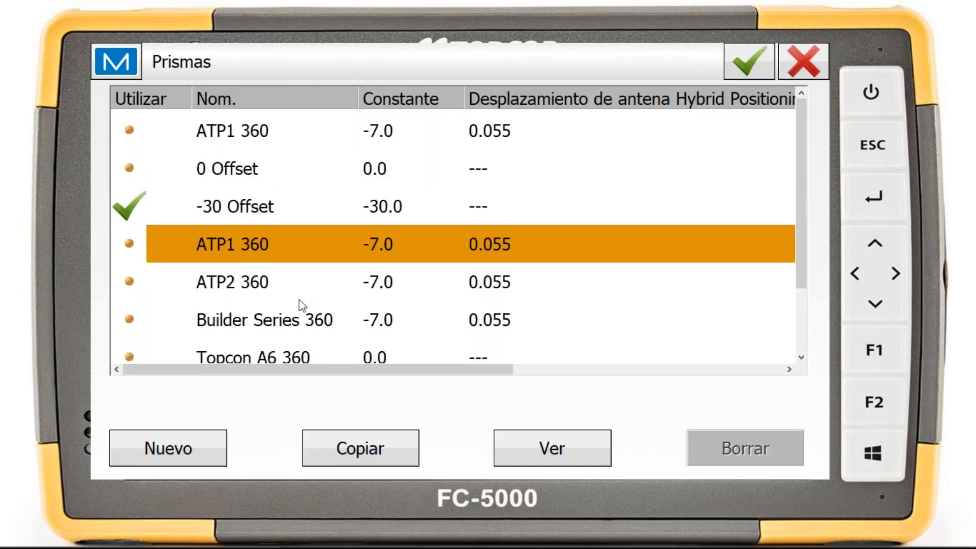
{"action": "left_click", "coordinate": [751, 65]}
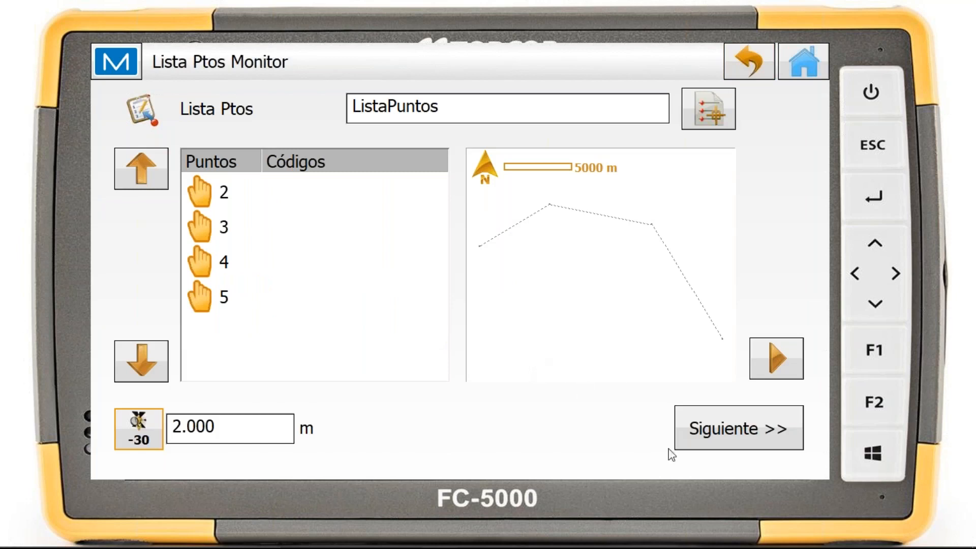
{"action": "left_click", "coordinate": [693, 428]}
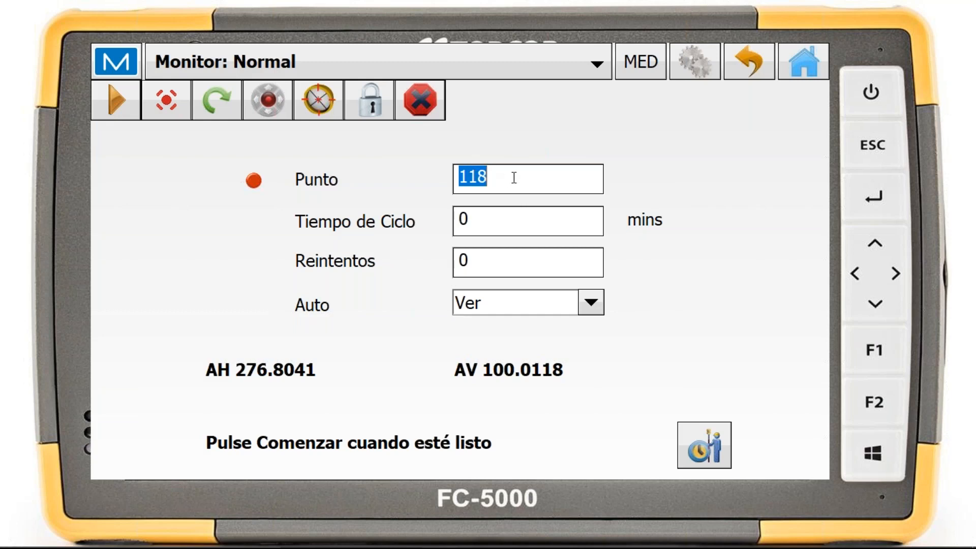
Review the point, cycle time, retries and Auto choices for the monitoring run, keeping Auto at Ver
{"action": "left_click", "coordinate": [601, 178]}
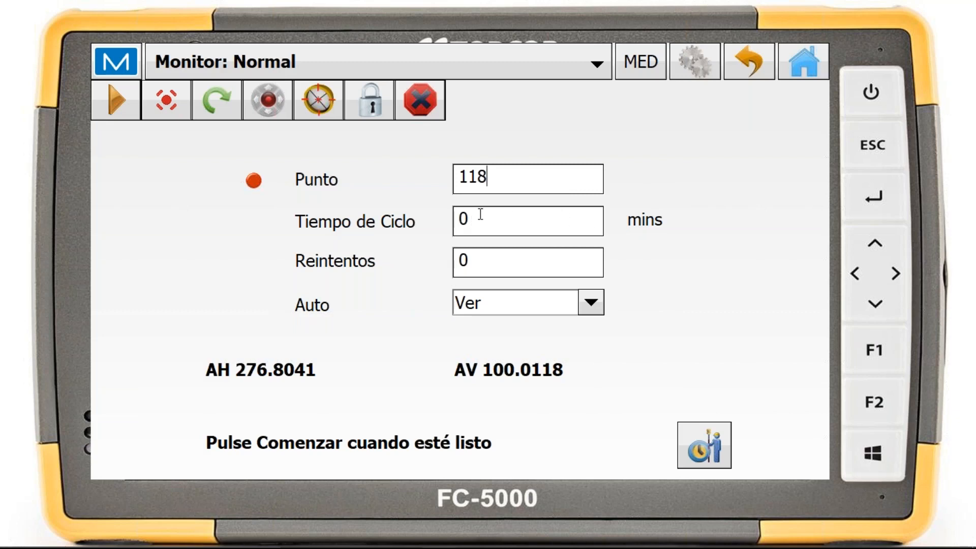
{"action": "left_click", "coordinate": [523, 261]}
{"action": "left_click", "coordinate": [545, 259]}
{"action": "left_click", "coordinate": [591, 303]}
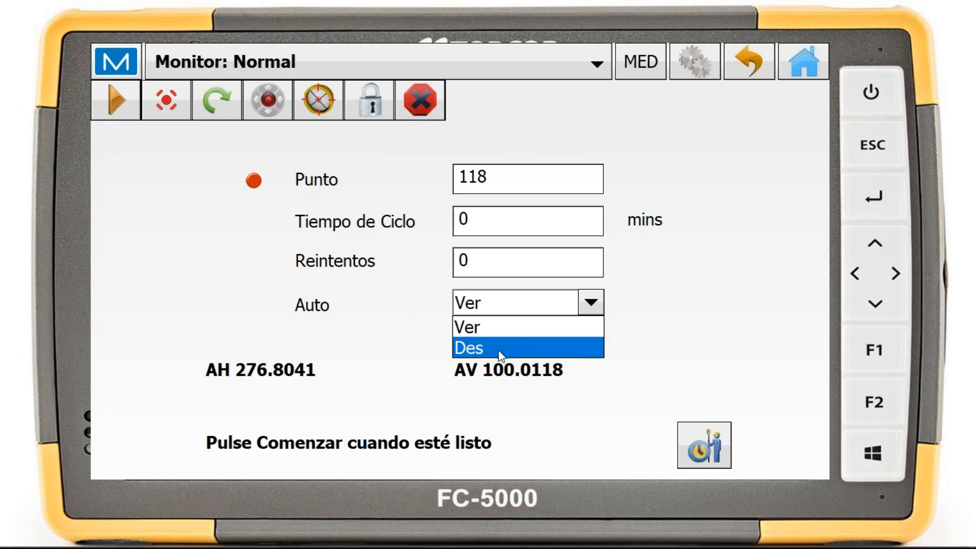
{"action": "left_click", "coordinate": [658, 317]}
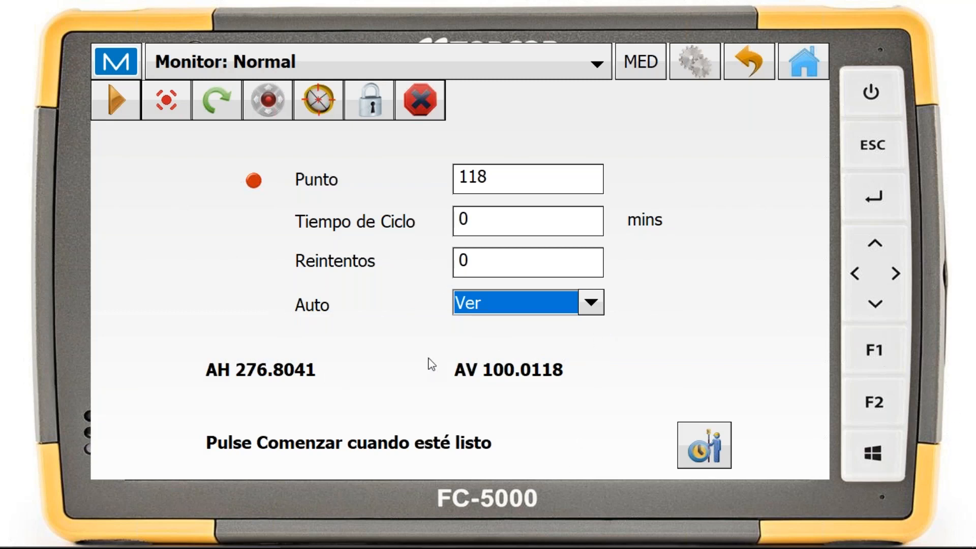
Run the monitoring measurements for the points in ListaPuntos, stop the cycle and return to the home screen
{"action": "left_click", "coordinate": [715, 447]}
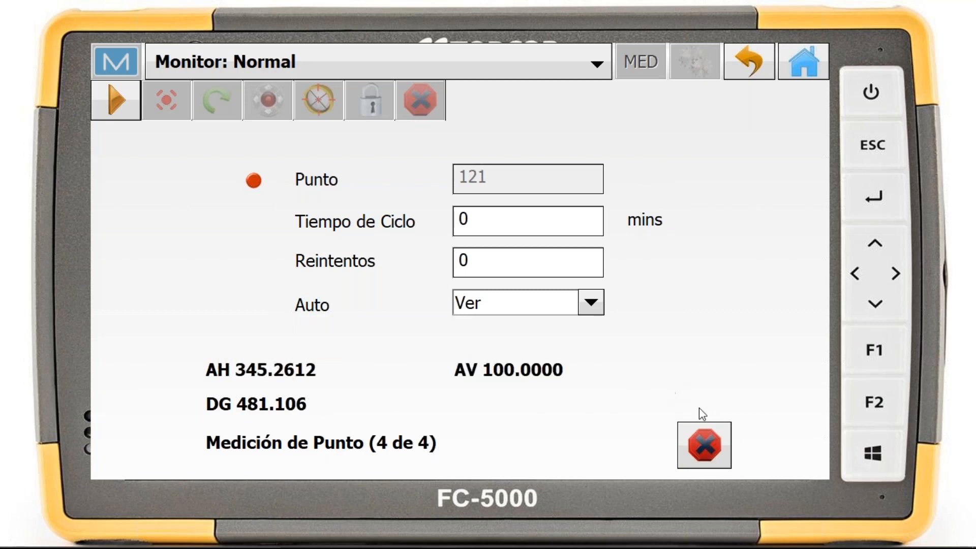
{"action": "left_click", "coordinate": [720, 442]}
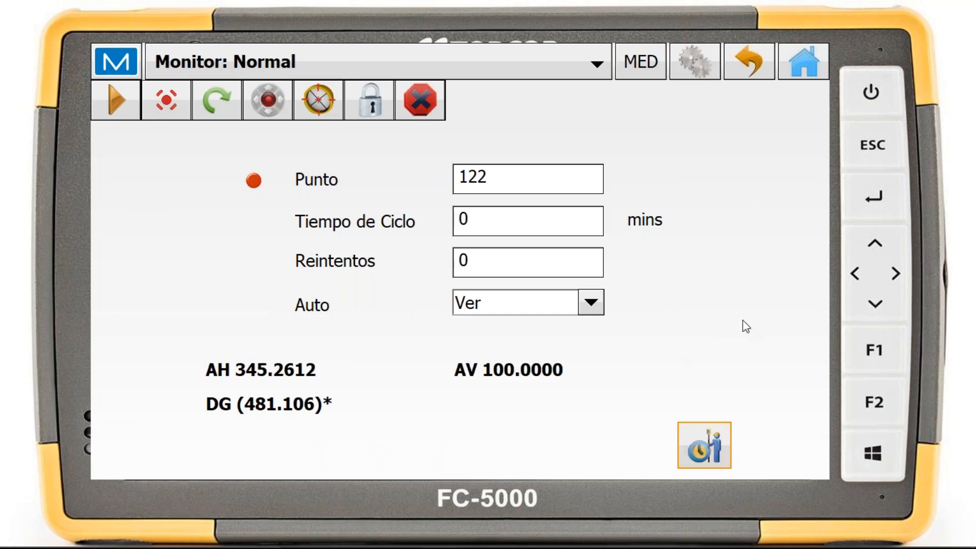
{"action": "left_click", "coordinate": [135, 54]}
{"action": "left_click", "coordinate": [730, 61]}
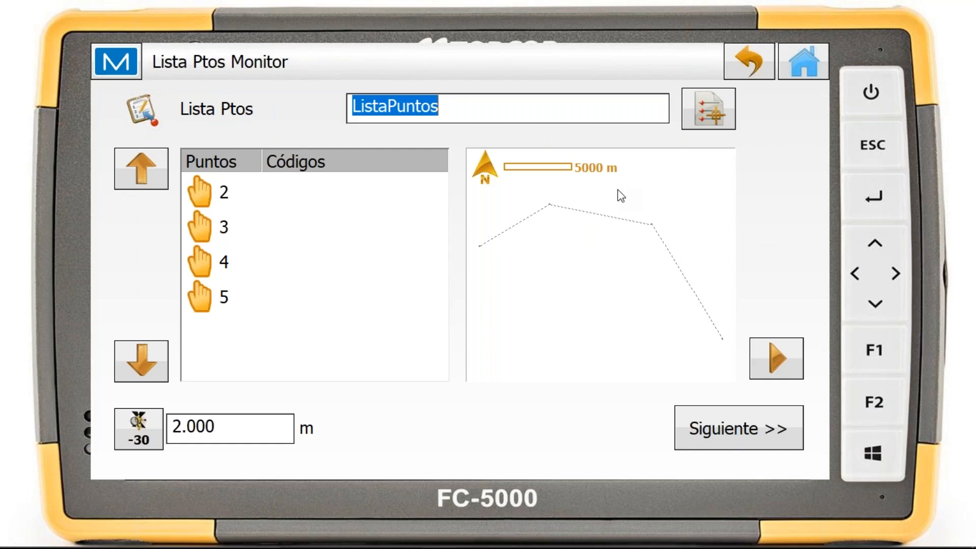
{"action": "left_click", "coordinate": [805, 63]}
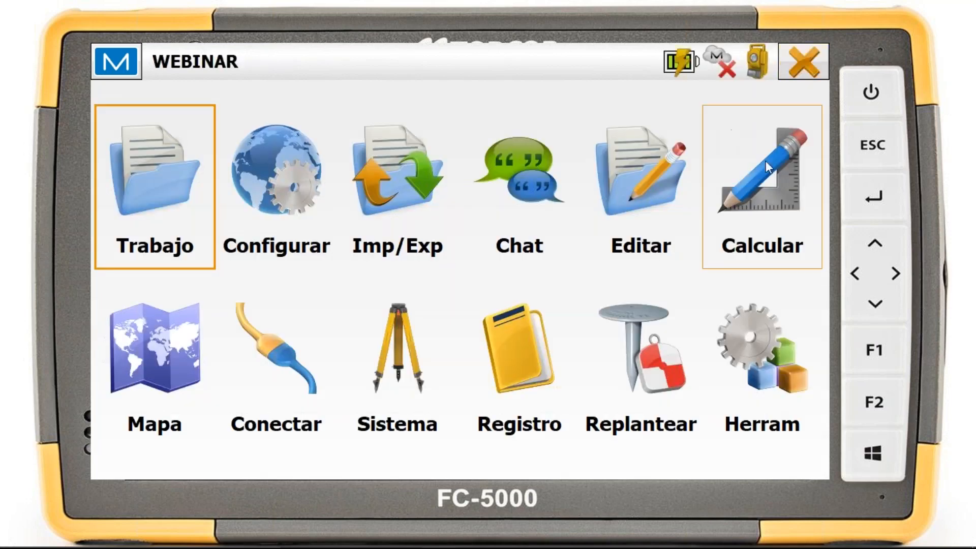
Connect the WEBINAR CALCULAR CIRCULARES job to the SIMULADOR total station
{"action": "left_click", "coordinate": [508, 349]}
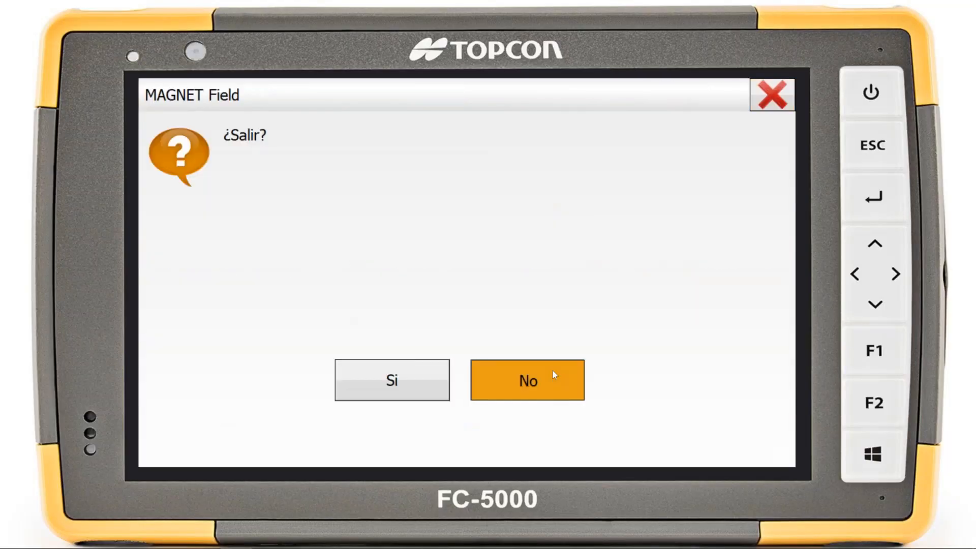
{"action": "left_click", "coordinate": [554, 375]}
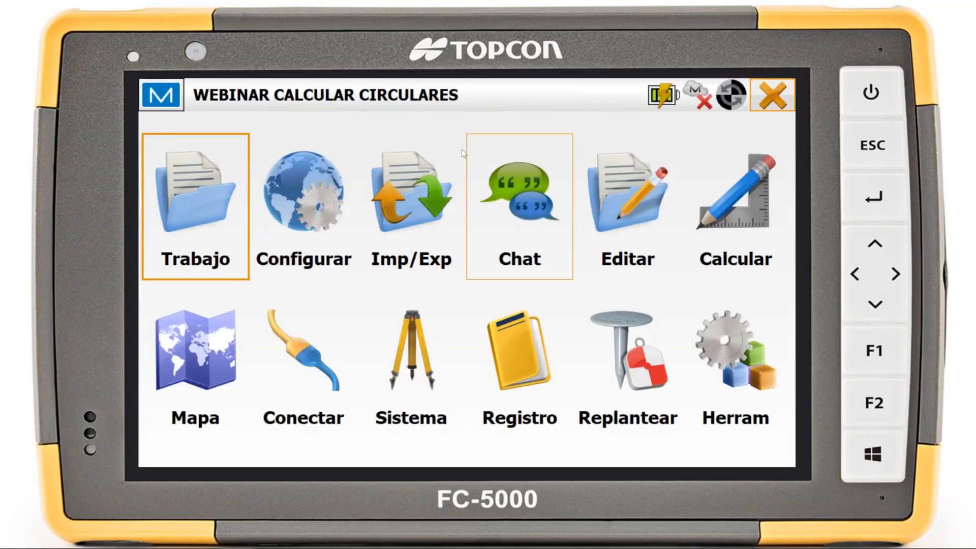
{"action": "left_click", "coordinate": [327, 377]}
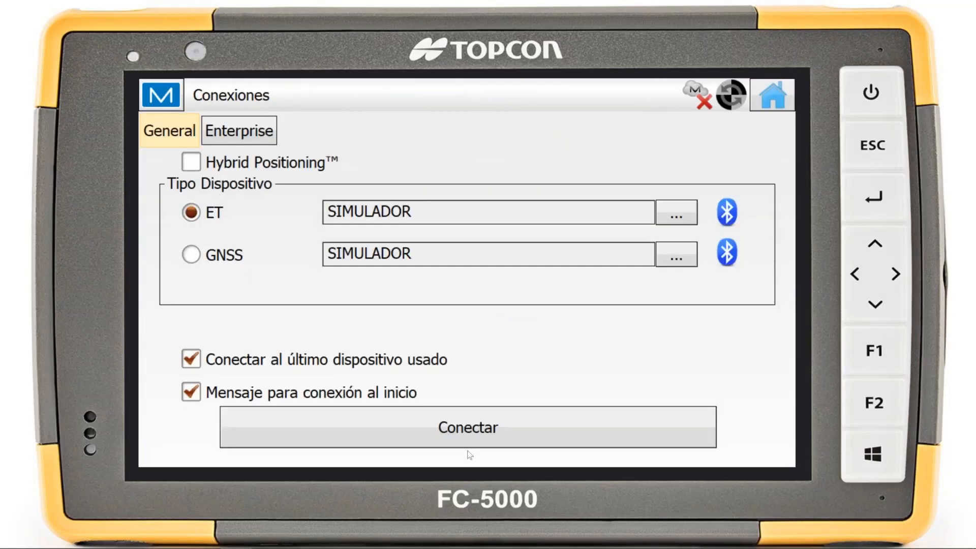
{"action": "left_click", "coordinate": [518, 427]}
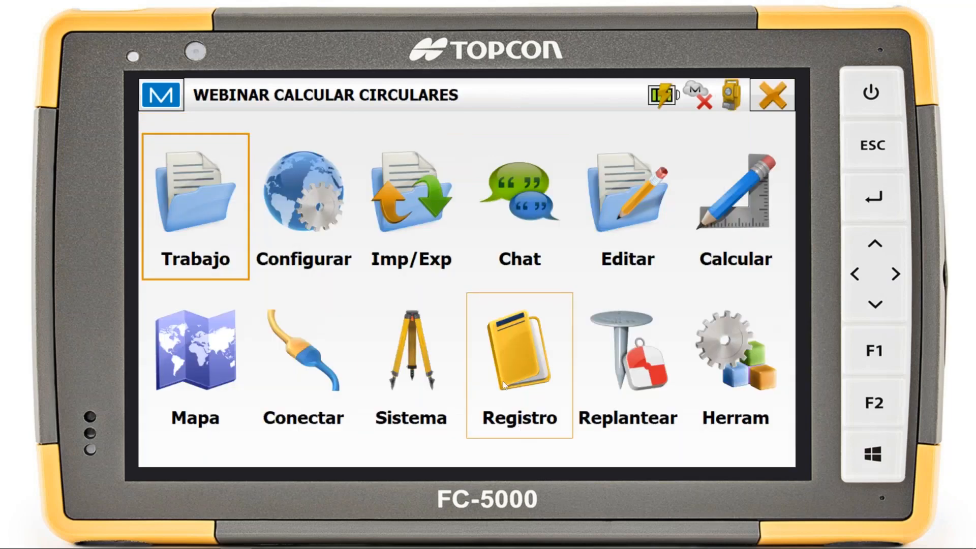
Start Establecer Recolección with 1002 as the occupation point, picked on the map with the OFICINA background hidden, and continue to its configuration
{"action": "left_click", "coordinate": [502, 380]}
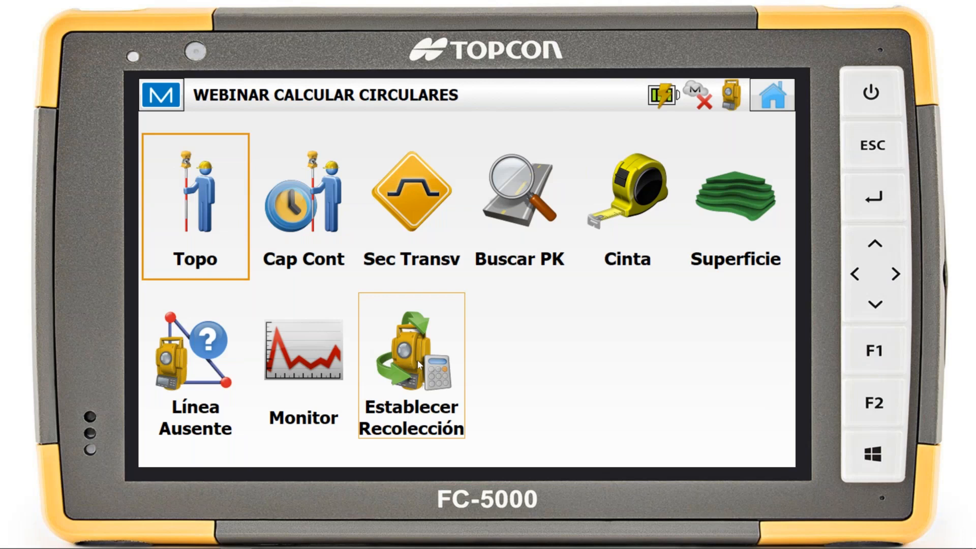
{"action": "left_click", "coordinate": [416, 360]}
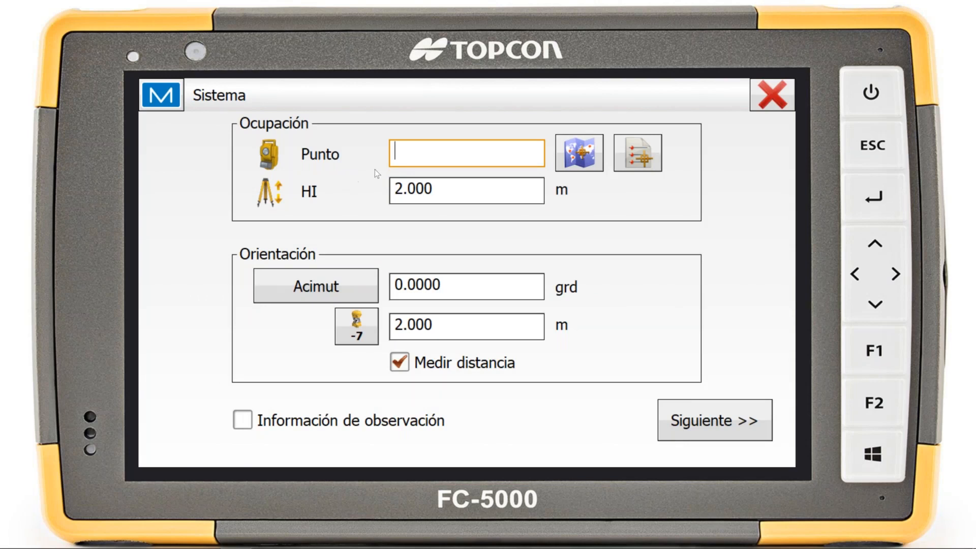
{"action": "left_click", "coordinate": [579, 153]}
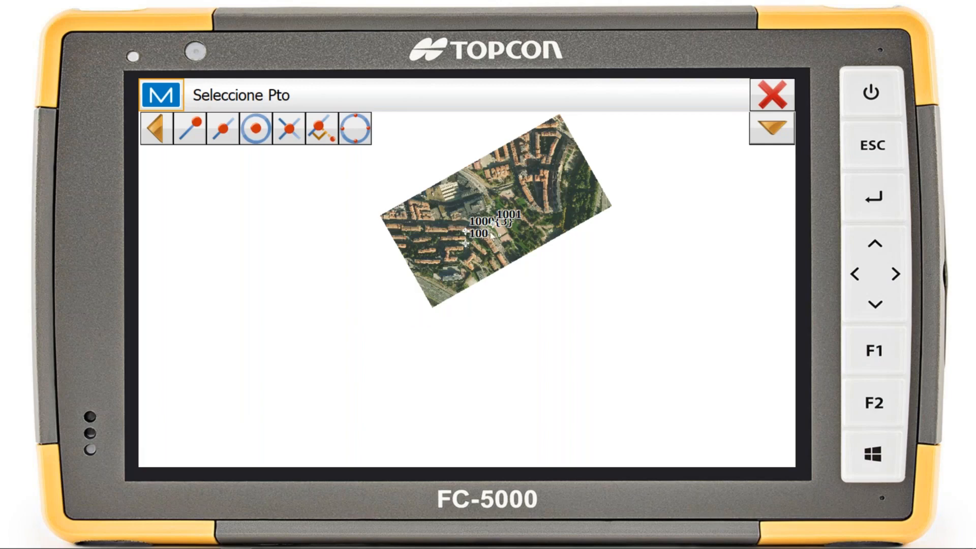
{"action": "left_click", "coordinate": [772, 128]}
{"action": "left_click", "coordinate": [772, 161]}
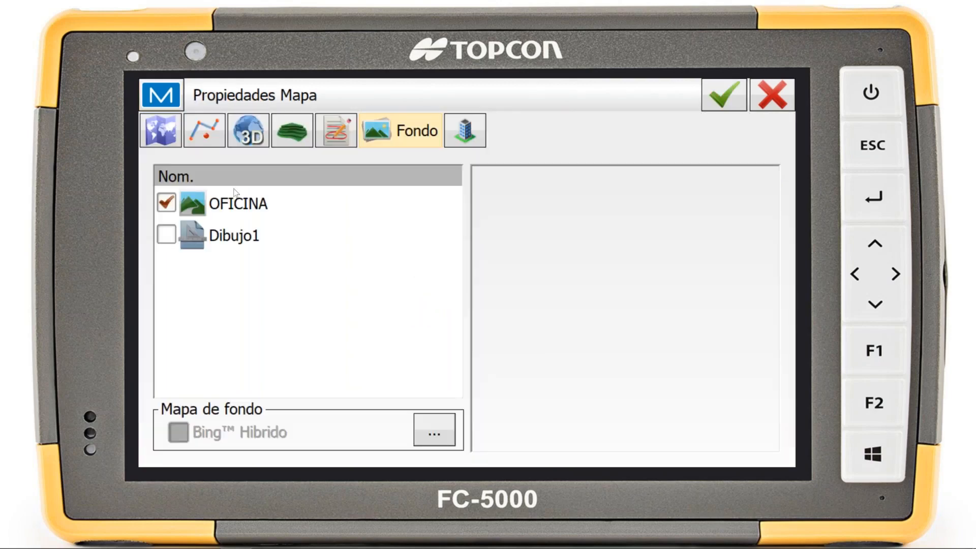
{"action": "left_click", "coordinate": [186, 205]}
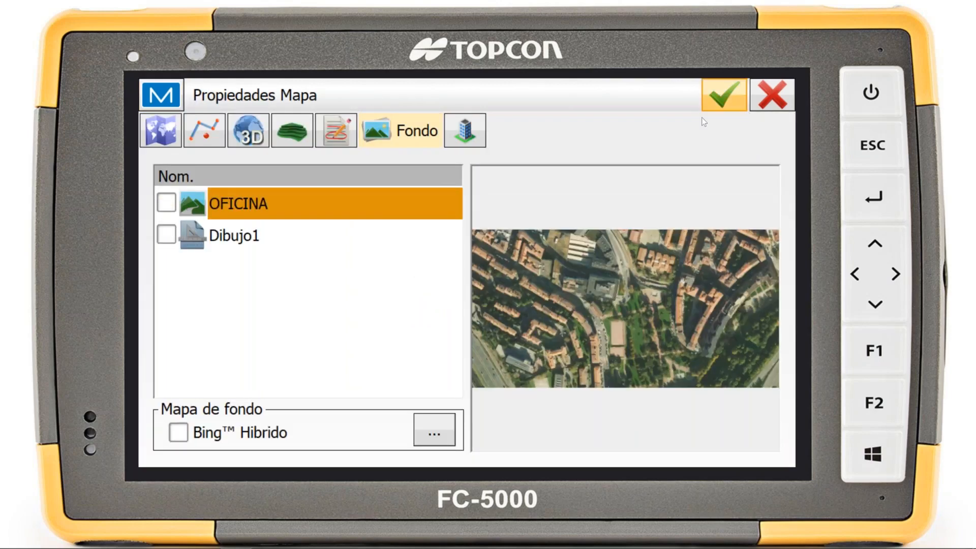
{"action": "left_click", "coordinate": [718, 99]}
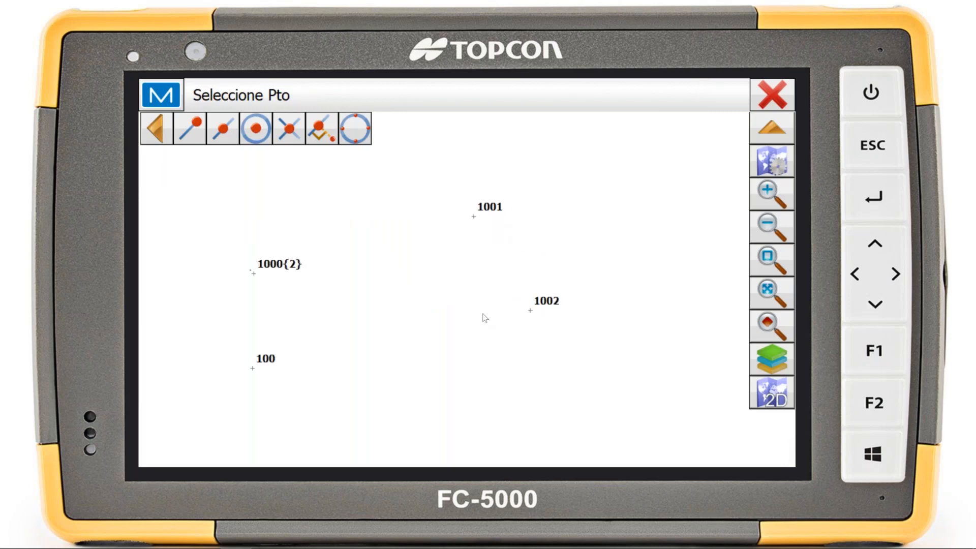
{"action": "left_click", "coordinate": [531, 312]}
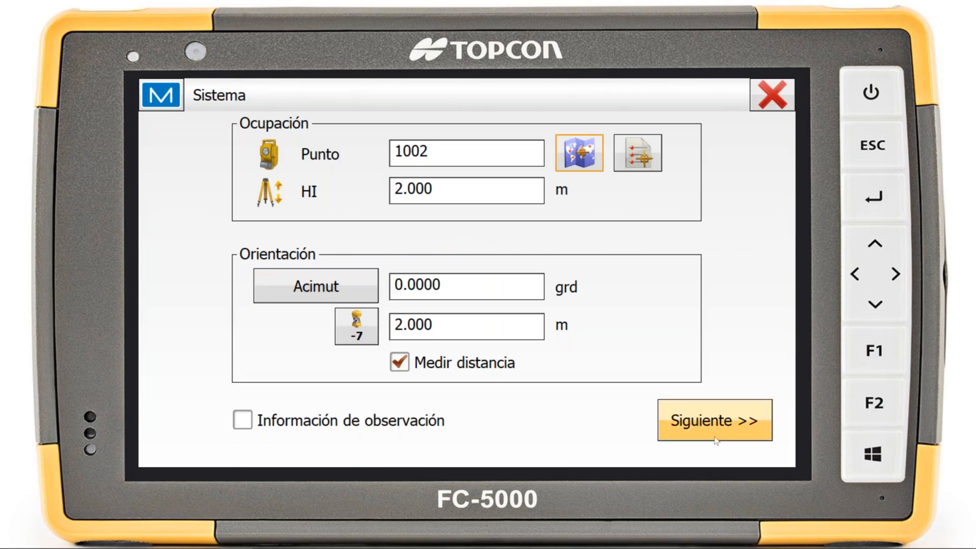
{"action": "left_click", "coordinate": [730, 436]}
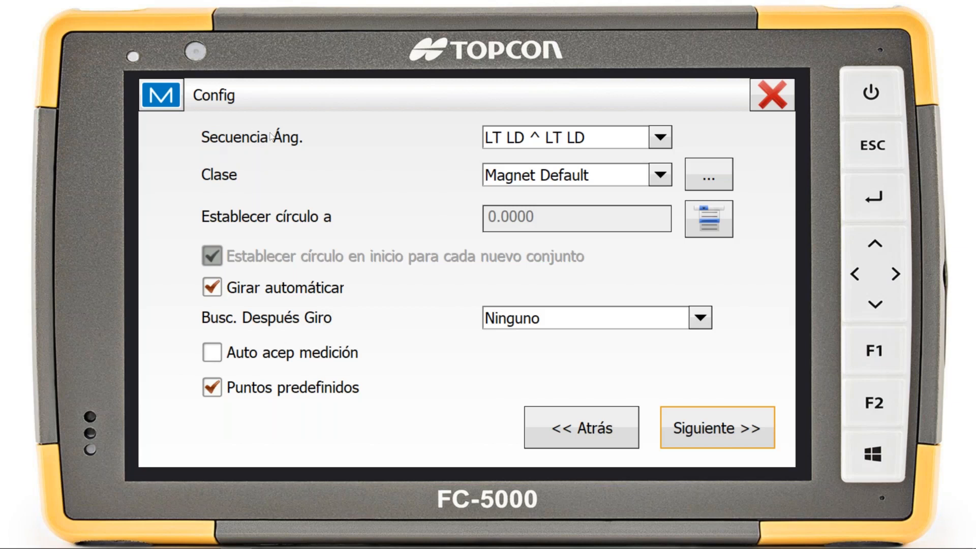
Examine the angle sequence choices, try LT LD ^ LD LT and set the sequence back to LT LD ^ LT LD
{"action": "left_click", "coordinate": [516, 142]}
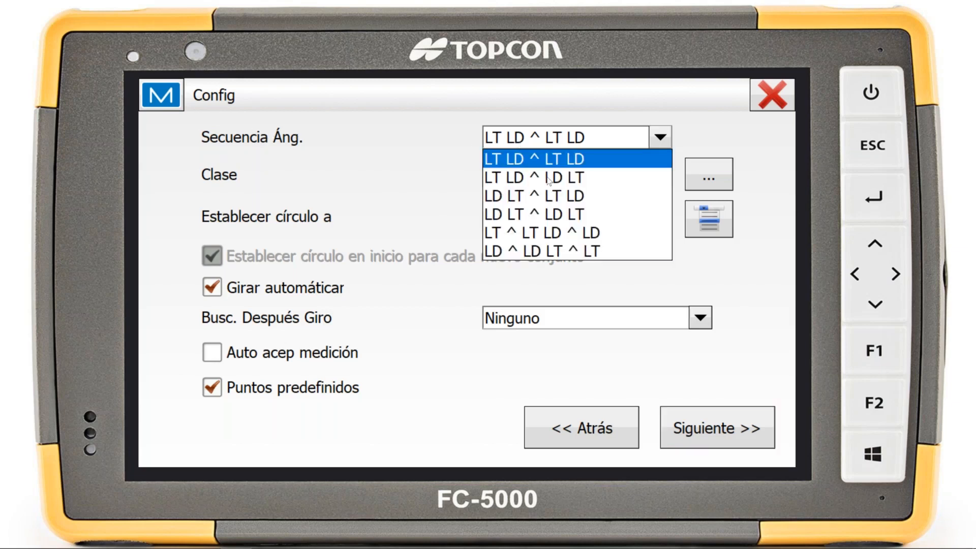
{"action": "left_click", "coordinate": [415, 162]}
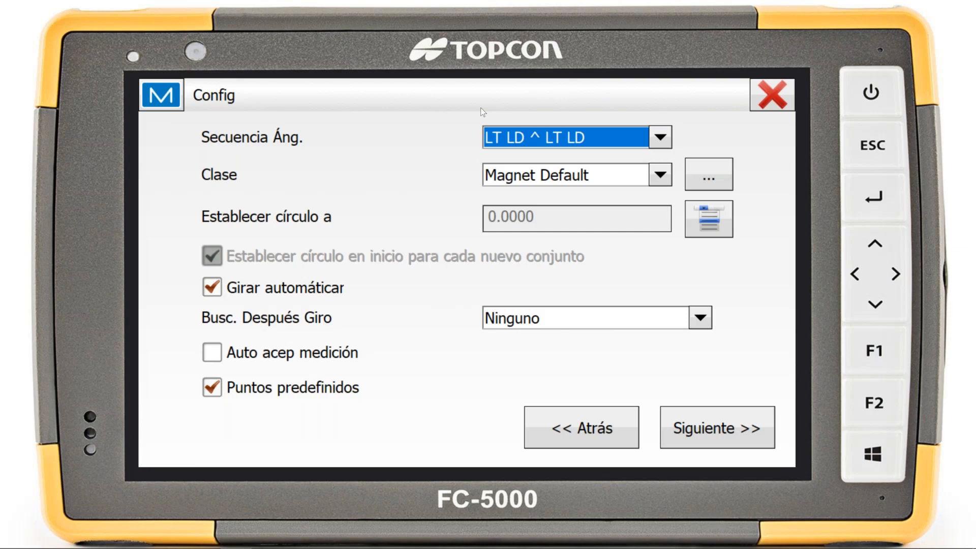
{"action": "left_click", "coordinate": [577, 144]}
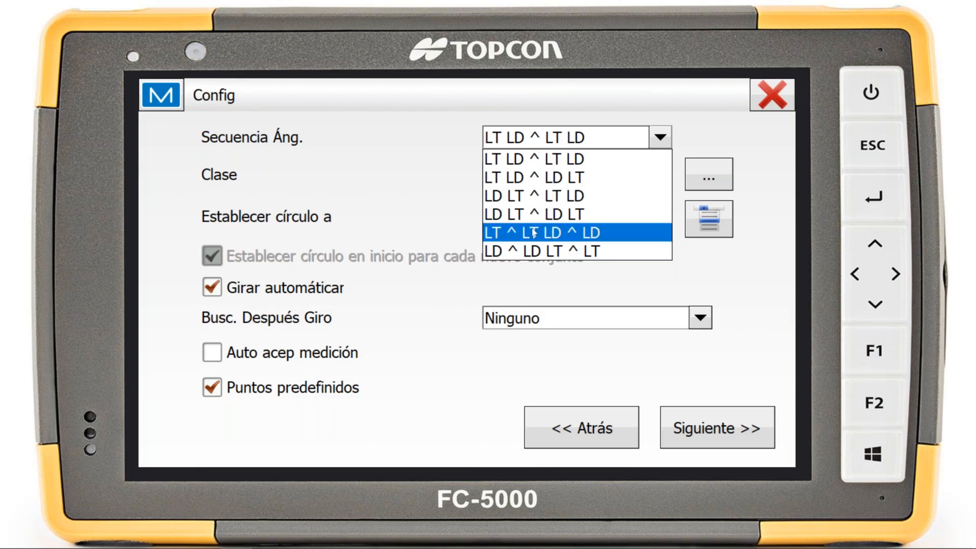
{"action": "left_click", "coordinate": [528, 178]}
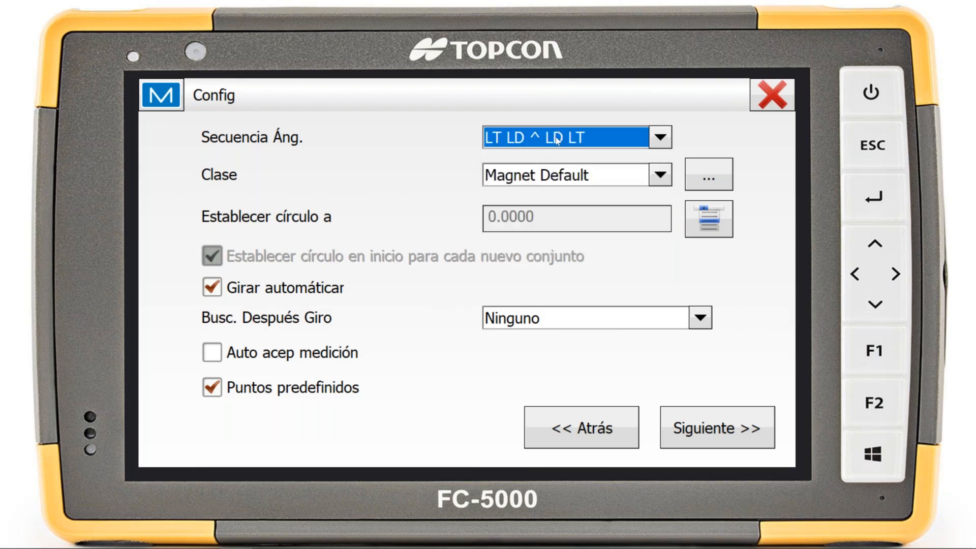
{"action": "left_click", "coordinate": [558, 138]}
{"action": "left_click", "coordinate": [545, 161]}
Review the classes offered for the set collection, keep Magnet Default and exit to the home screen
{"action": "left_click", "coordinate": [657, 177]}
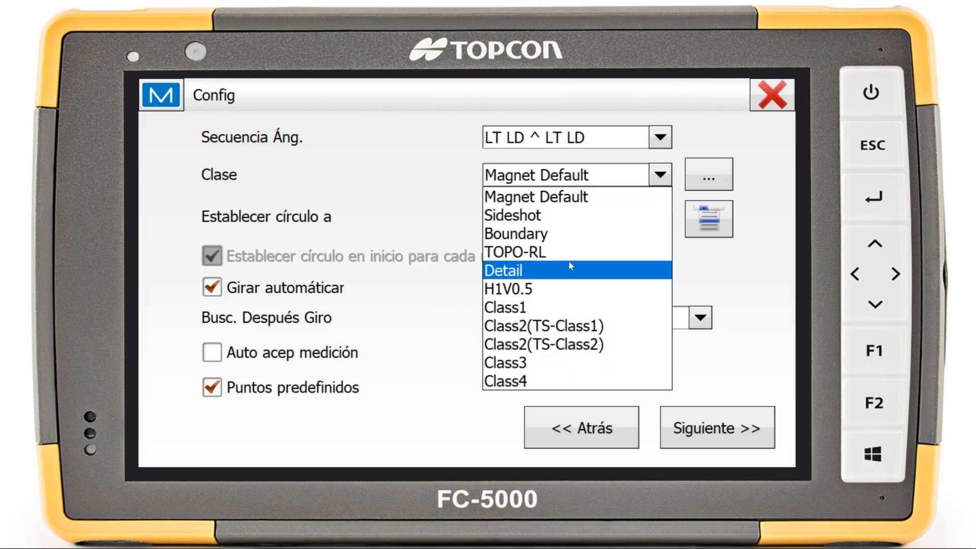
{"action": "left_click", "coordinate": [590, 174]}
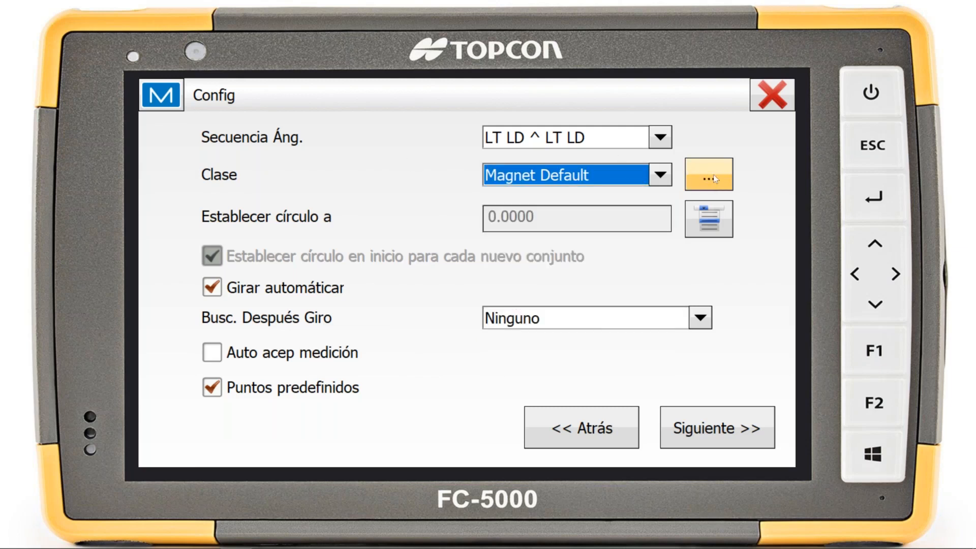
{"action": "left_click", "coordinate": [779, 94]}
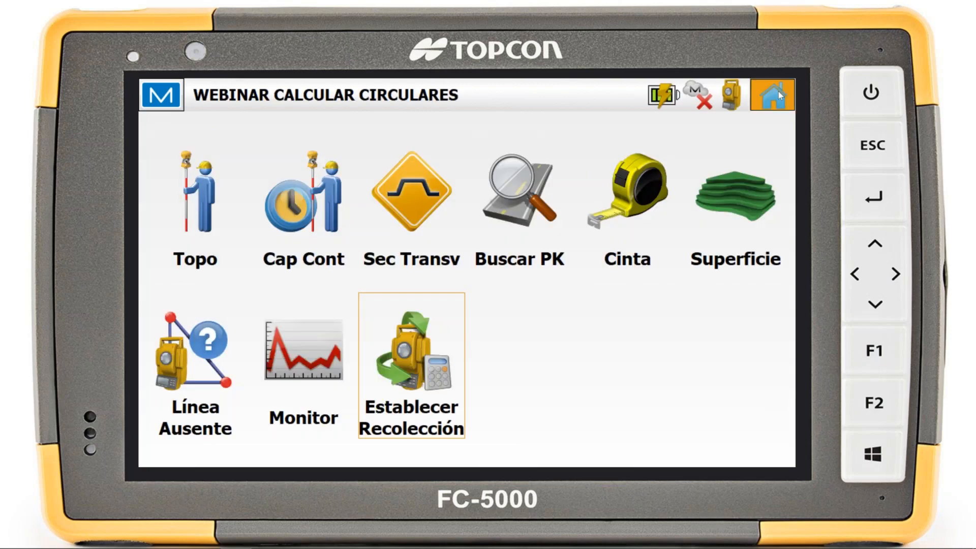
{"action": "left_click", "coordinate": [779, 92]}
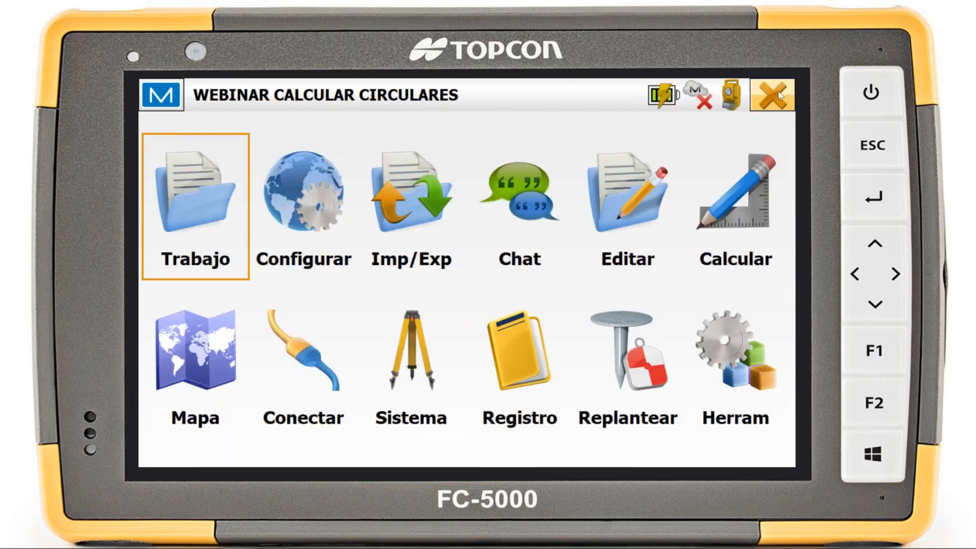
Examine the horizontal angle, vertical angle and distance sets defined for each class in the configuration's Clases list
{"action": "left_click", "coordinate": [291, 216]}
{"action": "left_click", "coordinate": [214, 354]}
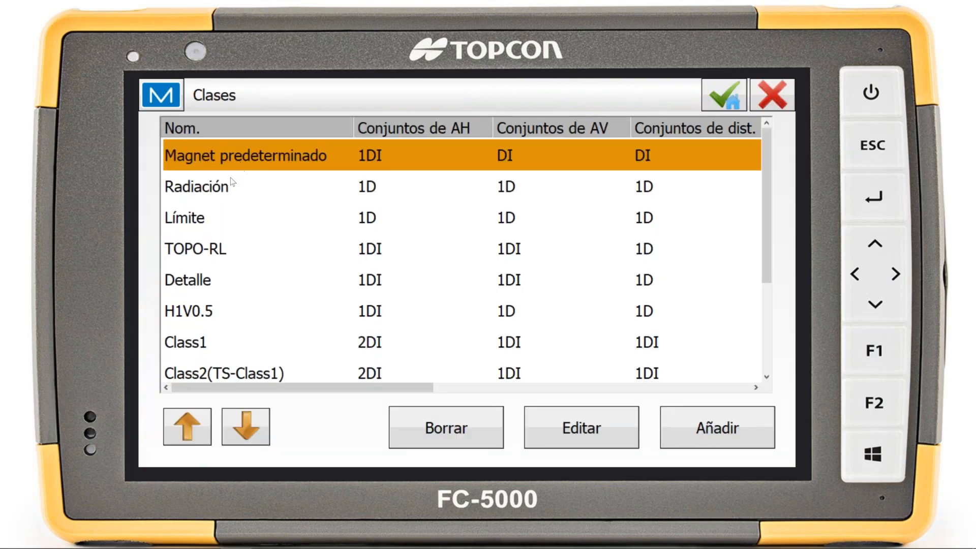
{"action": "left_click", "coordinate": [230, 179]}
{"action": "scroll", "coordinate": [233, 233], "scroll_direction": "down", "scroll_amount": 5}
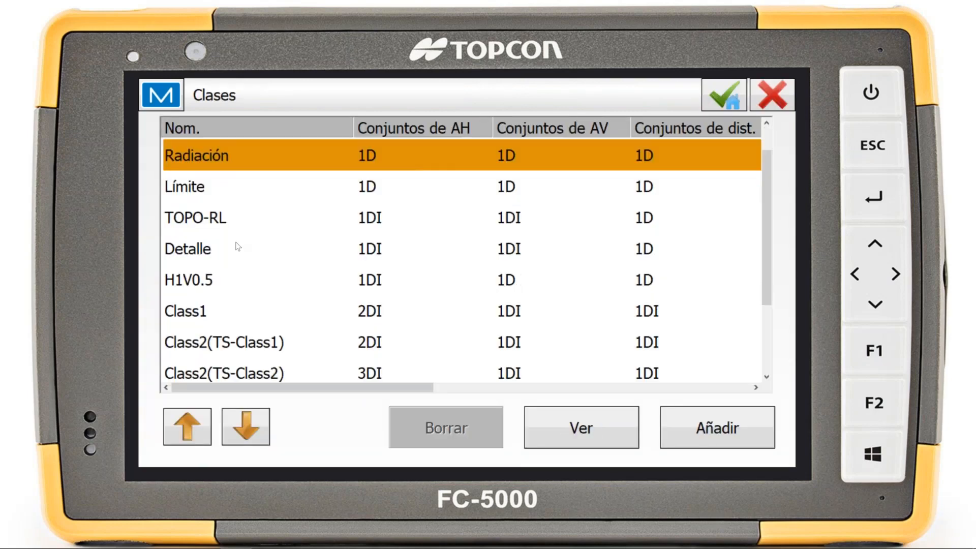
{"action": "left_click_drag", "start_coordinate": [324, 386], "coordinate": [280, 362]}
{"action": "scroll", "coordinate": [321, 152], "scroll_direction": "up", "scroll_amount": 4}
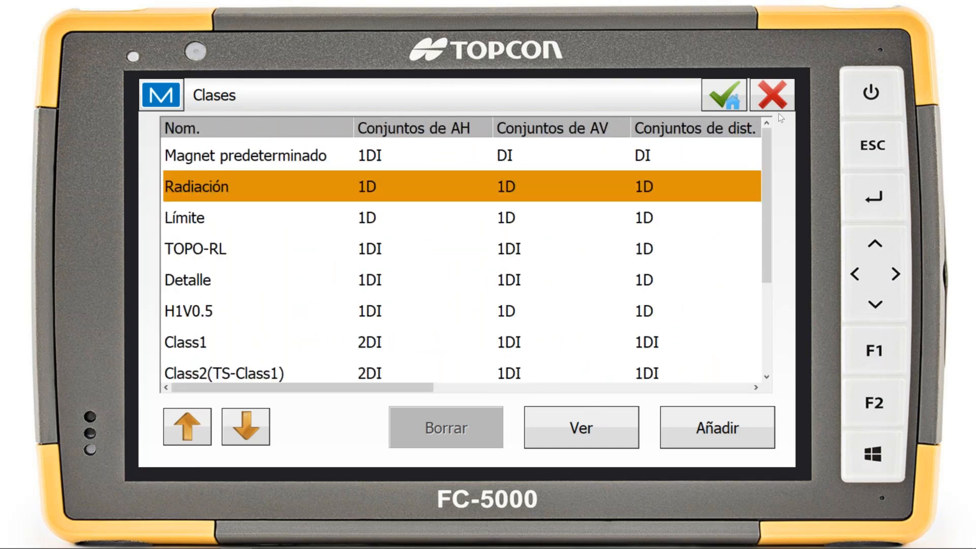
{"action": "left_click", "coordinate": [758, 97]}
{"action": "left_click", "coordinate": [757, 96]}
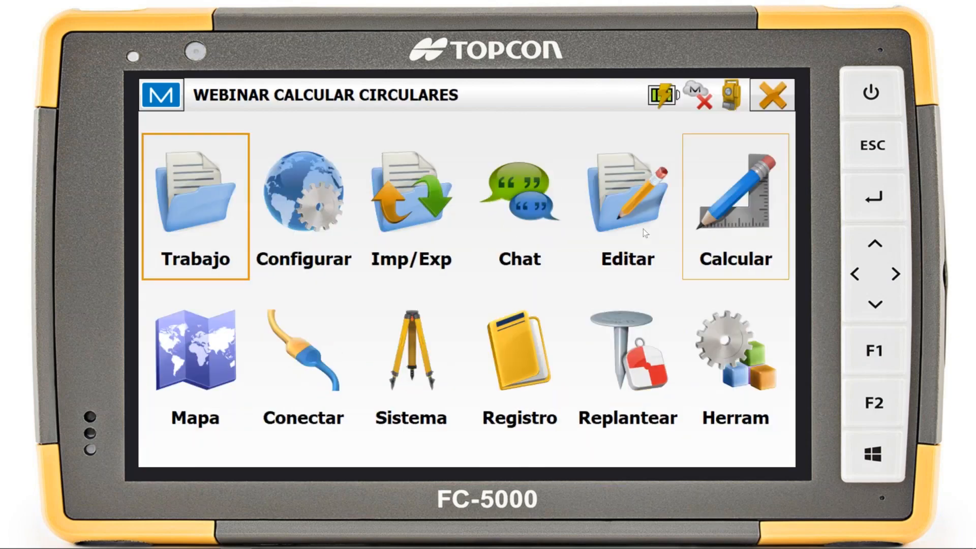
Reopen Establecer Recolección with occupation point 1002 and bring up the Clases list from its configuration
{"action": "left_click", "coordinate": [538, 388]}
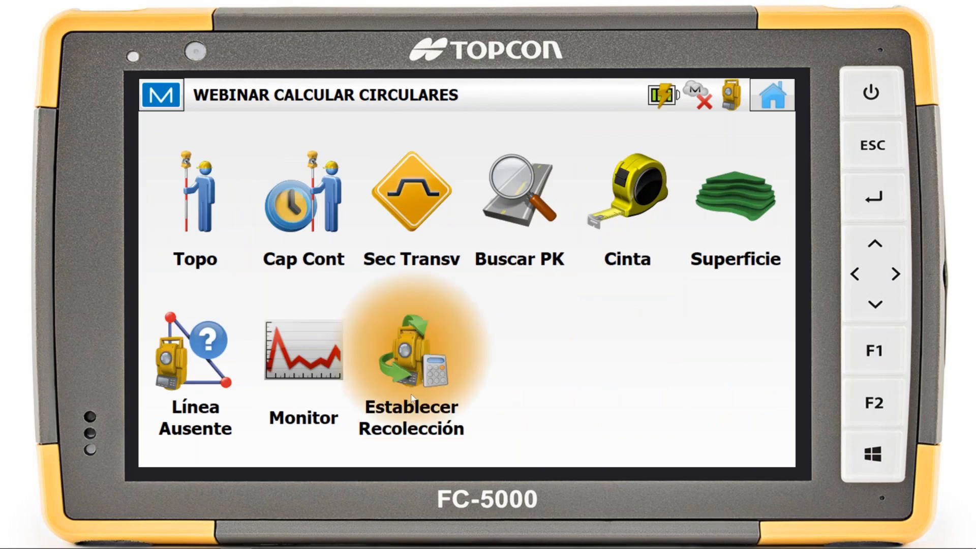
{"action": "left_click", "coordinate": [412, 399]}
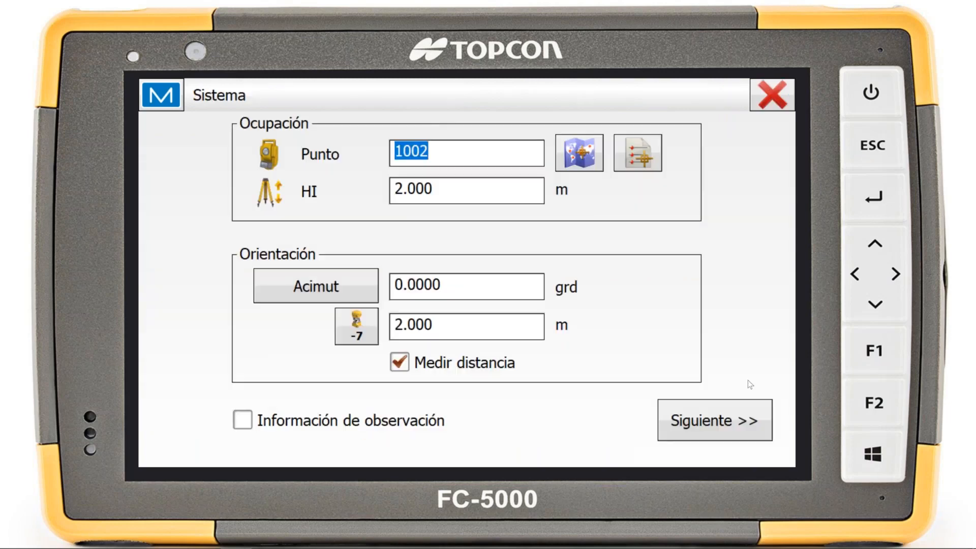
{"action": "left_click", "coordinate": [701, 430]}
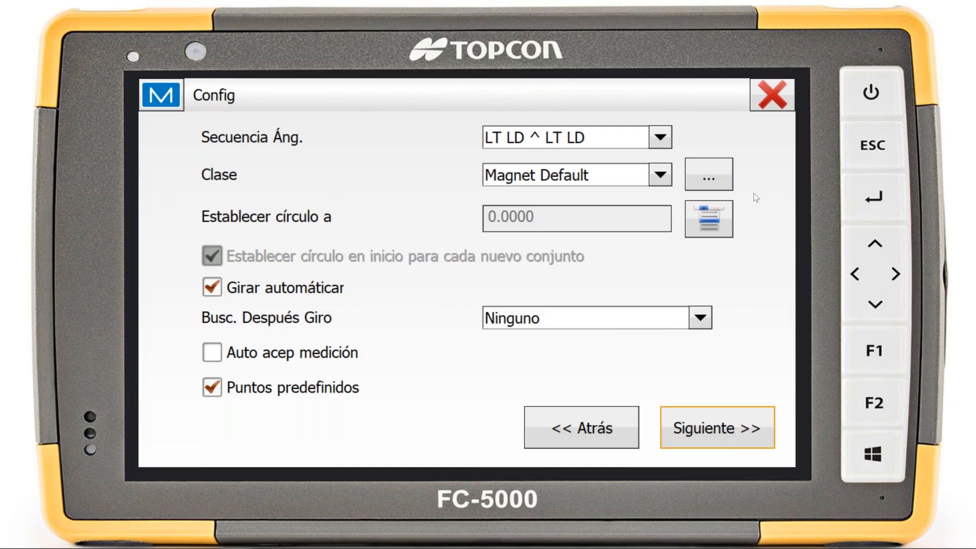
{"action": "left_click", "coordinate": [708, 173]}
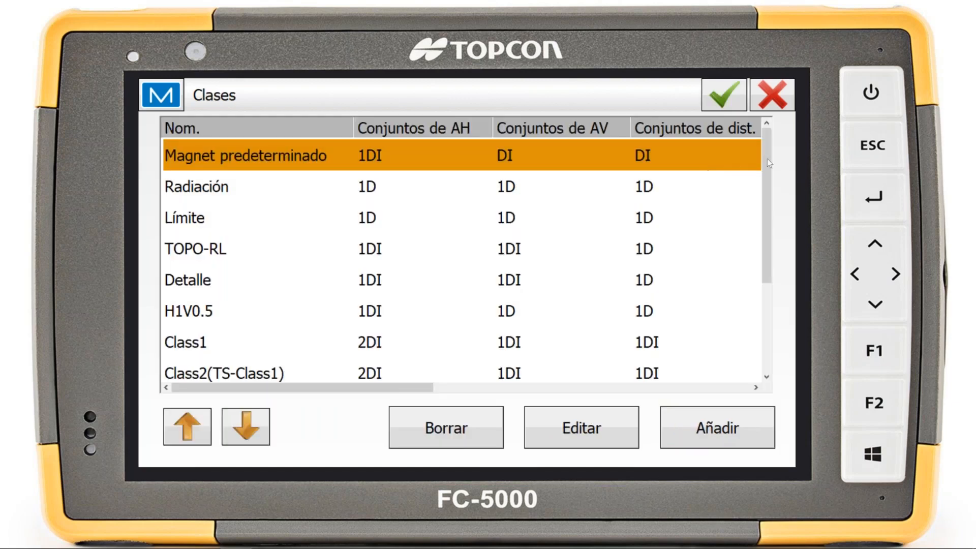
Add a new class to the Clases list and name it prueba webinar
{"action": "left_click_drag", "start_coordinate": [767, 168], "coordinate": [763, 285]}
{"action": "left_click", "coordinate": [730, 410]}
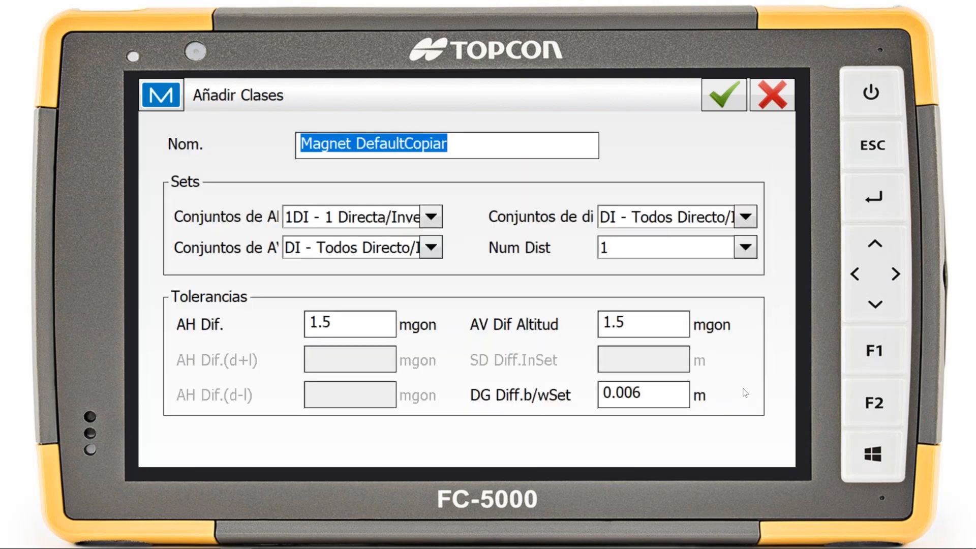
{"action": "type", "text": "prueba webinar"}
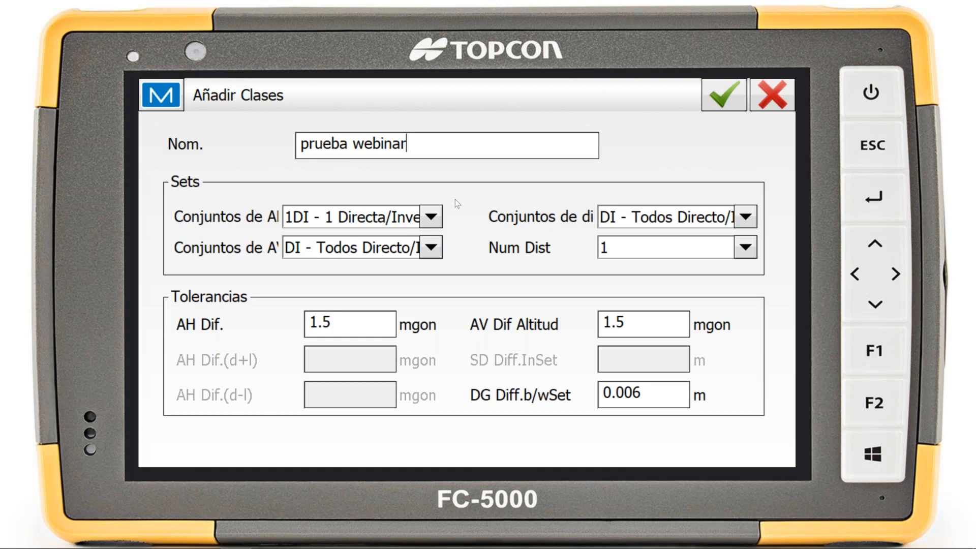
Set the new class's horizontal angle sets to 2DI - 2 Directa/Inversa and its vertical angle sets to 1DI - 1 Directo/Inverso
{"action": "left_click", "coordinate": [430, 218]}
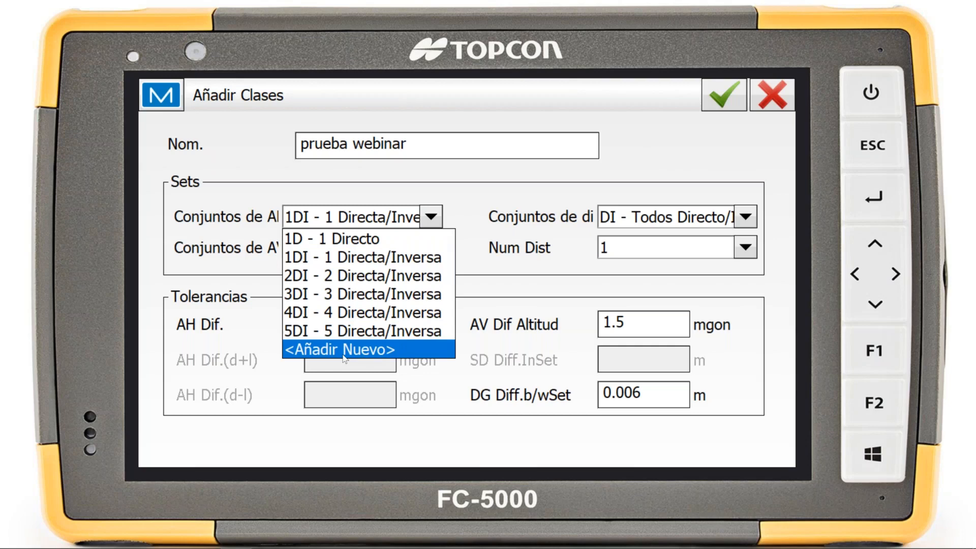
{"action": "left_click", "coordinate": [322, 278]}
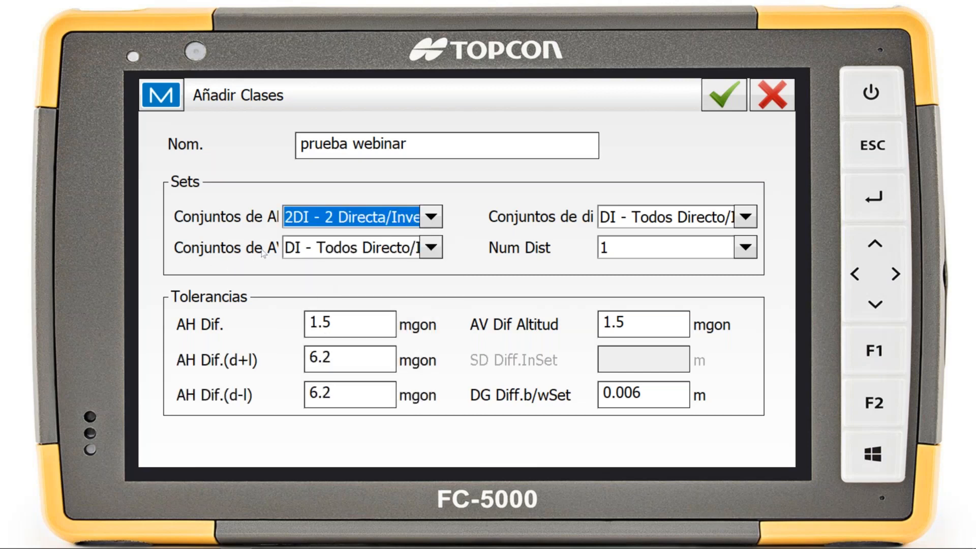
{"action": "left_click", "coordinate": [358, 249]}
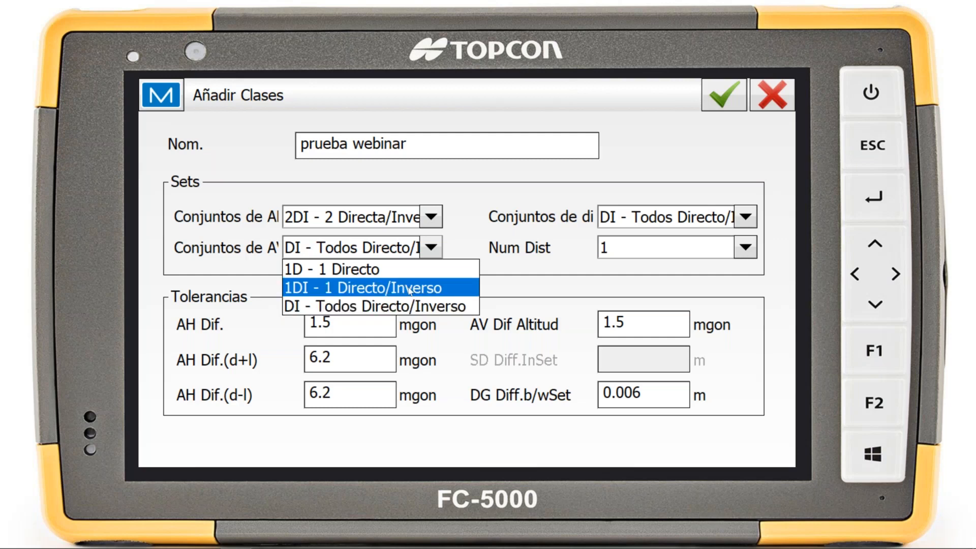
{"action": "left_click", "coordinate": [376, 288]}
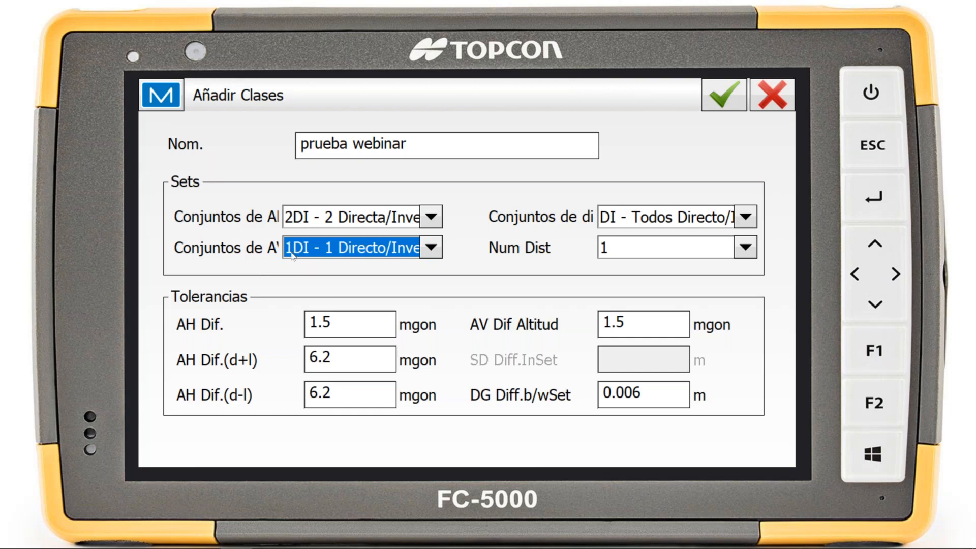
Set the class's distance sets to D - Todos Directo and the number of distances to 2
{"action": "left_click", "coordinate": [631, 220]}
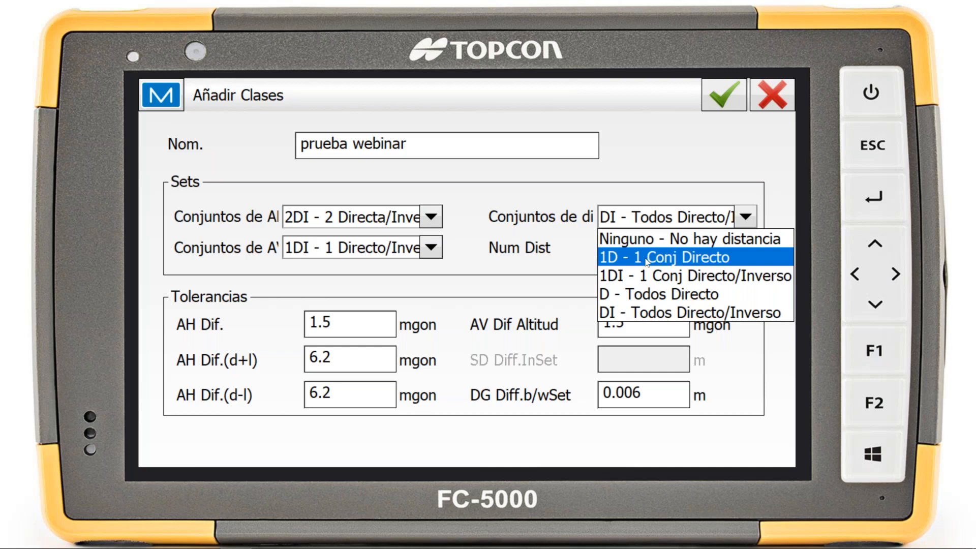
{"action": "left_click", "coordinate": [686, 295]}
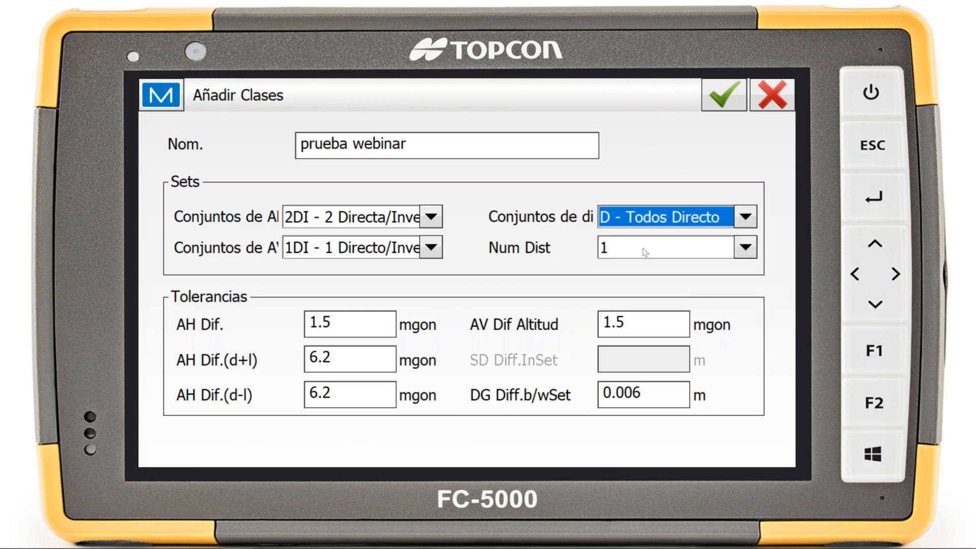
{"action": "left_click", "coordinate": [627, 248]}
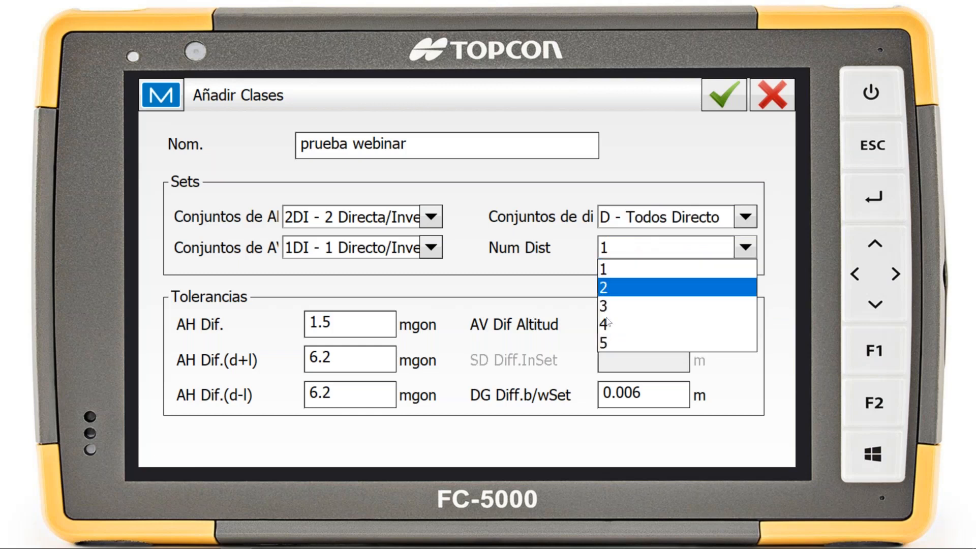
{"action": "left_click", "coordinate": [629, 286]}
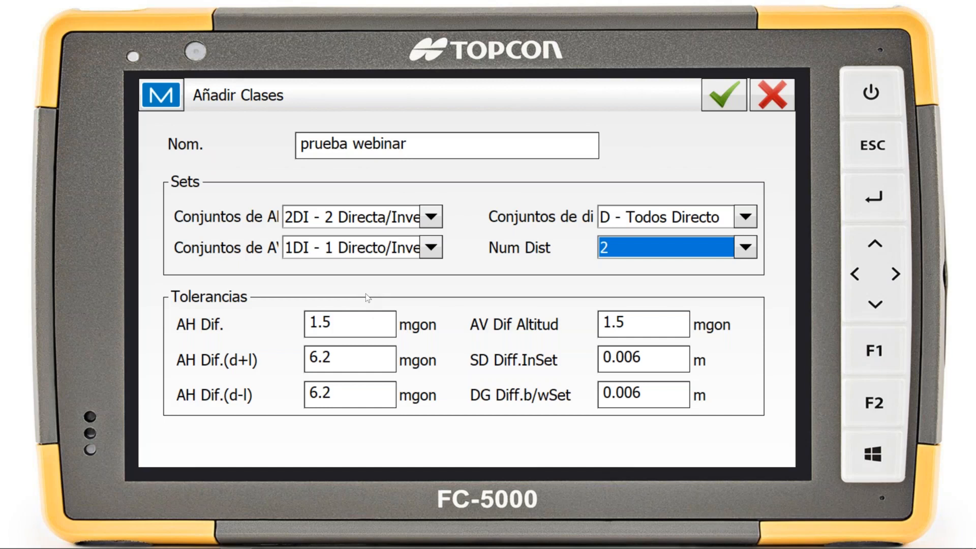
Review the class's angle and distance tolerances without changing them, then save the class and return to the set collection configuration
{"action": "double_click", "coordinate": [314, 325]}
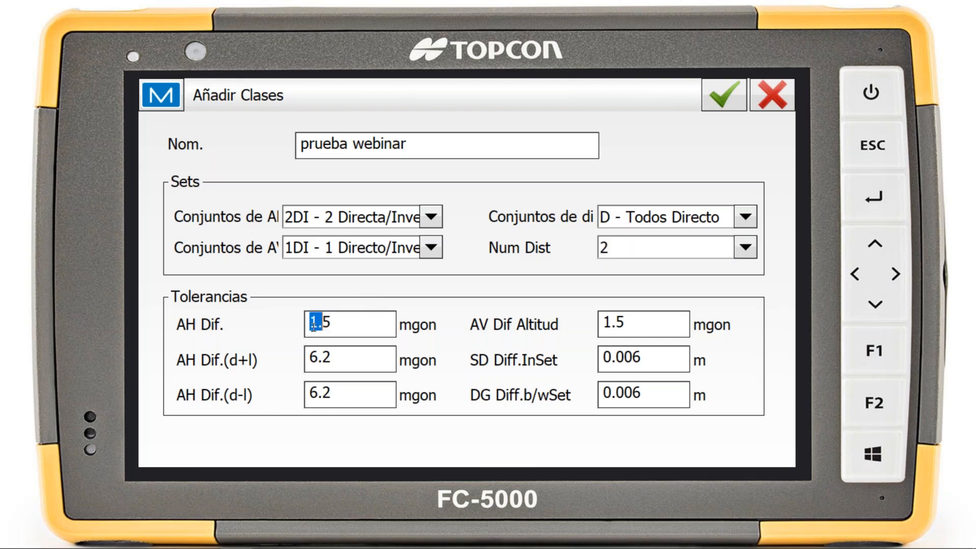
{"action": "left_click_drag", "start_coordinate": [314, 325], "coordinate": [366, 326]}
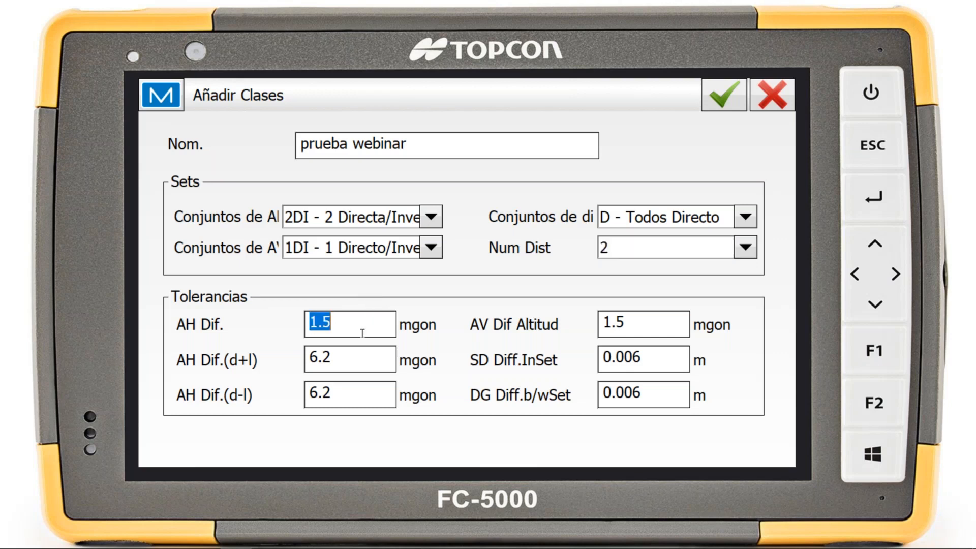
{"action": "double_click", "coordinate": [330, 361]}
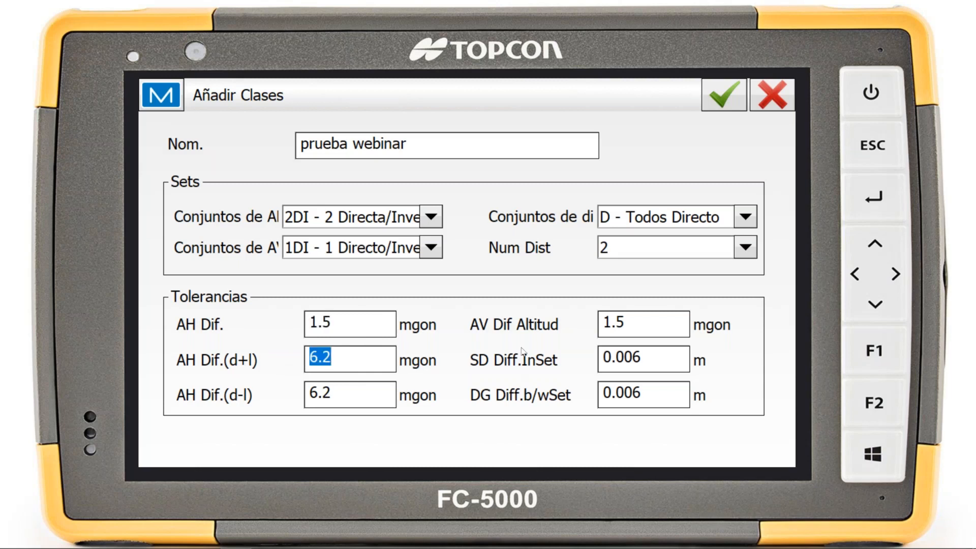
{"action": "left_click", "coordinate": [616, 328]}
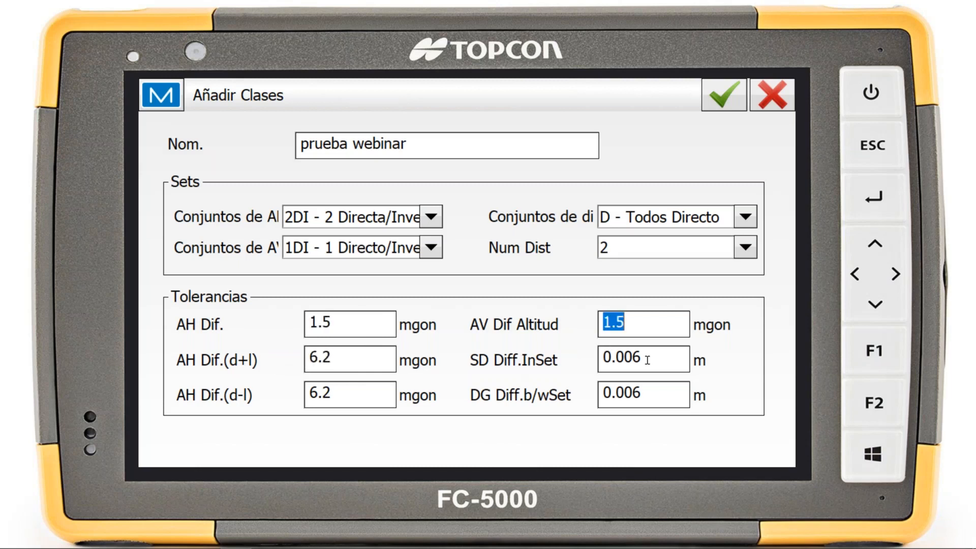
{"action": "mouse_move", "coordinate": [647, 361]}
{"action": "left_mouse_down"}
{"action": "mouse_move", "coordinate": [609, 365]}
{"action": "mouse_move", "coordinate": [655, 372]}
{"action": "left_mouse_up"}
{"action": "left_click_drag", "start_coordinate": [648, 402], "coordinate": [662, 409]}
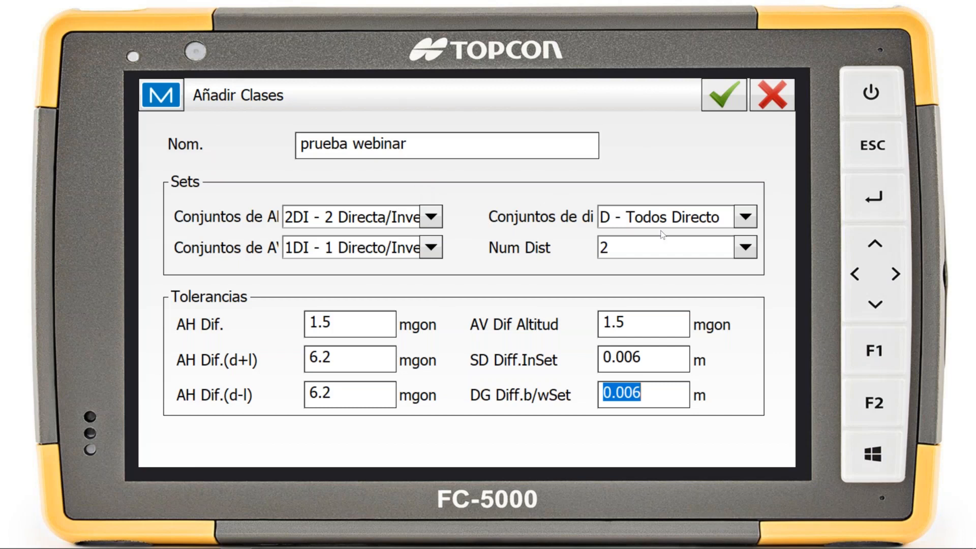
{"action": "left_click", "coordinate": [738, 93]}
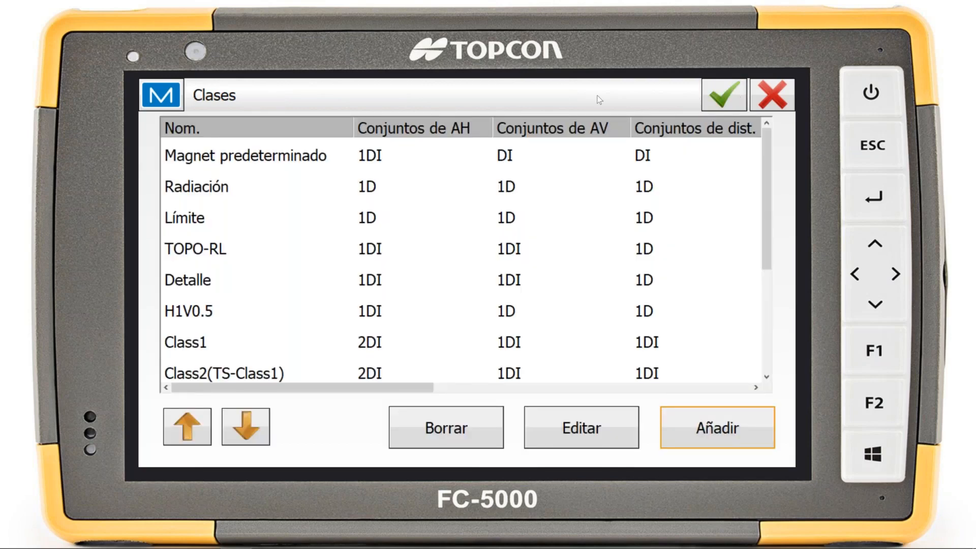
{"action": "left_click", "coordinate": [724, 94]}
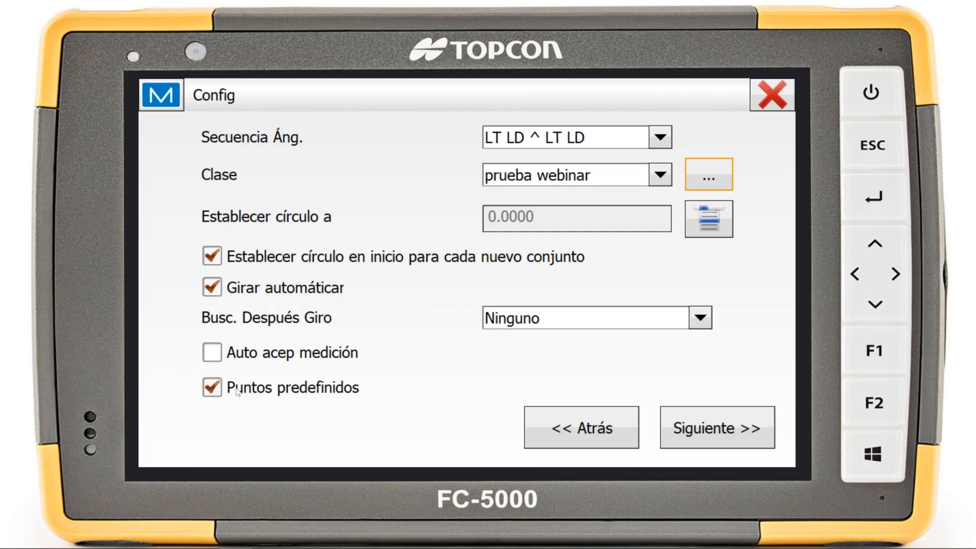
Enable Auto Punteria in the measurement mode settings, keep Modo MED at Seguimiento, and continue to the predefined points list
{"action": "left_click", "coordinate": [736, 432]}
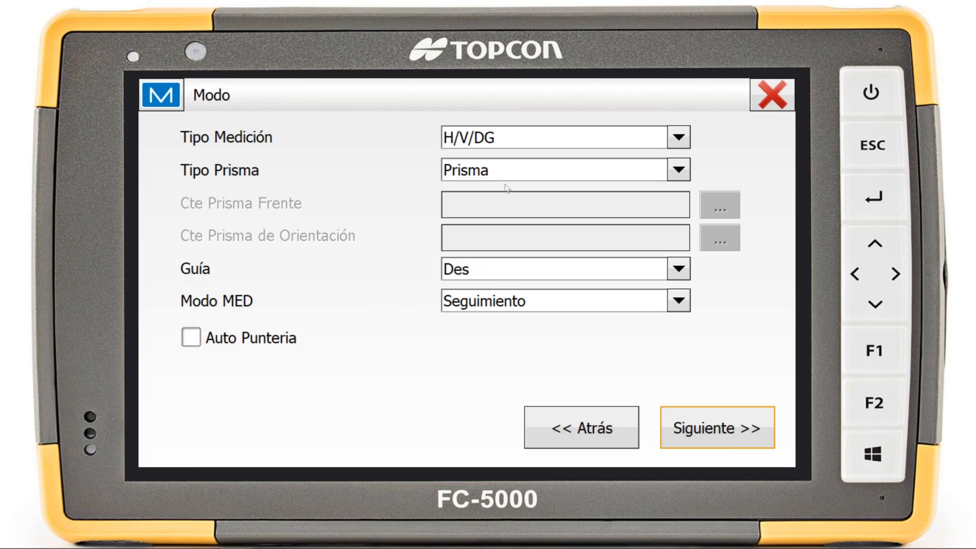
{"action": "left_click", "coordinate": [191, 337]}
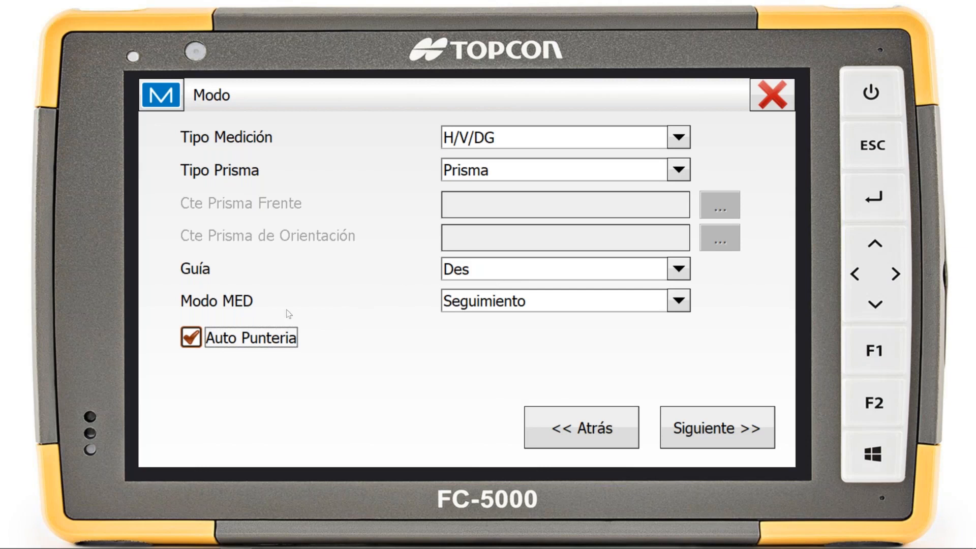
{"action": "left_click", "coordinate": [518, 305]}
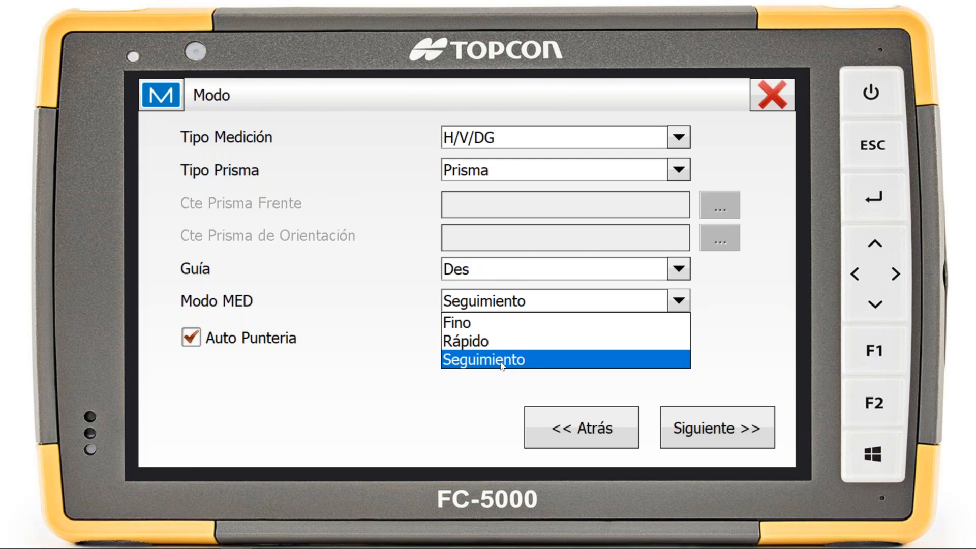
{"action": "left_click", "coordinate": [374, 353]}
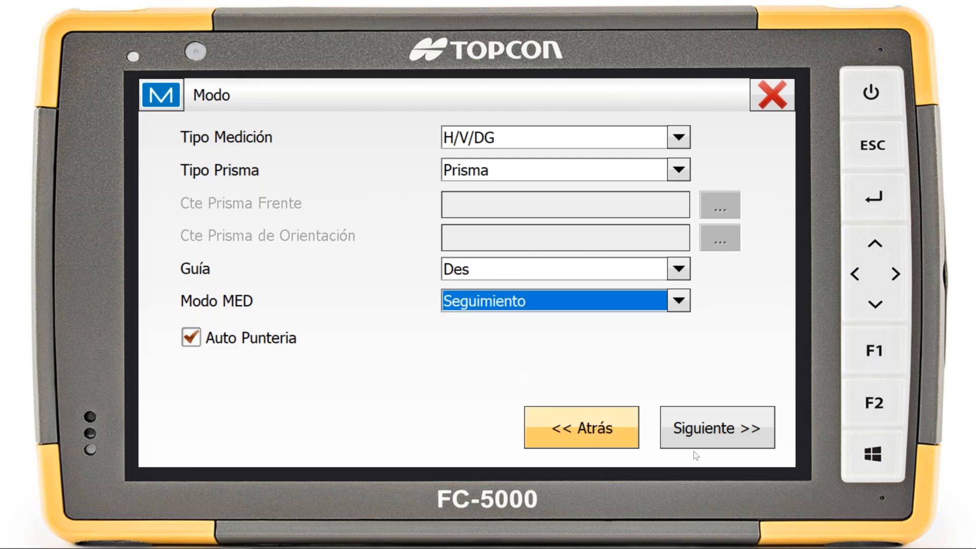
{"action": "left_click", "coordinate": [731, 445]}
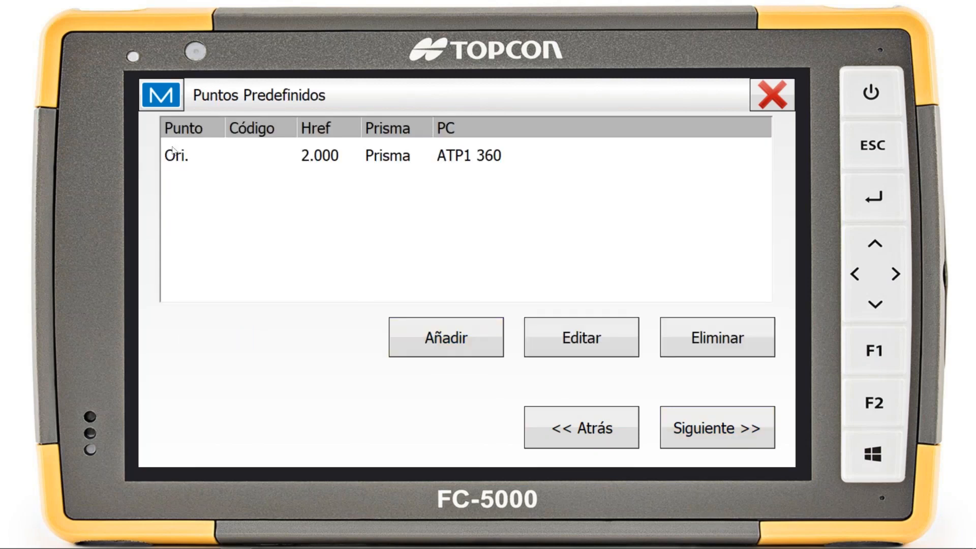
Add points 201 and 202 to the predefined points, keeping the Prisma type and the ATP1 360 prism constant
{"action": "left_click", "coordinate": [563, 168]}
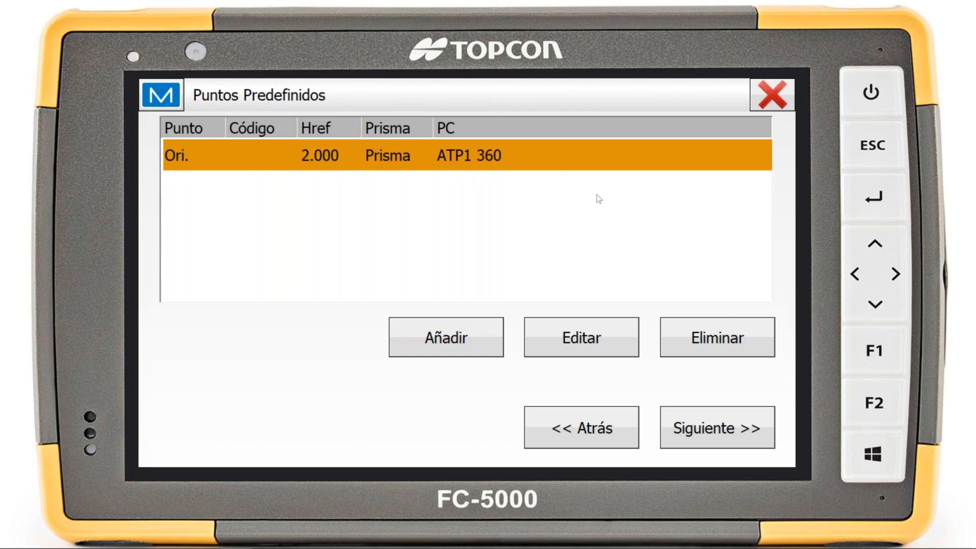
{"action": "left_click", "coordinate": [460, 342]}
{"action": "left_click", "coordinate": [471, 342]}
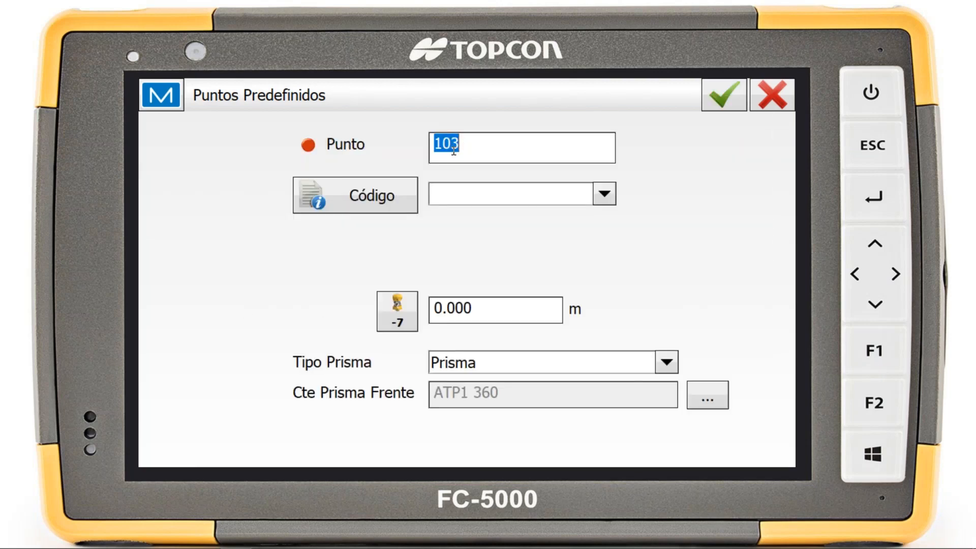
{"action": "key", "text": "BackSpace"}
{"action": "type", "text": "201"}
{"action": "left_click", "coordinate": [474, 370]}
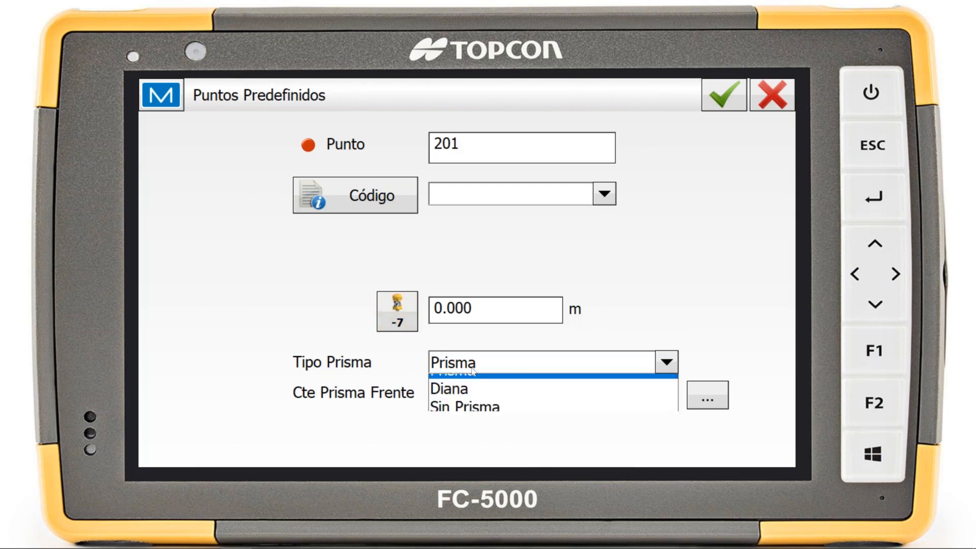
{"action": "left_click", "coordinate": [683, 218]}
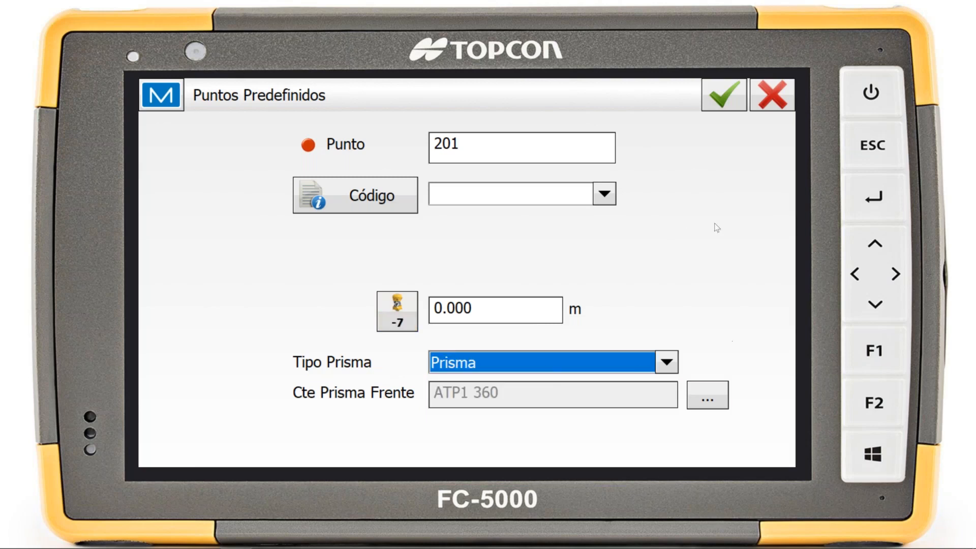
{"action": "left_click", "coordinate": [719, 107]}
{"action": "left_click", "coordinate": [457, 337]}
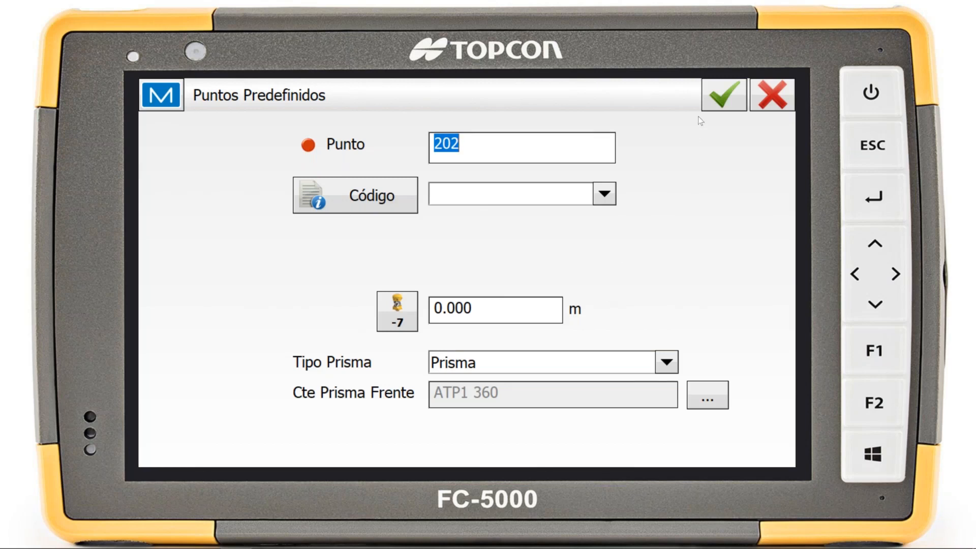
{"action": "left_click", "coordinate": [724, 96]}
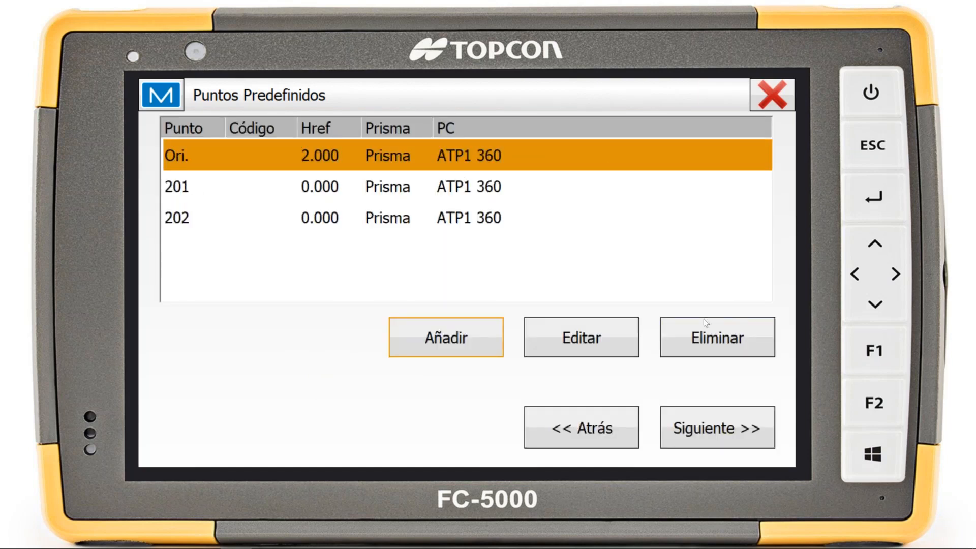
Proceed to the set measurement, minimise the SupportAssist window, and store the direct backsight reading of set 1
{"action": "left_click", "coordinate": [719, 426]}
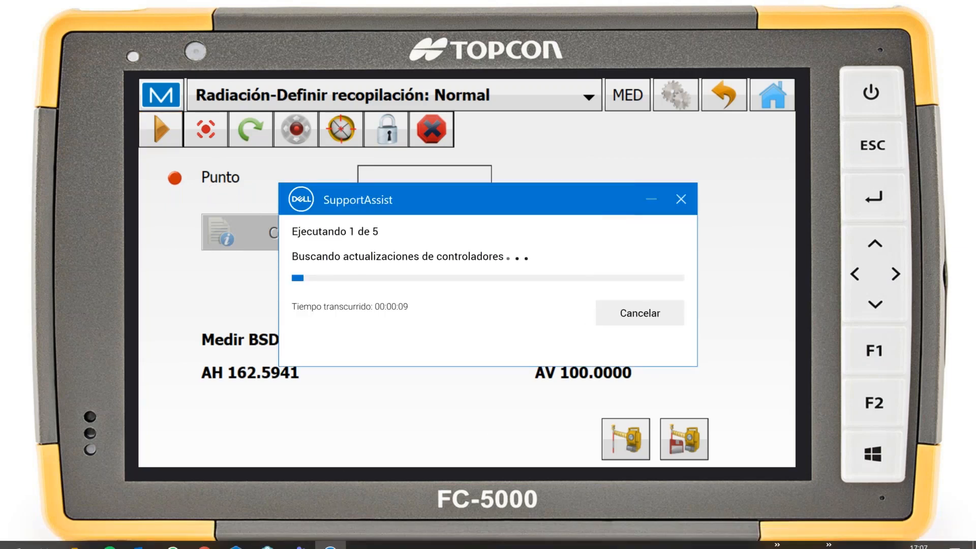
{"action": "left_click", "coordinate": [652, 199]}
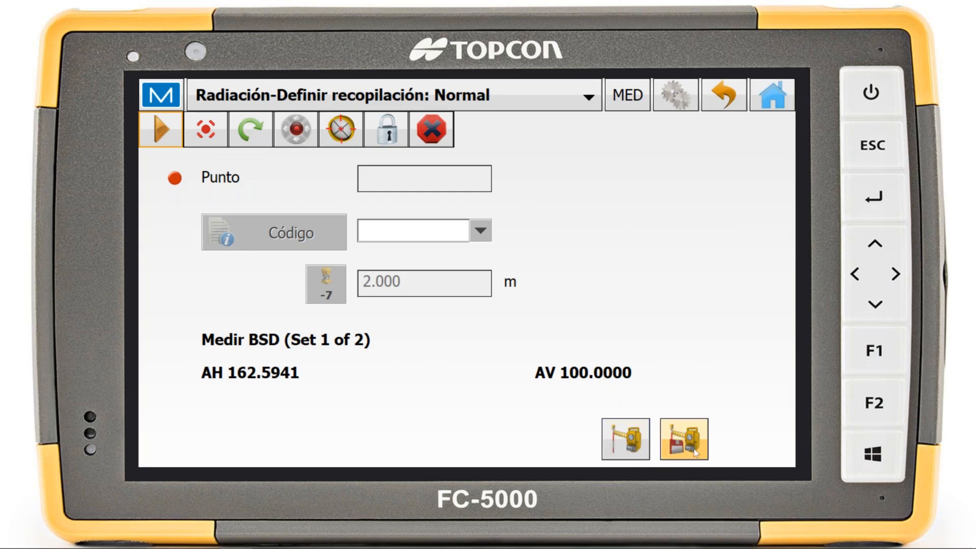
{"action": "left_click", "coordinate": [684, 439]}
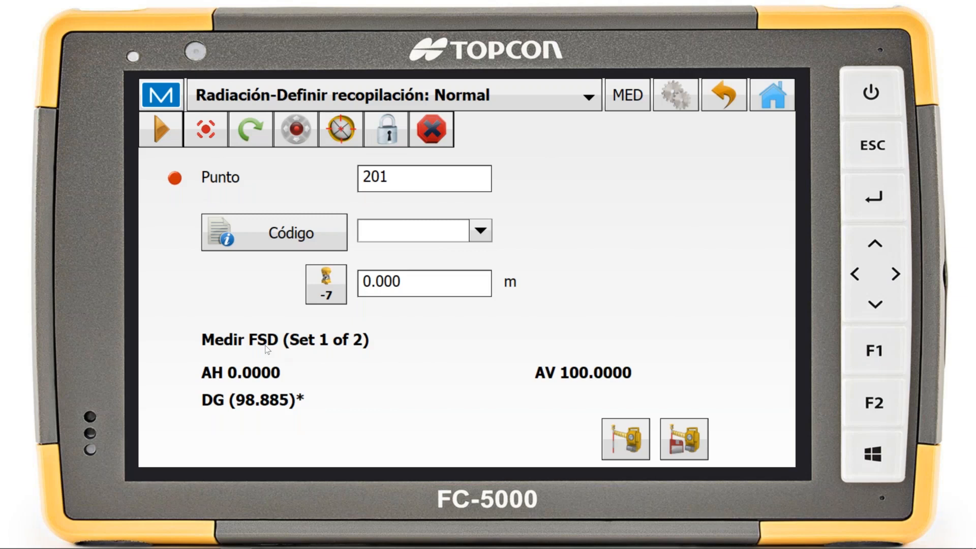
Place the simulator on the map northeast of station 1002, then measure and store point 201 in direct position for set 1
{"action": "left_click", "coordinate": [432, 95]}
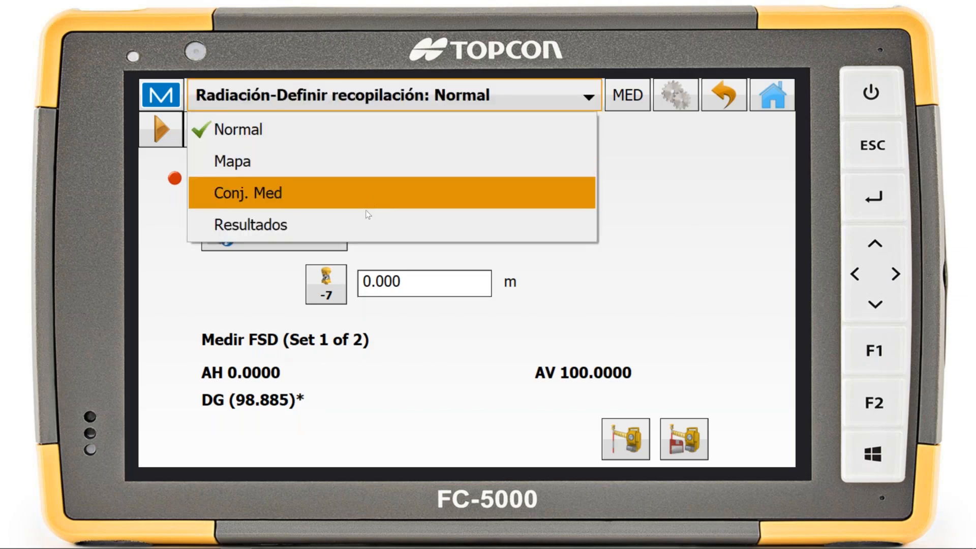
{"action": "left_click", "coordinate": [361, 164]}
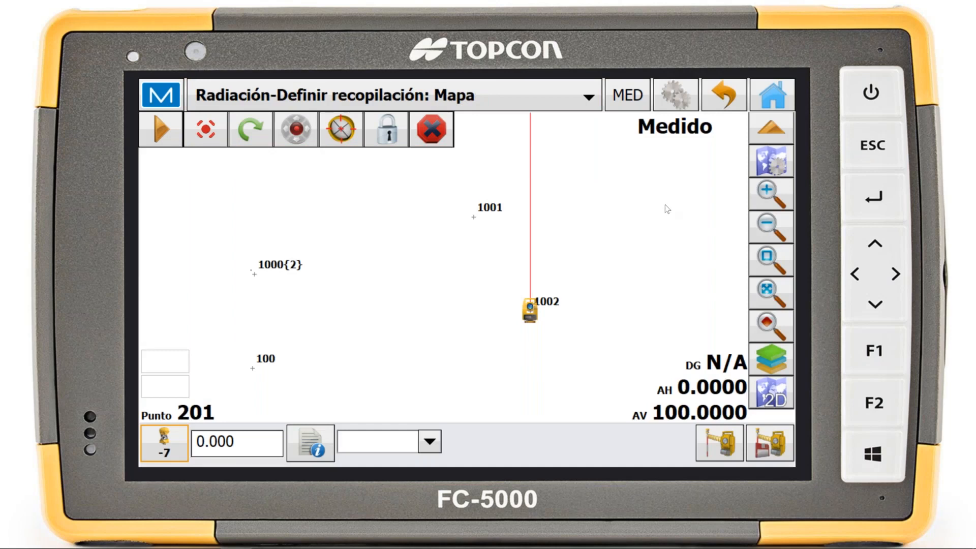
{"action": "right_click", "coordinate": [612, 203]}
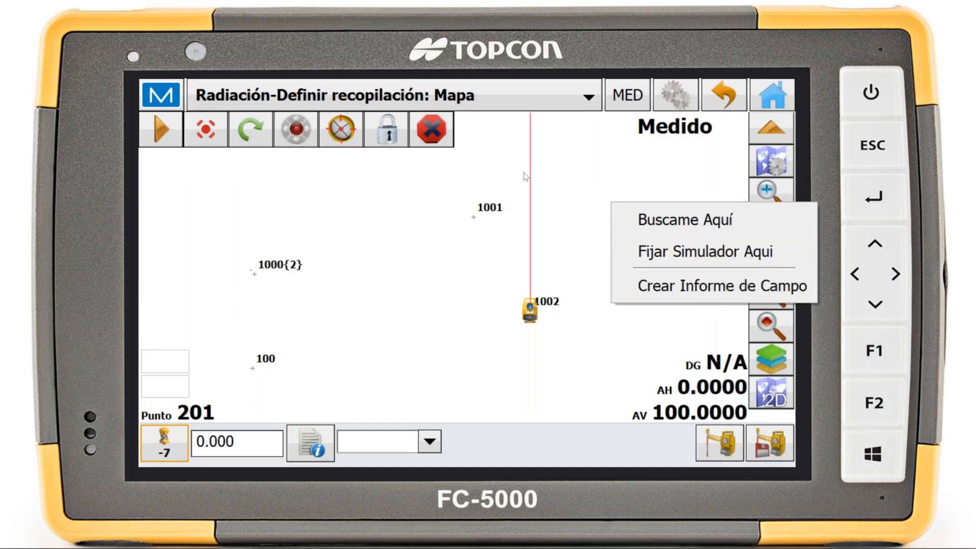
{"action": "left_click", "coordinate": [690, 252]}
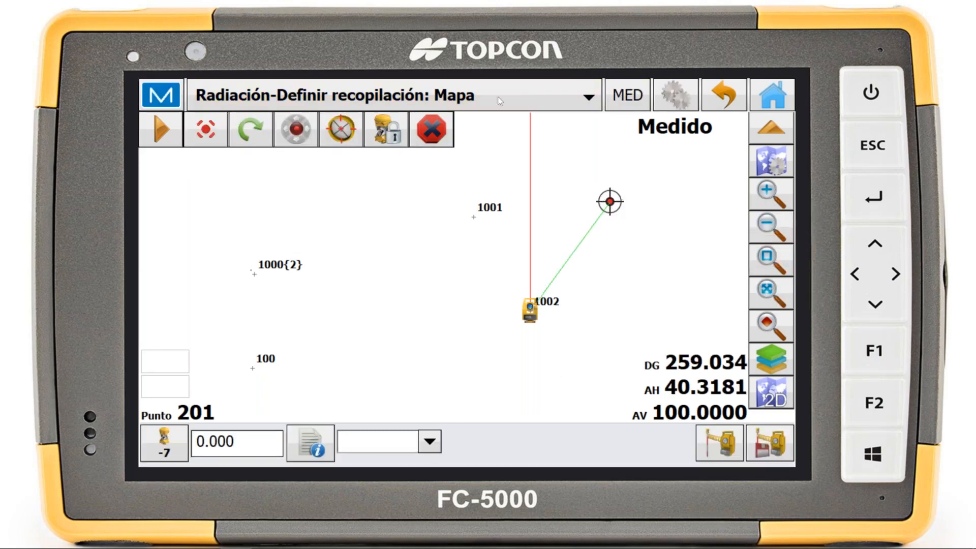
{"action": "left_click", "coordinate": [424, 96]}
{"action": "left_click", "coordinate": [387, 127]}
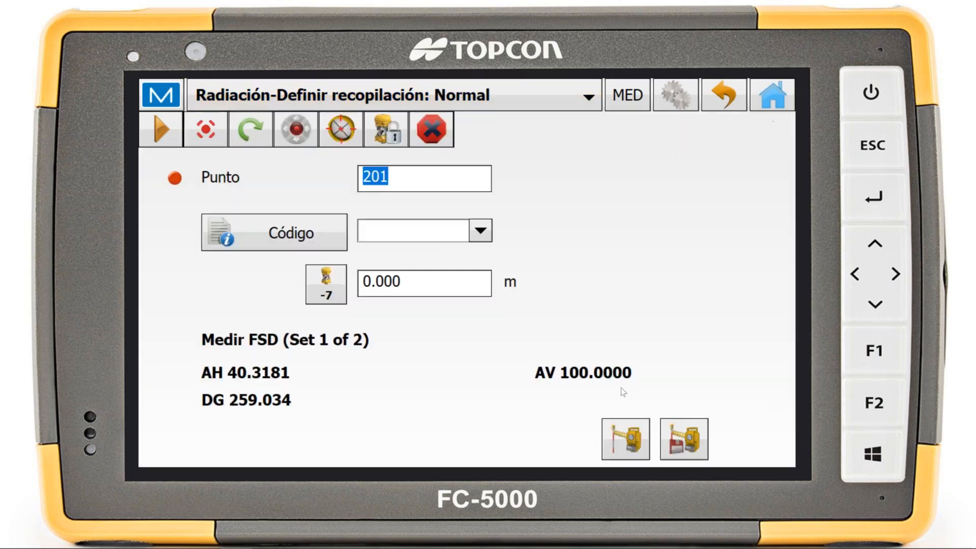
{"action": "left_click", "coordinate": [684, 434]}
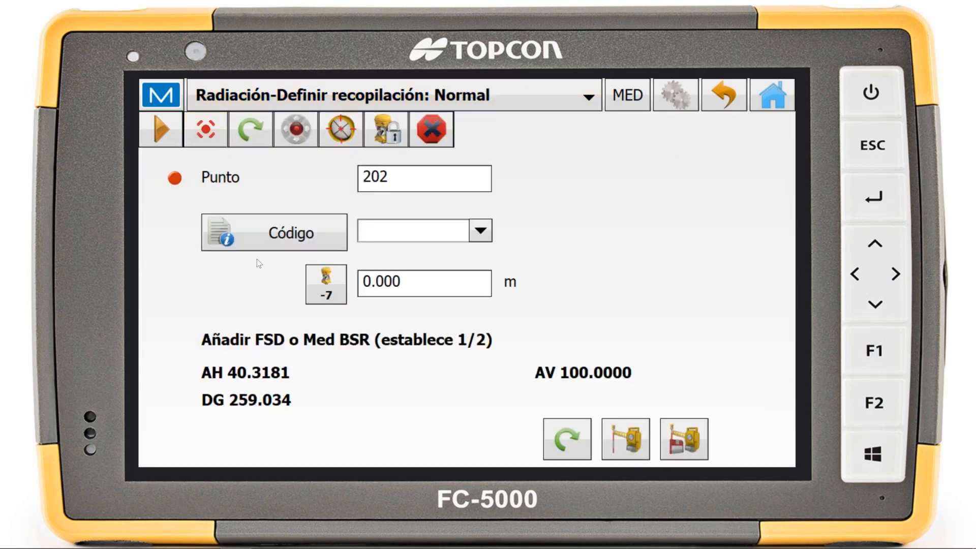
Move the simulator on the map to a spot east of station 1002, then measure and store point 202 in direct position for set 1
{"action": "left_click", "coordinate": [540, 98]}
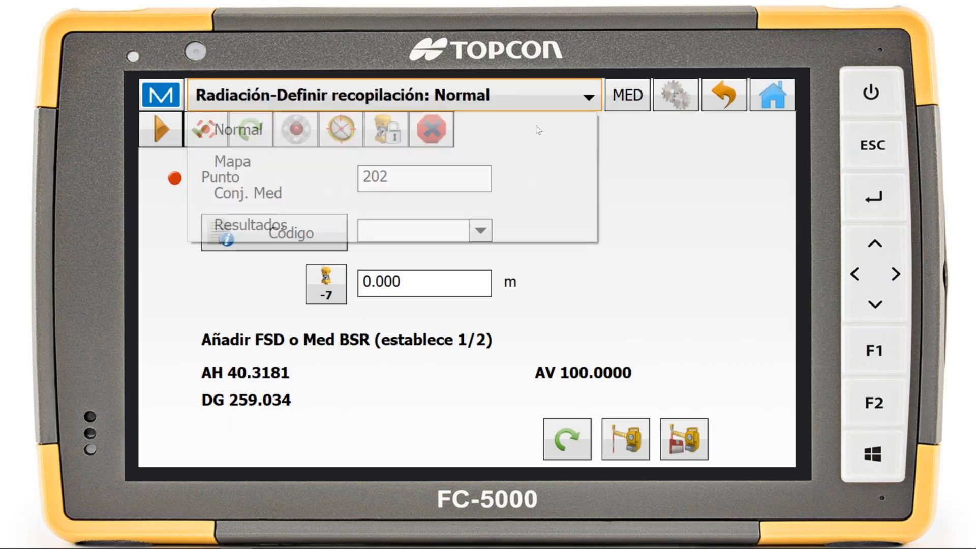
{"action": "left_click", "coordinate": [516, 160]}
{"action": "right_click", "coordinate": [680, 281]}
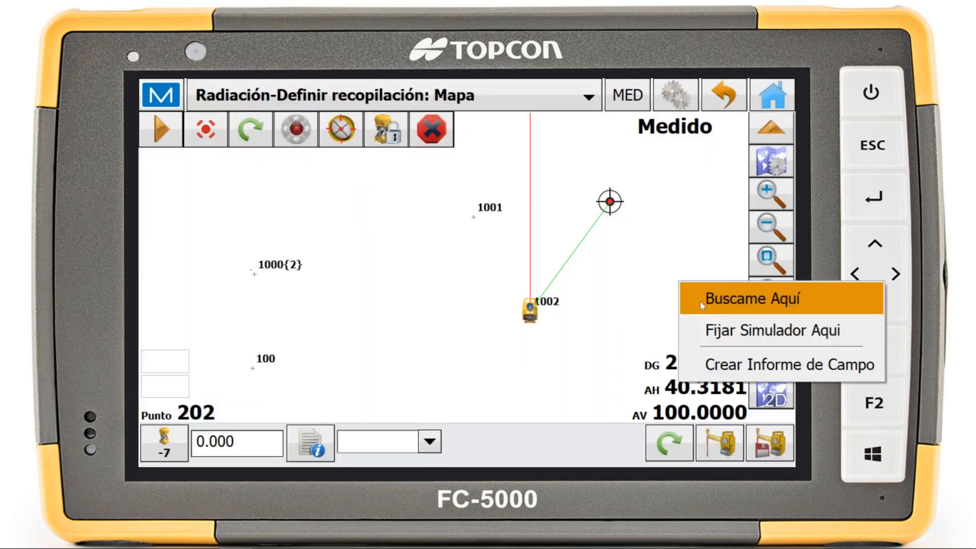
{"action": "left_click", "coordinate": [715, 331]}
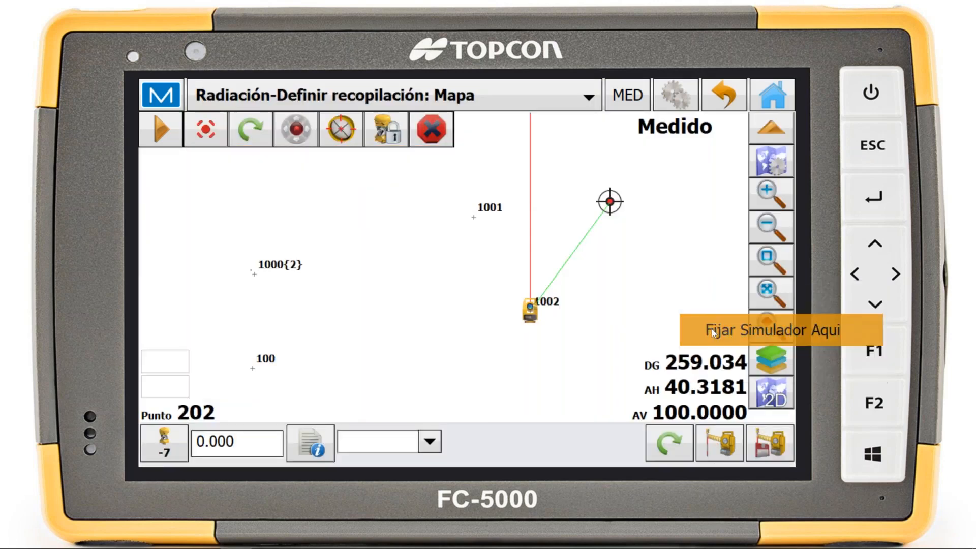
{"action": "left_click", "coordinate": [557, 91]}
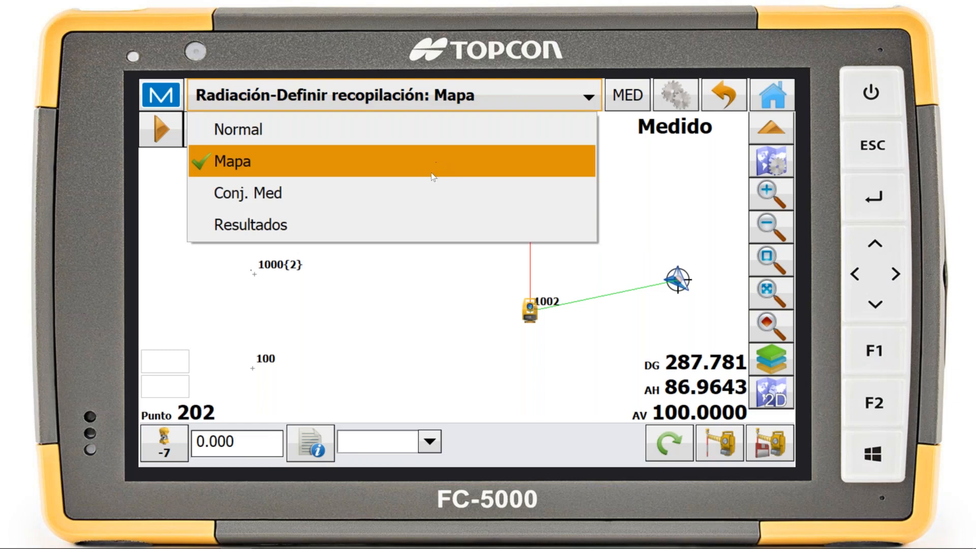
{"action": "left_click", "coordinate": [352, 138]}
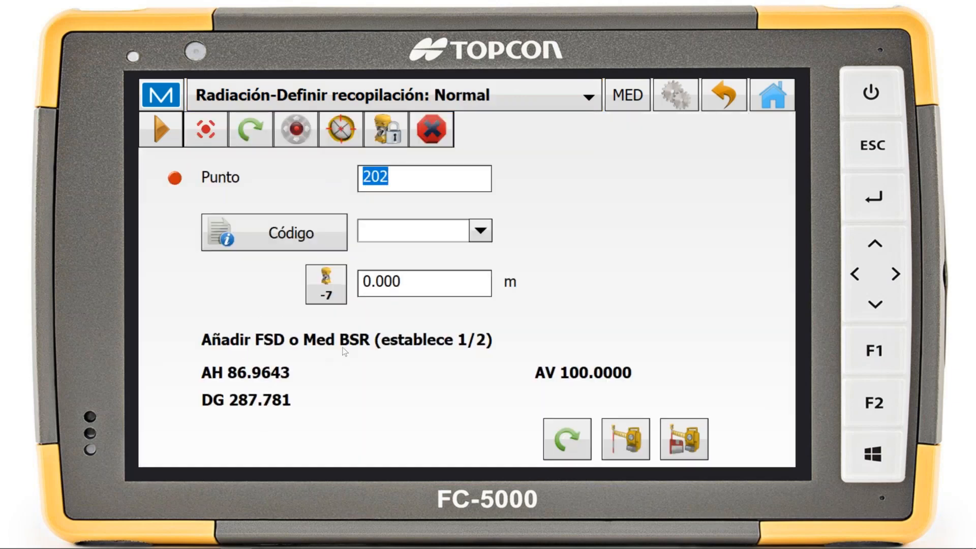
{"action": "left_click", "coordinate": [700, 433]}
{"action": "left_click", "coordinate": [688, 448]}
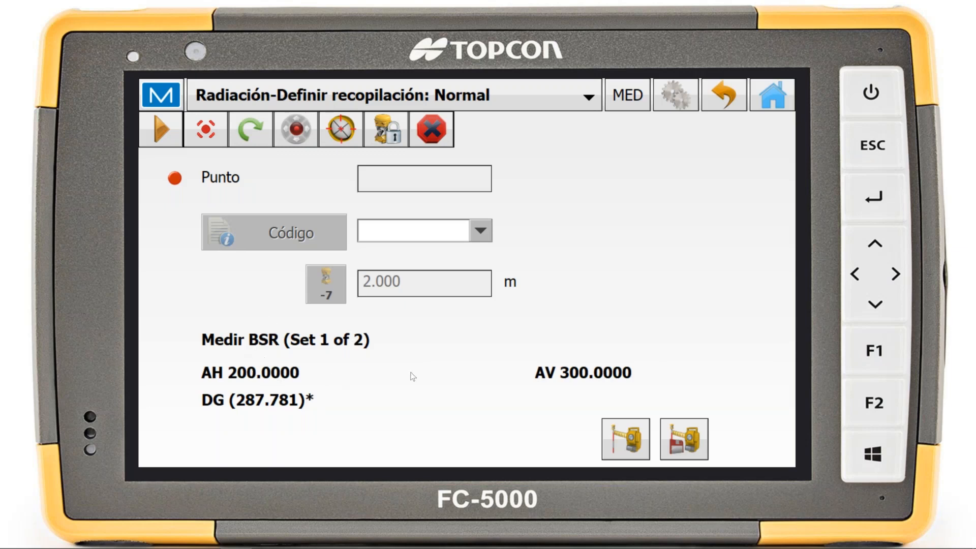
Measure and store the inverse readings of set 1 for the backsight, point 201 and point 202
{"action": "left_click", "coordinate": [696, 438]}
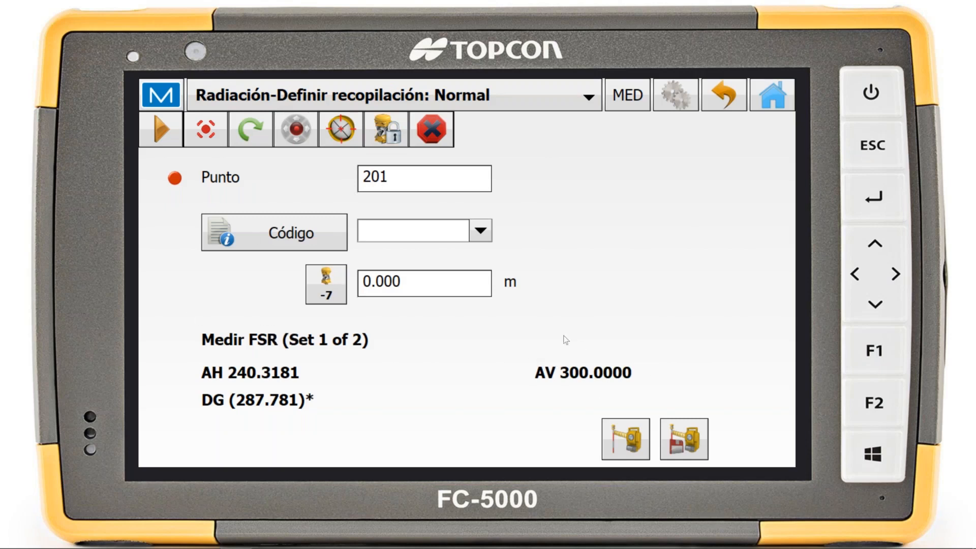
{"action": "left_click", "coordinate": [700, 436]}
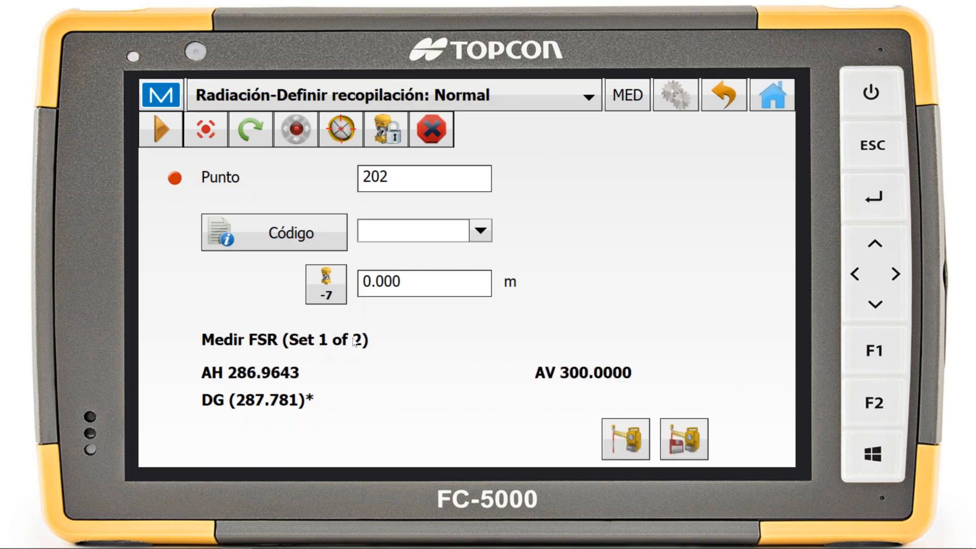
{"action": "left_click", "coordinate": [683, 440]}
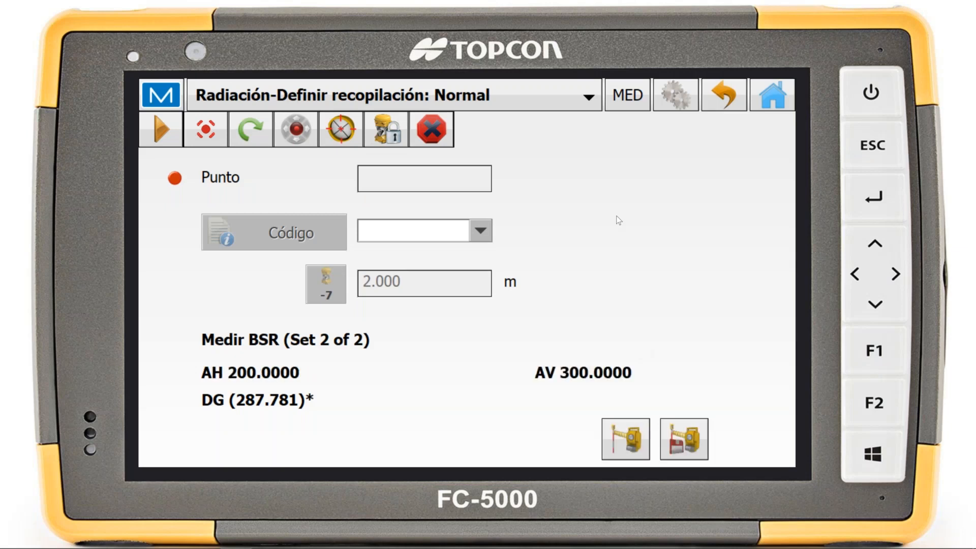
Measure and store set 2 in inverse and then direct position for the backsight and points 201 and 202, confirming the correct prism for 201
{"action": "left_click", "coordinate": [681, 439]}
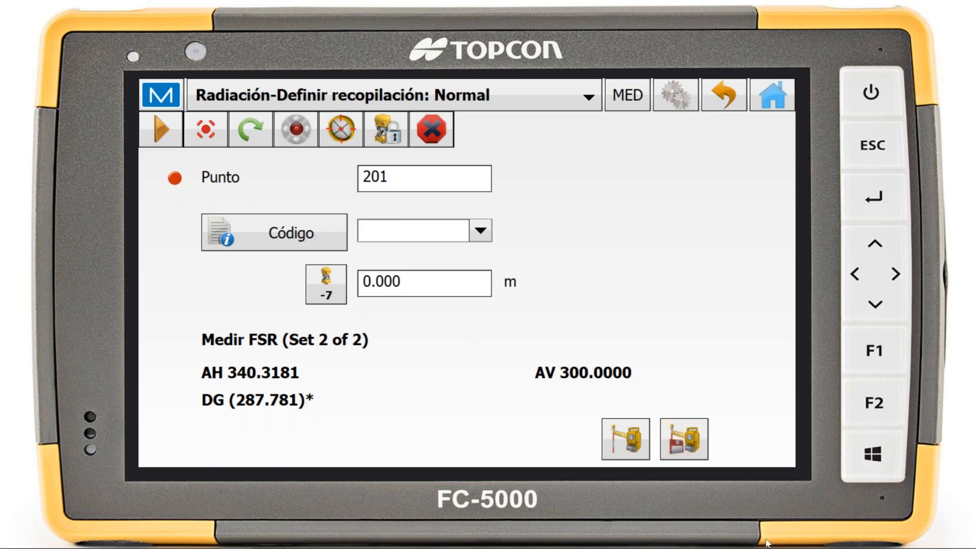
{"action": "left_click", "coordinate": [673, 449]}
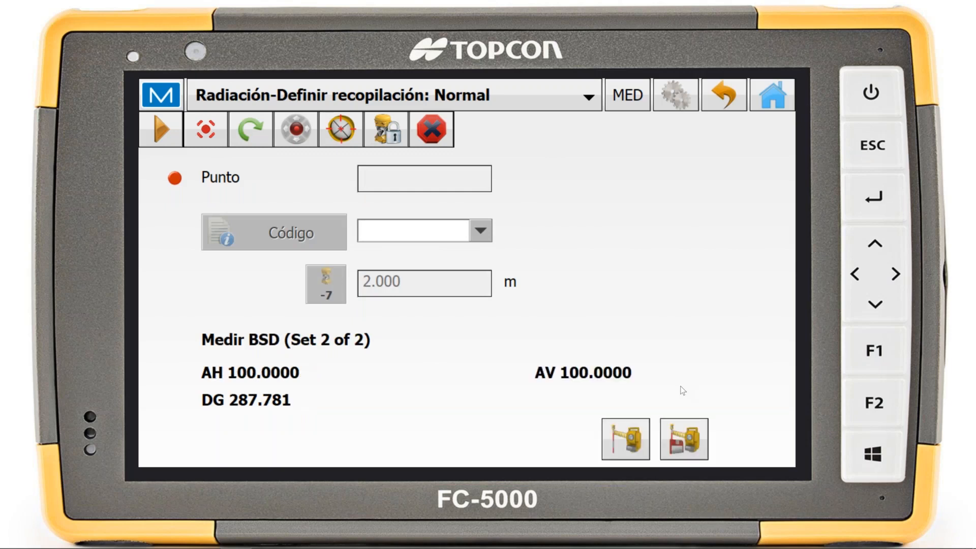
{"action": "left_click", "coordinate": [691, 440]}
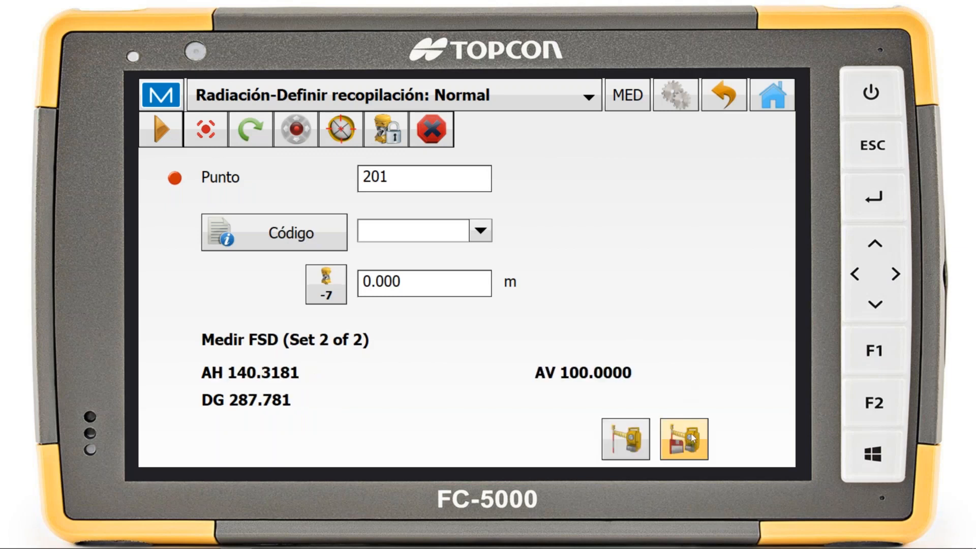
{"action": "left_click", "coordinate": [698, 439]}
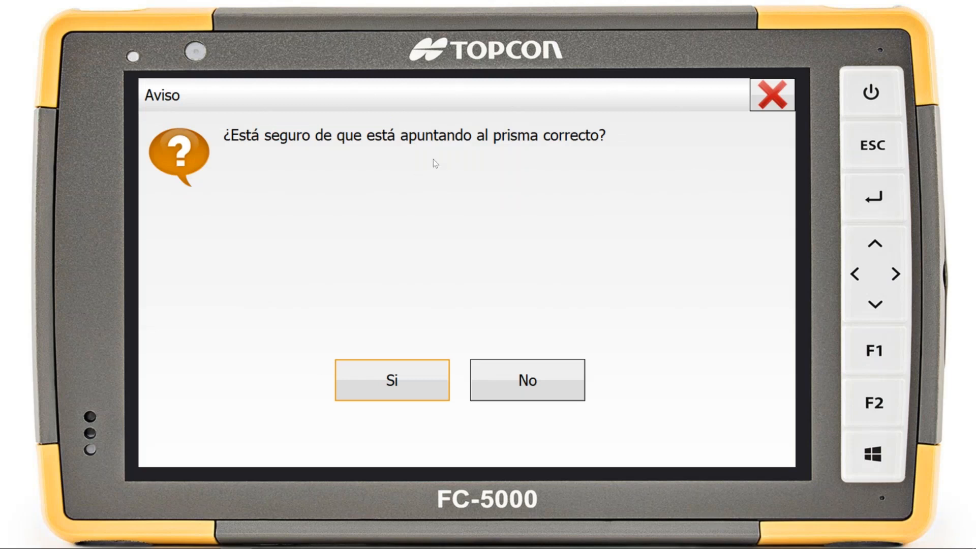
{"action": "left_click", "coordinate": [411, 377]}
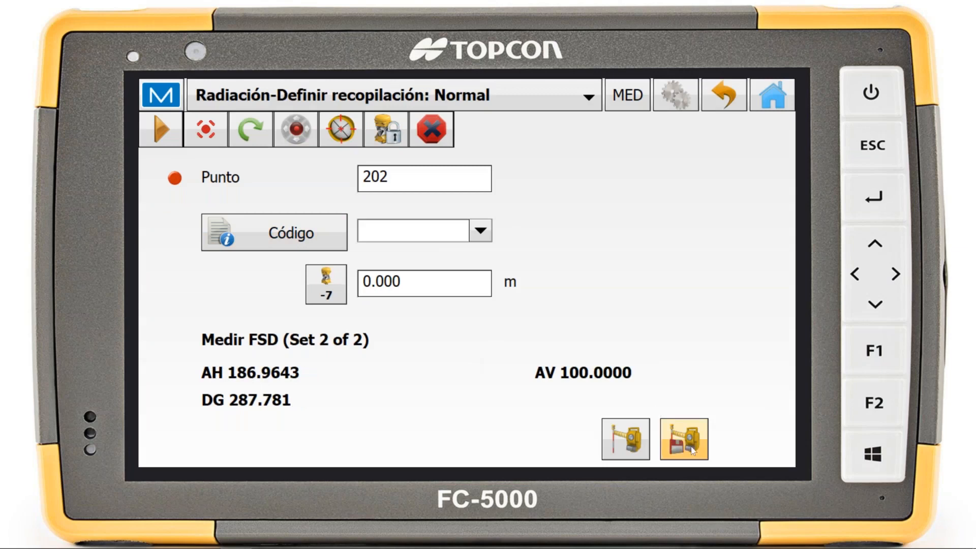
{"action": "left_click", "coordinate": [692, 450]}
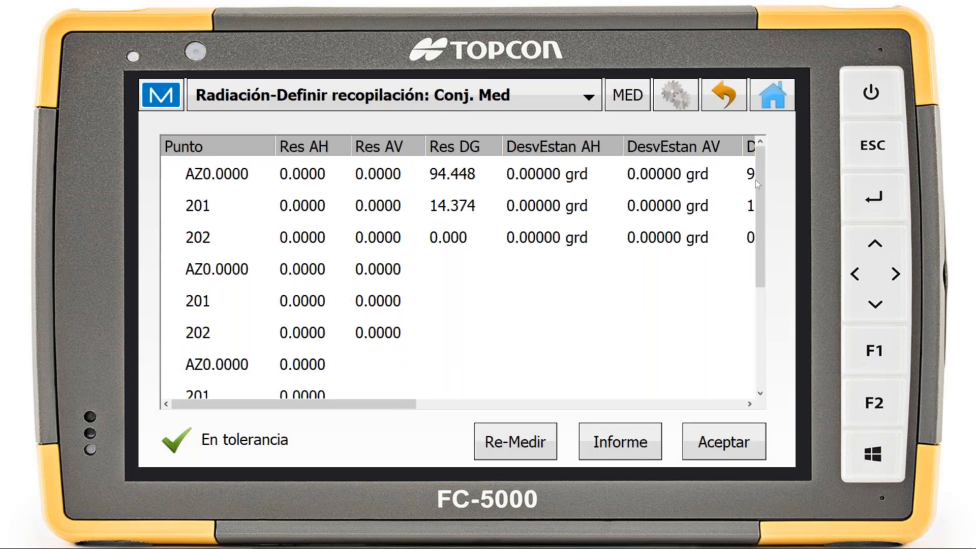
Examine the residuals and standard deviations of the backsight and points 201 and 202 across both measured sets
{"action": "mouse_move", "coordinate": [761, 191]}
{"action": "left_mouse_down"}
{"action": "mouse_move", "coordinate": [765, 218]}
{"action": "mouse_move", "coordinate": [768, 187]}
{"action": "mouse_move", "coordinate": [772, 209]}
{"action": "mouse_move", "coordinate": [748, 231]}
{"action": "mouse_move", "coordinate": [755, 189]}
{"action": "left_mouse_up"}
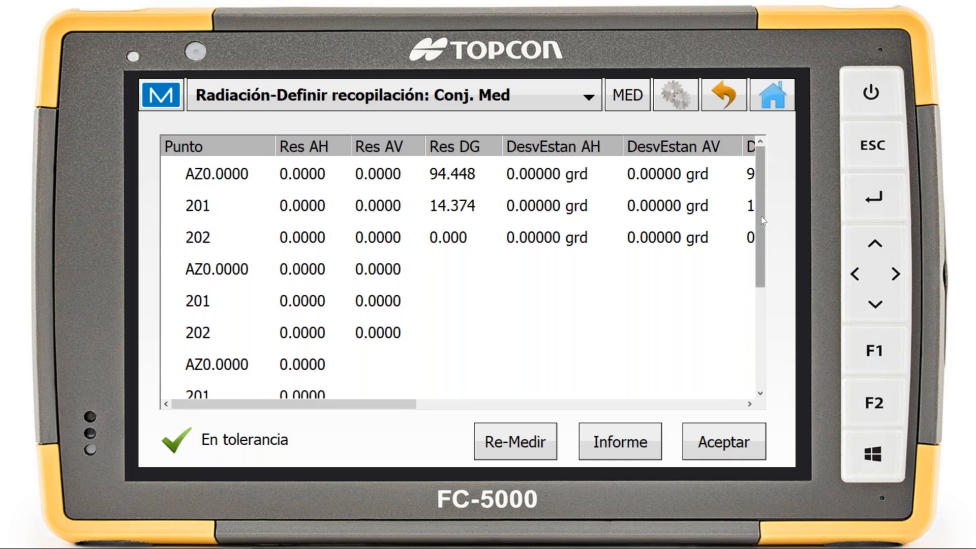
{"action": "left_click_drag", "start_coordinate": [761, 216], "coordinate": [778, 356]}
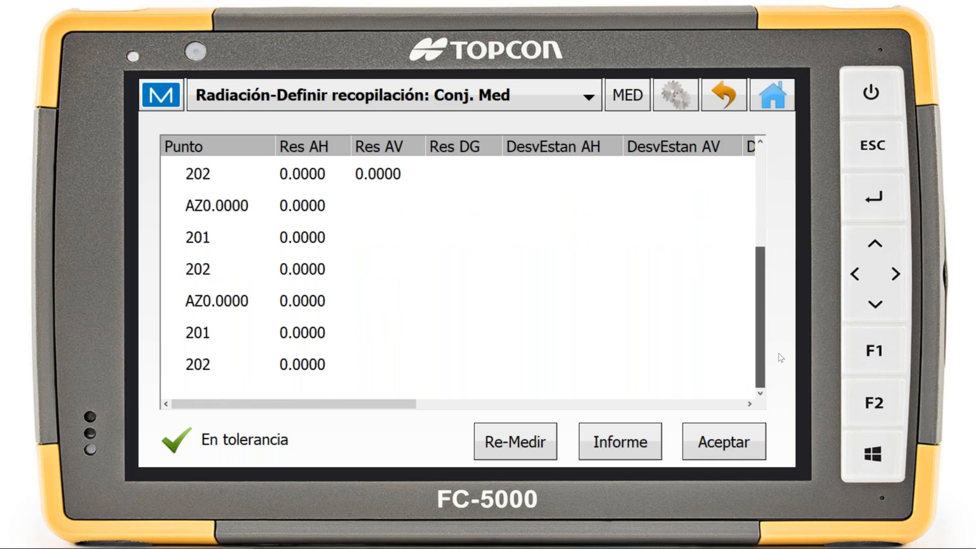
{"action": "left_click_drag", "start_coordinate": [769, 189], "coordinate": [765, 179]}
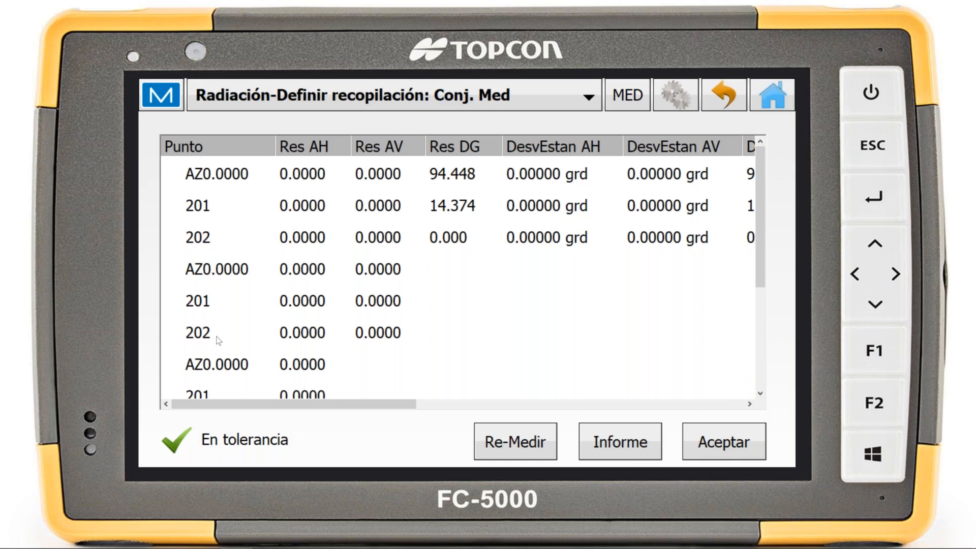
{"action": "scroll", "coordinate": [219, 338], "scroll_direction": "down", "scroll_amount": 1}
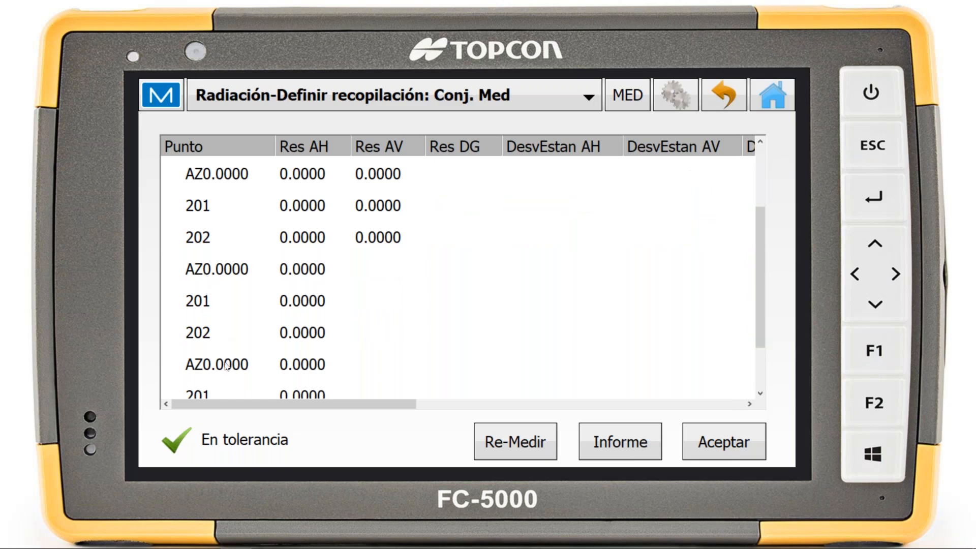
{"action": "scroll", "coordinate": [220, 335], "scroll_direction": "down", "scroll_amount": 1}
{"action": "scroll", "coordinate": [223, 356], "scroll_direction": "up", "scroll_amount": 2}
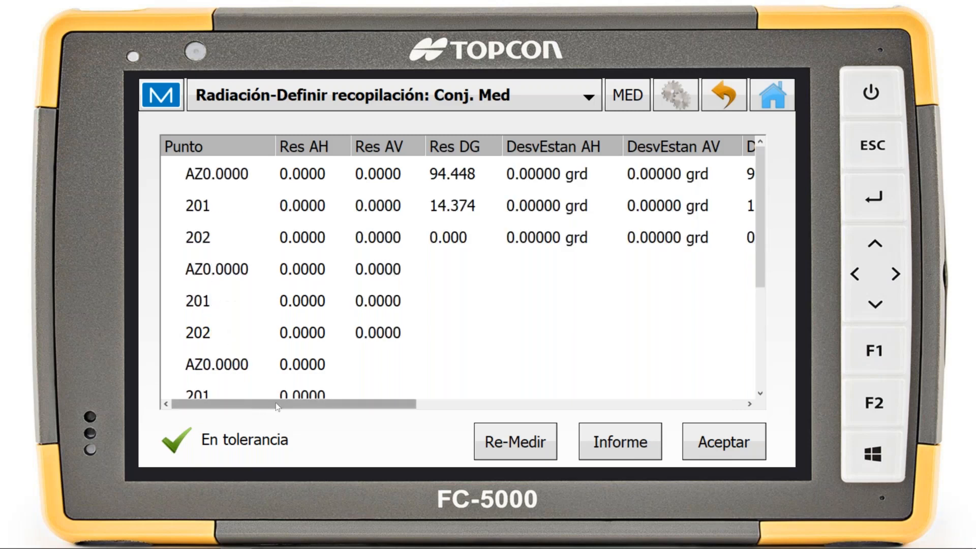
Examine the prism, horizontal angle, vertical angle and distance columns for the set 1 readings
{"action": "left_click_drag", "start_coordinate": [284, 404], "coordinate": [580, 358]}
{"action": "left_click", "coordinate": [426, 163]}
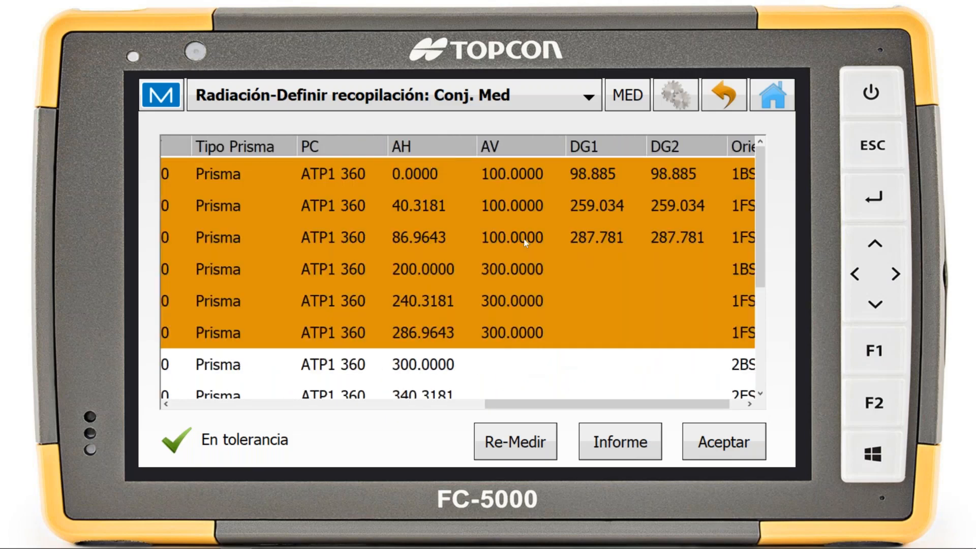
{"action": "left_click", "coordinate": [721, 188]}
{"action": "left_click_drag", "start_coordinate": [759, 184], "coordinate": [757, 162]}
{"action": "left_click", "coordinate": [516, 183]}
{"action": "left_click_drag", "start_coordinate": [760, 206], "coordinate": [754, 175]}
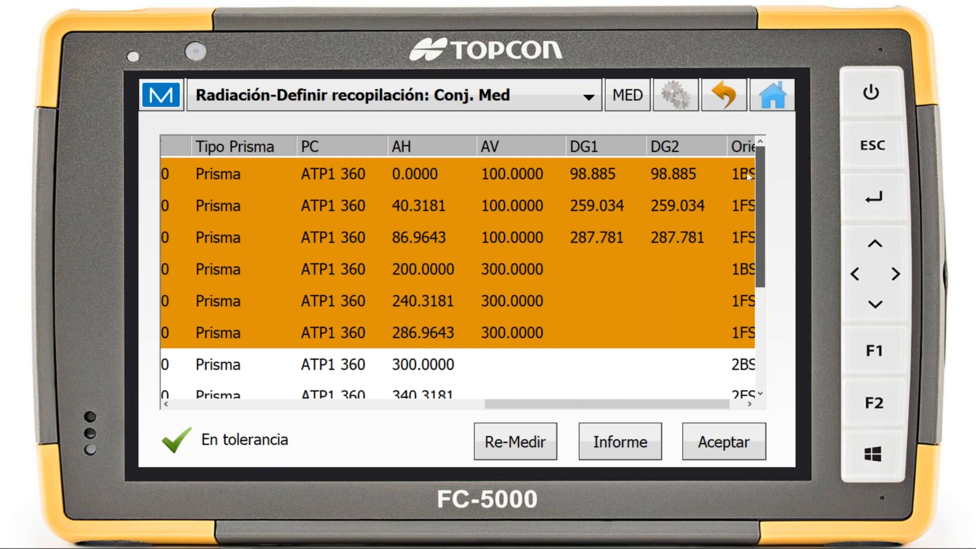
{"action": "left_click_drag", "start_coordinate": [759, 176], "coordinate": [551, 151]}
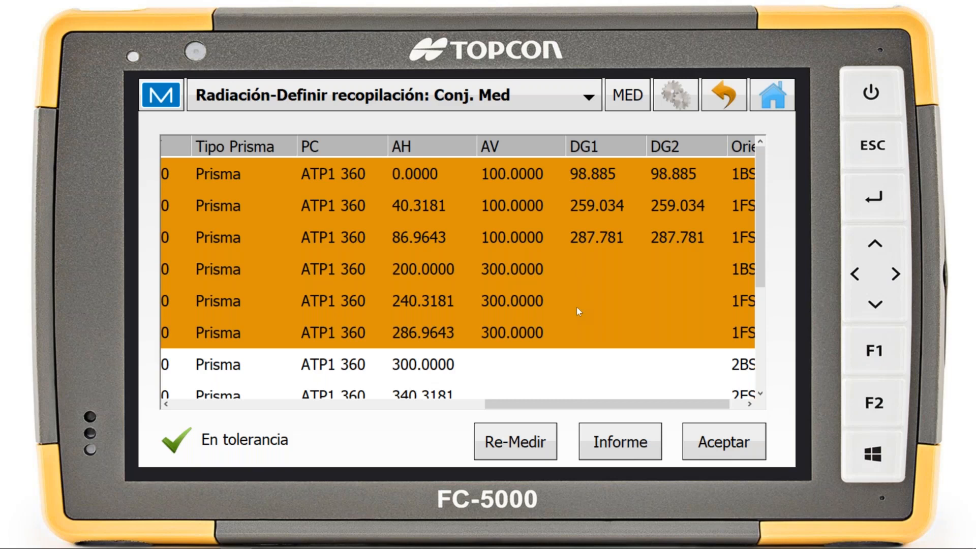
Check the set 2 readings and the orientation codes of all observations, and accept the set collection results
{"action": "scroll", "coordinate": [576, 307], "scroll_direction": "down", "scroll_amount": 3}
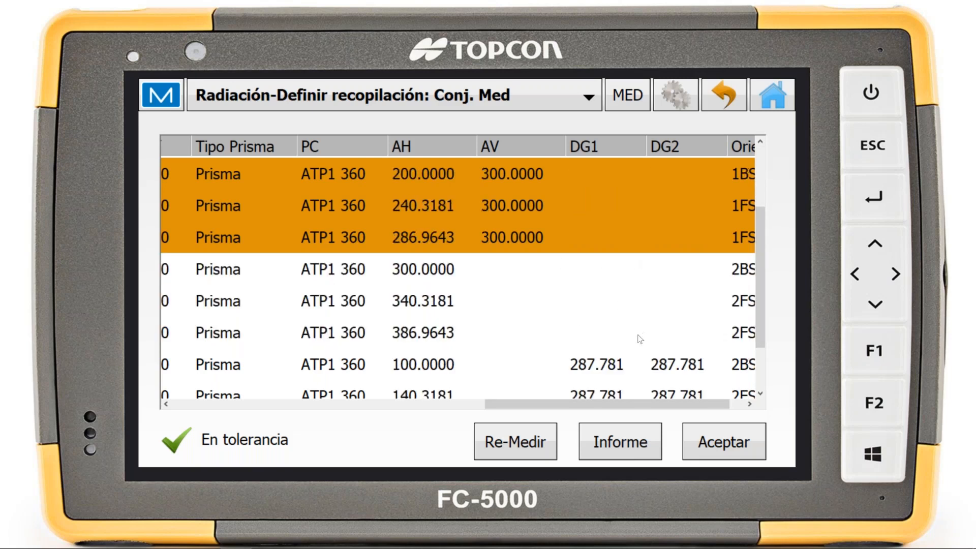
{"action": "scroll", "coordinate": [559, 325], "scroll_direction": "down", "scroll_amount": 2}
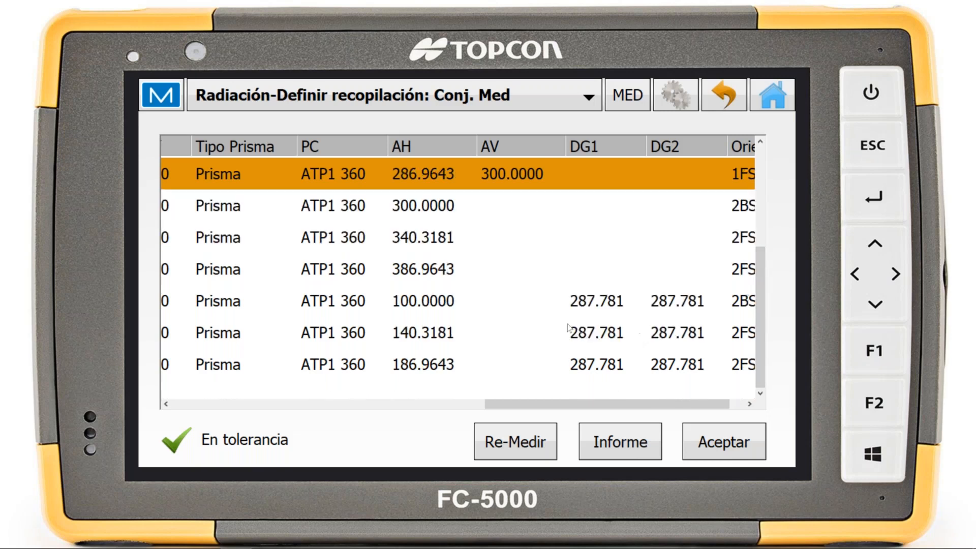
{"action": "left_click_drag", "start_coordinate": [571, 404], "coordinate": [748, 403]}
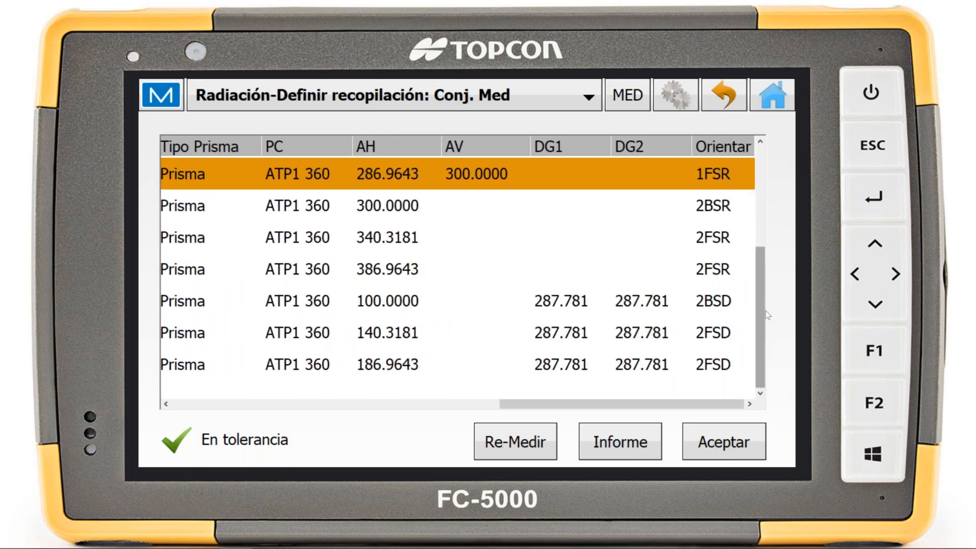
{"action": "left_click_drag", "start_coordinate": [761, 271], "coordinate": [717, 182]}
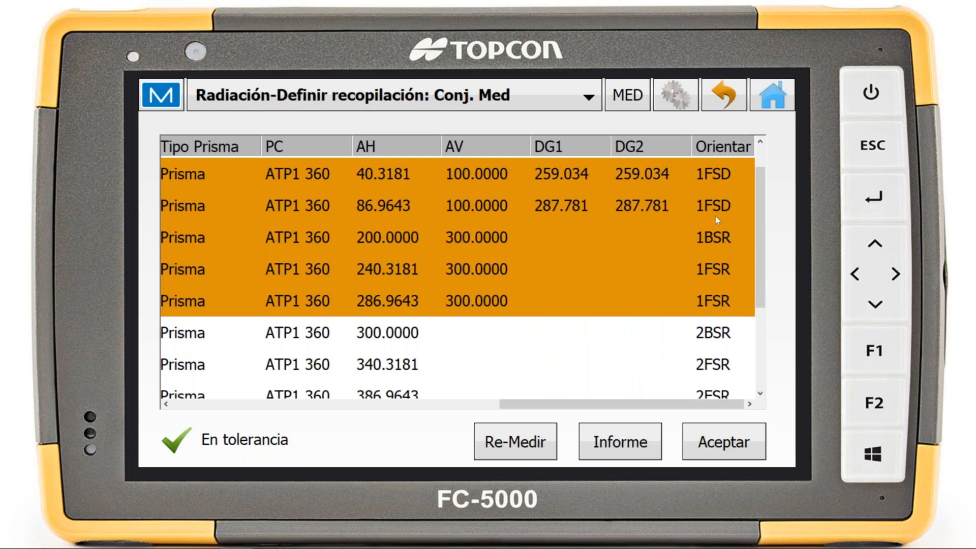
{"action": "left_click_drag", "start_coordinate": [764, 210], "coordinate": [294, 183]}
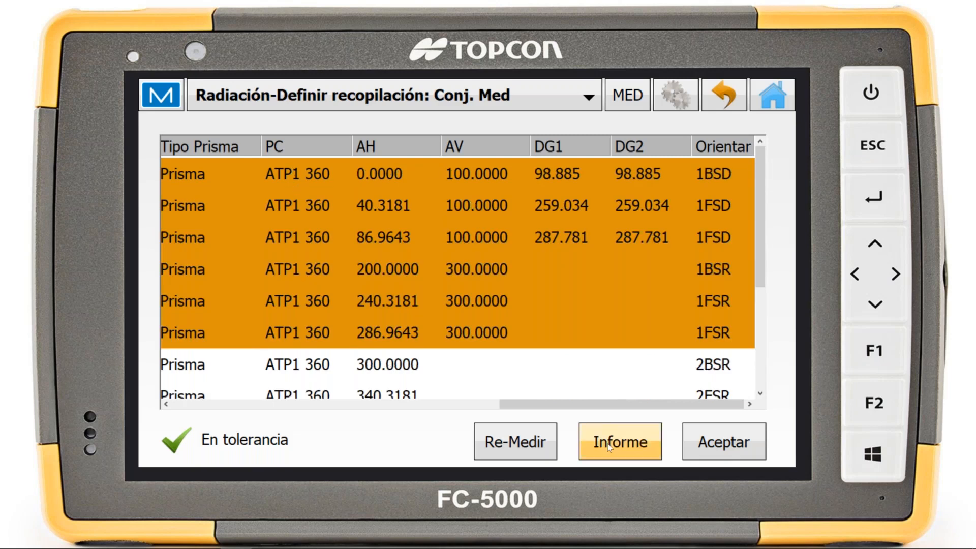
{"action": "left_click", "coordinate": [708, 441]}
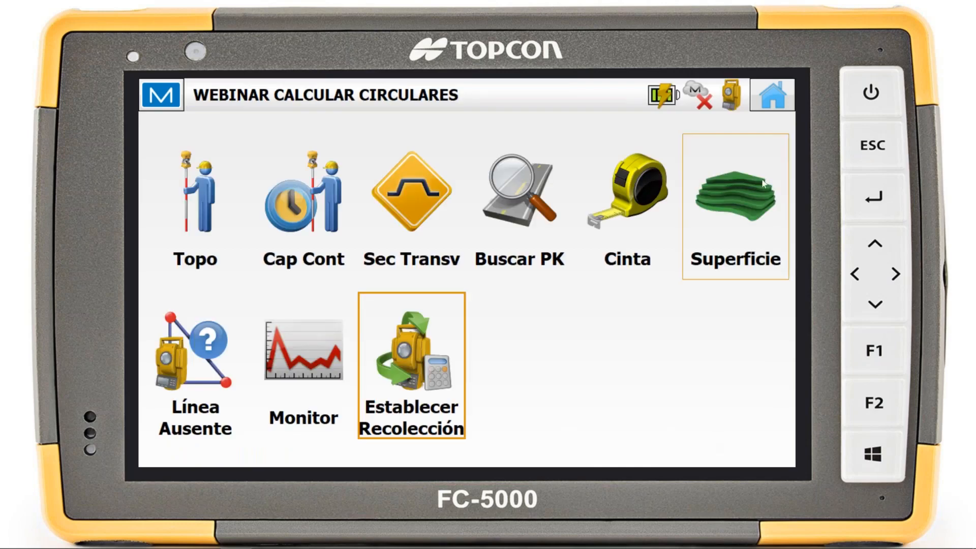
Check the stored points 201 and 202 in the job's point list
{"action": "left_click", "coordinate": [772, 95]}
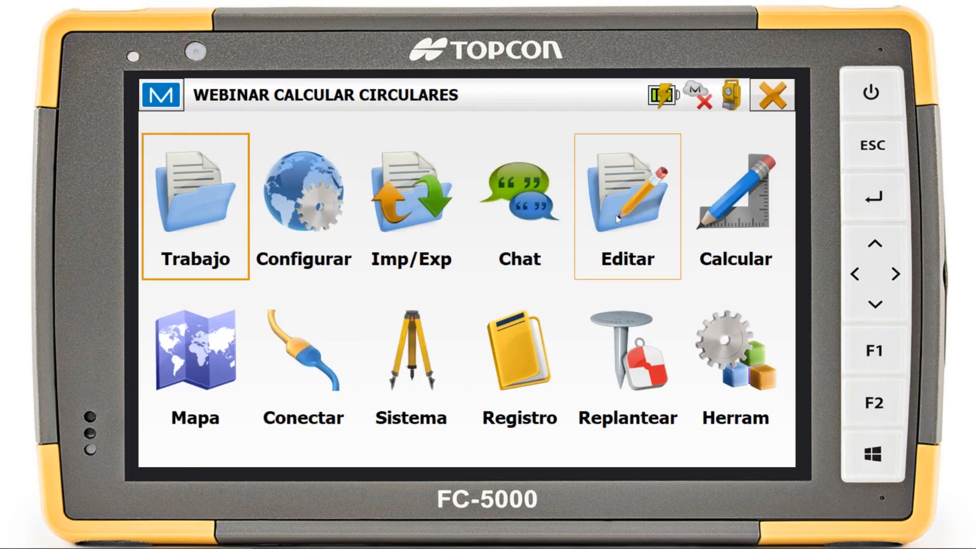
{"action": "left_click", "coordinate": [617, 218]}
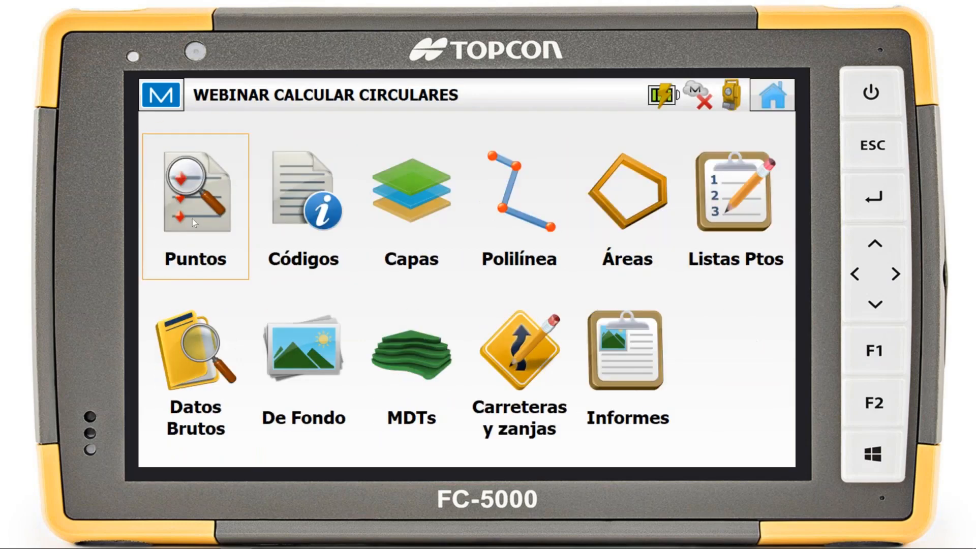
{"action": "left_click", "coordinate": [192, 219]}
{"action": "left_click", "coordinate": [216, 260]}
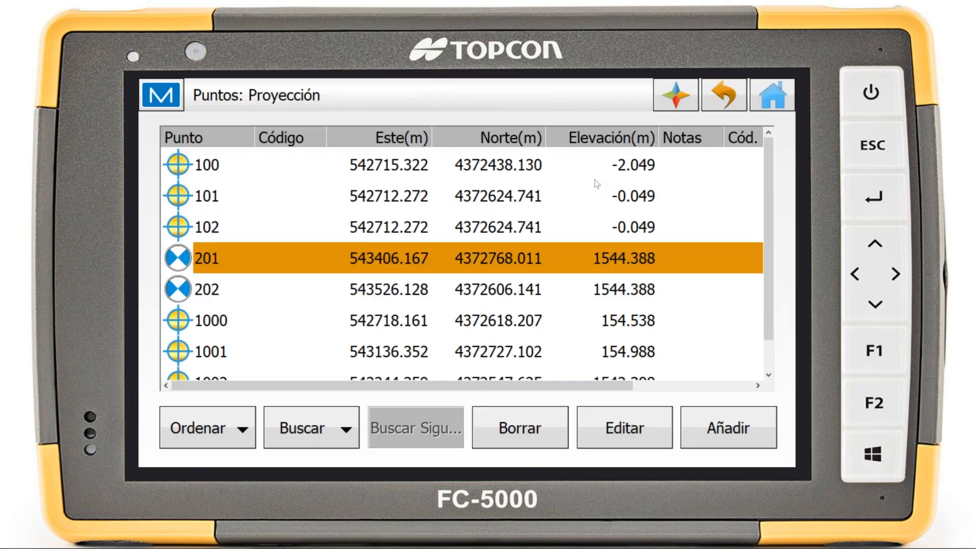
{"action": "left_click", "coordinate": [788, 96]}
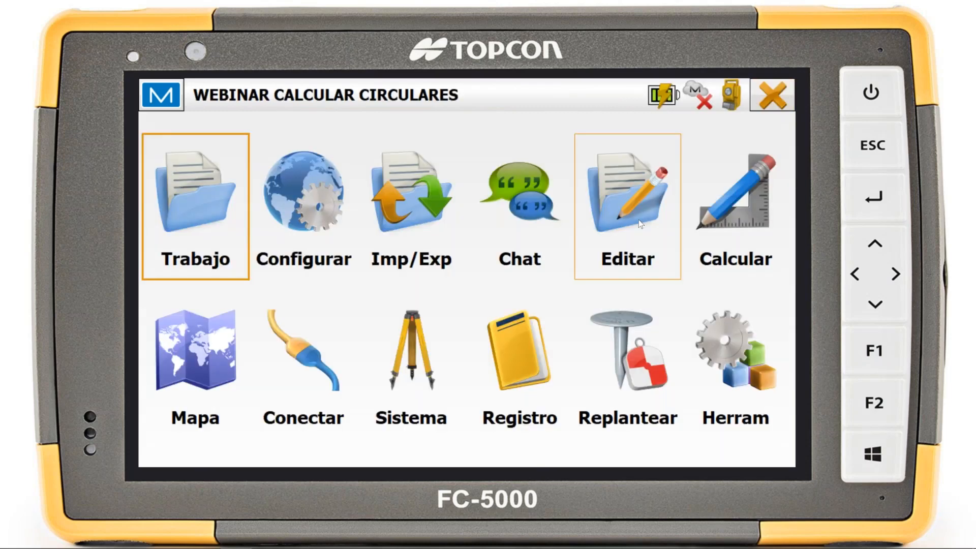
Examine the job's raw data for the backsight, 201 and 202 observations recorded in both sets
{"action": "left_click", "coordinate": [639, 219]}
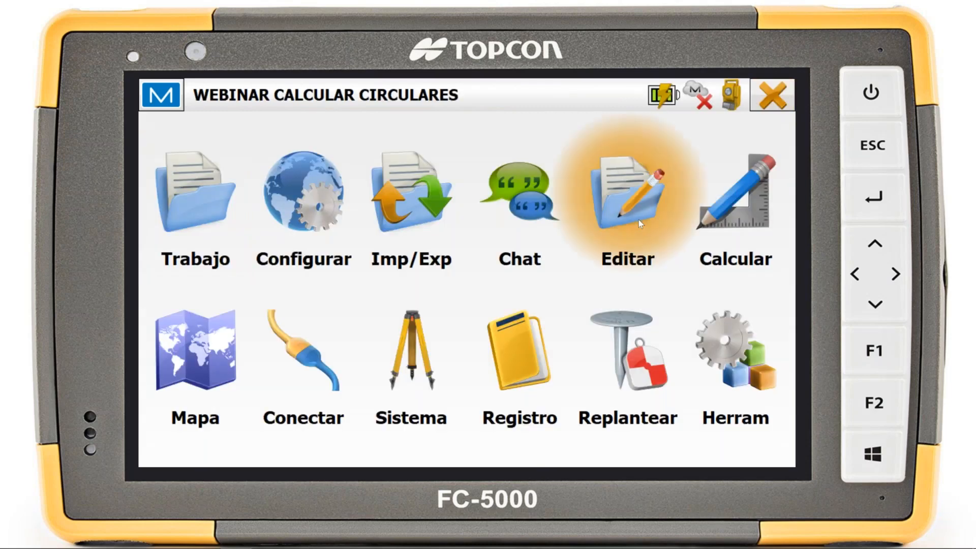
{"action": "left_click", "coordinate": [169, 376]}
{"action": "left_click", "coordinate": [262, 282]}
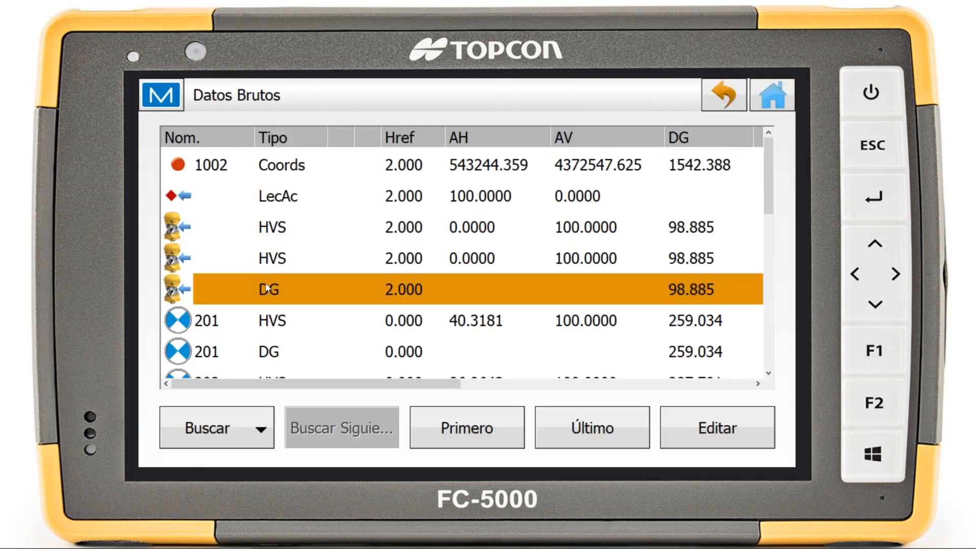
{"action": "scroll", "coordinate": [259, 271], "scroll_direction": "down", "scroll_amount": 2}
{"action": "scroll", "coordinate": [259, 271], "scroll_direction": "down", "scroll_amount": 3}
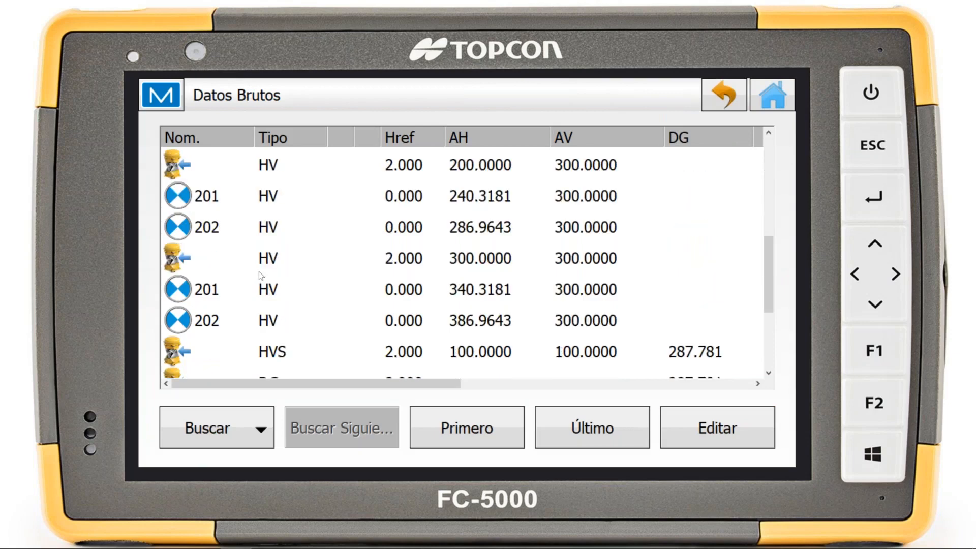
{"action": "left_click", "coordinate": [501, 258]}
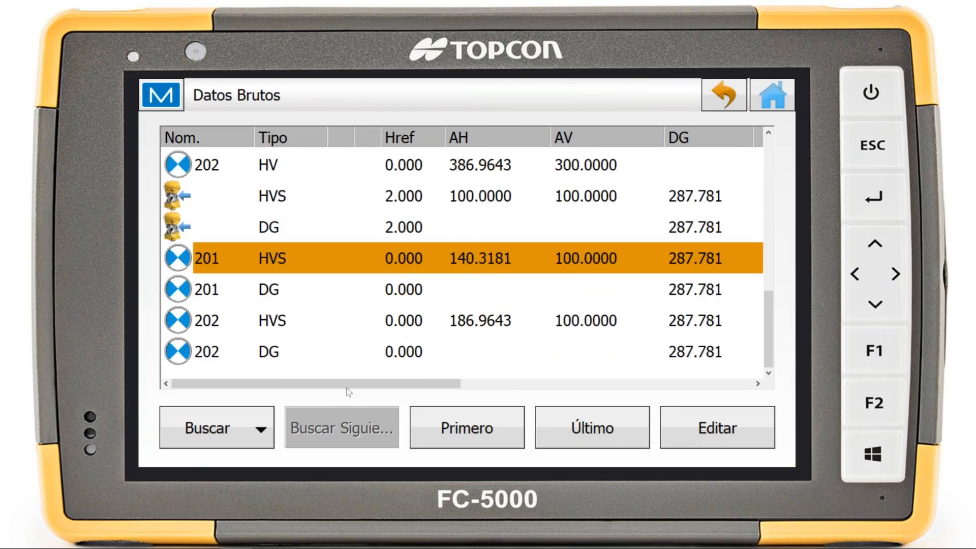
{"action": "mouse_move", "coordinate": [382, 389]}
{"action": "left_mouse_down"}
{"action": "mouse_move", "coordinate": [675, 383]}
{"action": "mouse_move", "coordinate": [366, 382]}
{"action": "left_mouse_up"}
{"action": "scroll", "coordinate": [278, 258], "scroll_direction": "up", "scroll_amount": 5}
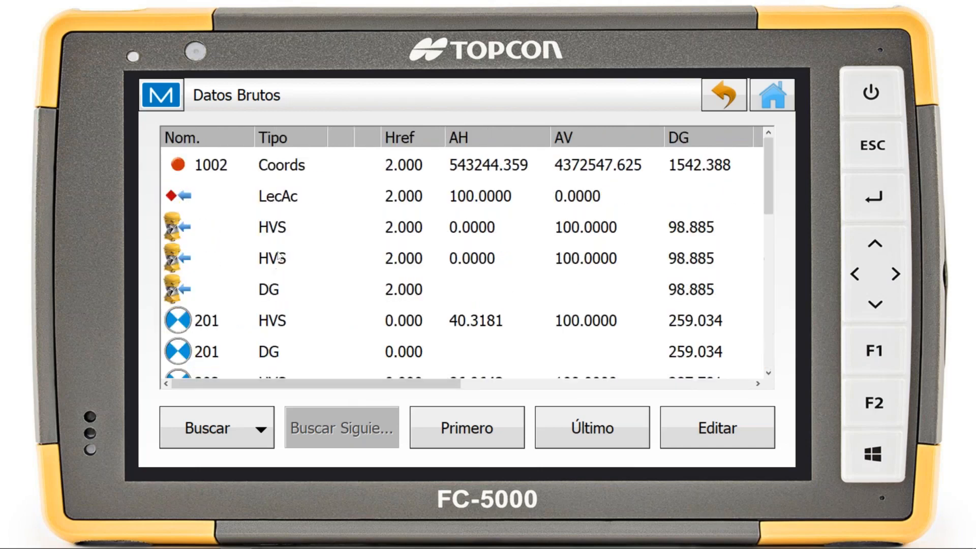
{"action": "left_click", "coordinate": [715, 98]}
{"action": "left_click", "coordinate": [777, 99]}
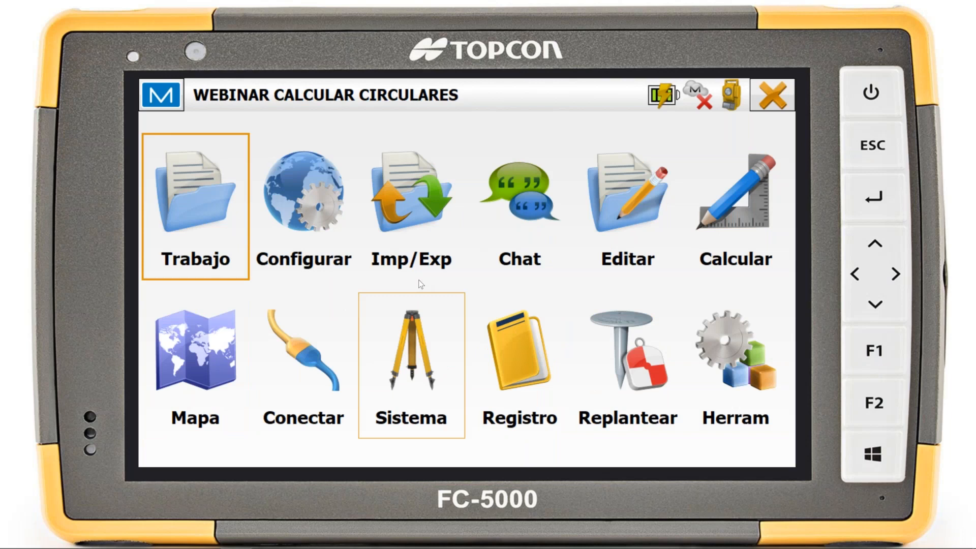
{"action": "left_click", "coordinate": [474, 349]}
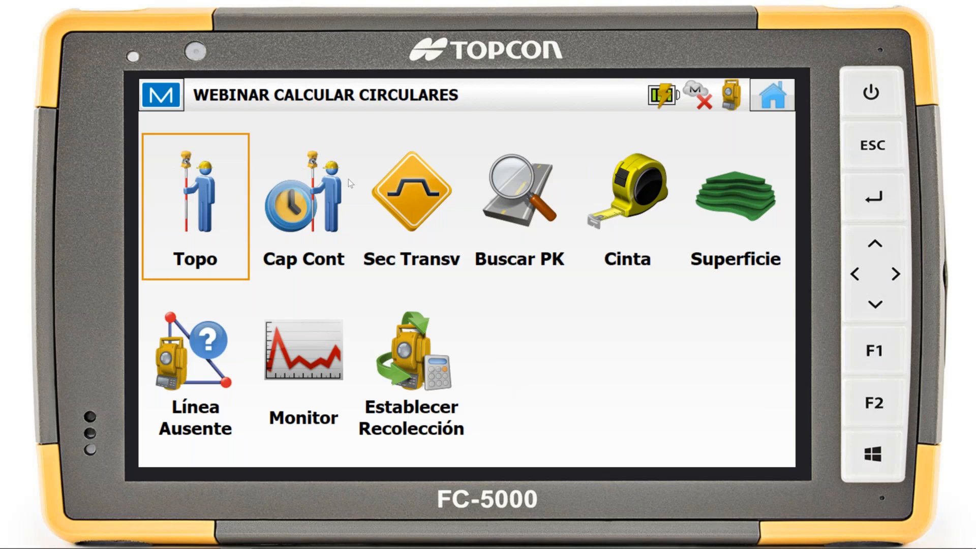
{"action": "left_click", "coordinate": [773, 95]}
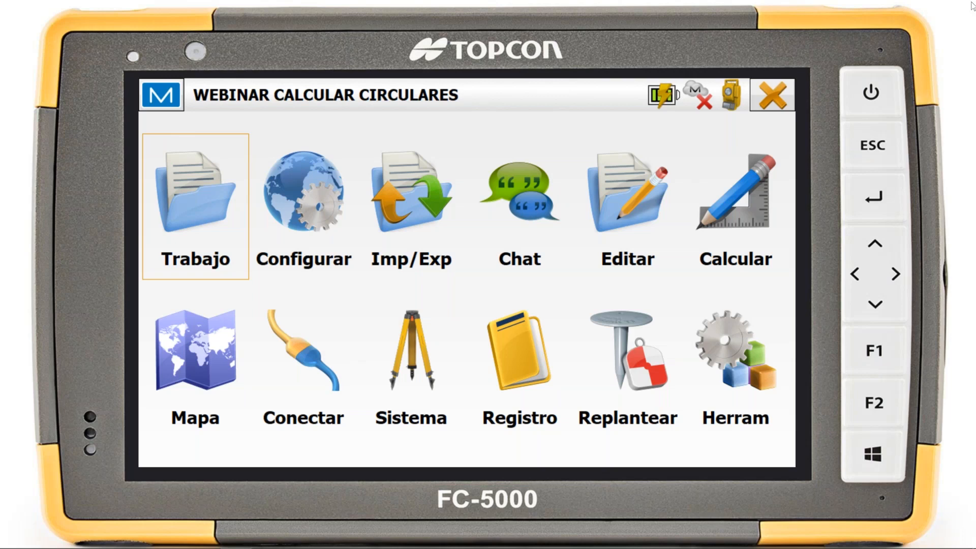
{"action": "key", "text": "XF86AudioRaiseVolume"}
{"action": "key", "text": "XF86AudioRaiseVolume"}
{"action": "key", "text": "XF86AudioRaiseVolume"}
{"action": "key", "text": "XF86AudioRaiseVolume"}
{"action": "key", "text": "XF86AudioRaiseVolume"}
{"action": "key", "text": "XF86AudioRaiseVolume"}
{"action": "key", "text": "XF86AudioRaiseVolume"}
{"action": "key", "text": "XF86AudioRaiseVolume"}
{"action": "left_click", "coordinate": [746, 205]}
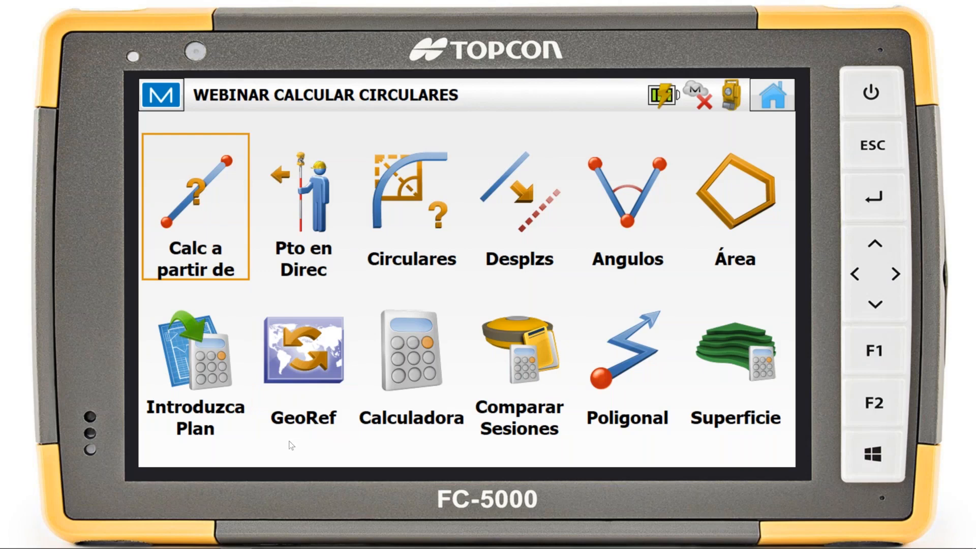
{"action": "left_click", "coordinate": [773, 95]}
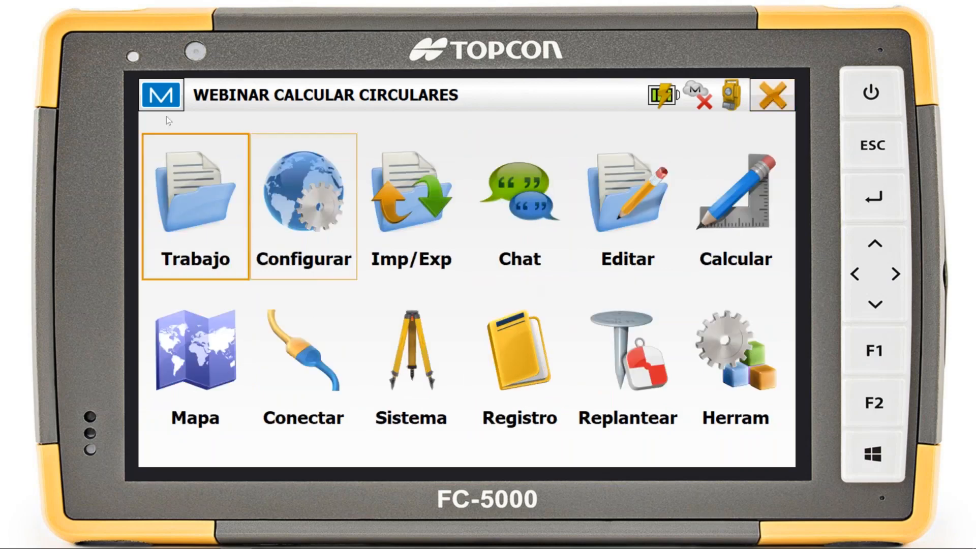
Open the menu configuration and examine the entries listed under Configurar and Registro
{"action": "left_click", "coordinate": [160, 95]}
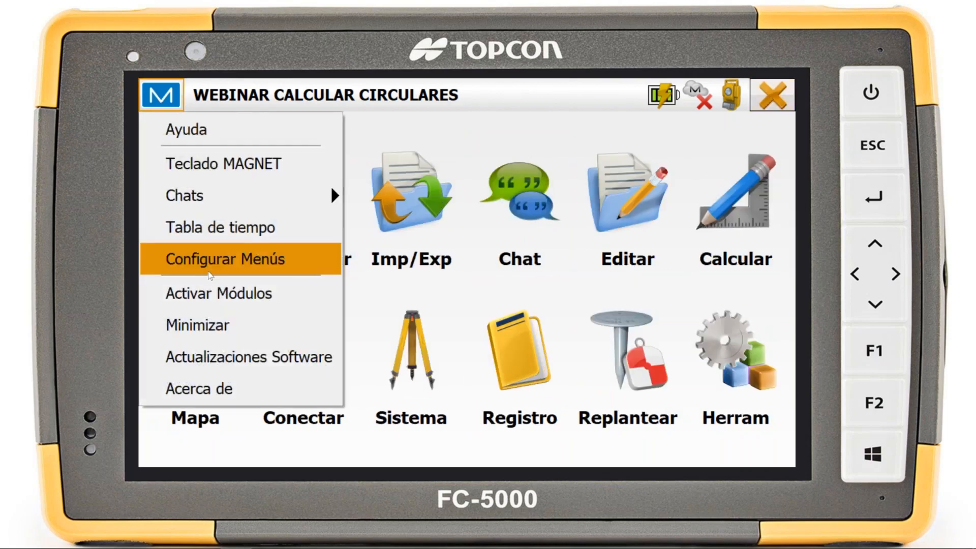
{"action": "left_click", "coordinate": [208, 268]}
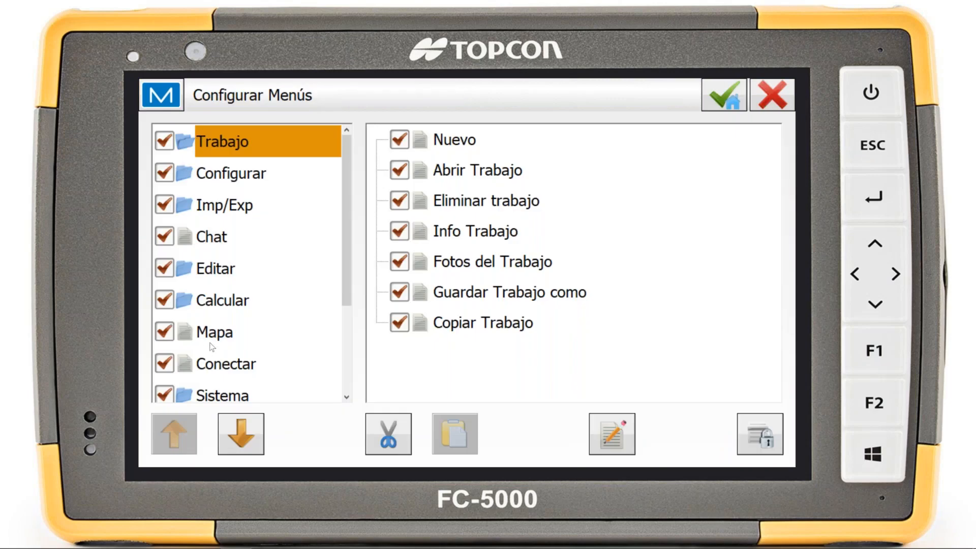
{"action": "mouse_move", "coordinate": [344, 181]}
{"action": "left_mouse_down"}
{"action": "mouse_move", "coordinate": [336, 290]}
{"action": "mouse_move", "coordinate": [344, 168]}
{"action": "left_mouse_up"}
{"action": "left_click", "coordinate": [231, 176]}
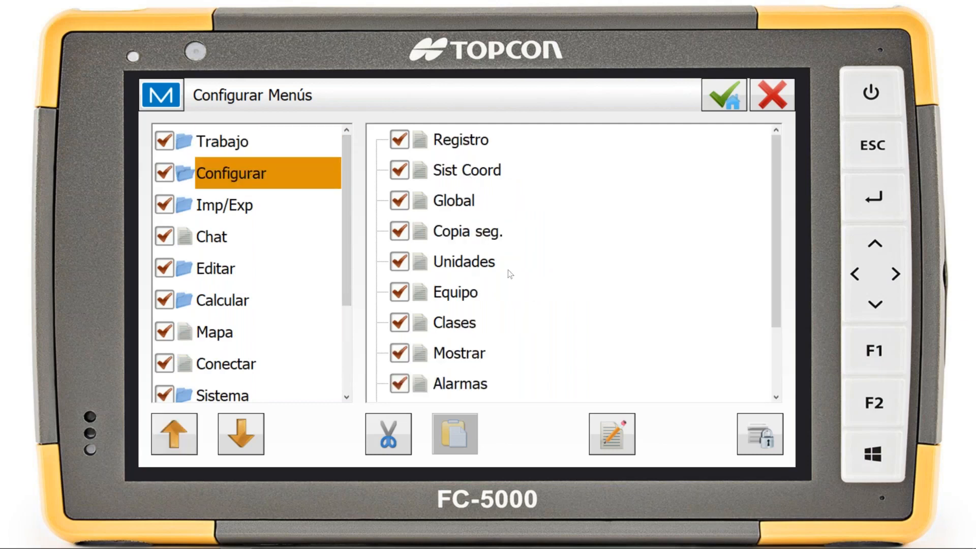
{"action": "mouse_move", "coordinate": [778, 171]}
{"action": "left_mouse_down"}
{"action": "mouse_move", "coordinate": [776, 192]}
{"action": "mouse_move", "coordinate": [775, 165]}
{"action": "left_mouse_up"}
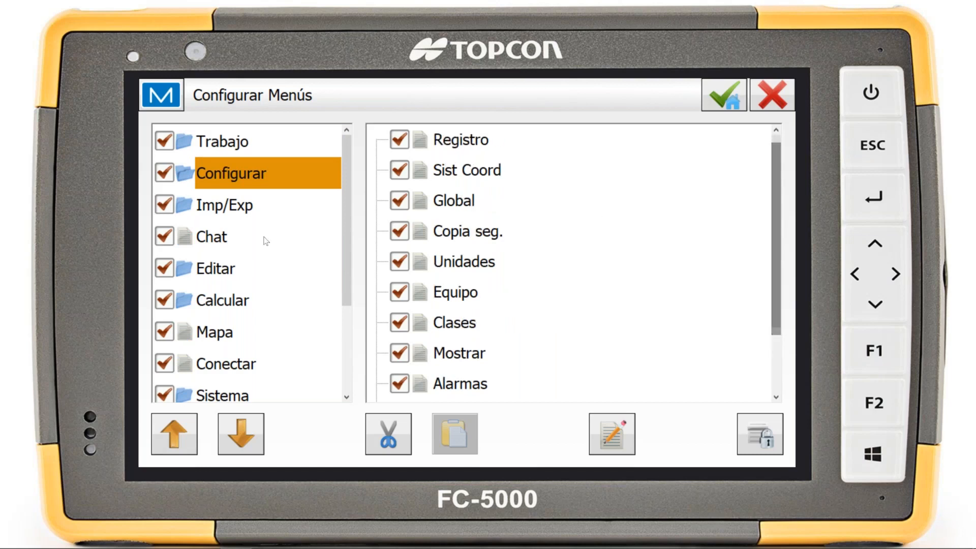
{"action": "scroll", "coordinate": [239, 336], "scroll_direction": "down", "scroll_amount": 3}
{"action": "left_click", "coordinate": [234, 335]}
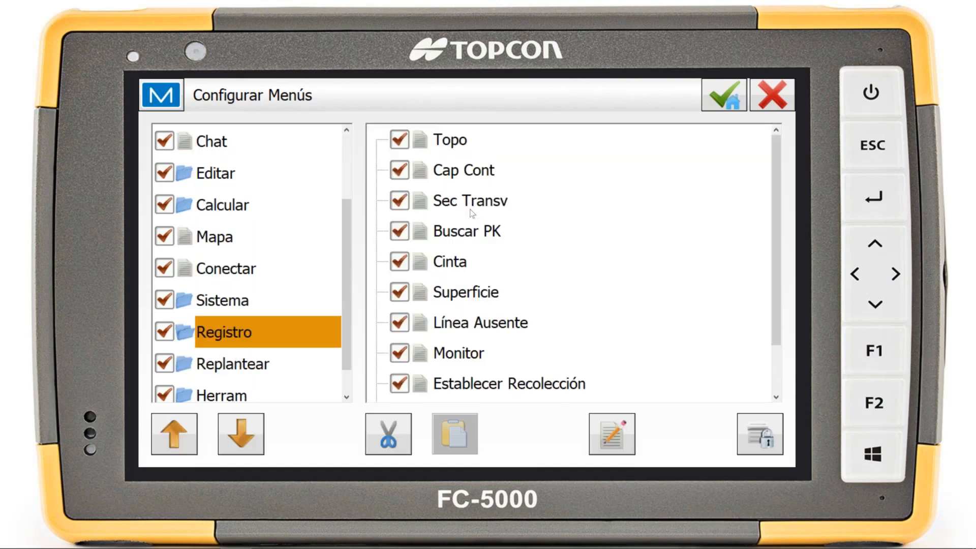
{"action": "scroll", "coordinate": [478, 301], "scroll_direction": "down", "scroll_amount": 2}
{"action": "scroll", "coordinate": [482, 392], "scroll_direction": "up", "scroll_amount": 2}
Rename the GeoRef item of the Calcular menu as Transformar, save the menu configuration and check the new name in Calcular
{"action": "scroll", "coordinate": [237, 388], "scroll_direction": "down", "scroll_amount": 1}
{"action": "left_click", "coordinate": [233, 170]}
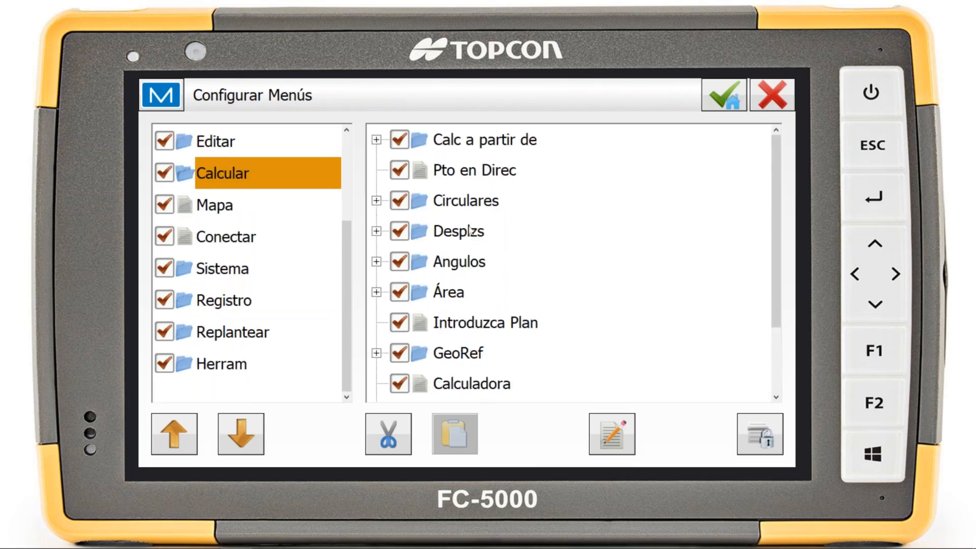
{"action": "left_click", "coordinate": [467, 355]}
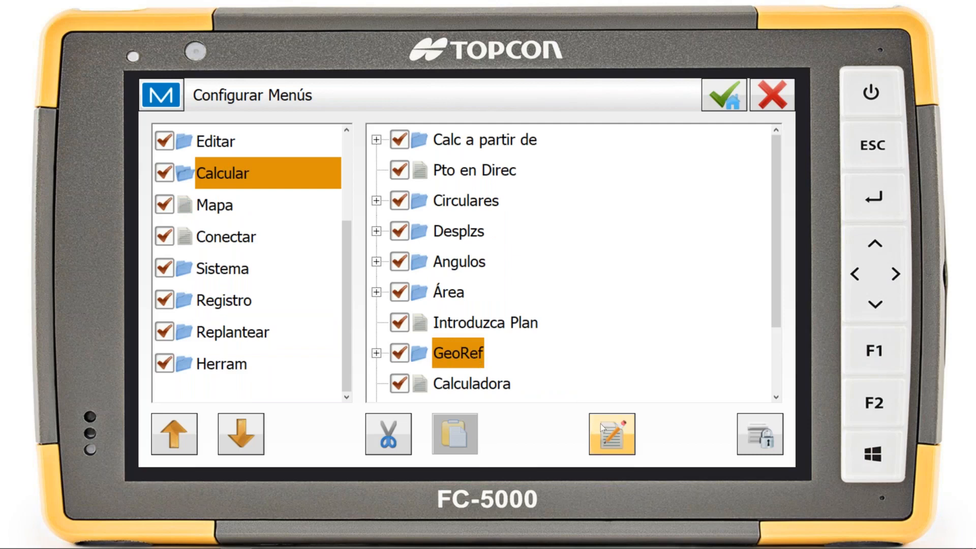
{"action": "left_click", "coordinate": [620, 437]}
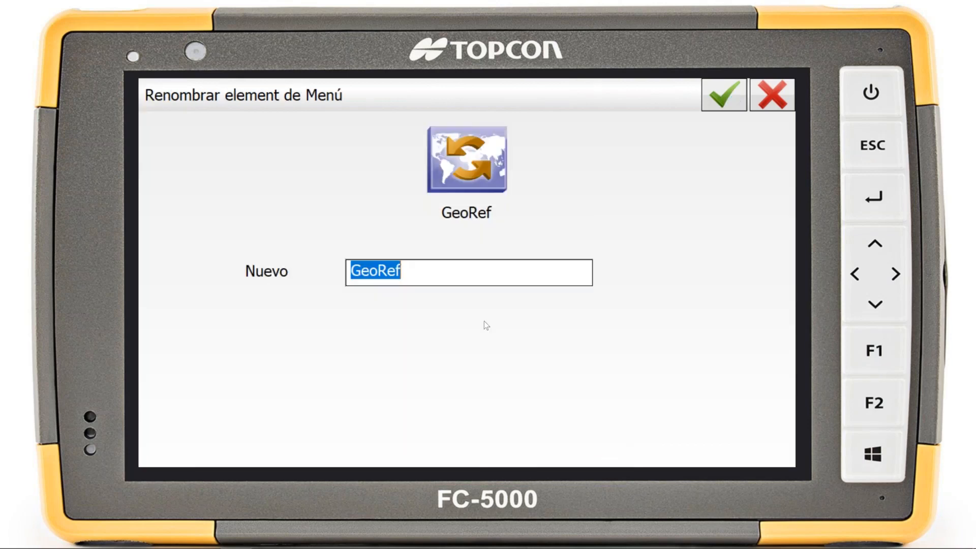
{"action": "left_click_drag", "start_coordinate": [421, 274], "coordinate": [320, 275]}
{"action": "type", "text": "Transformar"}
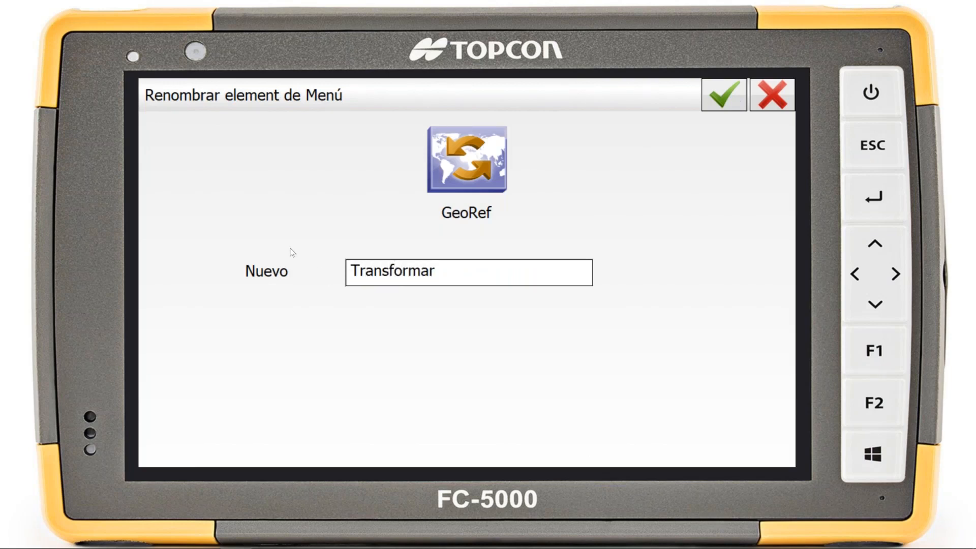
{"action": "left_click", "coordinate": [724, 94]}
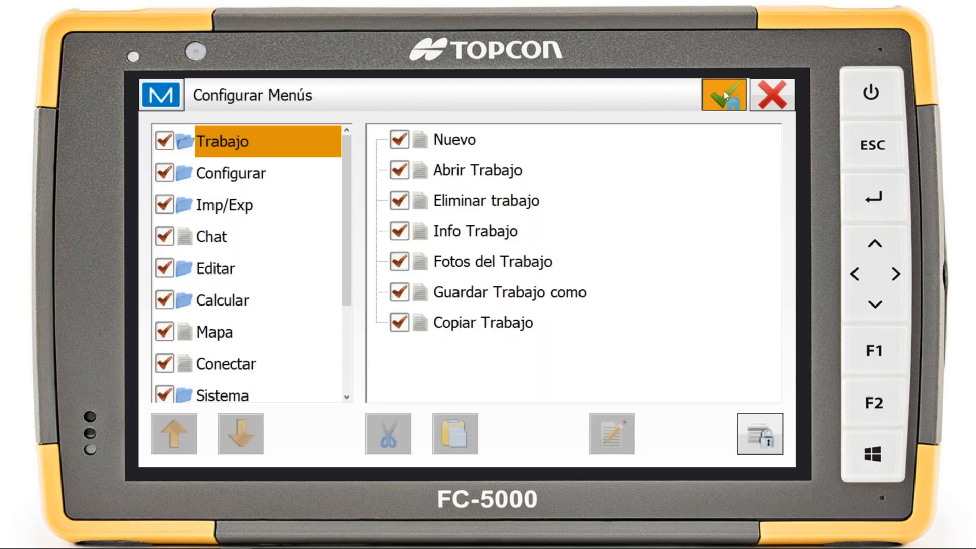
{"action": "left_click", "coordinate": [724, 92]}
{"action": "left_click", "coordinate": [730, 221]}
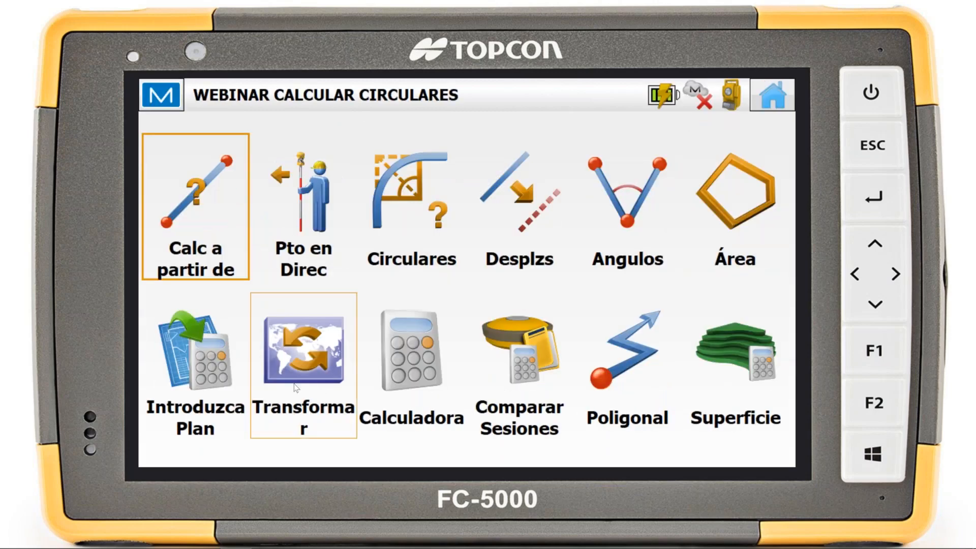
{"action": "left_click", "coordinate": [775, 100]}
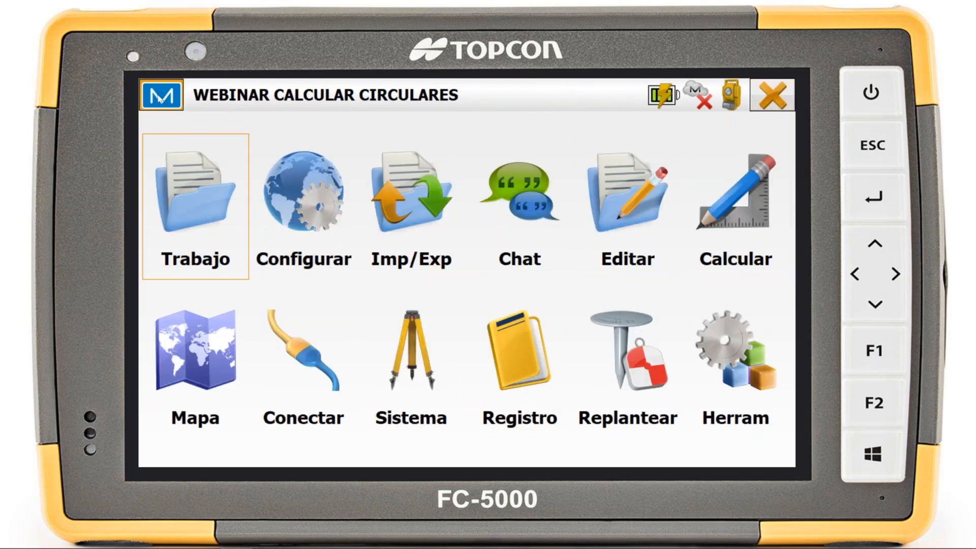
Reopen the menu configuration and examine the entries listed under Trabajo
{"action": "left_click", "coordinate": [160, 99]}
{"action": "left_click", "coordinate": [236, 252]}
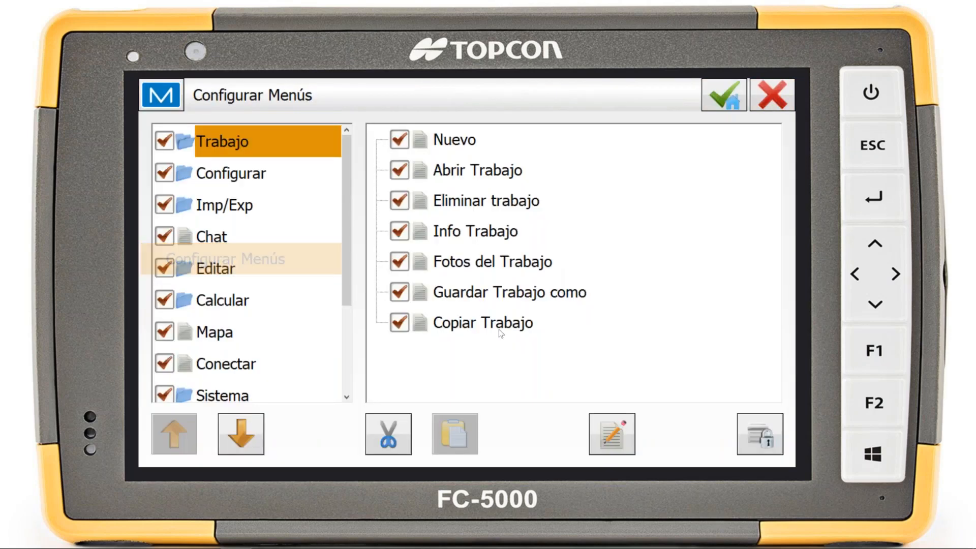
{"action": "left_click", "coordinate": [508, 323]}
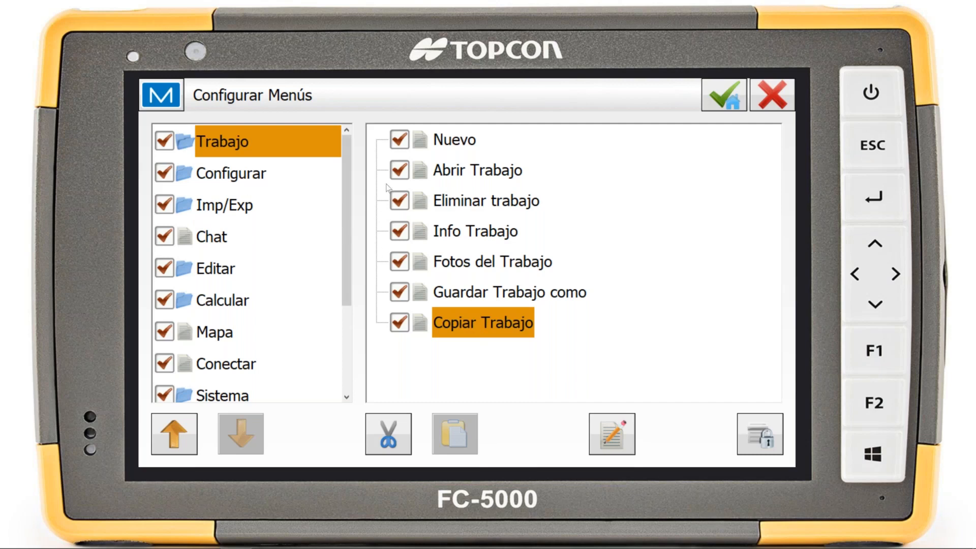
{"action": "left_click", "coordinate": [459, 261]}
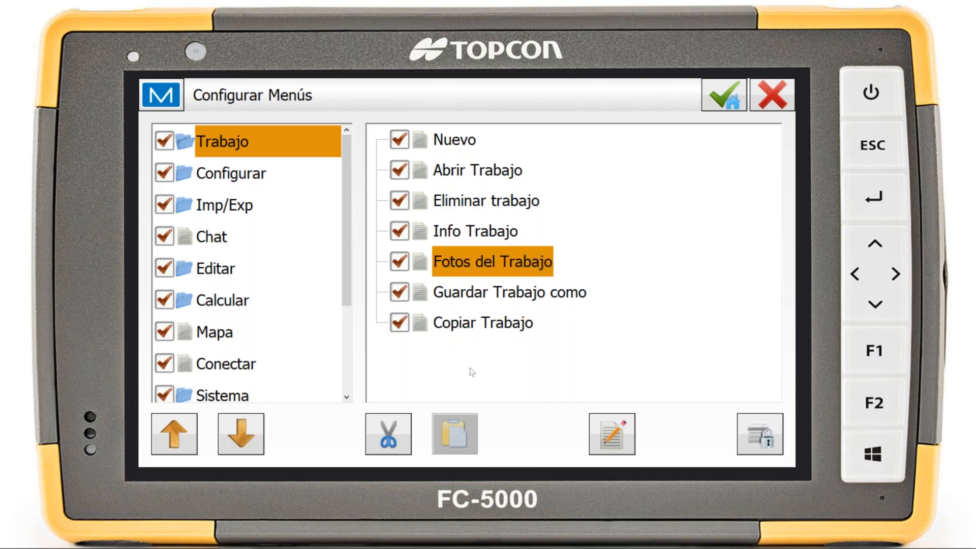
Rename the Transformar item of the Calcular menu as Georef and save the menu configuration
{"action": "left_click", "coordinate": [220, 305]}
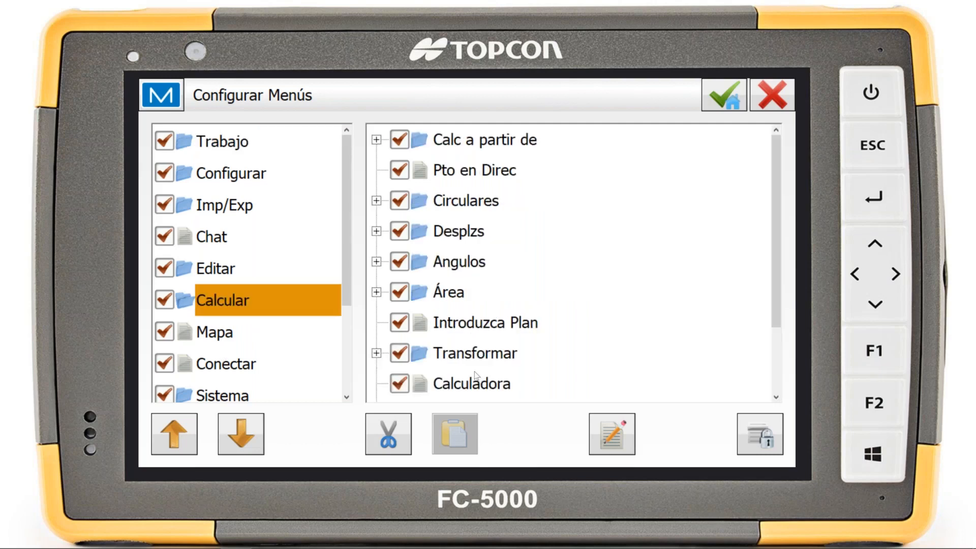
{"action": "scroll", "coordinate": [477, 376], "scroll_direction": "down", "scroll_amount": 3}
{"action": "left_click", "coordinate": [473, 253]}
{"action": "left_click", "coordinate": [612, 434]}
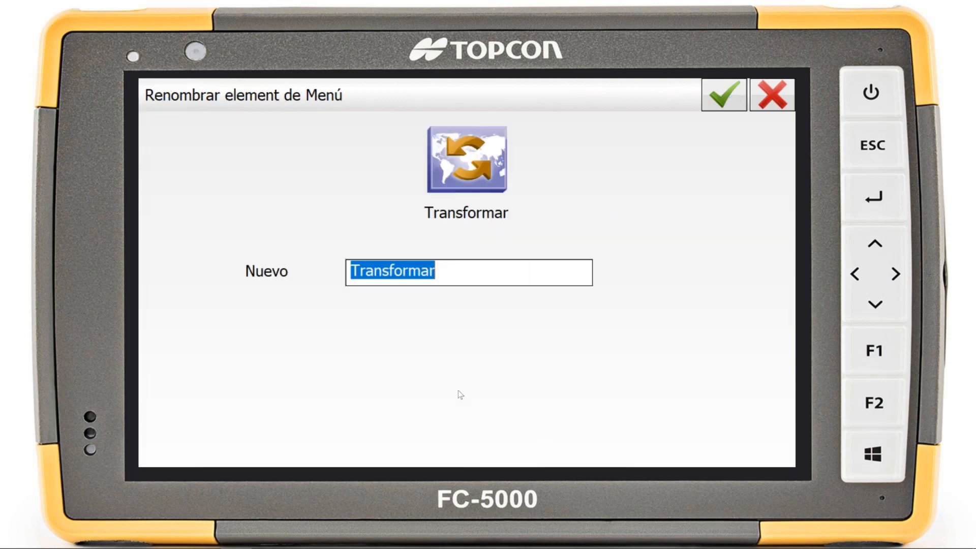
{"action": "type", "text": "Geo"}
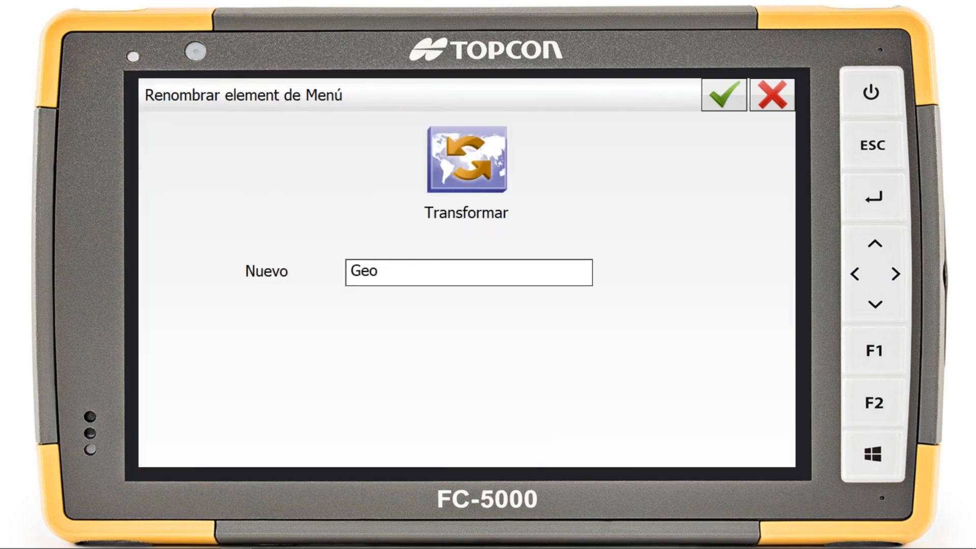
{"action": "type", "text": "ref"}
{"action": "left_click", "coordinate": [739, 97]}
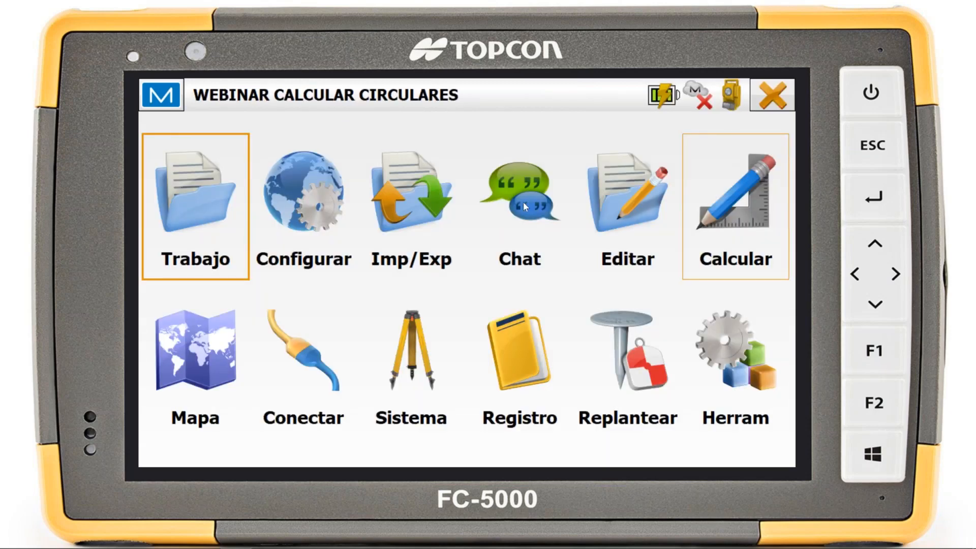
Look over the Replantear functions, viewing the offset stakeout types and the line stakeout form
{"action": "left_click", "coordinate": [604, 375]}
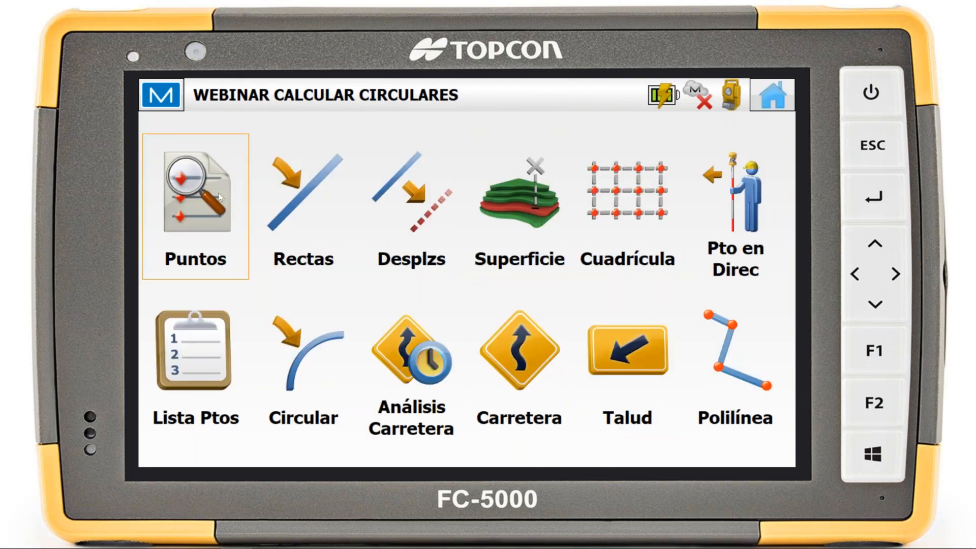
{"action": "left_click", "coordinate": [296, 209]}
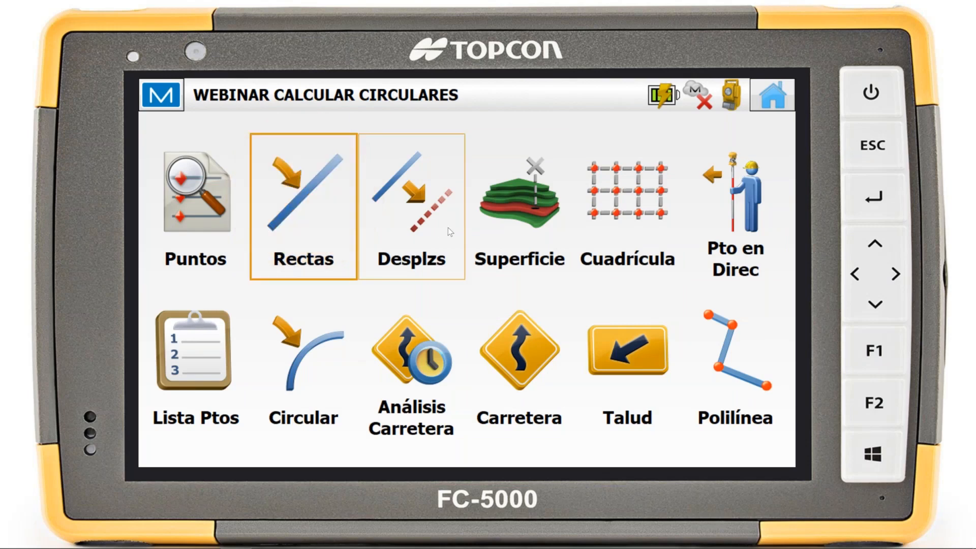
{"action": "left_click", "coordinate": [431, 234]}
{"action": "left_click", "coordinate": [421, 254]}
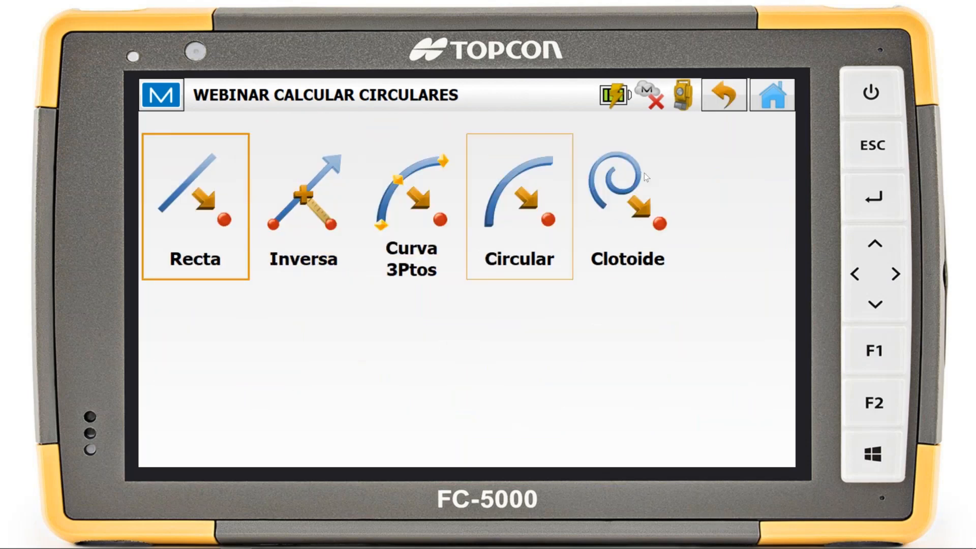
{"action": "left_click", "coordinate": [733, 106]}
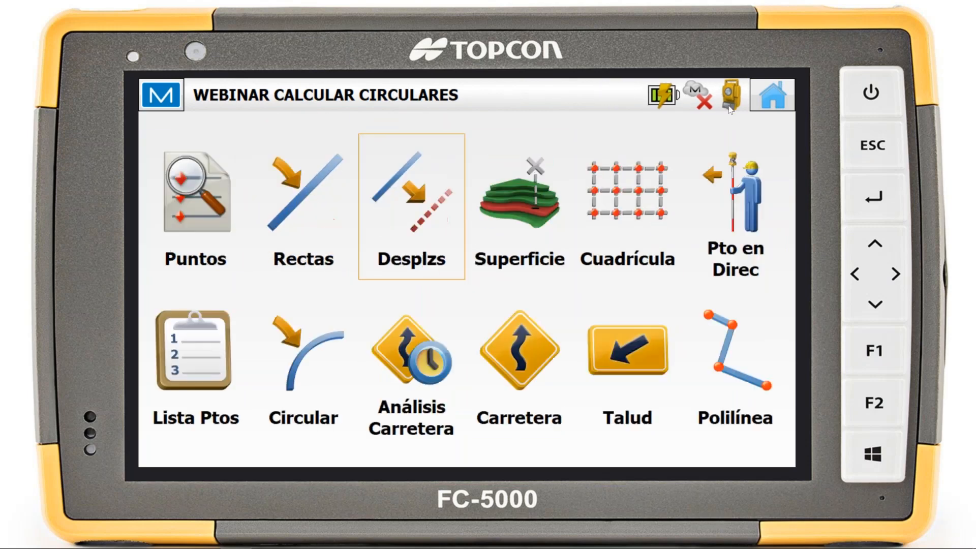
{"action": "left_click", "coordinate": [313, 219]}
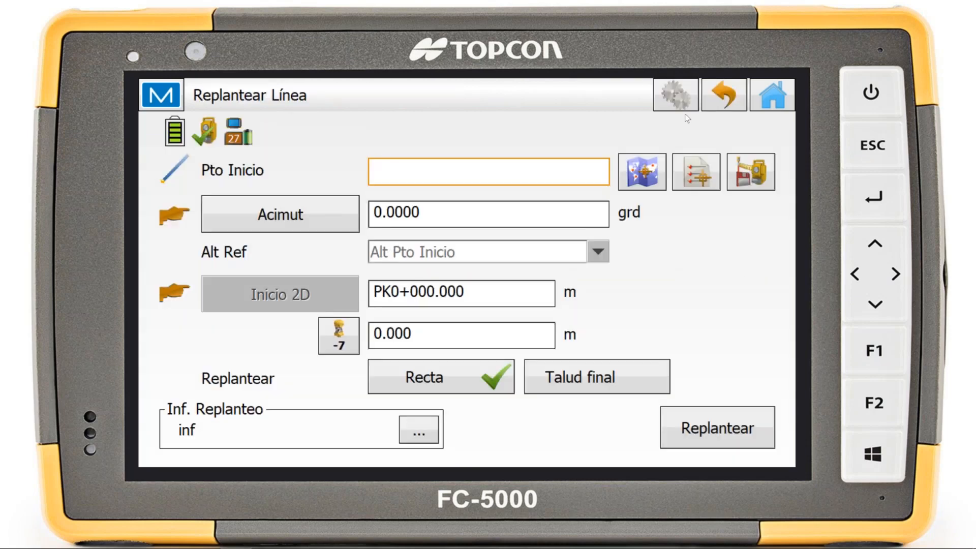
{"action": "left_click", "coordinate": [712, 96]}
Examine the circular curve stakeout form, switching the curve definition to Radio, and return to the home screen
{"action": "left_click", "coordinate": [319, 376]}
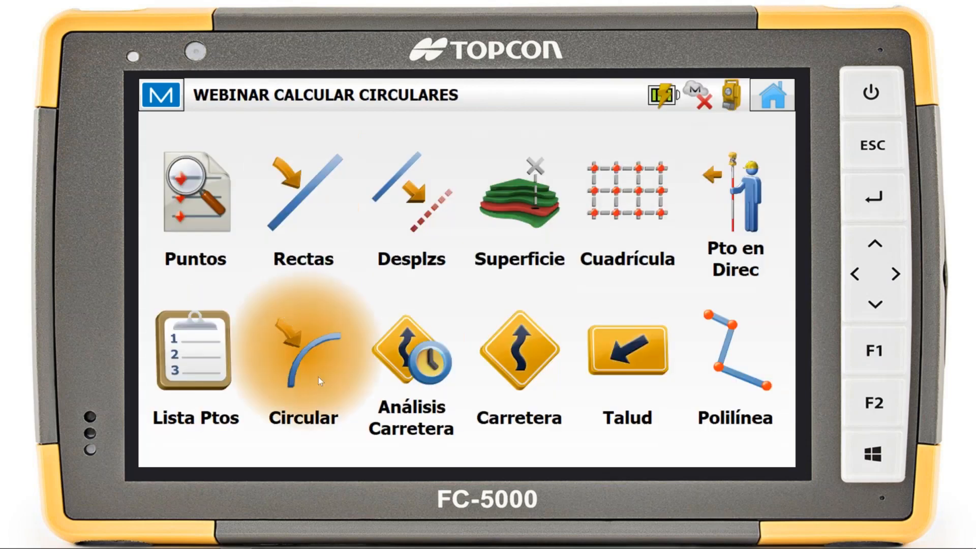
{"action": "left_click", "coordinate": [290, 218]}
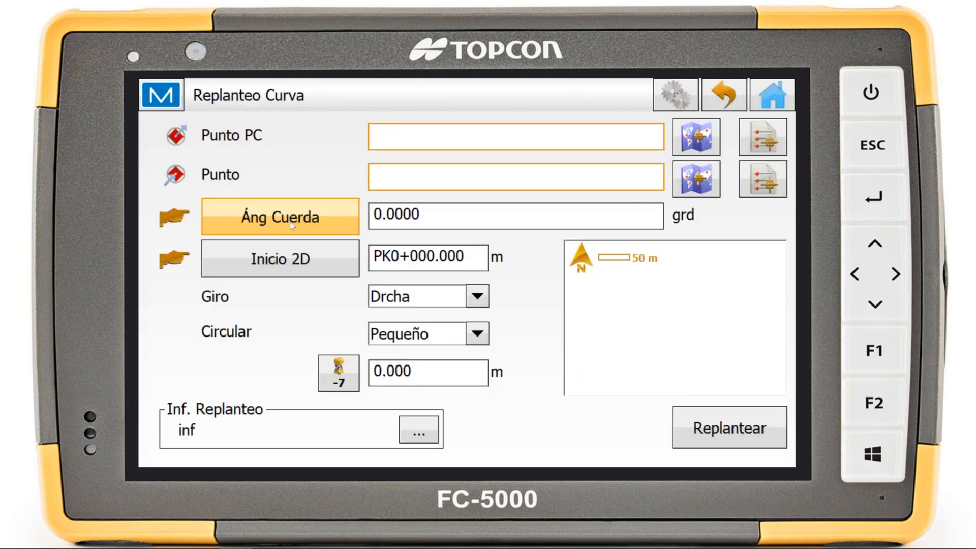
{"action": "left_click", "coordinate": [290, 222]}
{"action": "left_click", "coordinate": [291, 227]}
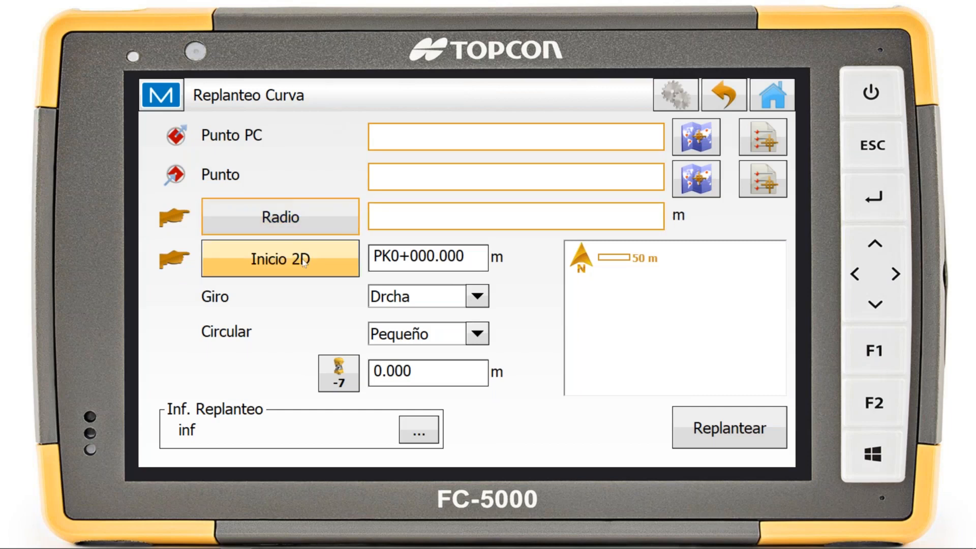
{"action": "left_click", "coordinate": [719, 86]}
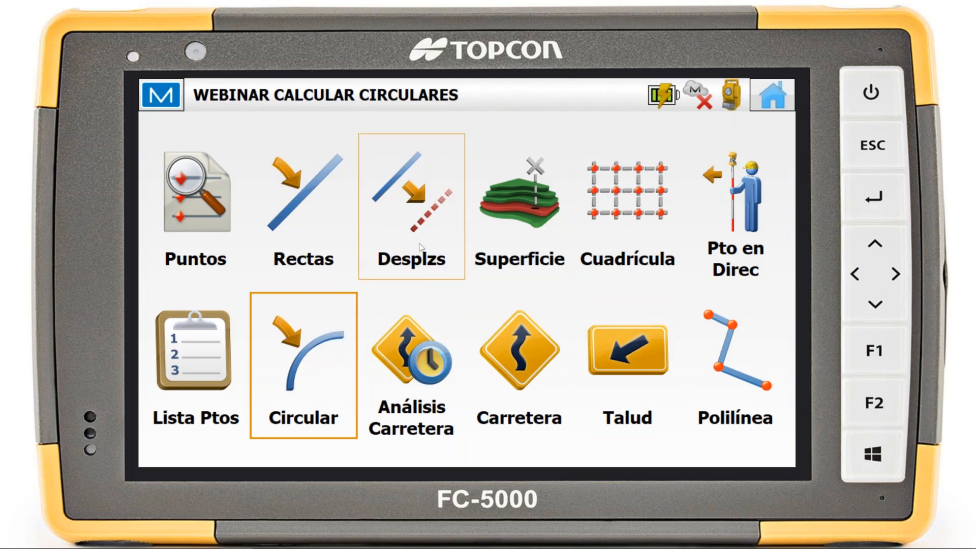
{"action": "left_click", "coordinate": [768, 106]}
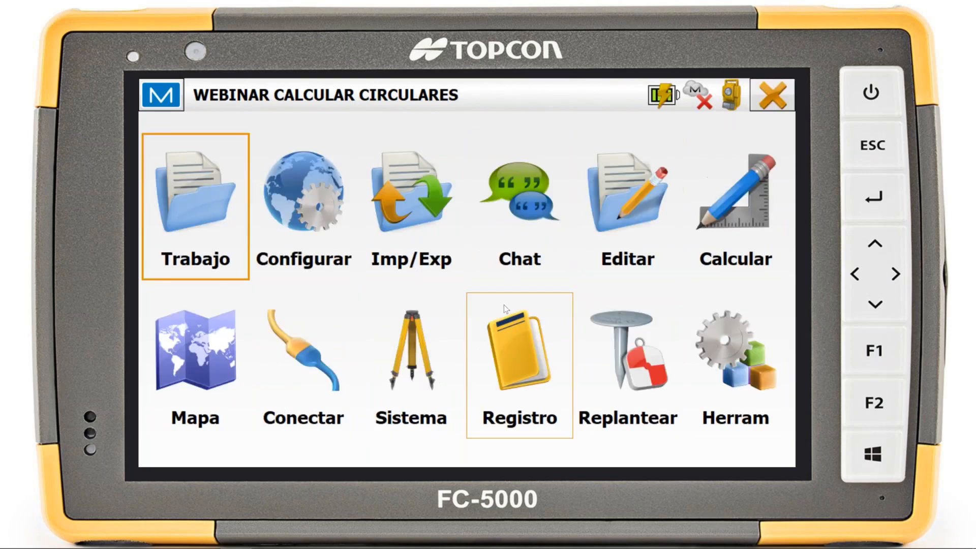
Open the Topo survey, view the measured points in Mapa mode, return to Normal mode and leave the survey
{"action": "left_click", "coordinate": [512, 356]}
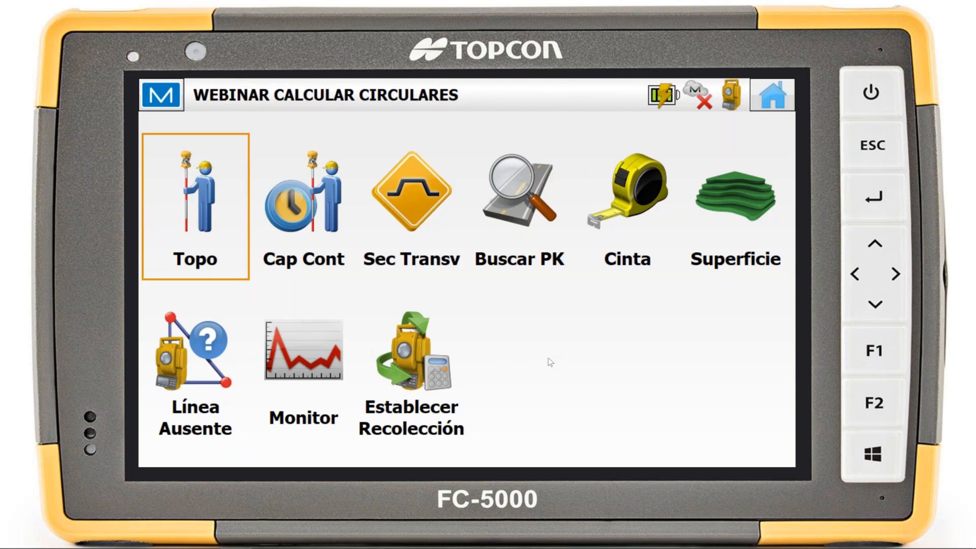
{"action": "left_click", "coordinate": [162, 203]}
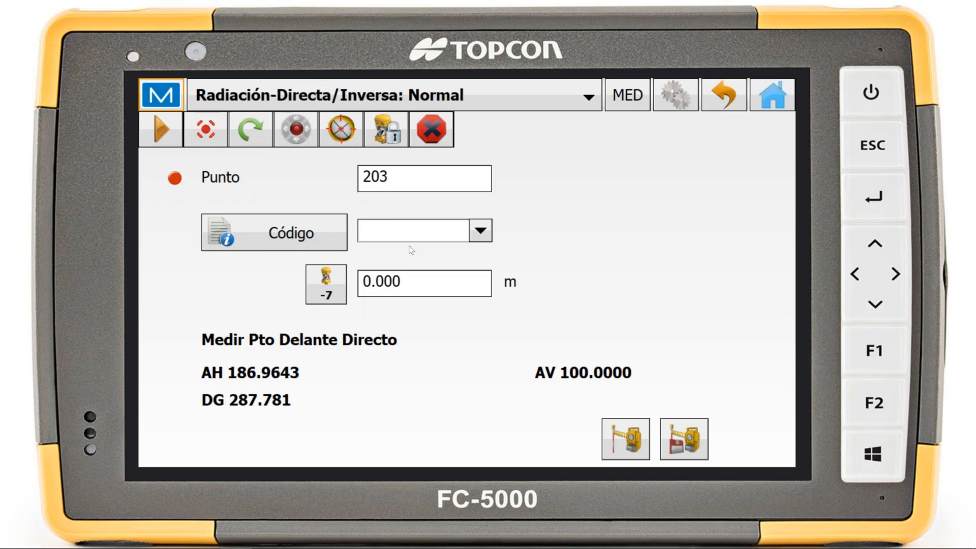
{"action": "left_click", "coordinate": [335, 98]}
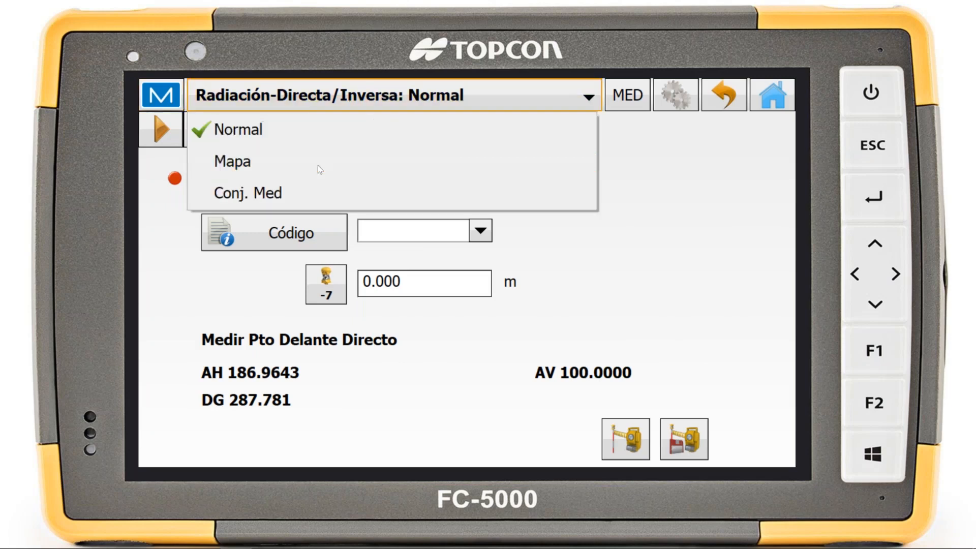
{"action": "left_click", "coordinate": [314, 168]}
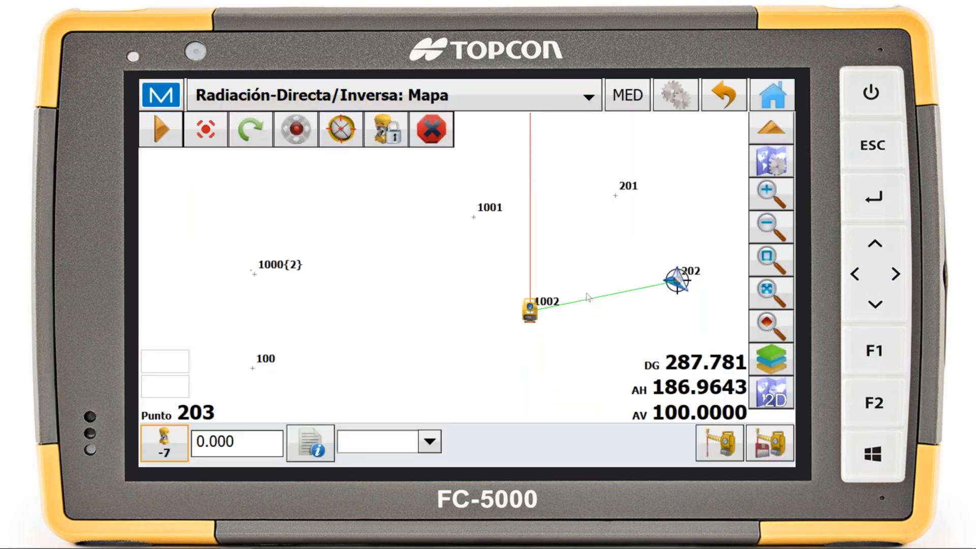
{"action": "left_click_drag", "start_coordinate": [586, 293], "coordinate": [534, 291]}
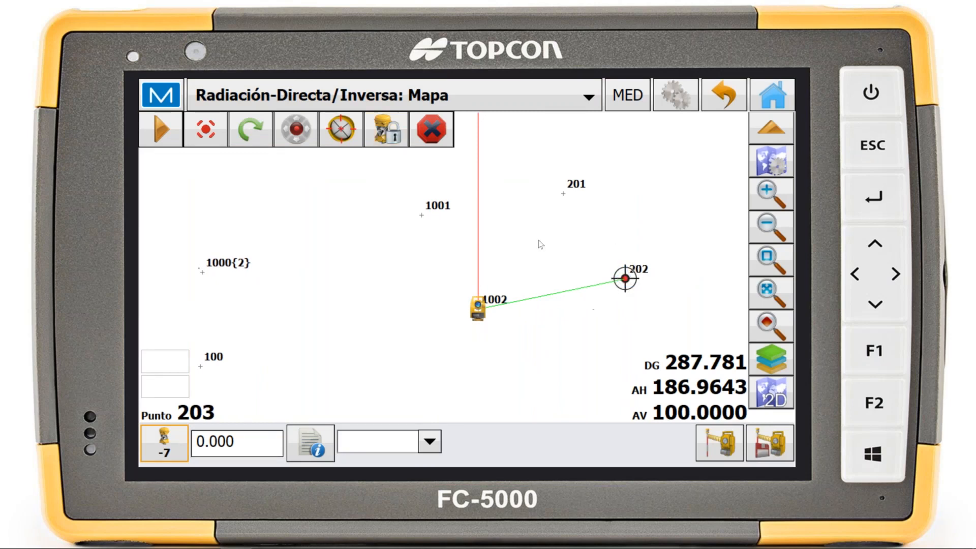
{"action": "left_click", "coordinate": [340, 104]}
{"action": "left_click", "coordinate": [338, 141]}
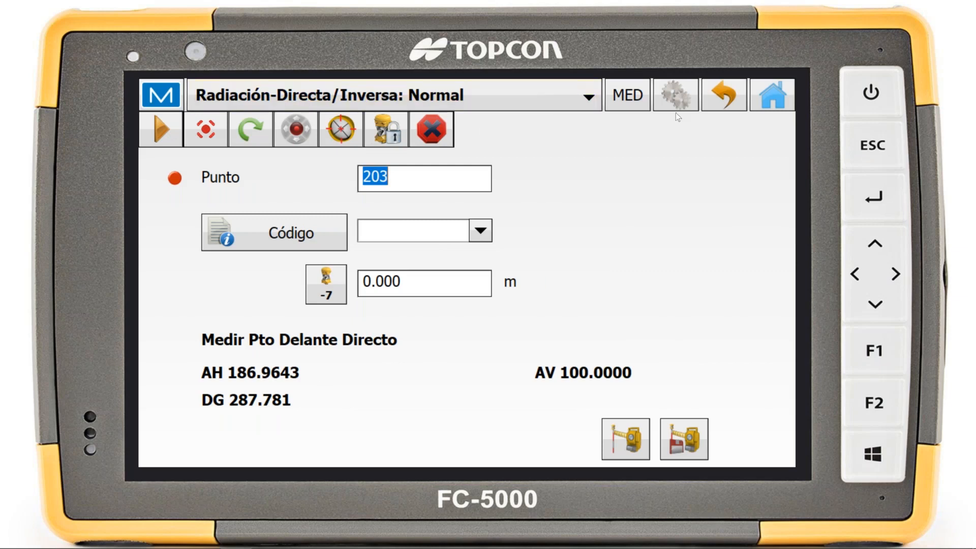
{"action": "left_click", "coordinate": [724, 101]}
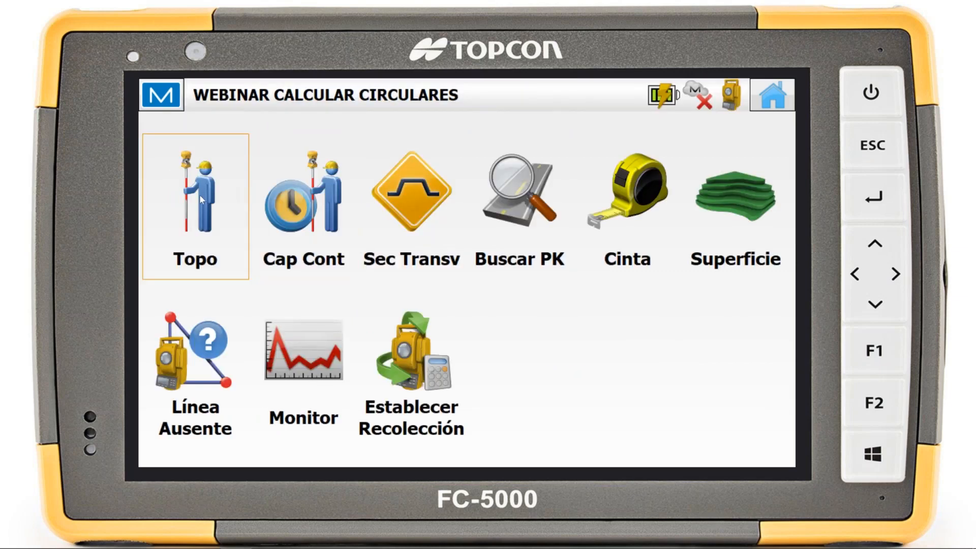
Reopen the Topo survey, look over its quick-access functions and open the two-point inverse calculation from there
{"action": "left_click", "coordinate": [199, 194]}
{"action": "left_click", "coordinate": [161, 95]}
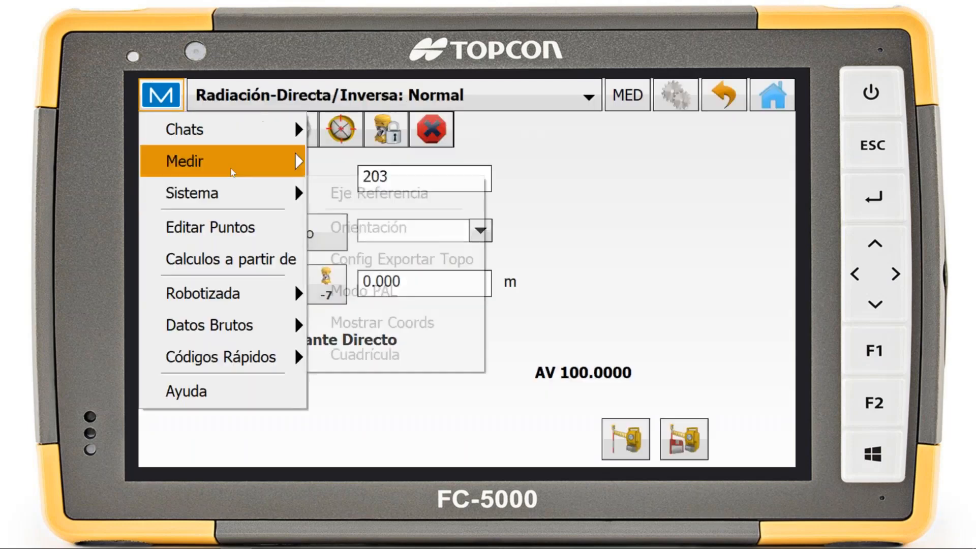
{"action": "mouse_move", "coordinate": [260, 161]}
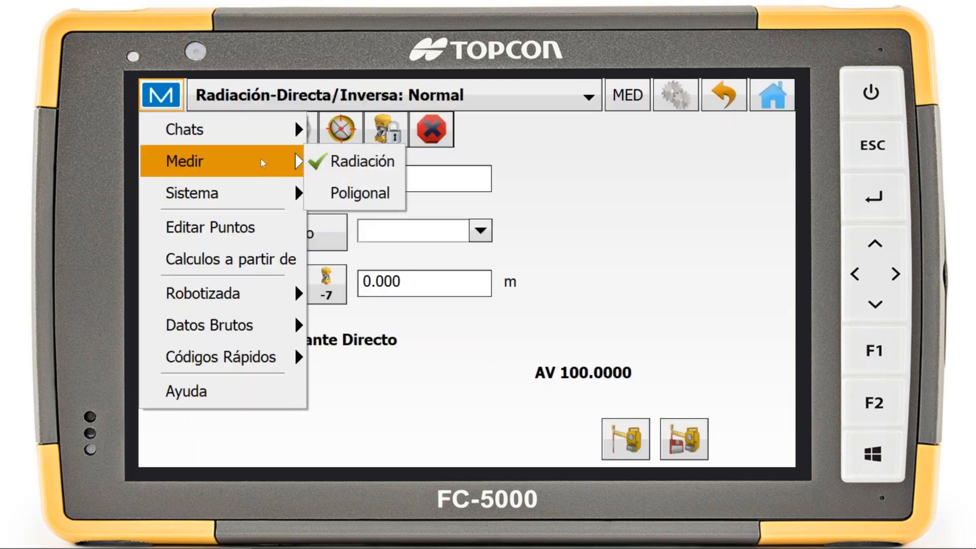
{"action": "mouse_move", "coordinate": [265, 193]}
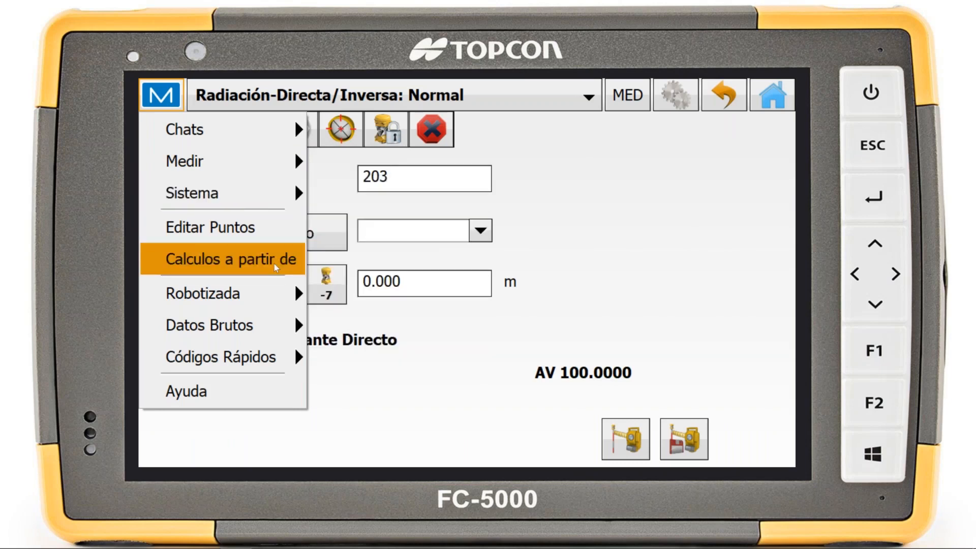
{"action": "left_click", "coordinate": [275, 268]}
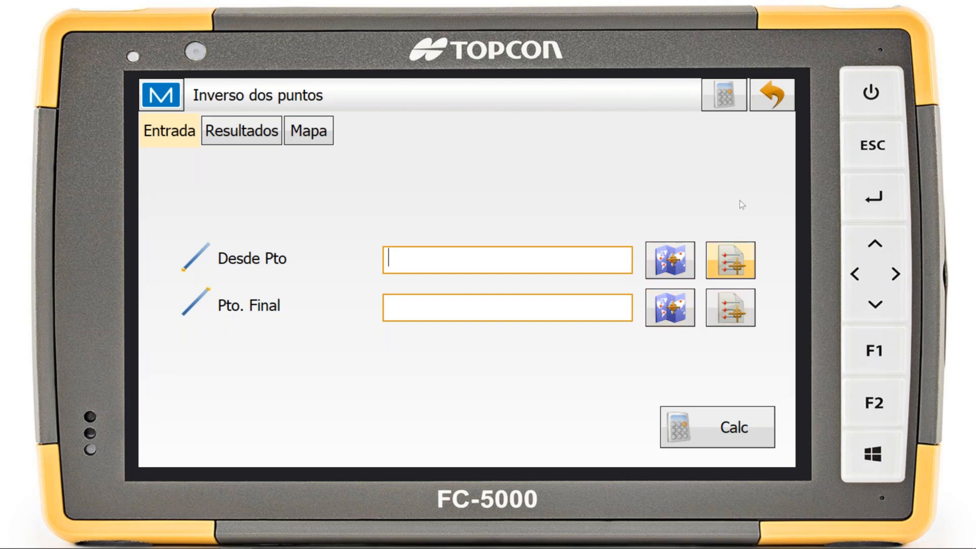
Close the two-point inverse, look over the Sistema options in the survey's menu and return to the home screen
{"action": "left_click", "coordinate": [761, 100]}
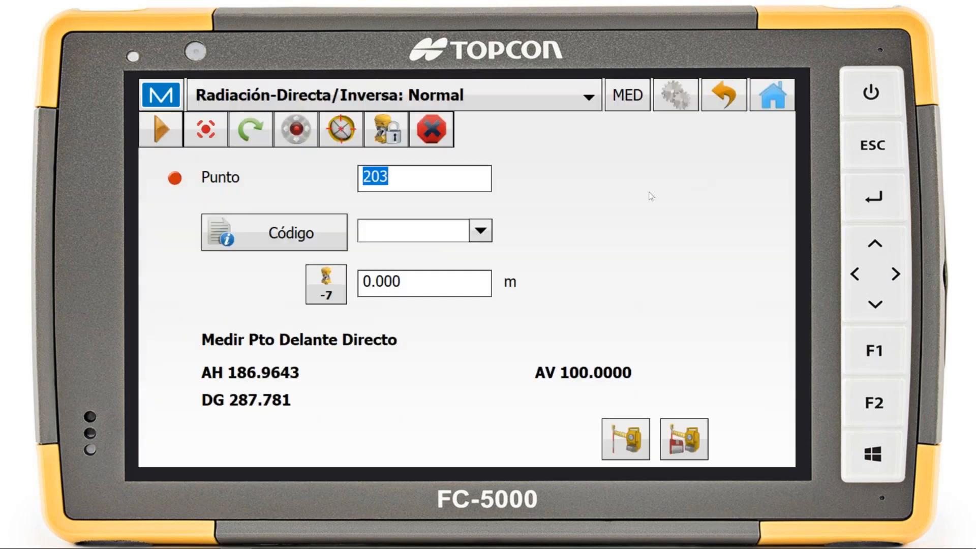
{"action": "left_click", "coordinate": [160, 94]}
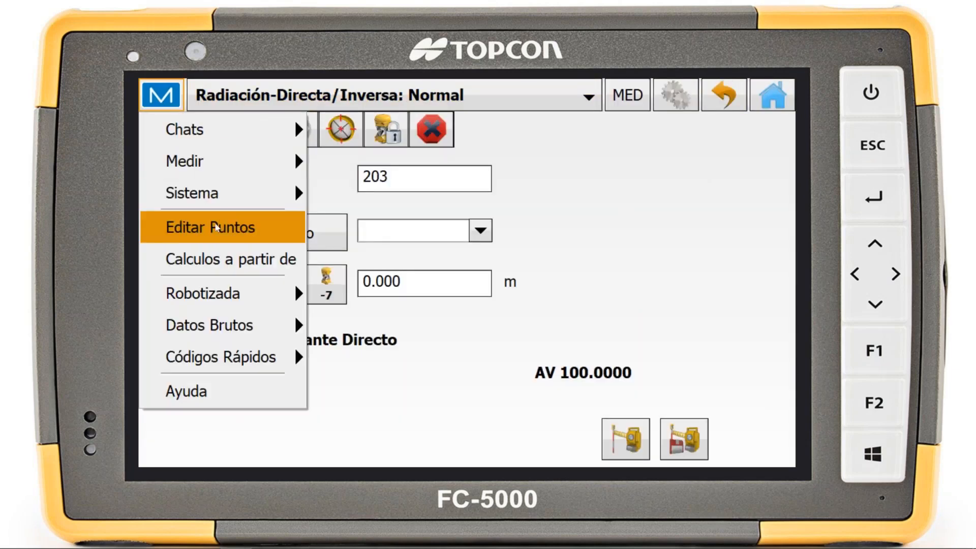
{"action": "left_click", "coordinate": [232, 192]}
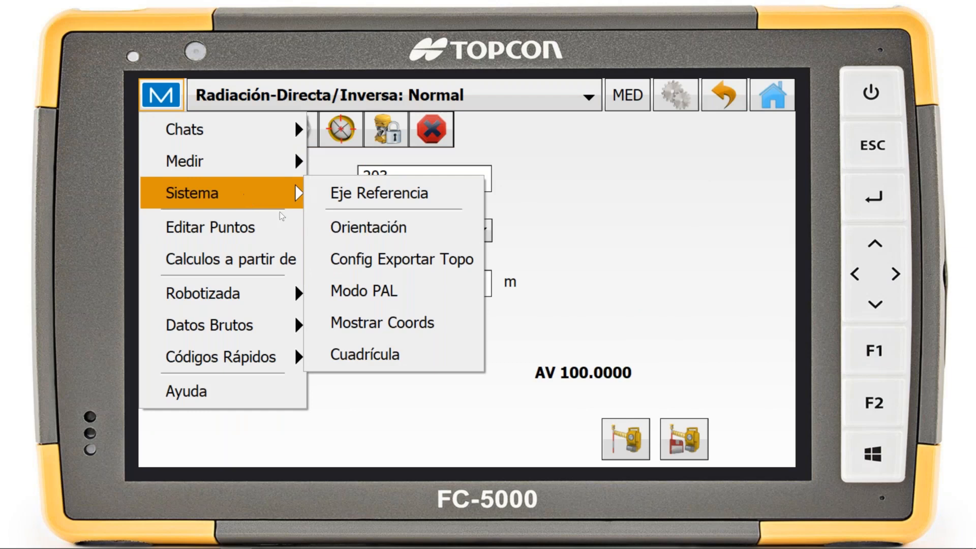
{"action": "left_click", "coordinate": [609, 221]}
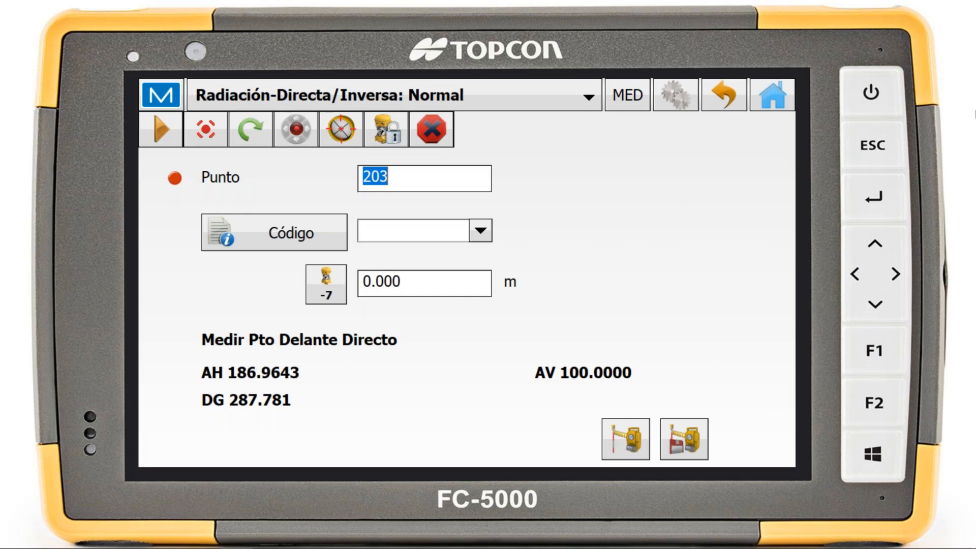
{"action": "left_click", "coordinate": [725, 98]}
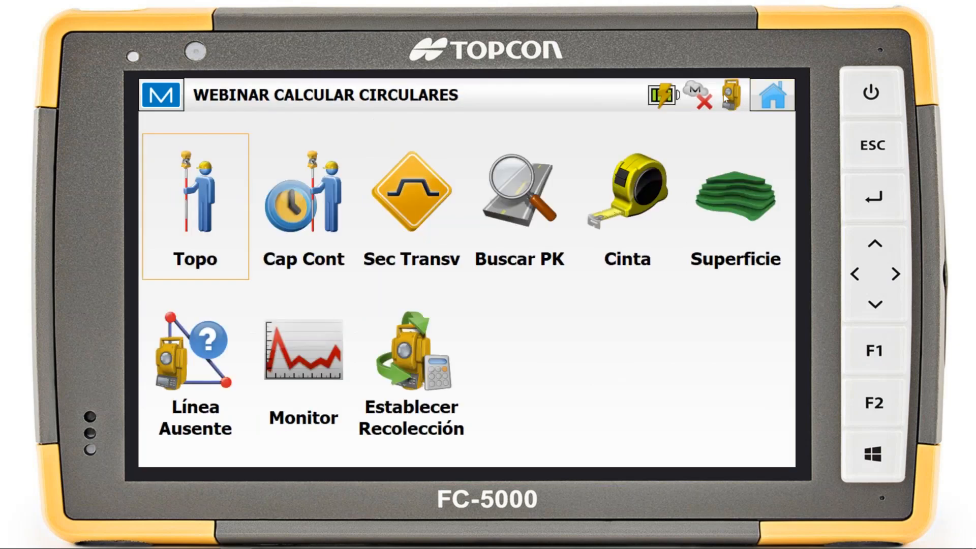
{"action": "left_click", "coordinate": [773, 95]}
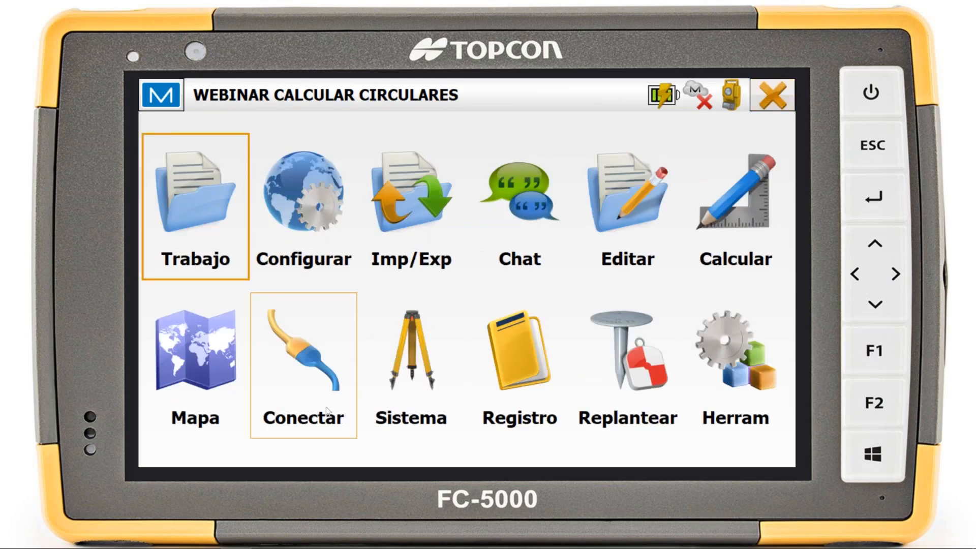
Look over the Conectar settings and the Escala form among the Calcular functions, and return to the home screen
{"action": "left_click", "coordinate": [327, 411]}
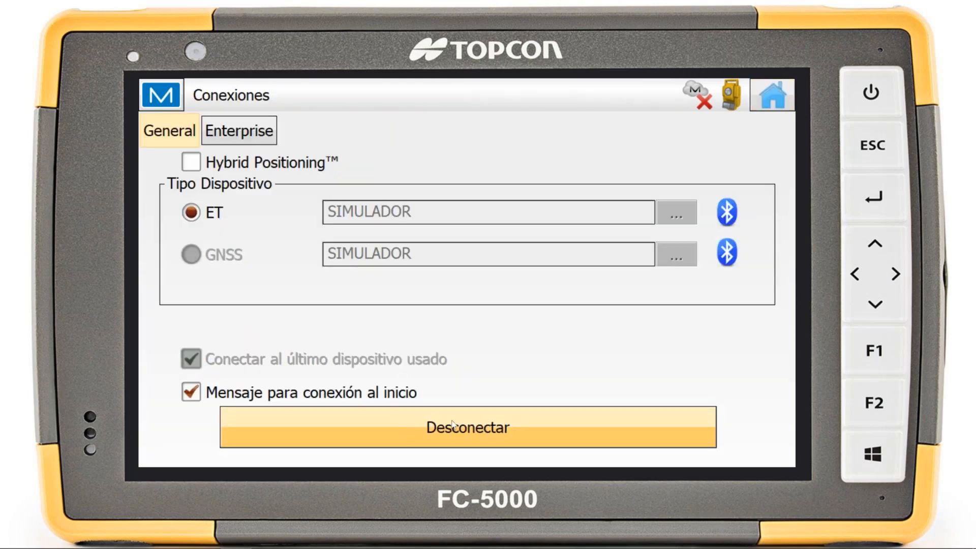
{"action": "left_click", "coordinate": [783, 95]}
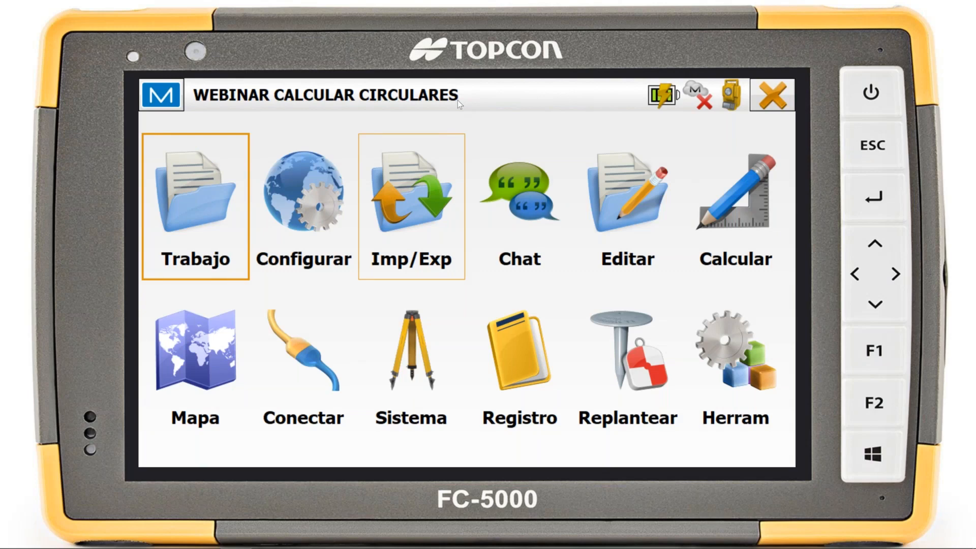
{"action": "left_click", "coordinate": [745, 222]}
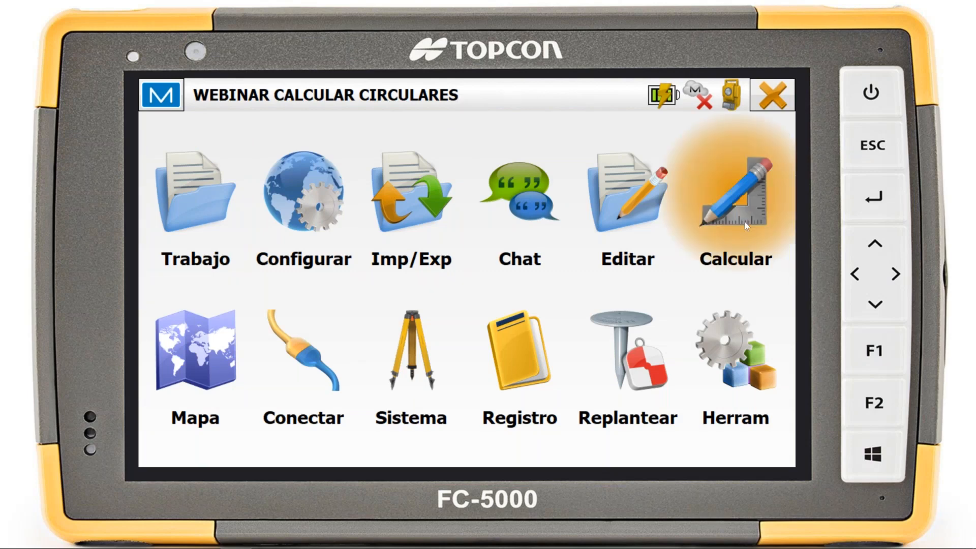
{"action": "left_click", "coordinate": [284, 365]}
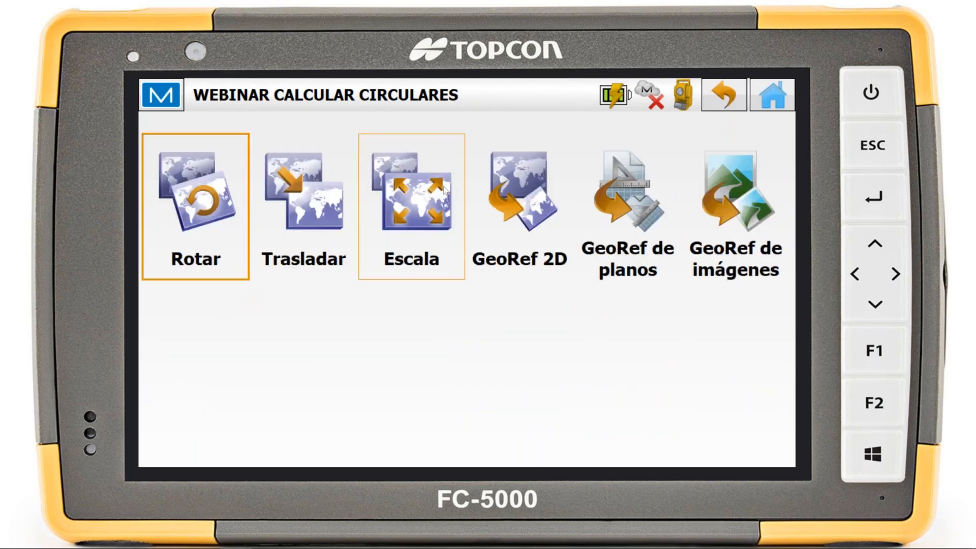
{"action": "left_click", "coordinate": [444, 191]}
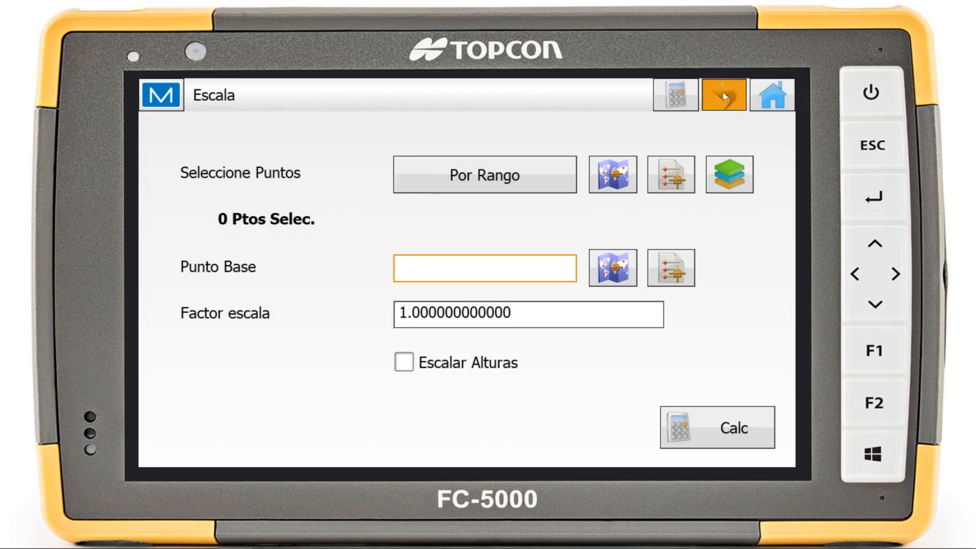
{"action": "left_click", "coordinate": [724, 95]}
{"action": "left_click", "coordinate": [776, 104]}
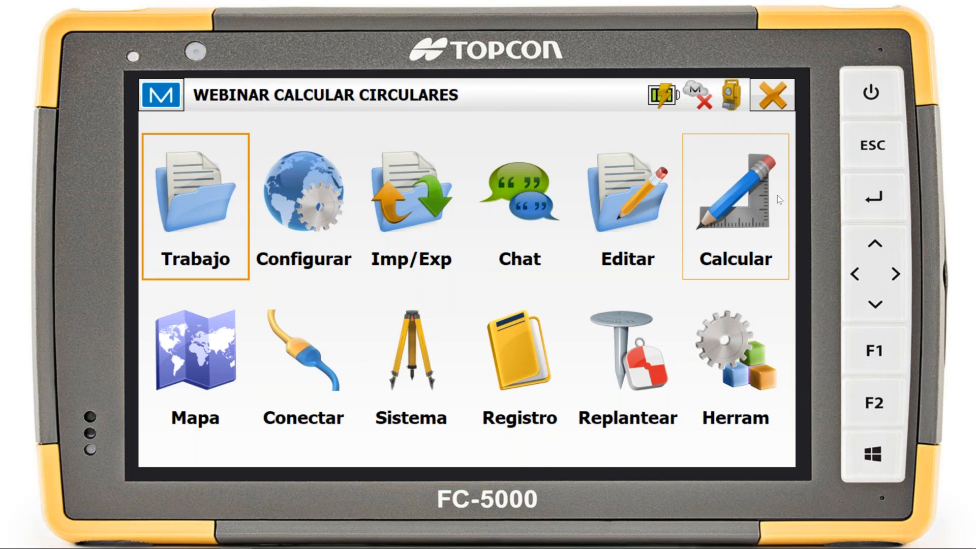
Open the coordinate system configuration, enable Usar Planas/Cuadrícula and open its projection/plane parameters
{"action": "left_click", "coordinate": [297, 212]}
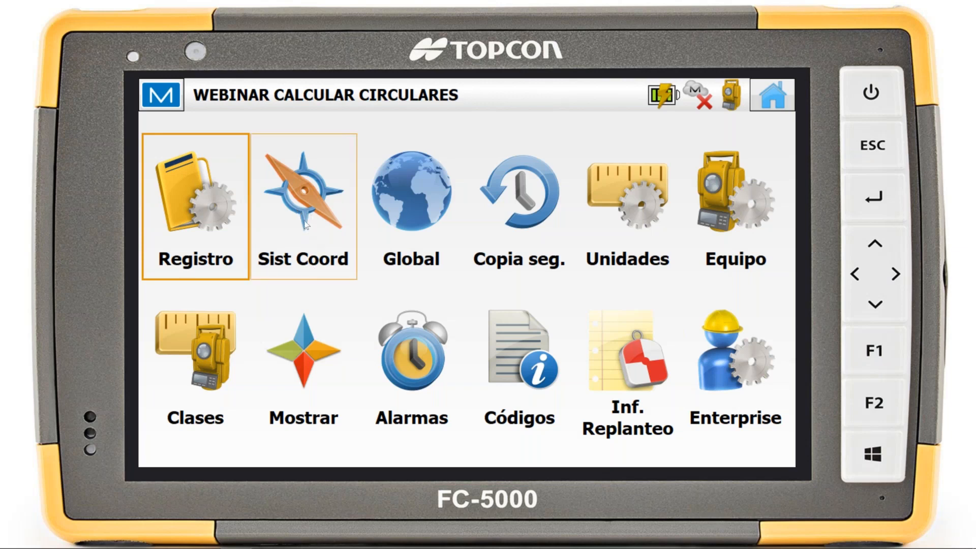
{"action": "left_click", "coordinate": [296, 205]}
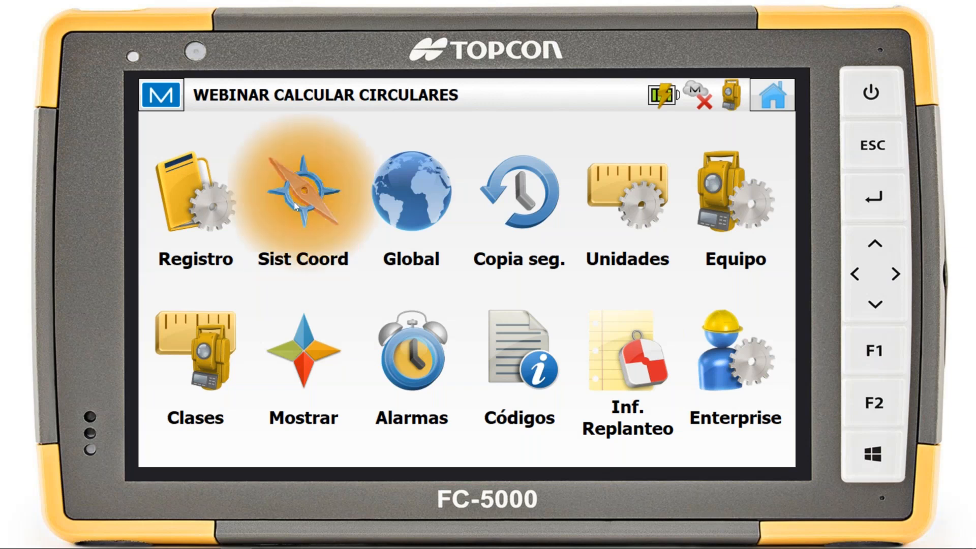
{"action": "left_click", "coordinate": [781, 104]}
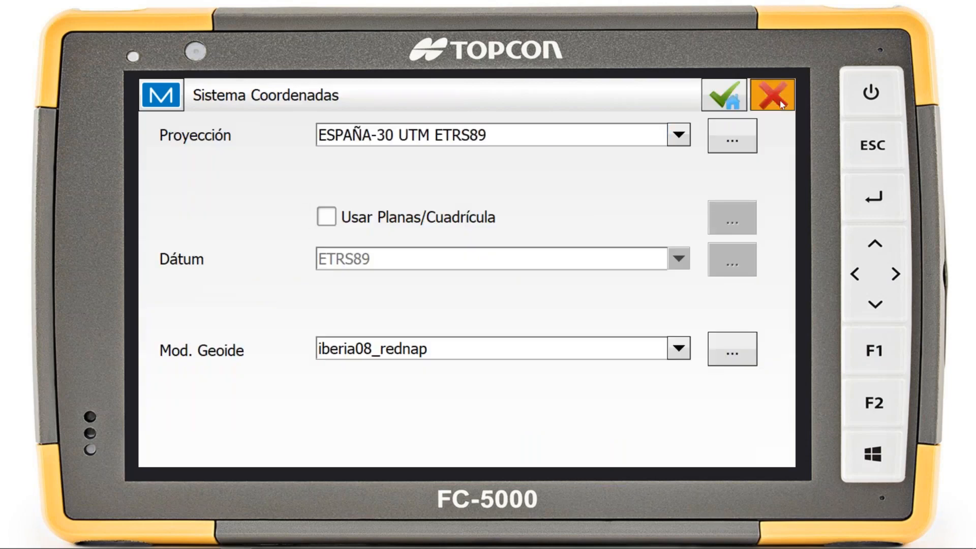
{"action": "left_click", "coordinate": [328, 195]}
{"action": "left_click", "coordinate": [344, 224]}
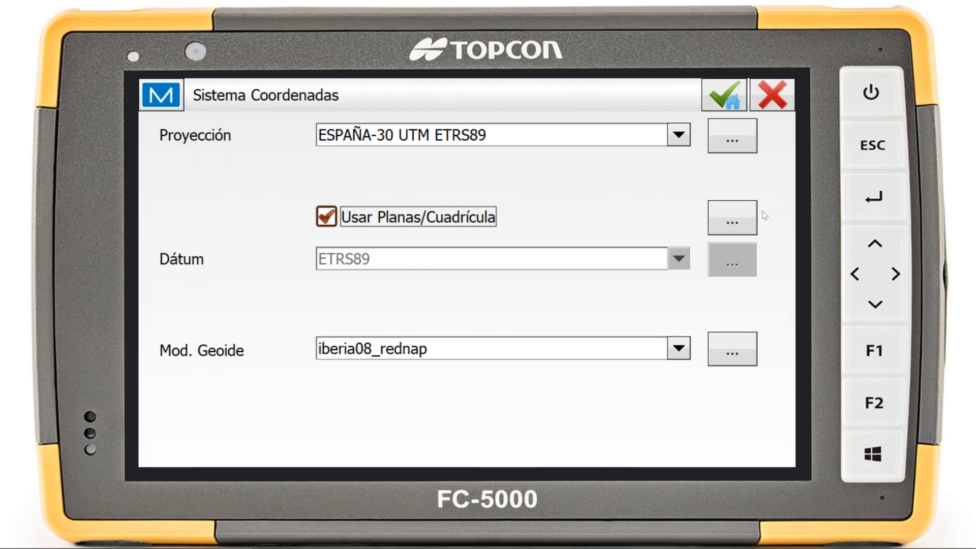
{"action": "left_click", "coordinate": [731, 222]}
{"action": "left_click", "coordinate": [742, 213]}
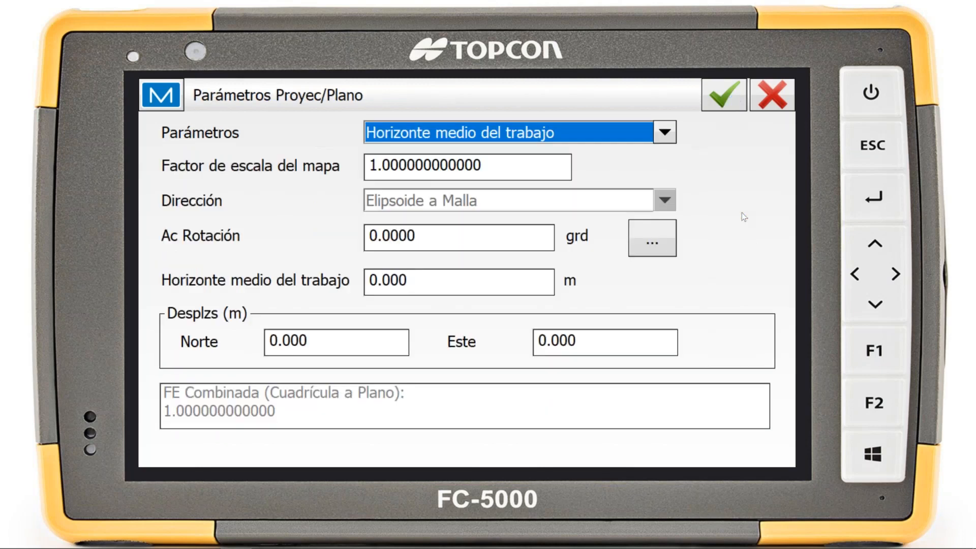
Set Parámetros to Factor escala and try both Dirección options, ending on De Proyección a Plano
{"action": "left_click", "coordinate": [664, 132]}
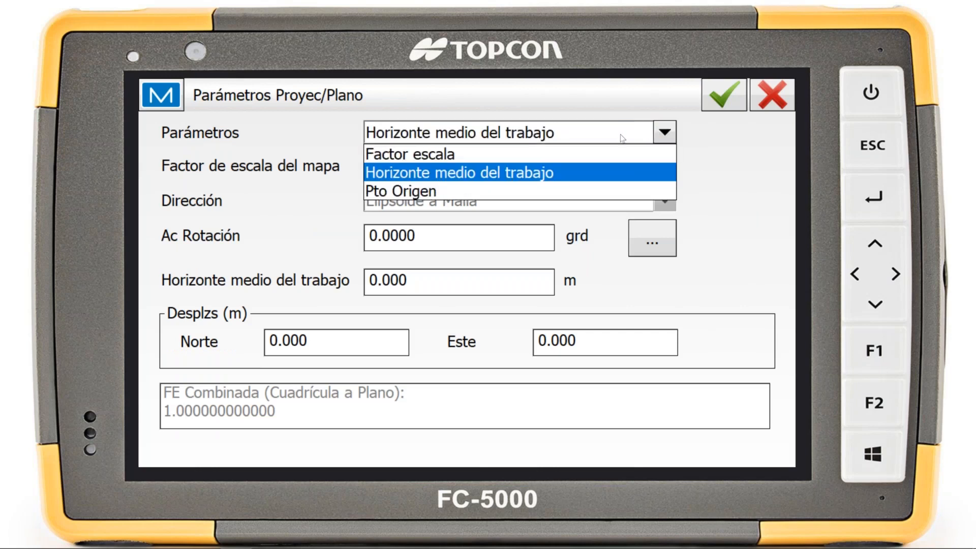
{"action": "left_click", "coordinate": [423, 156]}
{"action": "left_click", "coordinate": [428, 202]}
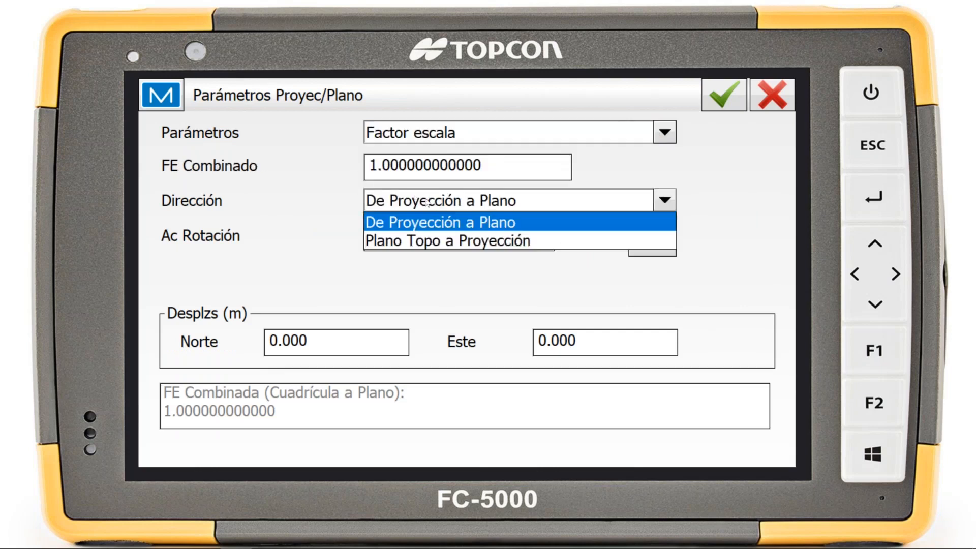
{"action": "left_click", "coordinate": [437, 244]}
{"action": "left_click", "coordinate": [457, 203]}
{"action": "left_click", "coordinate": [434, 223]}
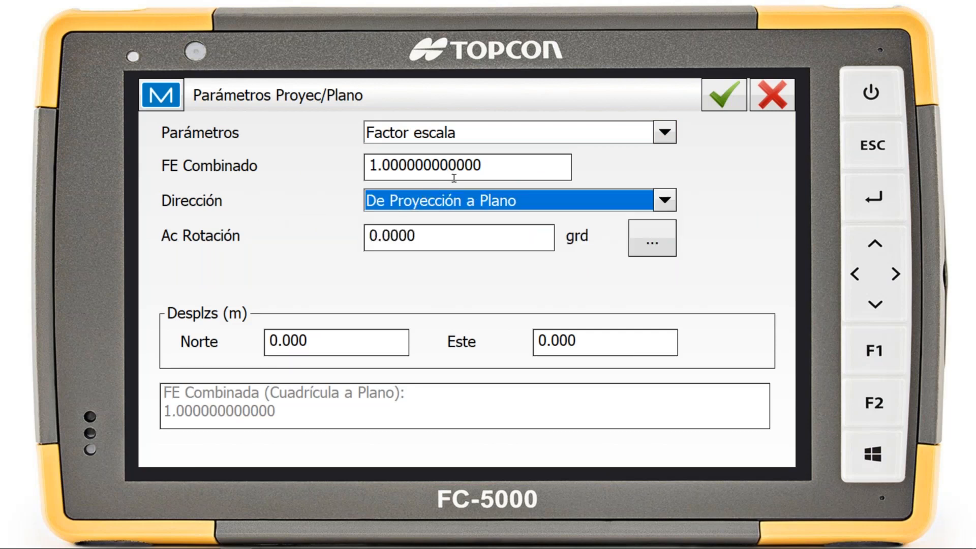
{"action": "left_click", "coordinate": [448, 204]}
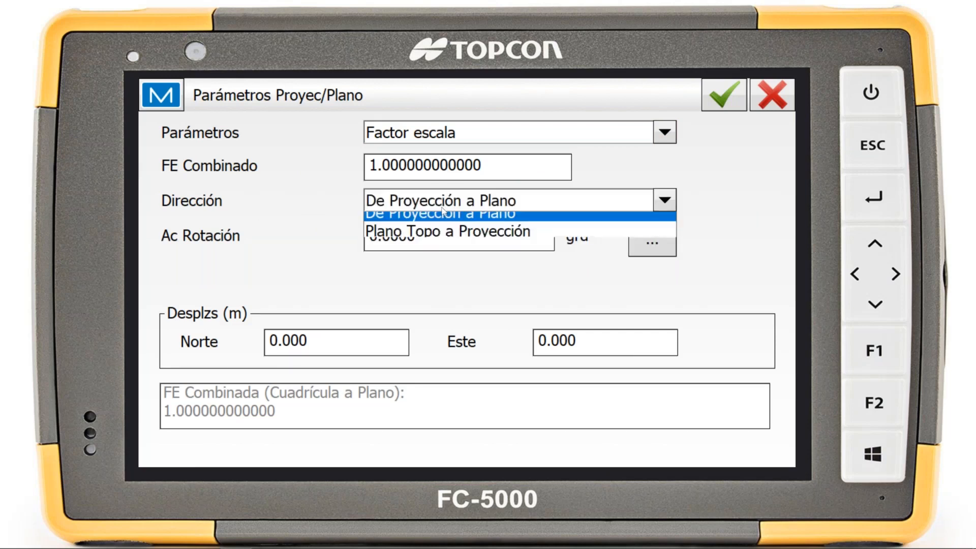
{"action": "left_click", "coordinate": [516, 171]}
Switch Parámetros to Pto Origen and choose point 102 from the point list as Punto Origen
{"action": "left_click", "coordinate": [560, 132]}
{"action": "left_click", "coordinate": [467, 188]}
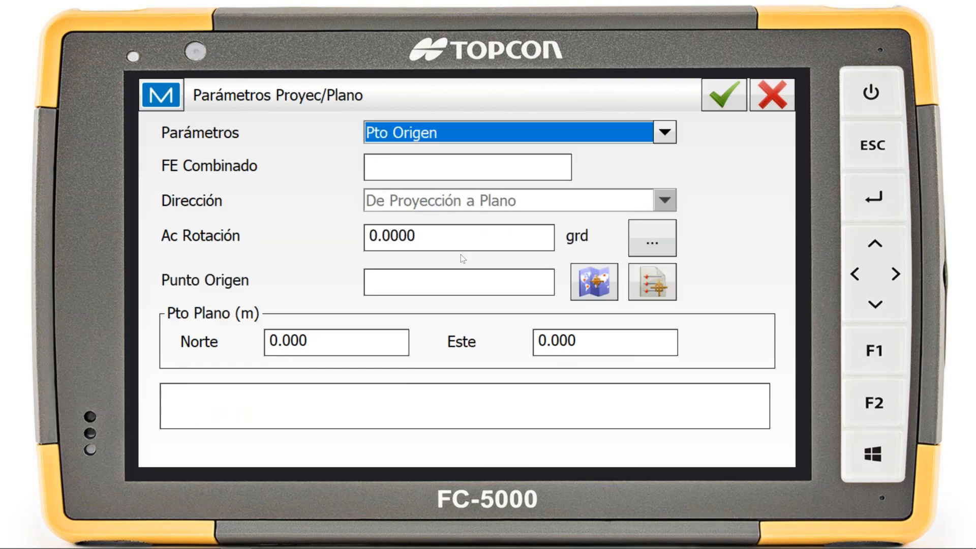
{"action": "left_click", "coordinate": [658, 294]}
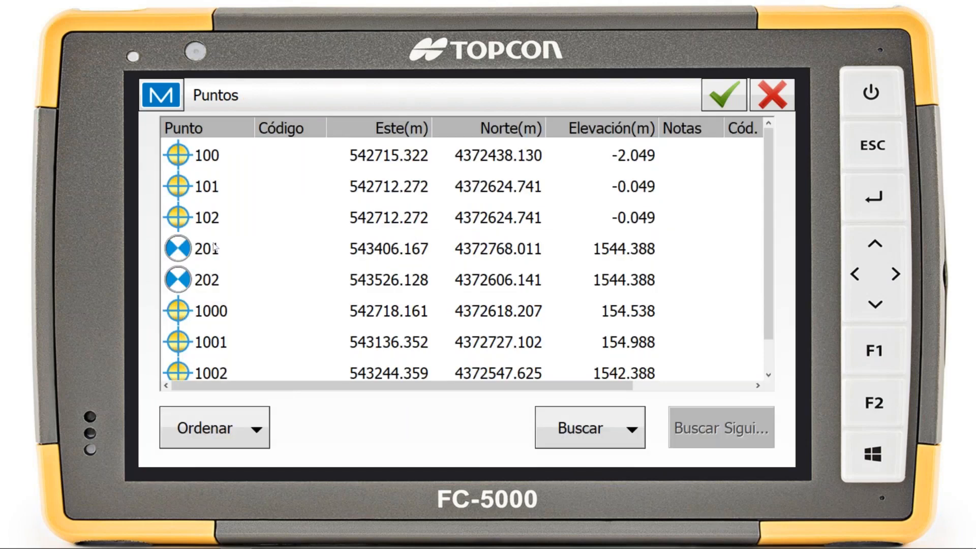
{"action": "left_click", "coordinate": [227, 219]}
{"action": "left_click", "coordinate": [743, 101]}
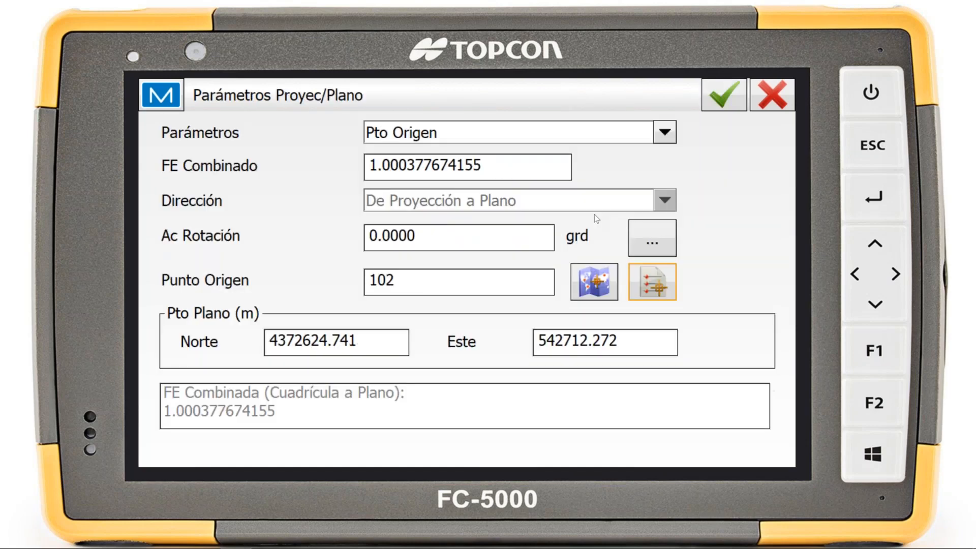
{"action": "left_click", "coordinate": [273, 419]}
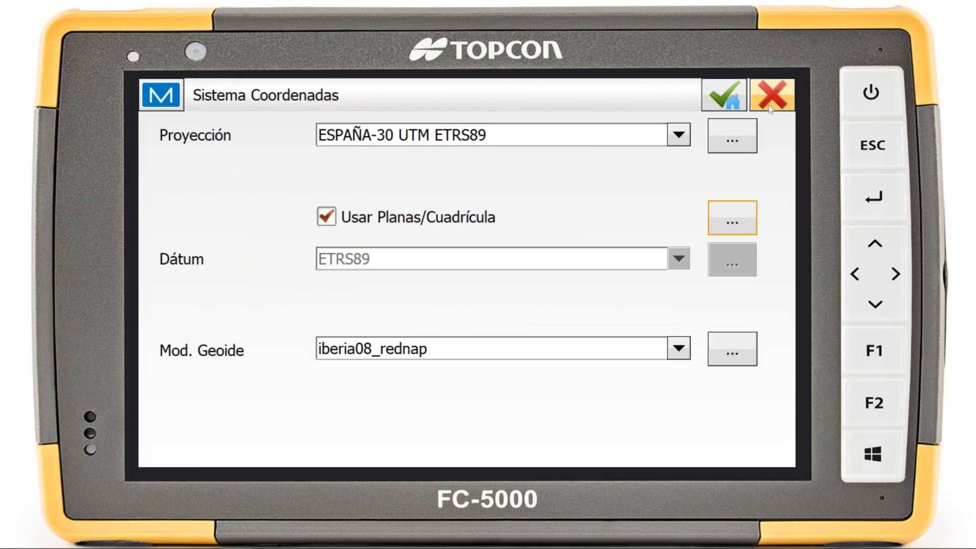
Reopen the projection/plane parameters, choose Factor escala and examine the FE Combinado field and the Dirección options
{"action": "left_click", "coordinate": [740, 218]}
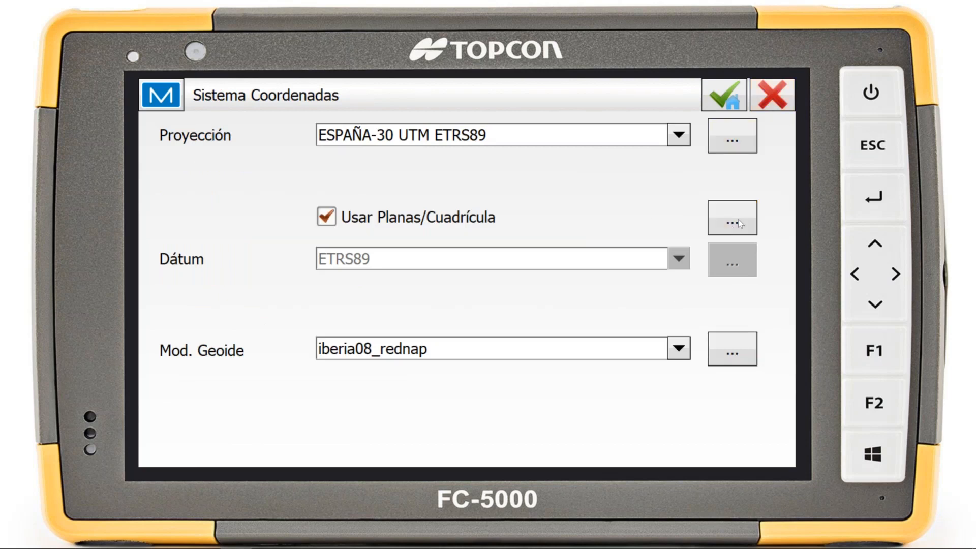
{"action": "left_click", "coordinate": [545, 133]}
{"action": "left_click", "coordinate": [544, 154]}
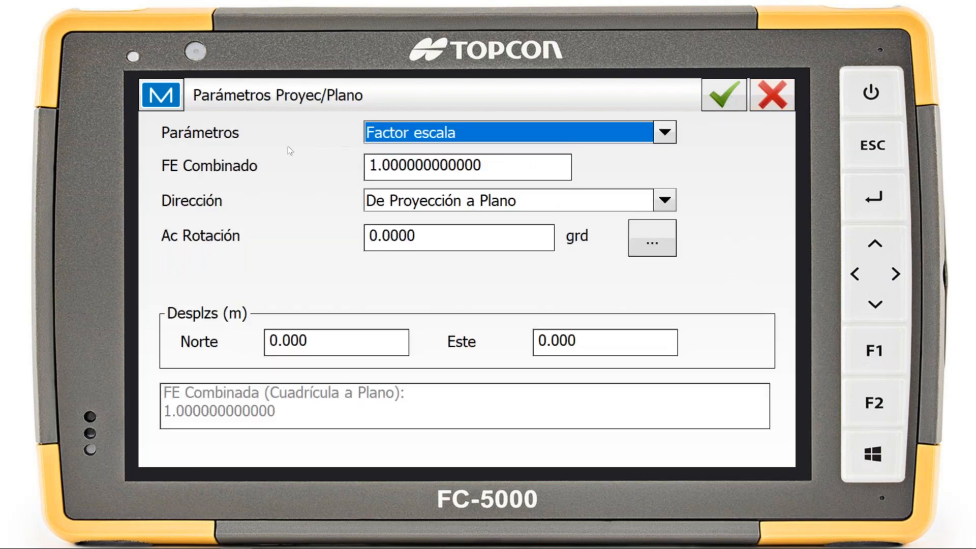
{"action": "left_click_drag", "start_coordinate": [484, 160], "coordinate": [416, 164]}
{"action": "left_click", "coordinate": [523, 200]}
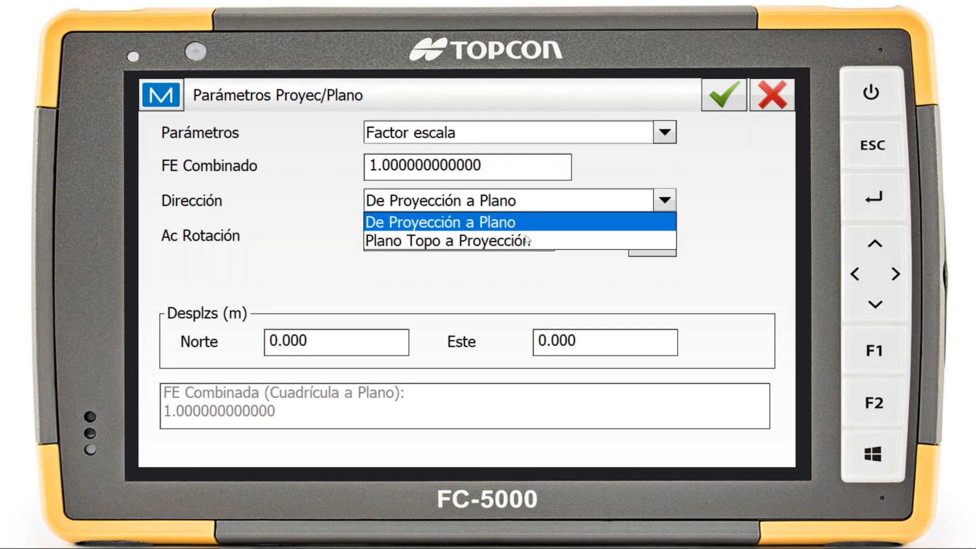
{"action": "left_click", "coordinate": [525, 272]}
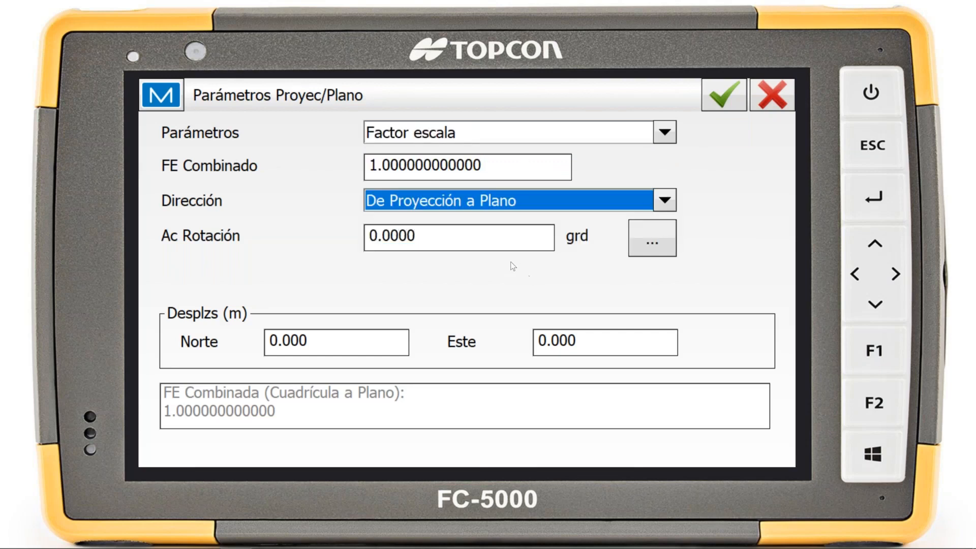
Compare the Horizonte medio del trabajo, Pto Origen and Factor escala modes, and leave the coordinate system configuration without saving
{"action": "left_click", "coordinate": [531, 133]}
{"action": "left_click", "coordinate": [535, 171]}
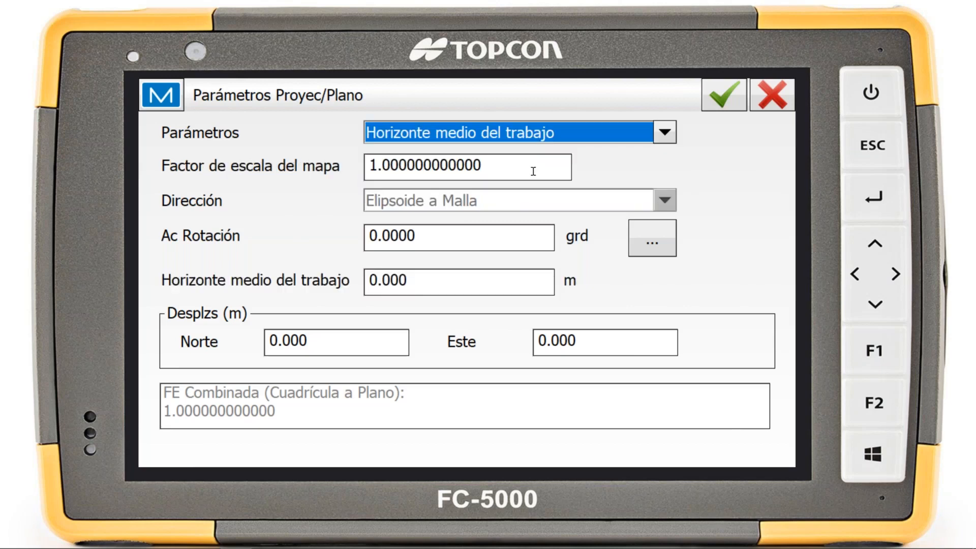
{"action": "left_click", "coordinate": [535, 135]}
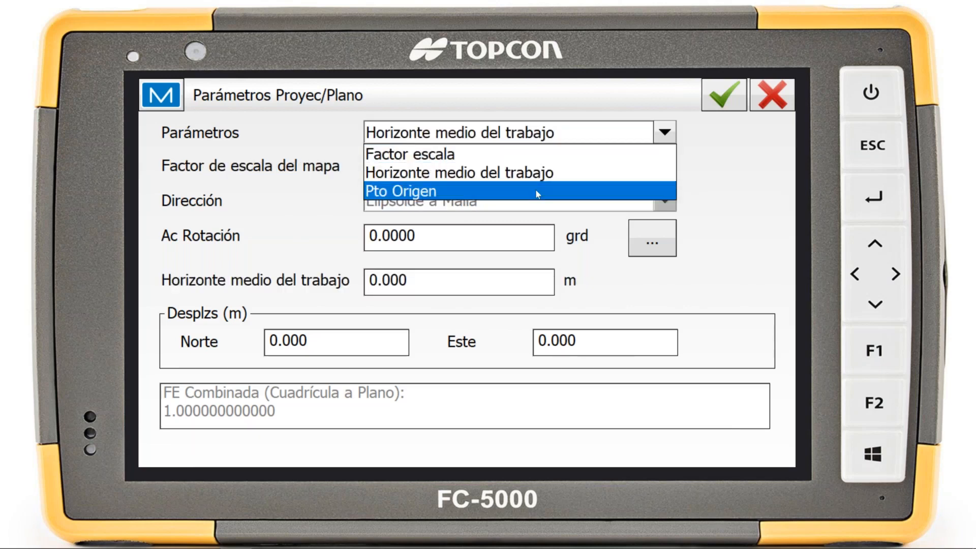
{"action": "left_click", "coordinate": [536, 192]}
{"action": "left_click", "coordinate": [551, 131]}
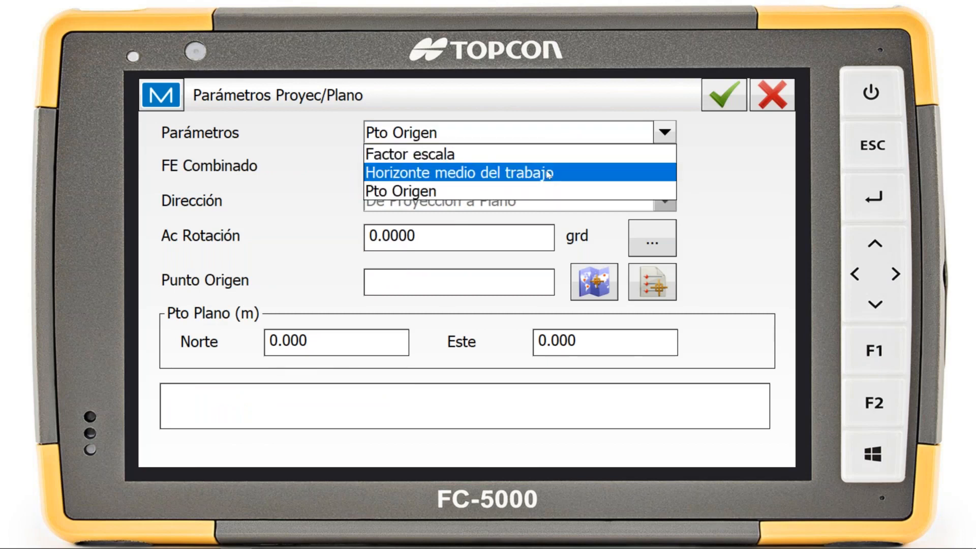
{"action": "left_click", "coordinate": [547, 173]}
{"action": "left_click", "coordinate": [552, 134]}
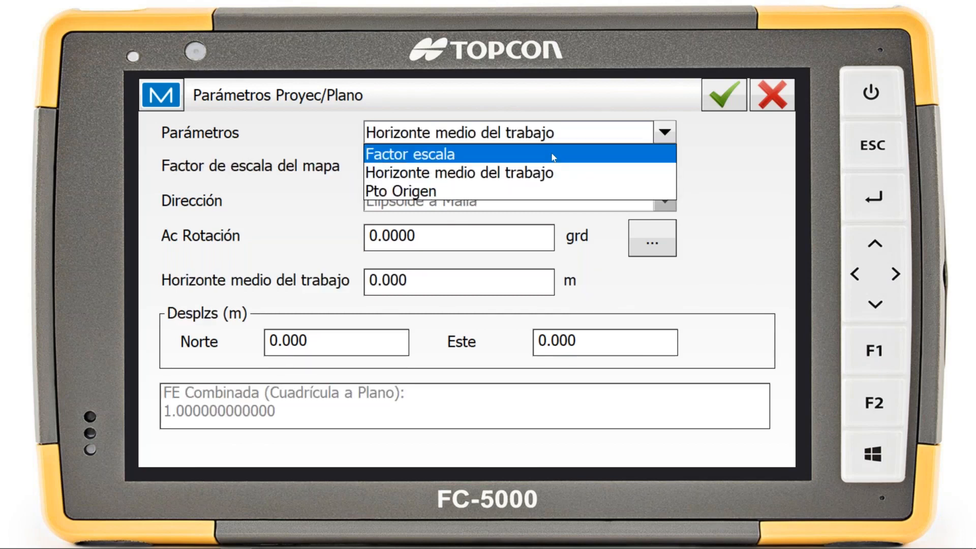
{"action": "left_click", "coordinate": [551, 155]}
{"action": "left_click", "coordinate": [772, 98]}
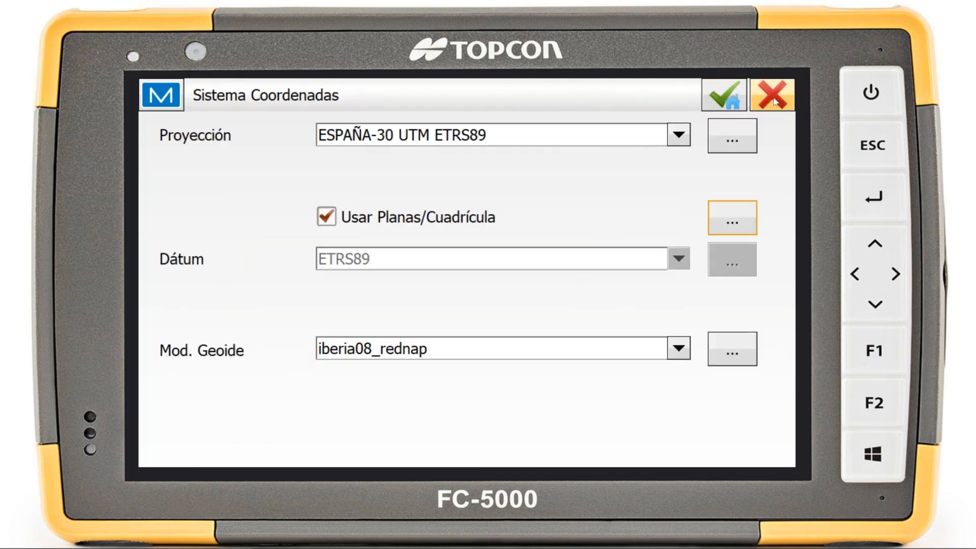
{"action": "left_click", "coordinate": [712, 207]}
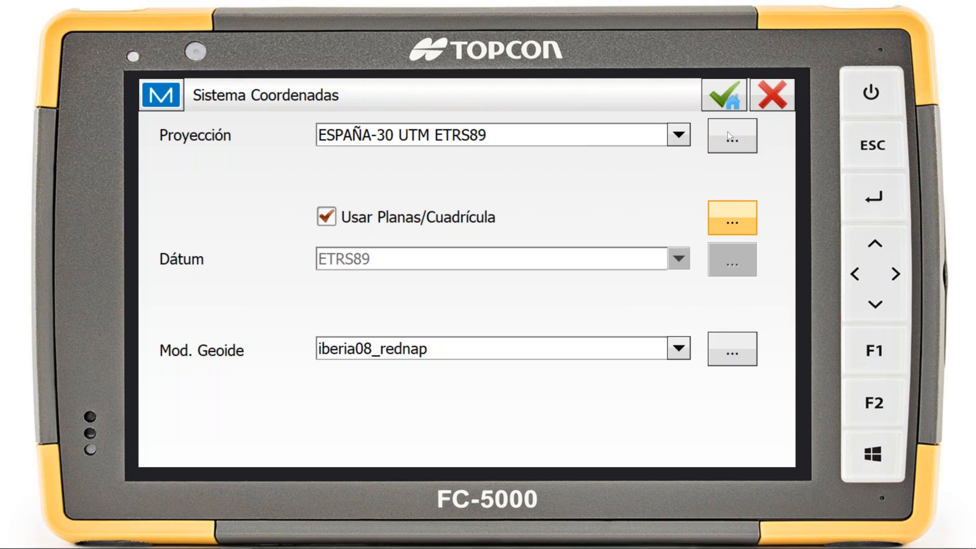
{"action": "left_click", "coordinate": [754, 91]}
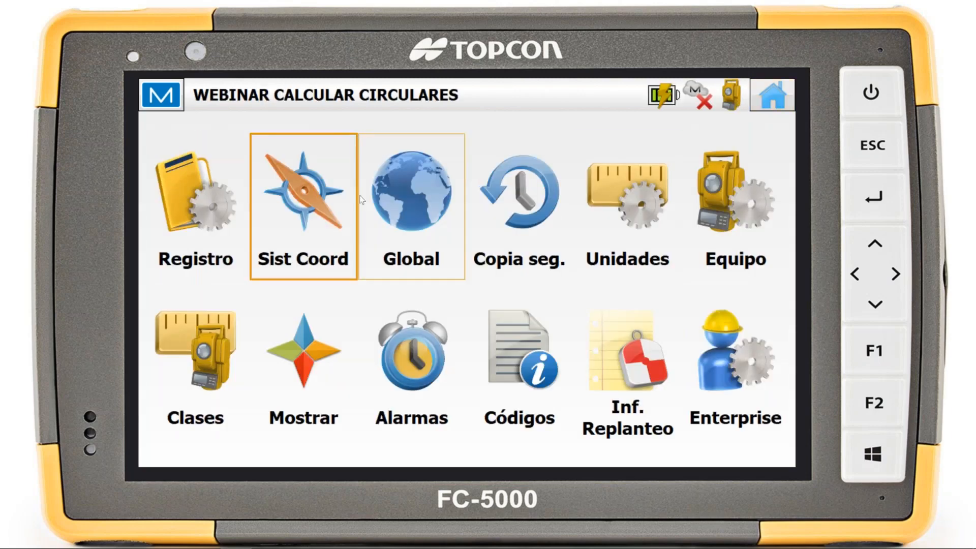
Review the Pto Origen mode of the projection/plane parameters and its point list, and leave the coordinate system configuration without saving
{"action": "left_click", "coordinate": [301, 218]}
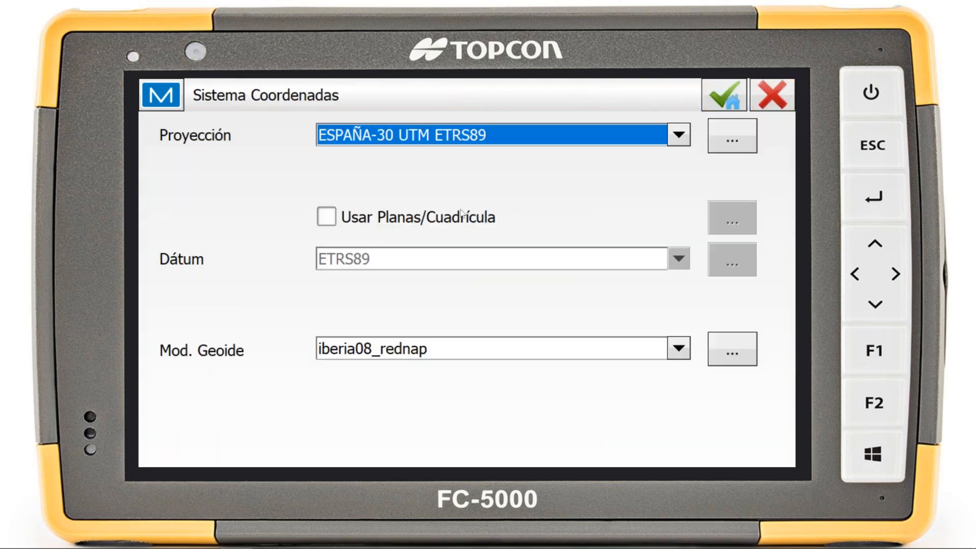
{"action": "left_click", "coordinate": [742, 223]}
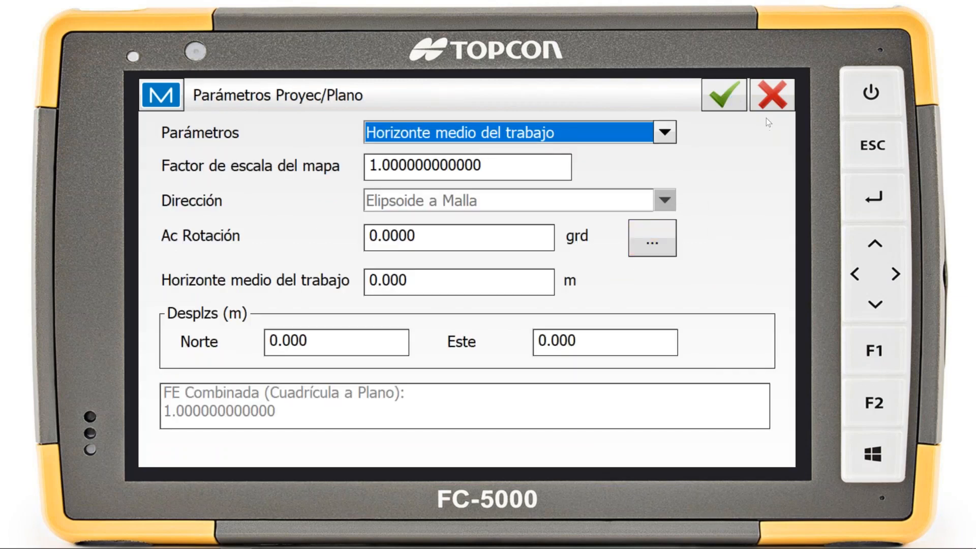
{"action": "left_click", "coordinate": [664, 132]}
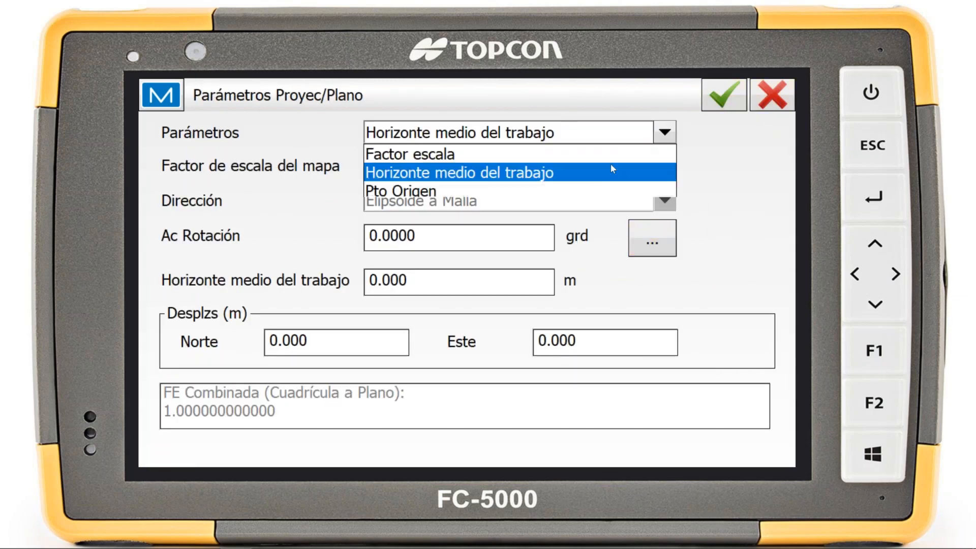
{"action": "left_click", "coordinate": [594, 188]}
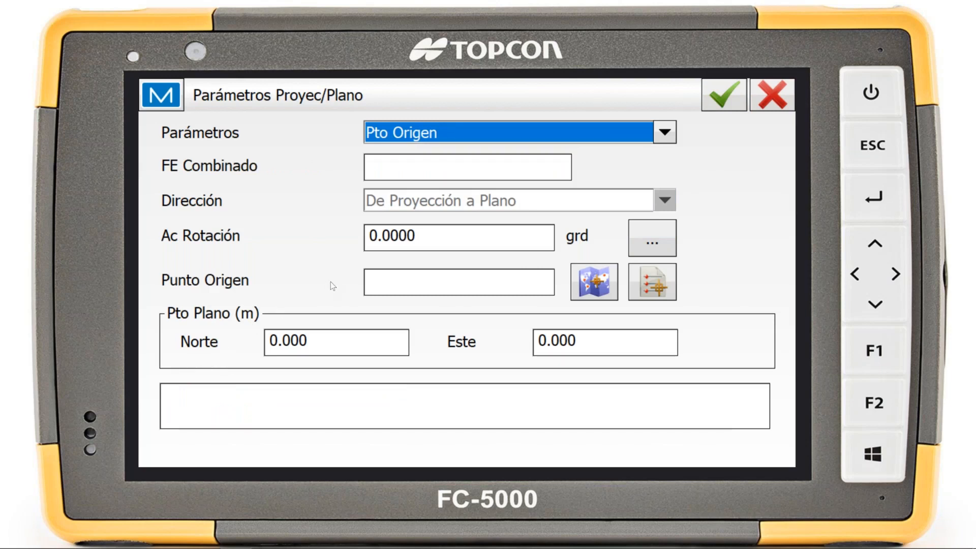
{"action": "left_click", "coordinate": [386, 167]}
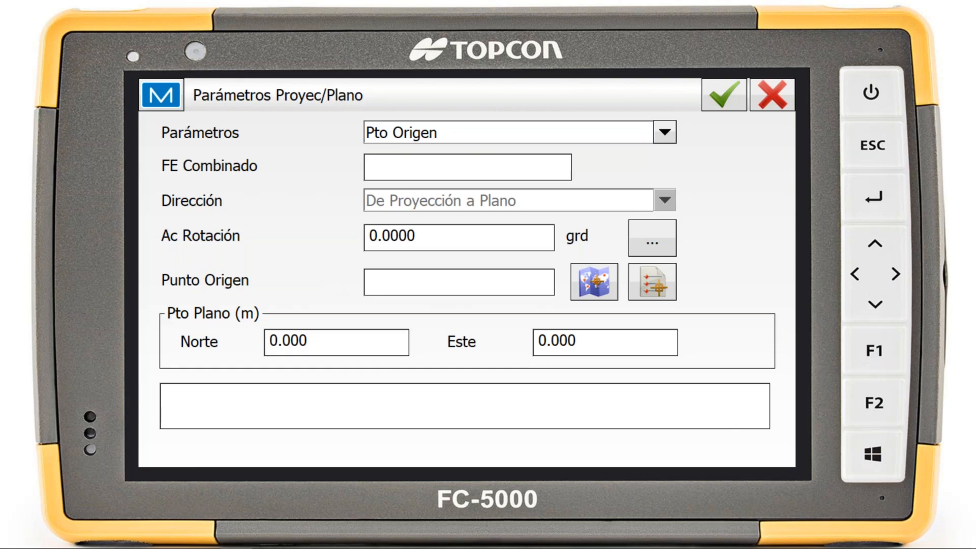
{"action": "left_click", "coordinate": [642, 281]}
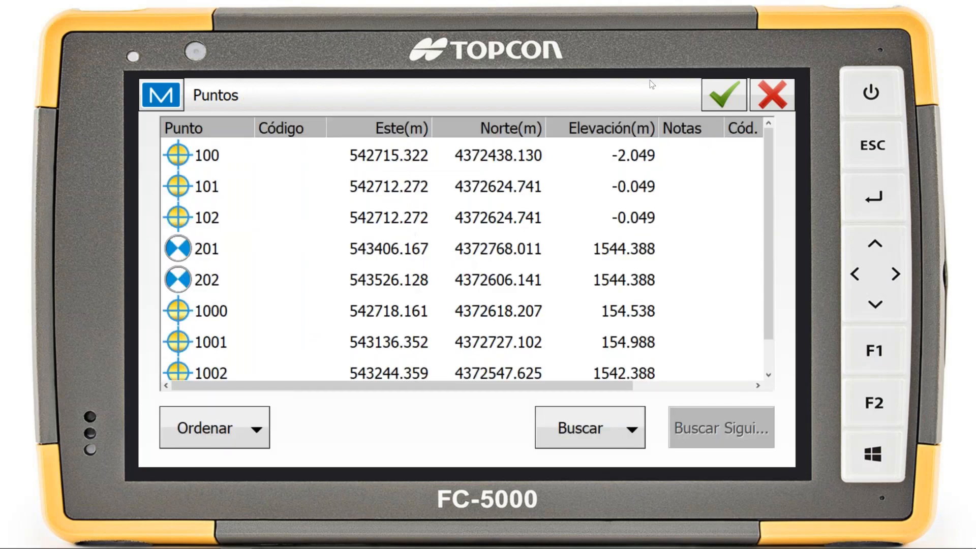
{"action": "left_click", "coordinate": [766, 105]}
{"action": "left_click", "coordinate": [767, 104]}
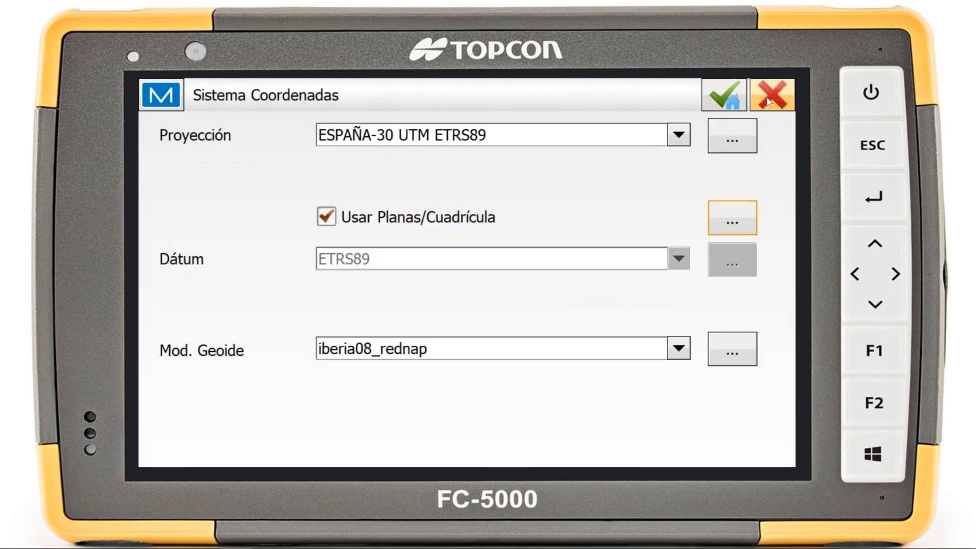
{"action": "left_click", "coordinate": [768, 99]}
{"action": "left_click", "coordinate": [316, 163]}
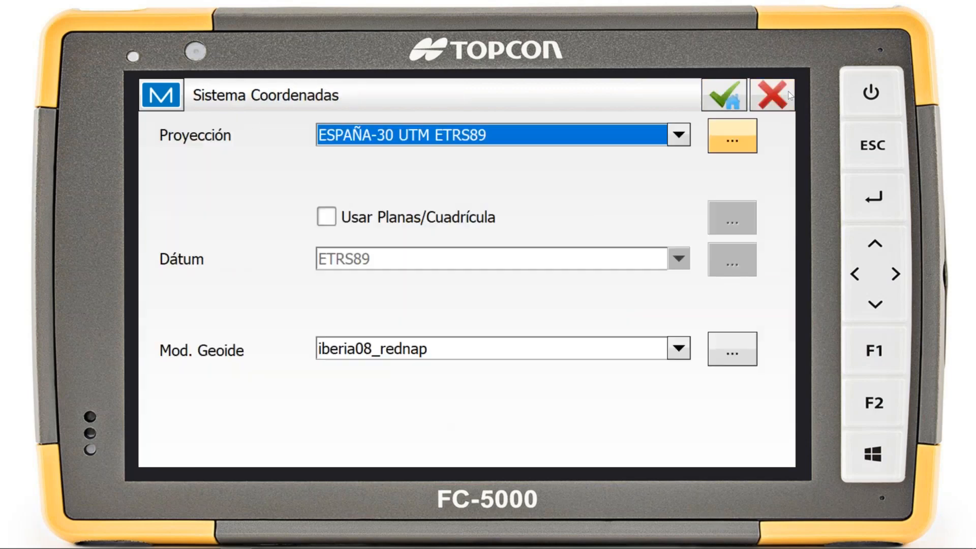
{"action": "left_click", "coordinate": [782, 100]}
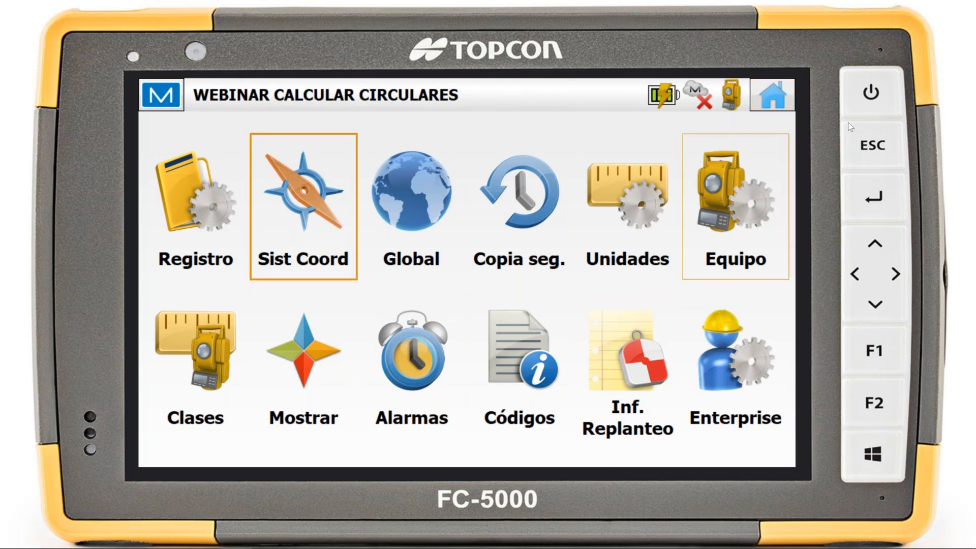
Open the options of the Monitor function among the survey functions
{"action": "left_click", "coordinate": [772, 95]}
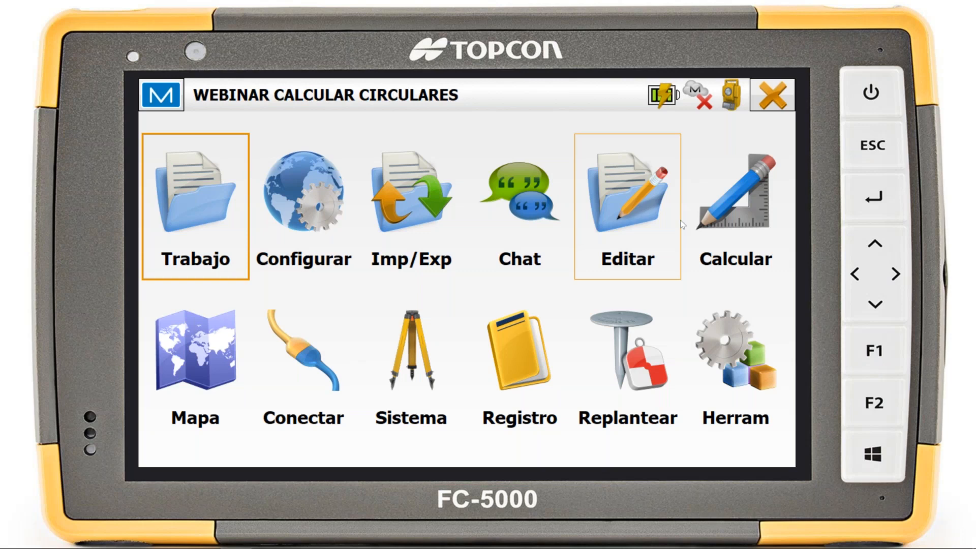
{"action": "left_click", "coordinate": [749, 212]}
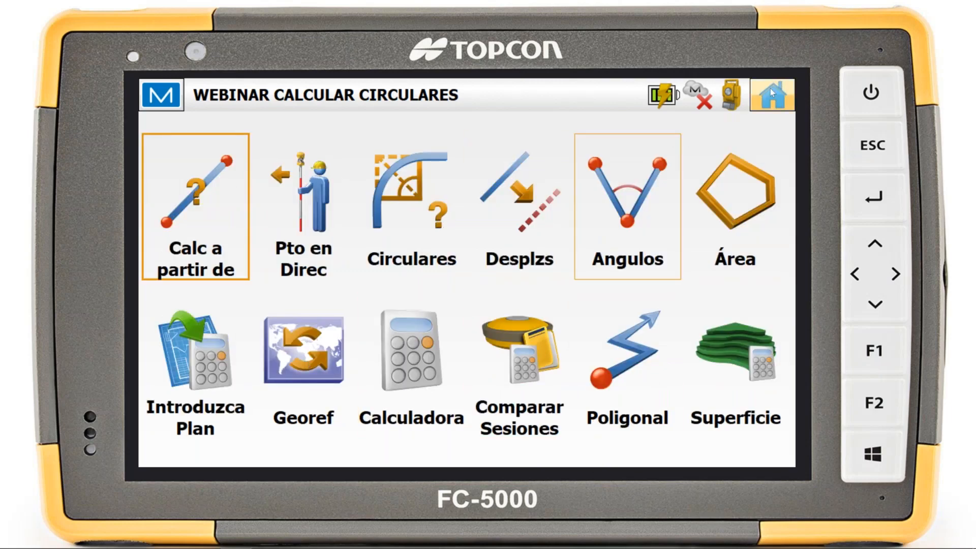
{"action": "left_click", "coordinate": [770, 105]}
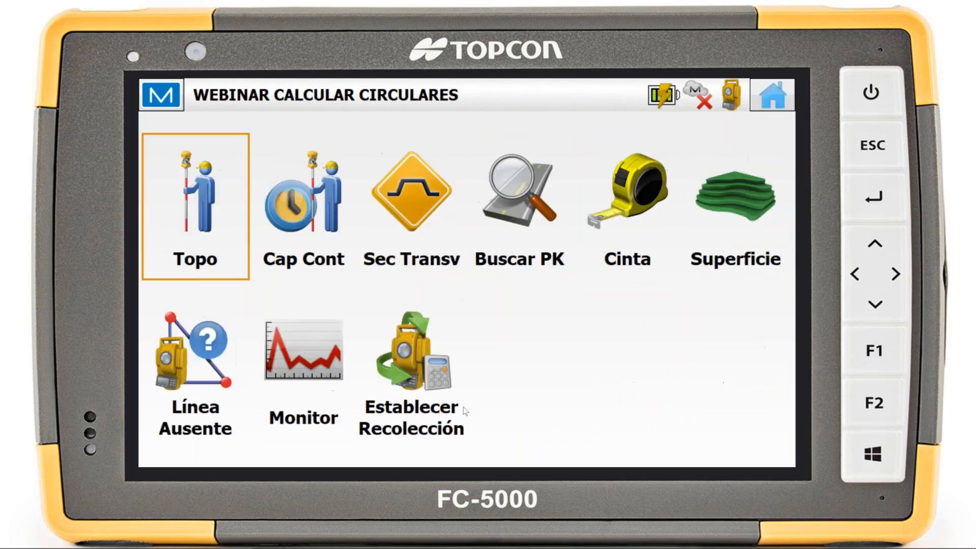
{"action": "left_click", "coordinate": [316, 388]}
{"action": "left_click", "coordinate": [161, 94]}
{"action": "left_click", "coordinate": [184, 162]}
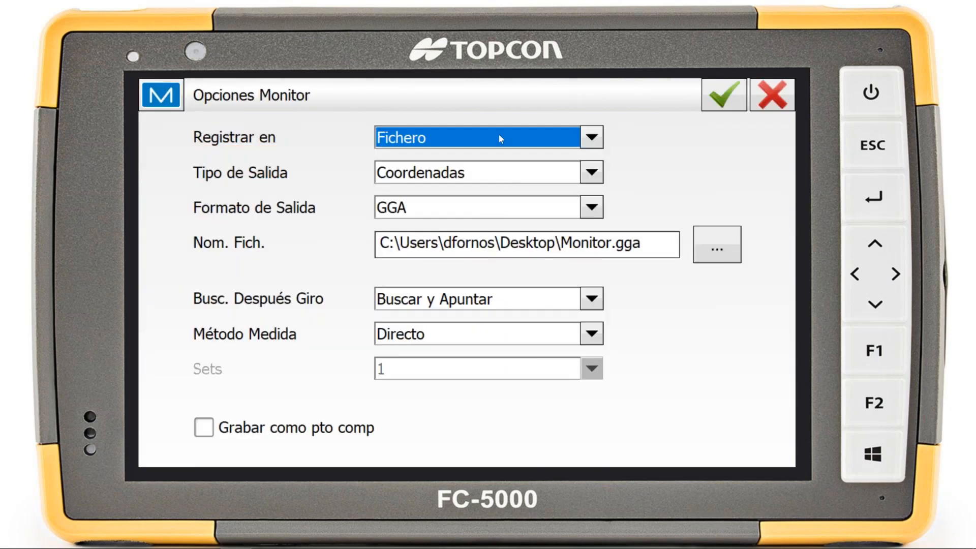
Set Registrar en to COM and compare the Formato de Salida choices for Datos Brutos and Coordenadas
{"action": "left_click", "coordinate": [498, 133]}
{"action": "left_click", "coordinate": [472, 200]}
{"action": "left_click", "coordinate": [488, 172]}
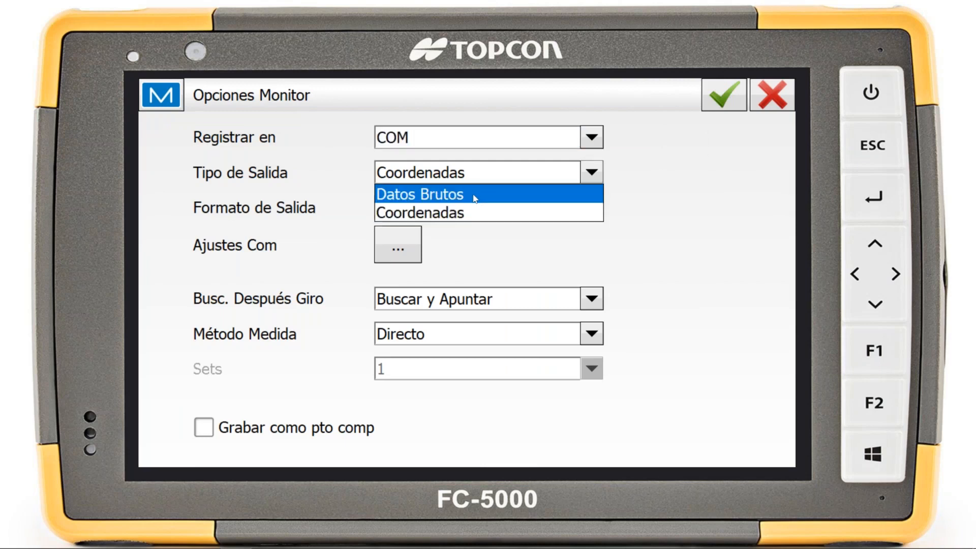
{"action": "left_click", "coordinate": [475, 190]}
{"action": "left_click", "coordinate": [473, 206]}
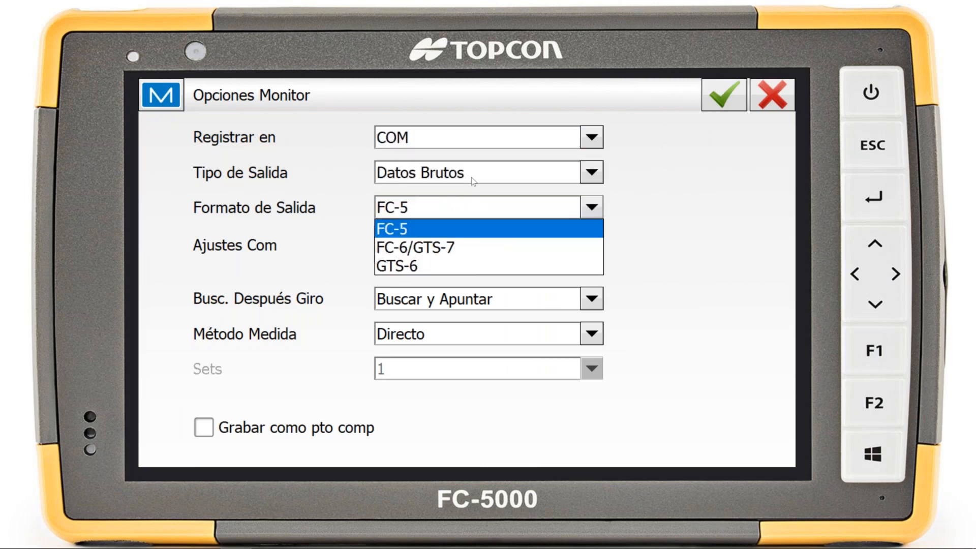
{"action": "left_click", "coordinate": [452, 209]}
{"action": "left_click", "coordinate": [455, 178]}
{"action": "left_click", "coordinate": [454, 212]}
{"action": "left_click", "coordinate": [453, 209]}
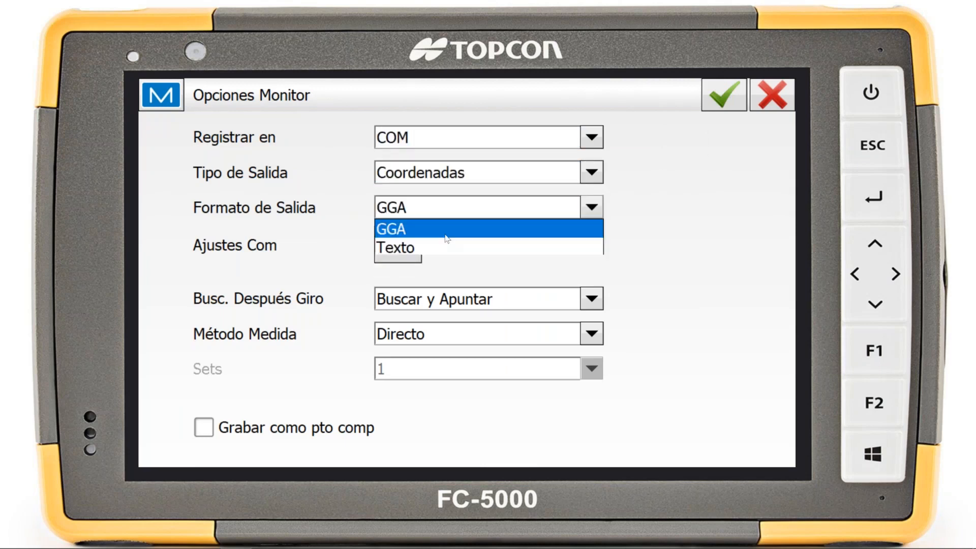
{"action": "left_click", "coordinate": [681, 202]}
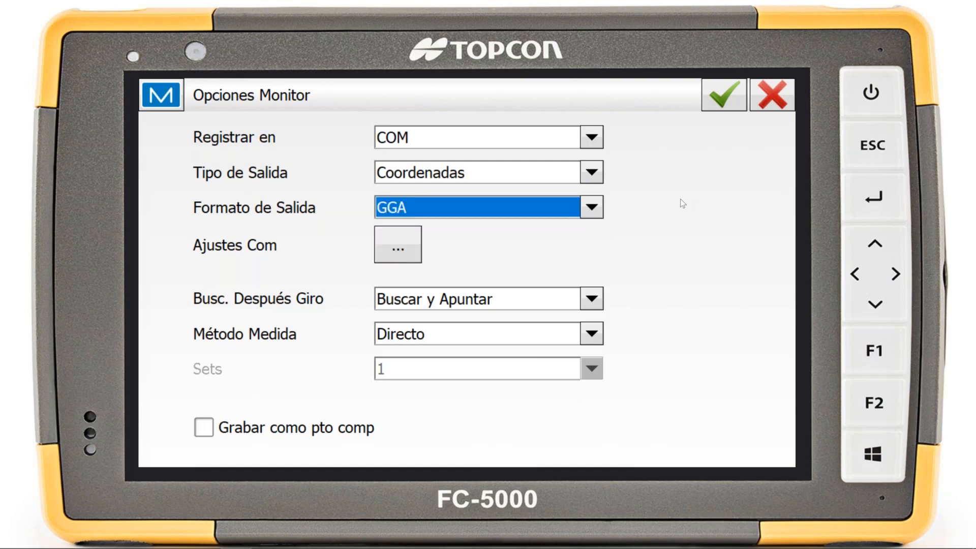
Check the Puerto choices in the Monitor's COM settings and leave them without saving
{"action": "left_click", "coordinate": [388, 257]}
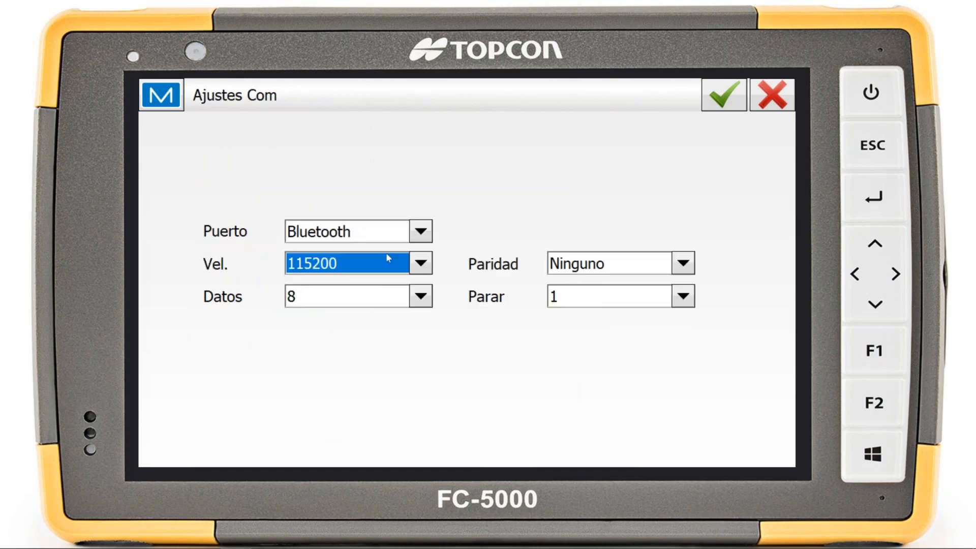
{"action": "left_click", "coordinate": [311, 231]}
{"action": "left_click", "coordinate": [334, 252]}
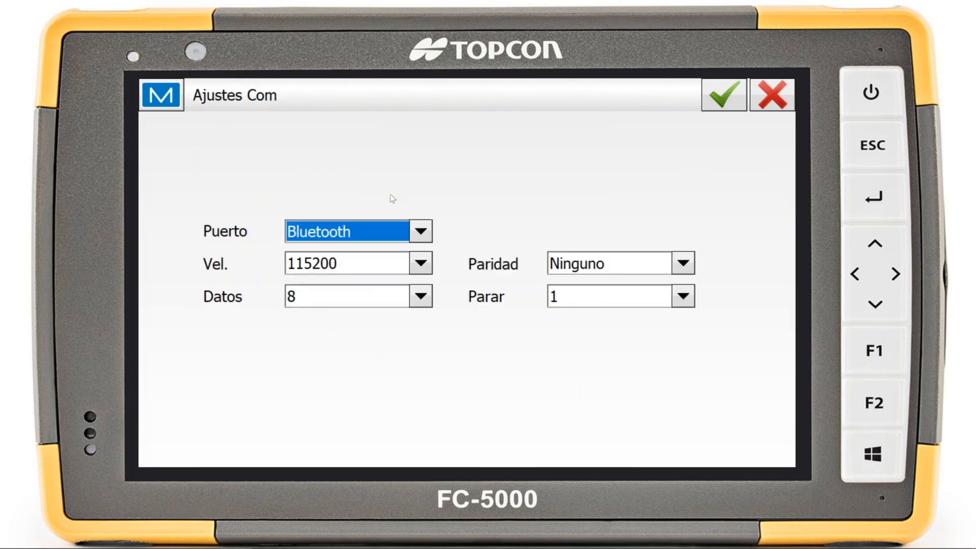
{"action": "left_click", "coordinate": [769, 103]}
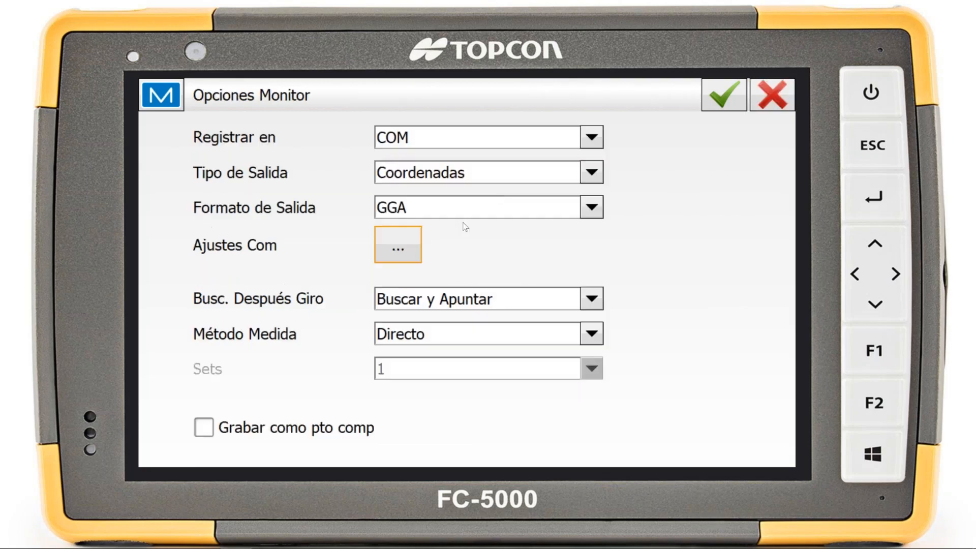
Try Datos Brutos output over COM in GTS-6 and FC-6/GTS-7 formats, and leave the Monitor options without saving
{"action": "left_click", "coordinate": [462, 143]}
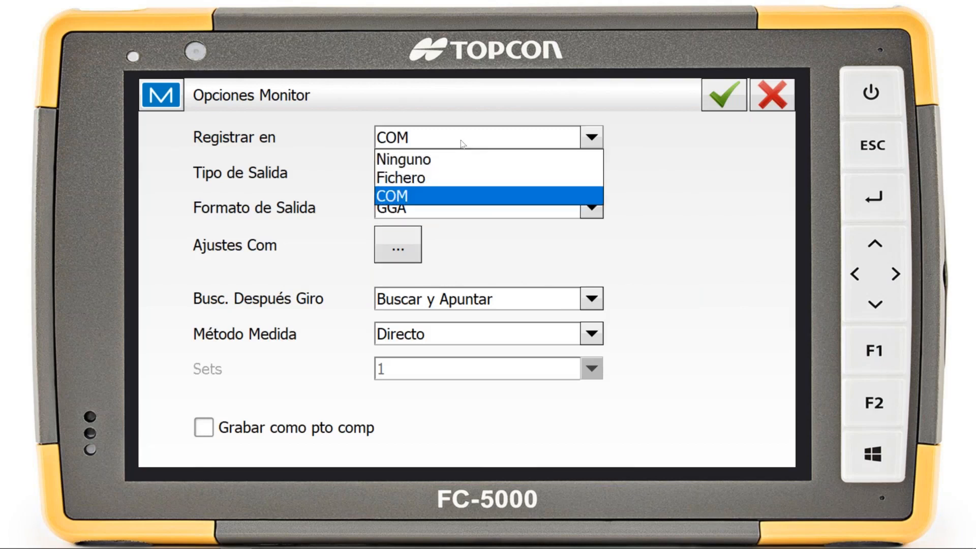
{"action": "left_click", "coordinate": [486, 194]}
{"action": "left_click", "coordinate": [486, 181]}
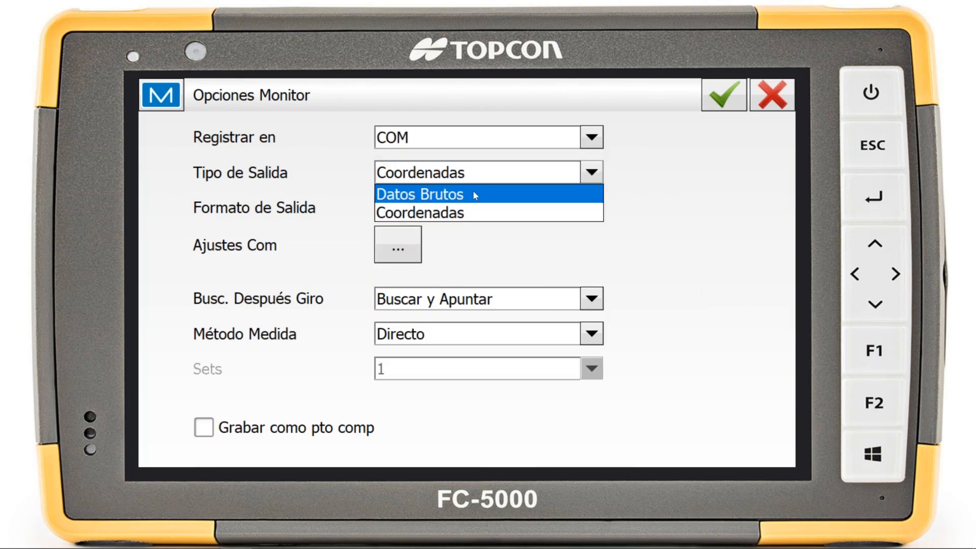
{"action": "left_click", "coordinate": [473, 193]}
{"action": "left_click", "coordinate": [475, 210]}
{"action": "left_click", "coordinate": [468, 265]}
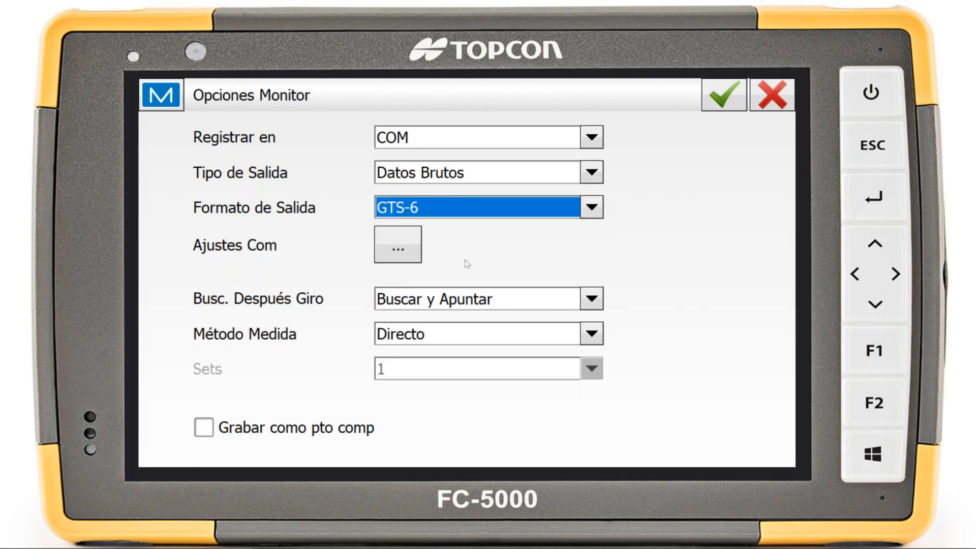
{"action": "left_click", "coordinate": [591, 207]}
{"action": "left_click", "coordinate": [533, 229]}
{"action": "key", "text": "Up"}
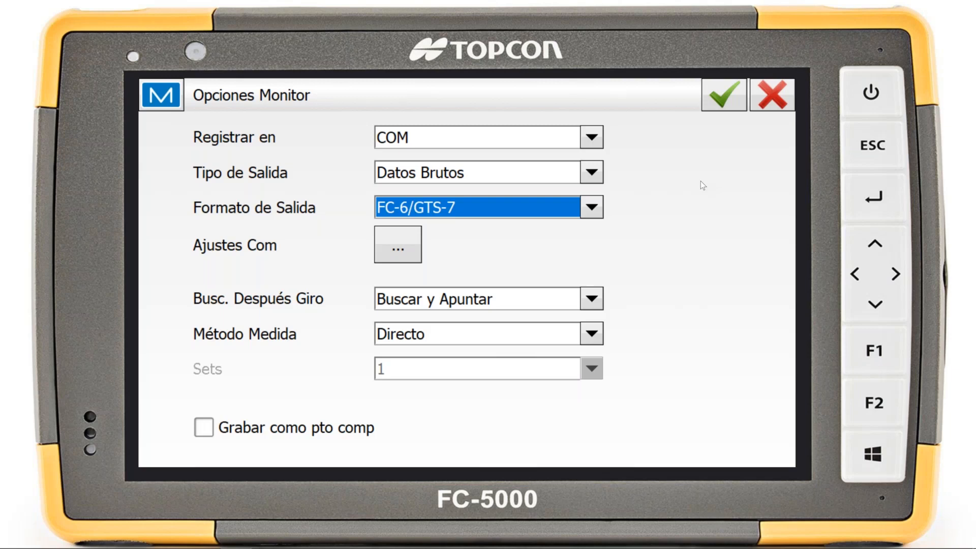
{"action": "left_click", "coordinate": [771, 100]}
{"action": "left_click", "coordinate": [768, 95]}
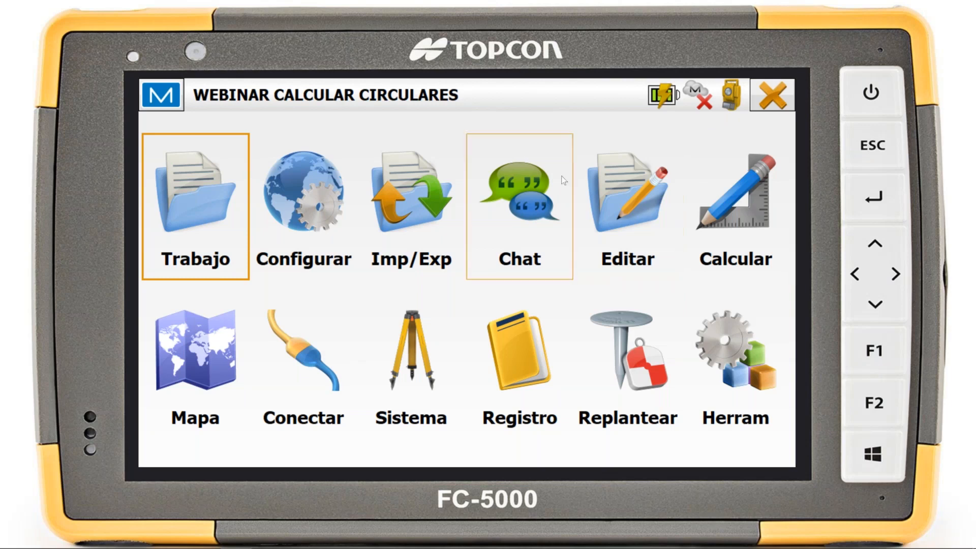
View the job's point list and return to the edit functions
{"action": "left_click", "coordinate": [643, 209]}
{"action": "left_click", "coordinate": [248, 253]}
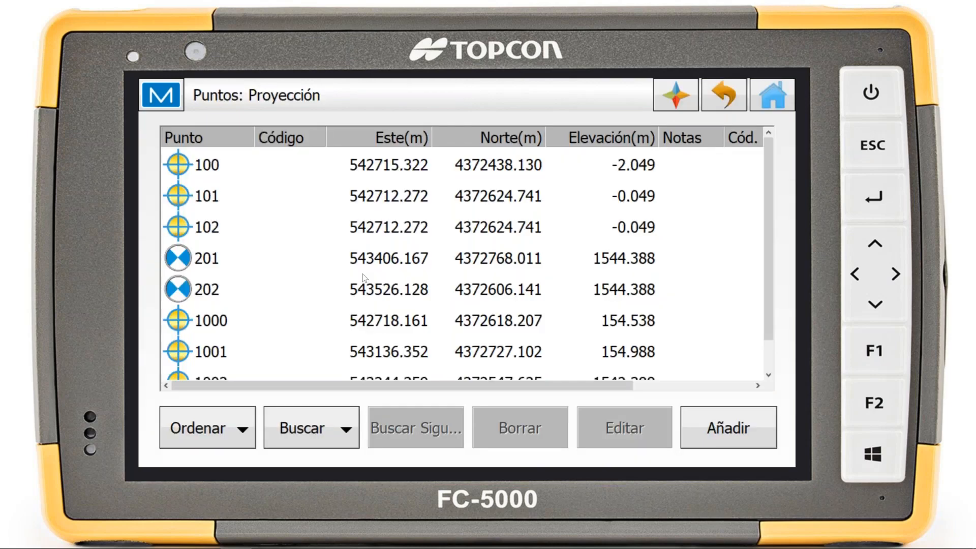
{"action": "left_click", "coordinate": [720, 102]}
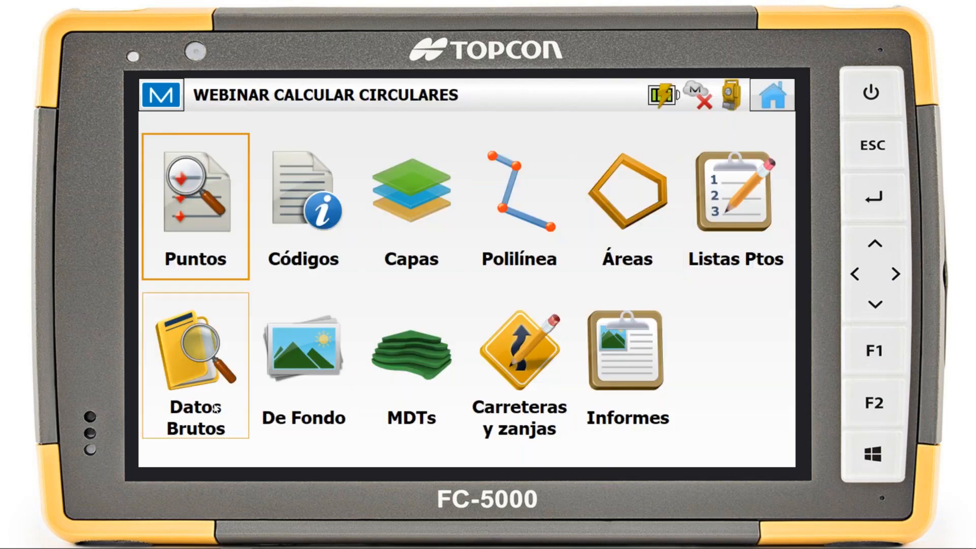
Browse the job's raw data, examining the backsight and point 201 records and the ones further down
{"action": "left_click", "coordinate": [196, 349]}
{"action": "left_click", "coordinate": [464, 206]}
{"action": "left_click", "coordinate": [467, 235]}
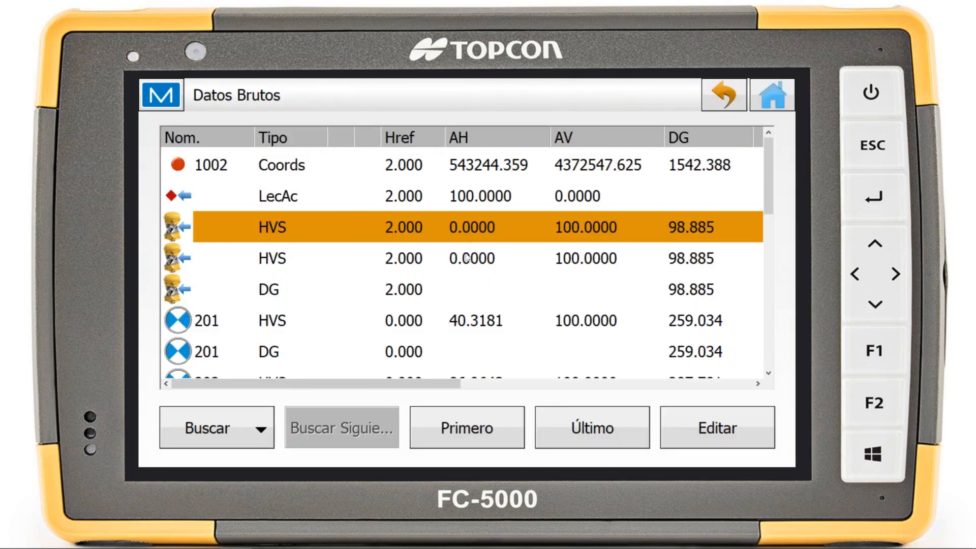
{"action": "left_click", "coordinate": [465, 259]}
{"action": "left_click", "coordinate": [464, 287]}
{"action": "left_click", "coordinate": [460, 319]}
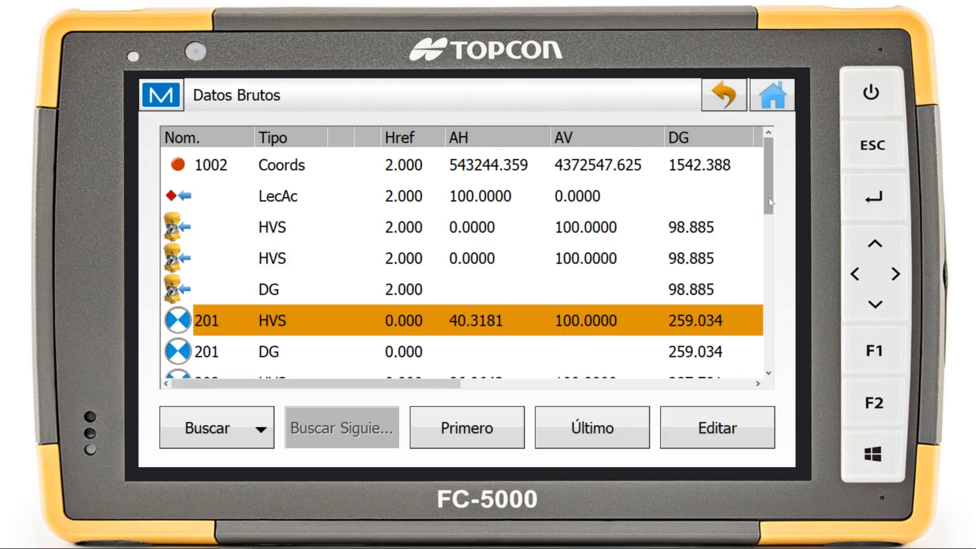
{"action": "left_click_drag", "start_coordinate": [769, 197], "coordinate": [769, 230]}
{"action": "left_click", "coordinate": [572, 262]}
Open the HVS raw data record of point 202, examine its measurement data and close the raw data list
{"action": "double_click", "coordinate": [562, 298]}
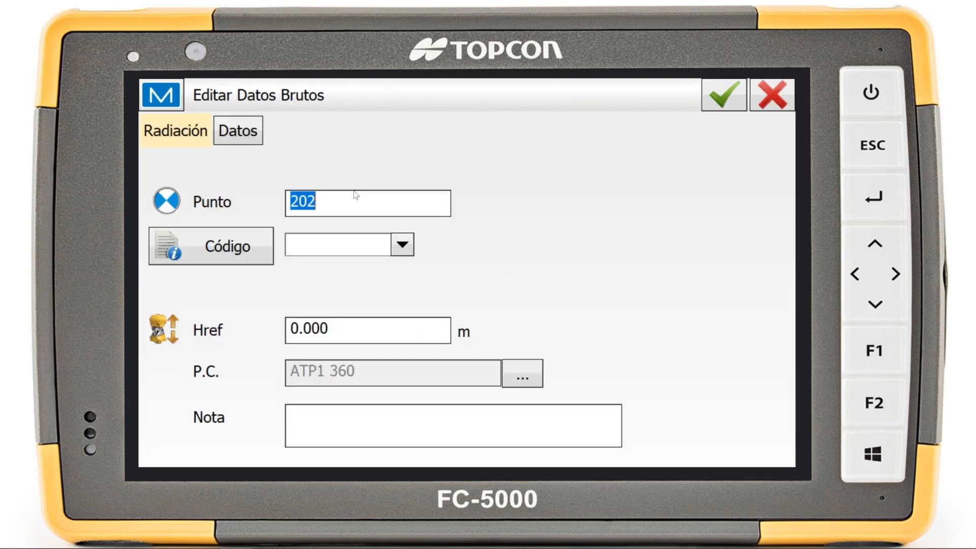
{"action": "left_click", "coordinate": [248, 139]}
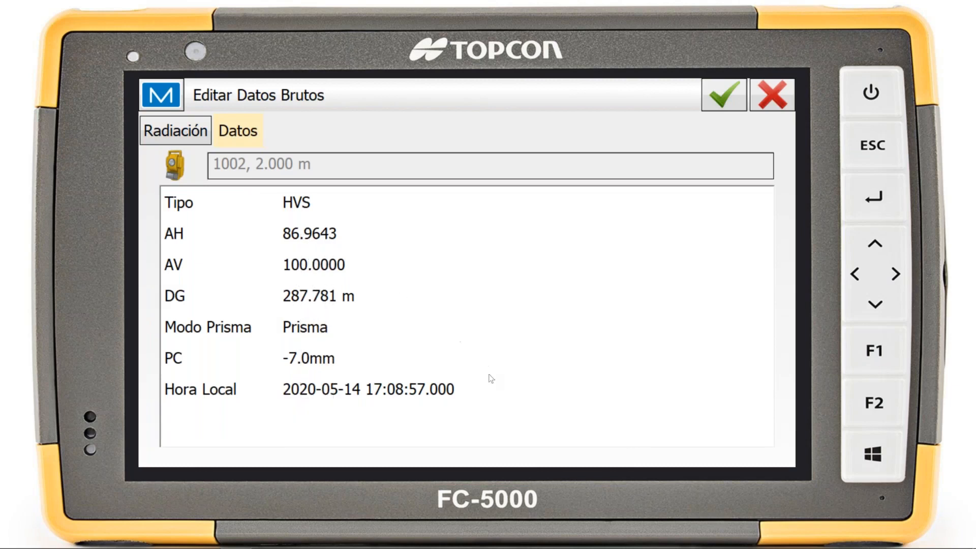
{"action": "left_click_drag", "start_coordinate": [476, 406], "coordinate": [264, 200]}
{"action": "left_click", "coordinate": [769, 103]}
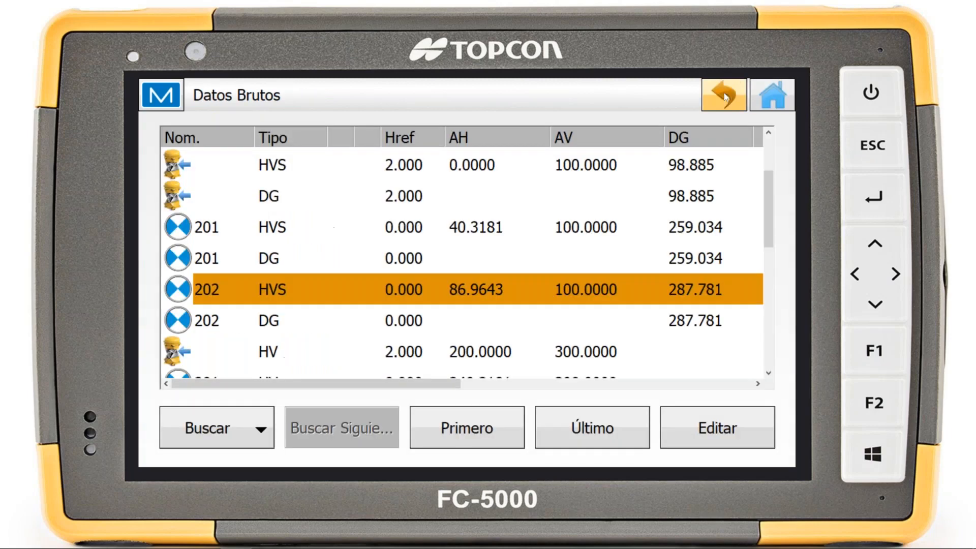
{"action": "left_click", "coordinate": [725, 97]}
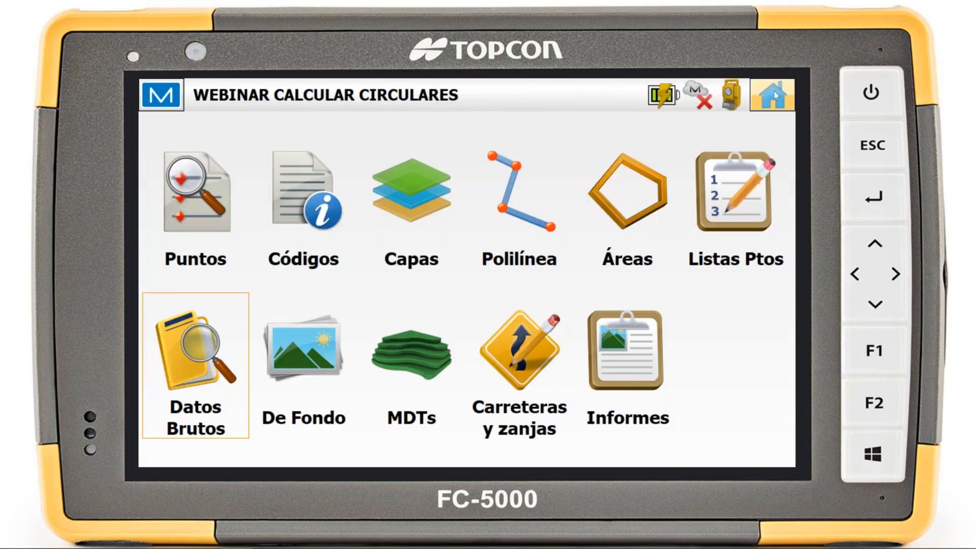
Disconnect the simulated total station and connect to the GNSS simulator instead
{"action": "left_click", "coordinate": [761, 97]}
{"action": "left_click", "coordinate": [305, 348]}
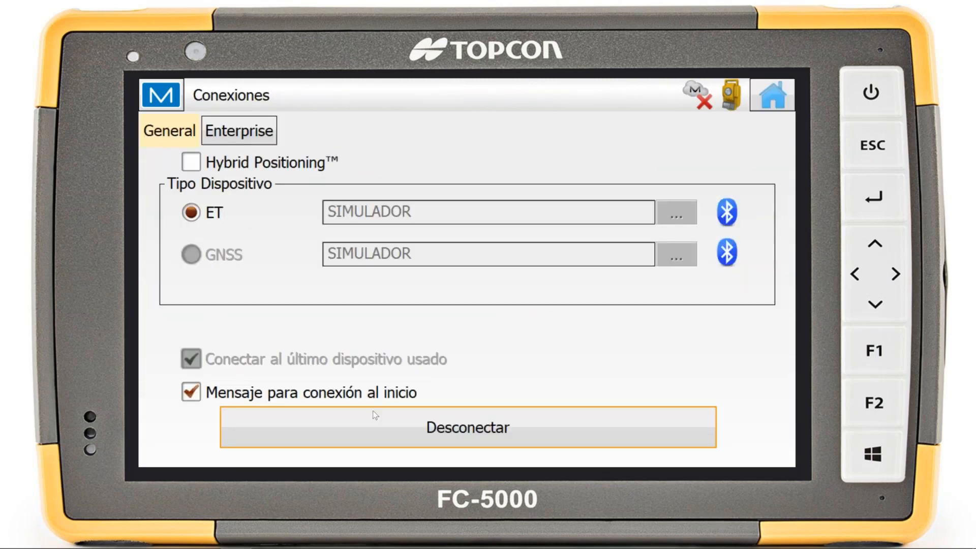
{"action": "left_click", "coordinate": [316, 427]}
{"action": "left_click", "coordinate": [191, 254]}
{"action": "left_click", "coordinate": [376, 437]}
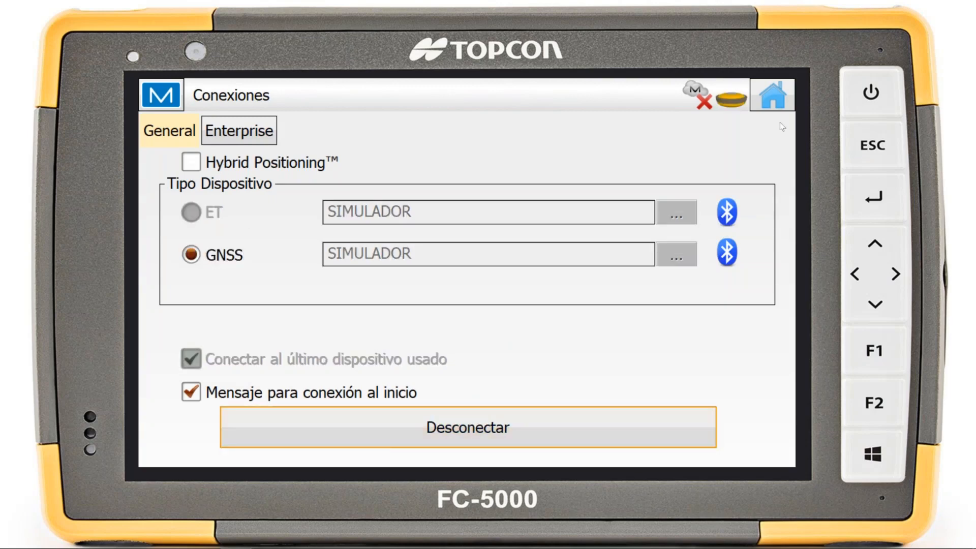
Fix the GNSS simulator's position on the survey map between points 1001 and 202 and record a topo point there
{"action": "left_click", "coordinate": [784, 93]}
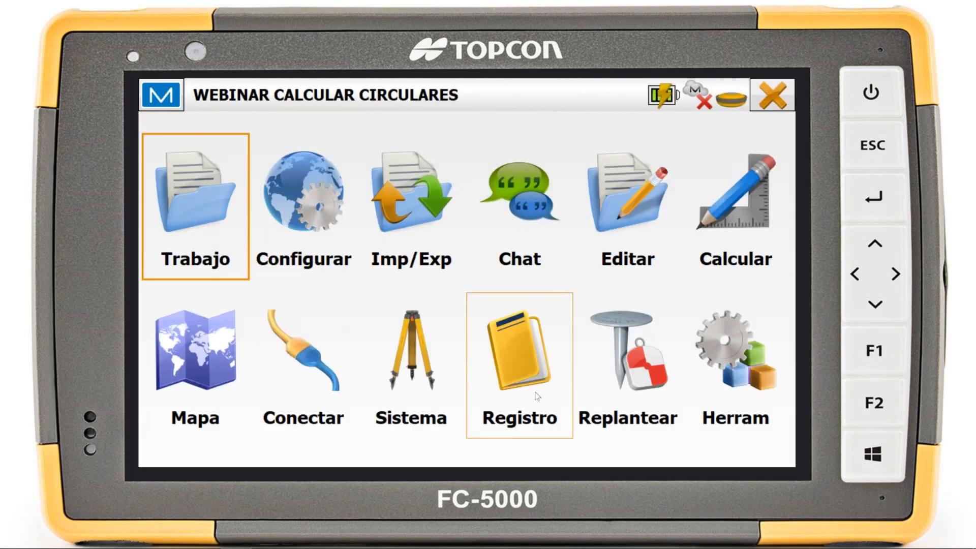
{"action": "left_click", "coordinate": [518, 351]}
{"action": "left_click", "coordinate": [215, 212]}
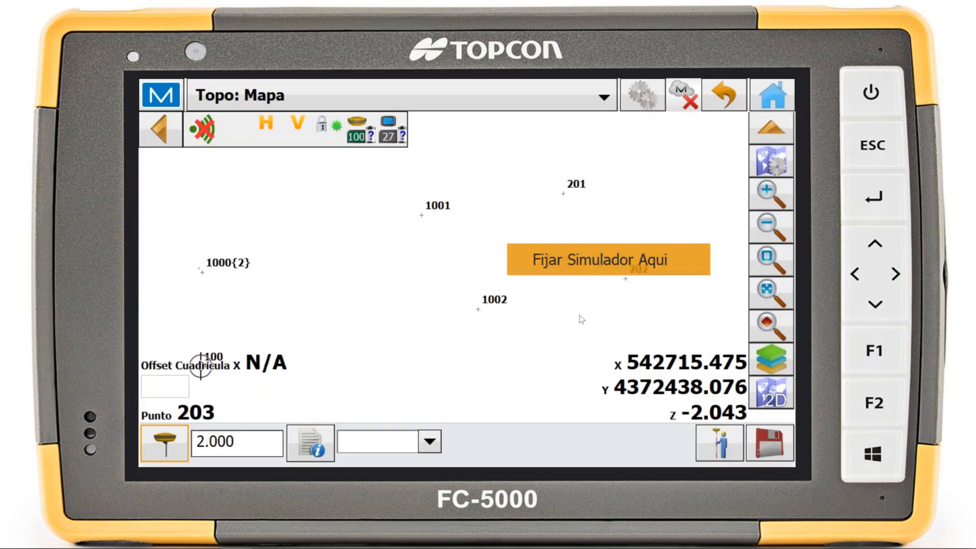
{"action": "left_click", "coordinate": [719, 443]}
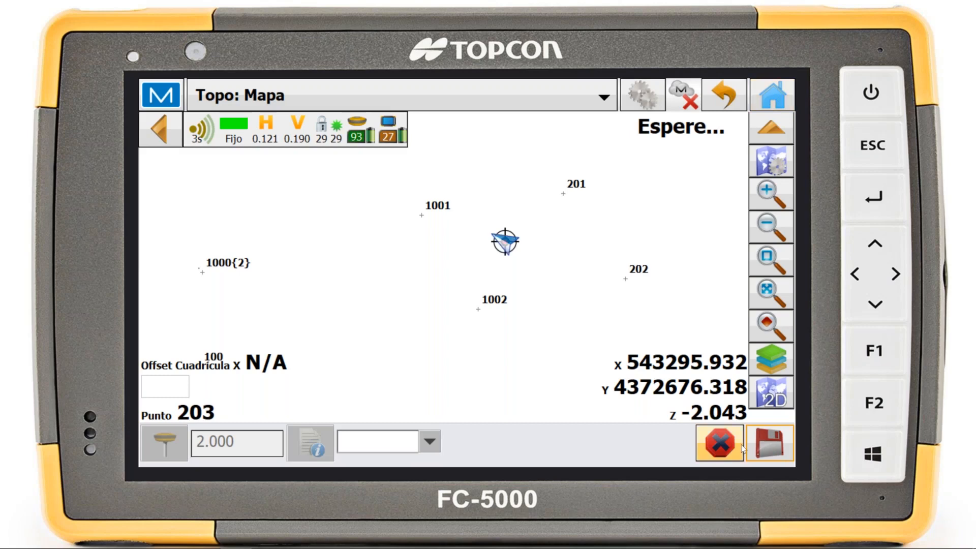
{"action": "left_click", "coordinate": [774, 94]}
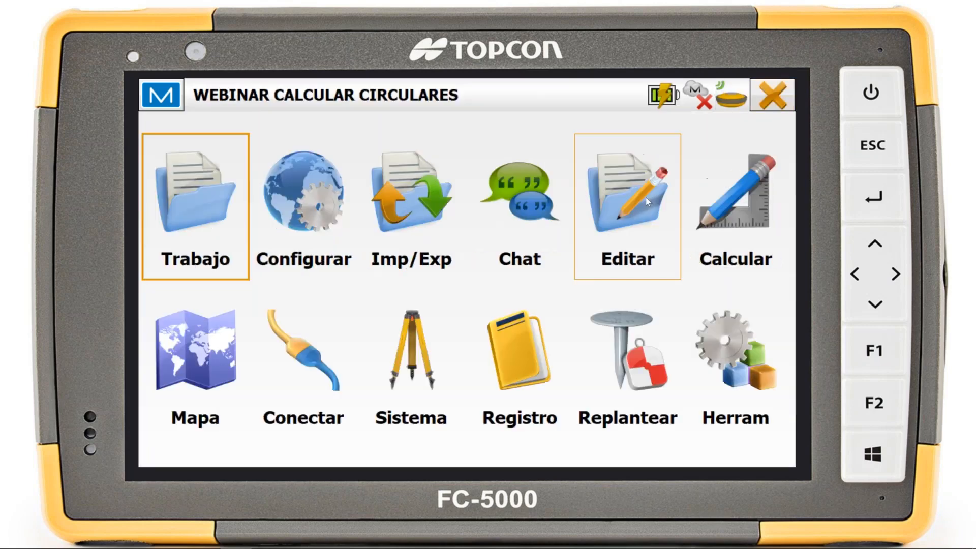
Open the Topo raw data record of point 203, examine its GNSS measurement data and return to the main menu
{"action": "left_click", "coordinate": [646, 197]}
{"action": "left_click", "coordinate": [229, 401]}
{"action": "left_click", "coordinate": [429, 230]}
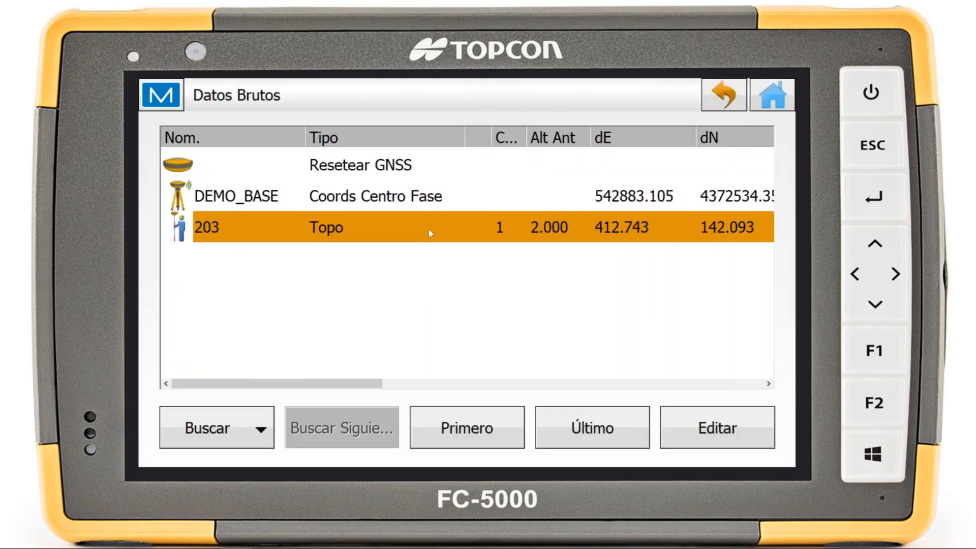
{"action": "double_click", "coordinate": [425, 219]}
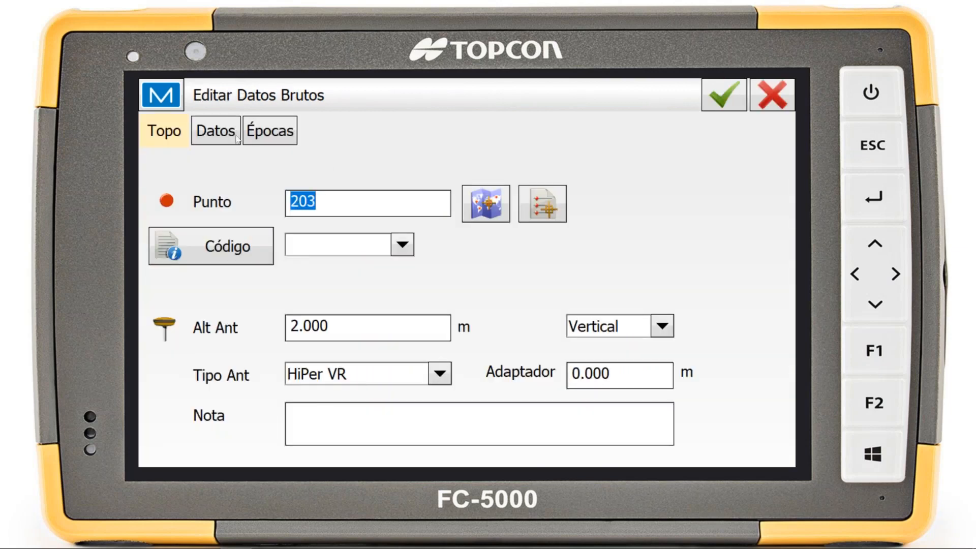
{"action": "left_click", "coordinate": [215, 131]}
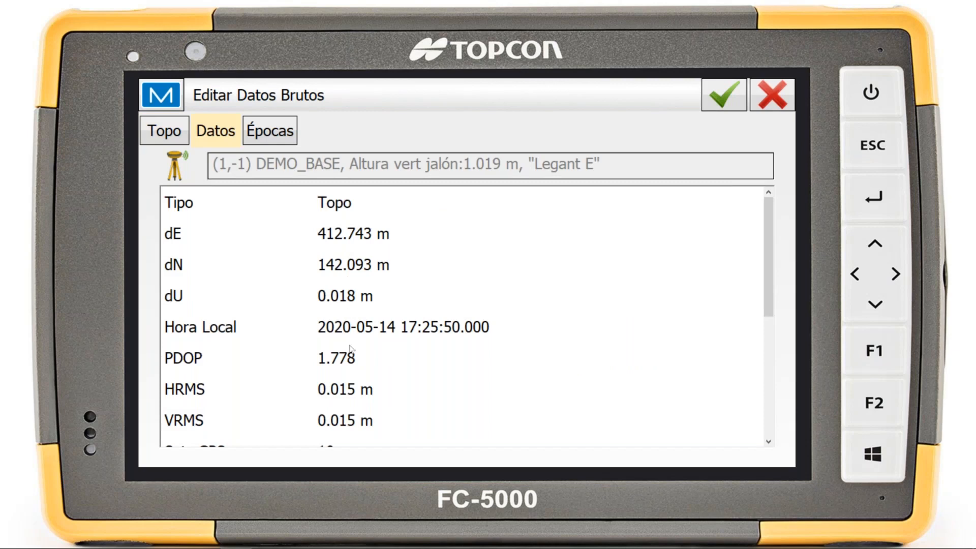
{"action": "scroll", "coordinate": [352, 355], "scroll_direction": "down", "scroll_amount": 1}
{"action": "scroll", "coordinate": [352, 355], "scroll_direction": "down", "scroll_amount": 2}
{"action": "scroll", "coordinate": [353, 369], "scroll_direction": "up", "scroll_amount": 3}
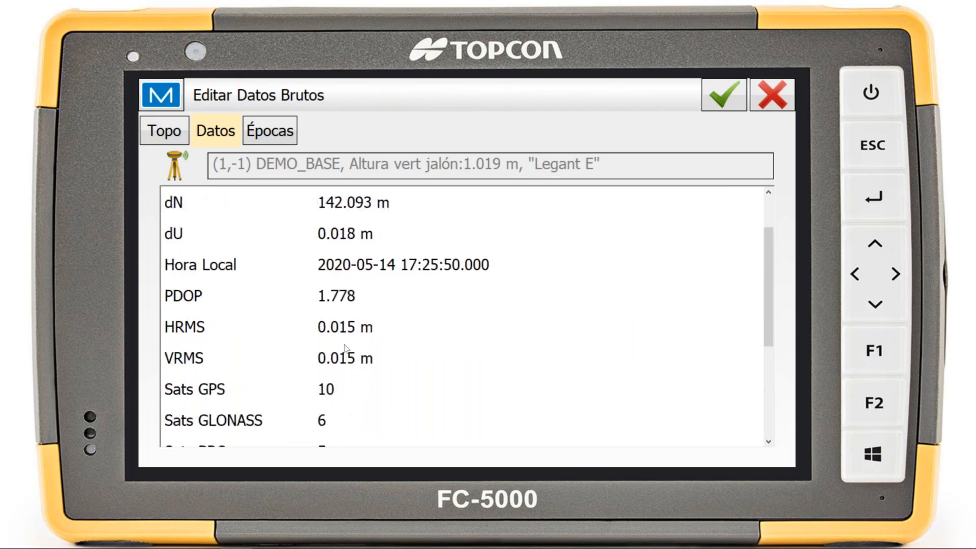
{"action": "left_click", "coordinate": [761, 104]}
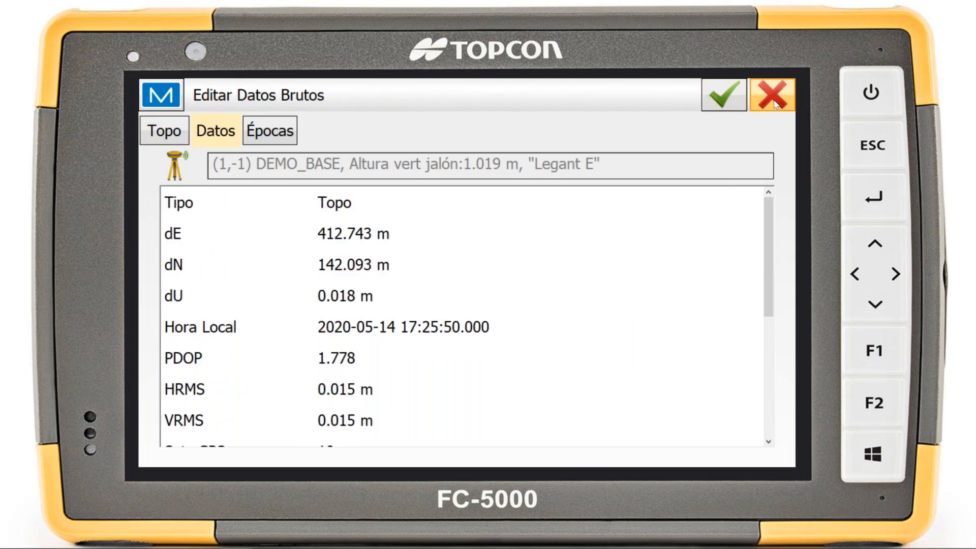
{"action": "left_click", "coordinate": [732, 99]}
{"action": "left_click", "coordinate": [772, 95]}
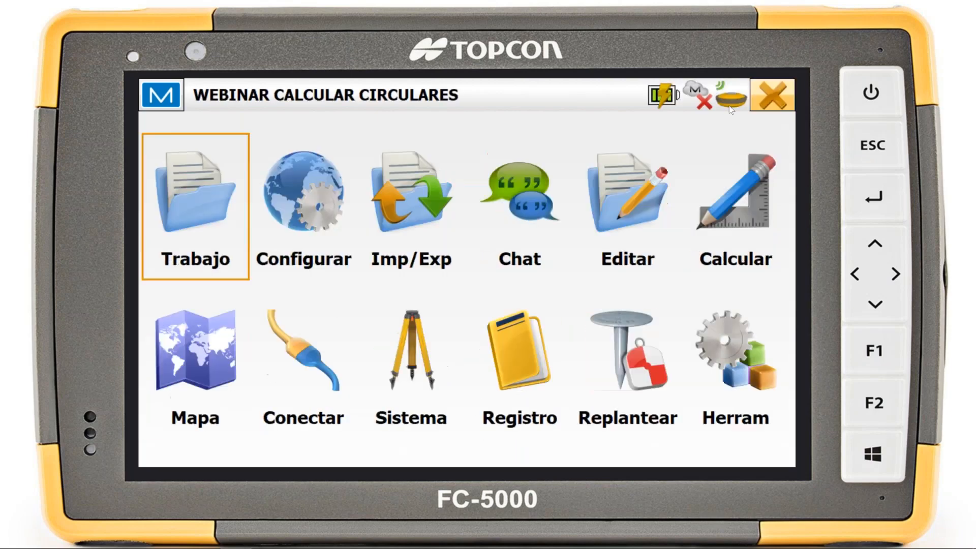
Examine the projections available in the job's coordinate system settings and leave them without making changes
{"action": "left_click", "coordinate": [302, 234]}
{"action": "left_click", "coordinate": [304, 229]}
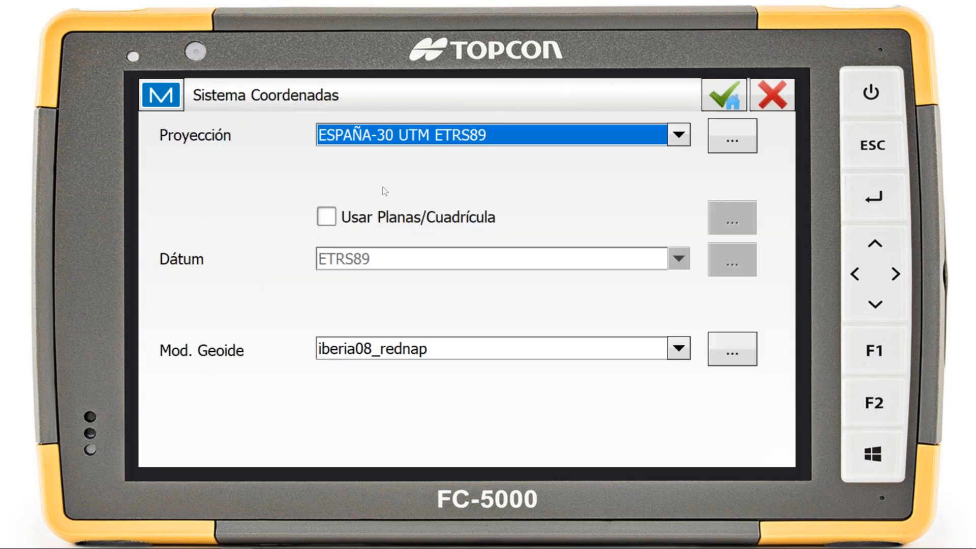
{"action": "left_click", "coordinate": [398, 143]}
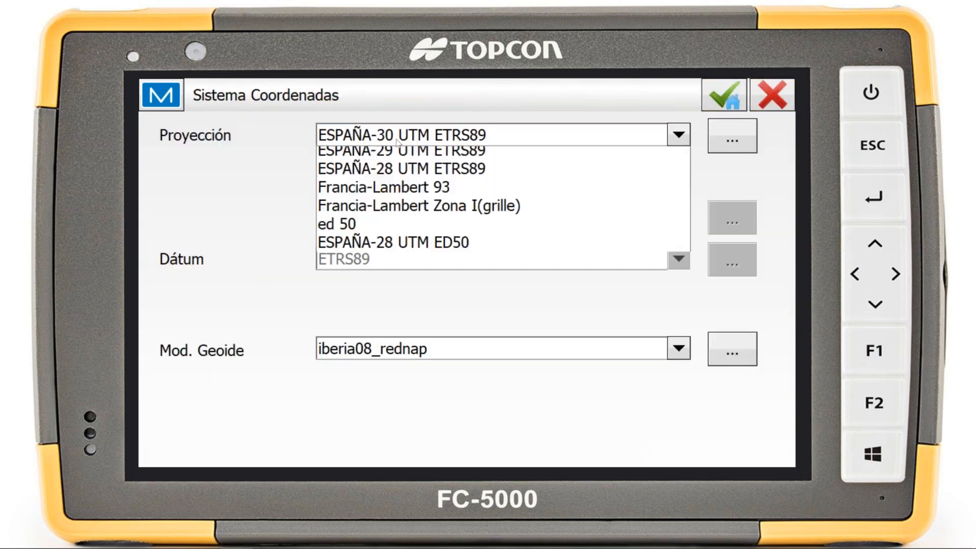
{"action": "left_click", "coordinate": [247, 185]}
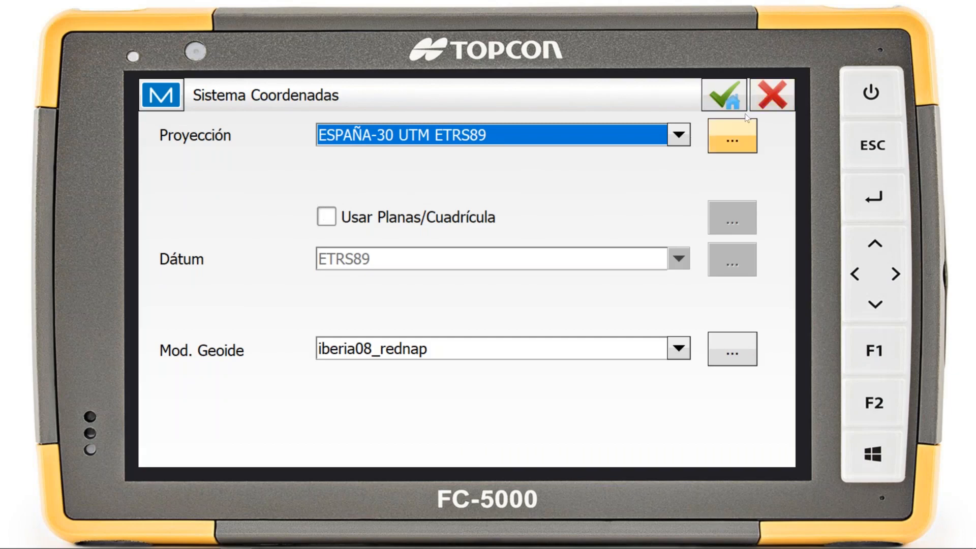
{"action": "left_click", "coordinate": [773, 105]}
{"action": "left_click", "coordinate": [757, 106]}
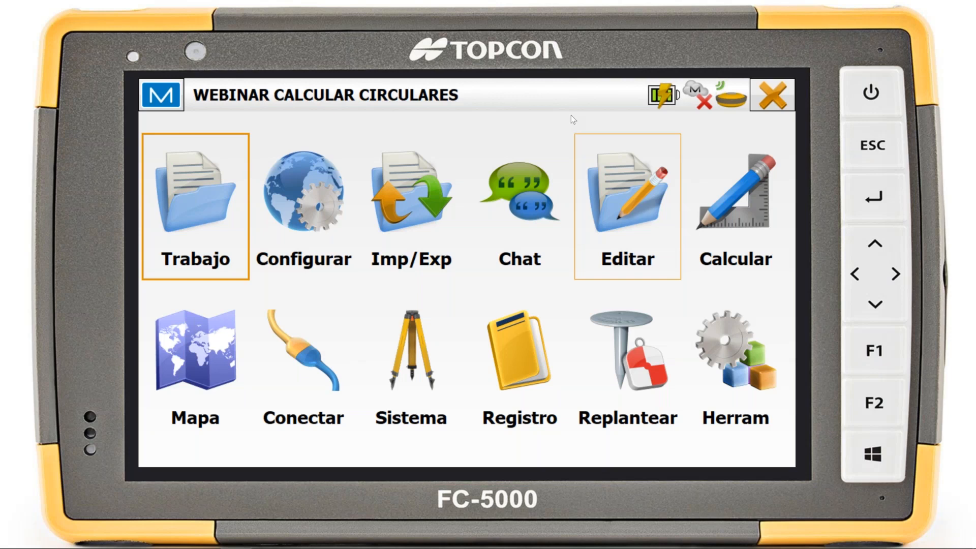
{"action": "left_click", "coordinate": [472, 204]}
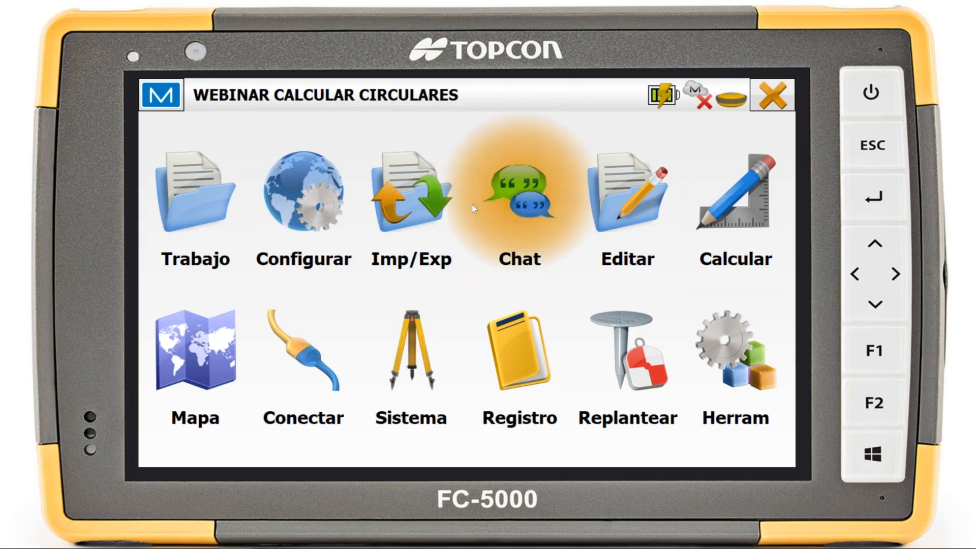
{"action": "left_click", "coordinate": [771, 87]}
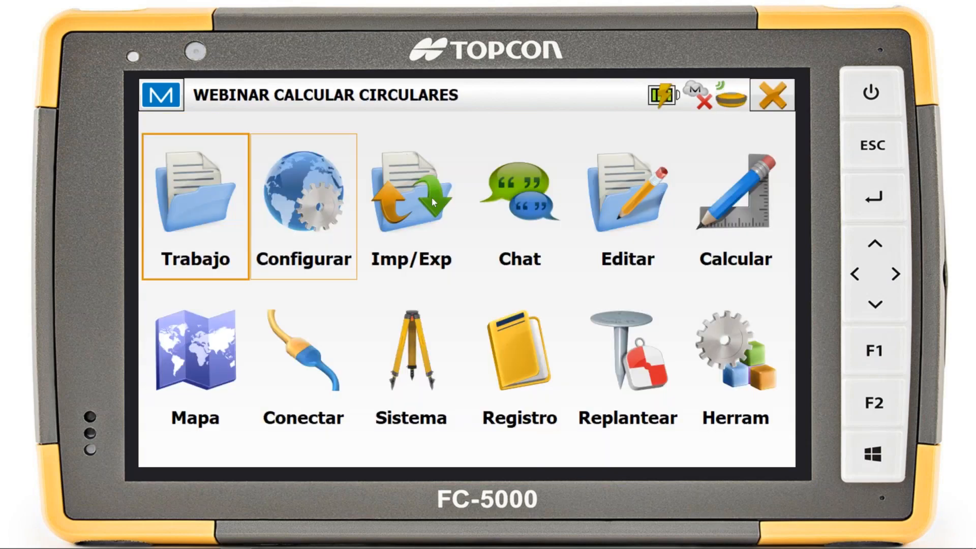
Choose Puntos and Topcon Texto Personalizado (*.txt) as the import options, leave without importing, and view the configuration functions
{"action": "left_click", "coordinate": [432, 198]}
{"action": "left_click", "coordinate": [508, 201]}
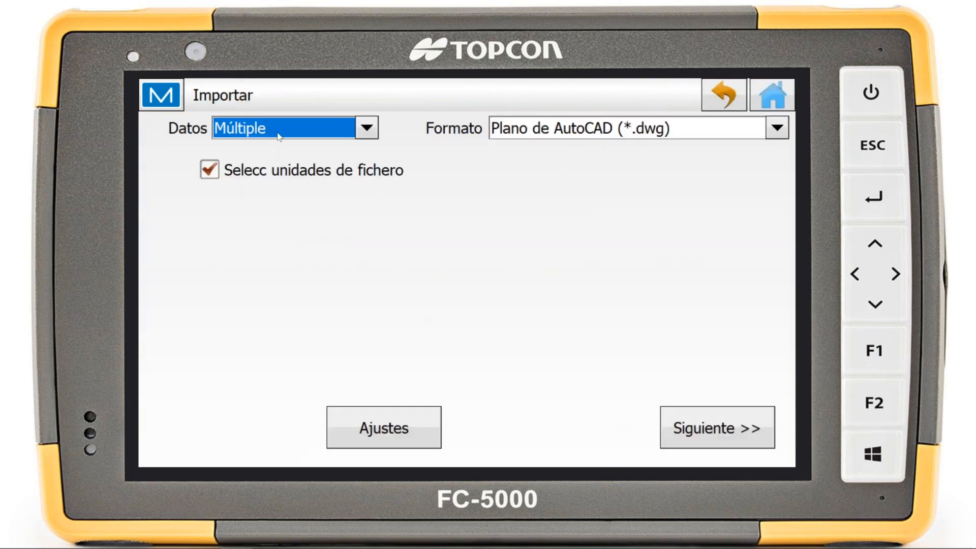
{"action": "left_click", "coordinate": [279, 134]}
{"action": "left_click", "coordinate": [578, 129]}
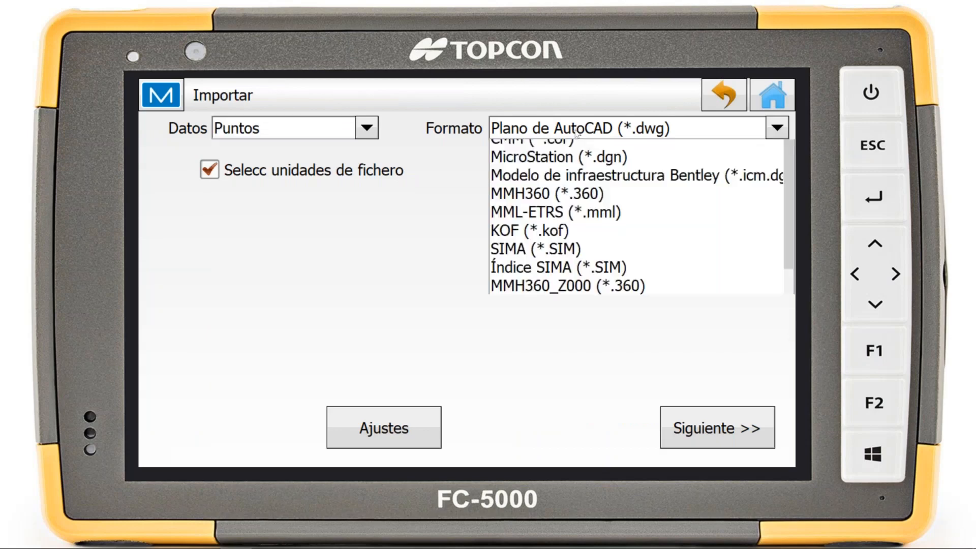
{"action": "scroll", "coordinate": [588, 195], "scroll_direction": "up", "scroll_amount": 6}
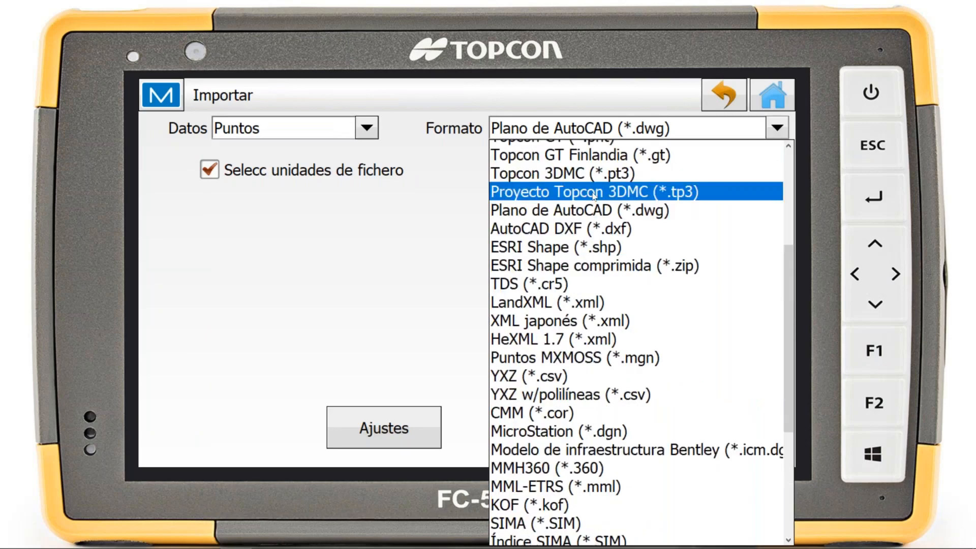
{"action": "left_click", "coordinate": [639, 152]}
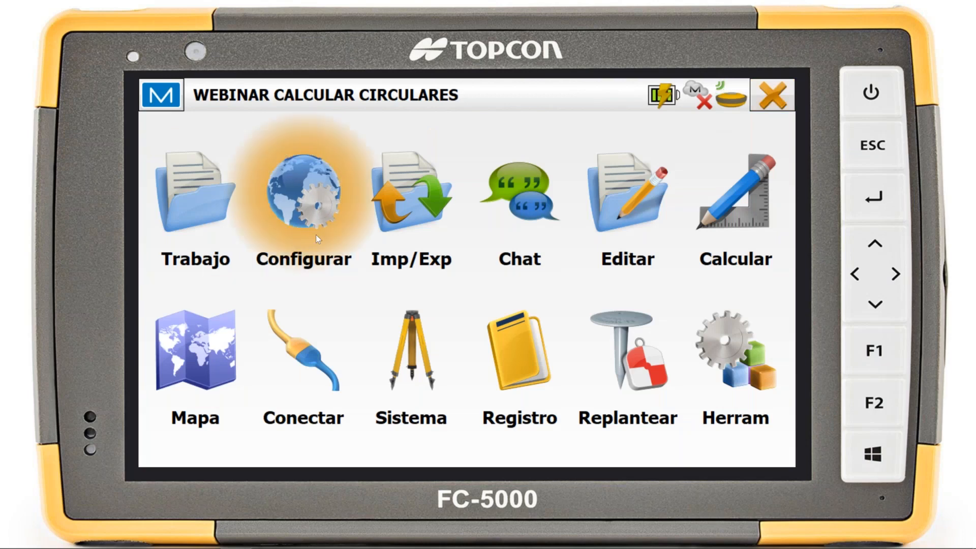
{"action": "left_click", "coordinate": [315, 234]}
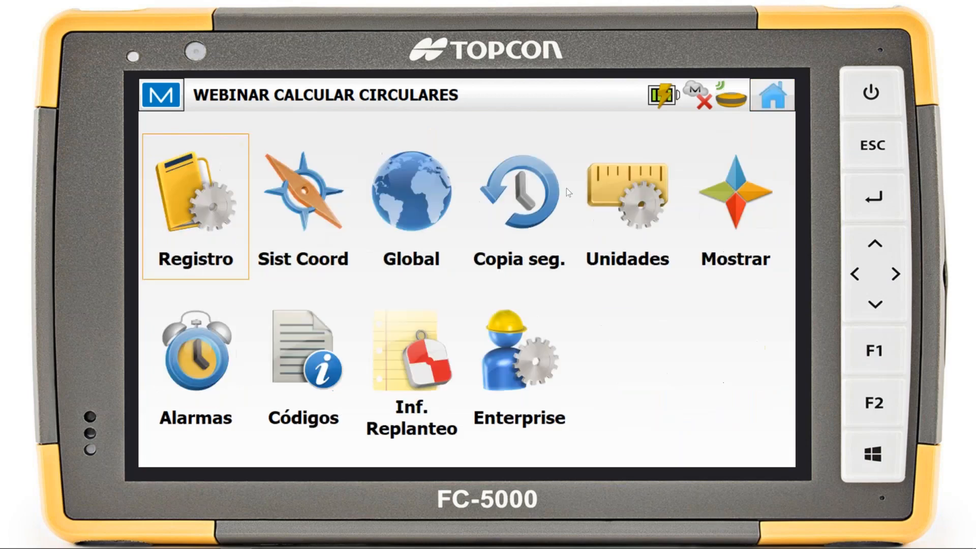
{"action": "left_click", "coordinate": [773, 96]}
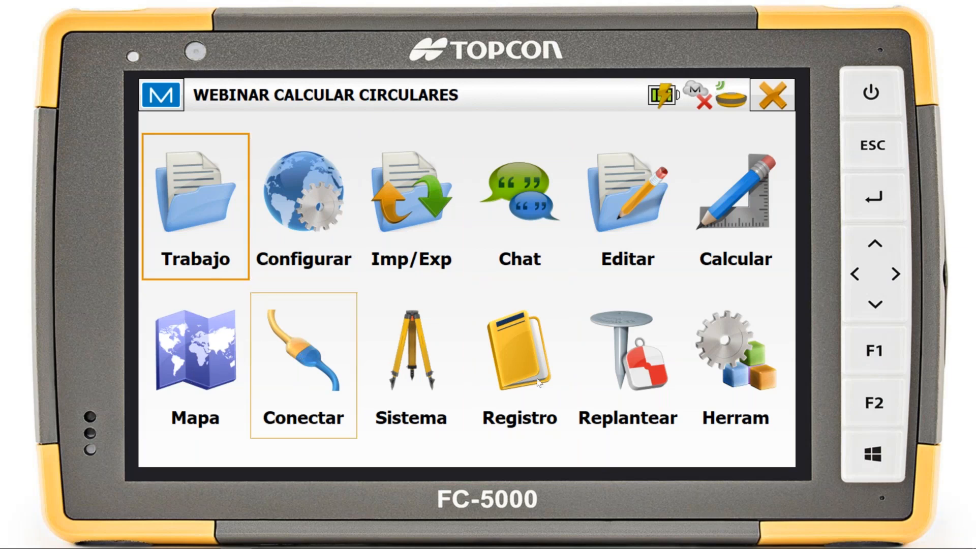
View the properties of the job's OFICINA GeoTIFF background image and return to the main menu without changes
{"action": "left_click", "coordinate": [617, 223]}
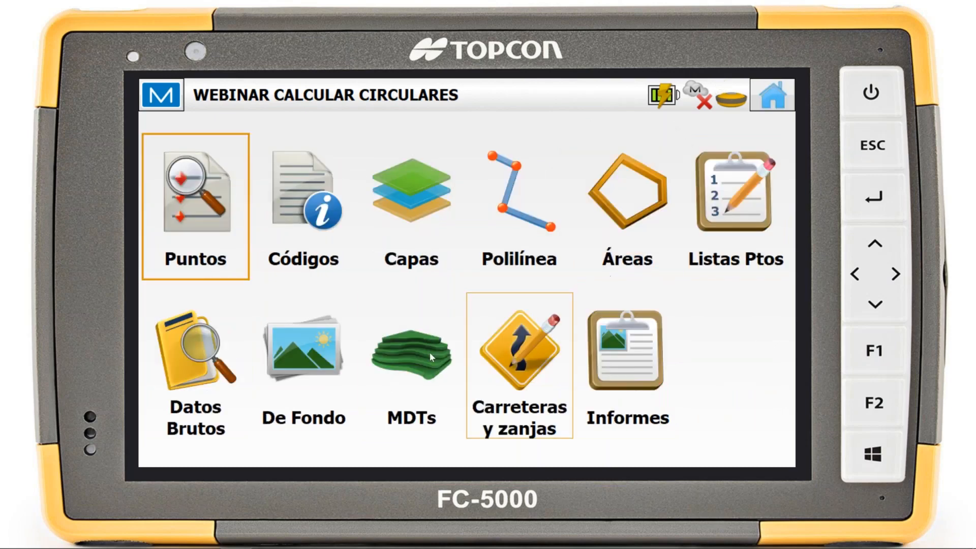
{"action": "left_click", "coordinate": [290, 346]}
{"action": "left_click", "coordinate": [327, 225]}
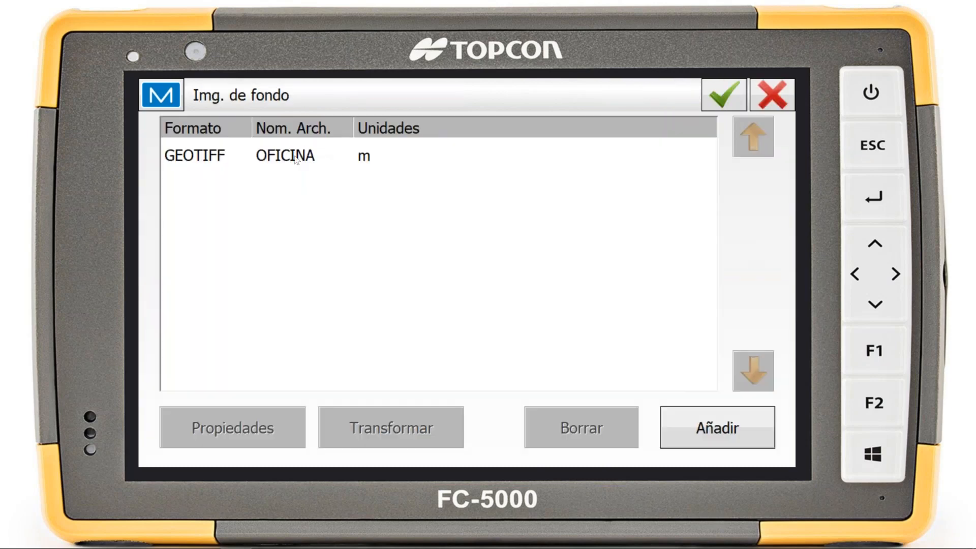
{"action": "left_click", "coordinate": [236, 433]}
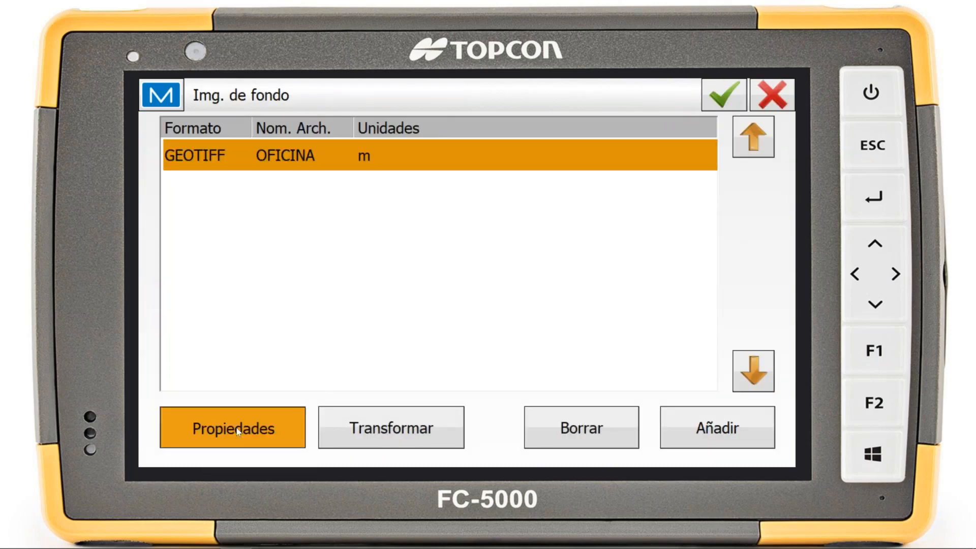
{"action": "left_click", "coordinate": [759, 104]}
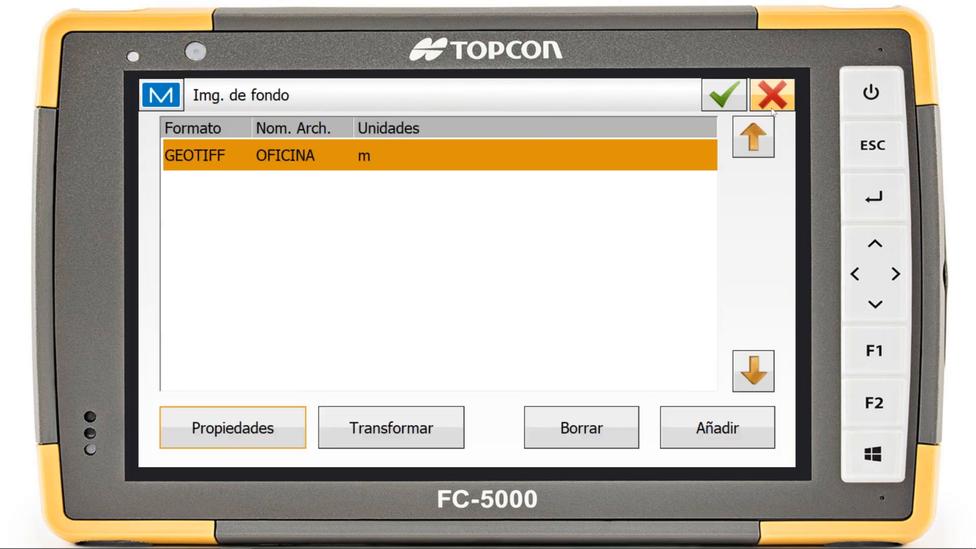
{"action": "left_click", "coordinate": [759, 105]}
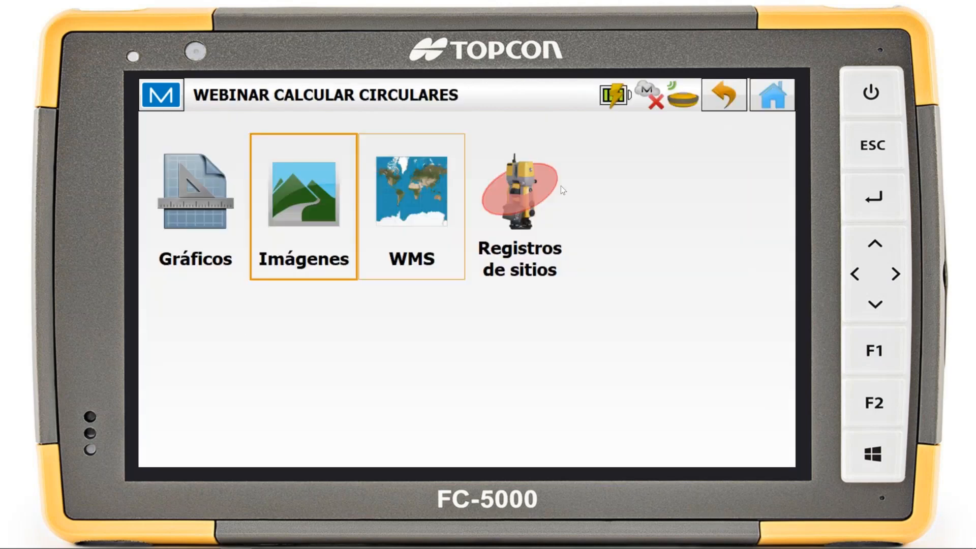
{"action": "left_click", "coordinate": [776, 107]}
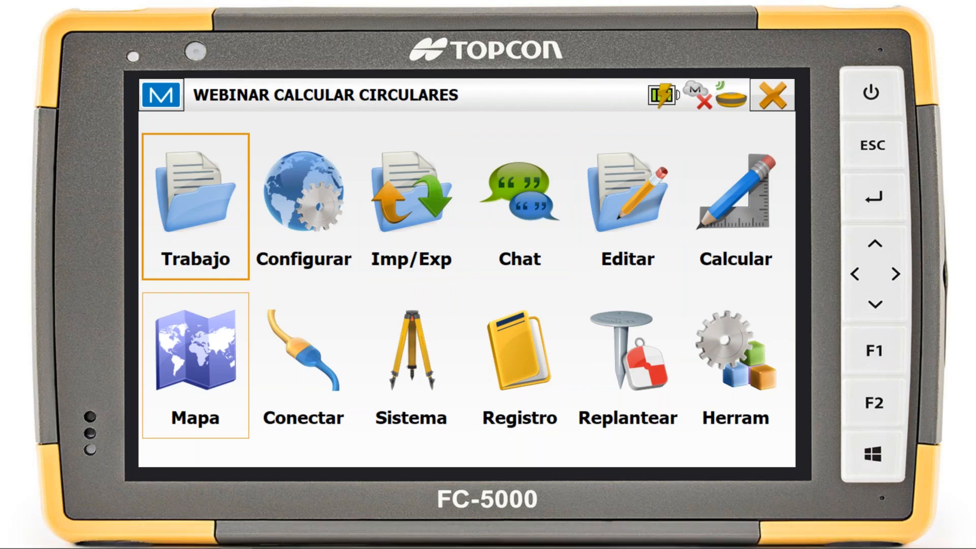
Switch to File Explorer, locate OFICINA.tif in the [2020.05.14] WEBINAR CALCULAR folder, and return to the field software
{"action": "key", "text": "super+e"}
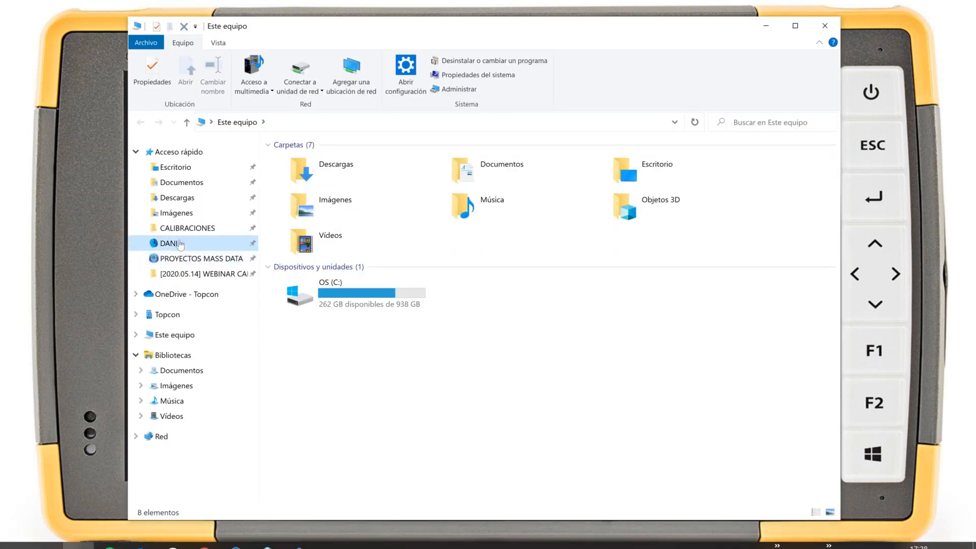
{"action": "left_click", "coordinate": [180, 244]}
{"action": "left_click", "coordinate": [193, 273]}
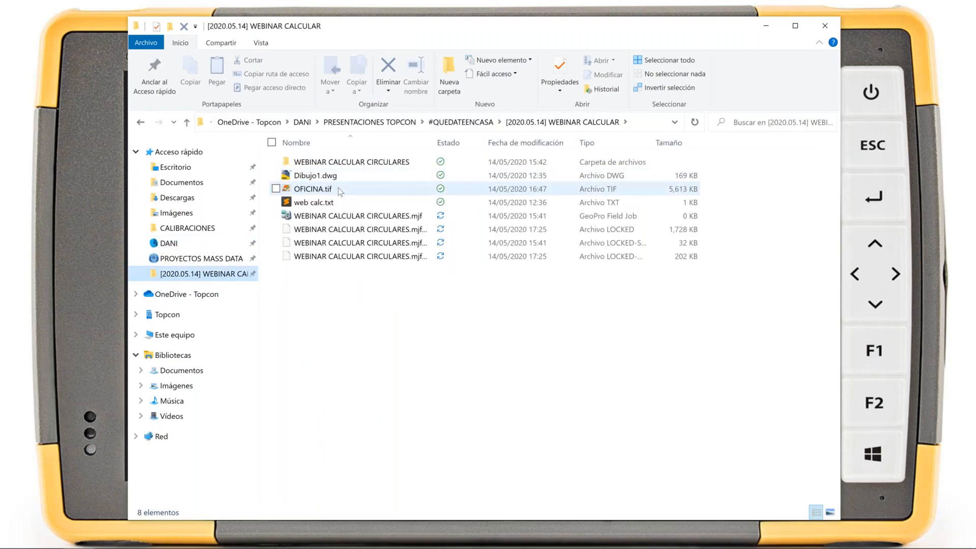
{"action": "left_click", "coordinate": [340, 190]}
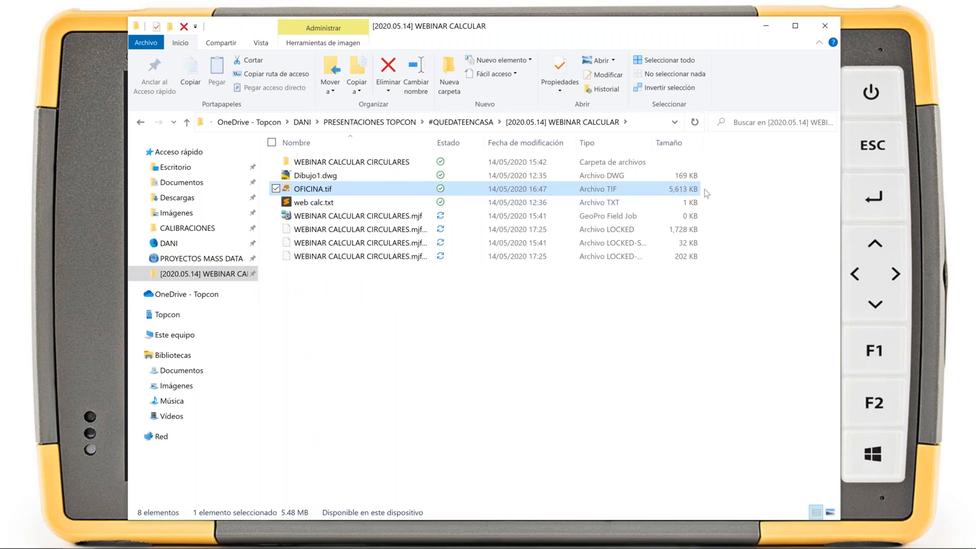
{"action": "left_click", "coordinate": [765, 26]}
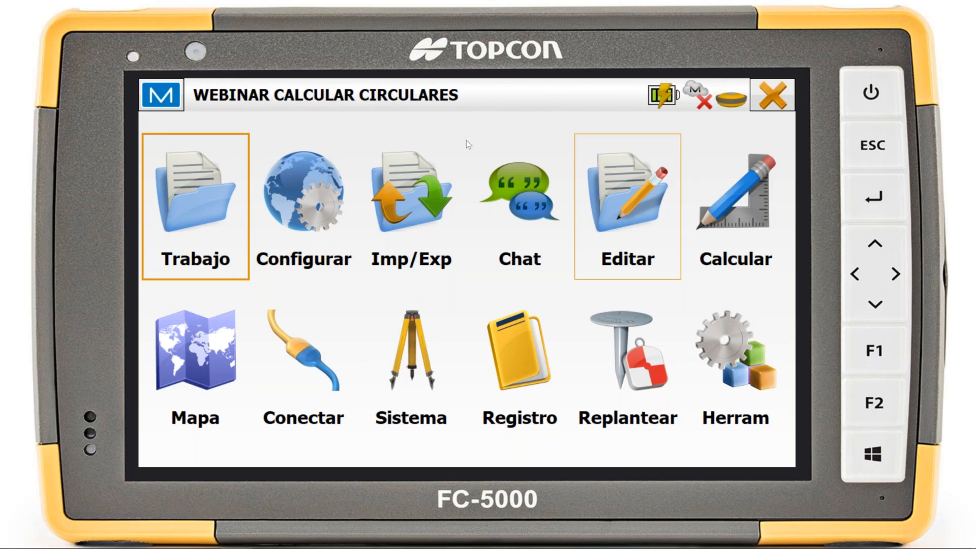
Disconnect the GNSS simulator and open the job's map
{"action": "left_click", "coordinate": [319, 374]}
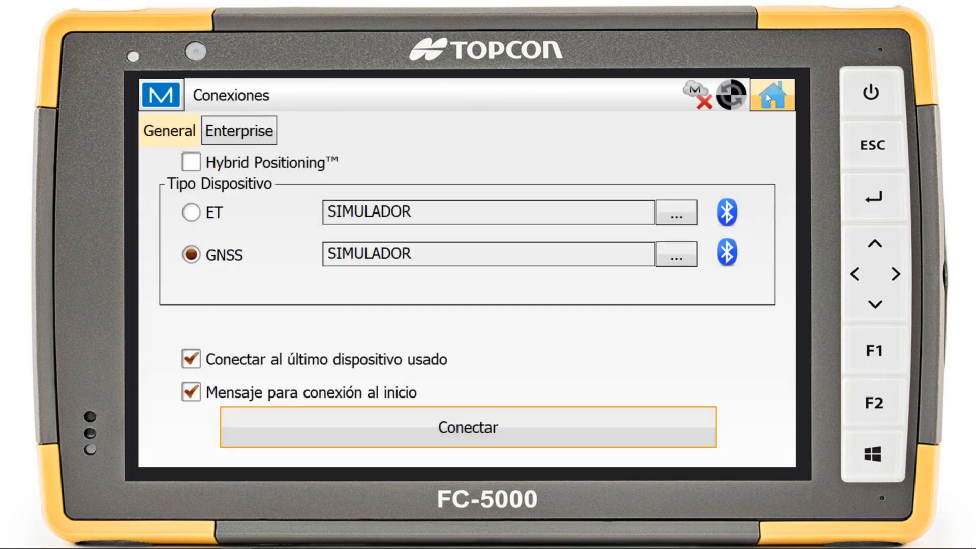
{"action": "left_click", "coordinate": [768, 97]}
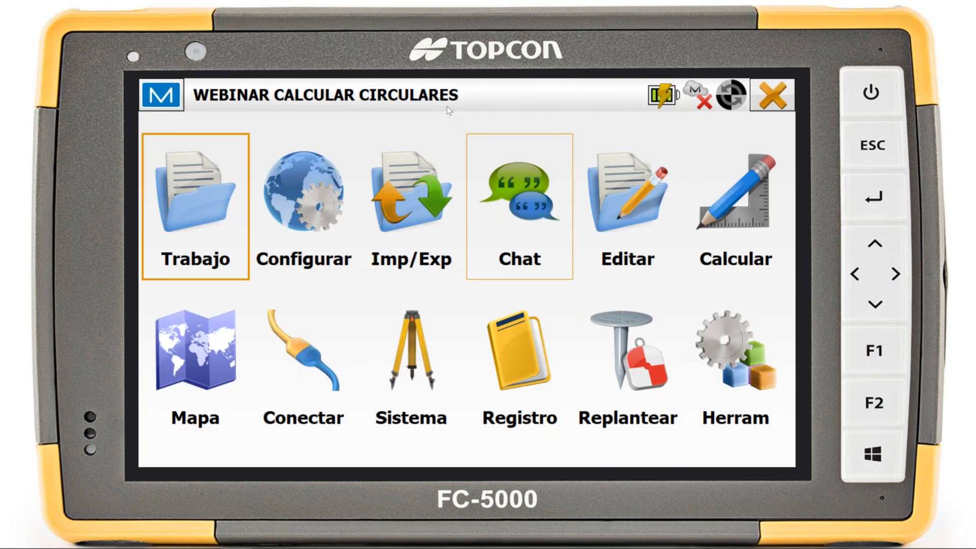
{"action": "left_click", "coordinate": [195, 356]}
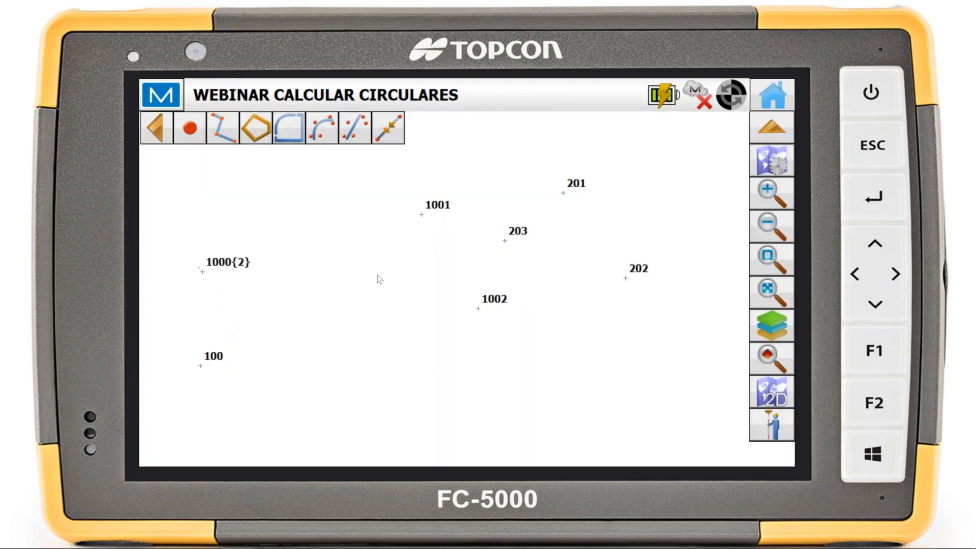
Enable the Bing Hibrido background map in the map properties and inspect the survey points over the satellite imagery
{"action": "left_click", "coordinate": [772, 161]}
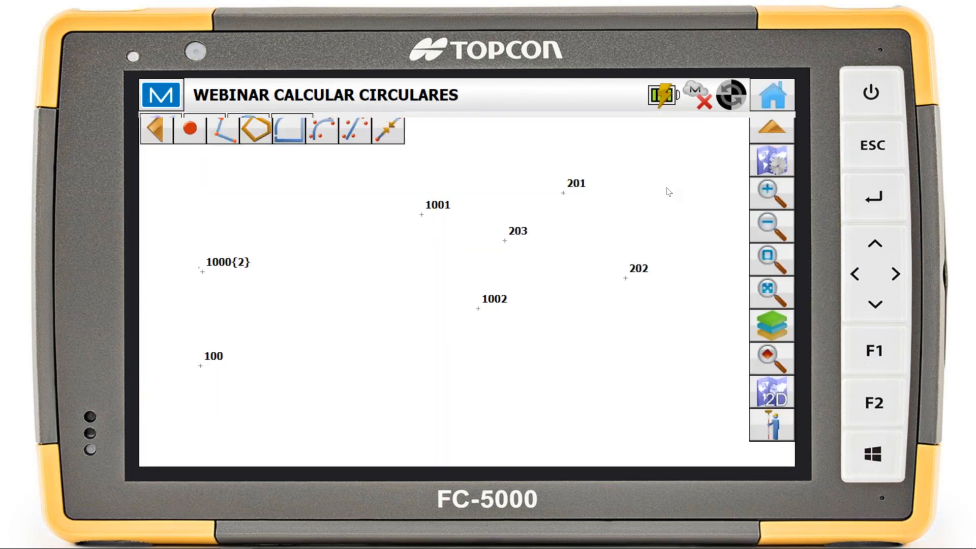
{"action": "left_click", "coordinate": [185, 441]}
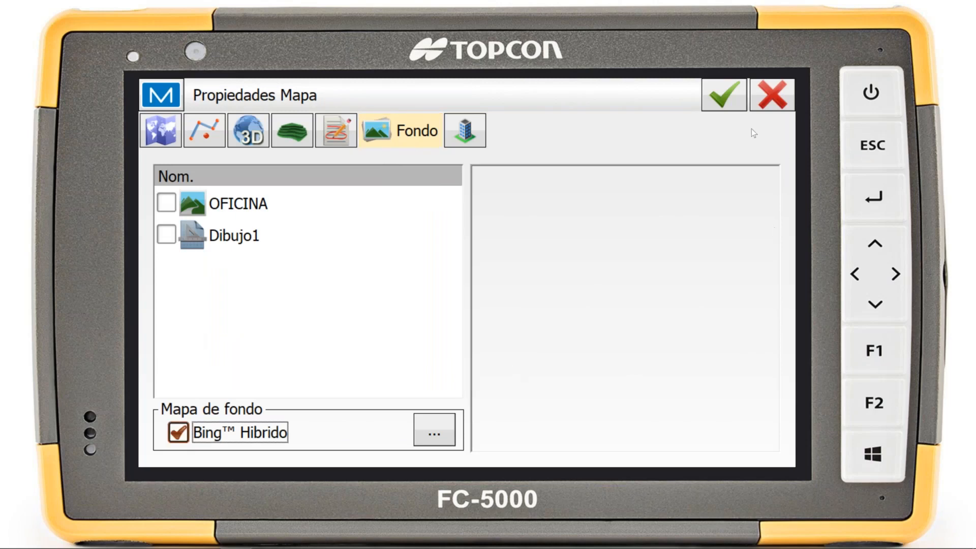
{"action": "left_click", "coordinate": [724, 95]}
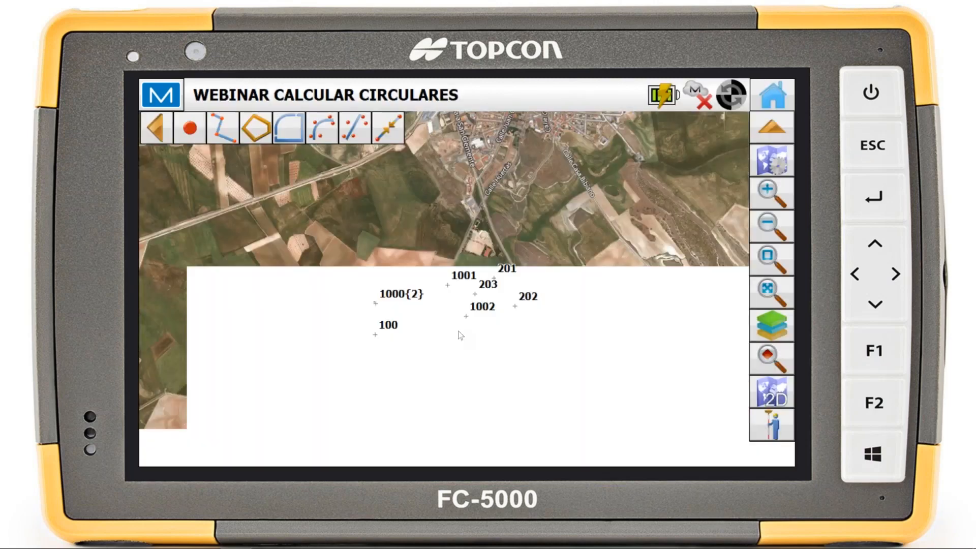
{"action": "scroll", "coordinate": [461, 335], "scroll_direction": "down", "scroll_amount": 1}
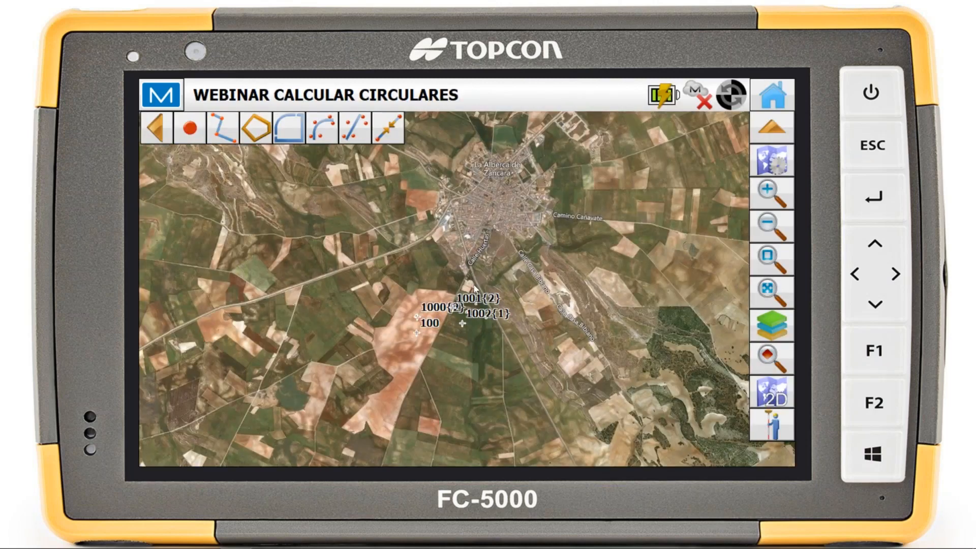
{"action": "scroll", "coordinate": [465, 320], "scroll_direction": "up", "scroll_amount": 3}
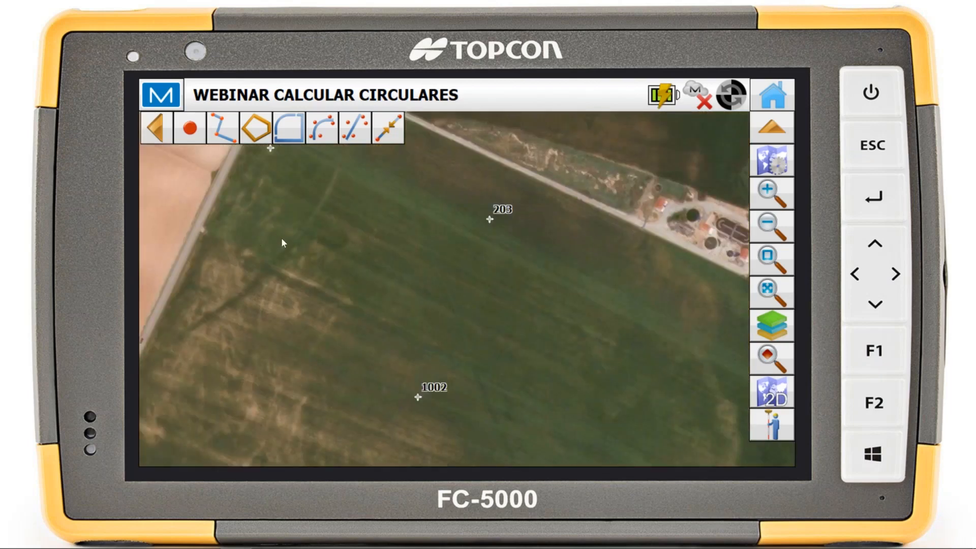
{"action": "scroll", "coordinate": [282, 248], "scroll_direction": "down", "scroll_amount": 1}
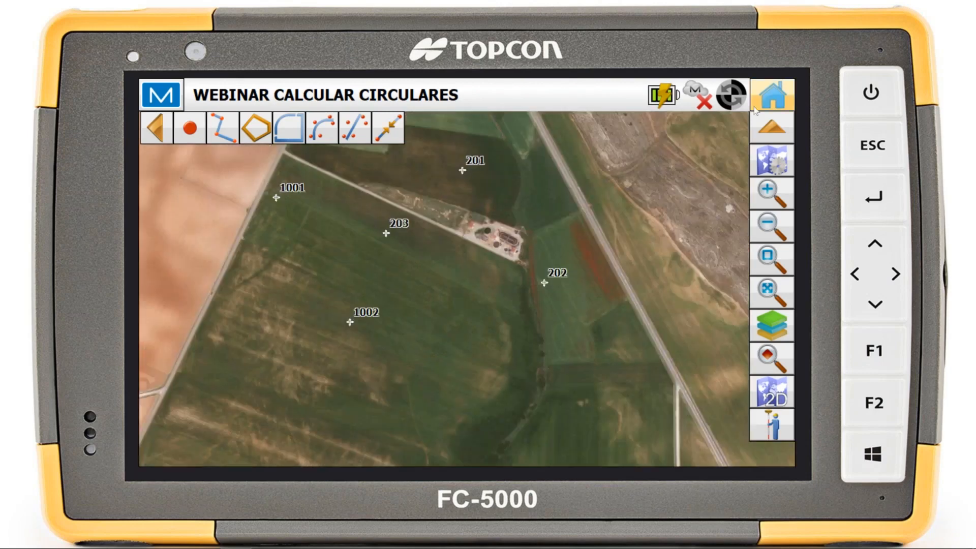
Turn off the Bing Hibrido background map in the map properties and apply the change
{"action": "left_click", "coordinate": [782, 172]}
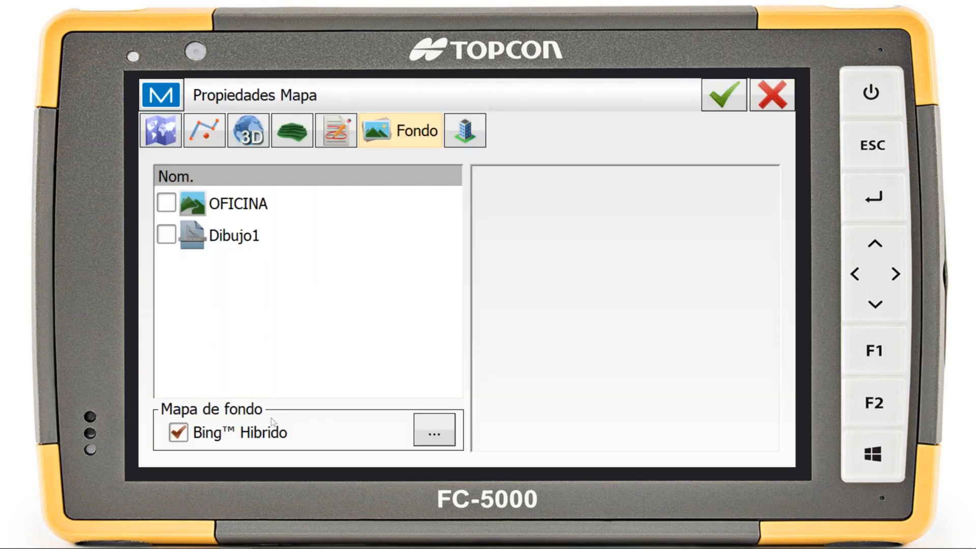
{"action": "left_click", "coordinate": [222, 436]}
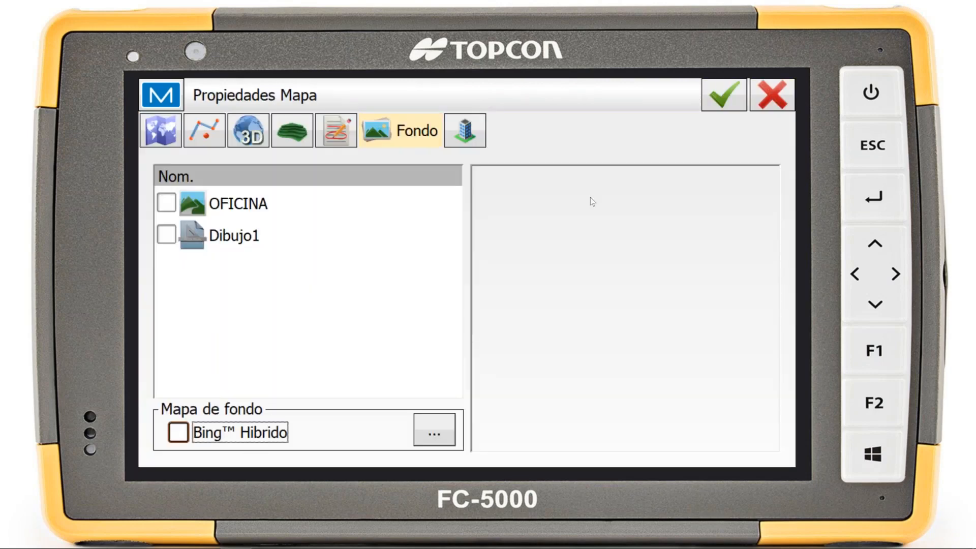
{"action": "left_click", "coordinate": [724, 95]}
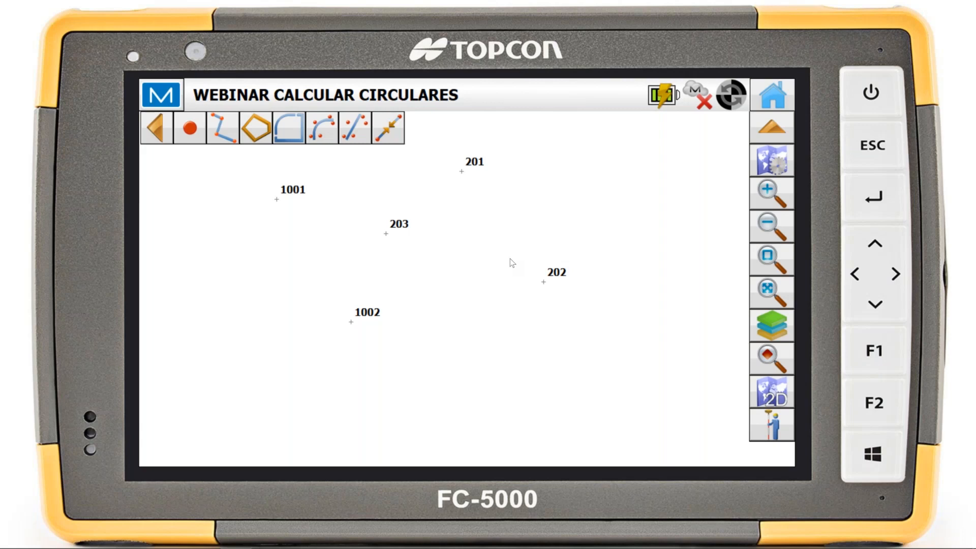
{"action": "left_click", "coordinate": [966, 33]}
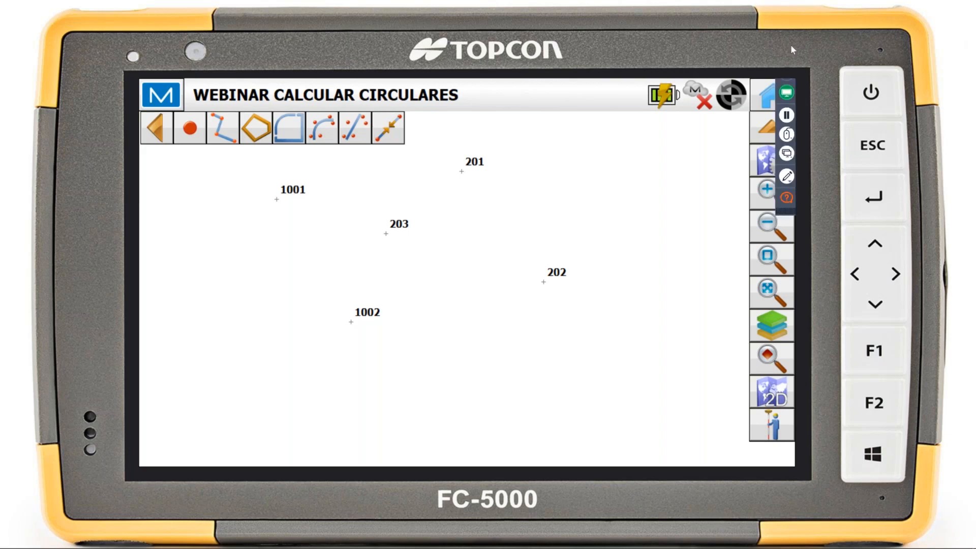